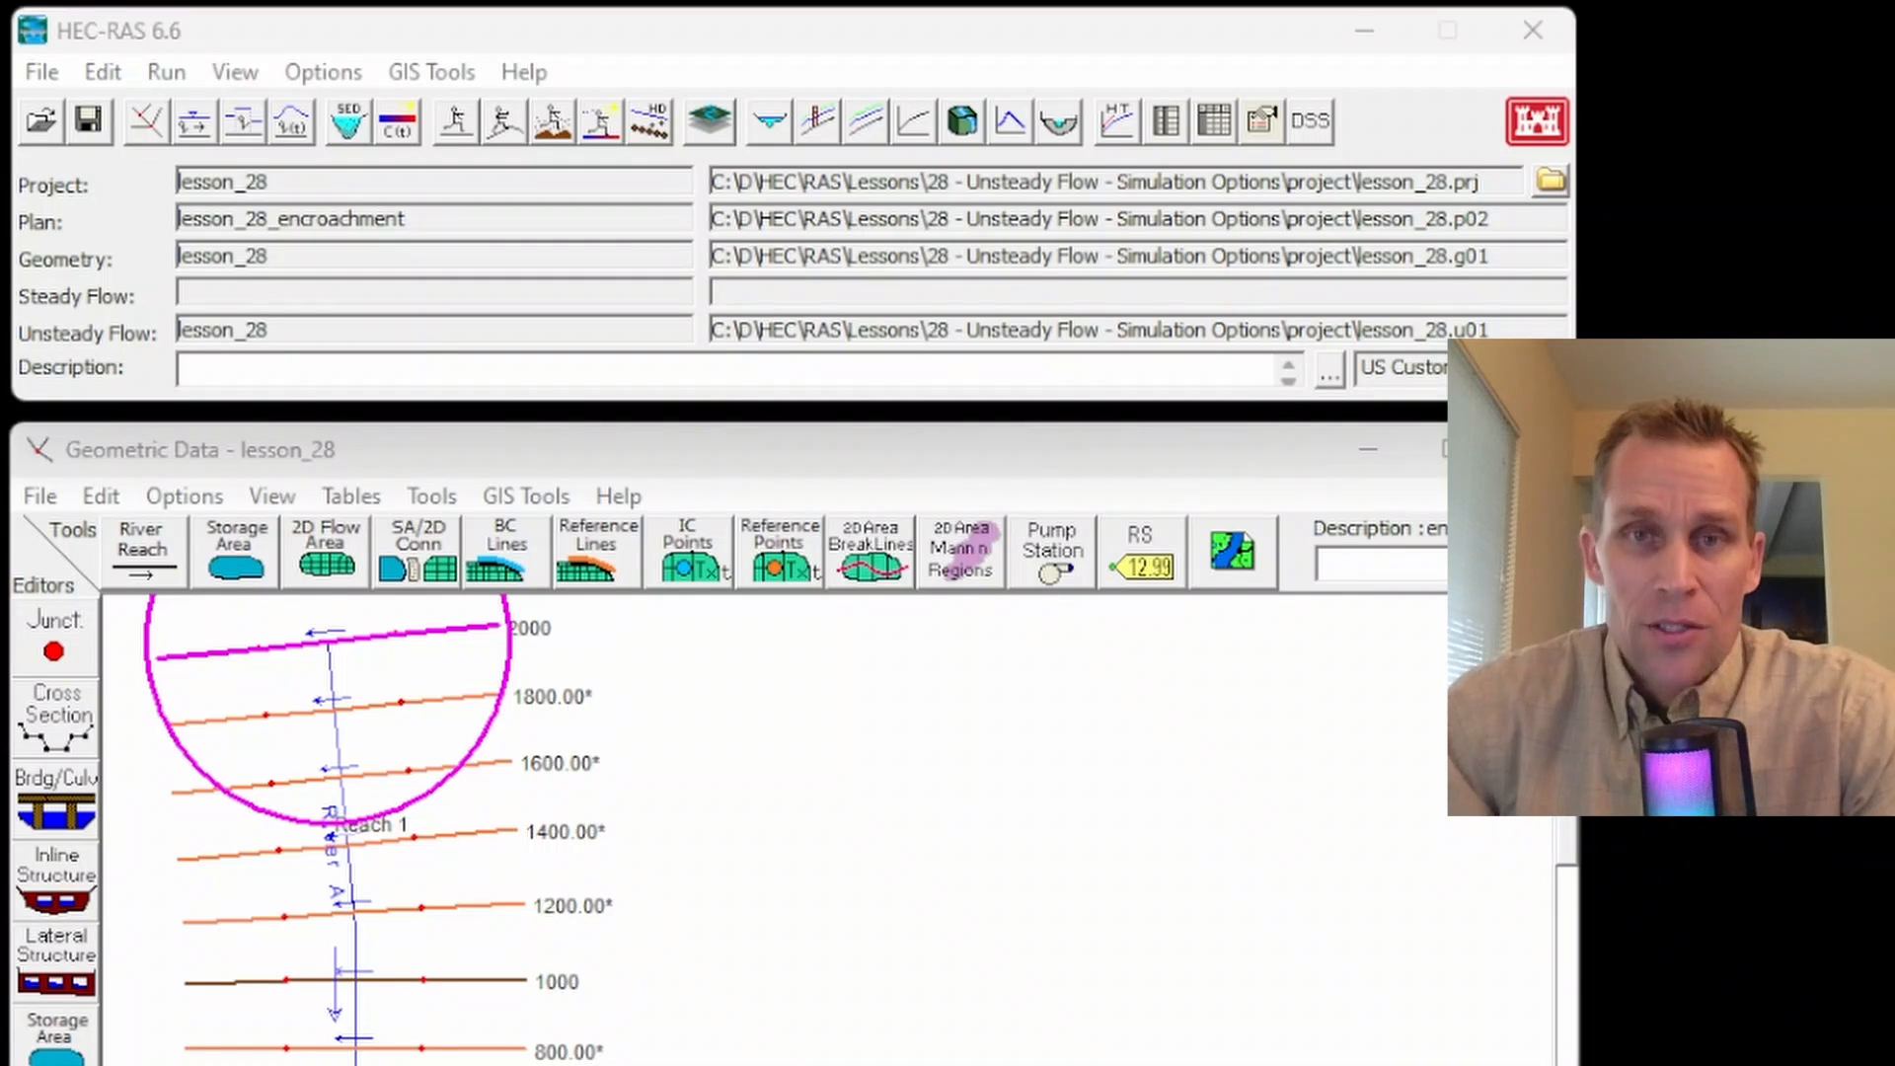
Step: Open the unsteady flow analysis setup for the encroachment plan, look over the available simulation options and close it
click(850, 52)
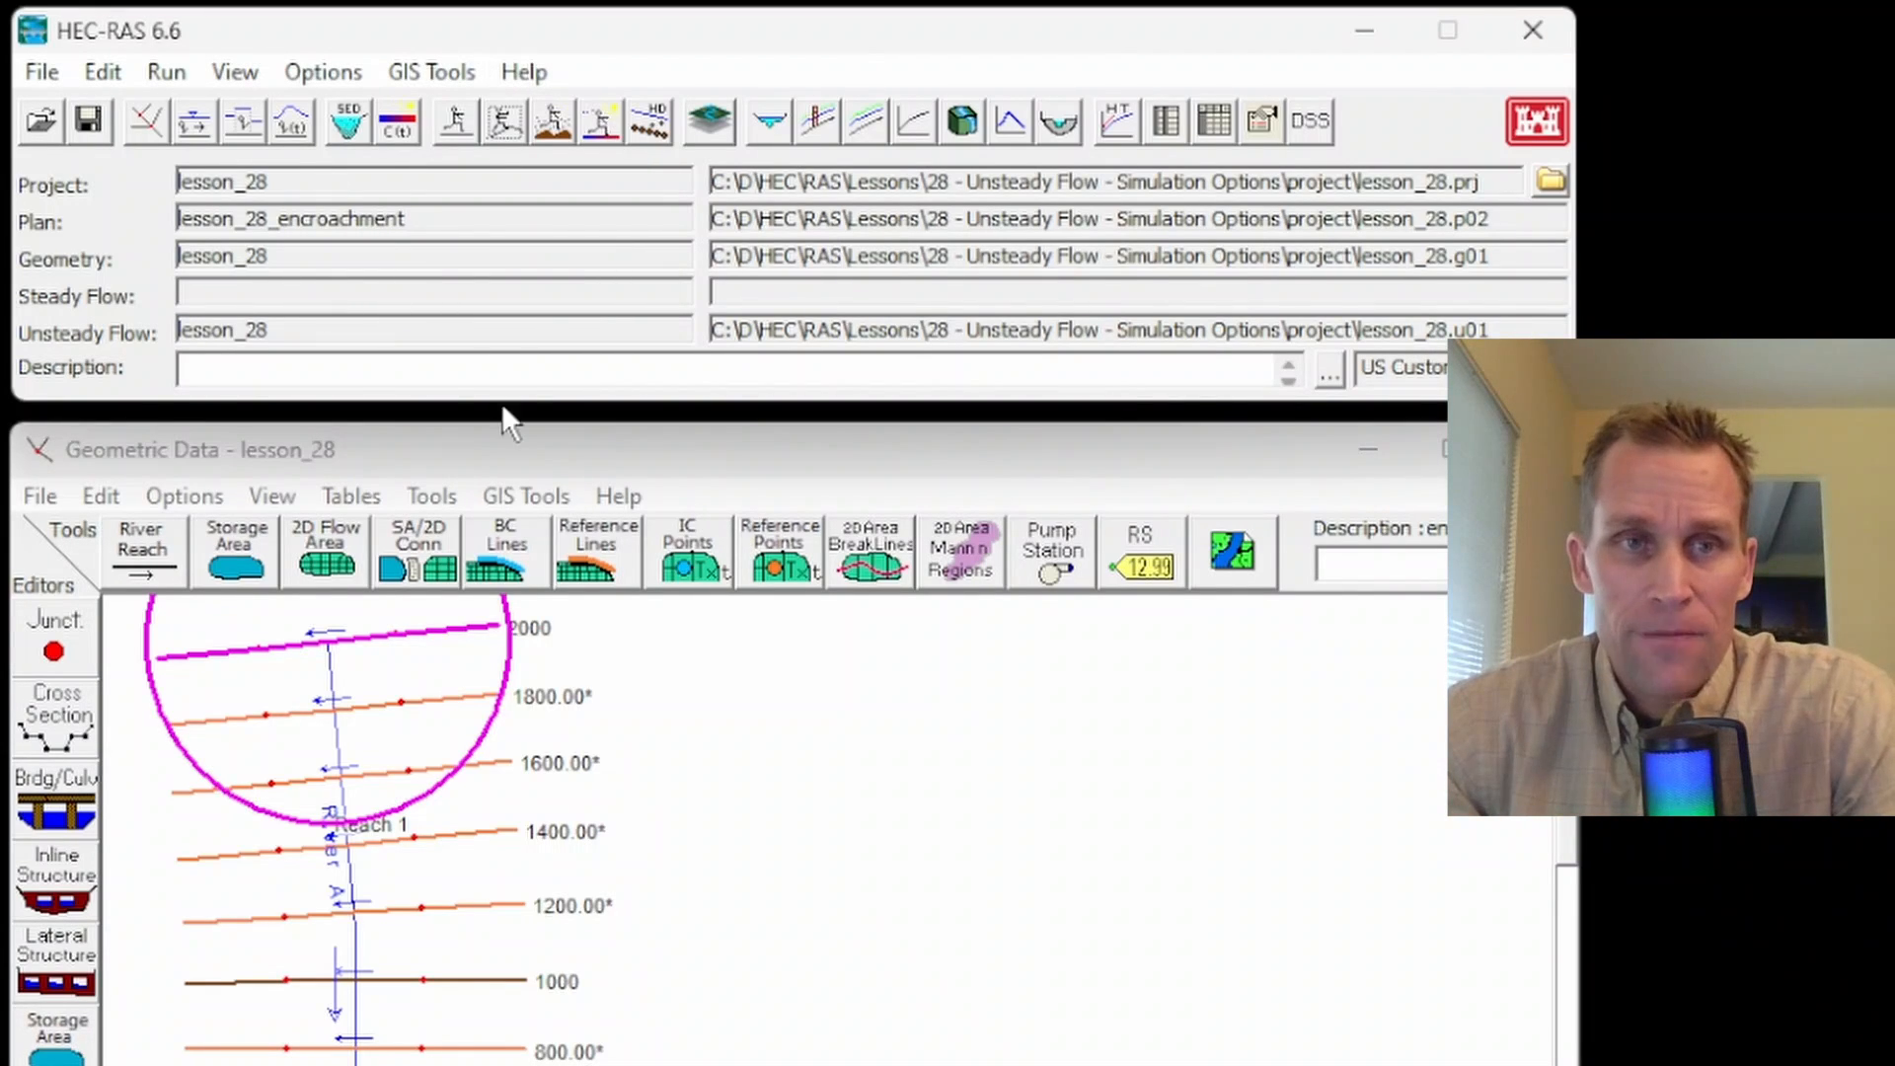
click(364, 446)
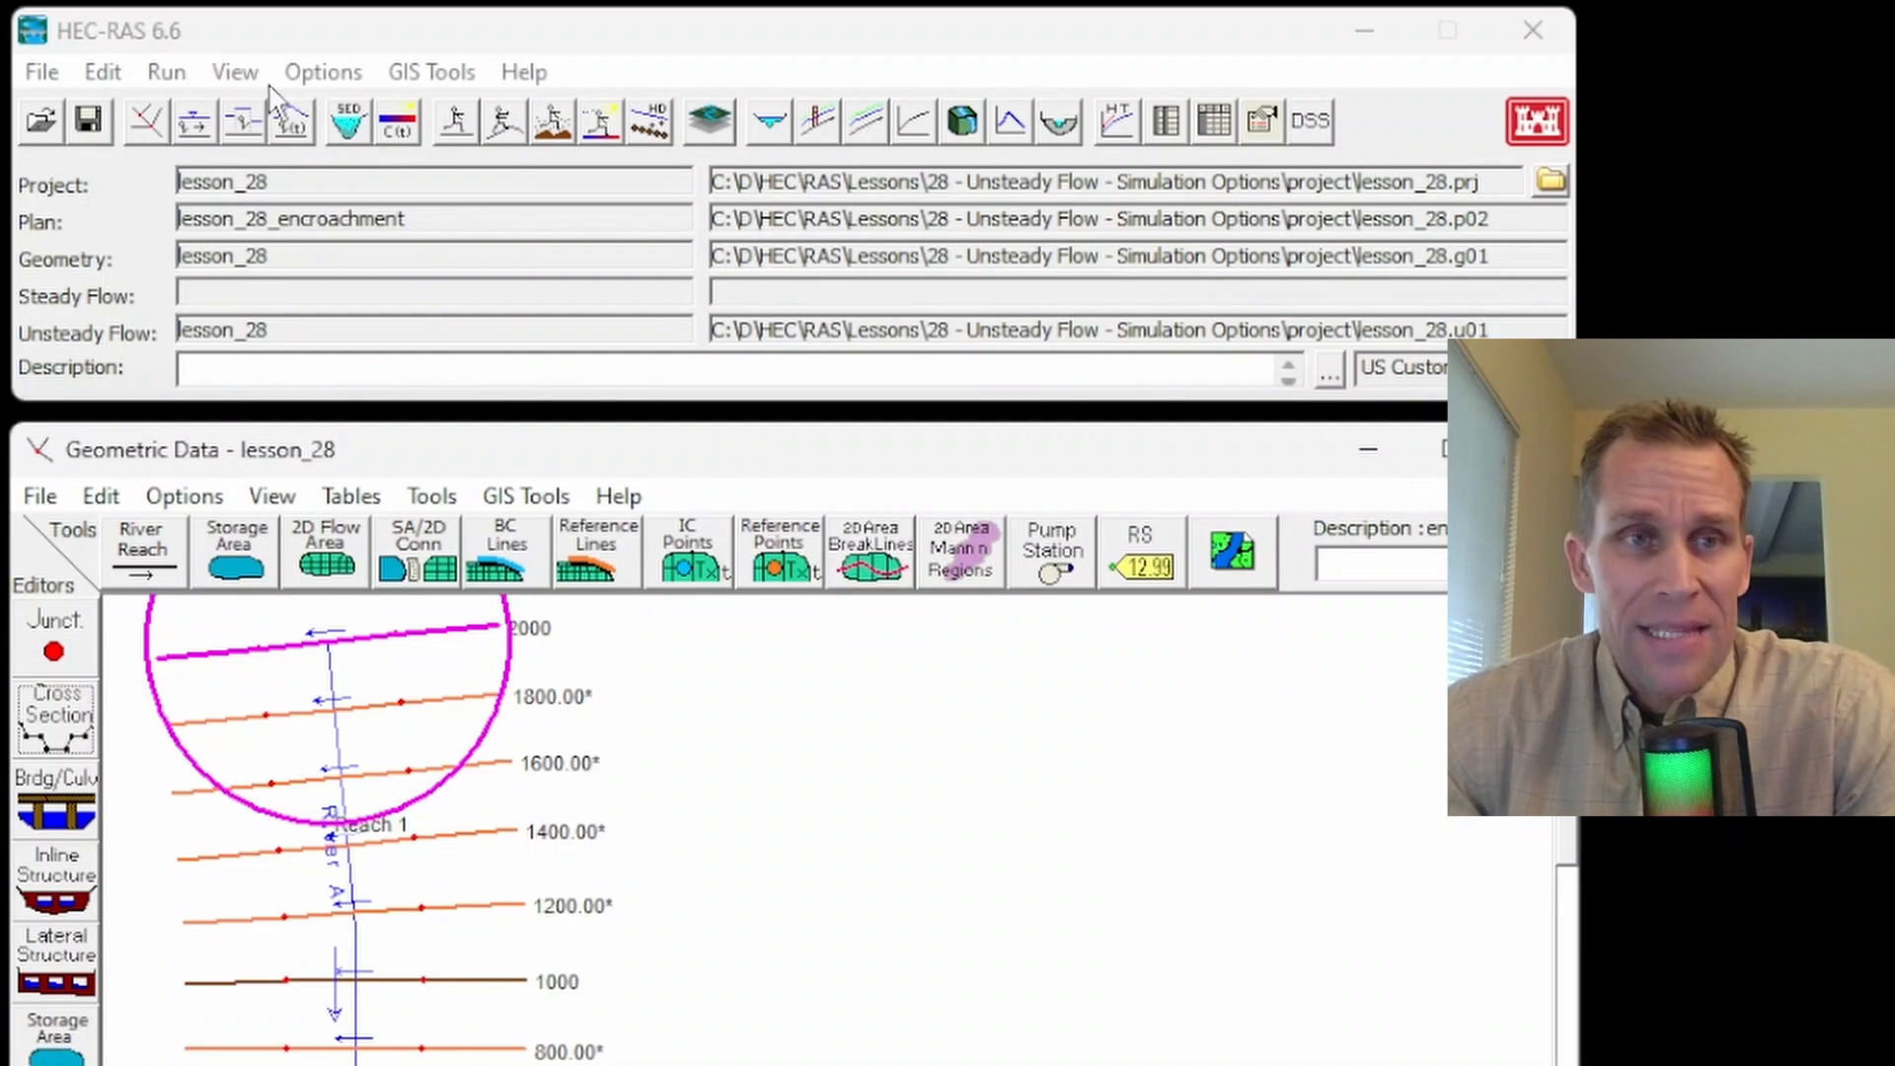
click(168, 83)
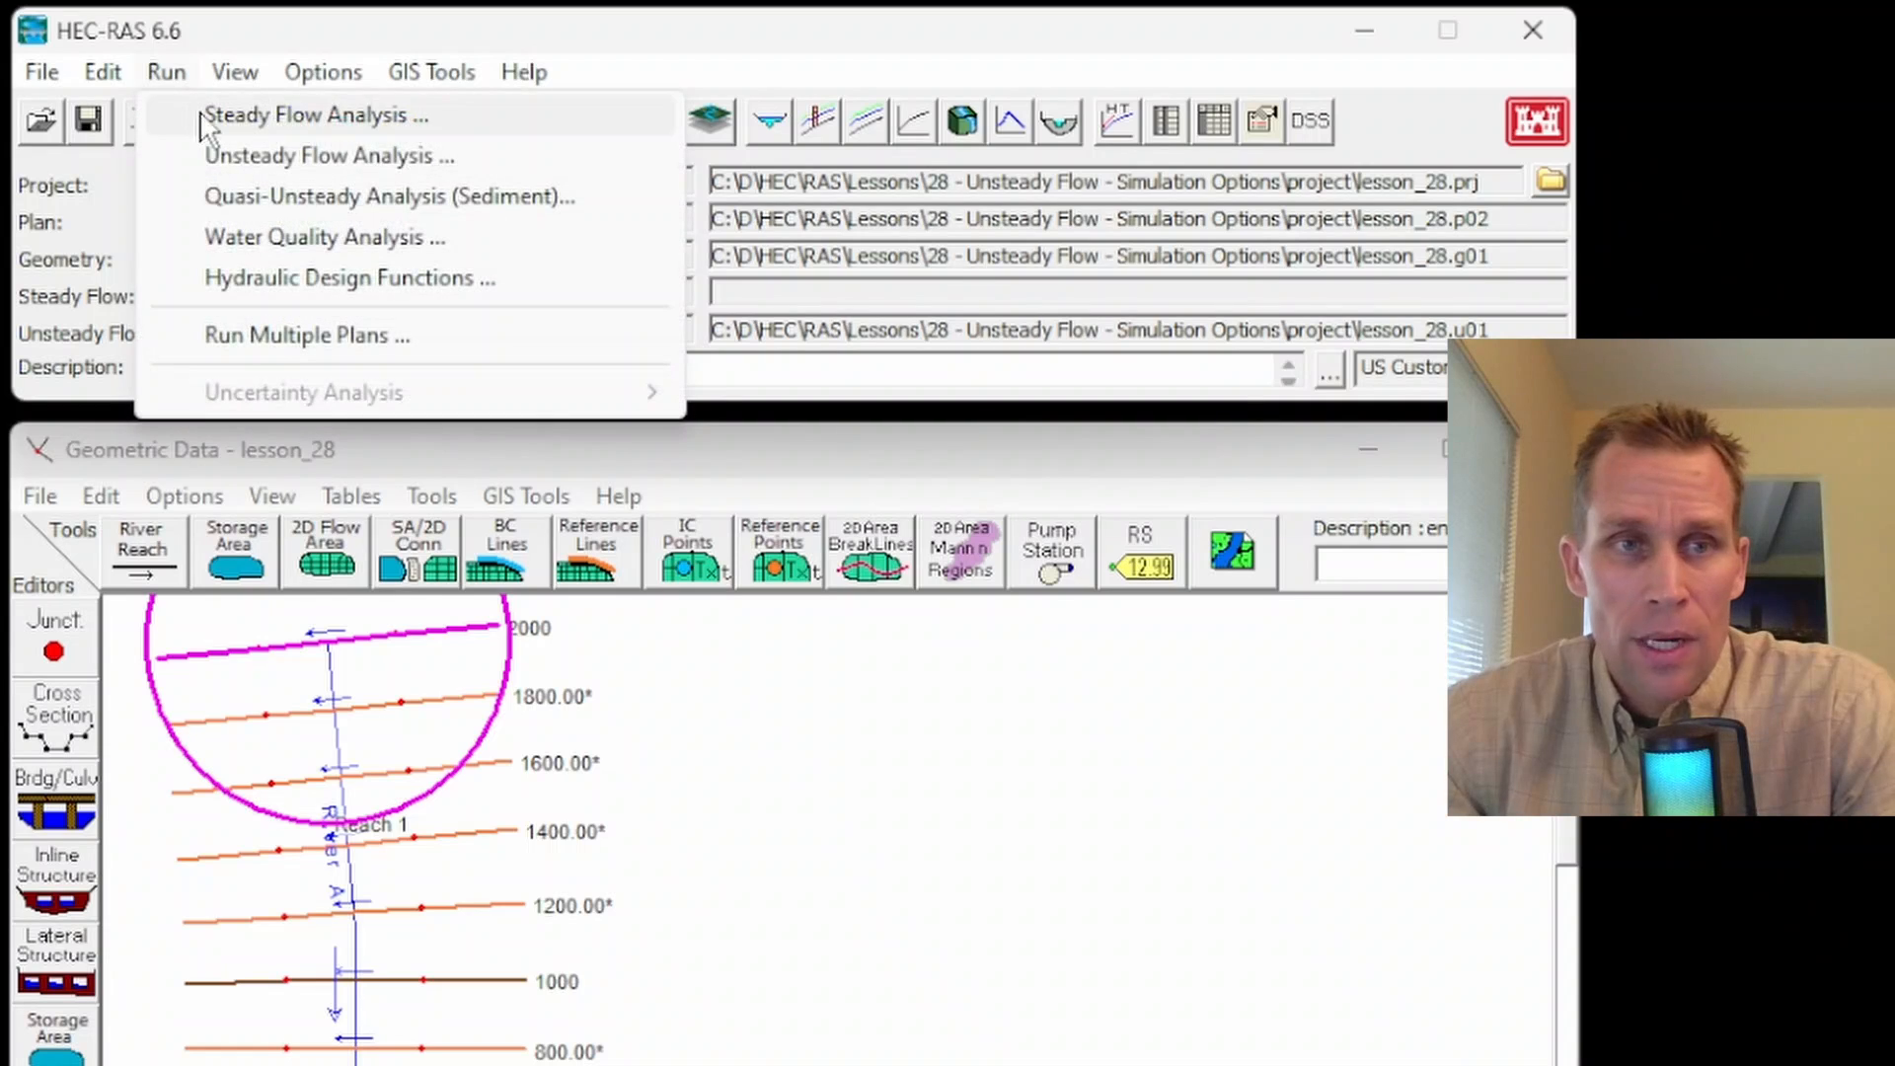
click(227, 156)
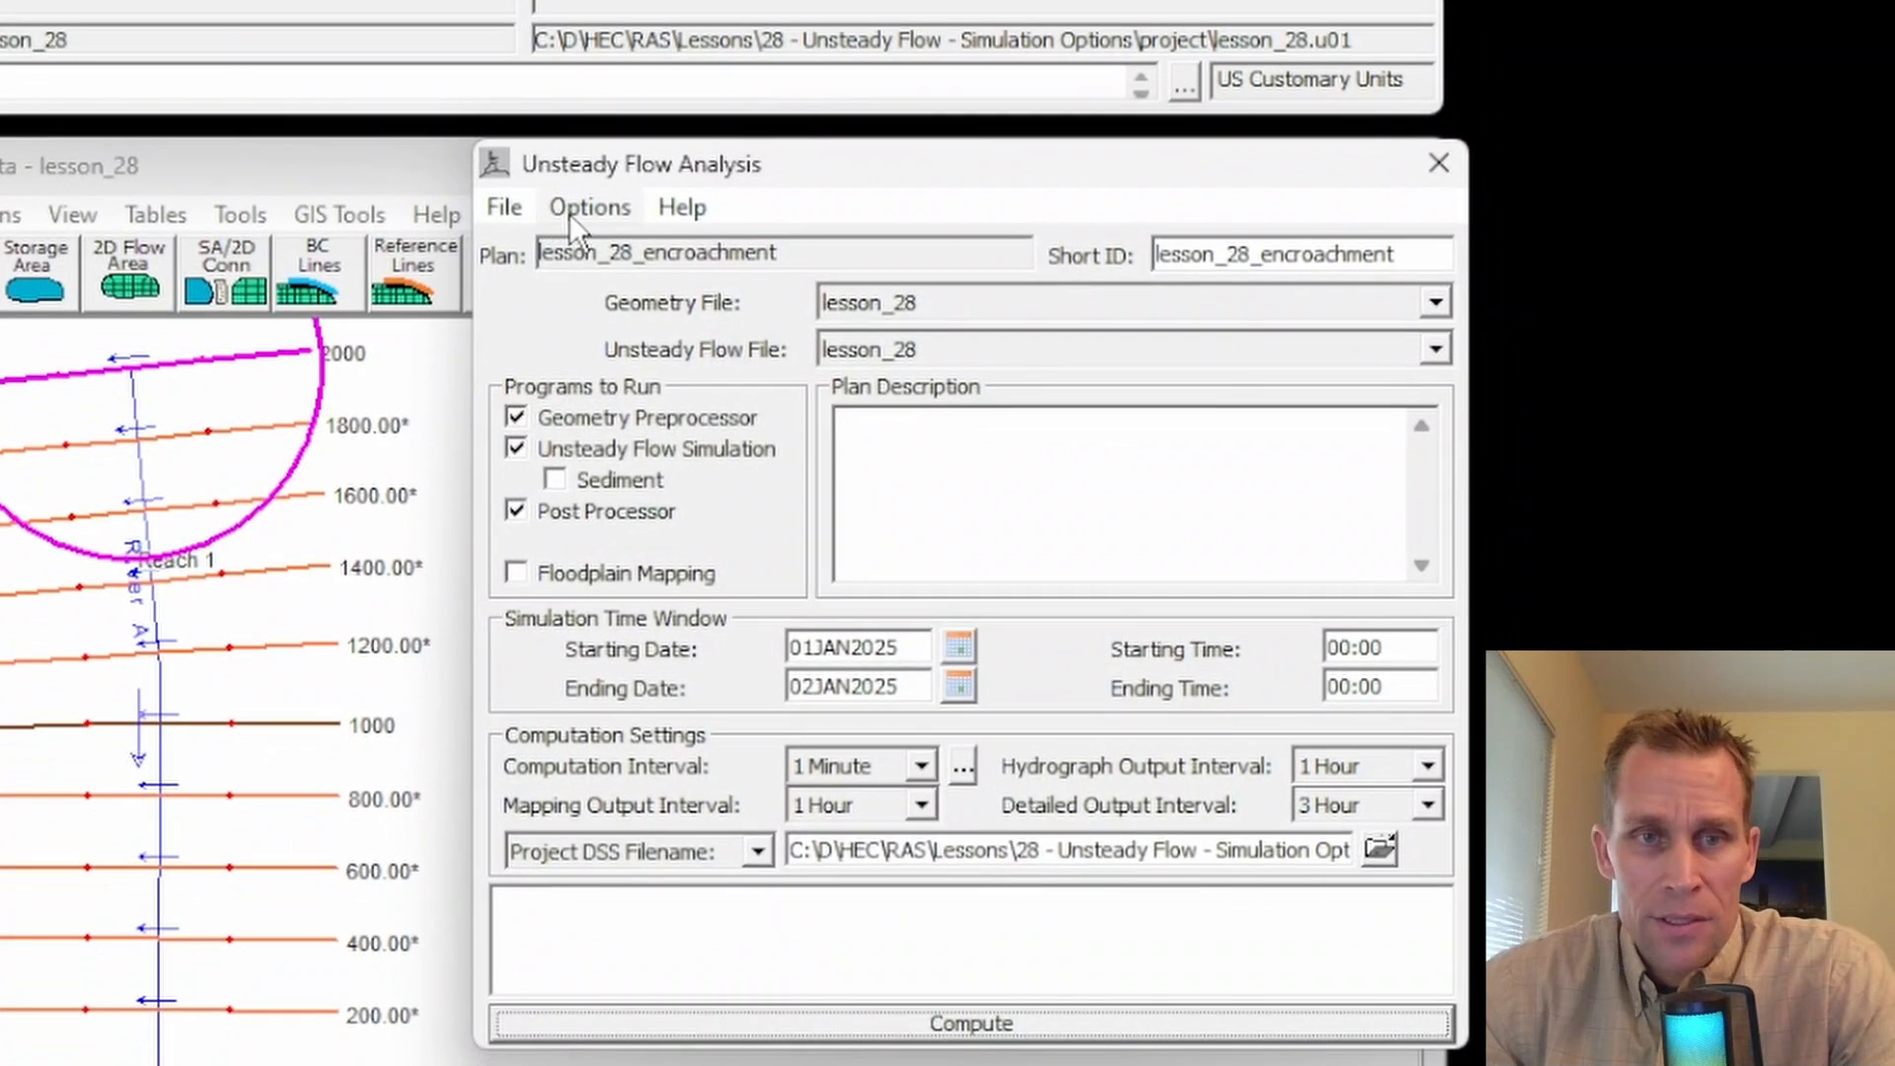
click(640, 314)
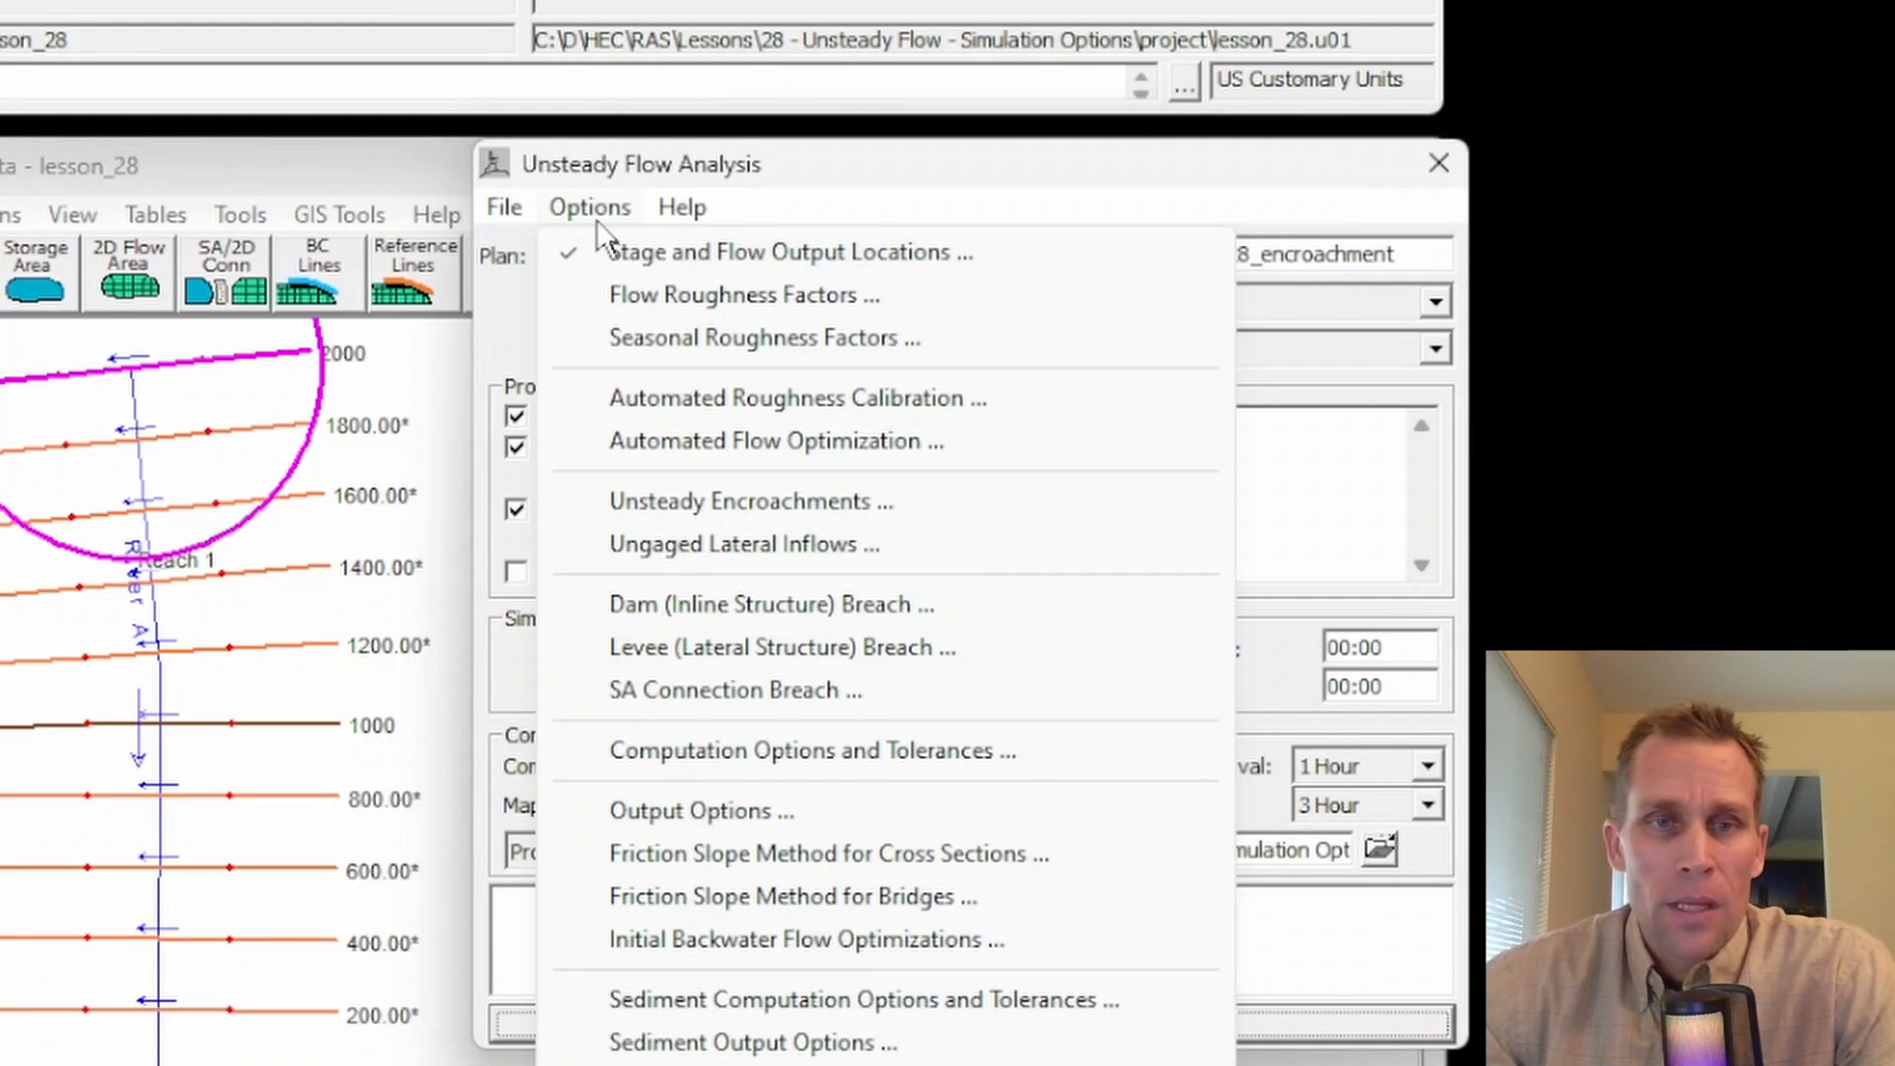
click(592, 169)
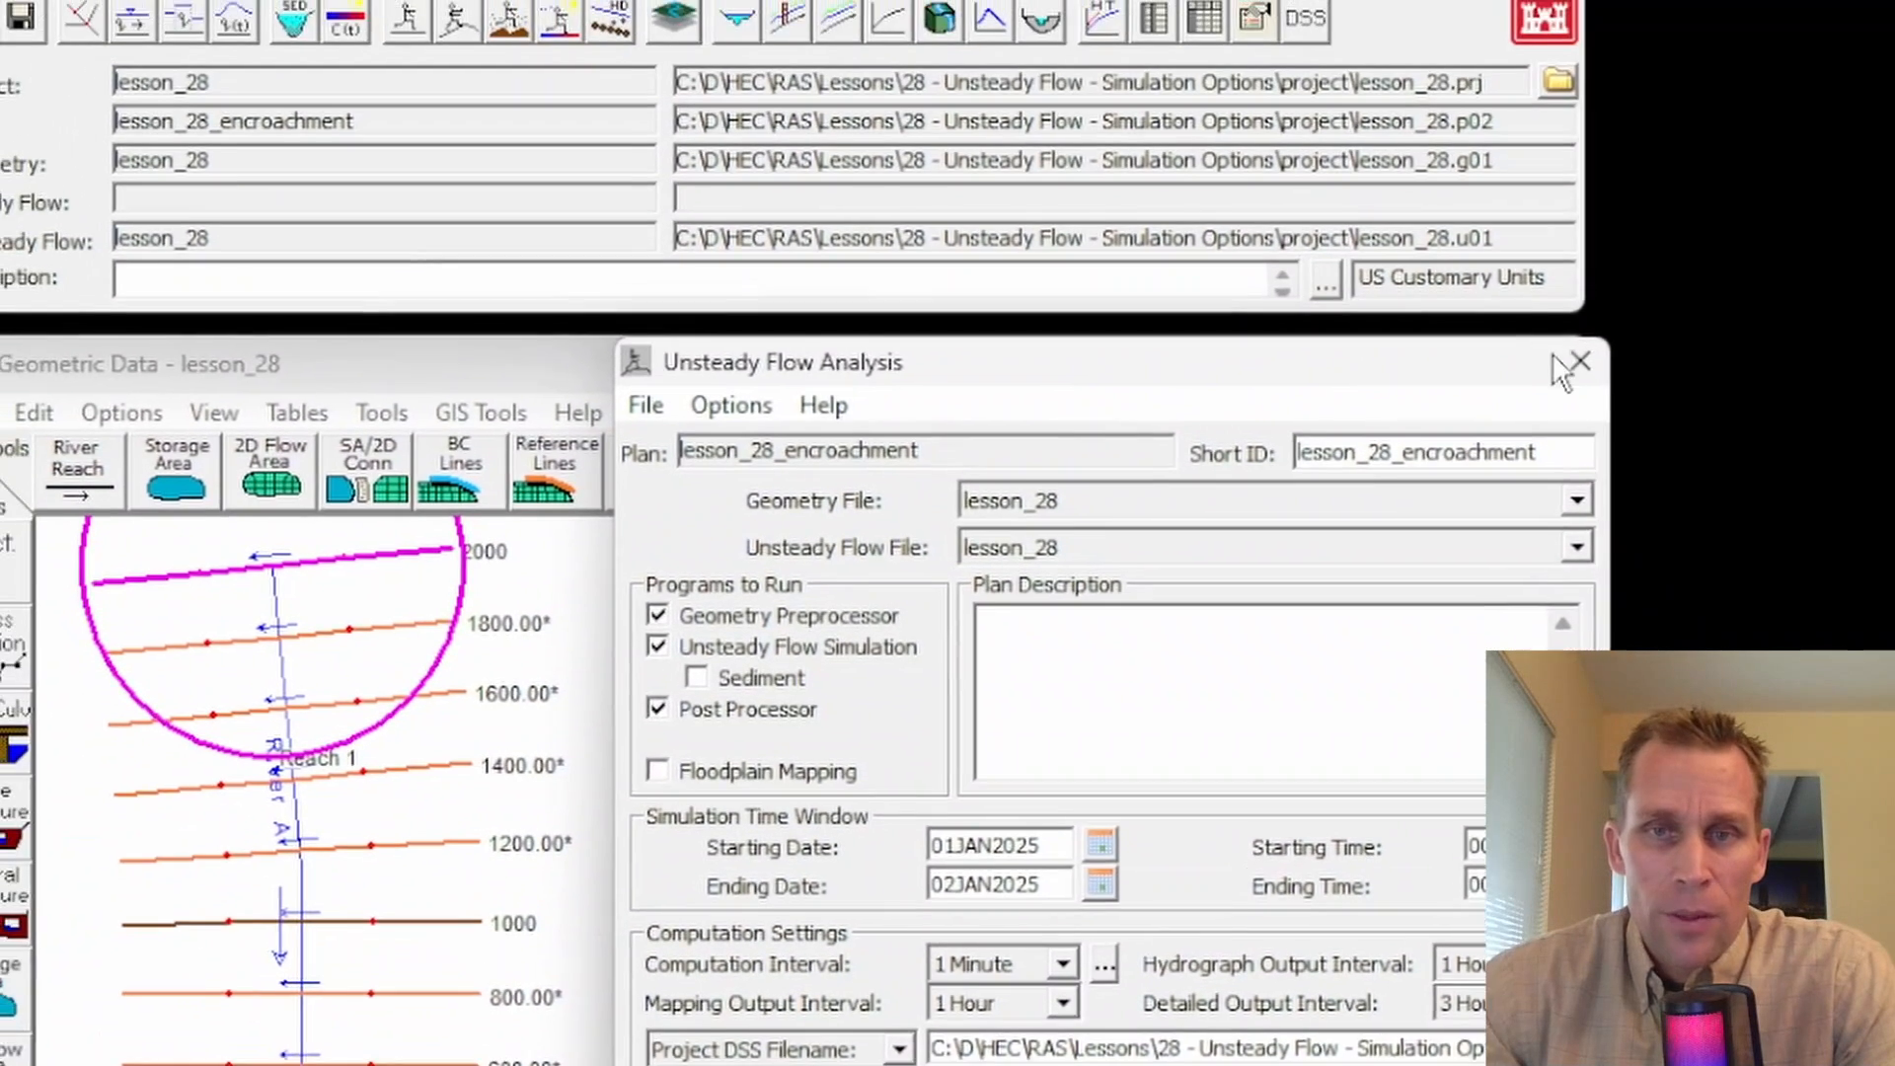
click(1438, 162)
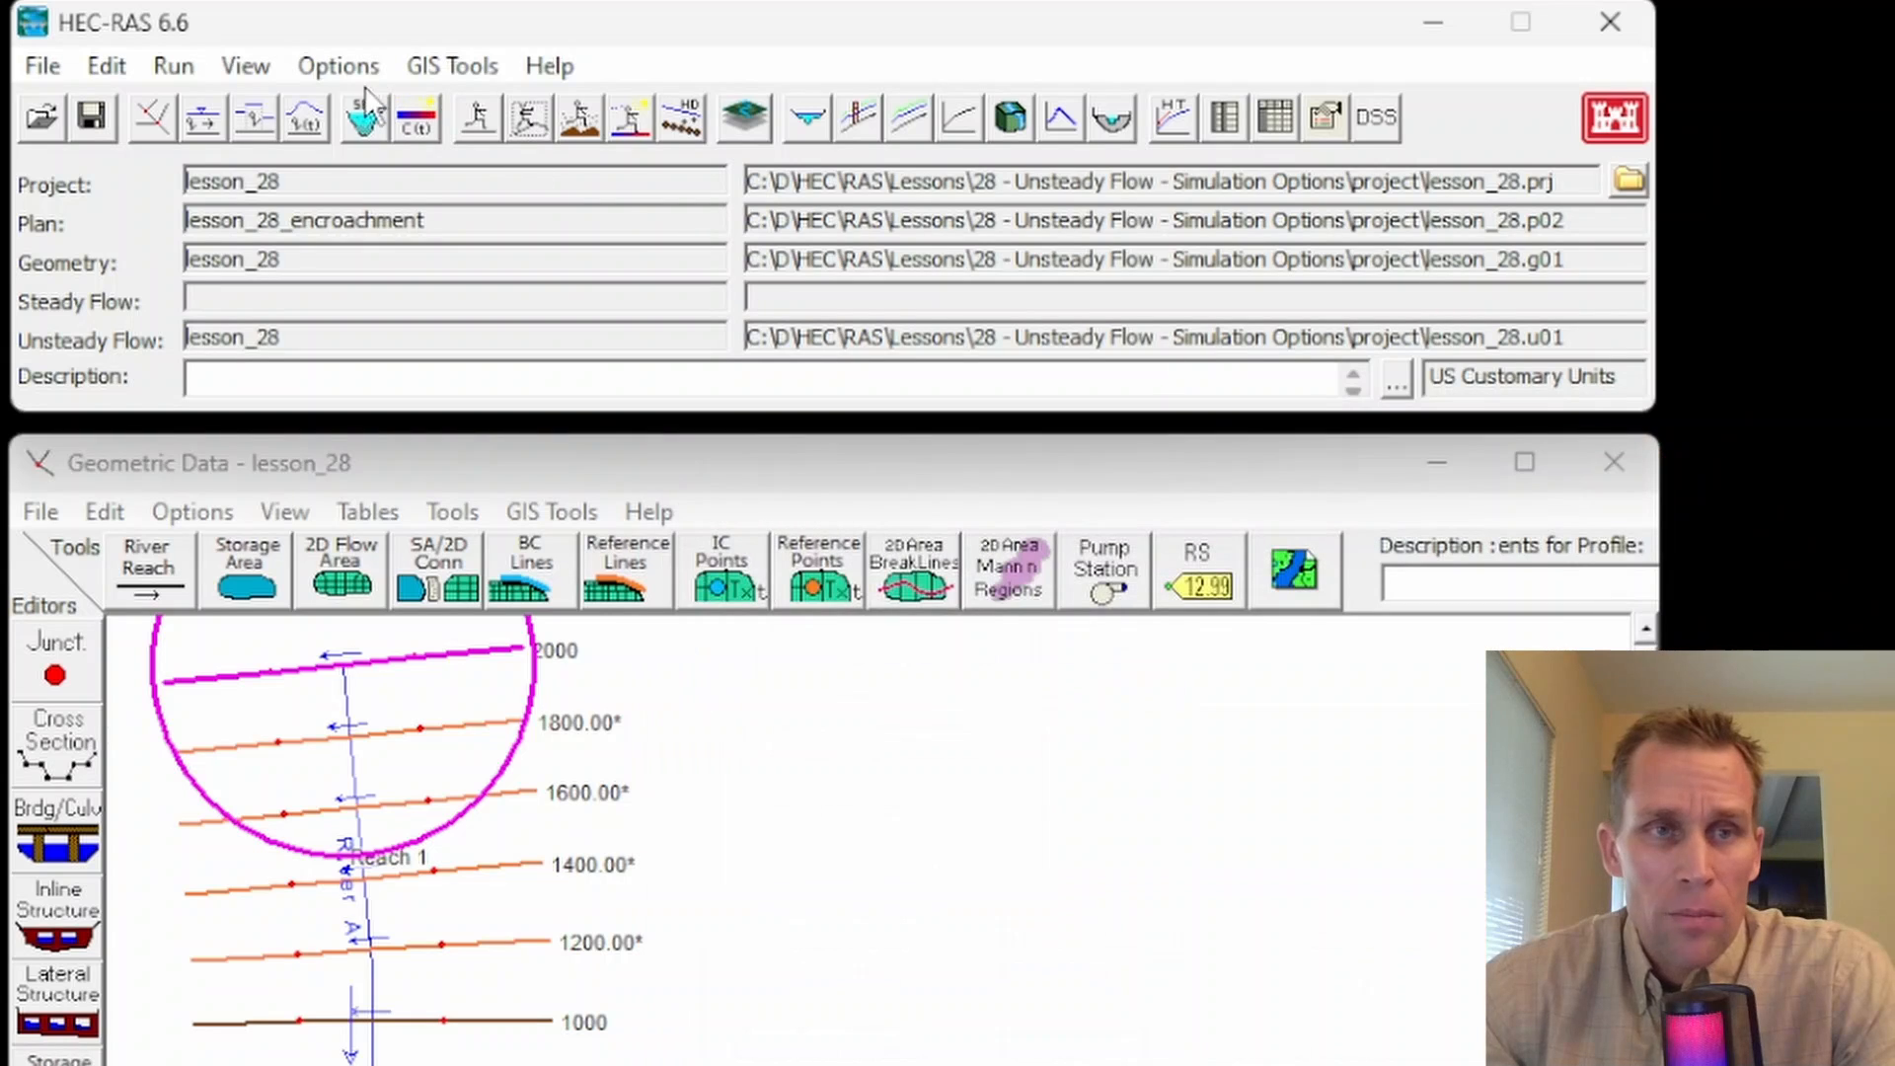
Step: Remove River A, Reach 1, station 1000 from the stage and flow output locations in the unsteady flow analysis options
click(529, 120)
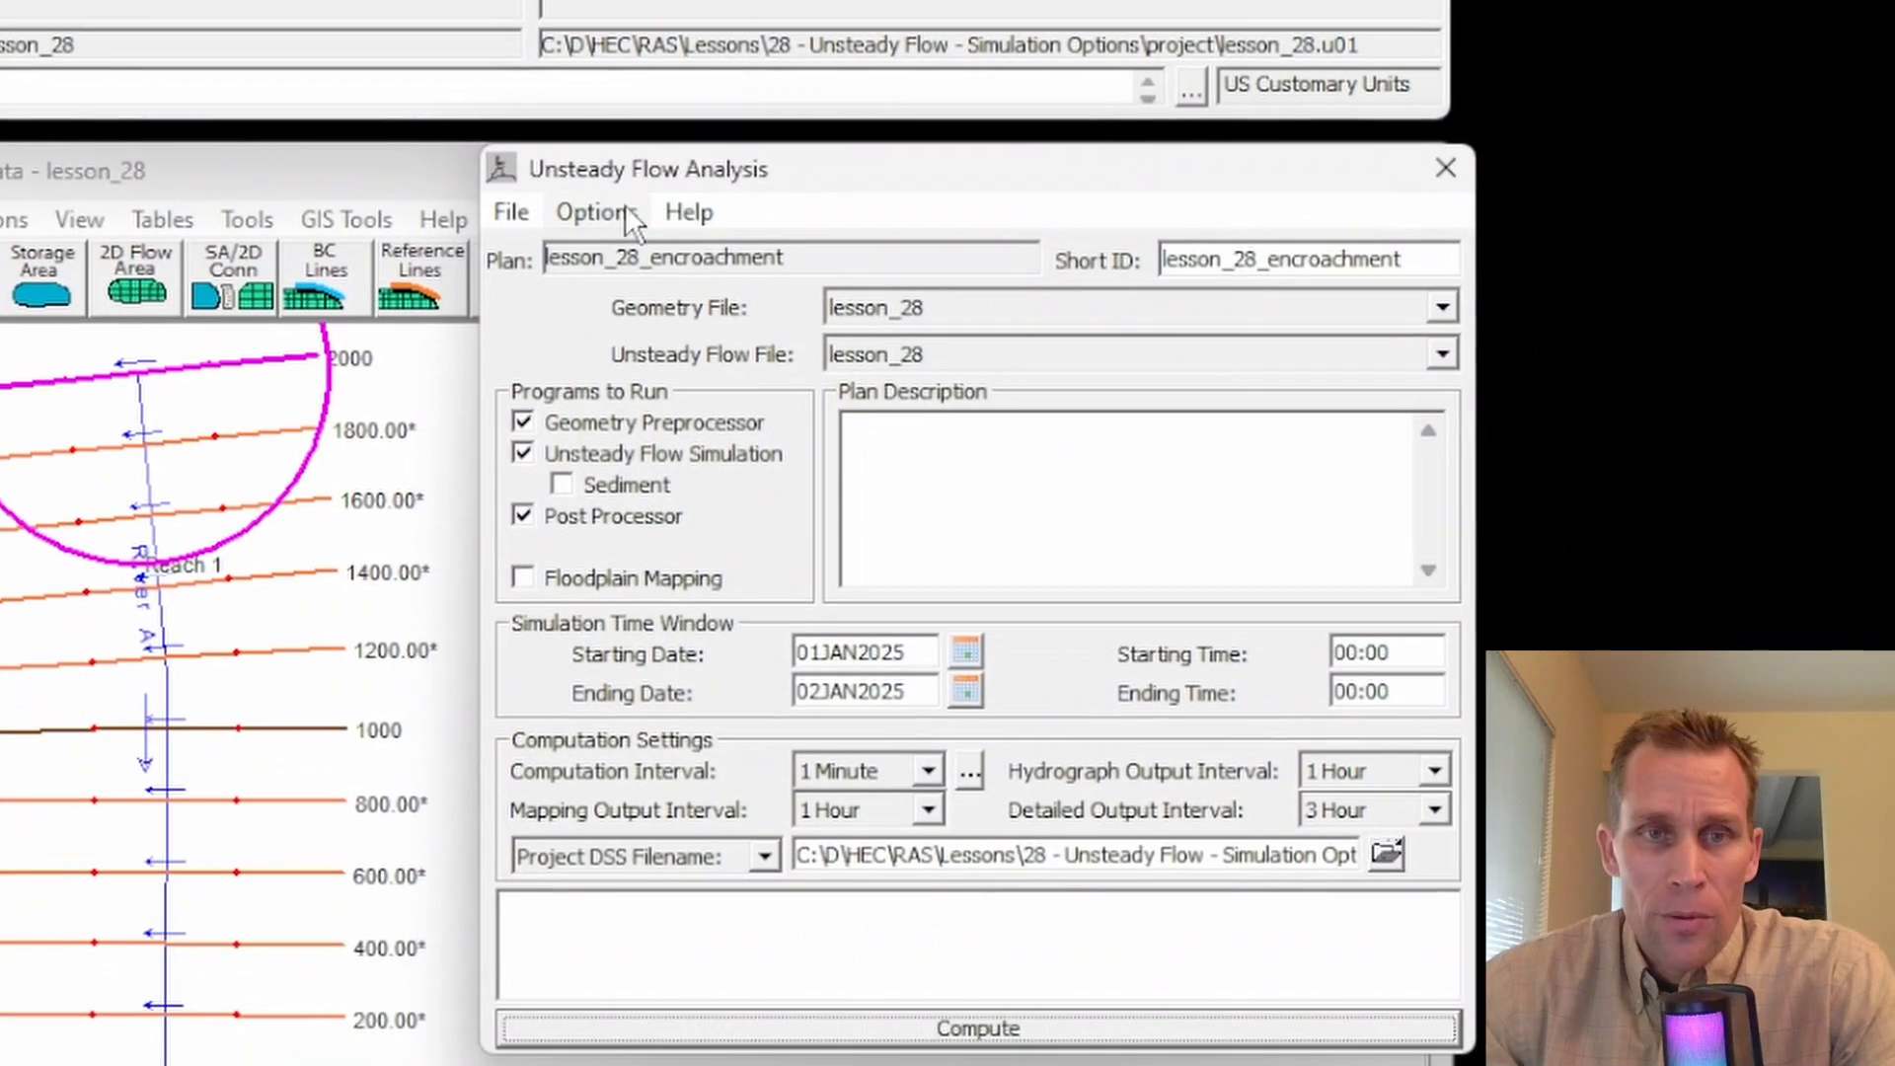
click(772, 461)
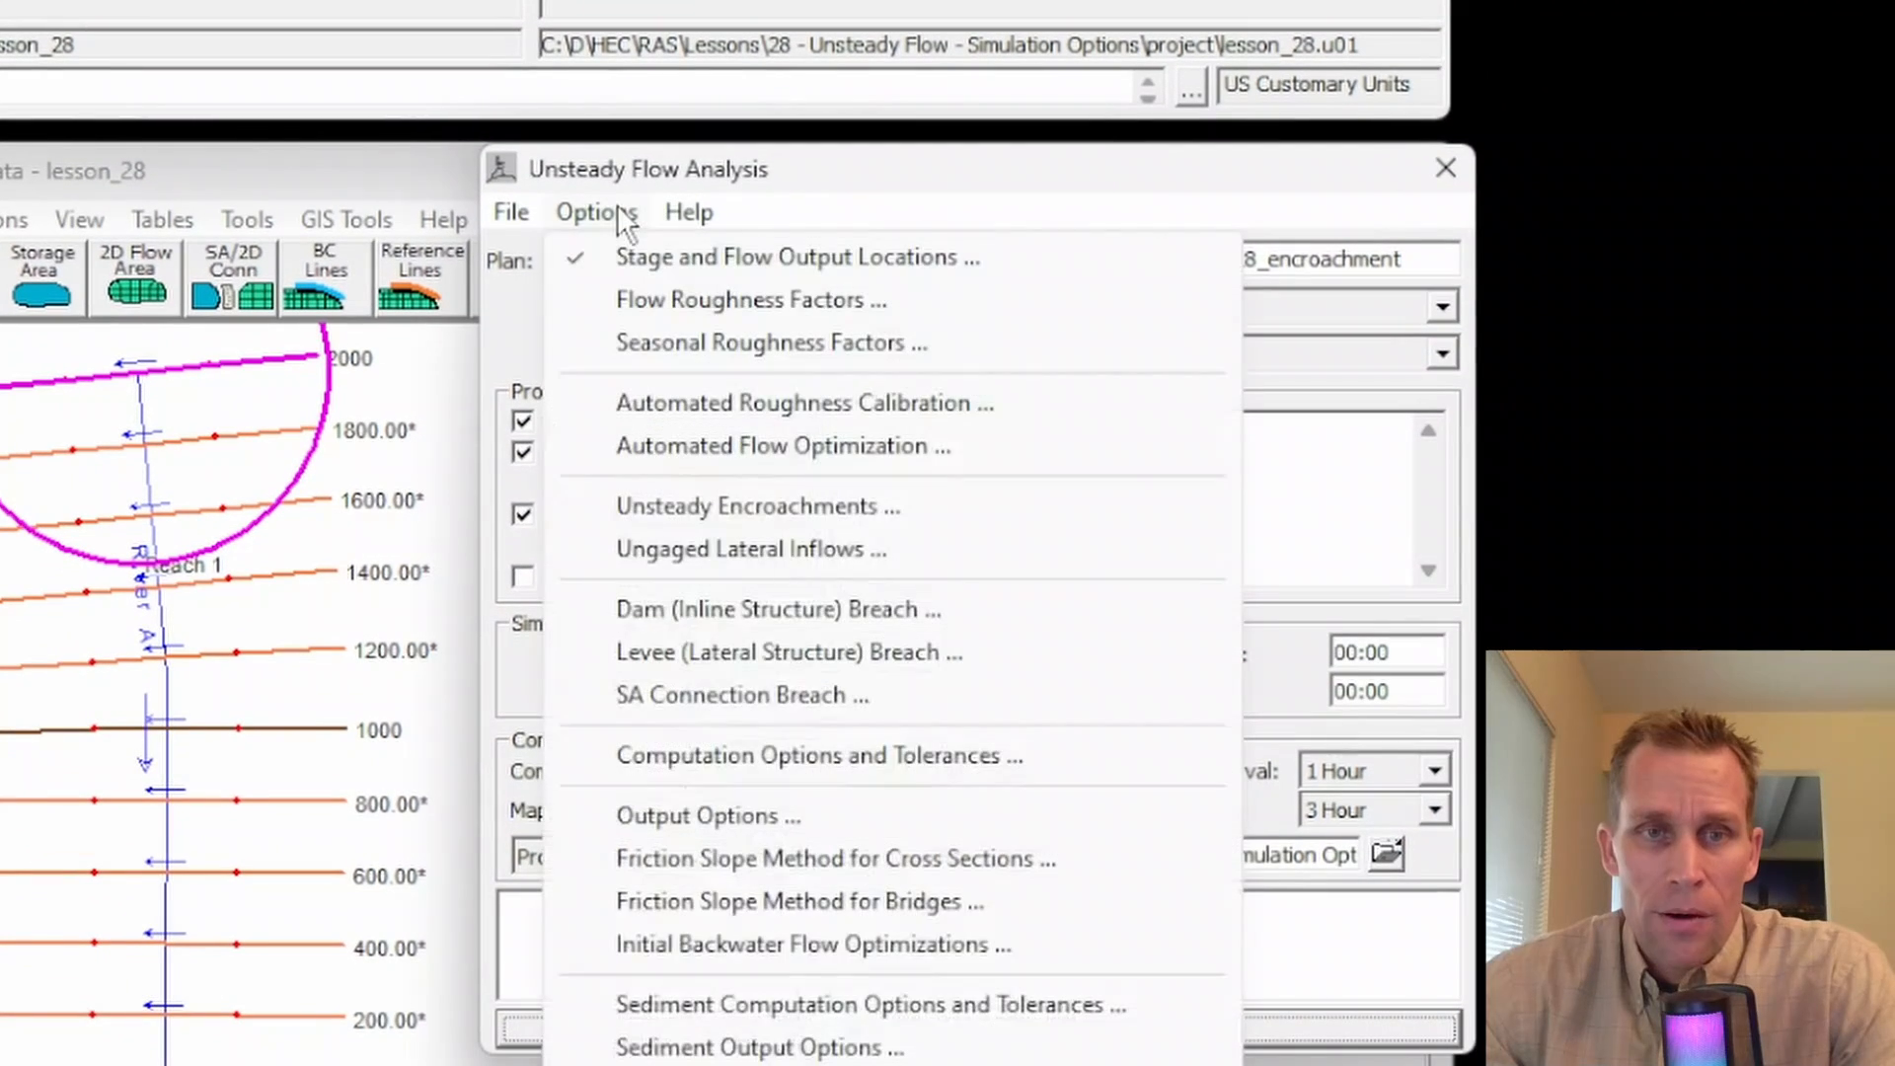
click(655, 253)
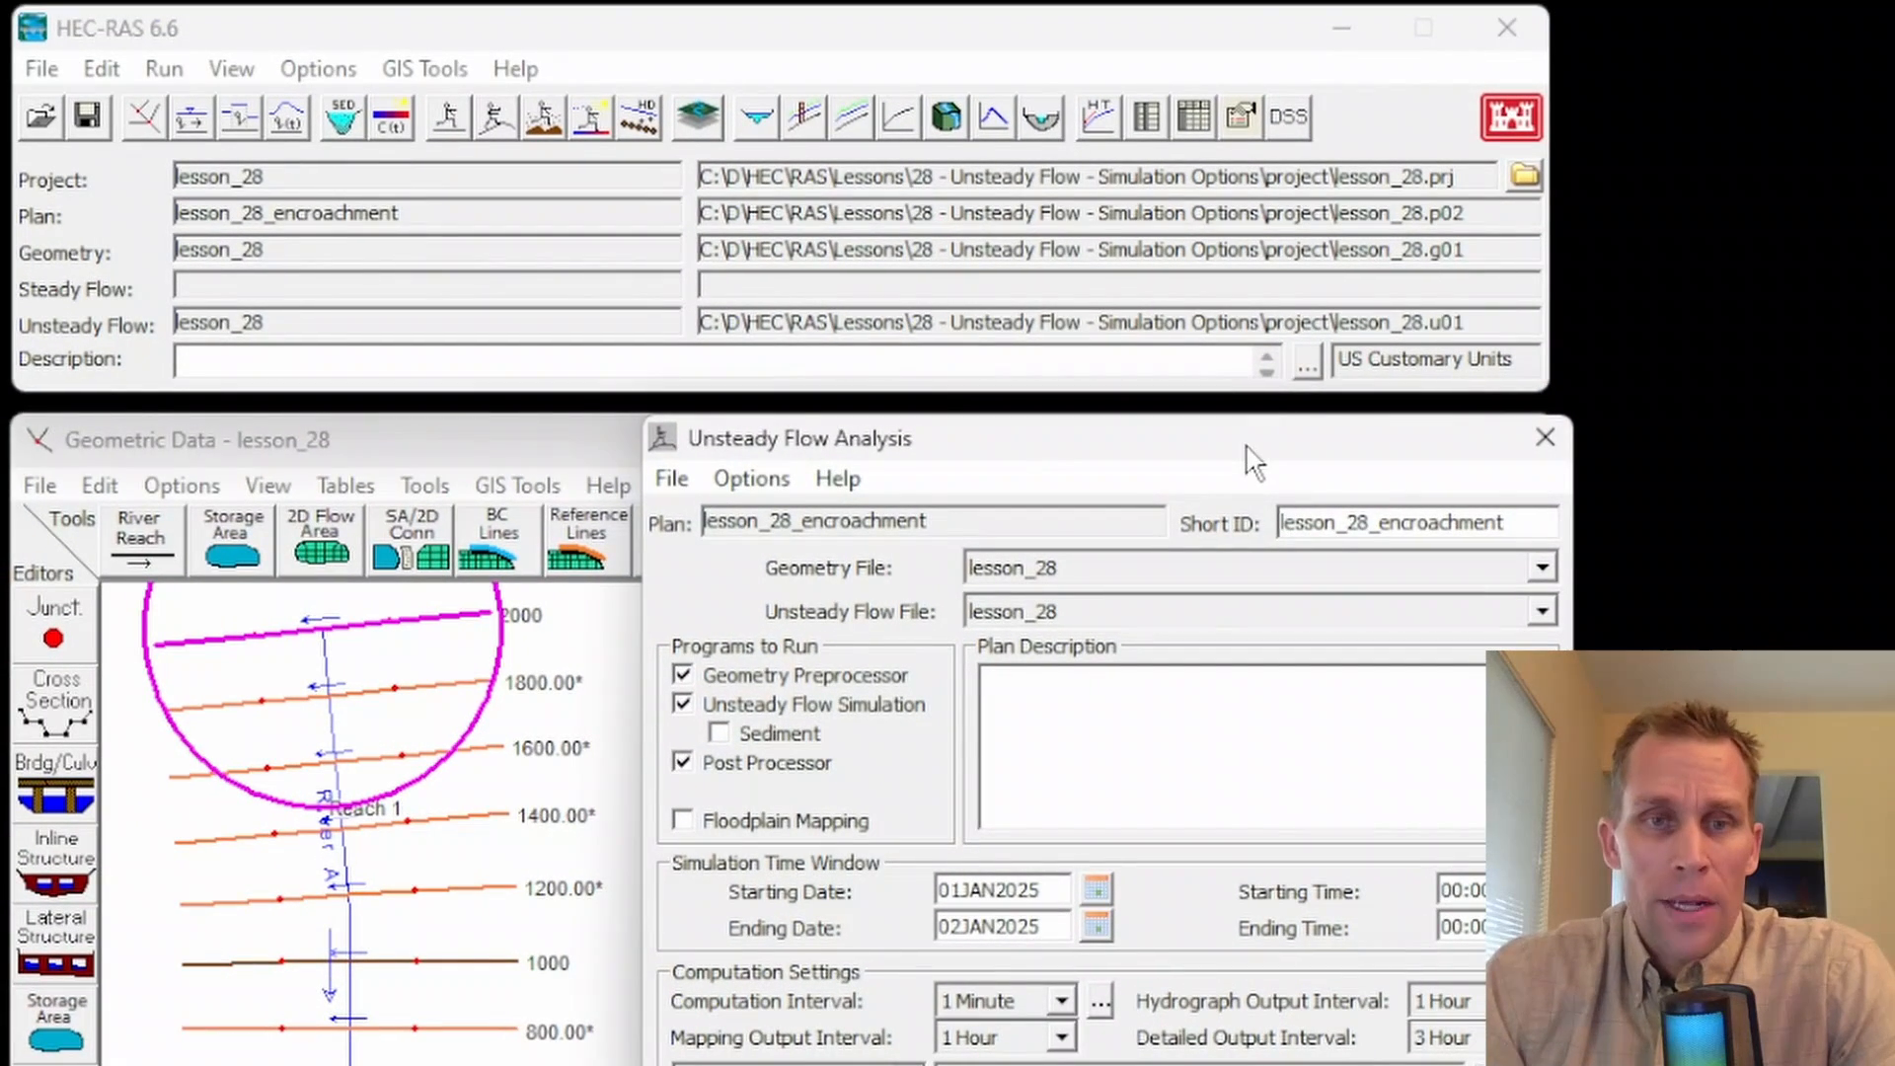
drag(1253, 460, 1253, 475)
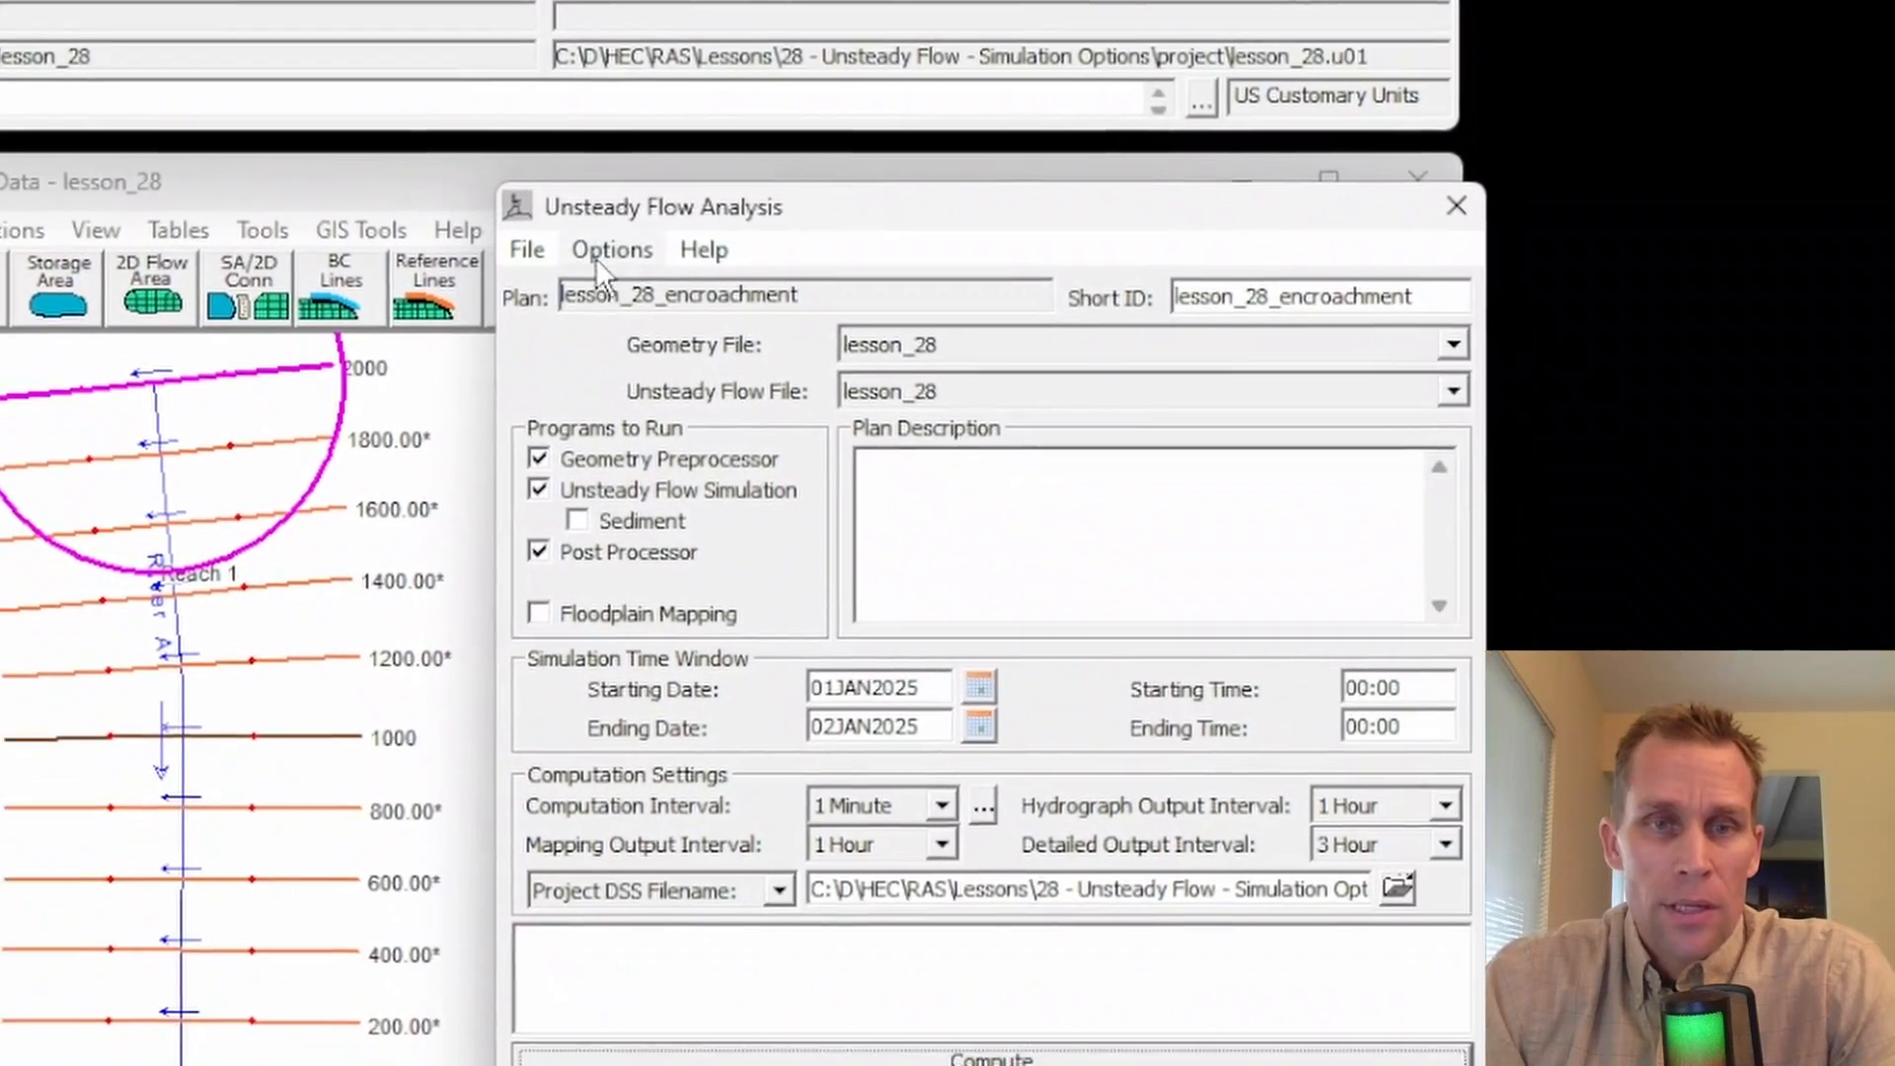
click(758, 503)
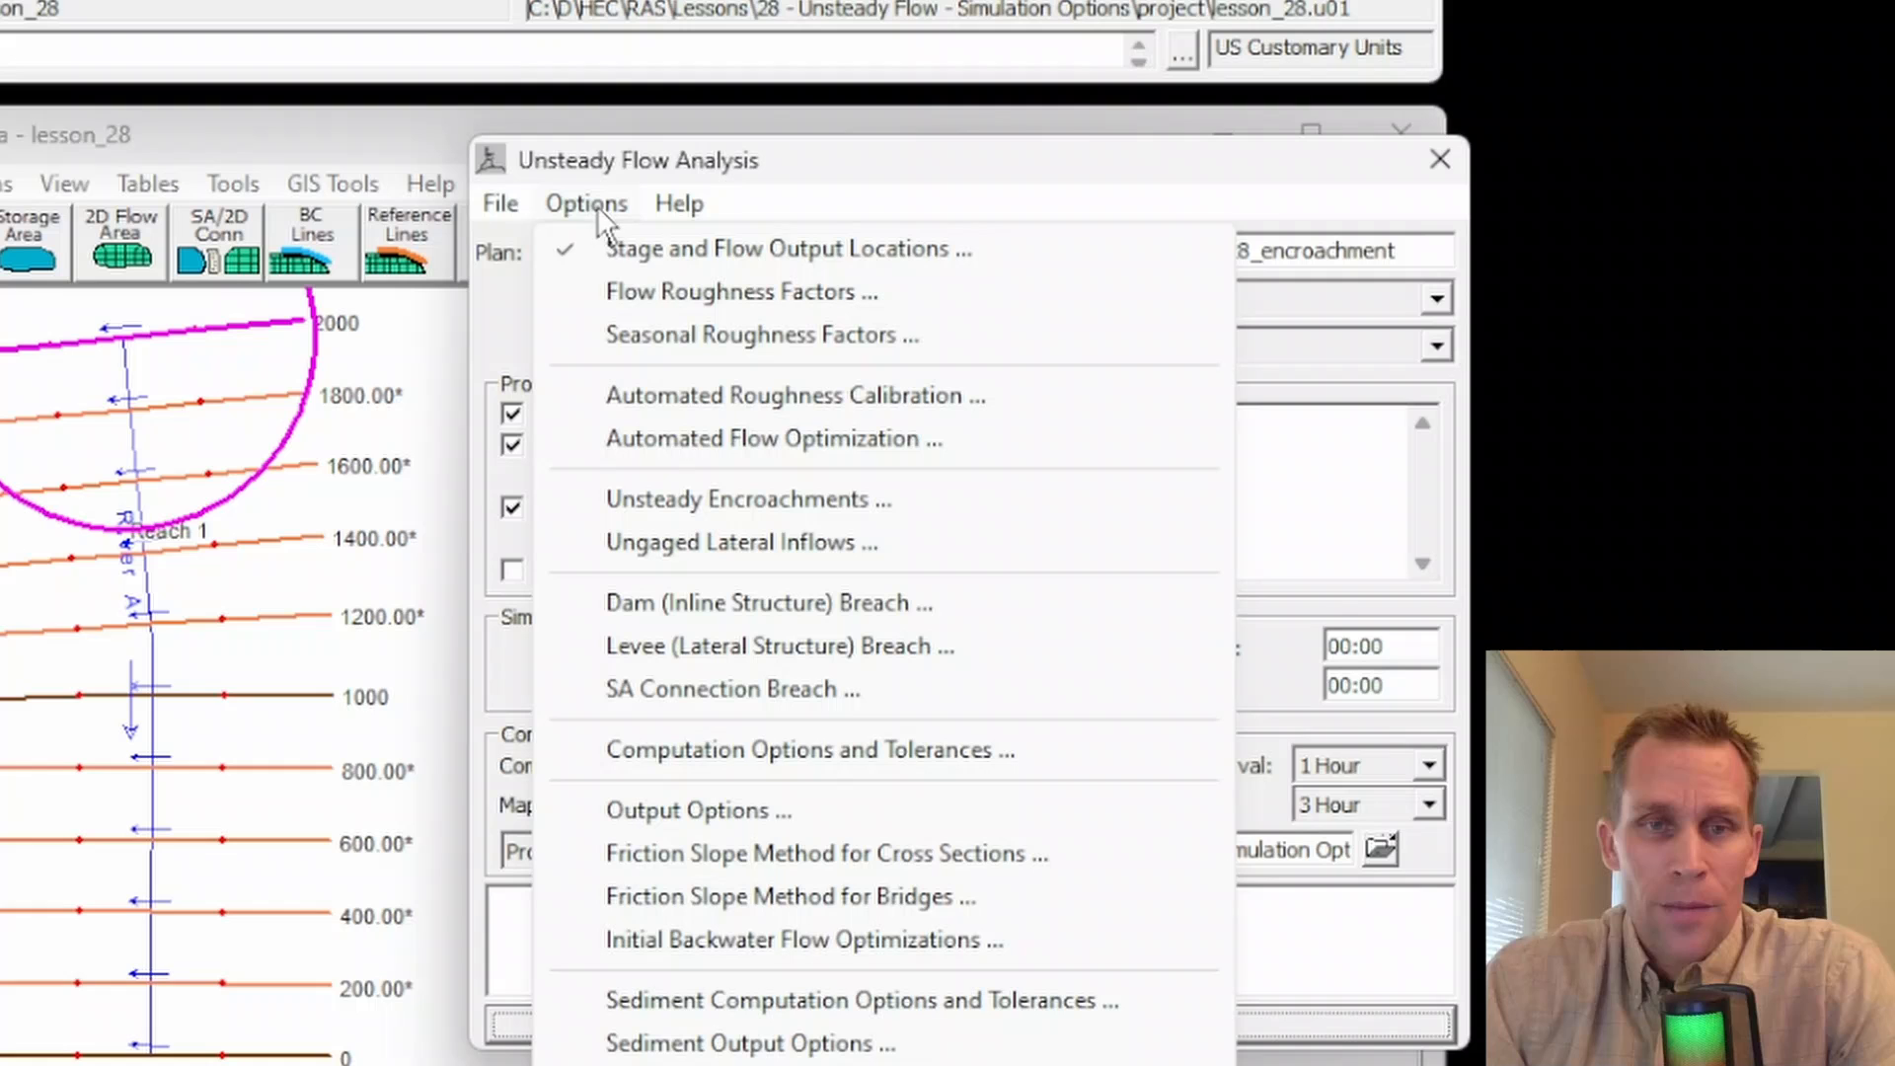
click(656, 260)
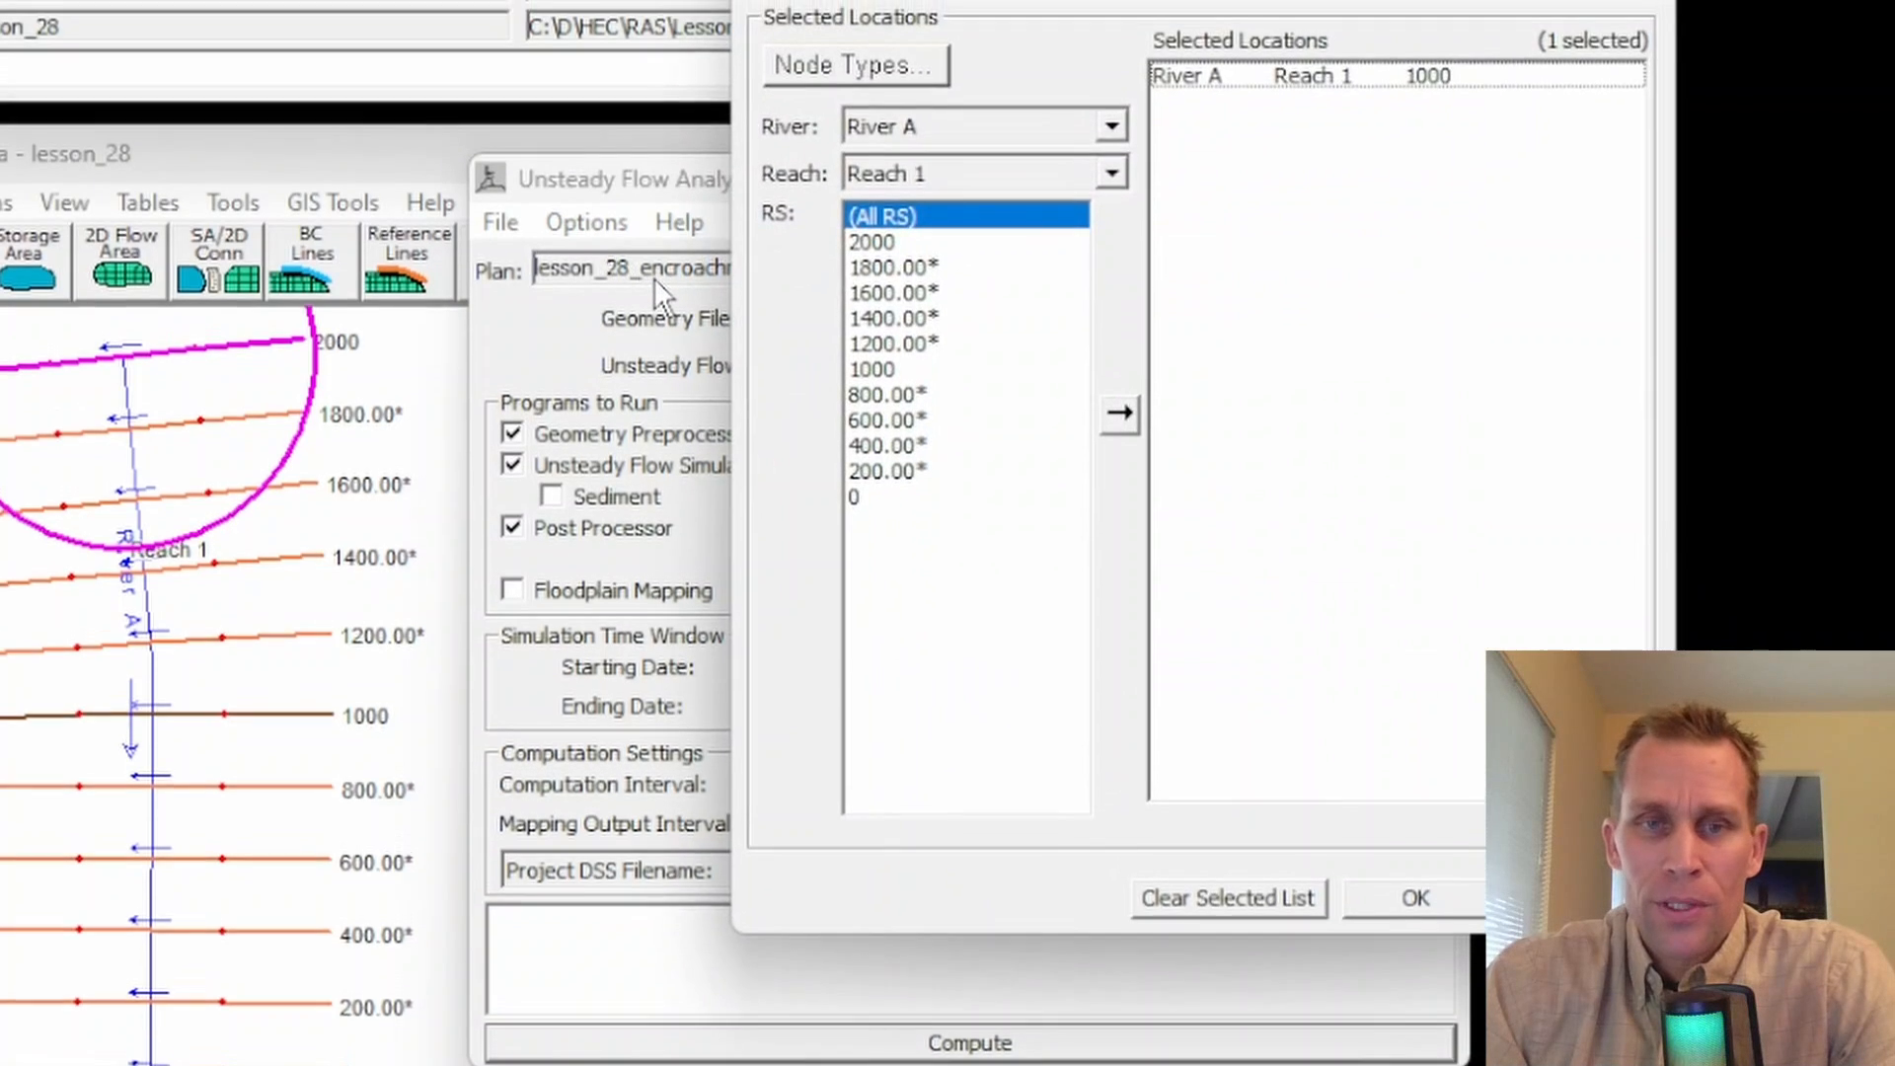
click(1276, 146)
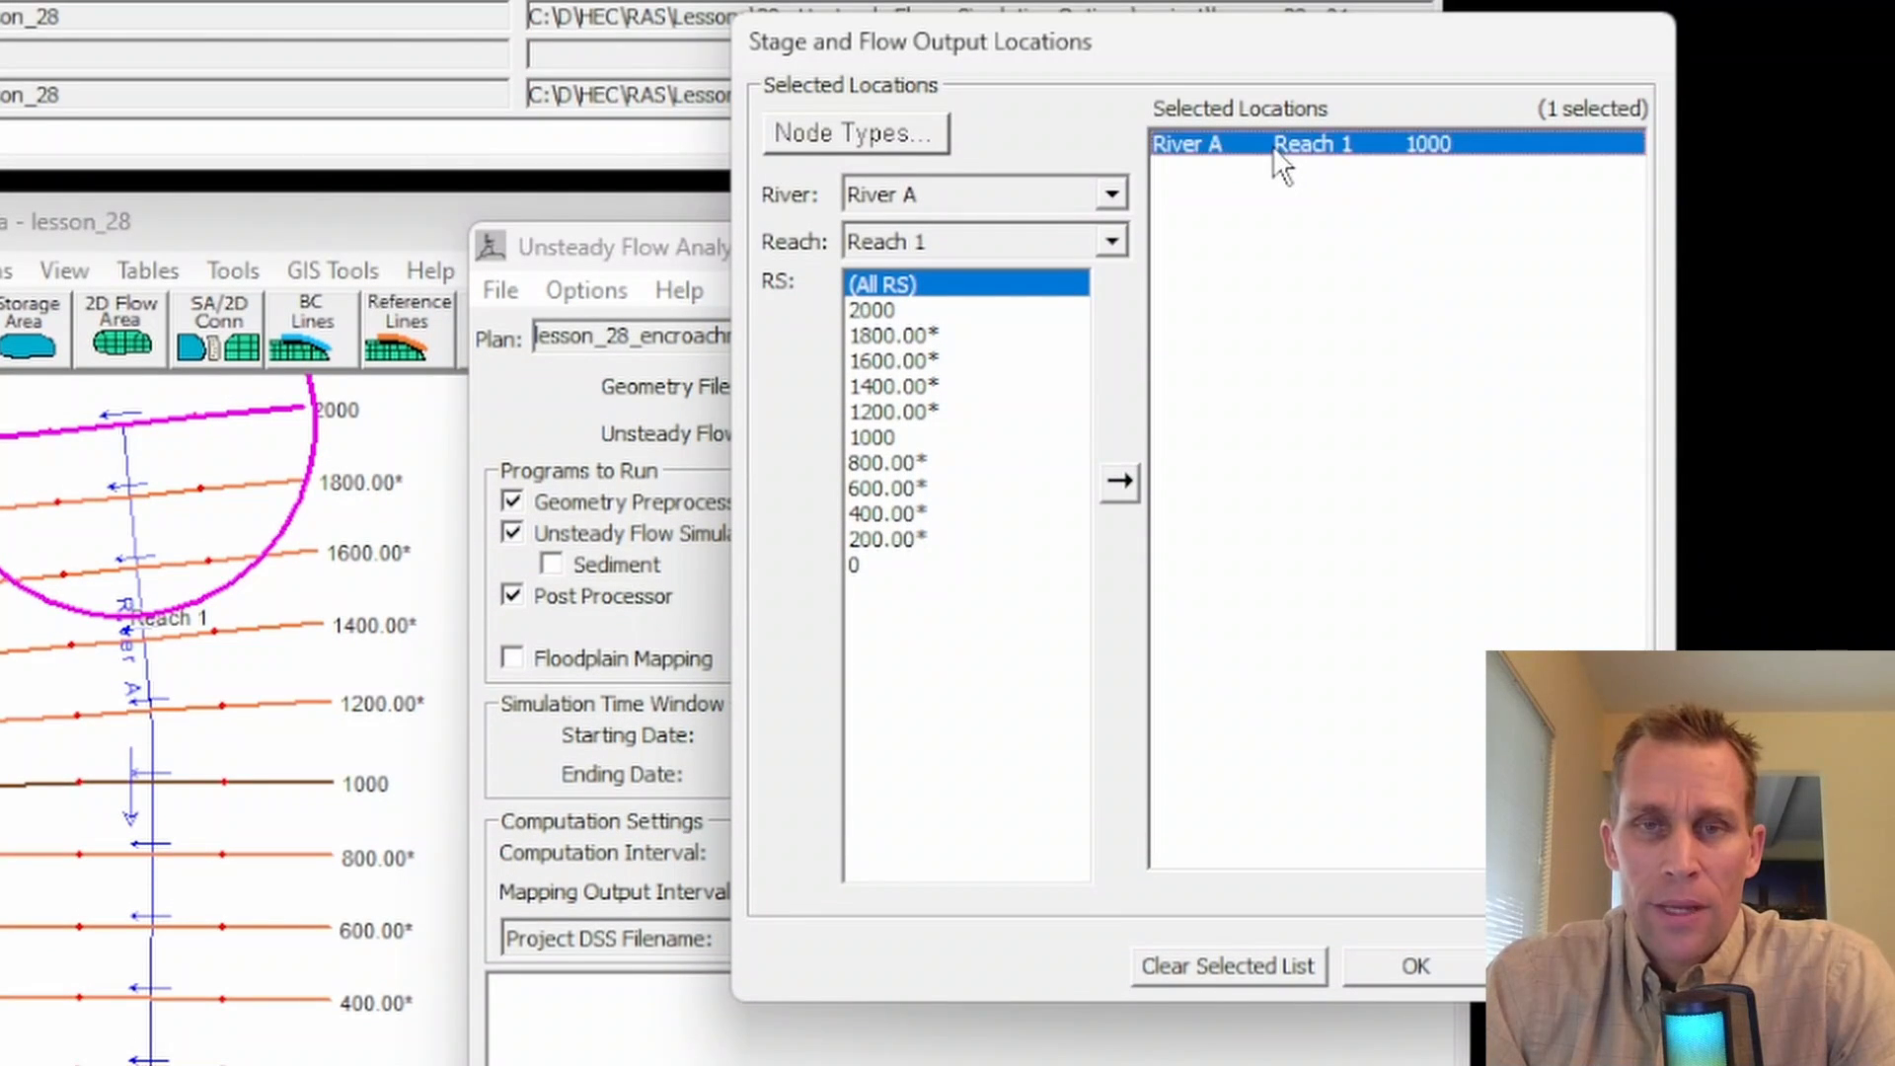
double_click(1244, 147)
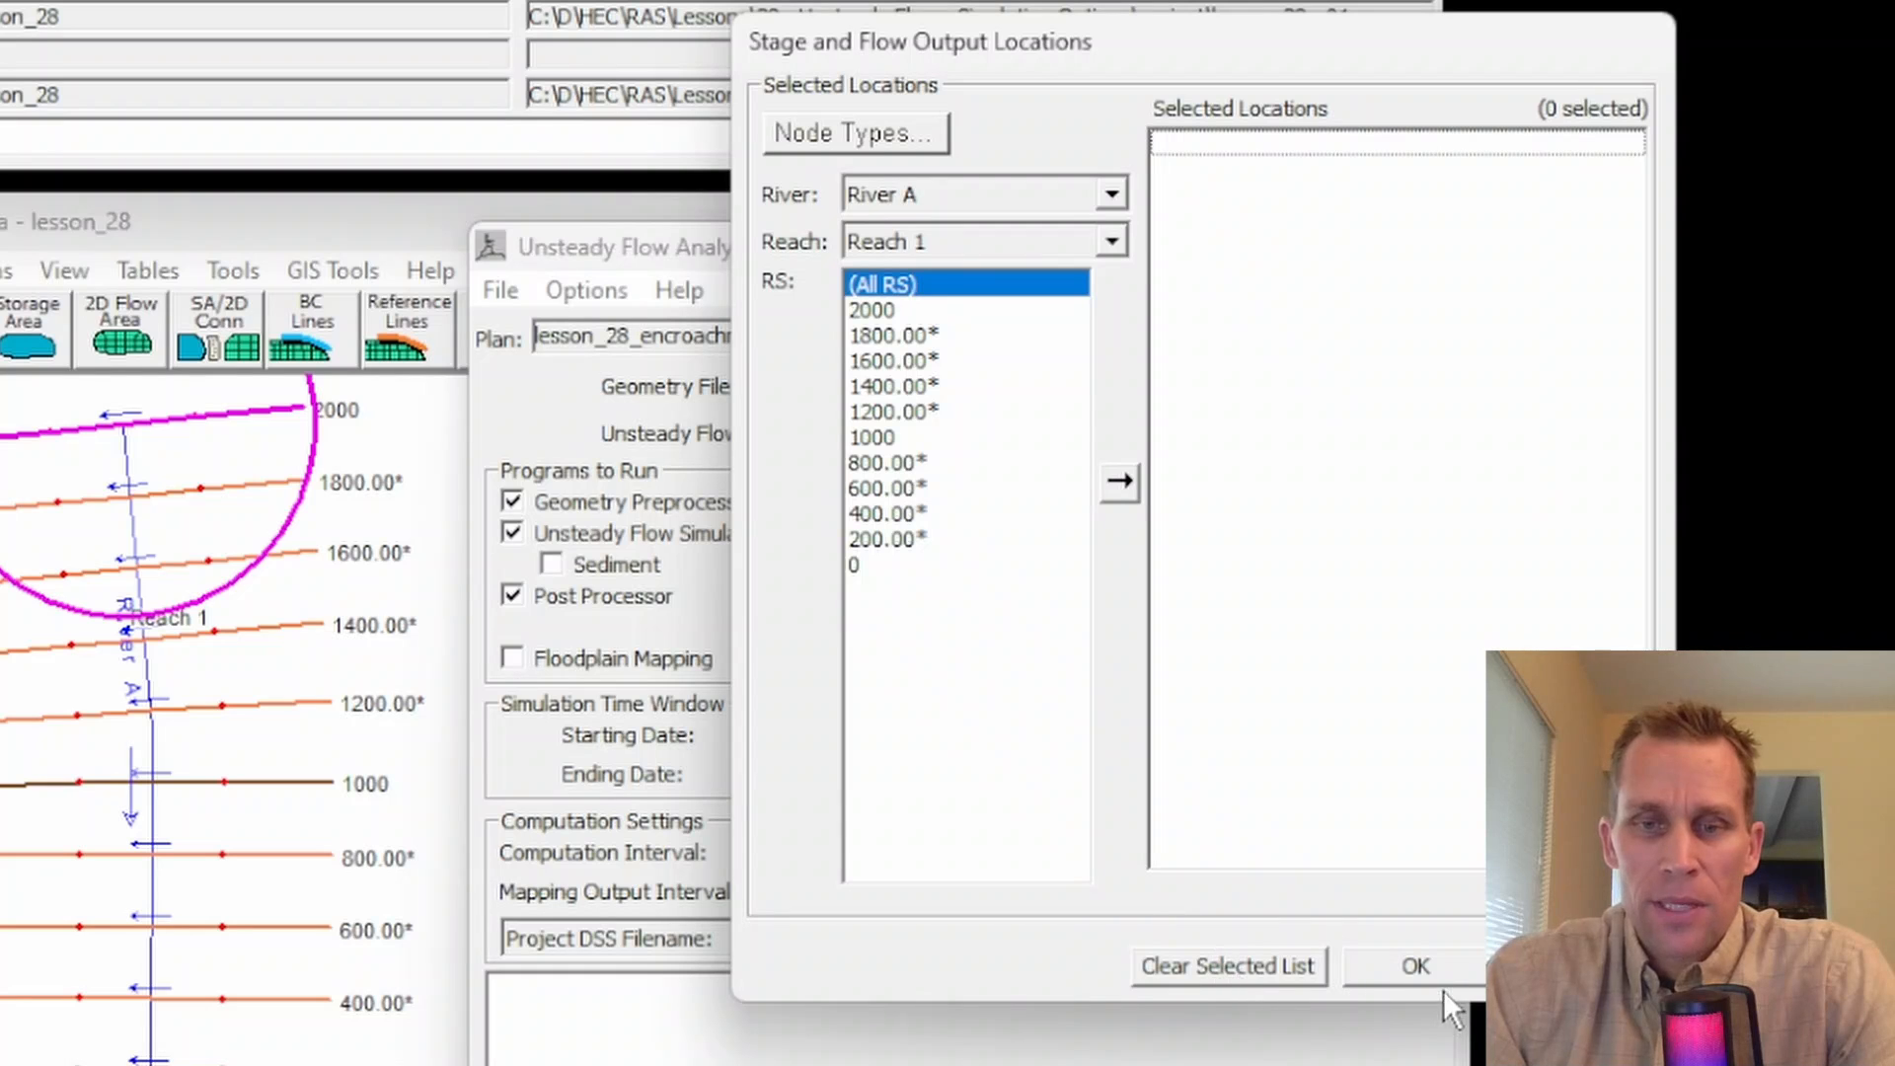
click(1434, 964)
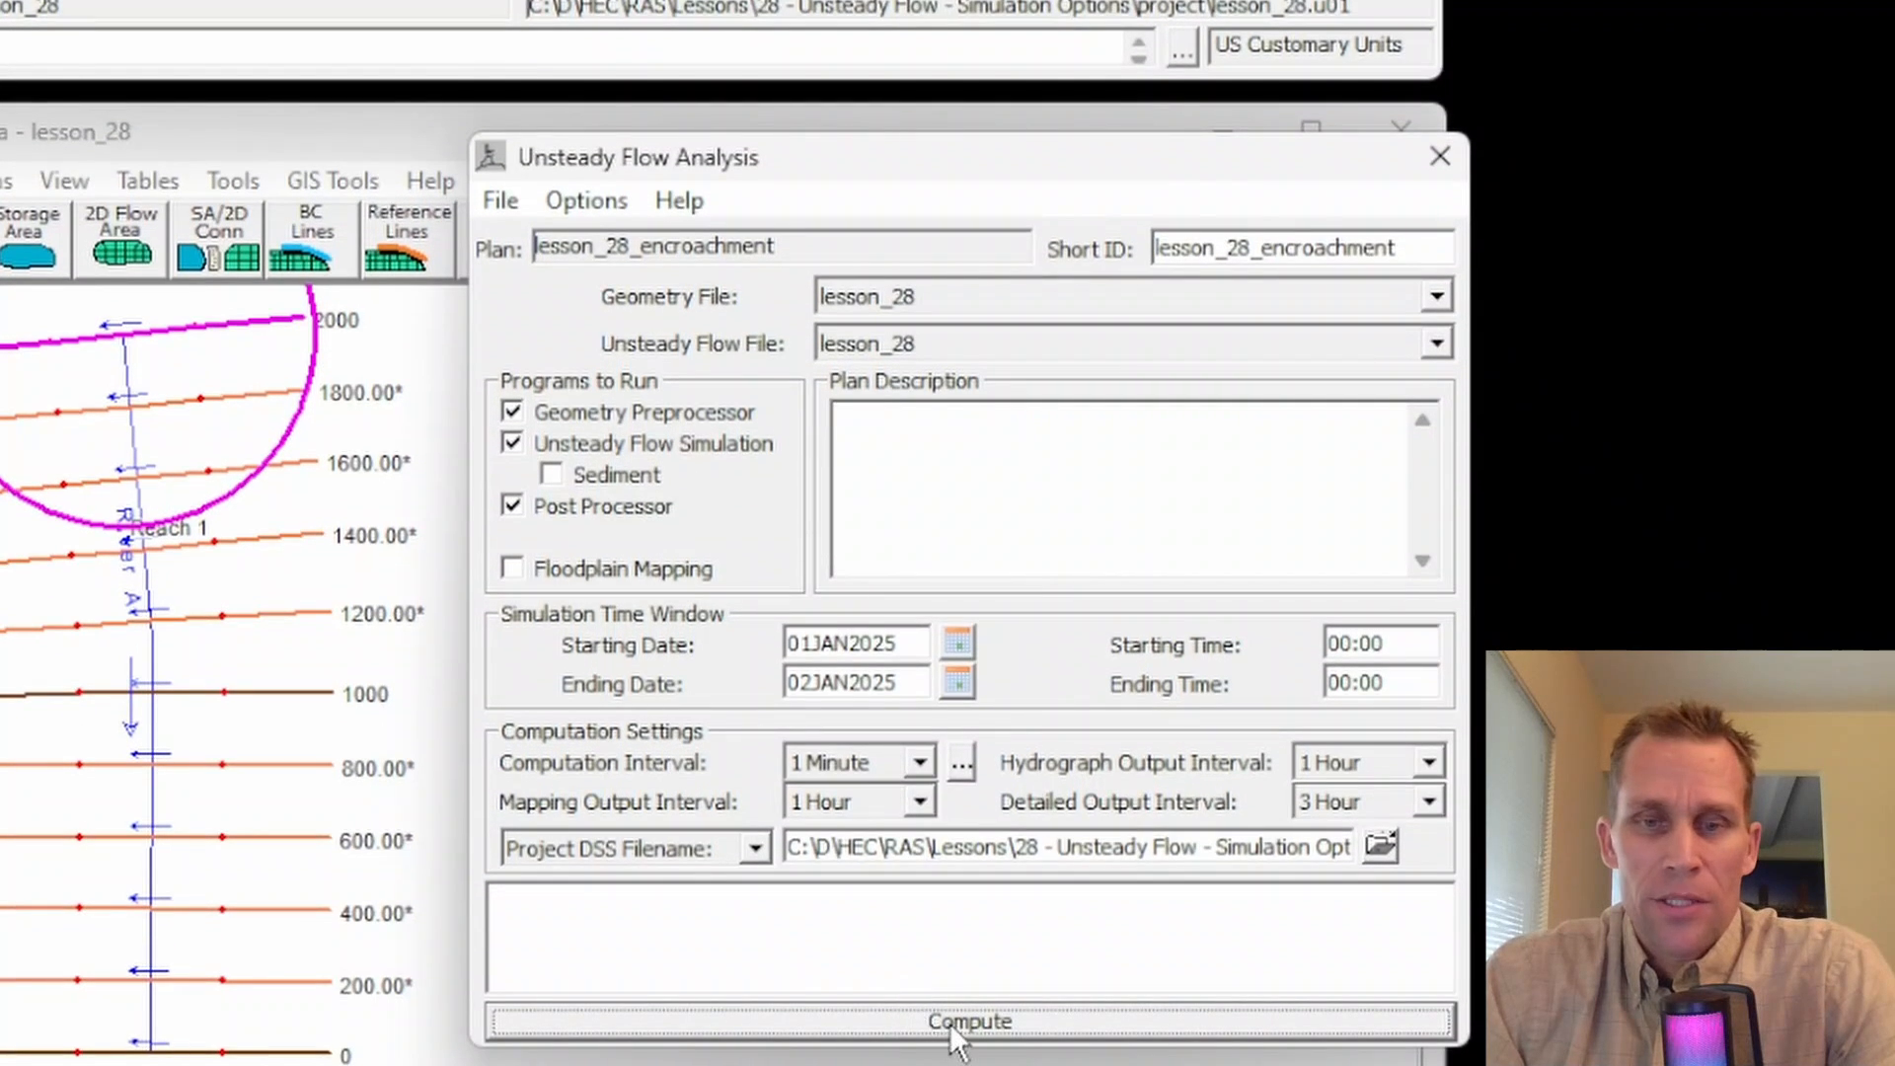
Step: Compute the unsteady flow plan and open the project's lesson_28.dss file in HEC-DSSVue
click(953, 1021)
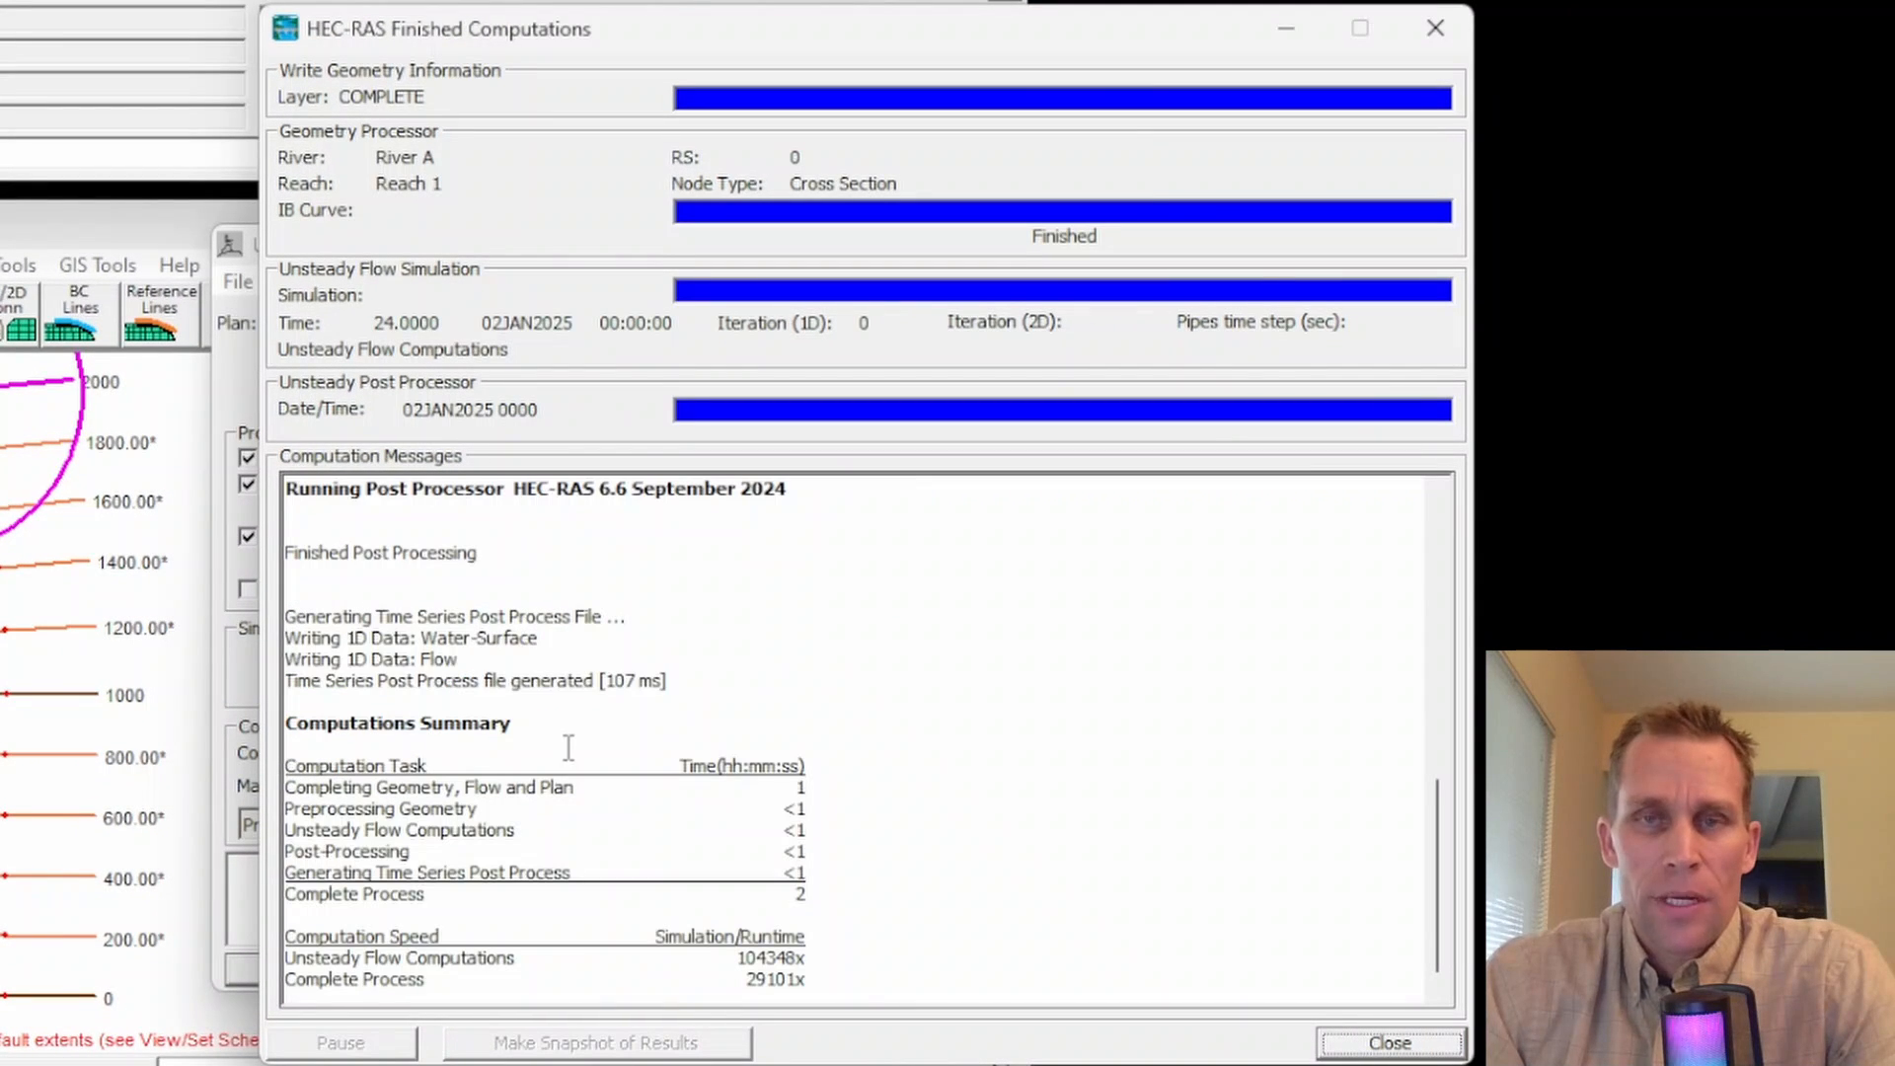
click(1289, 38)
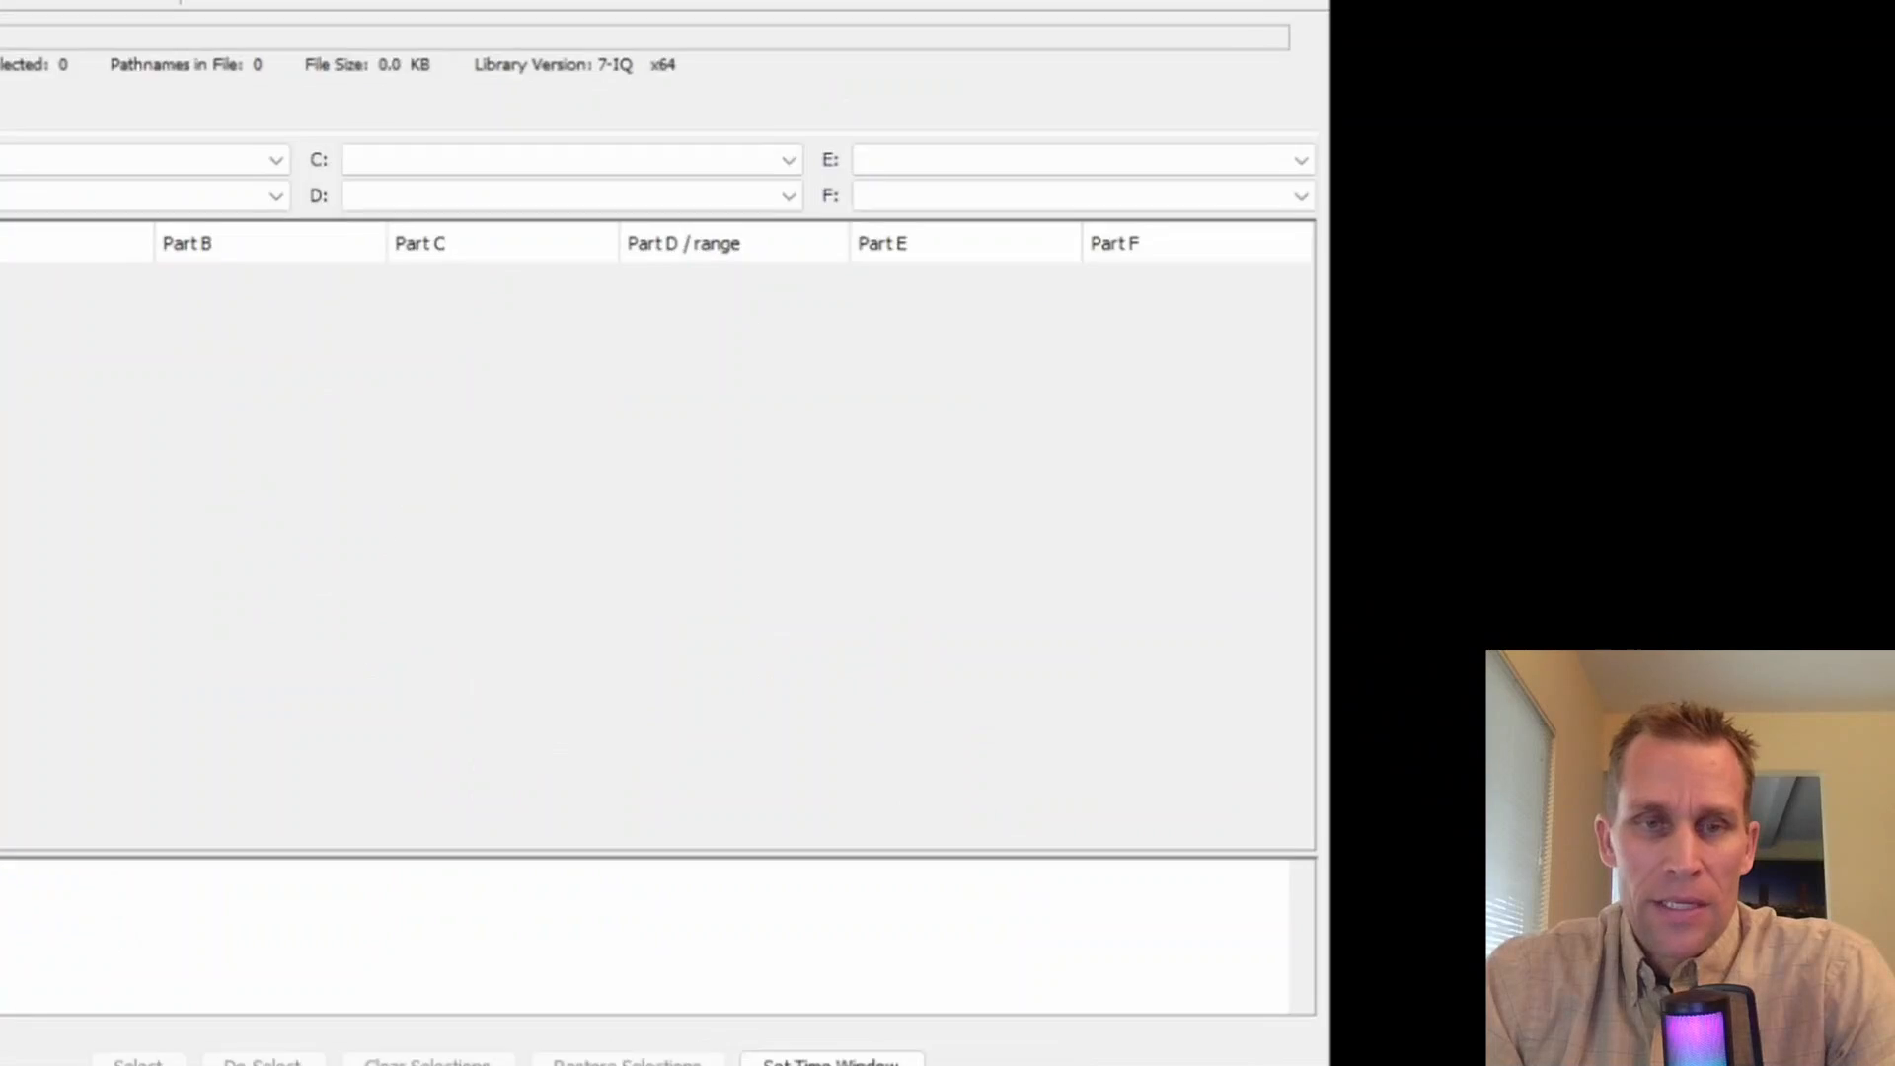
click(57, 155)
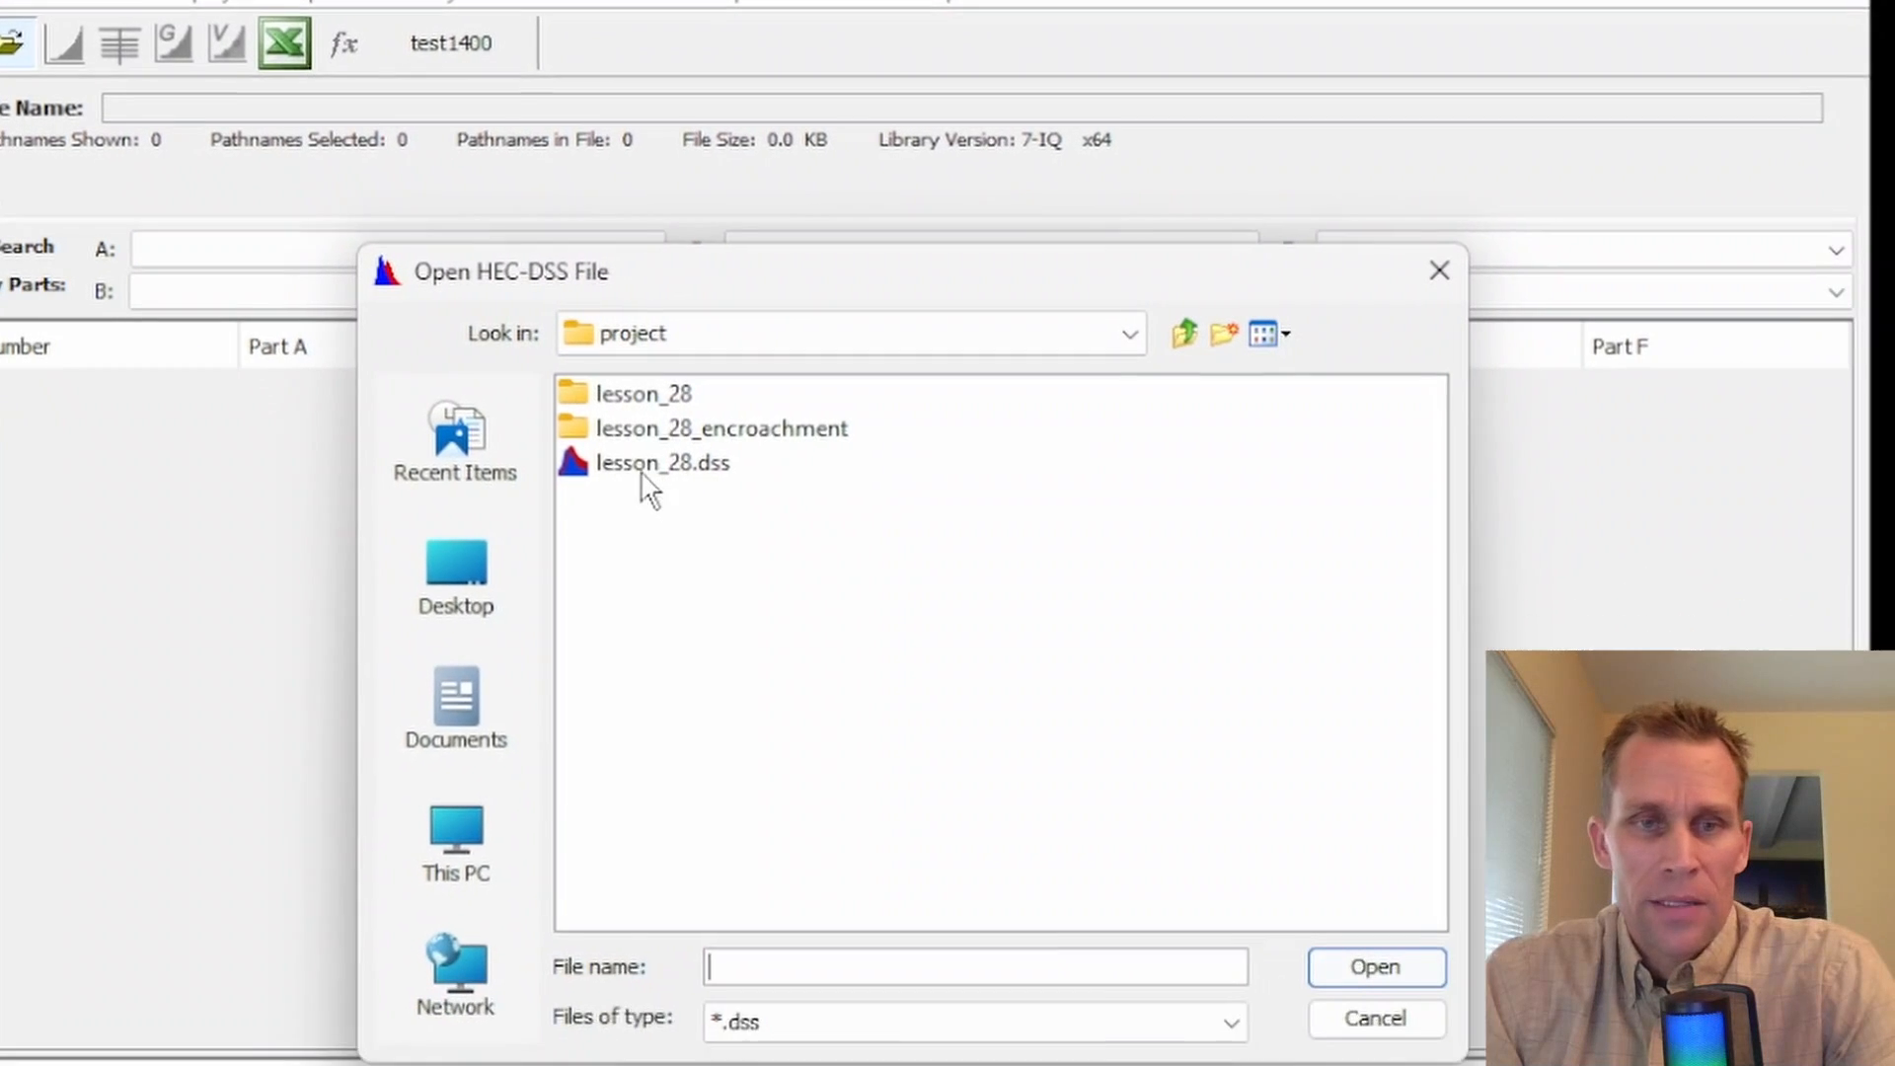
click(679, 560)
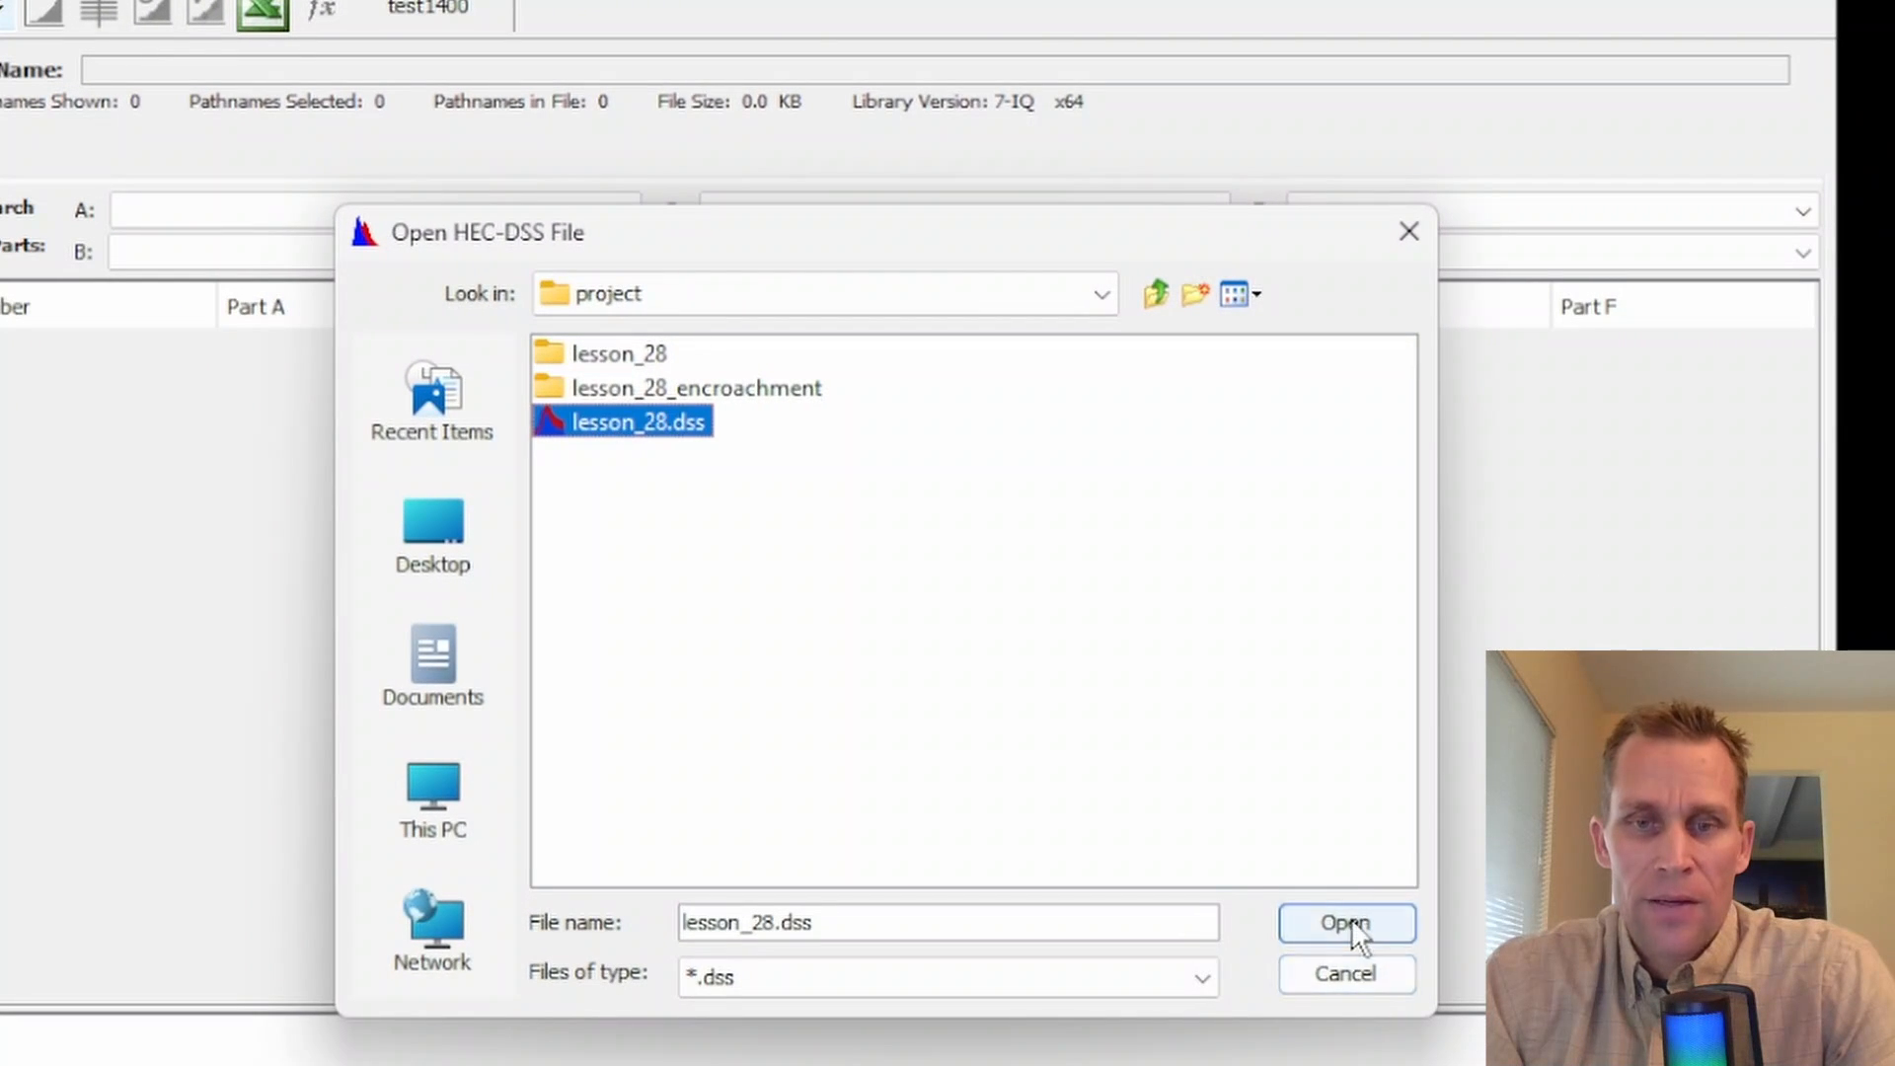
click(1431, 1062)
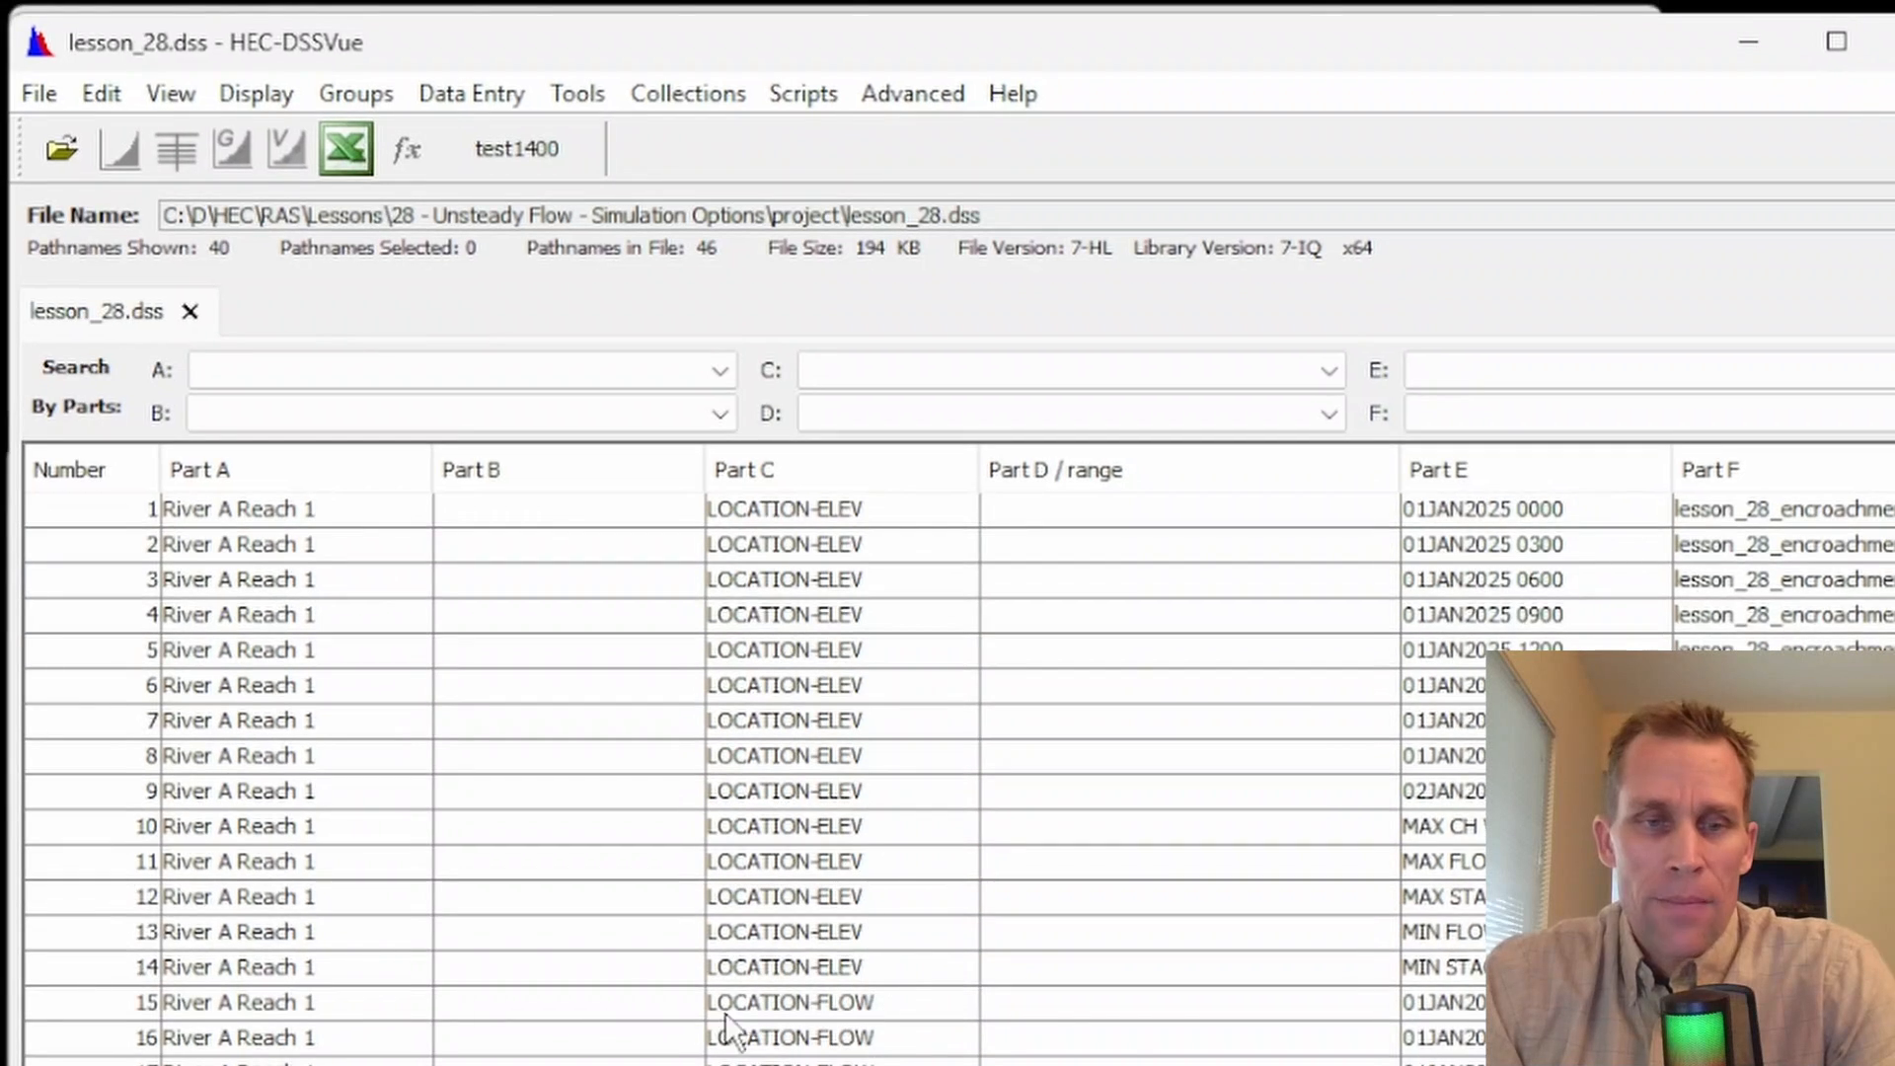
Step: Examine the FLOW, FLOW-CUM and STAGE time series records at stations 0 and 2000 near the end of the pathname list
scroll(527, 753, down, 7)
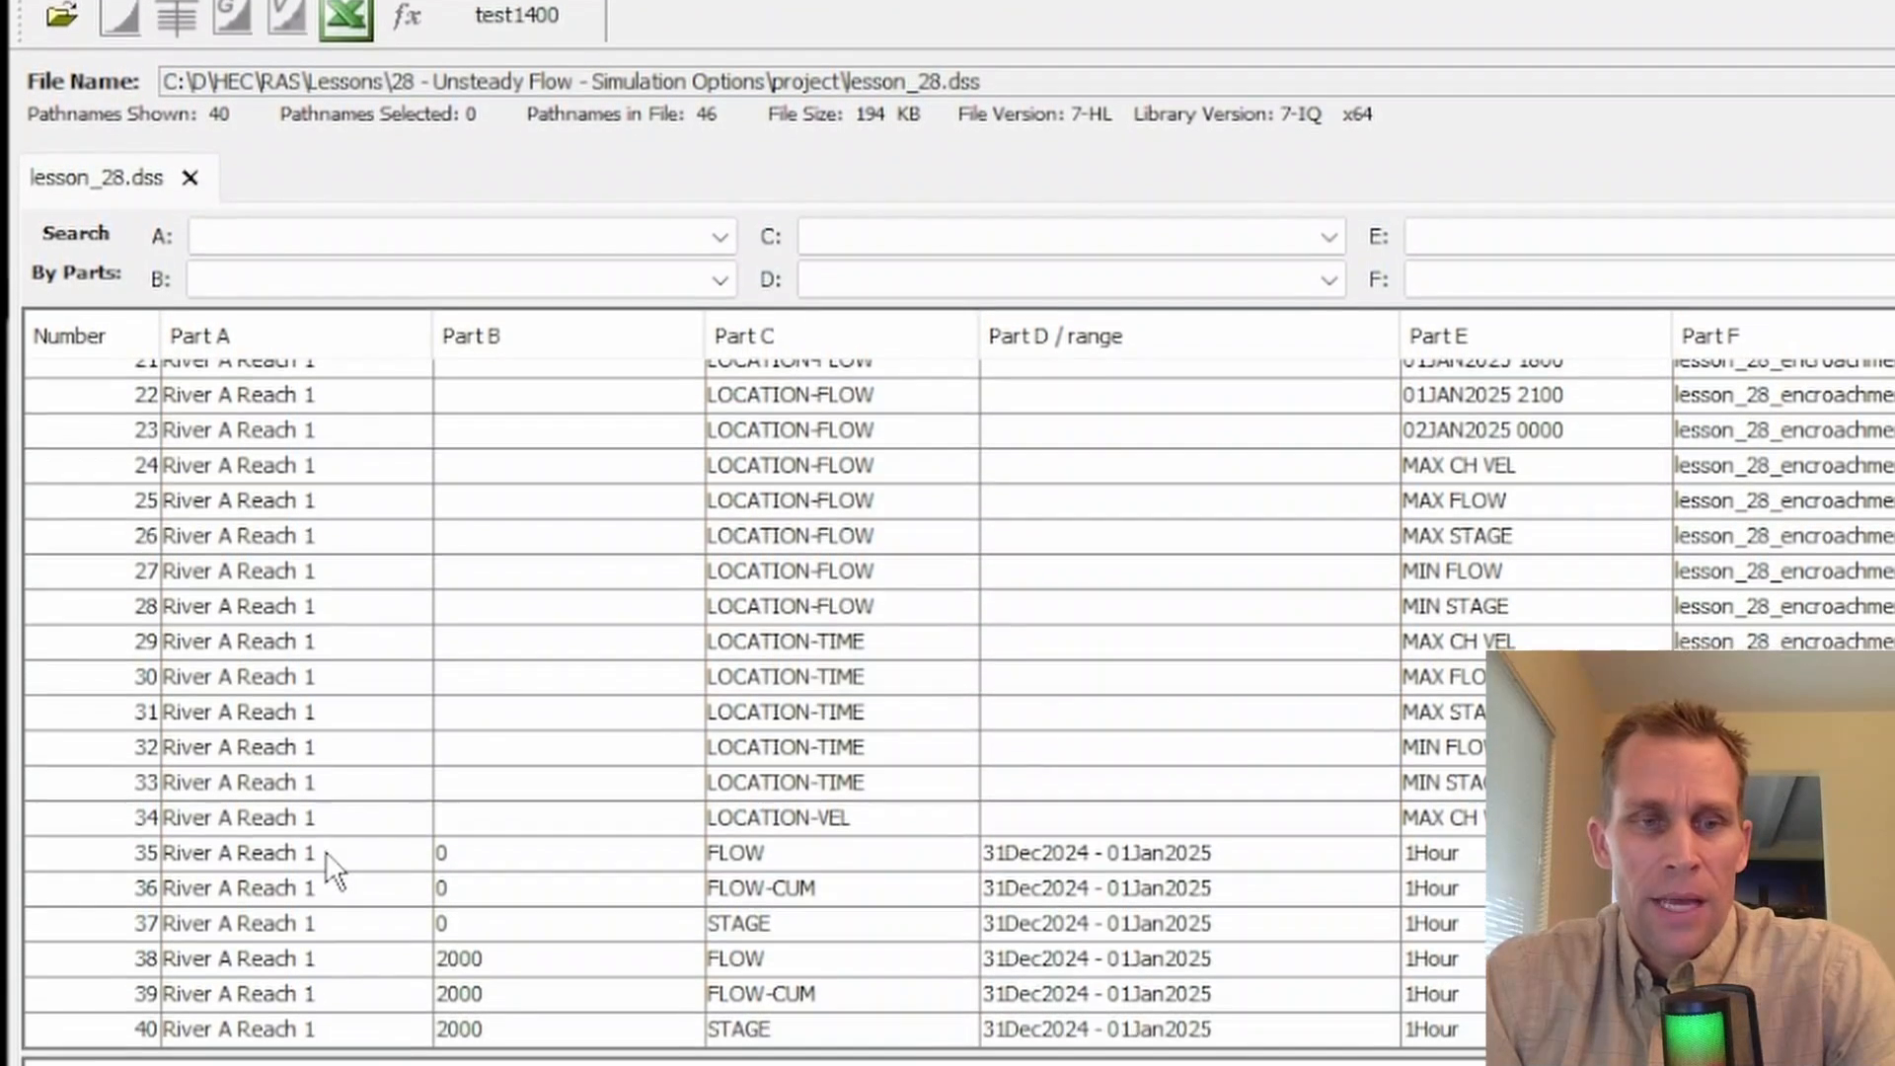
click(326, 987)
shift+click(338, 926)
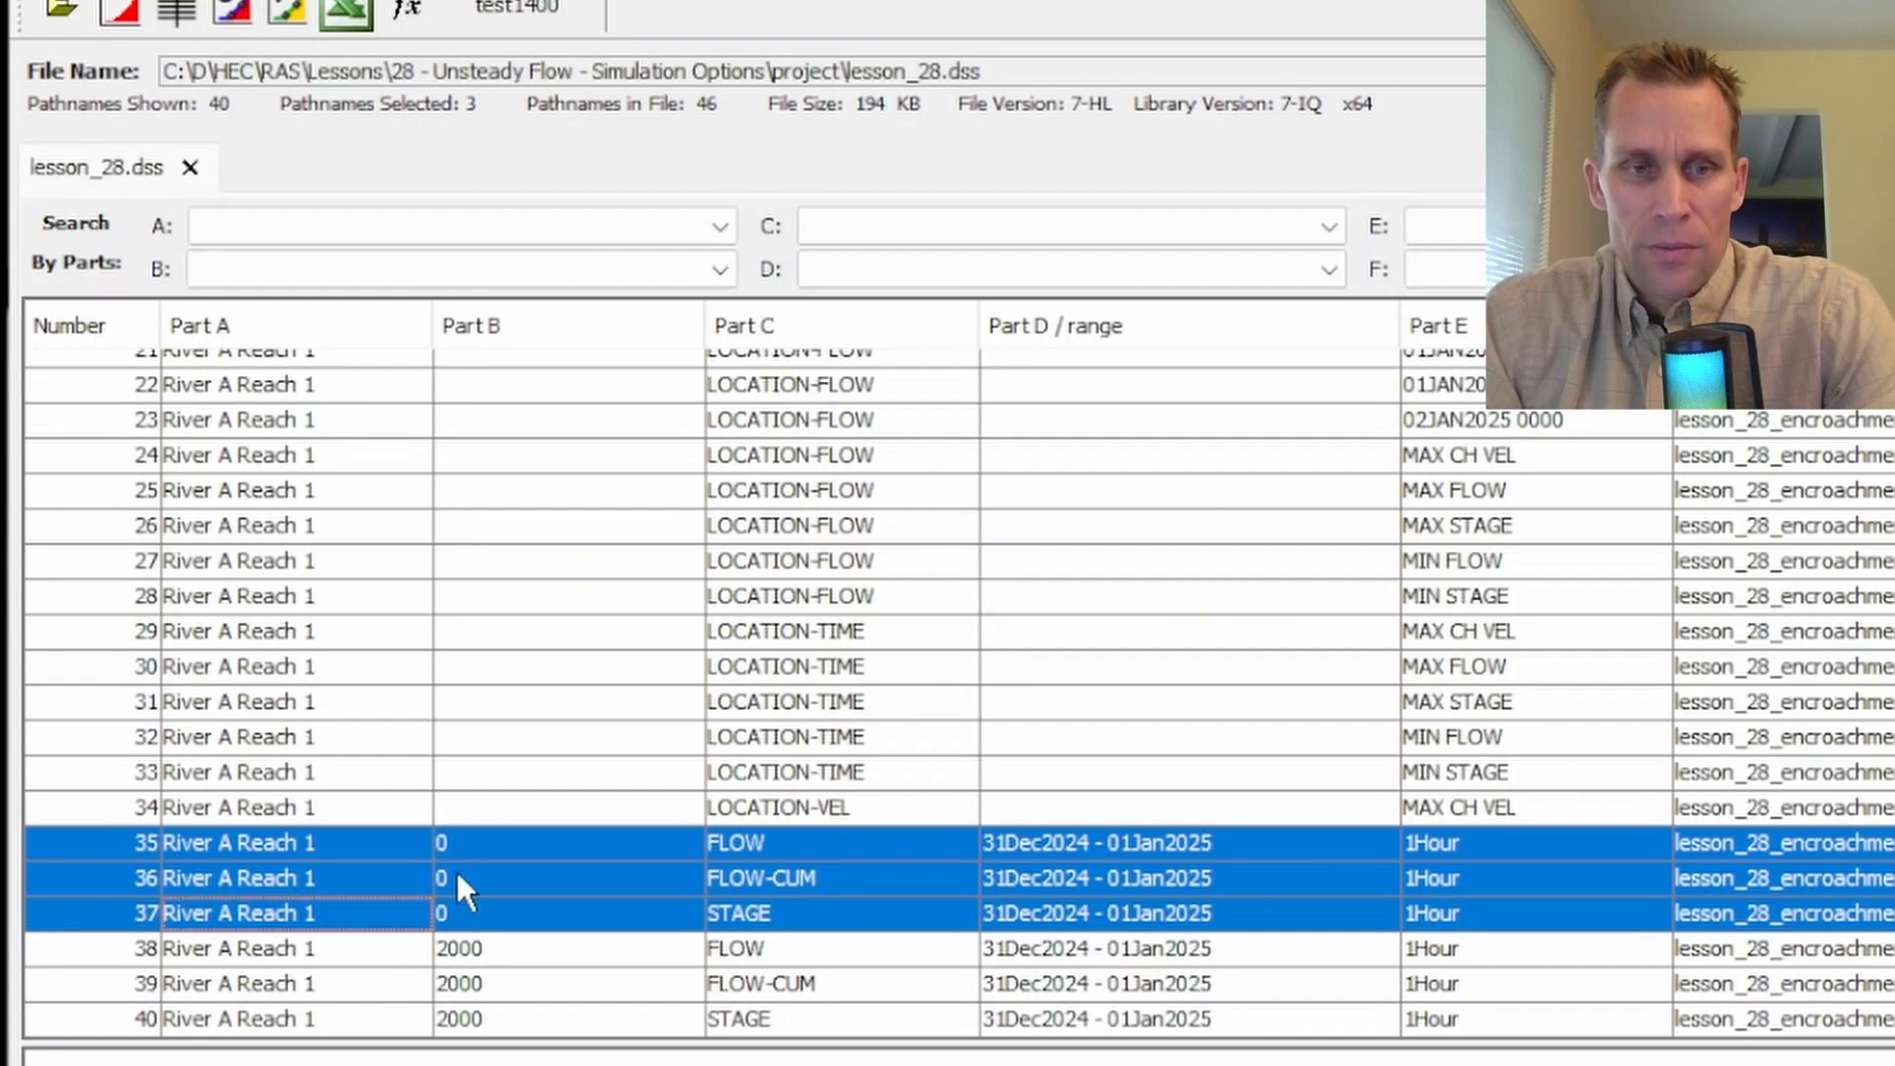
click(401, 946)
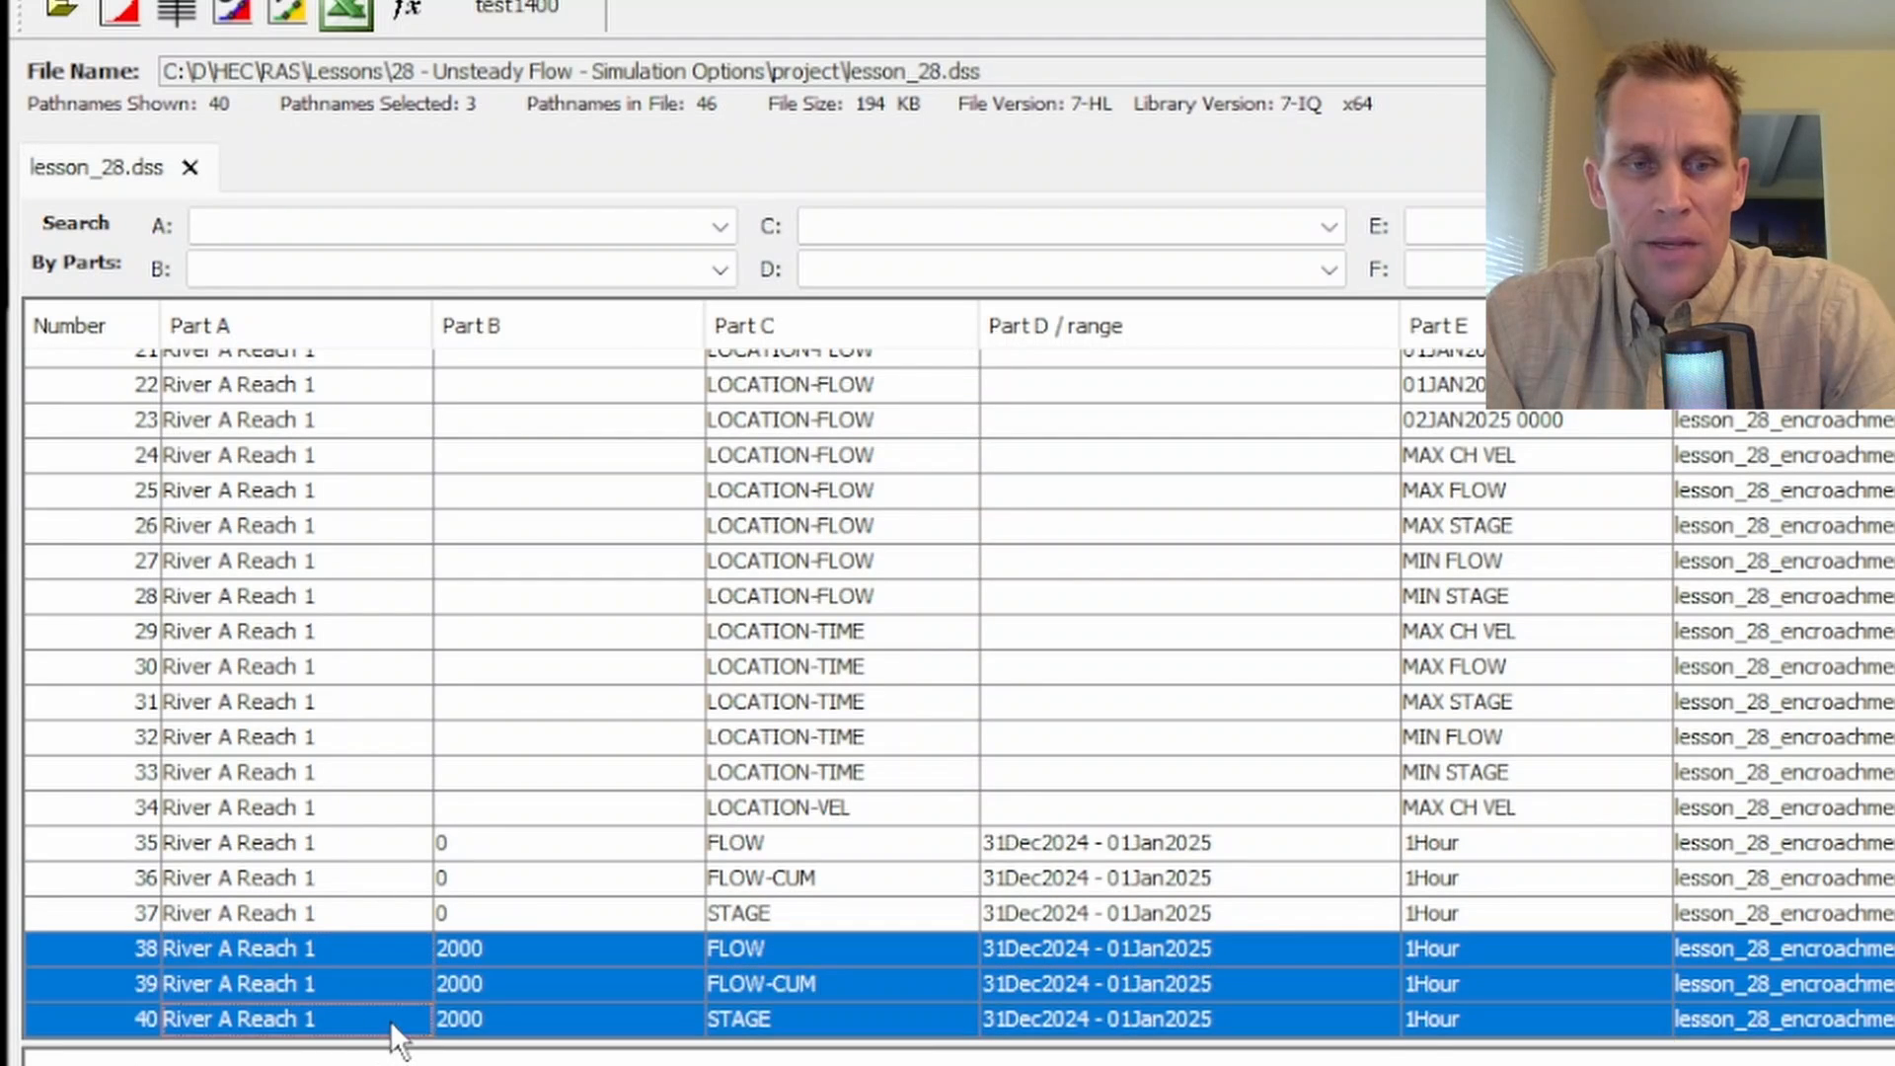
shift+click(389, 1018)
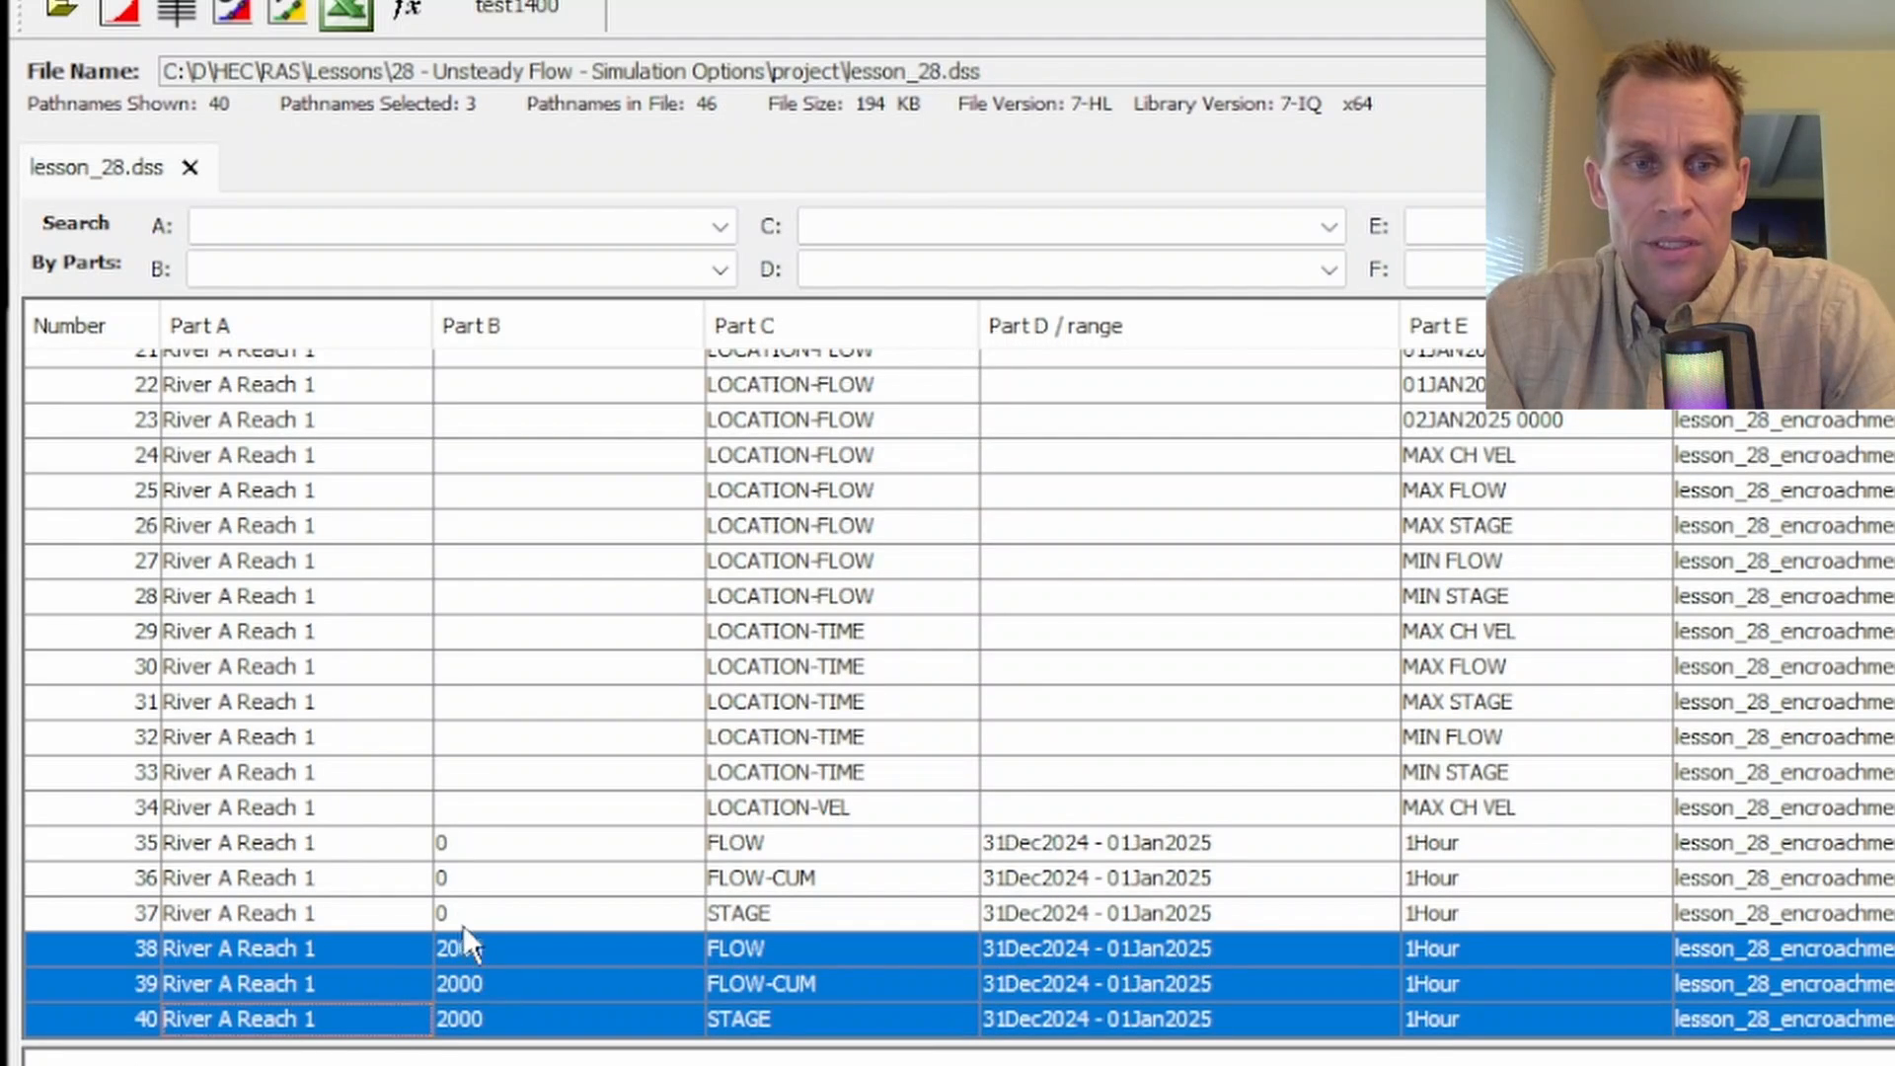
click(725, 847)
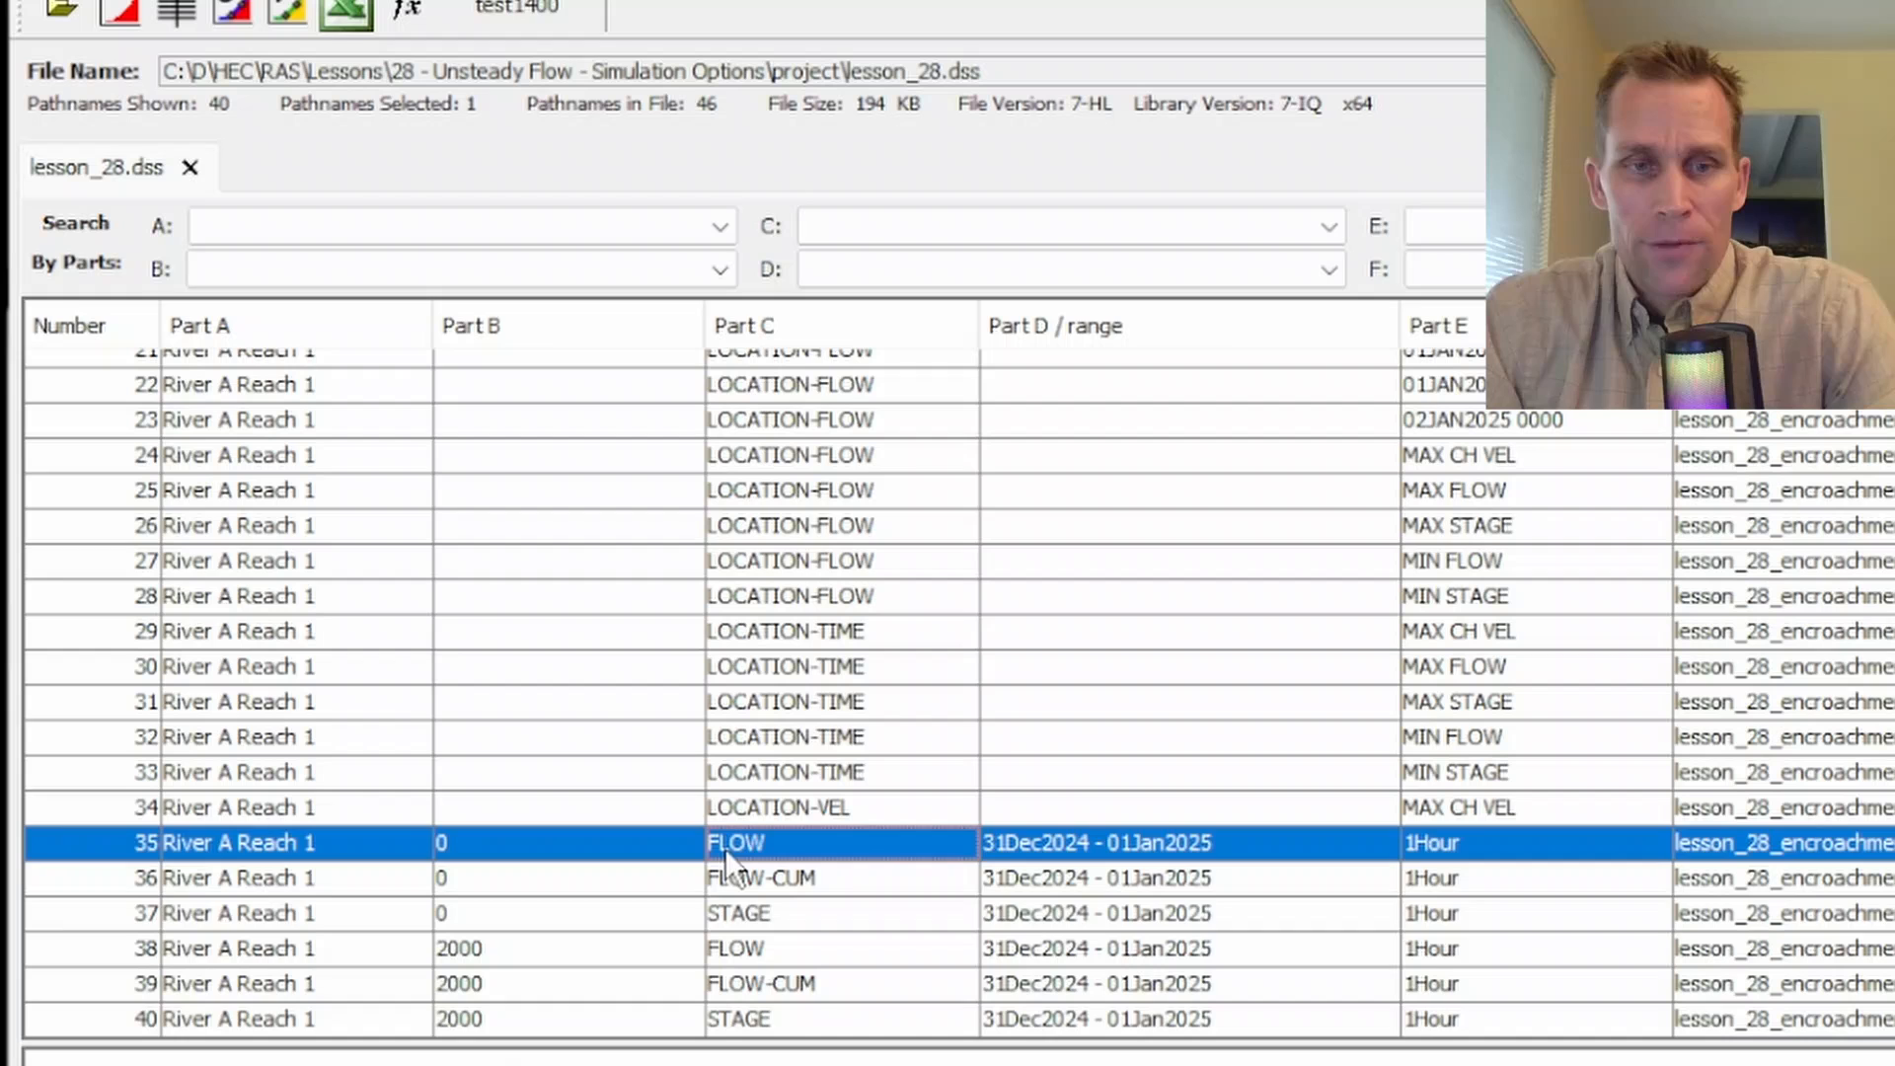
click(740, 916)
click(743, 943)
click(760, 1027)
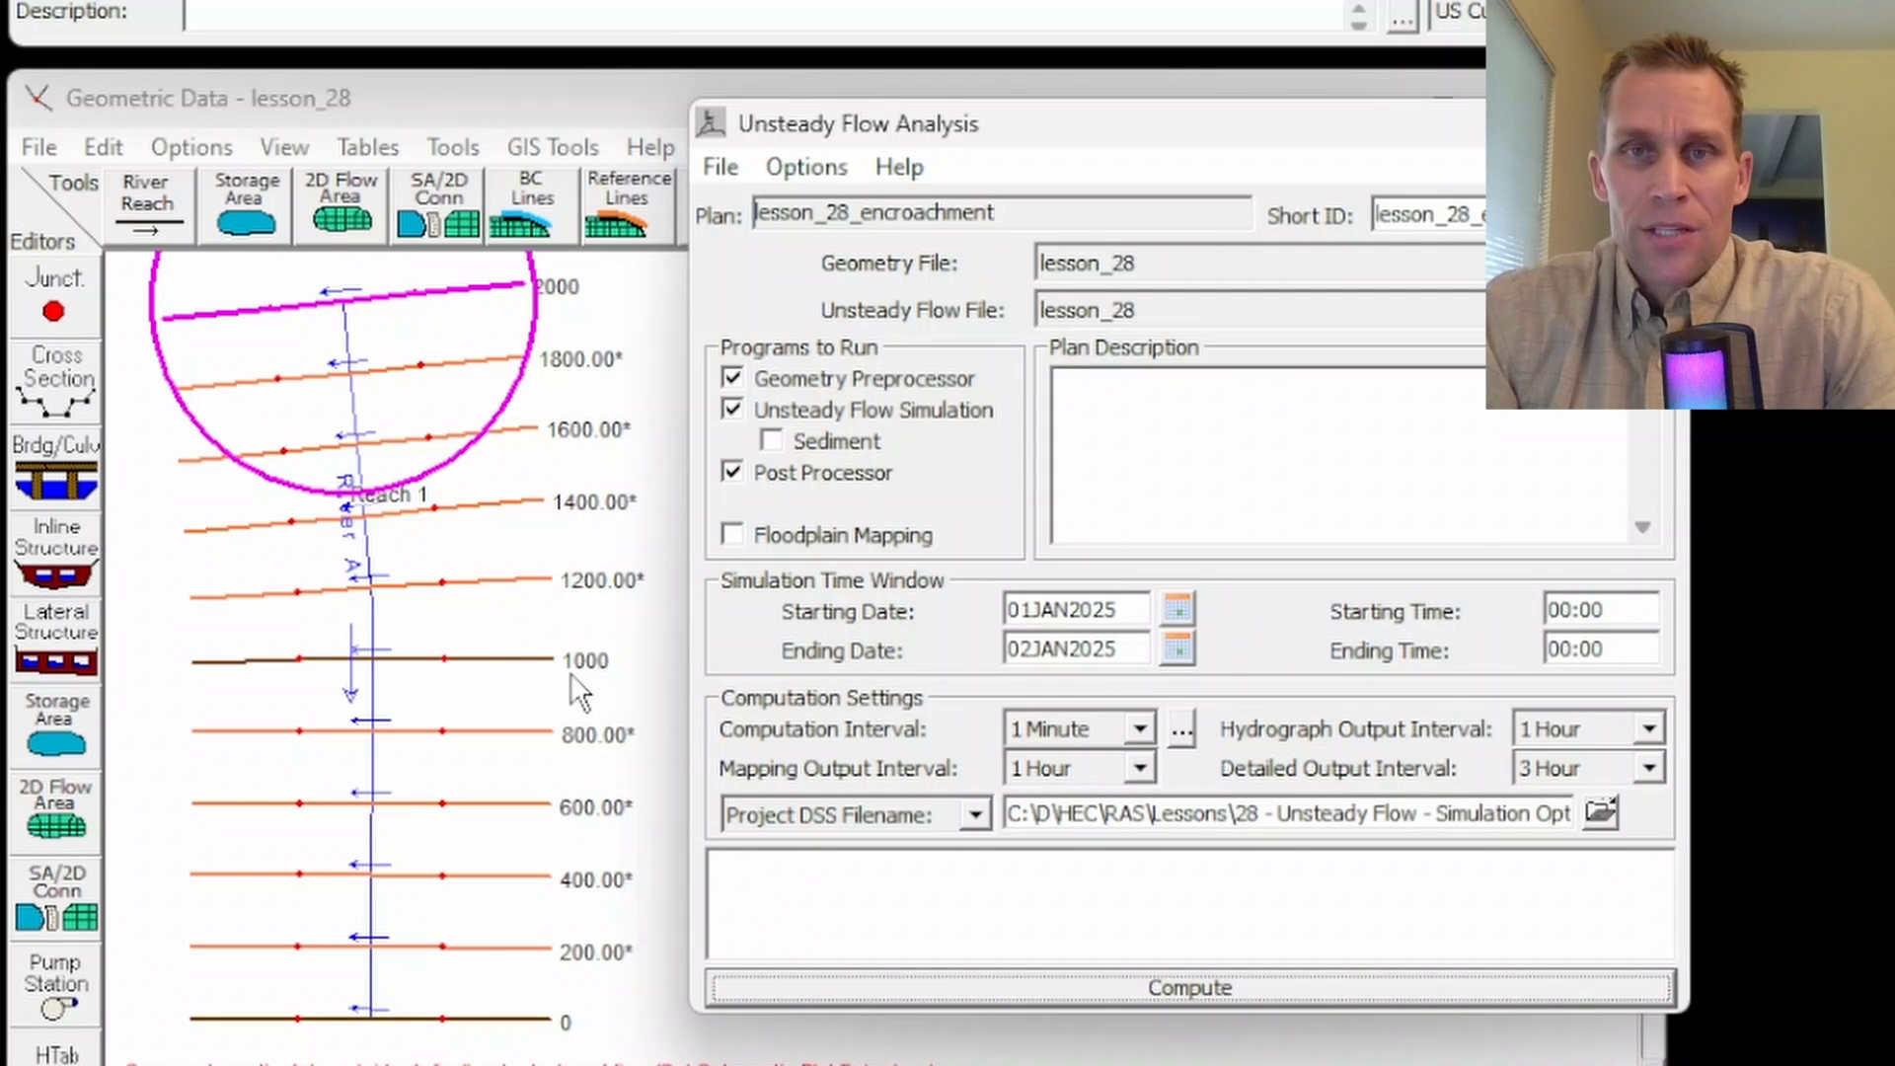
Step: Back in HEC-RAS, add River A, Reach 1 stations 600 and 1200 to the stage and flow output locations and recompute the plan
click(807, 167)
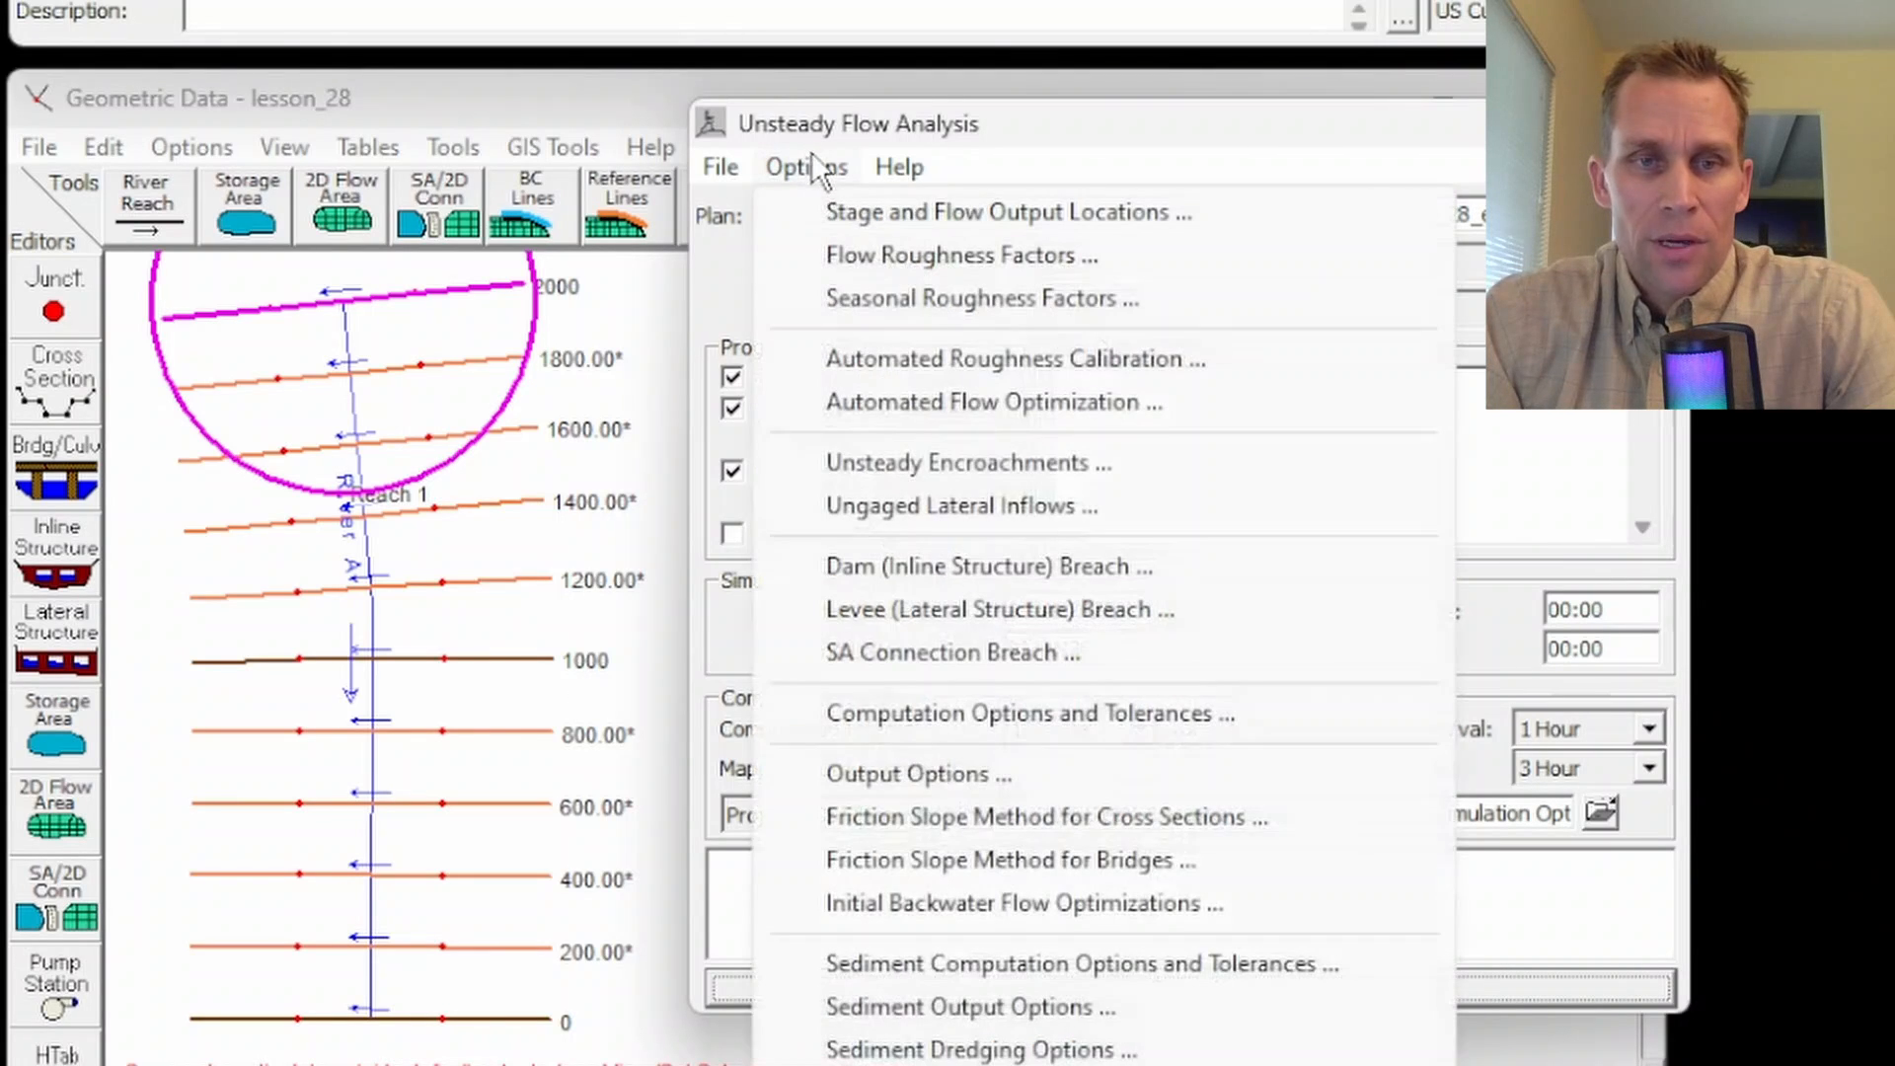
click(856, 210)
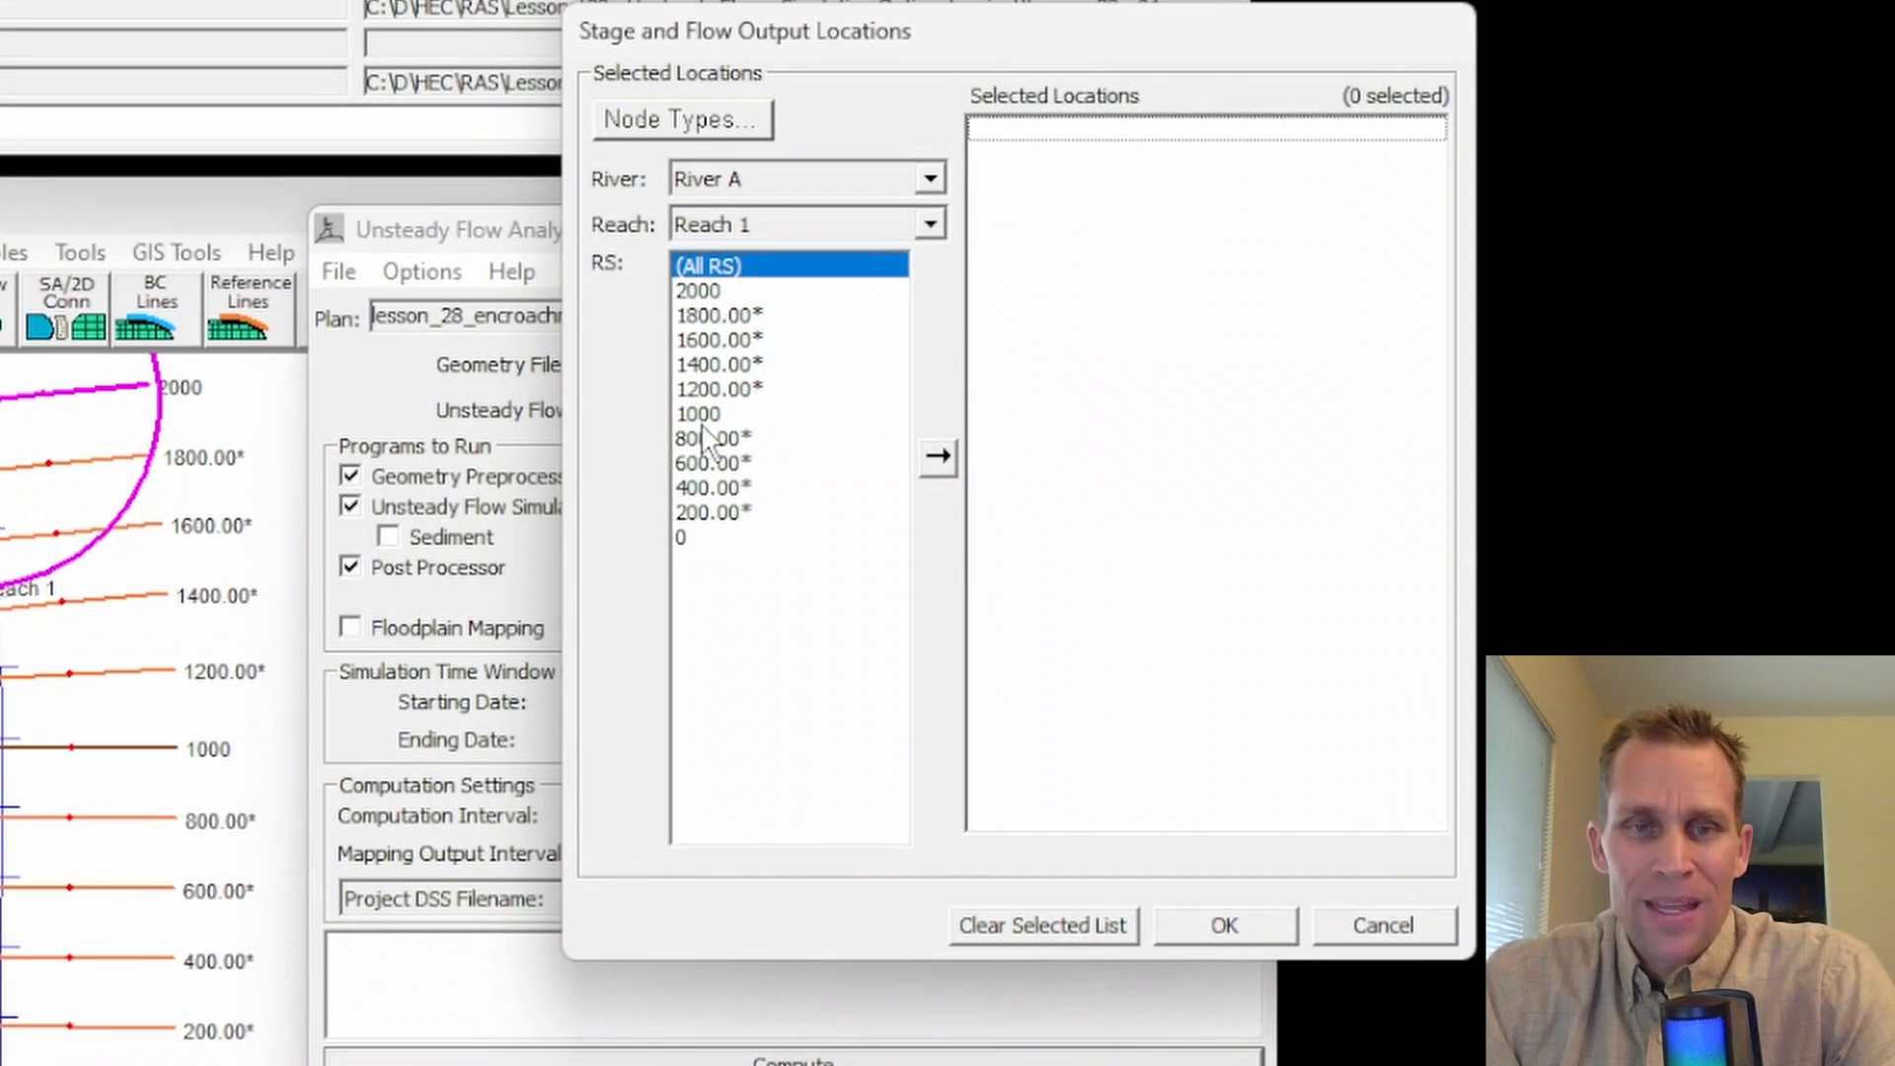
click(811, 261)
click(813, 310)
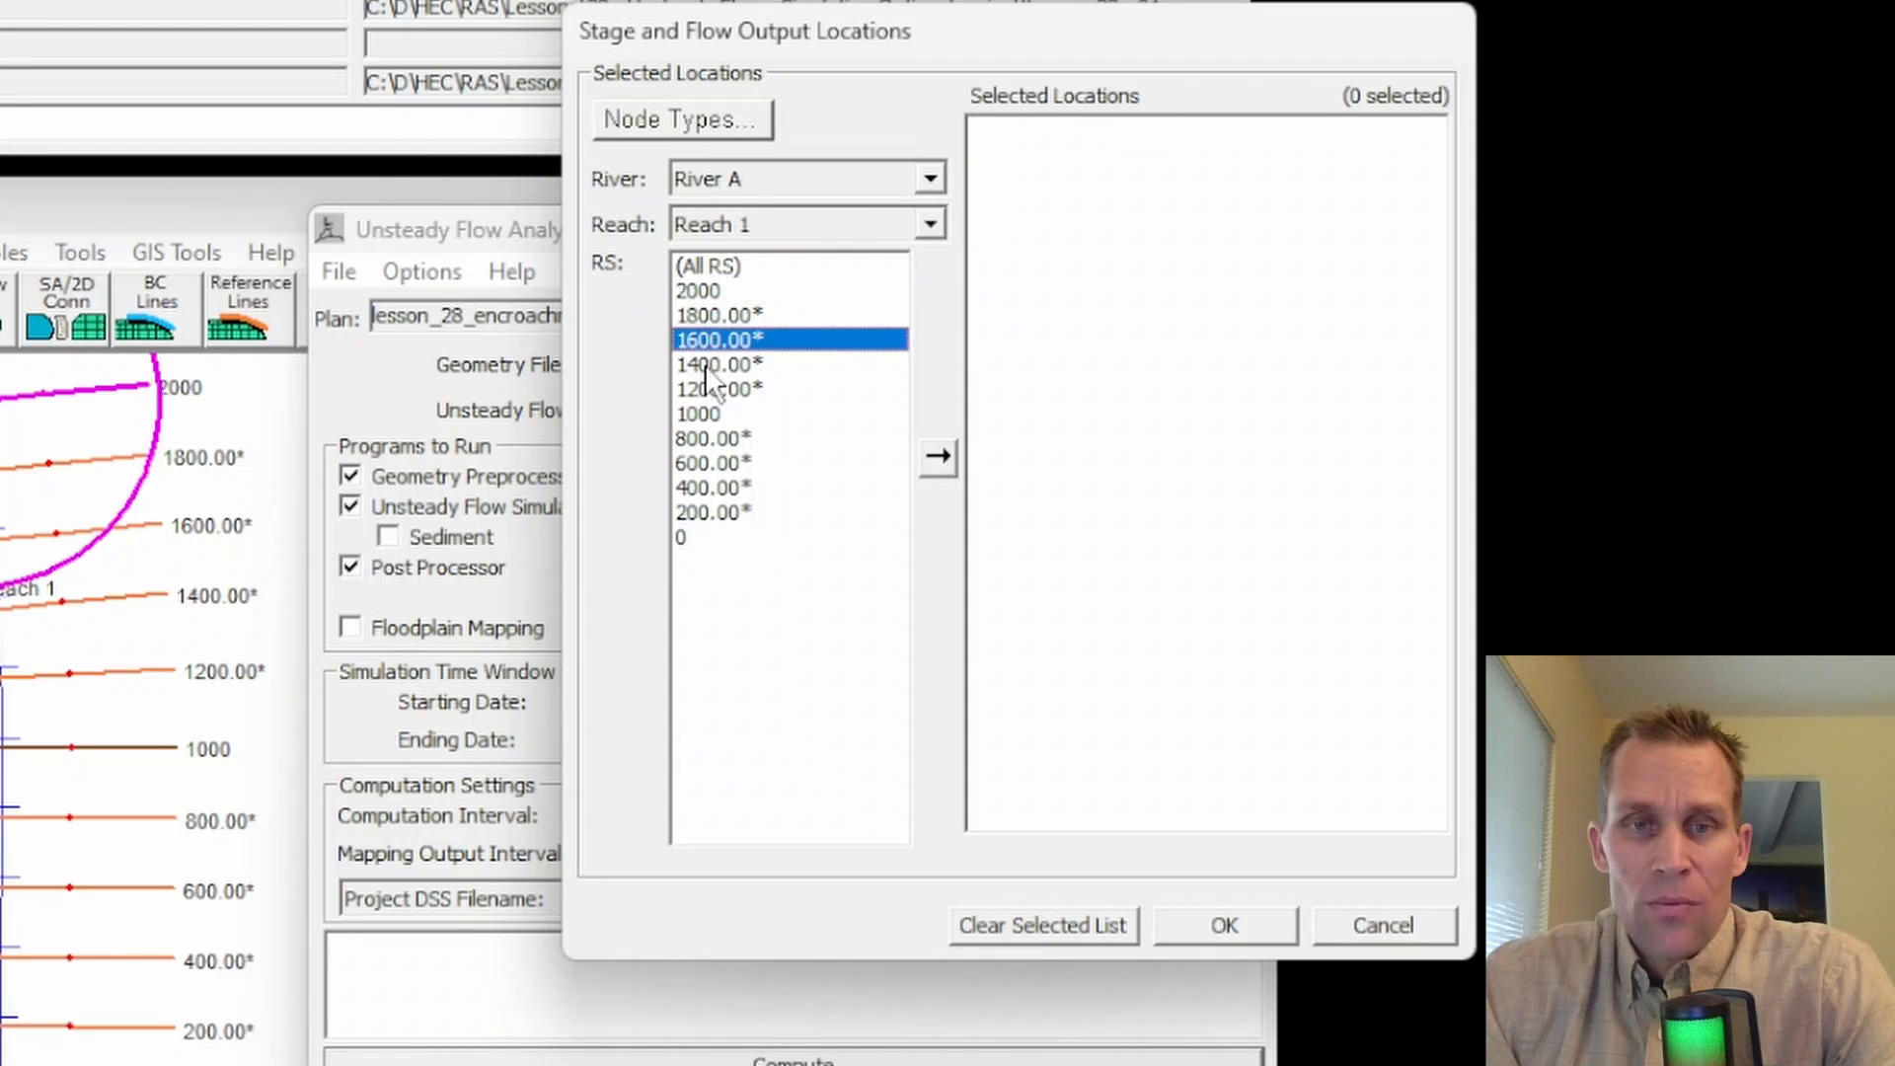
click(817, 336)
click(709, 414)
click(711, 464)
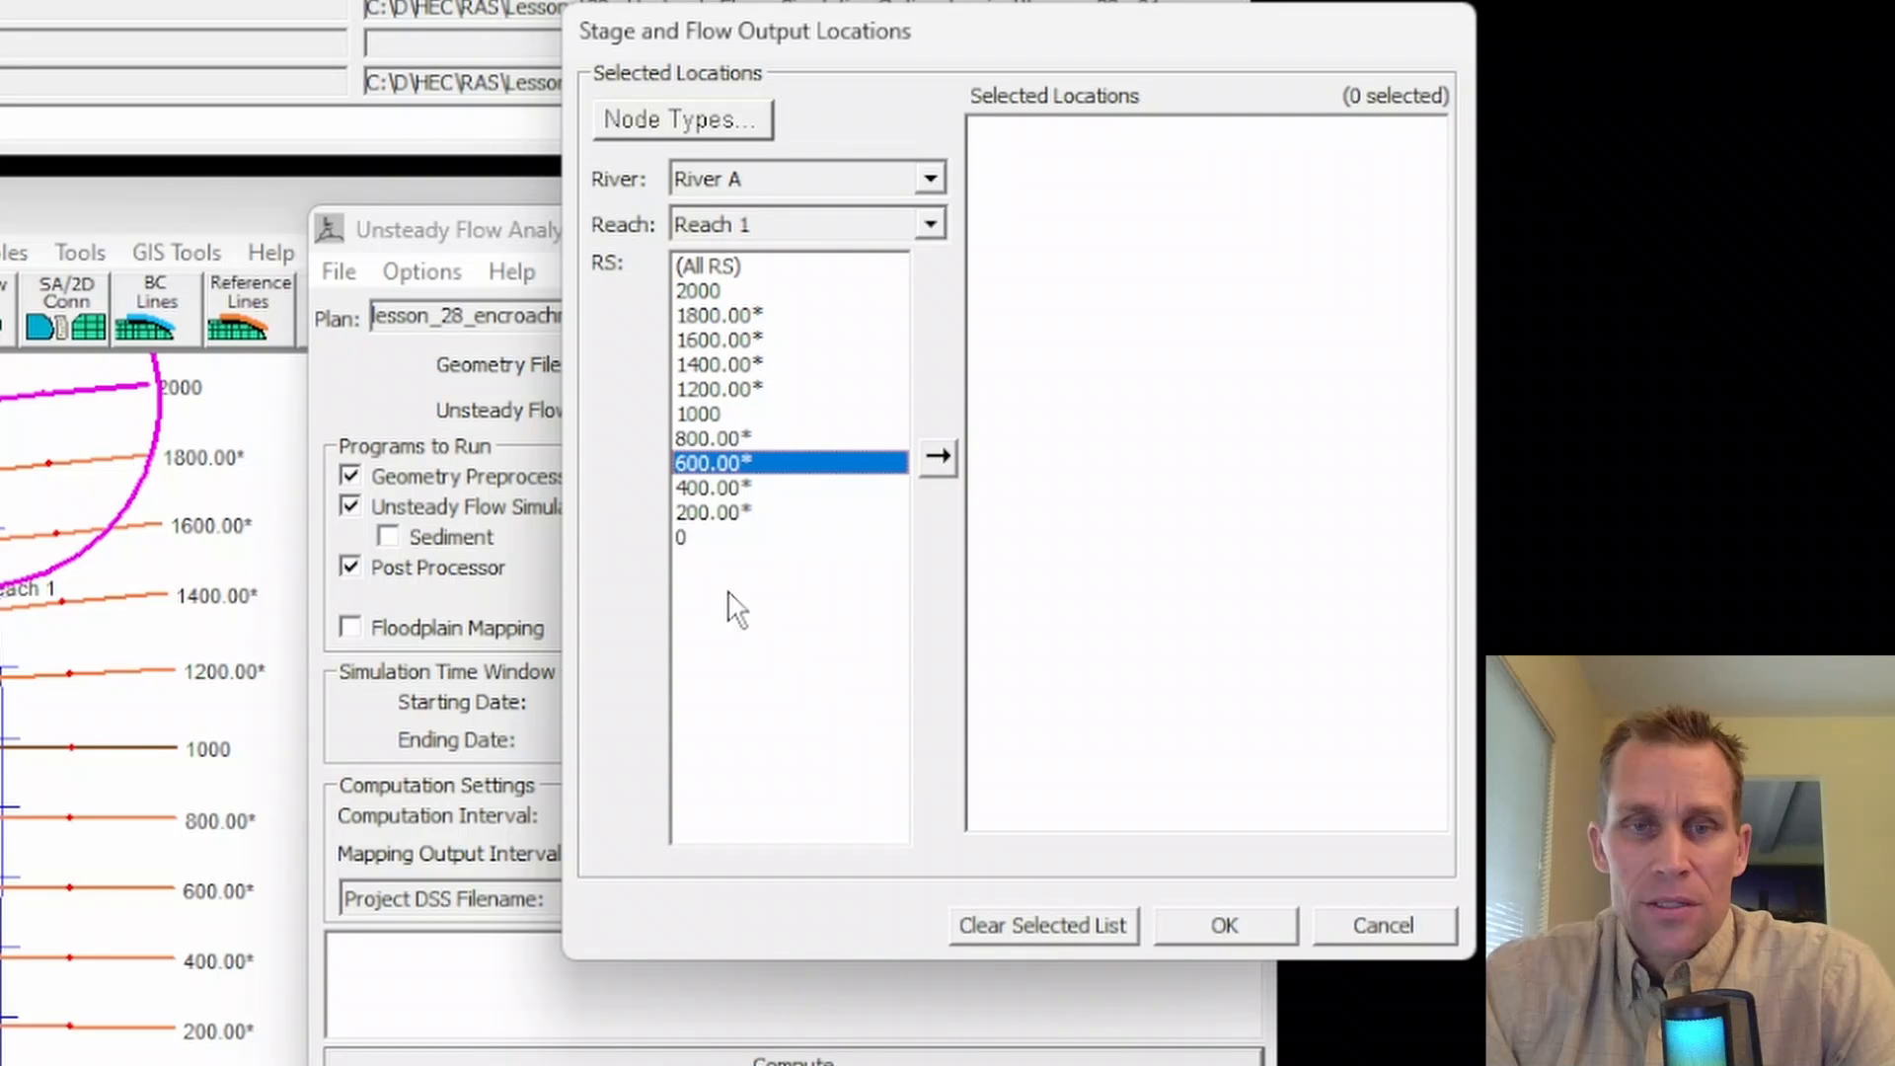
double_click(702, 459)
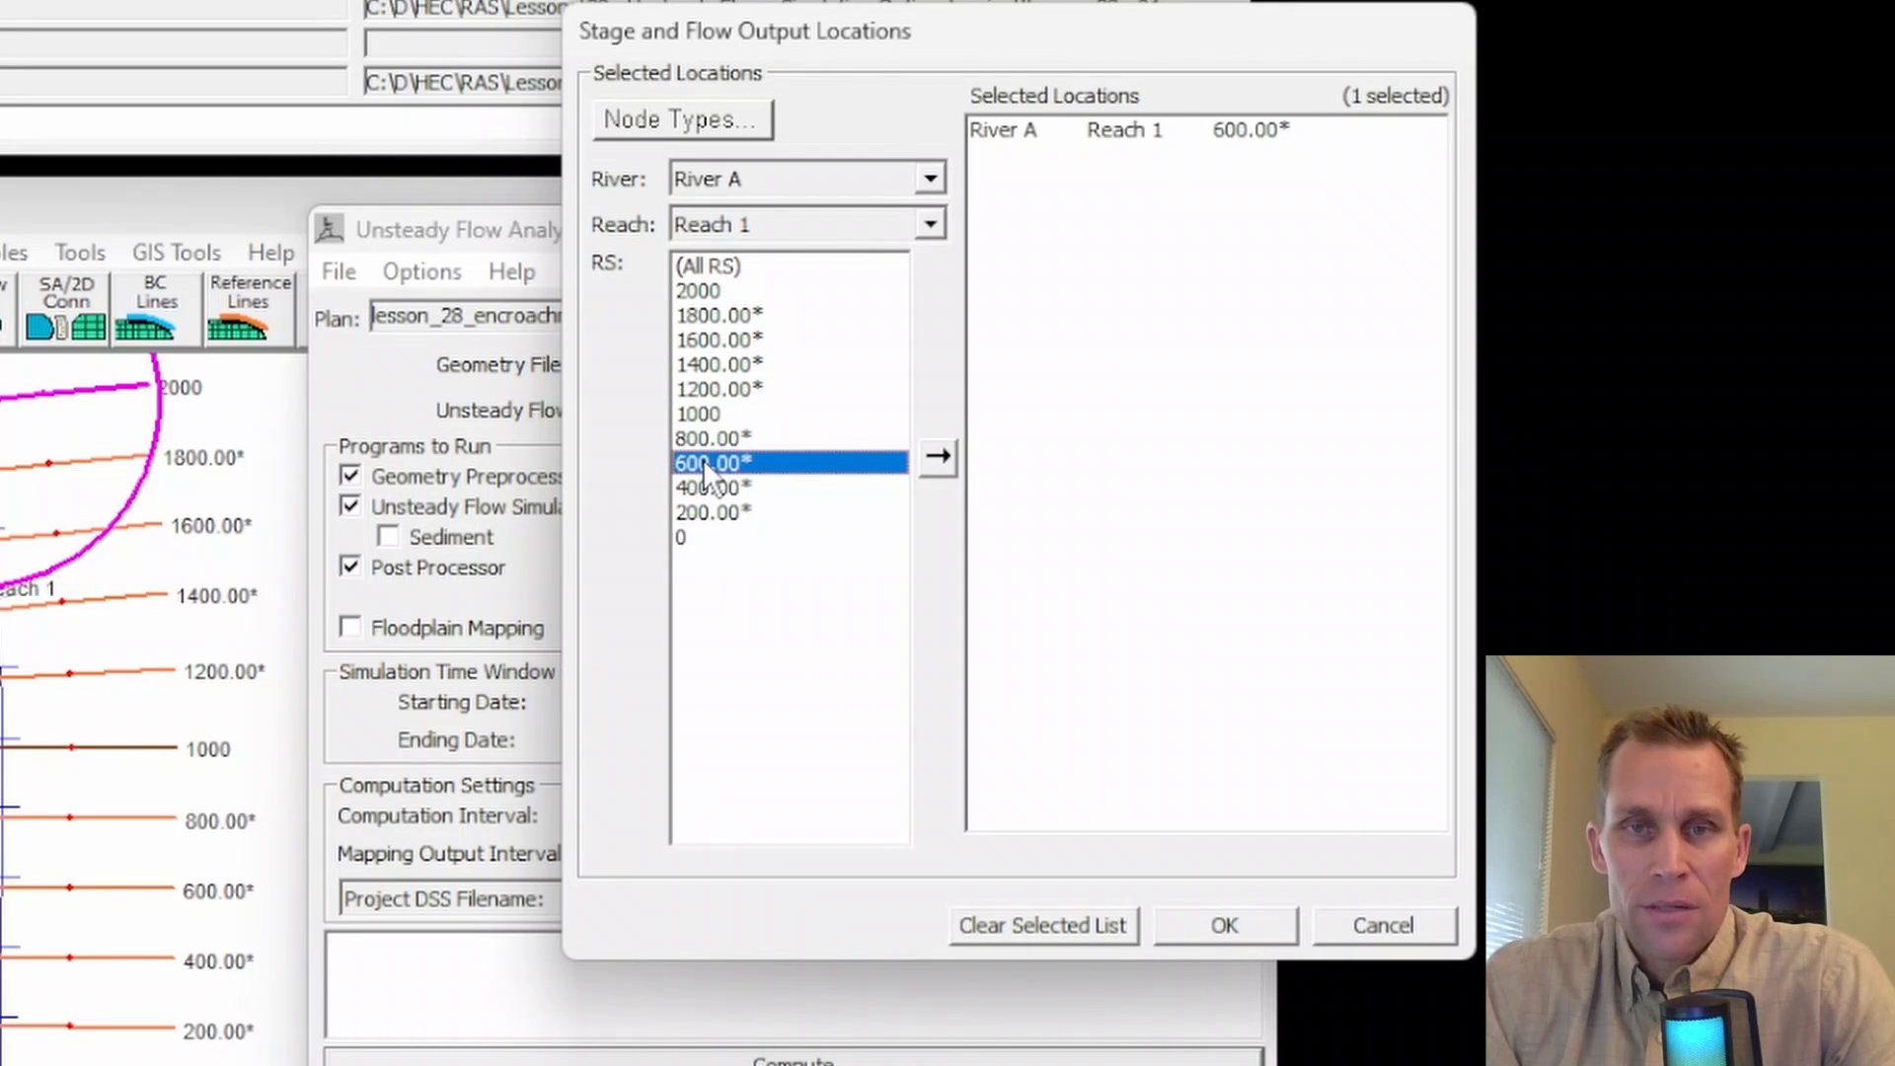
double_click(697, 394)
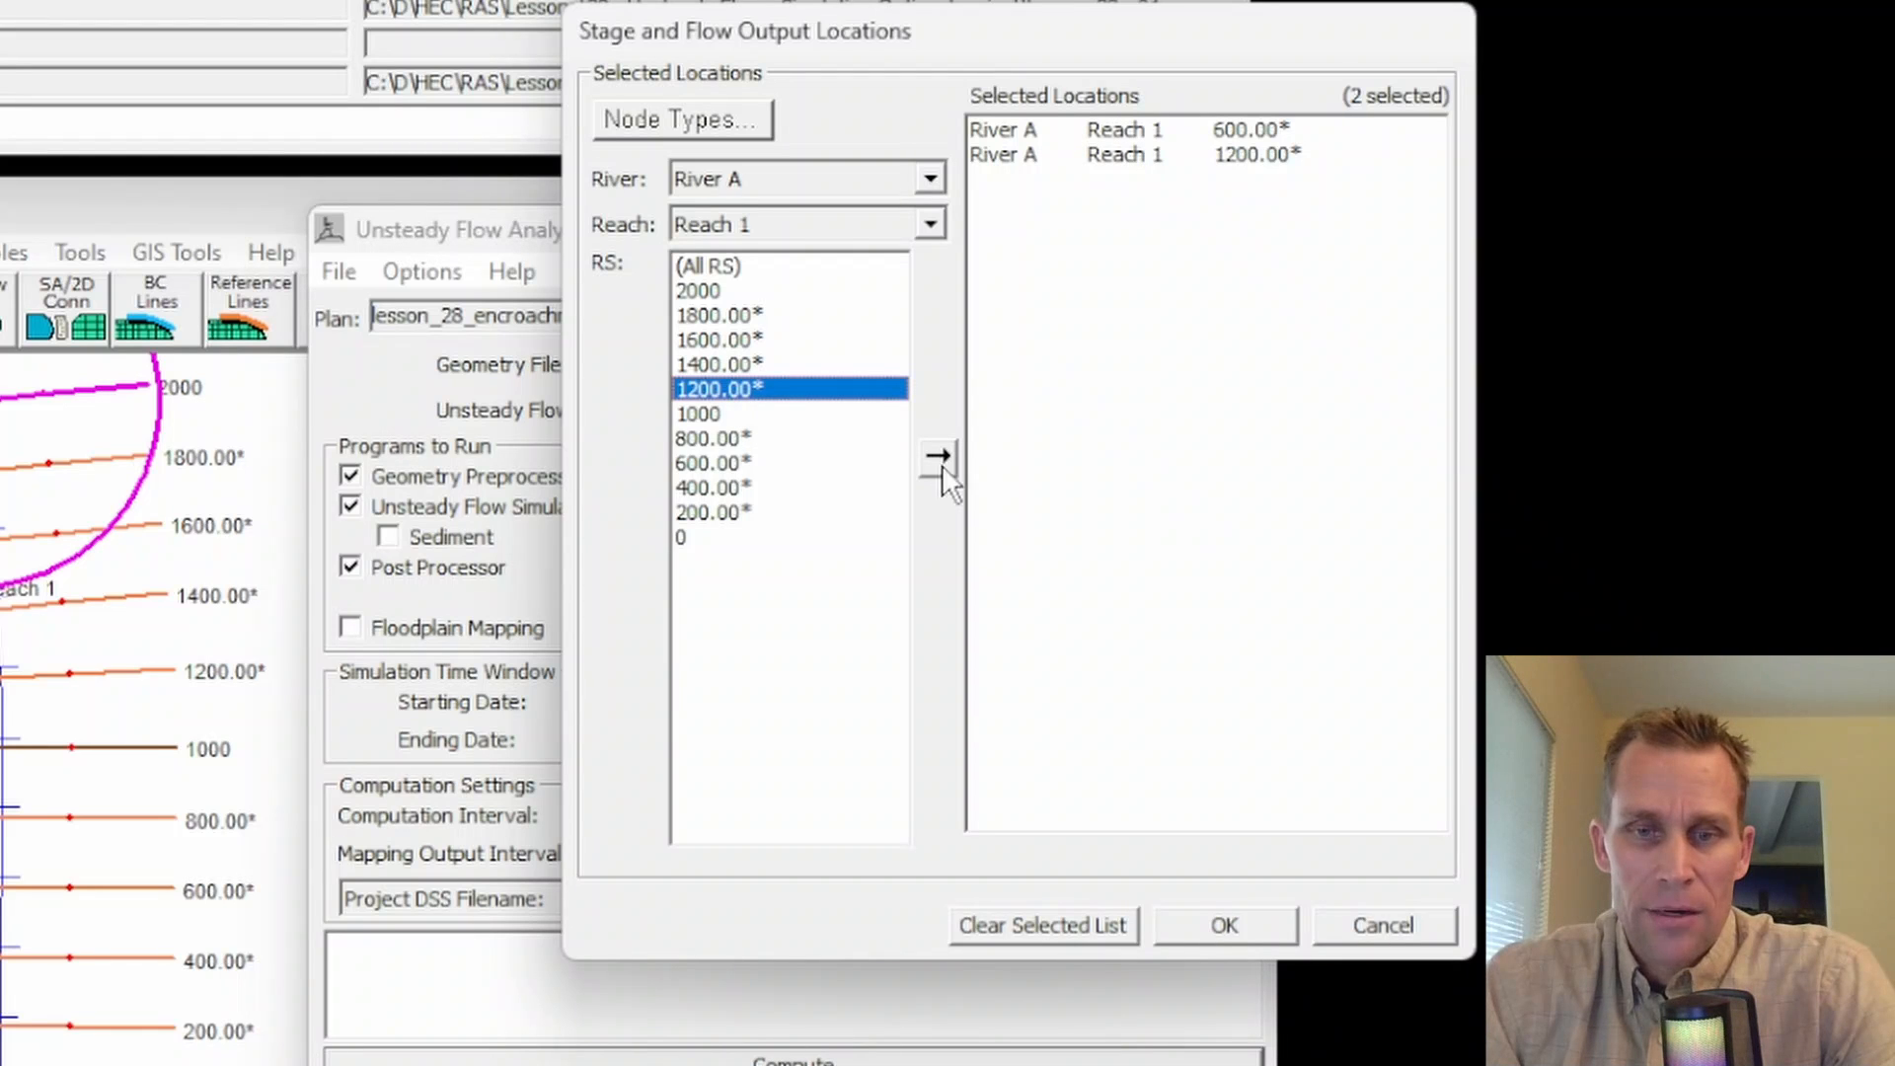
click(1230, 928)
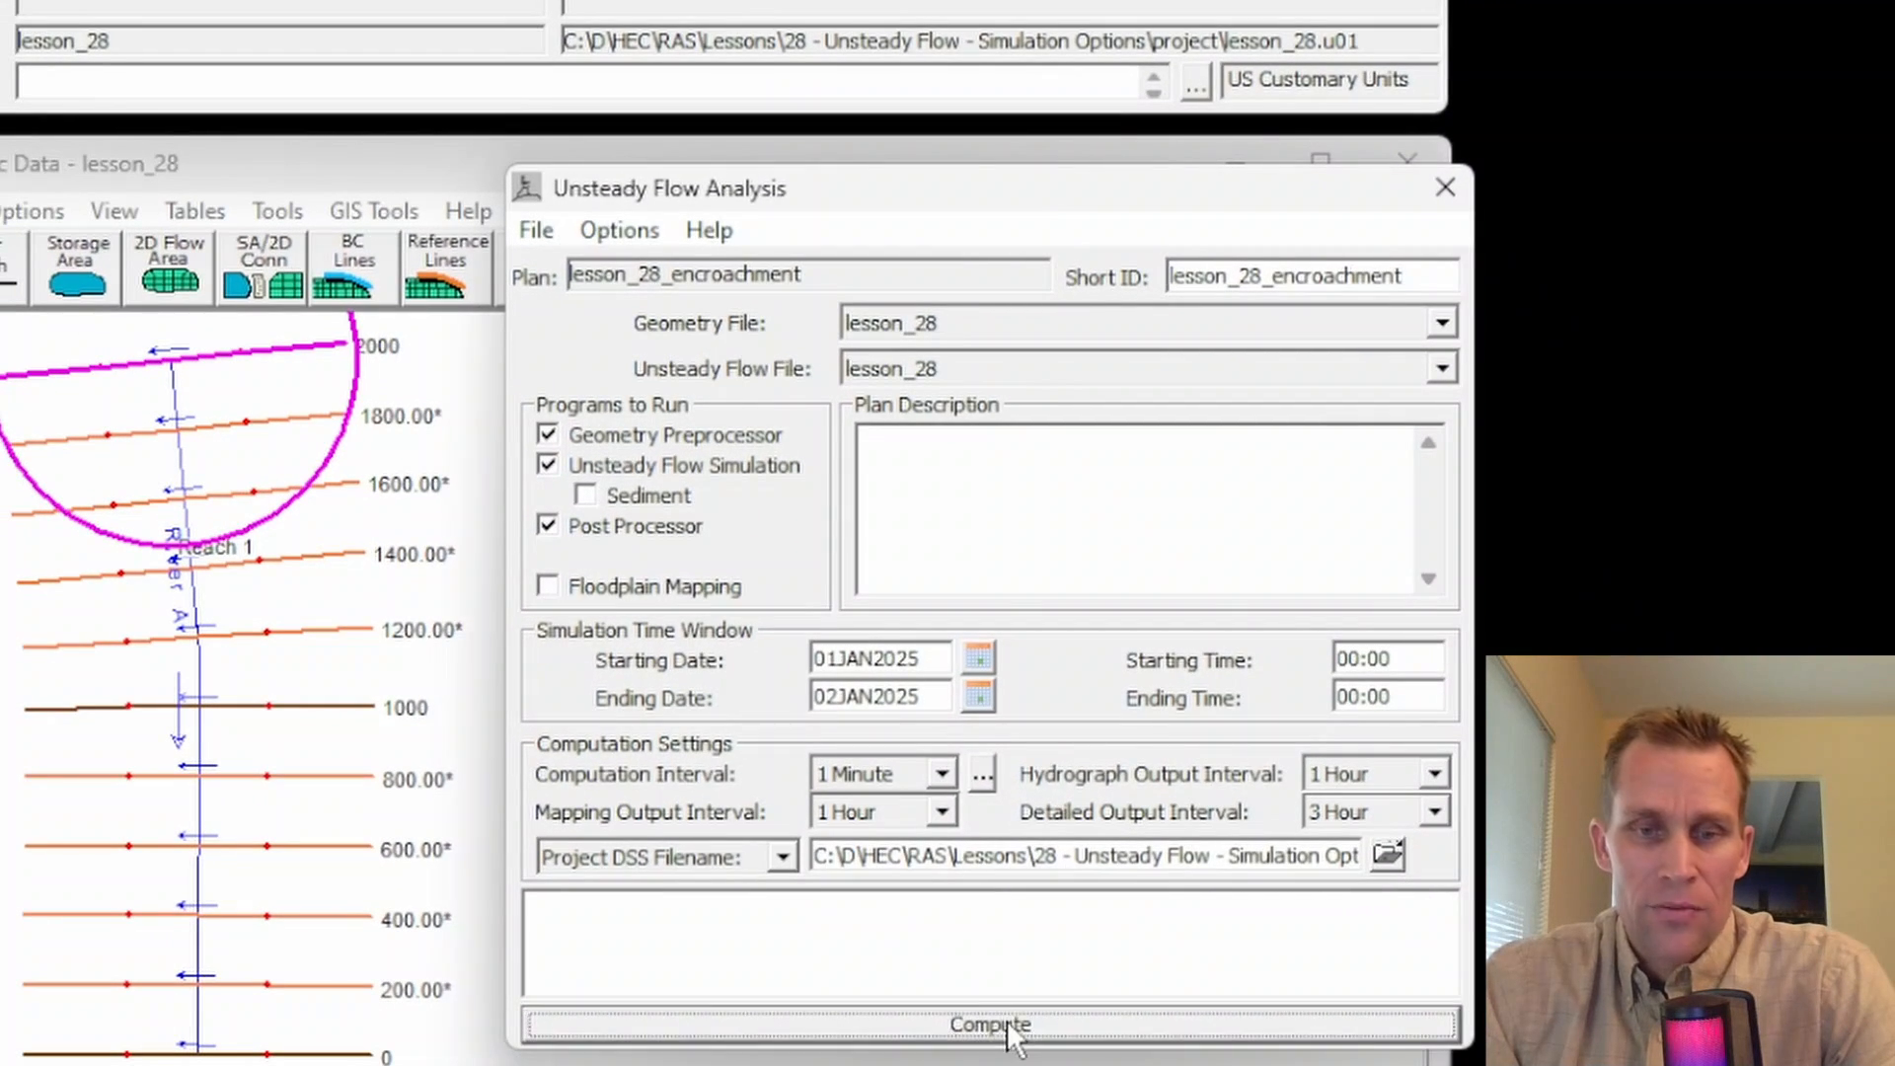
click(1006, 1026)
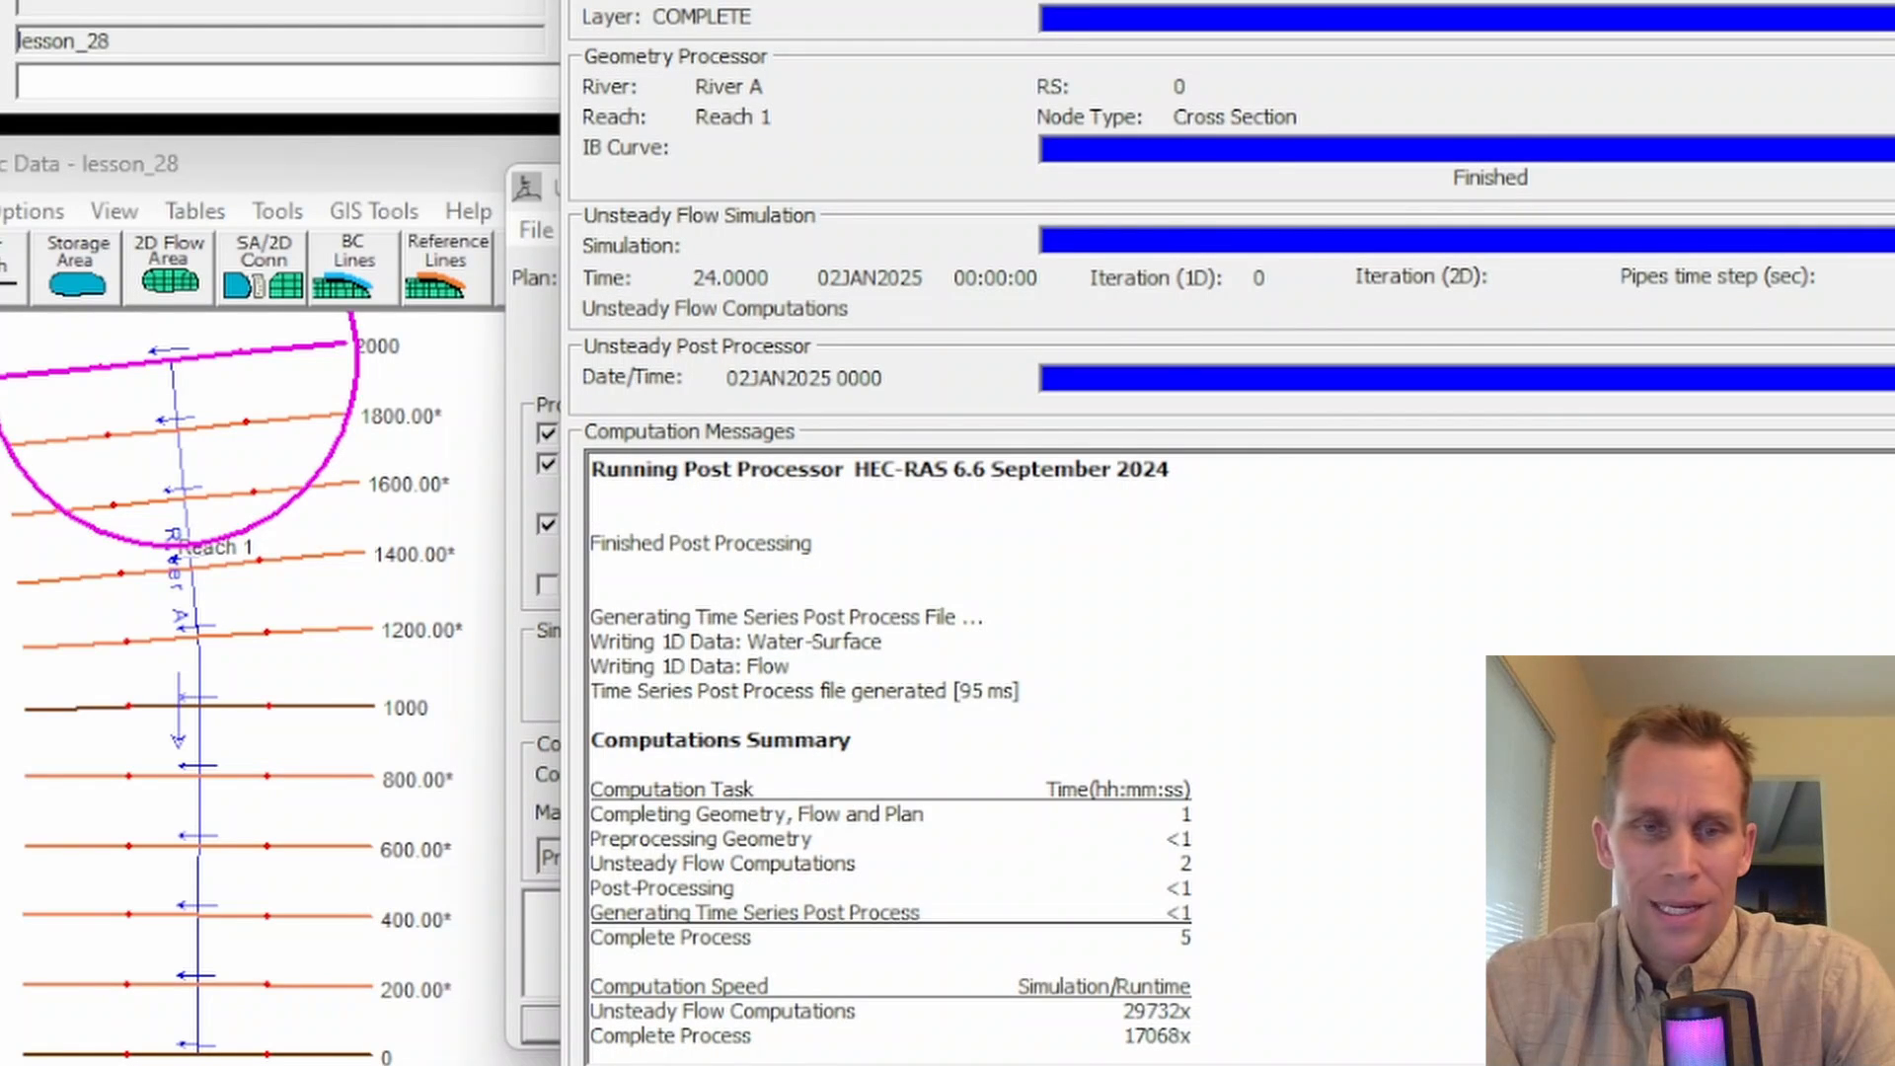
Step: Refresh the lesson_28.dss catalog in HEC-DSSVue and examine the FLOW, FLOW-CUM and STAGE records at stations 1200 and 600
key(alt+F4)
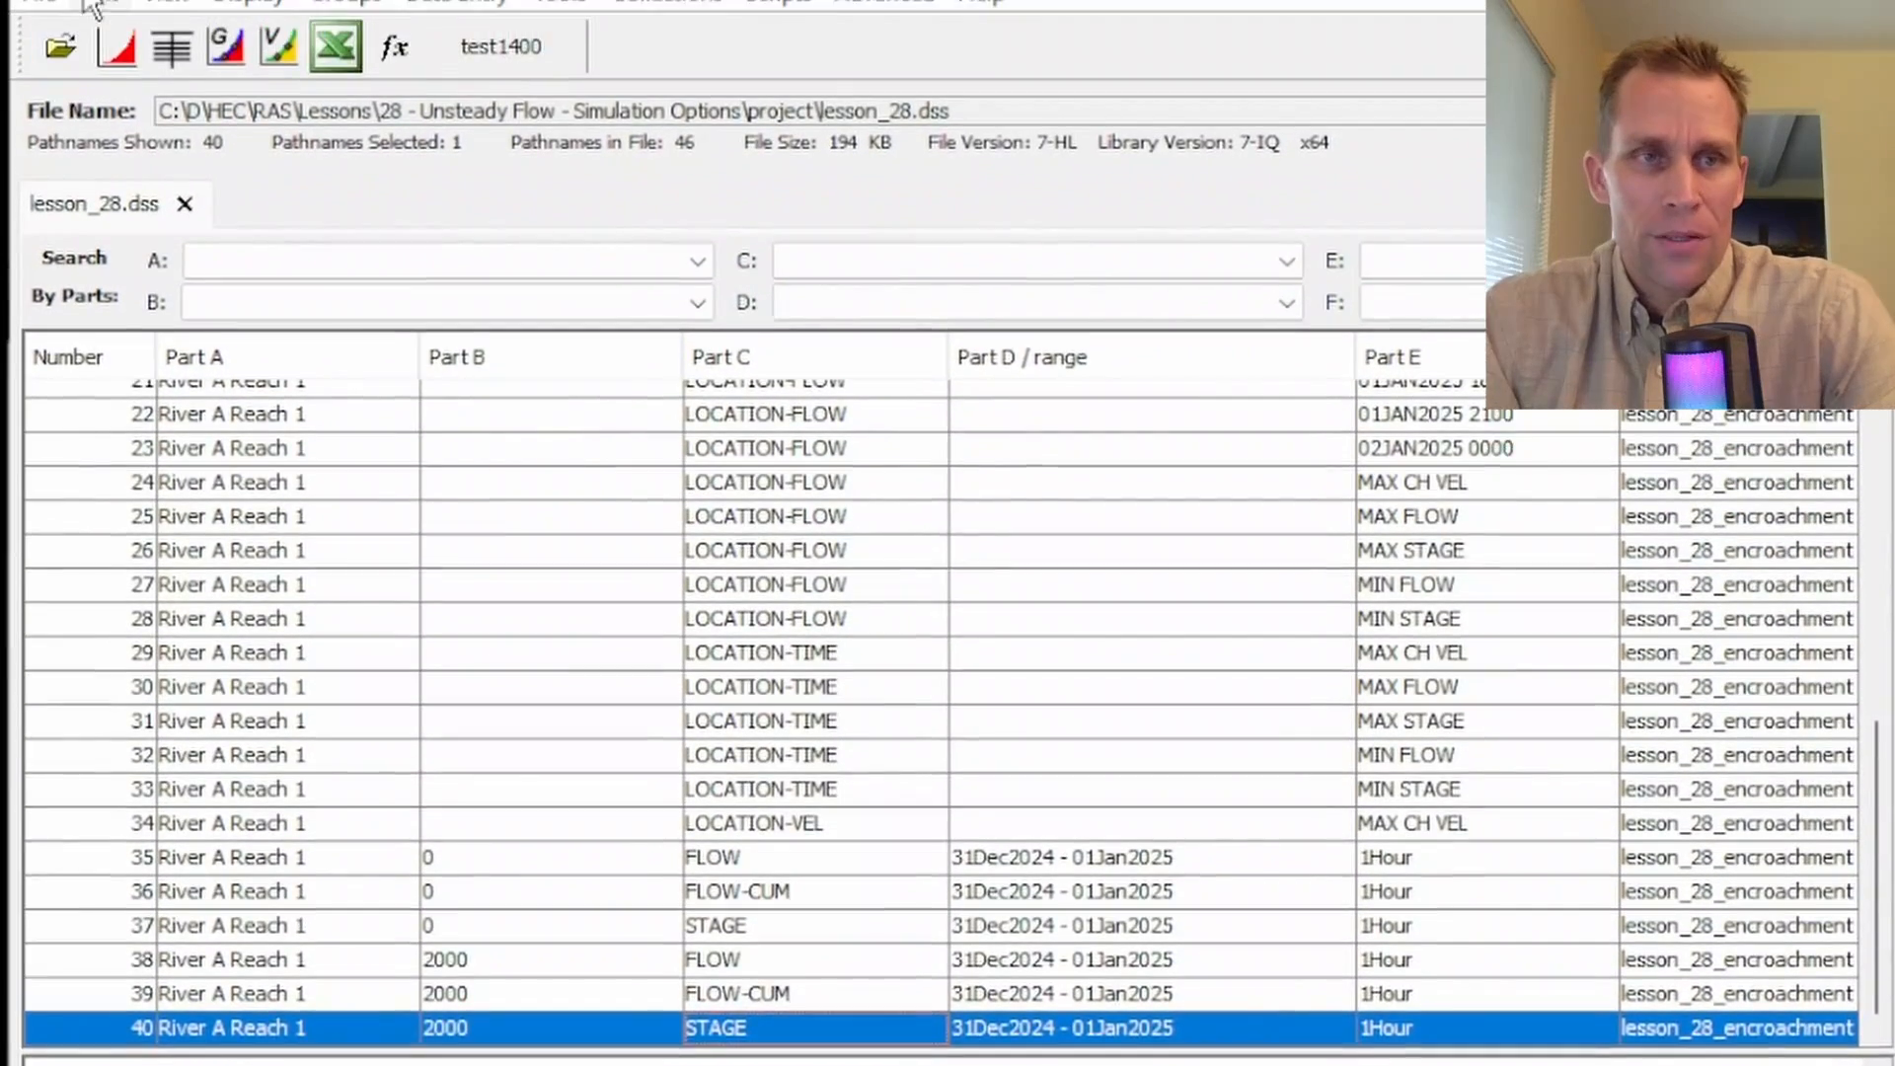
click(160, 83)
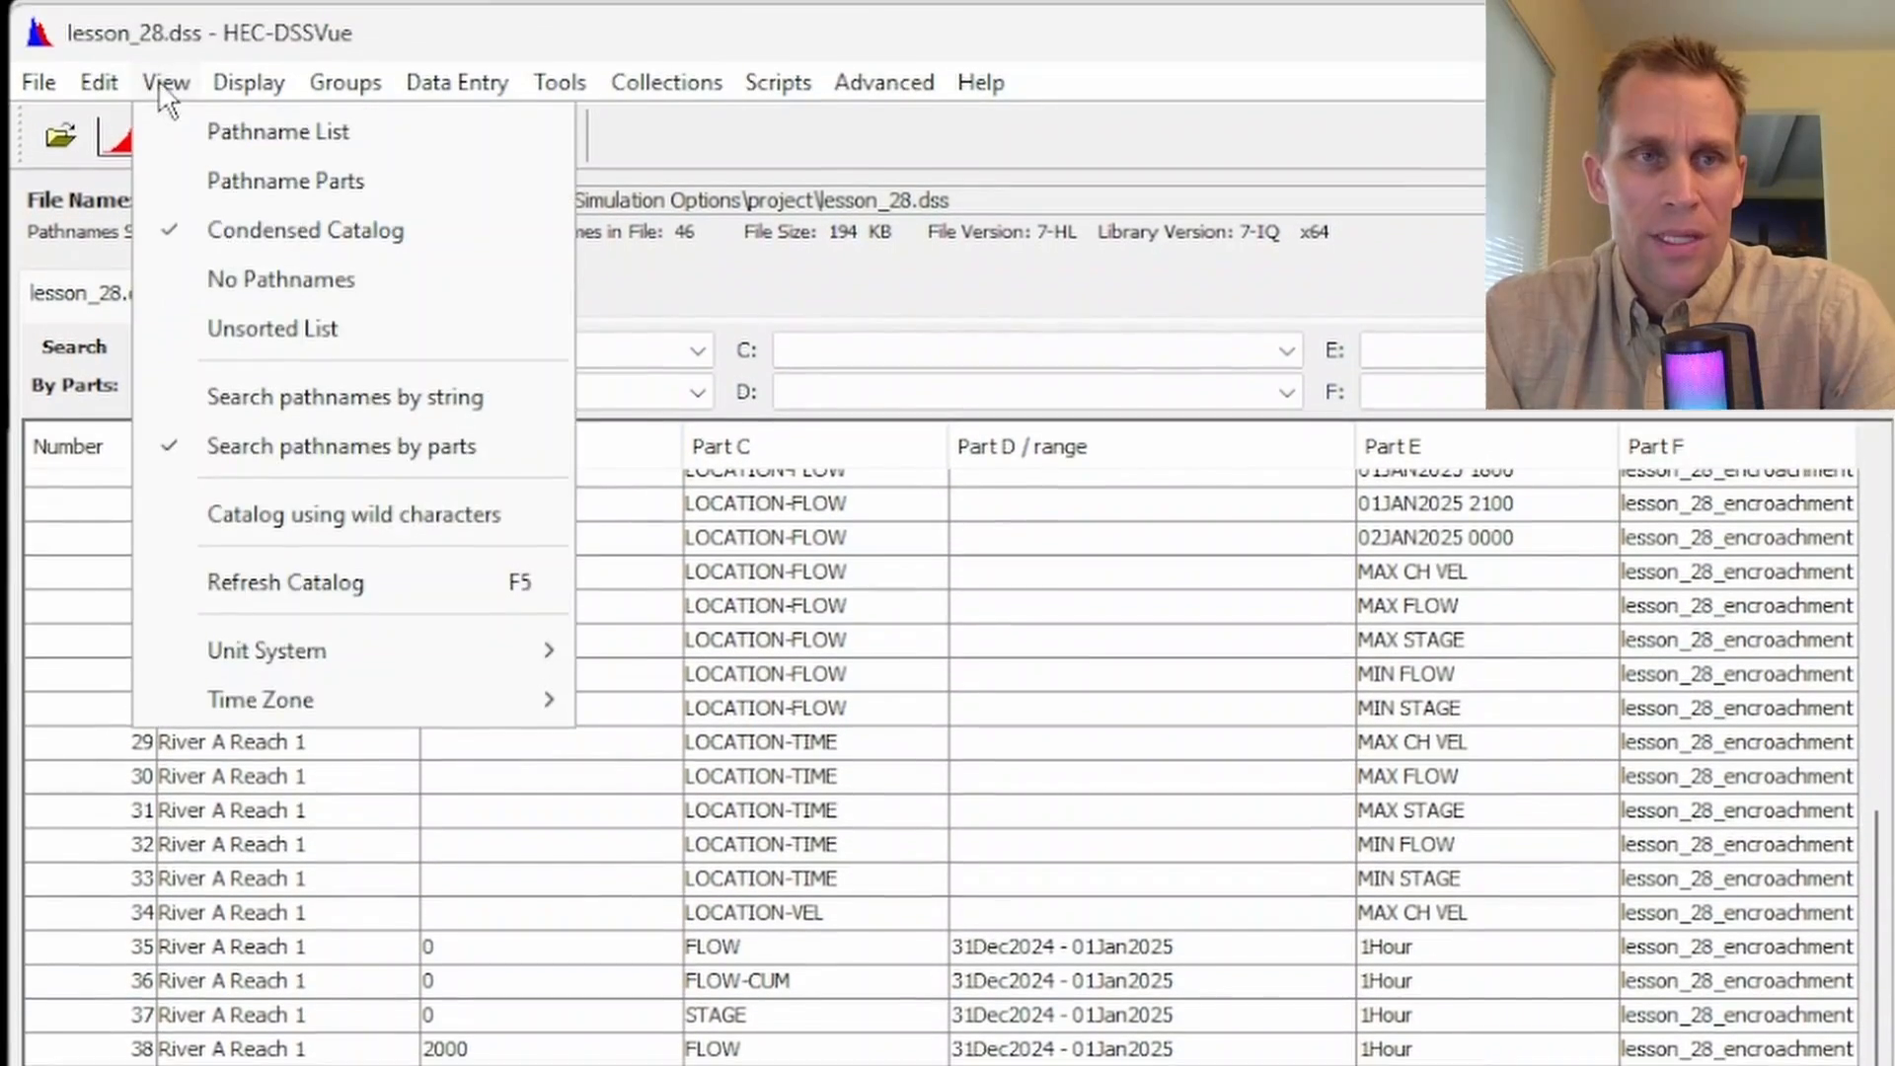
click(264, 595)
scroll(466, 796, down, 2)
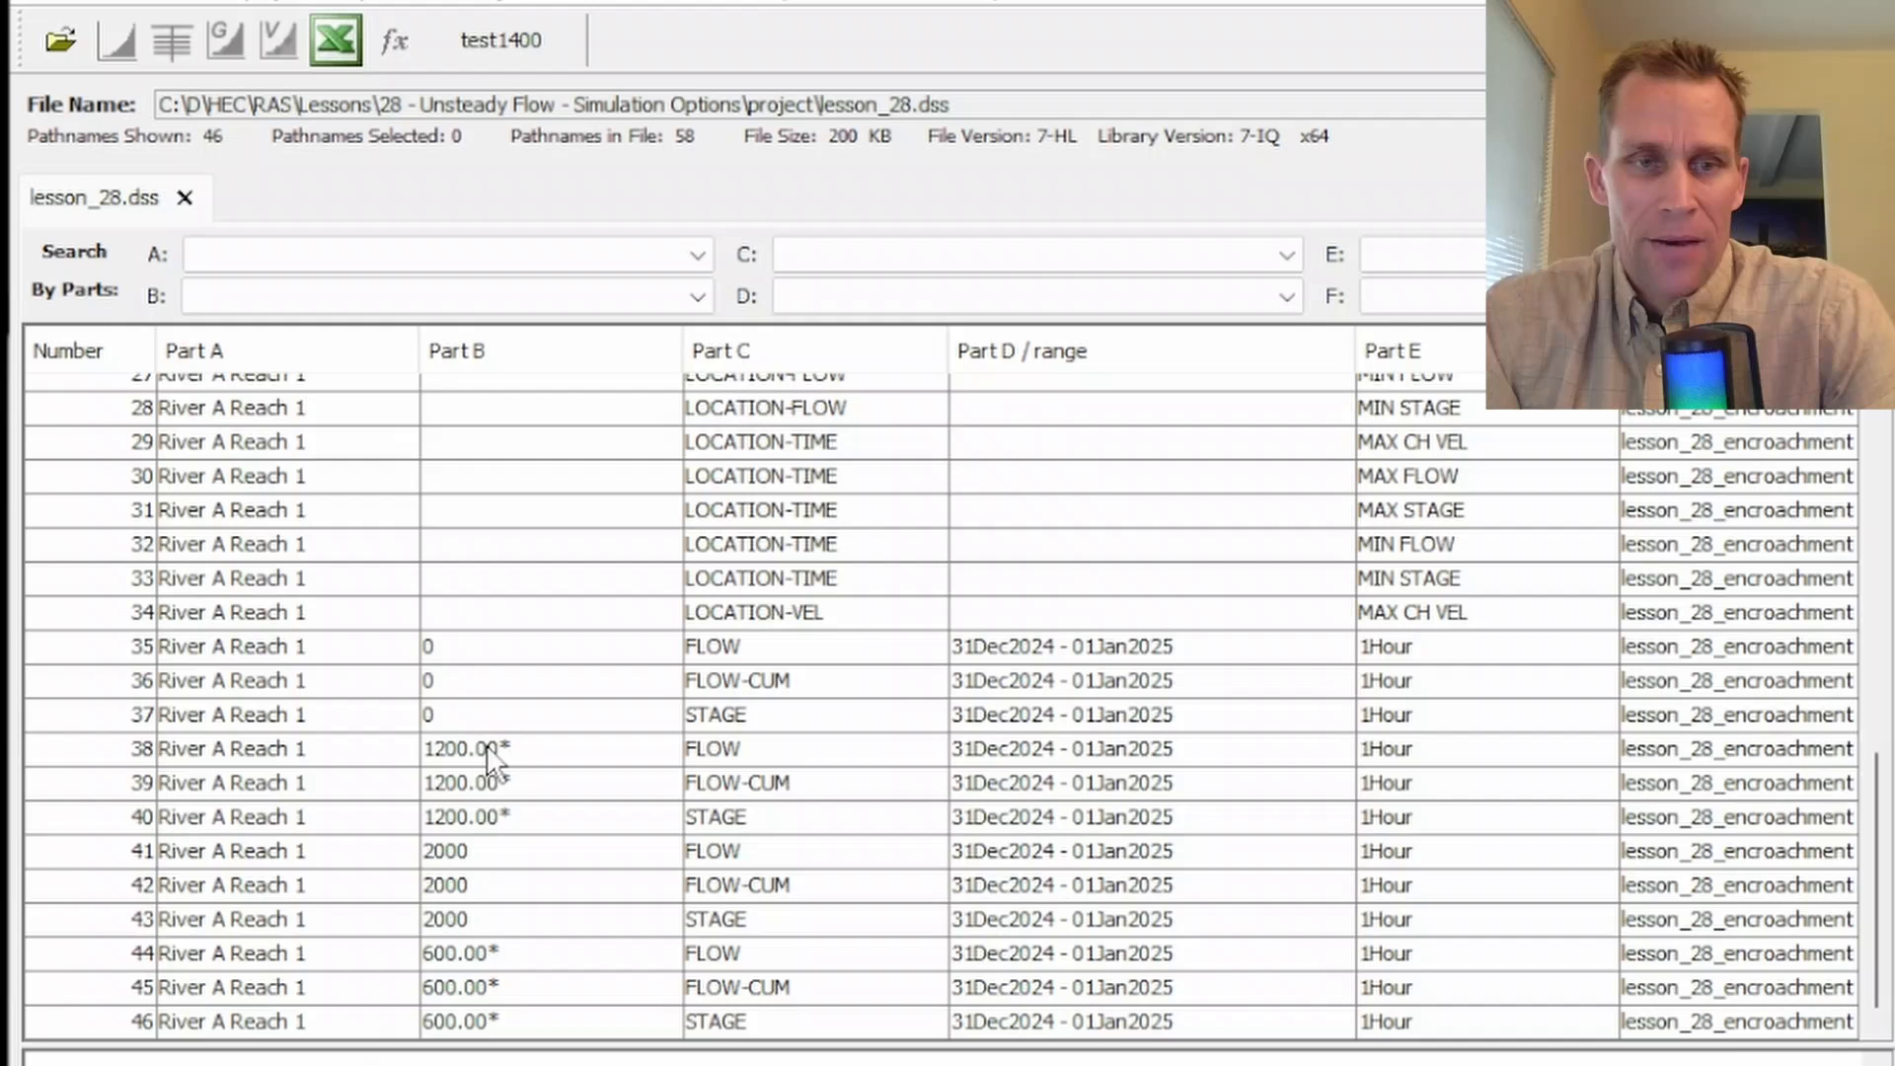
drag(488, 750, 520, 814)
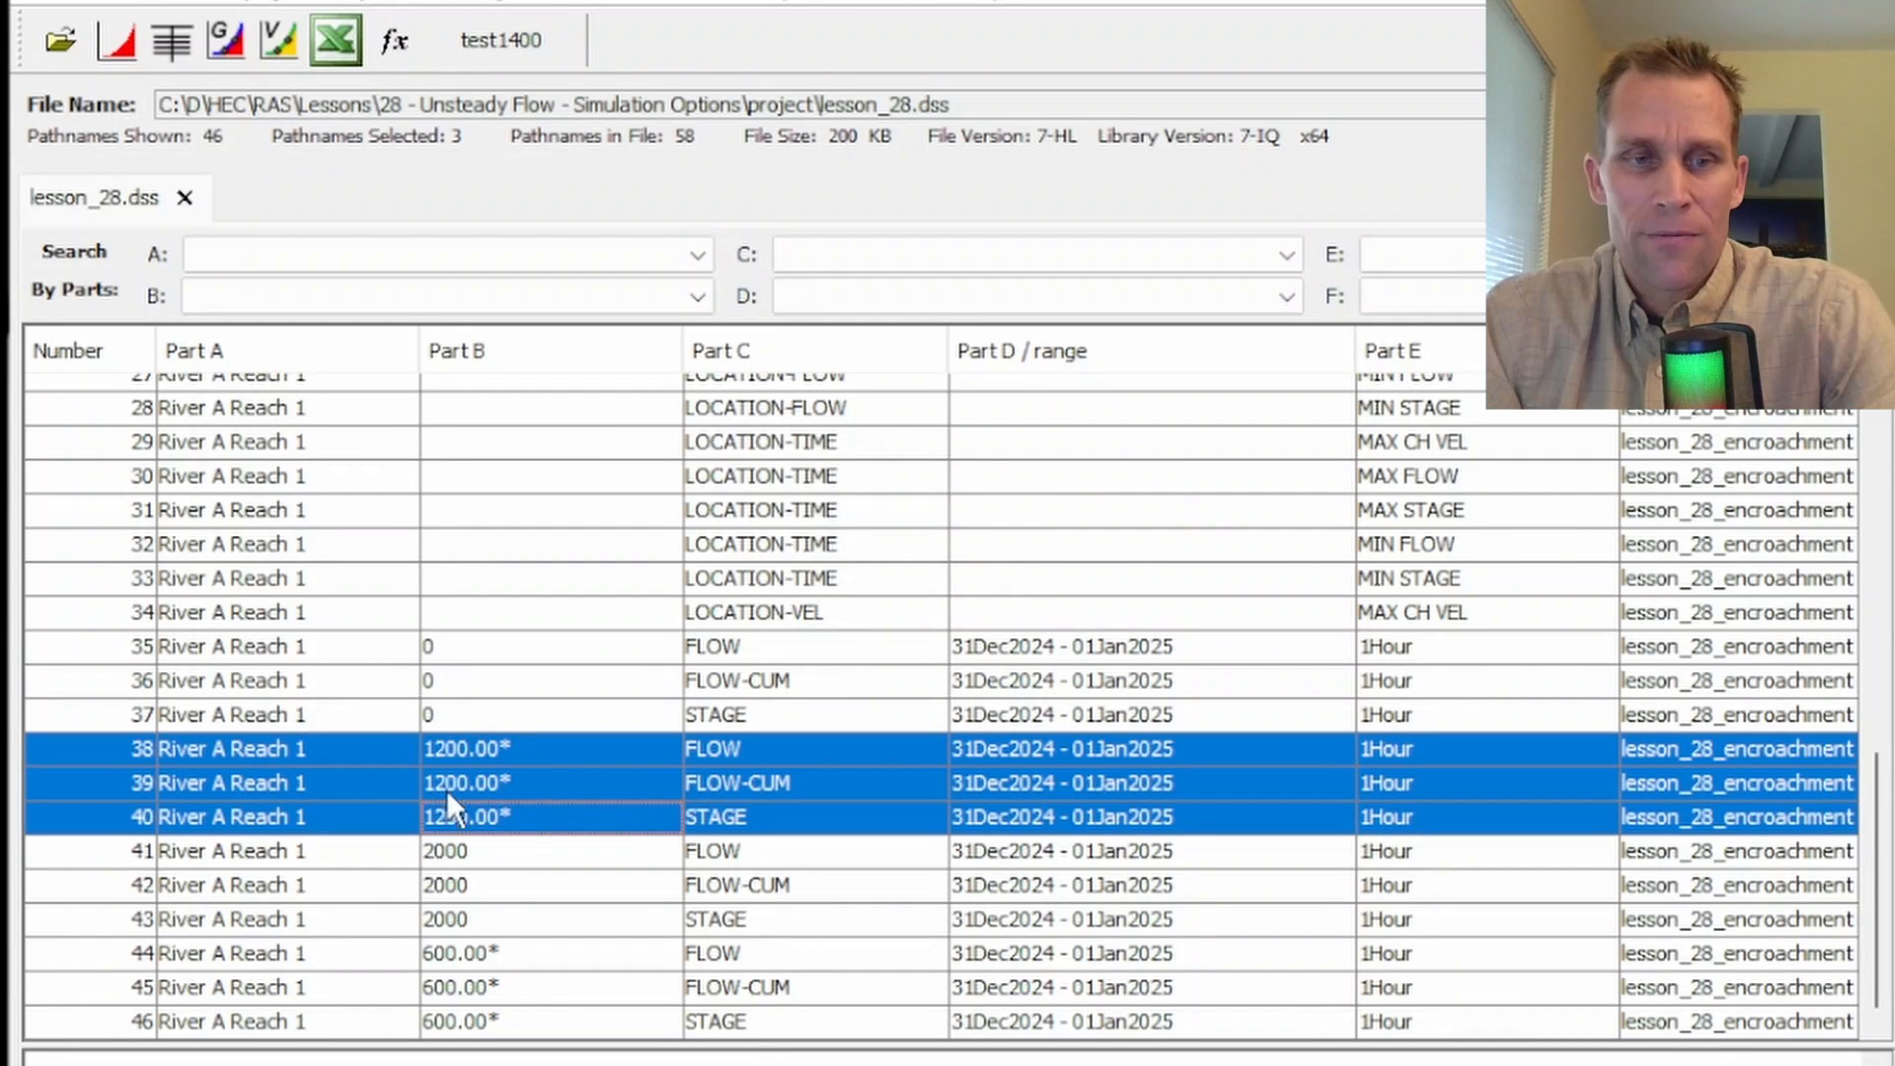
click(478, 951)
shift+click(491, 1013)
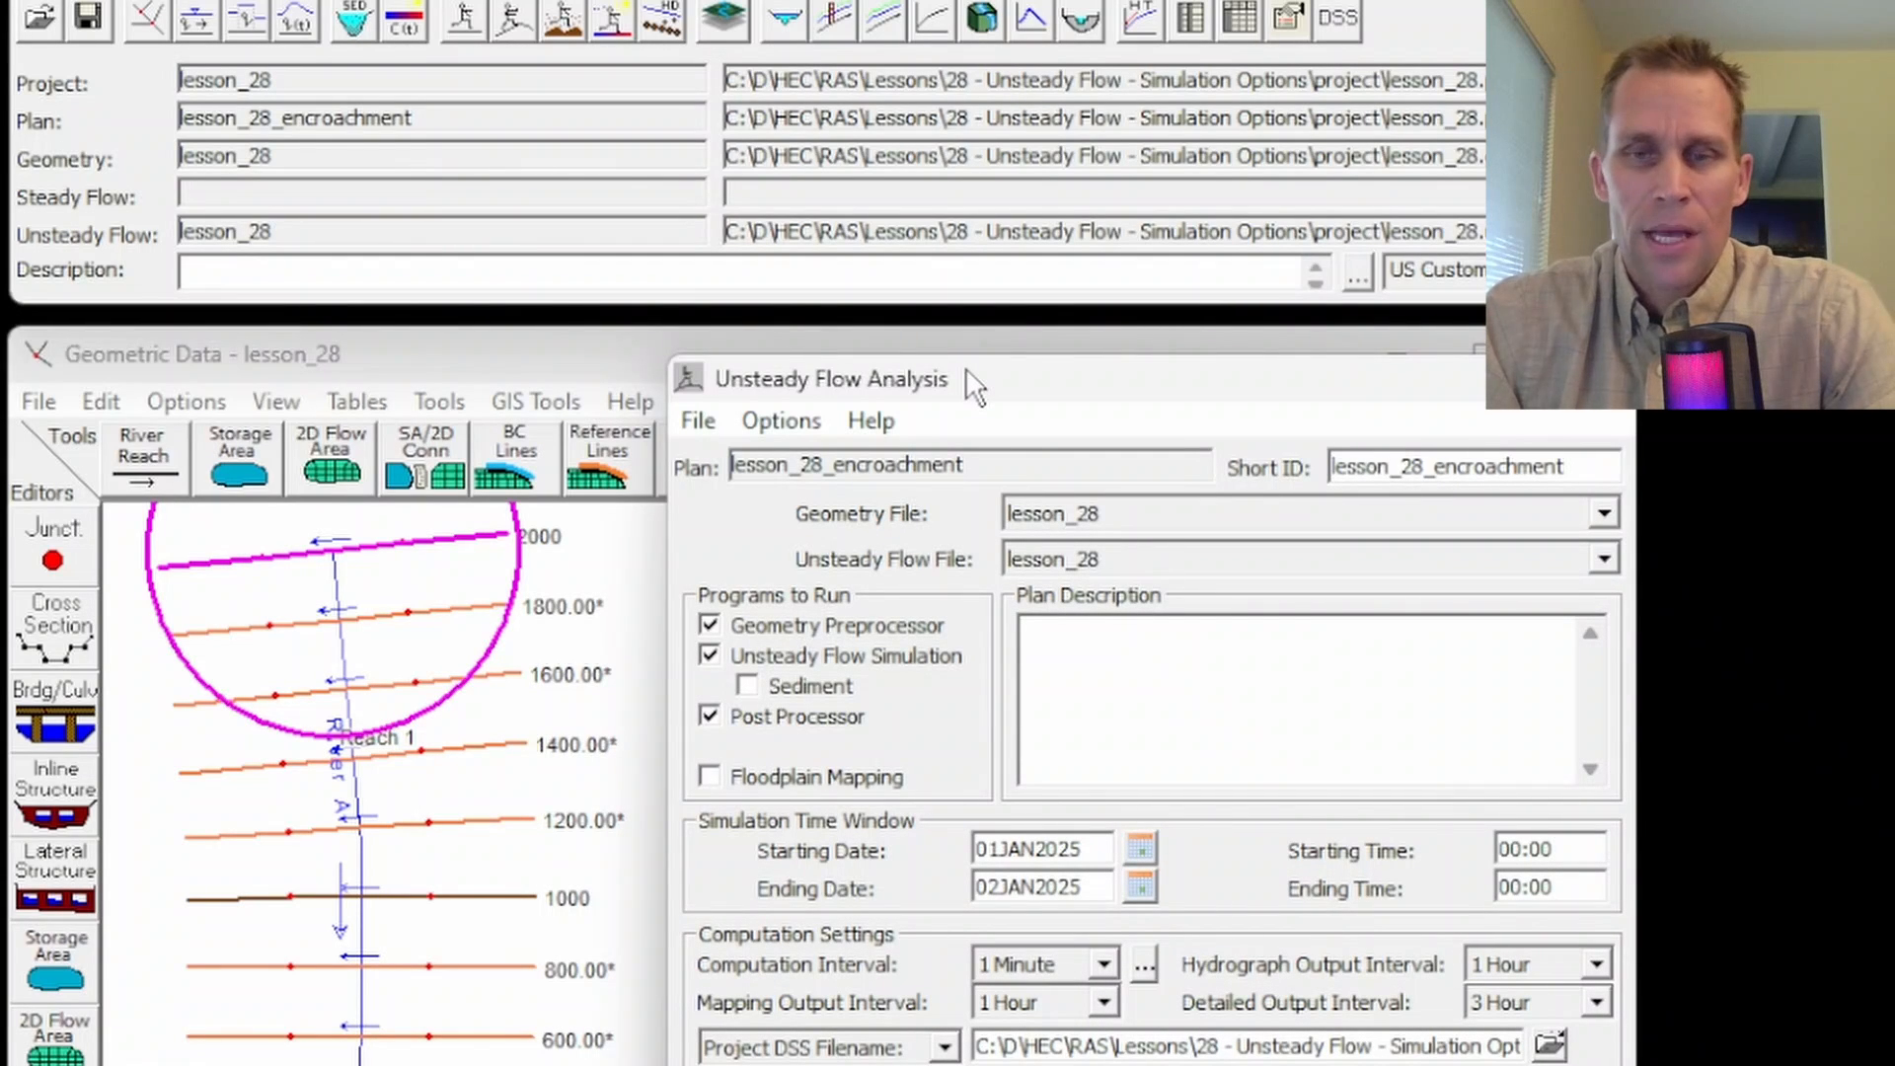
Step: Back in HEC-RAS, start a new river station range on River A, Reach 1 in the unsteady plan's flow roughness factors
click(779, 422)
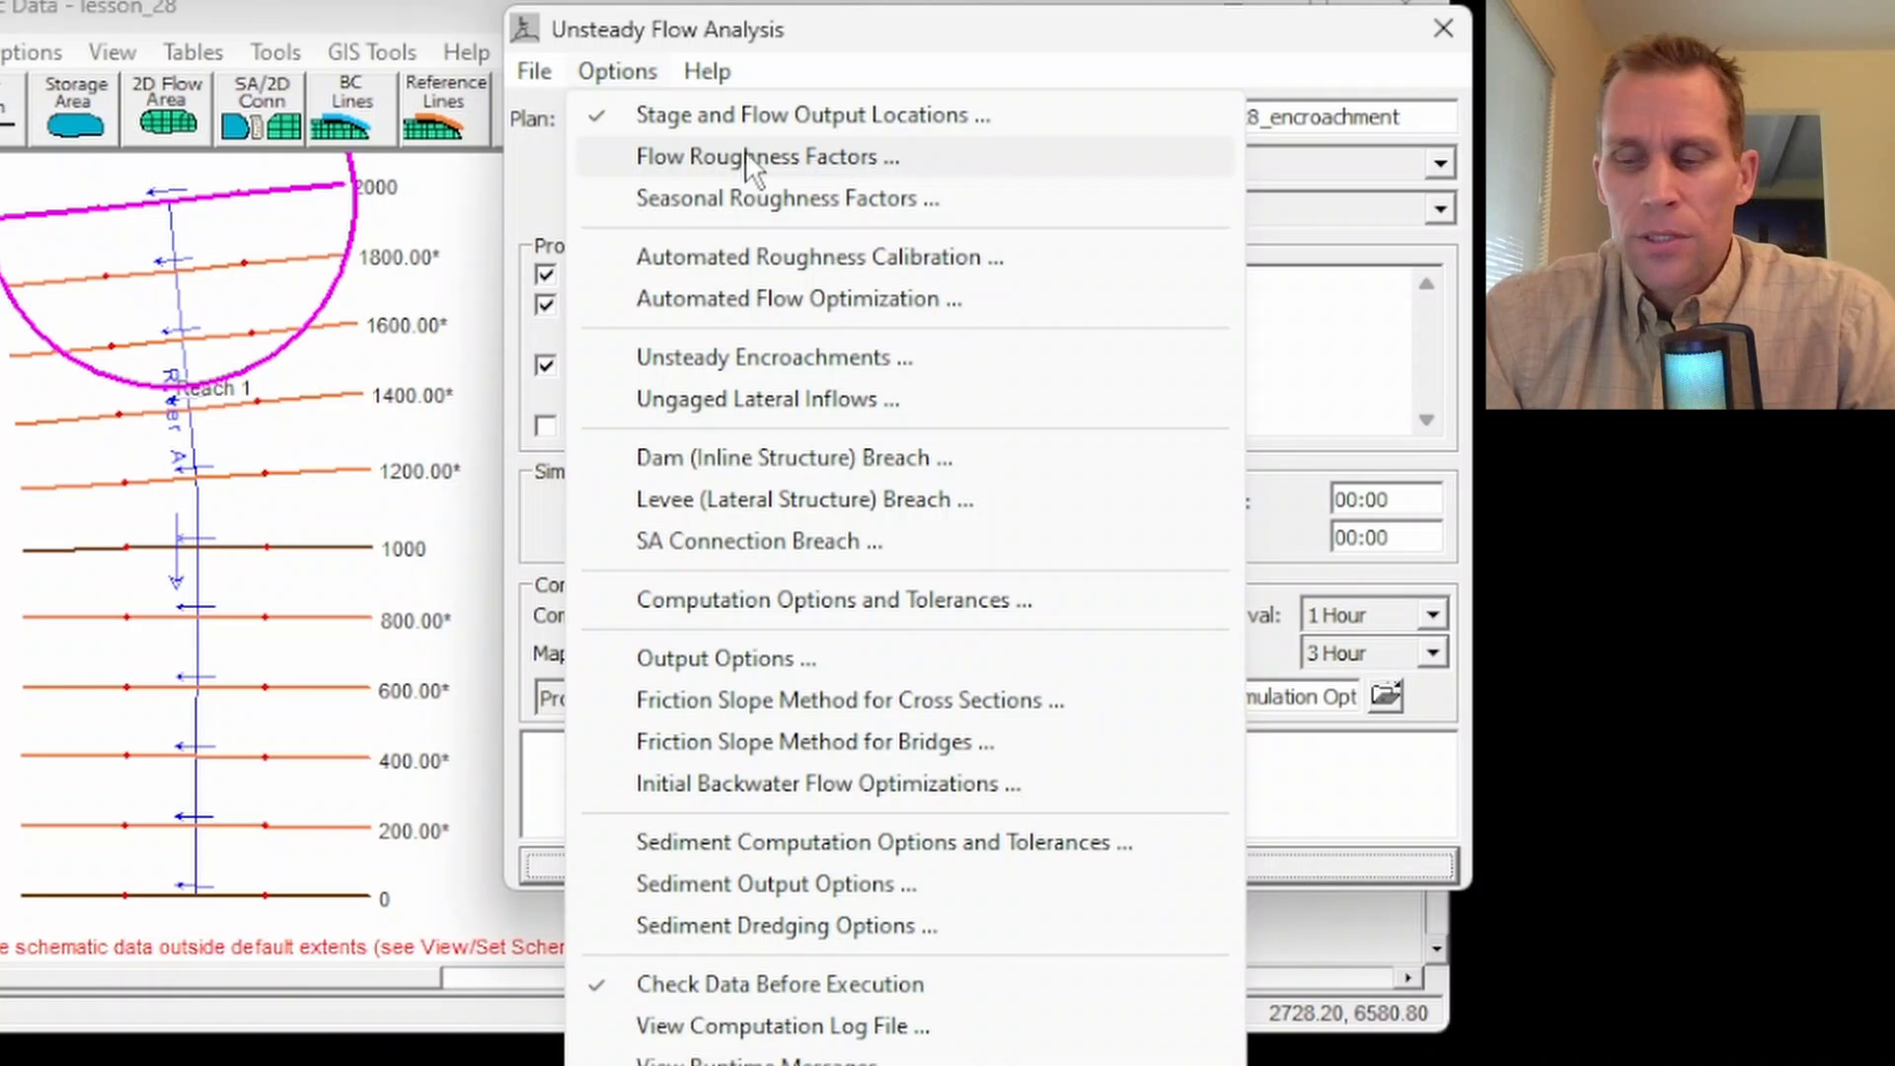
click(710, 154)
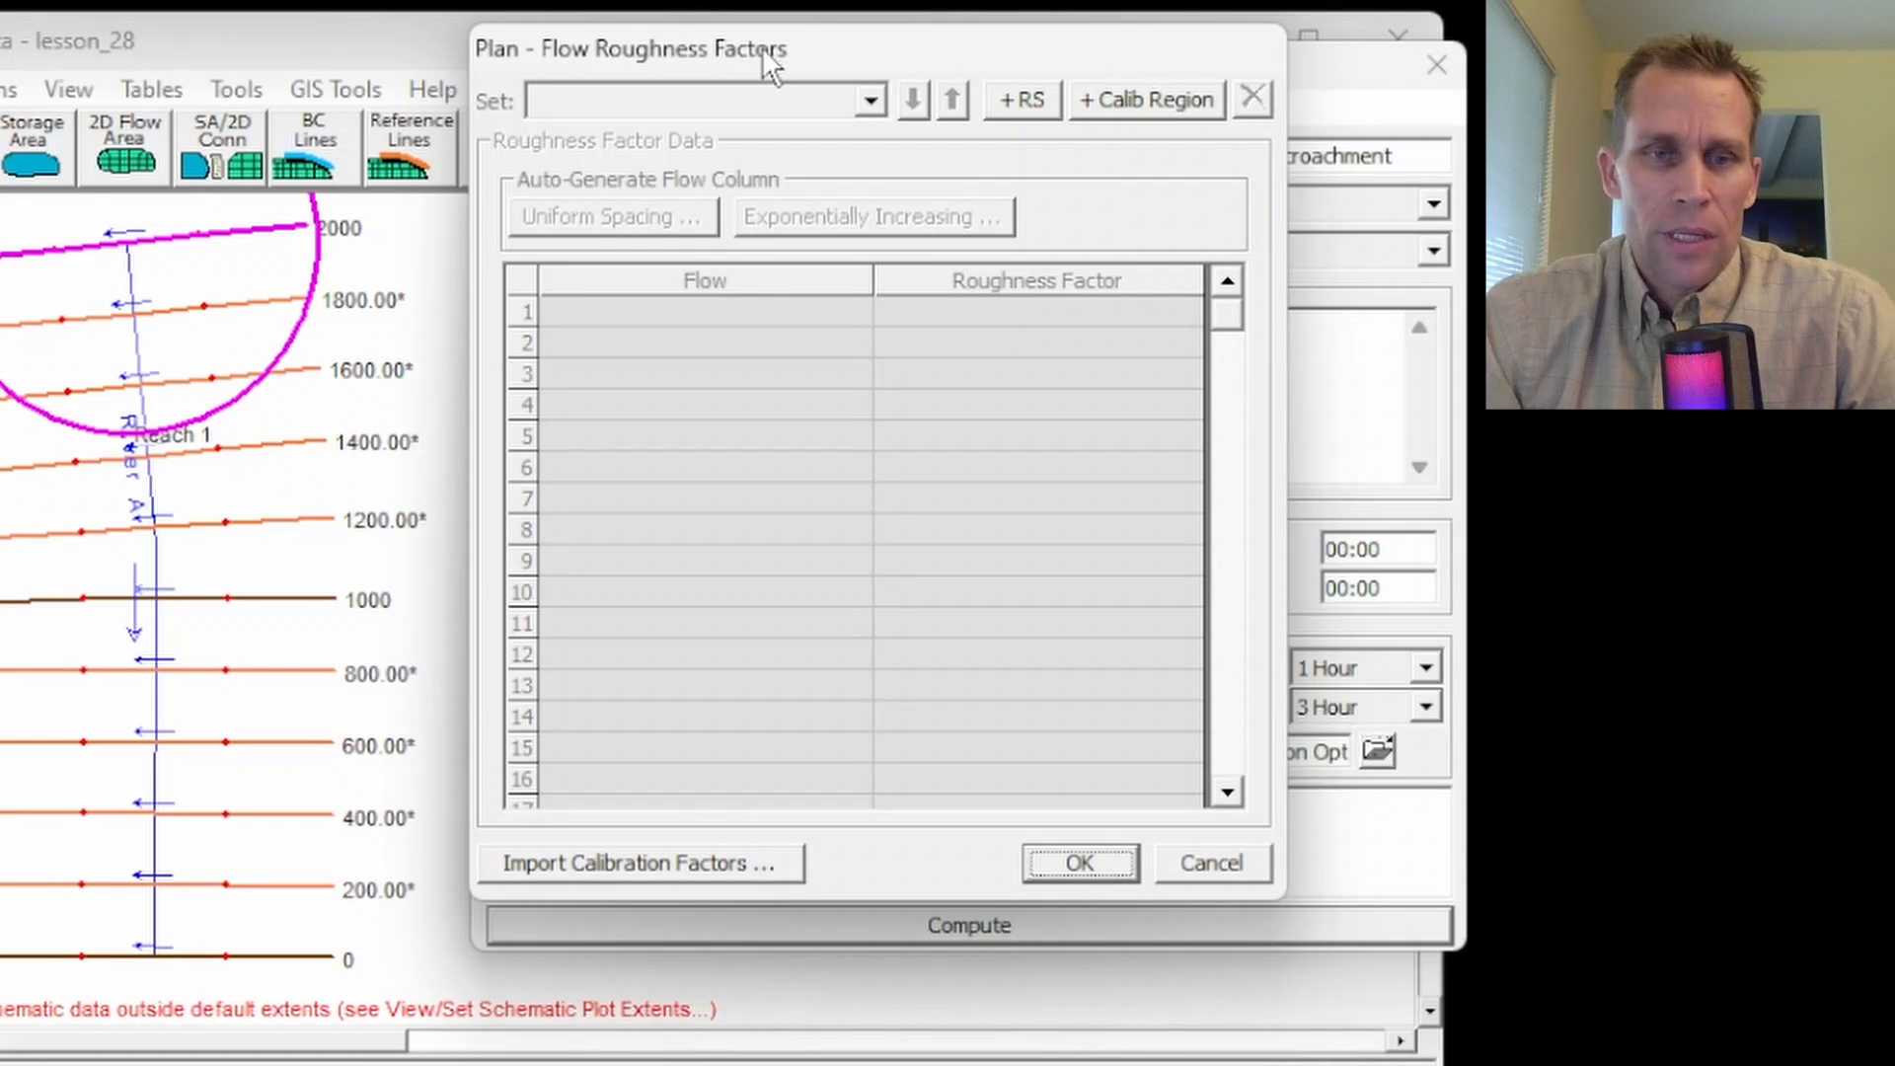
drag(768, 46, 762, 46)
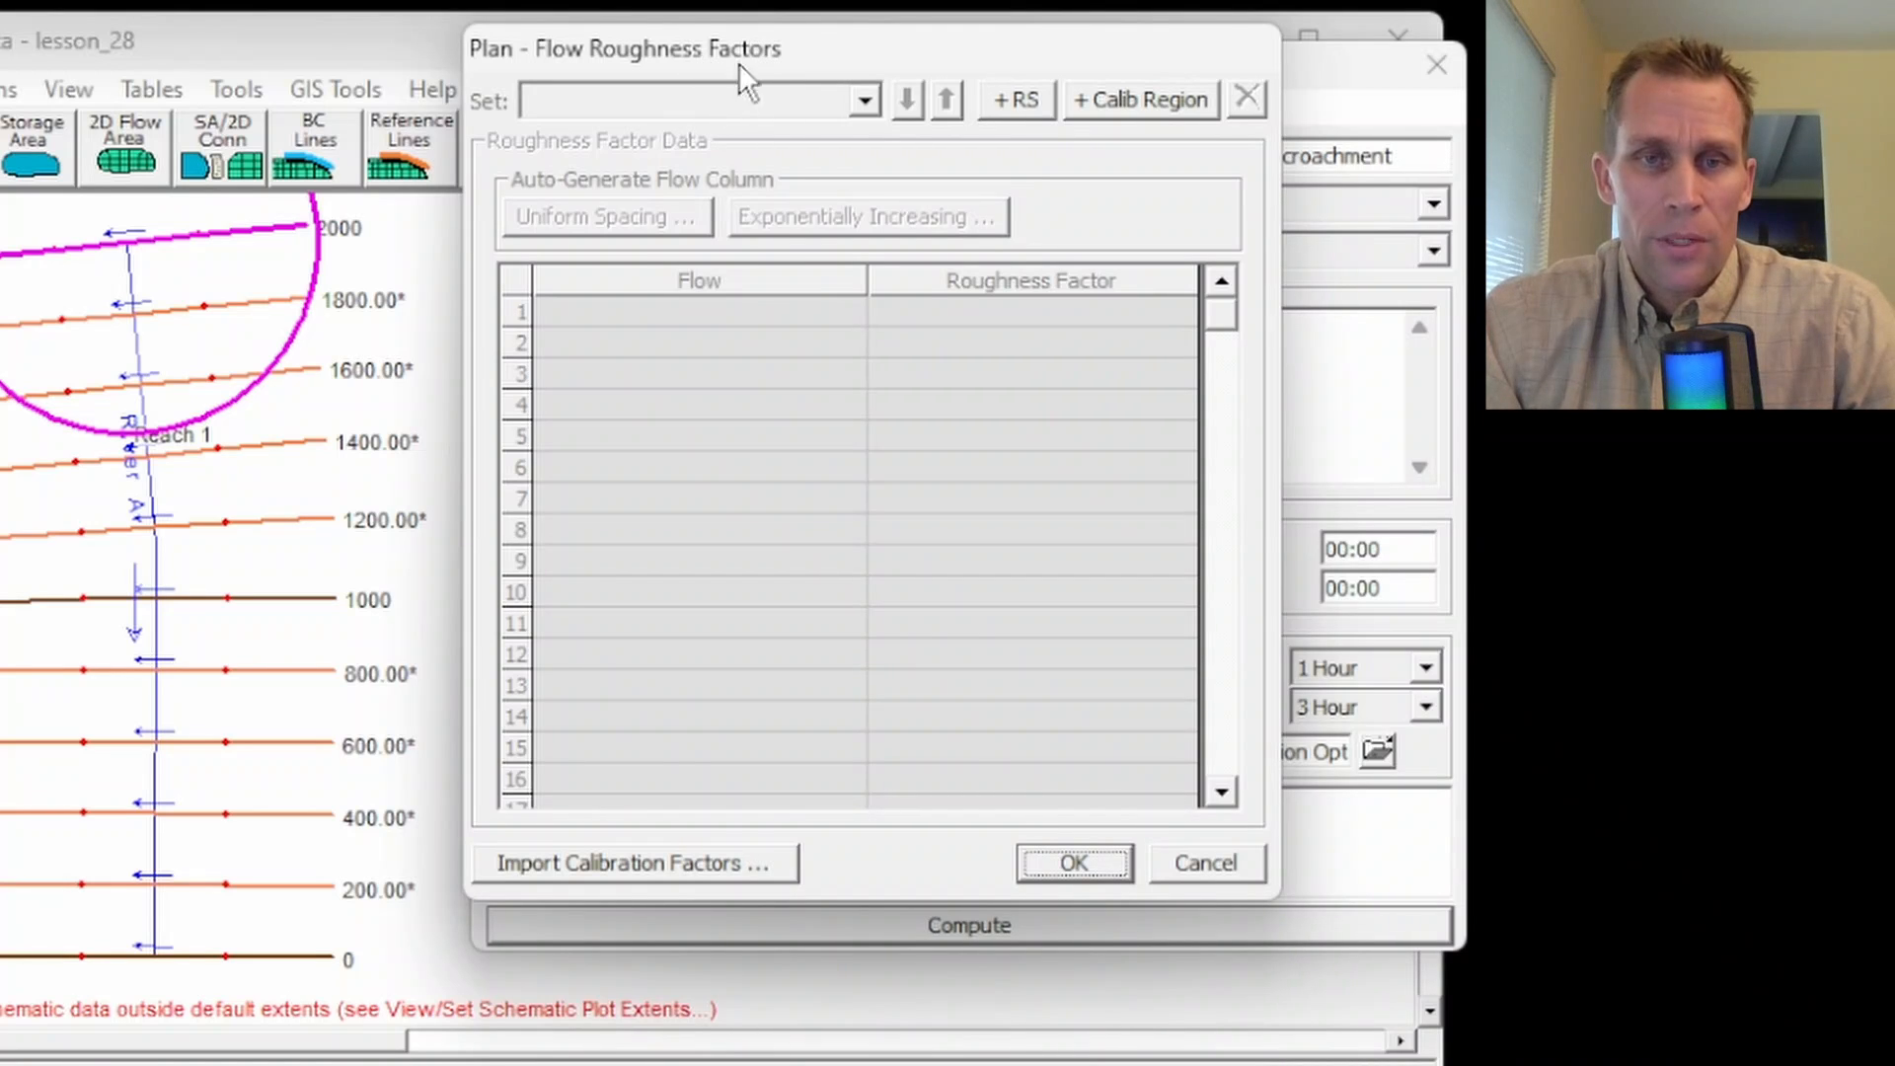
click(1014, 112)
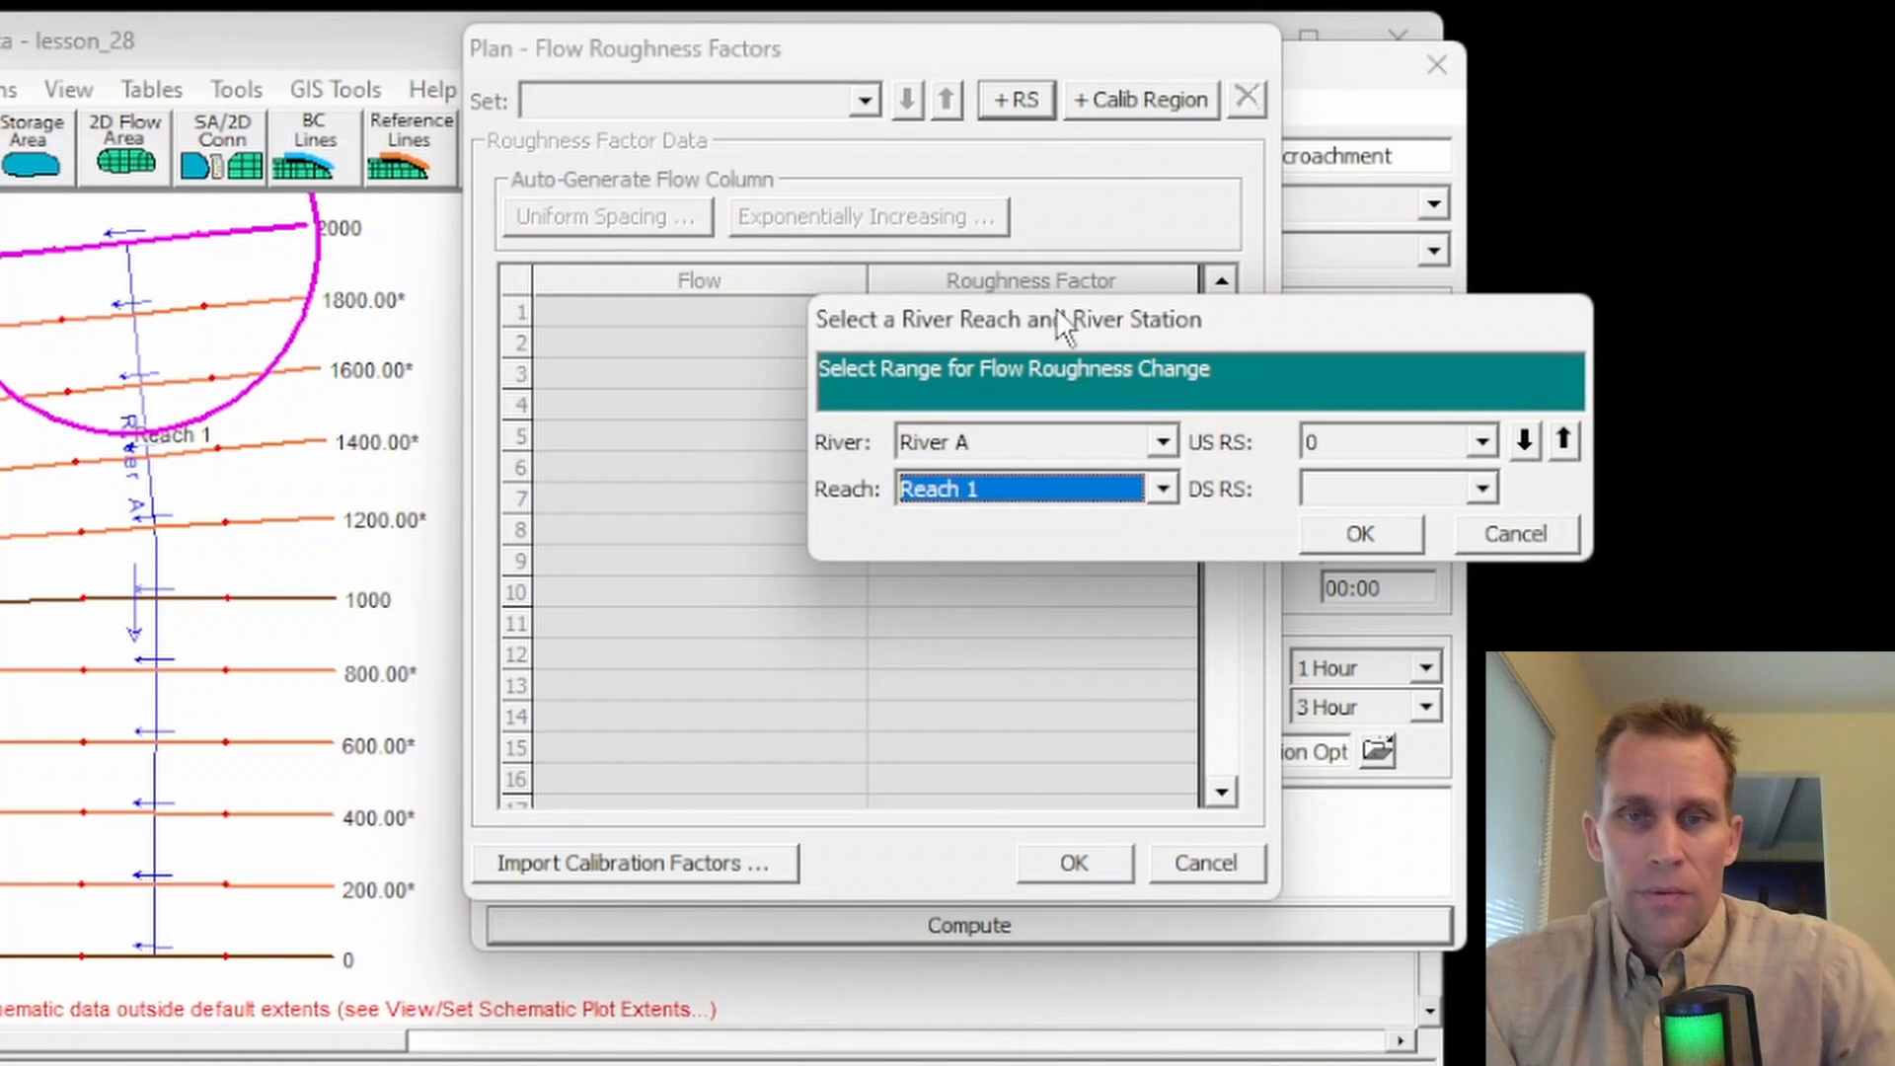
click(1015, 443)
click(1009, 478)
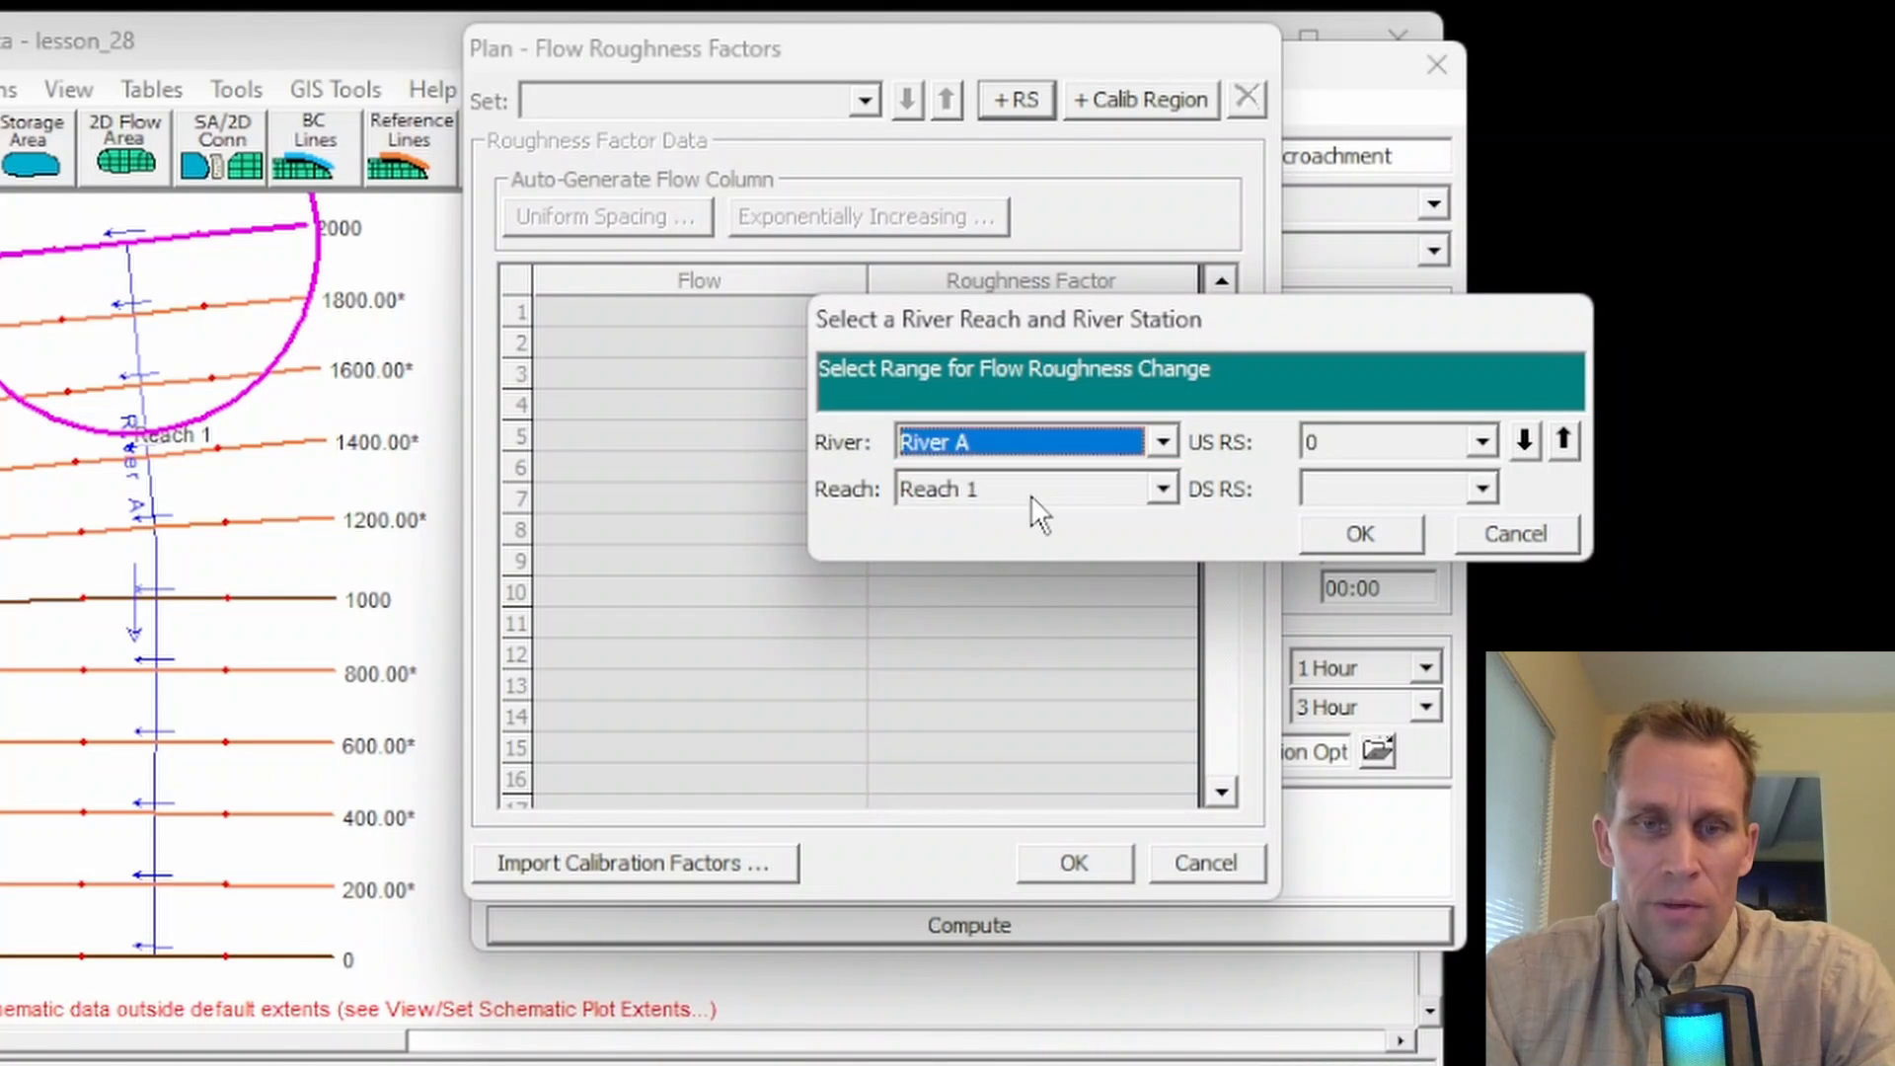
click(1032, 494)
Step: Set the flow roughness range from upstream station 2000 to downstream station 0 and add it
click(1401, 442)
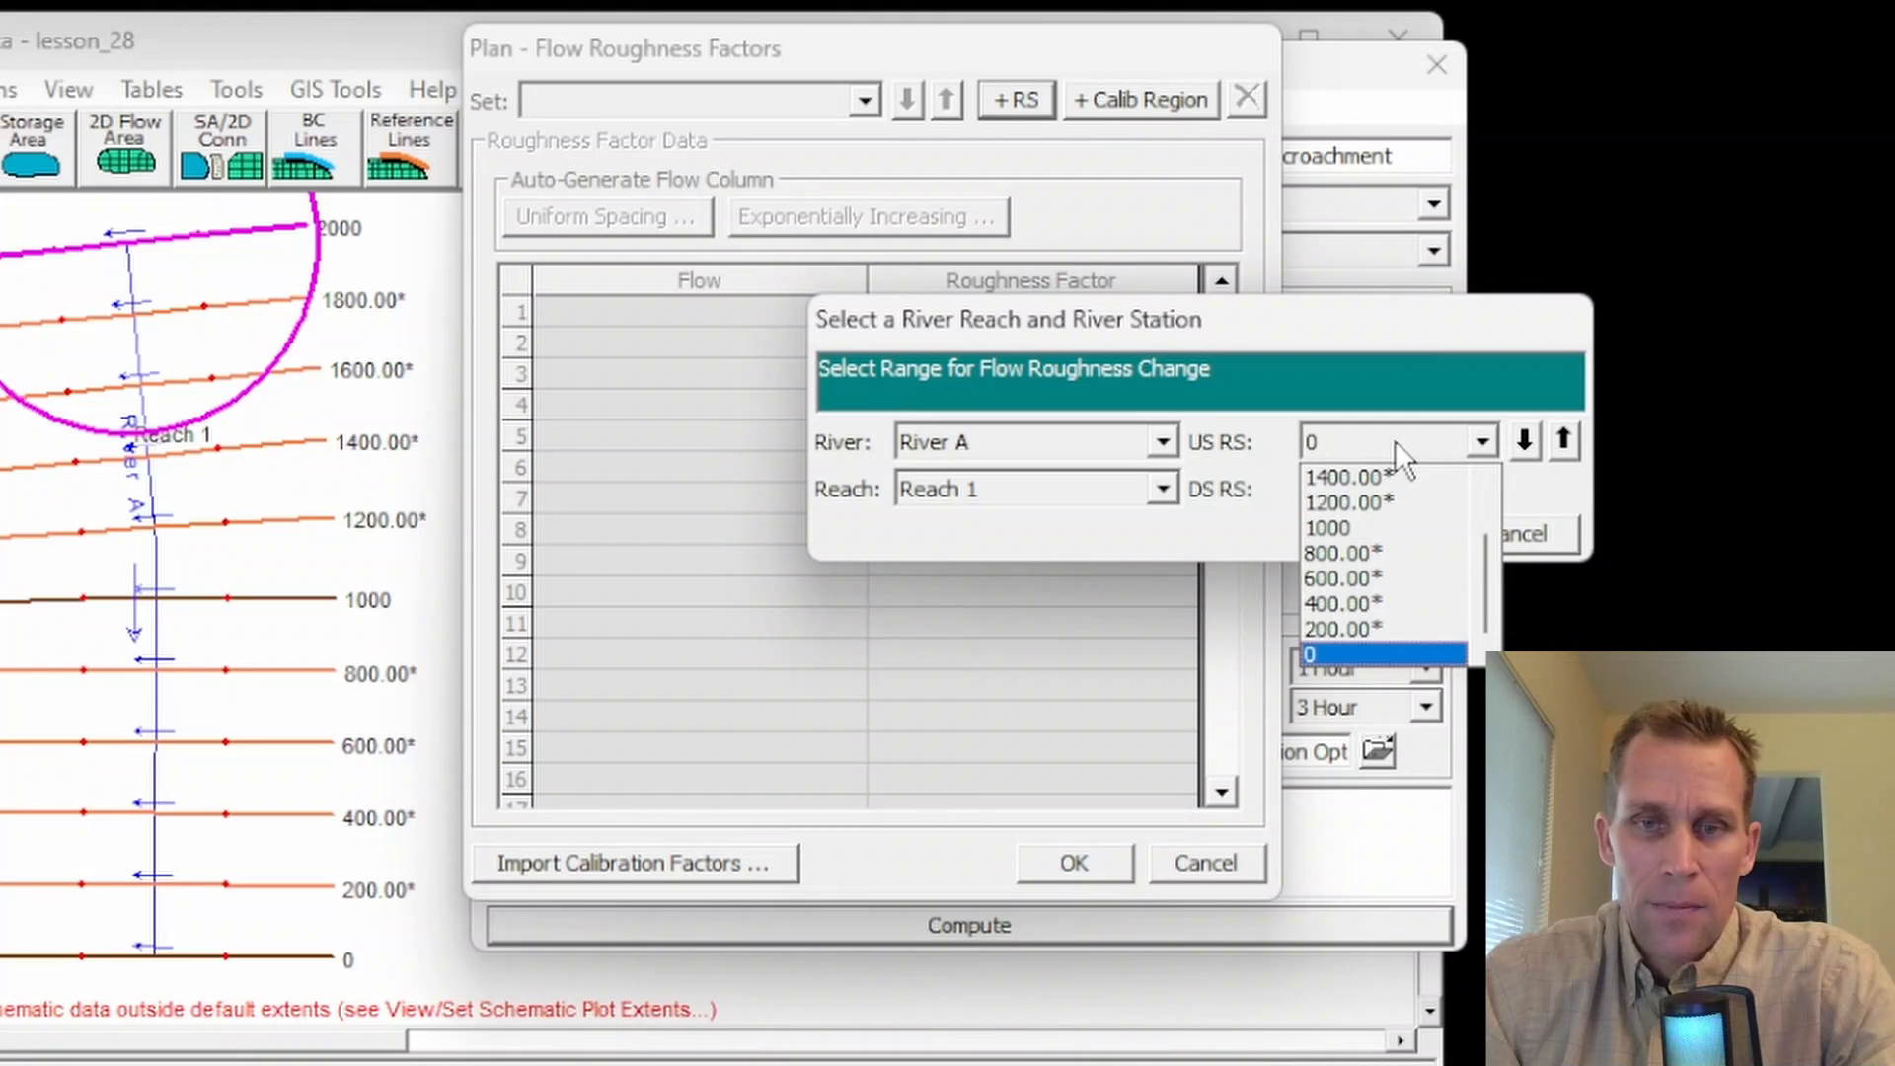
scroll(1377, 507, up, 1)
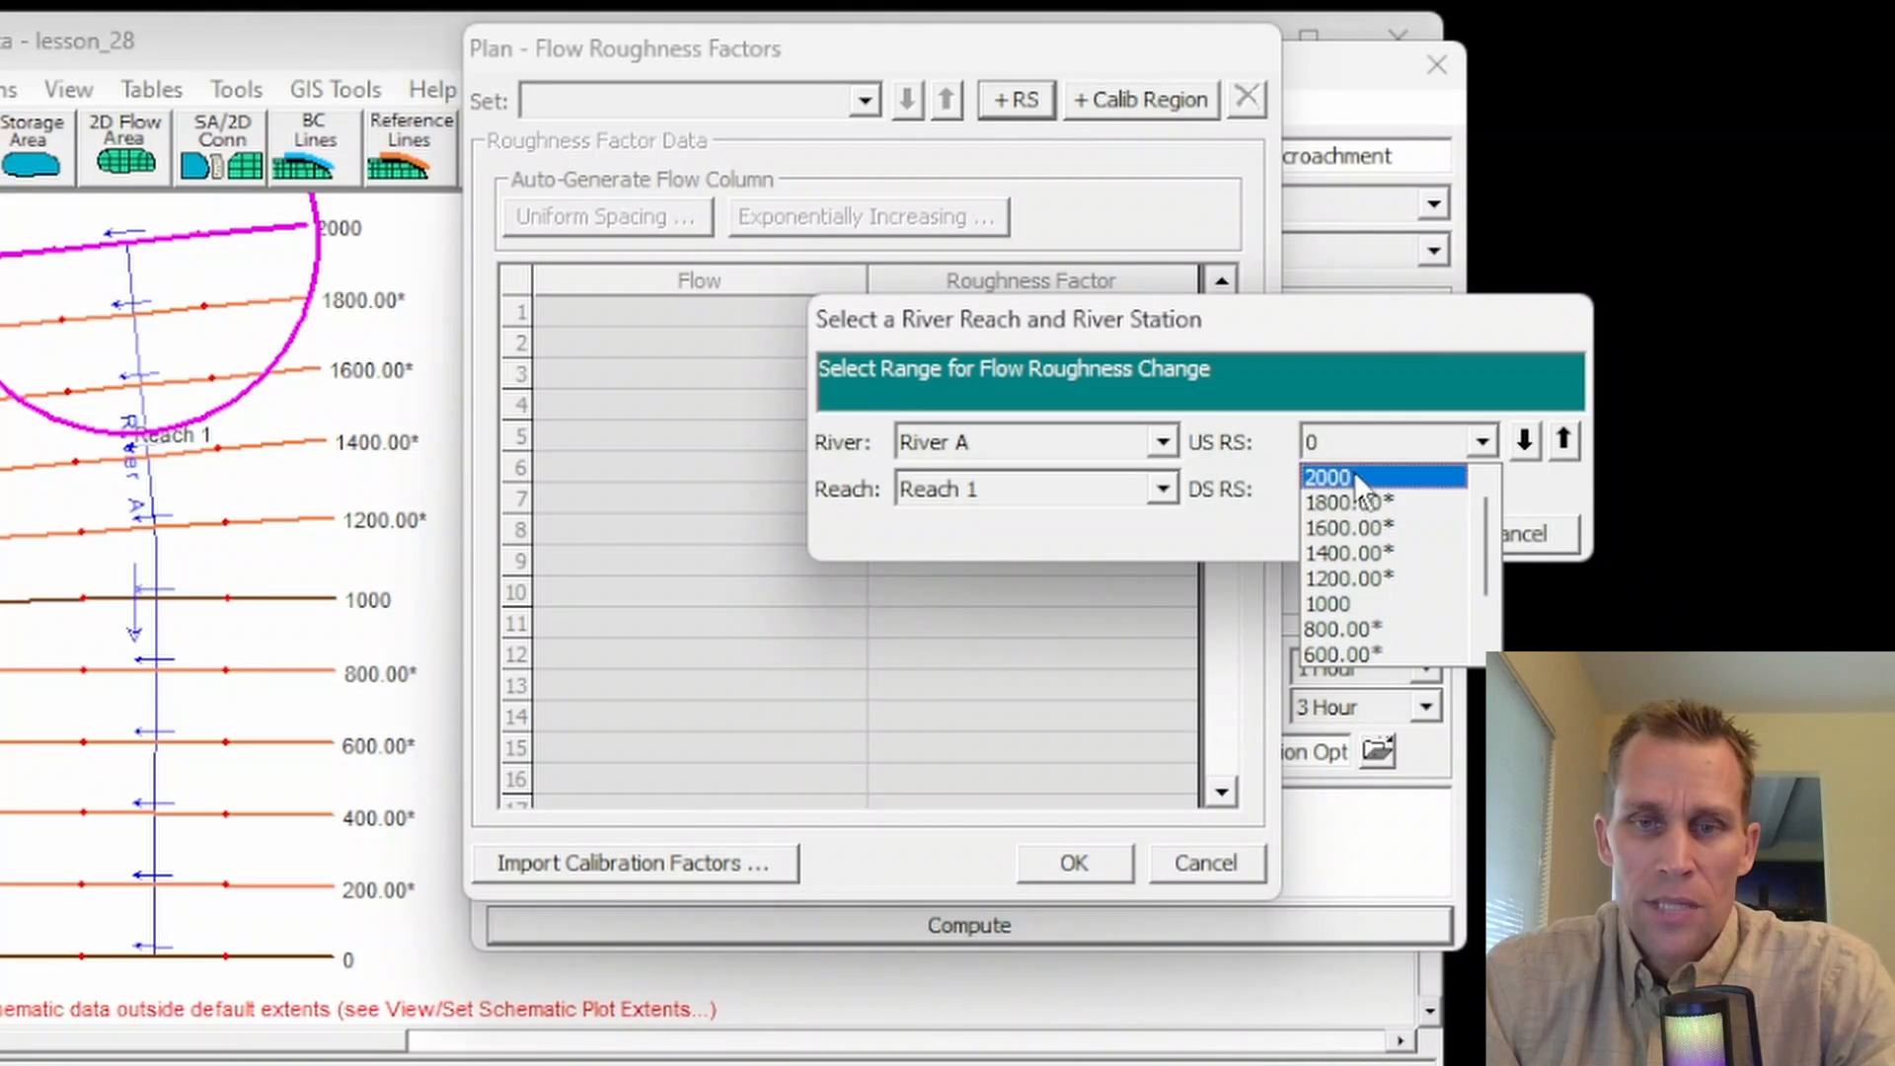
click(1356, 472)
click(1378, 489)
scroll(1383, 597, down, 1)
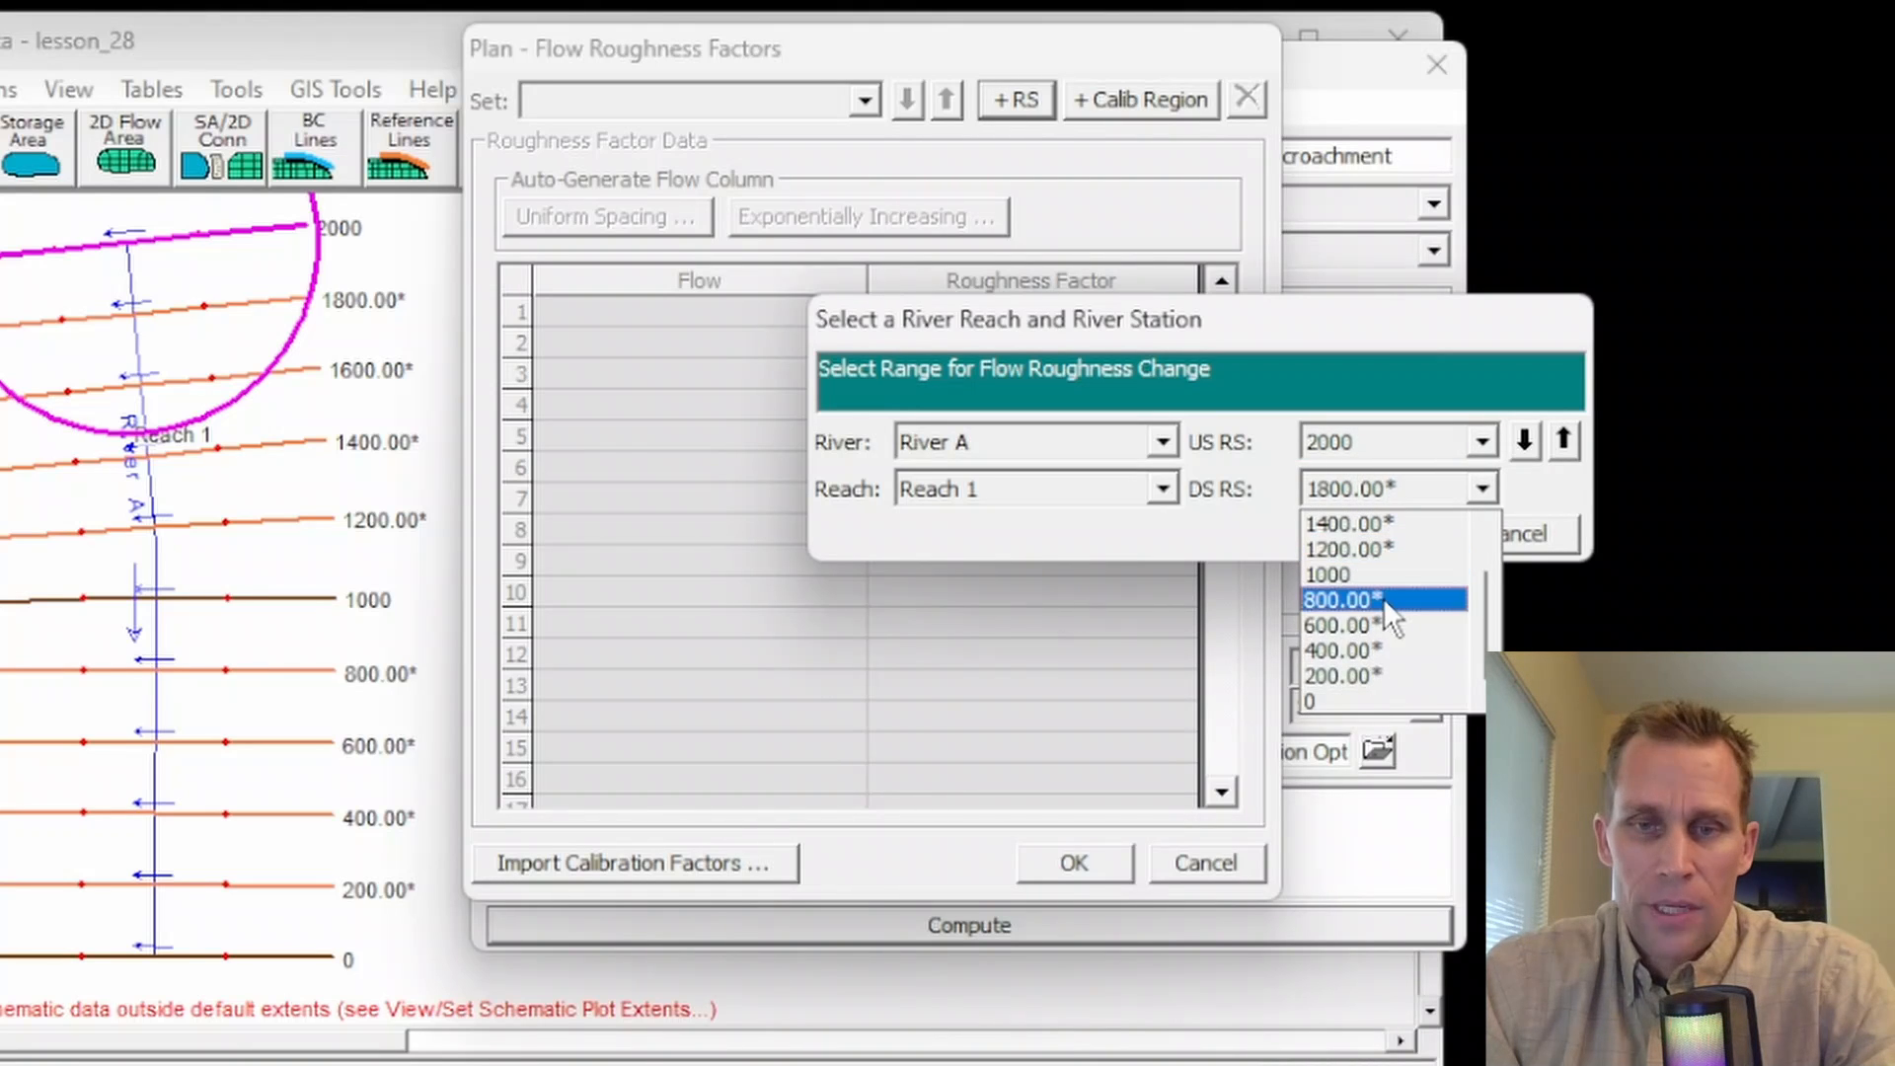
click(1362, 699)
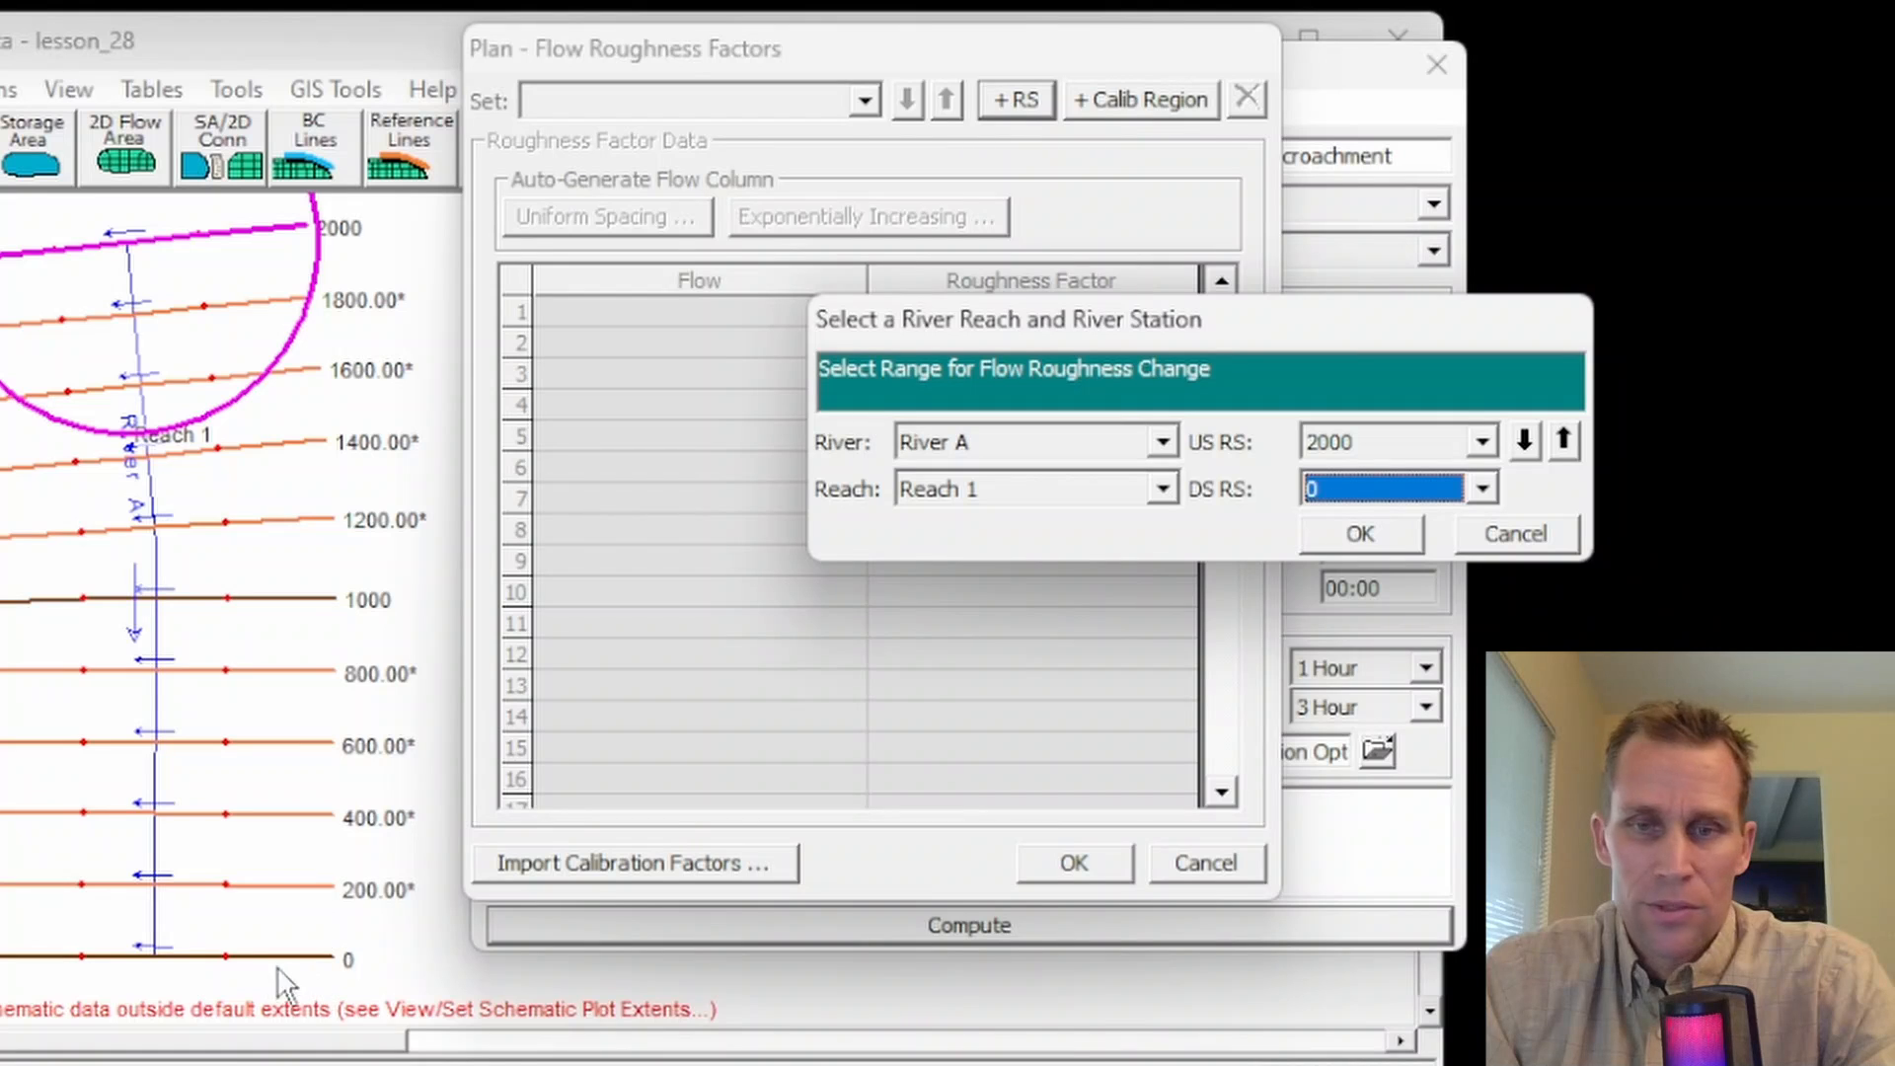
click(1362, 543)
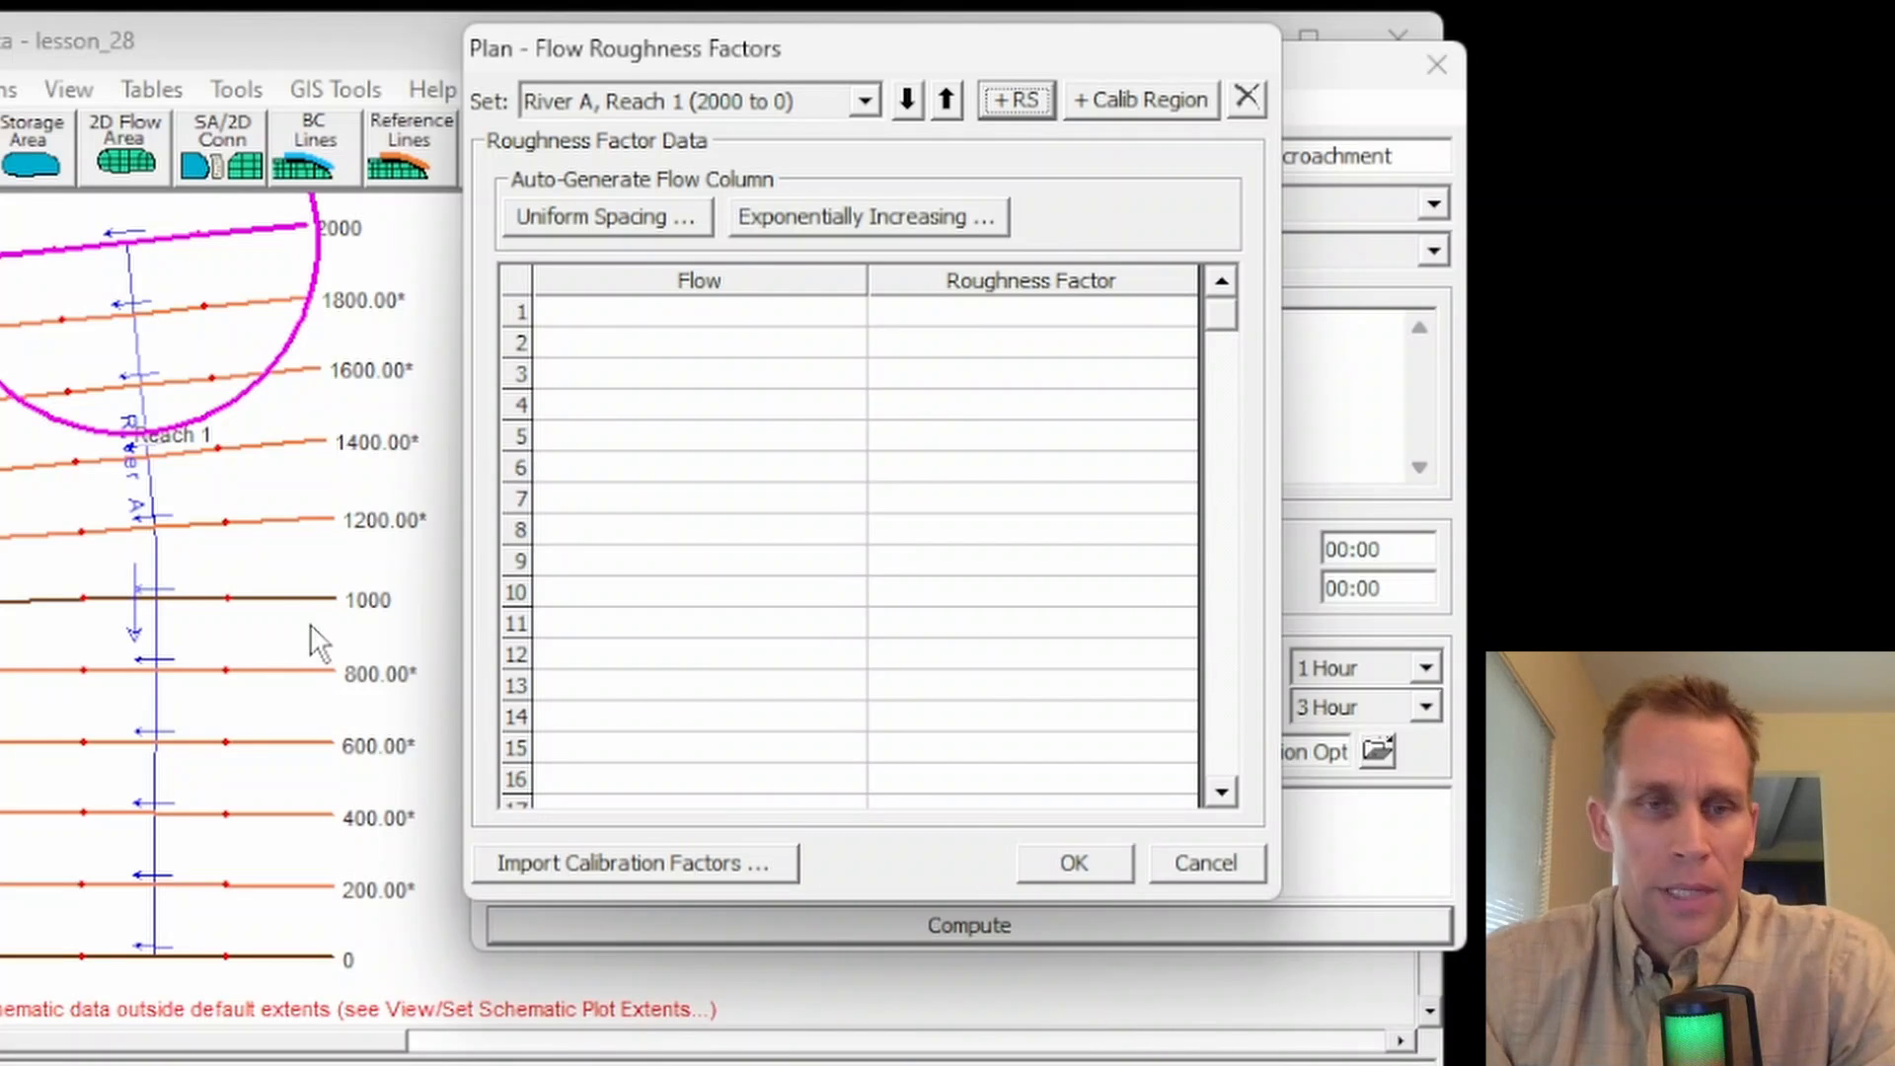
Step: Enter flows of 0, 1000, 10000 and 100000 in the first four rows of the flow roughness table
click(736, 314)
text(0)
key(Tab)
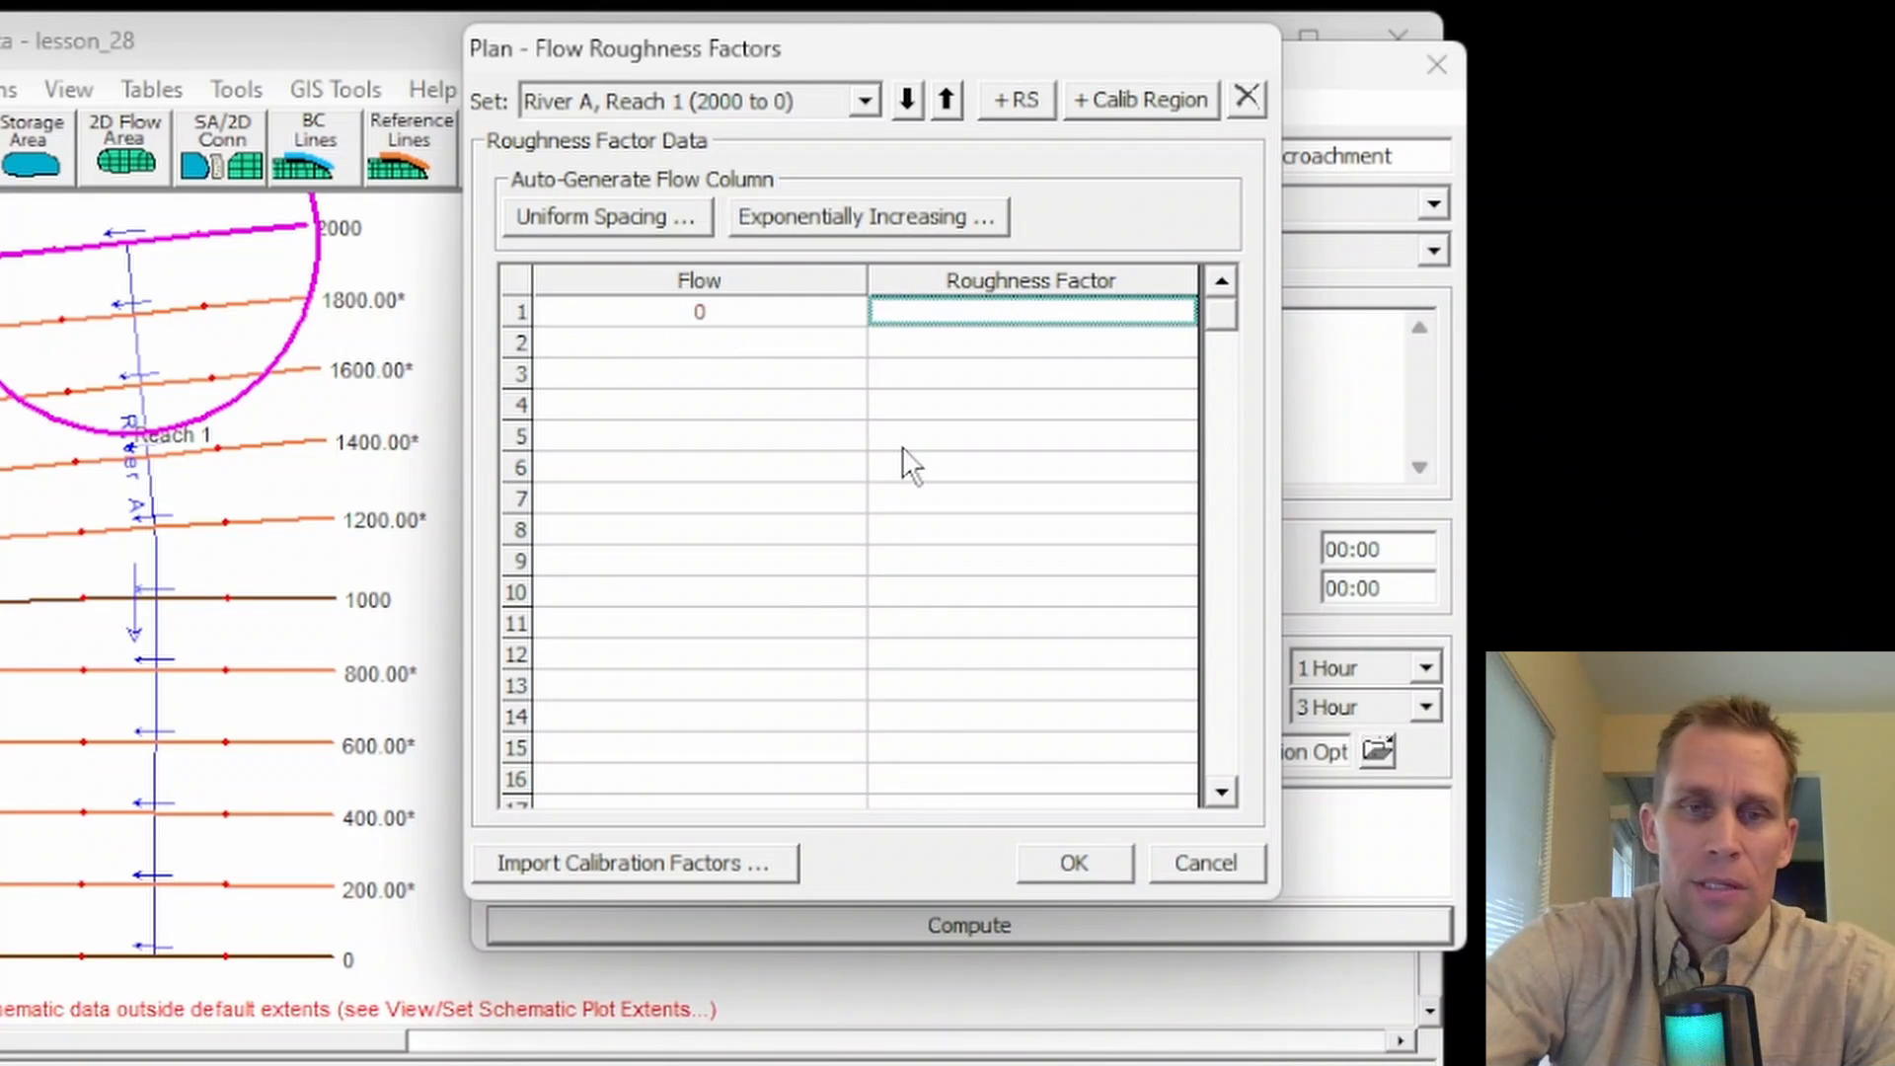
key(Tab)
text(1000)
key(Return)
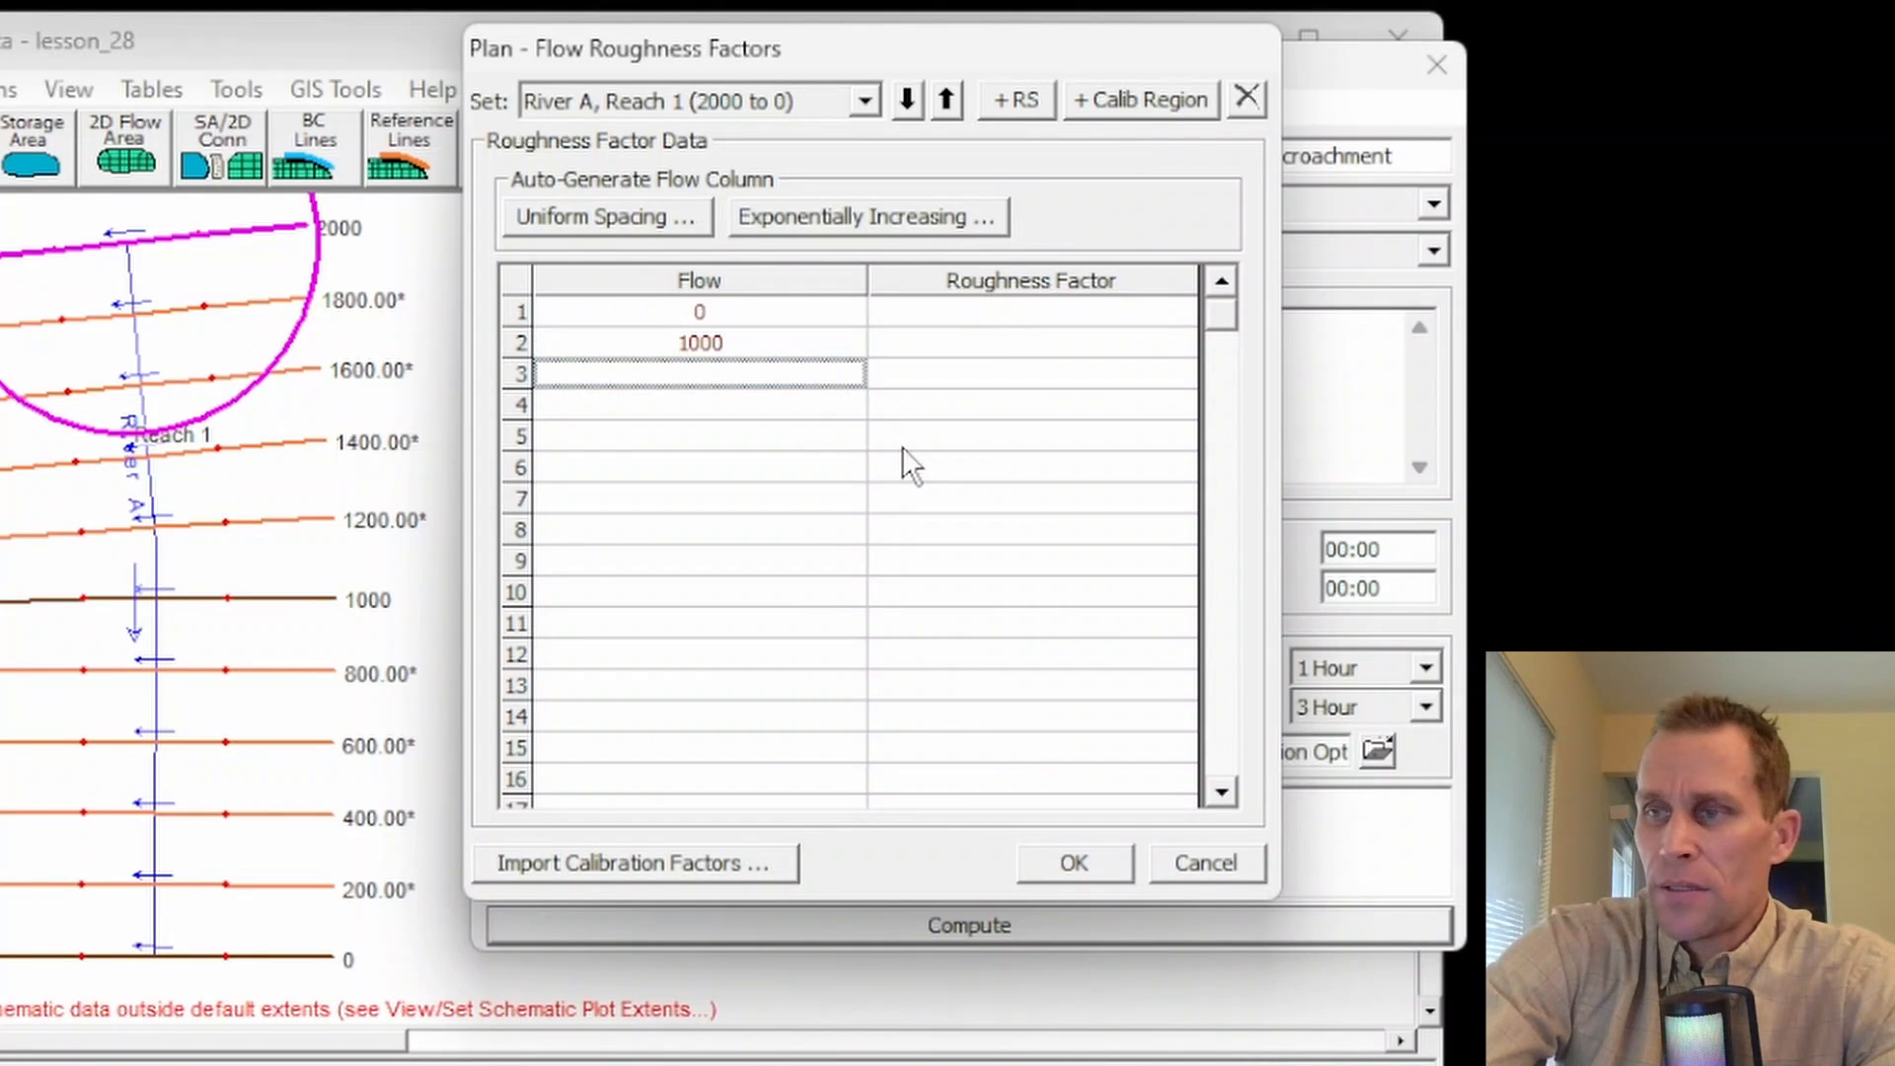
text(100000)
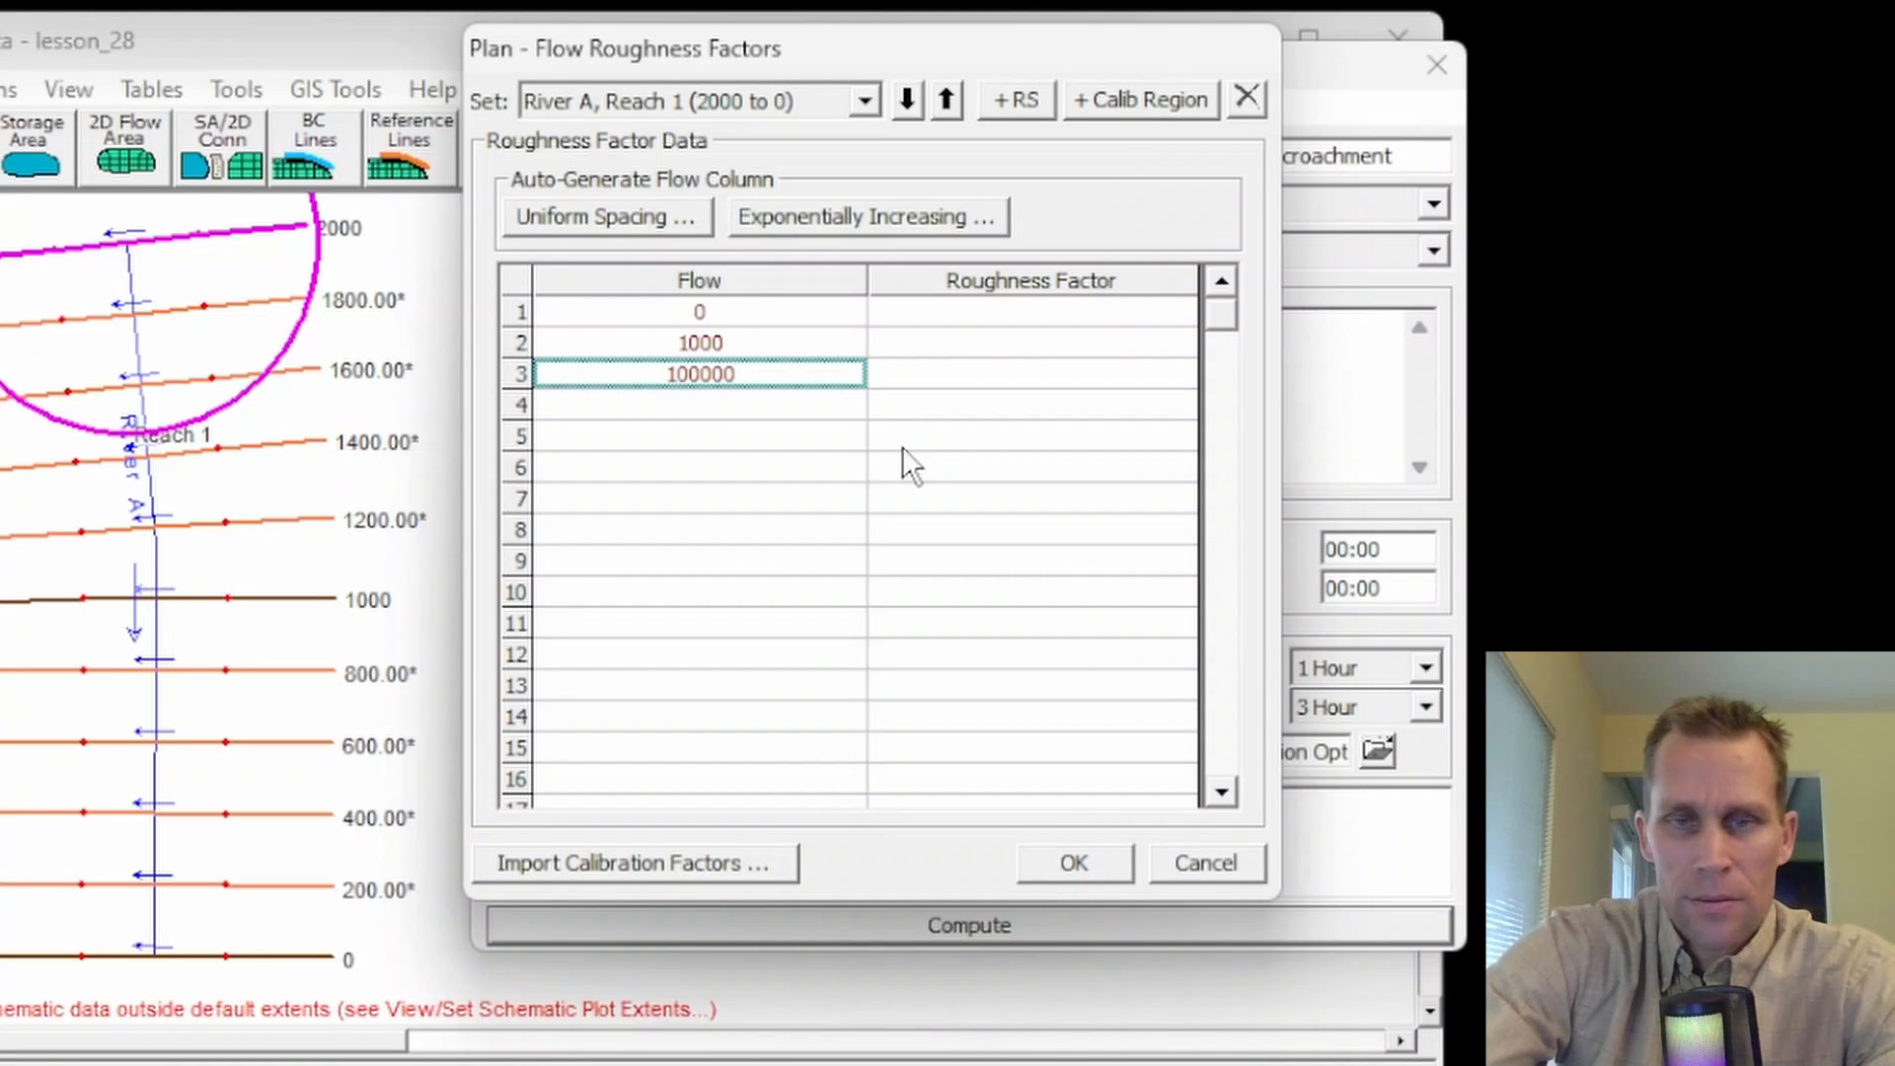
key(Return)
key(Up)
key(Up)
key(Right)
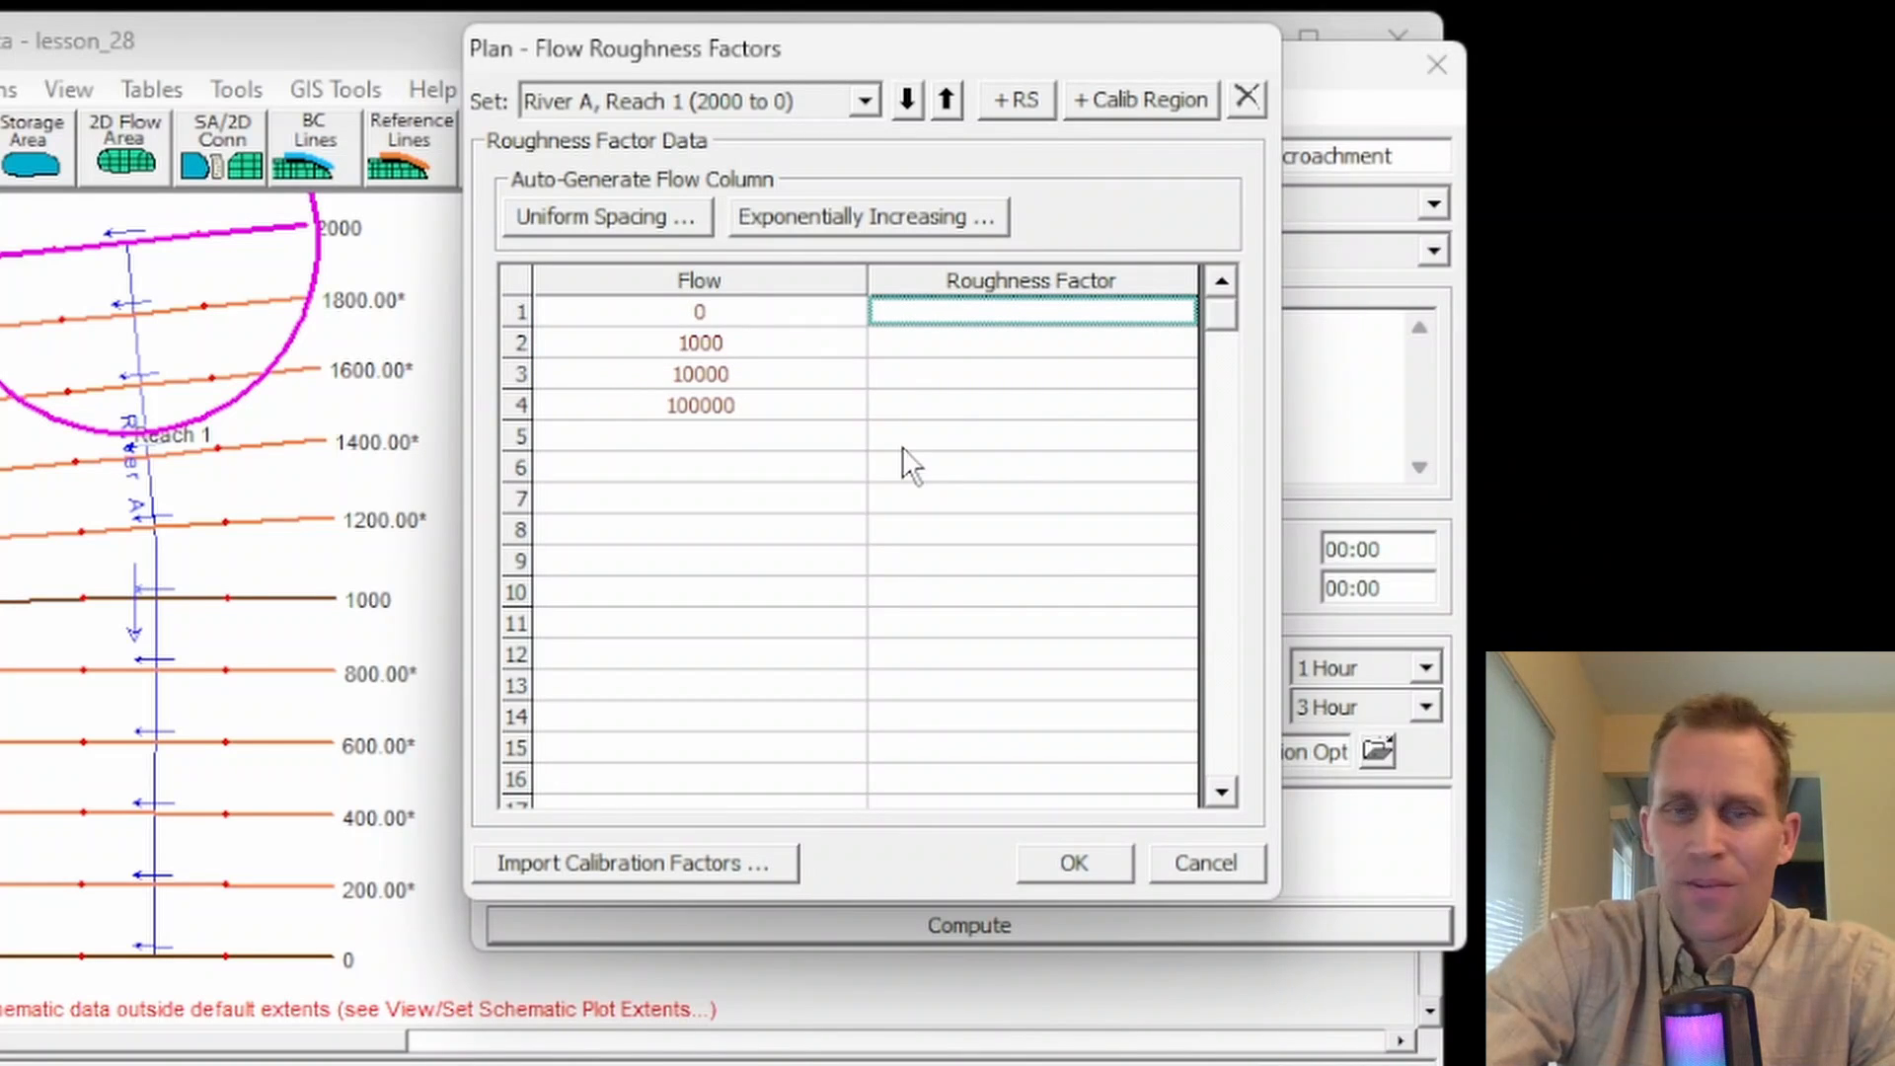
Step: Assign roughness factors 1.2, 1.1, 1 and 0.9 to the four flows in increasing flow order
text(1.2)
key(Tab)
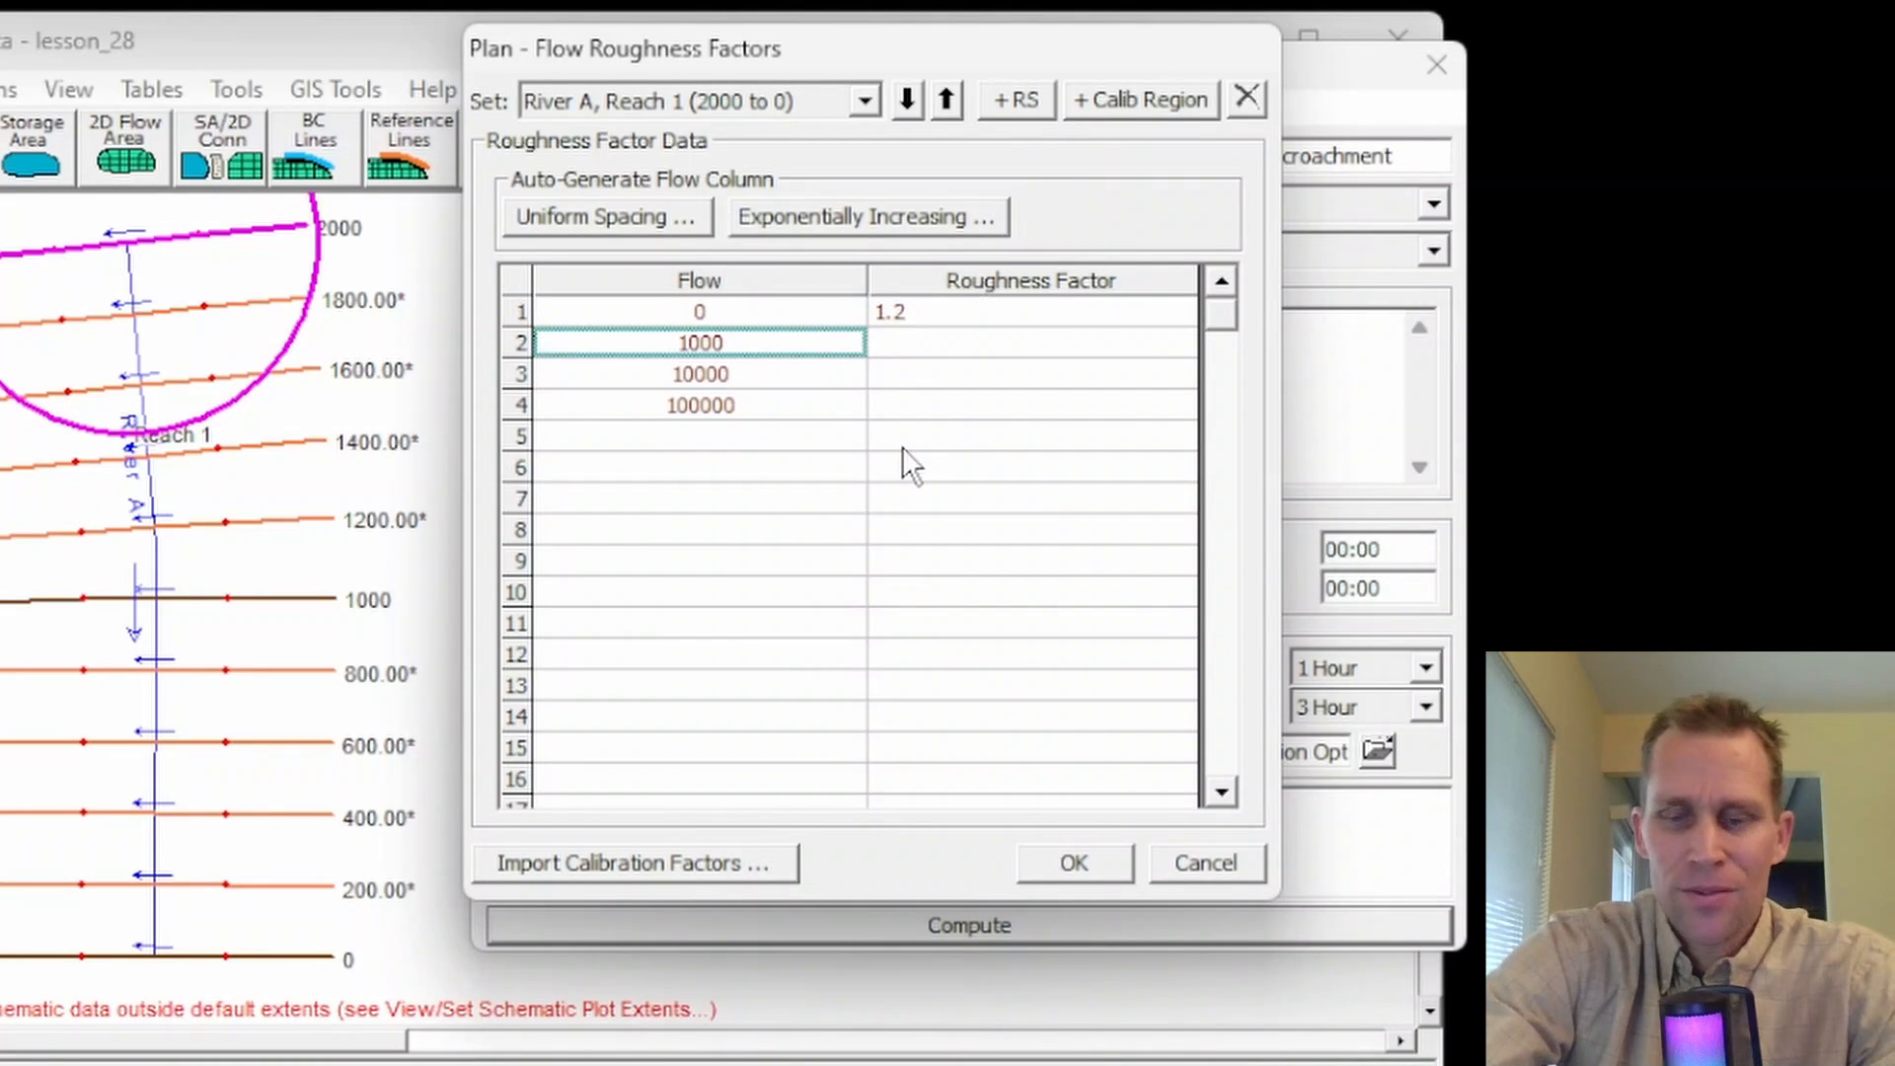
key(Tab)
text(1.1)
key(Return)
text(1)
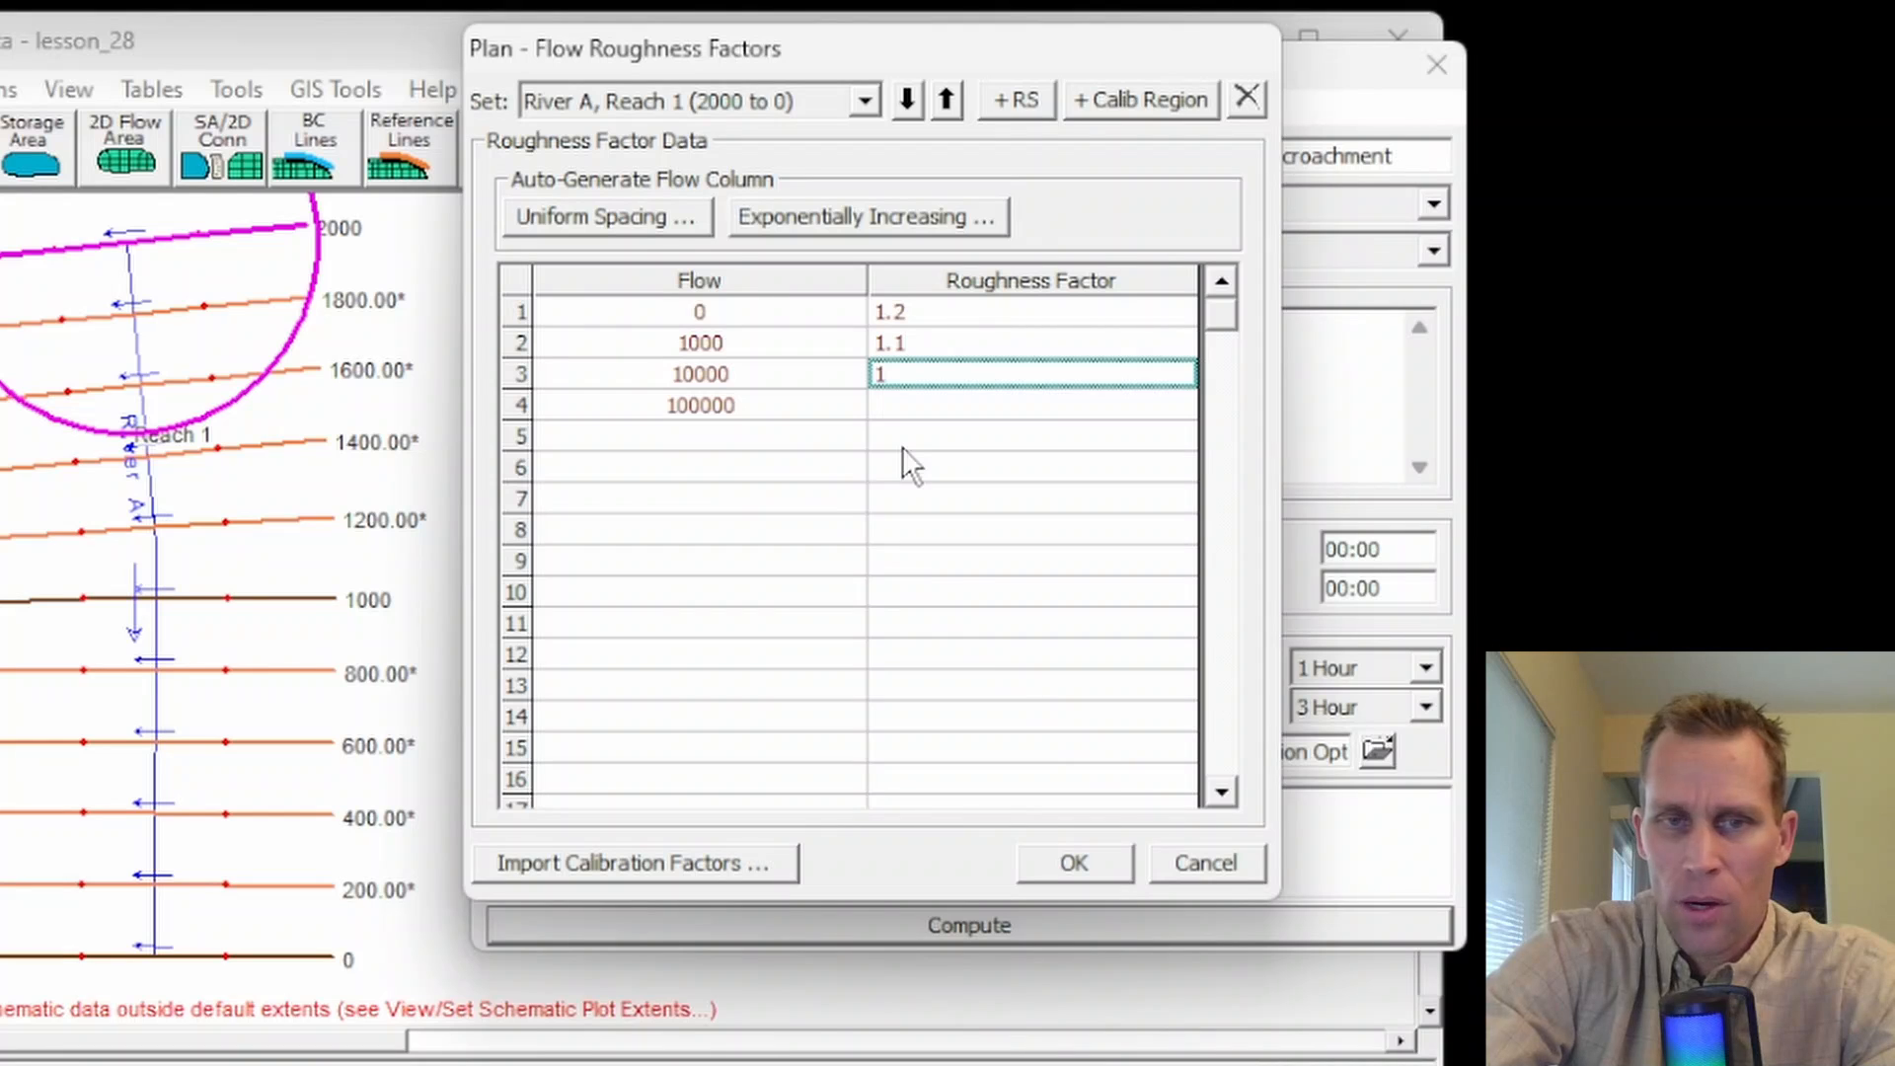
key(Return)
text(0.9)
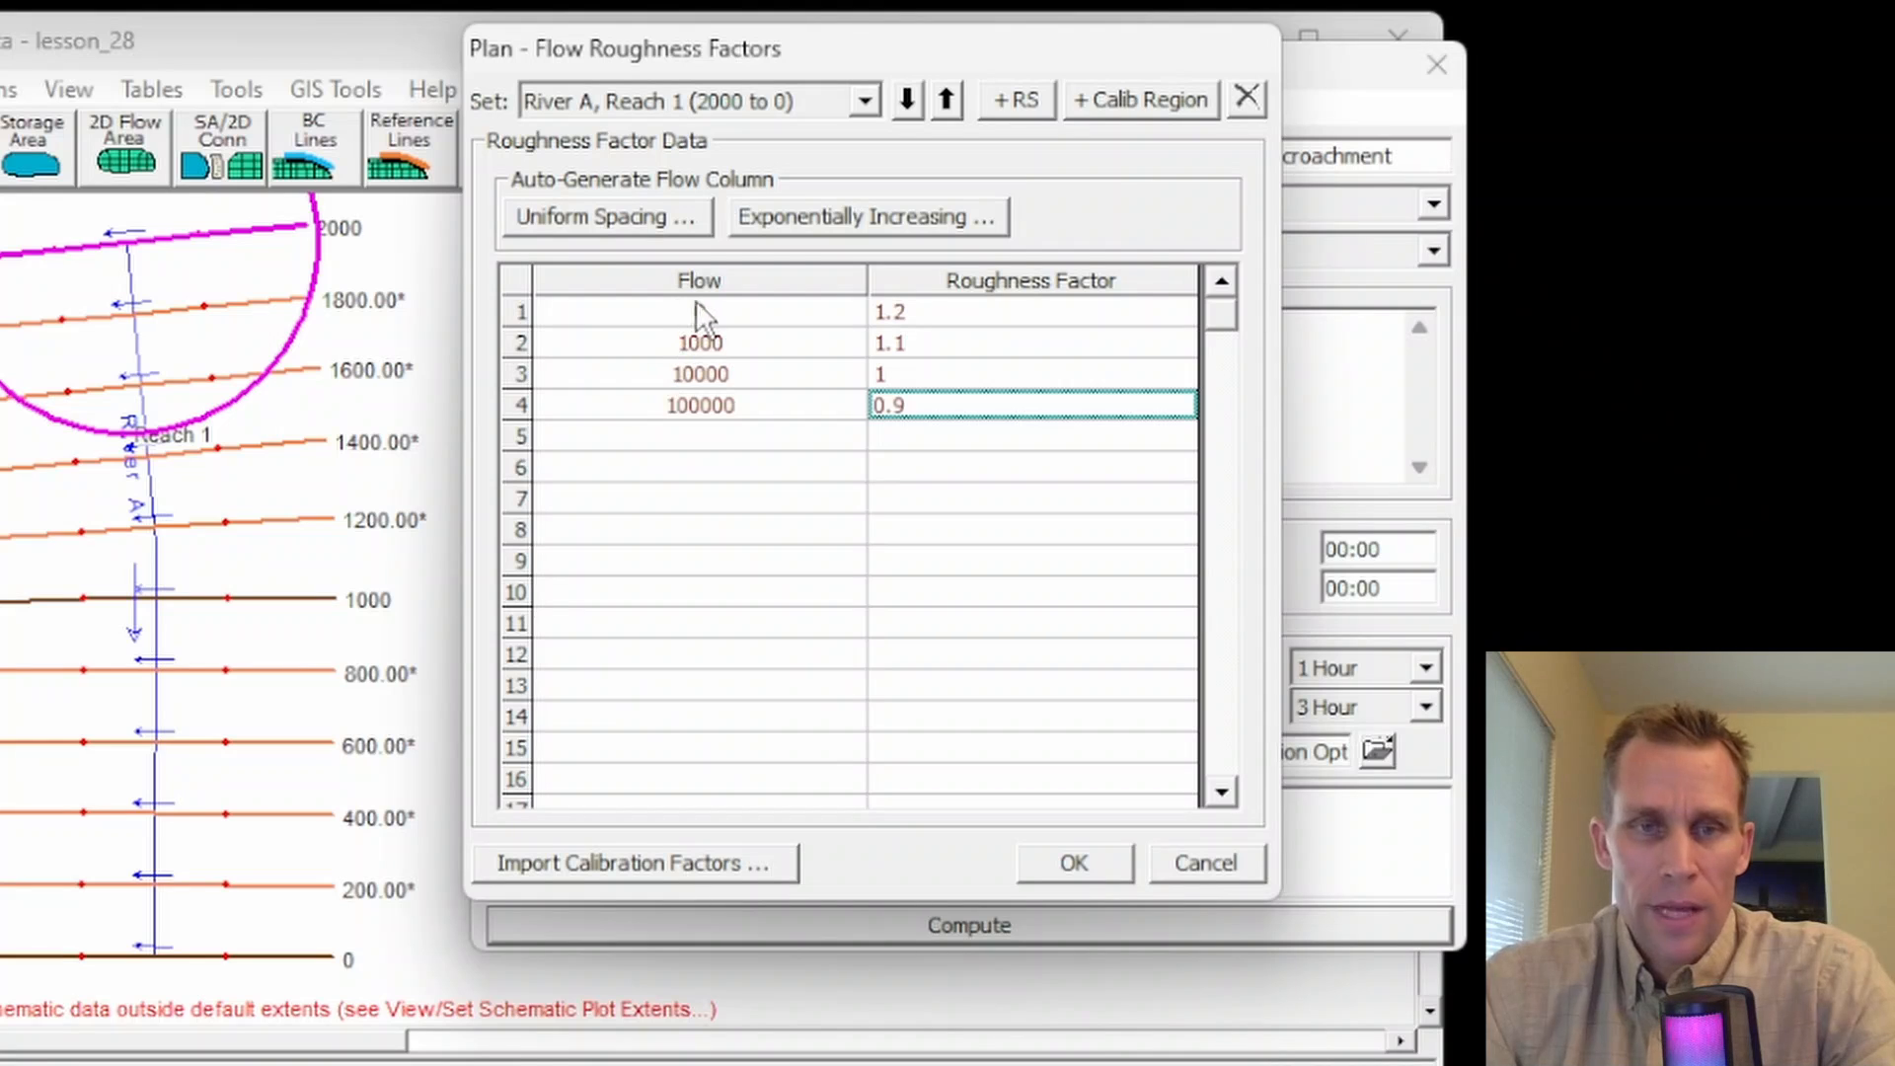
Step: Clear all manually entered flows and roughness factors from the table
key(Up)
key(Up)
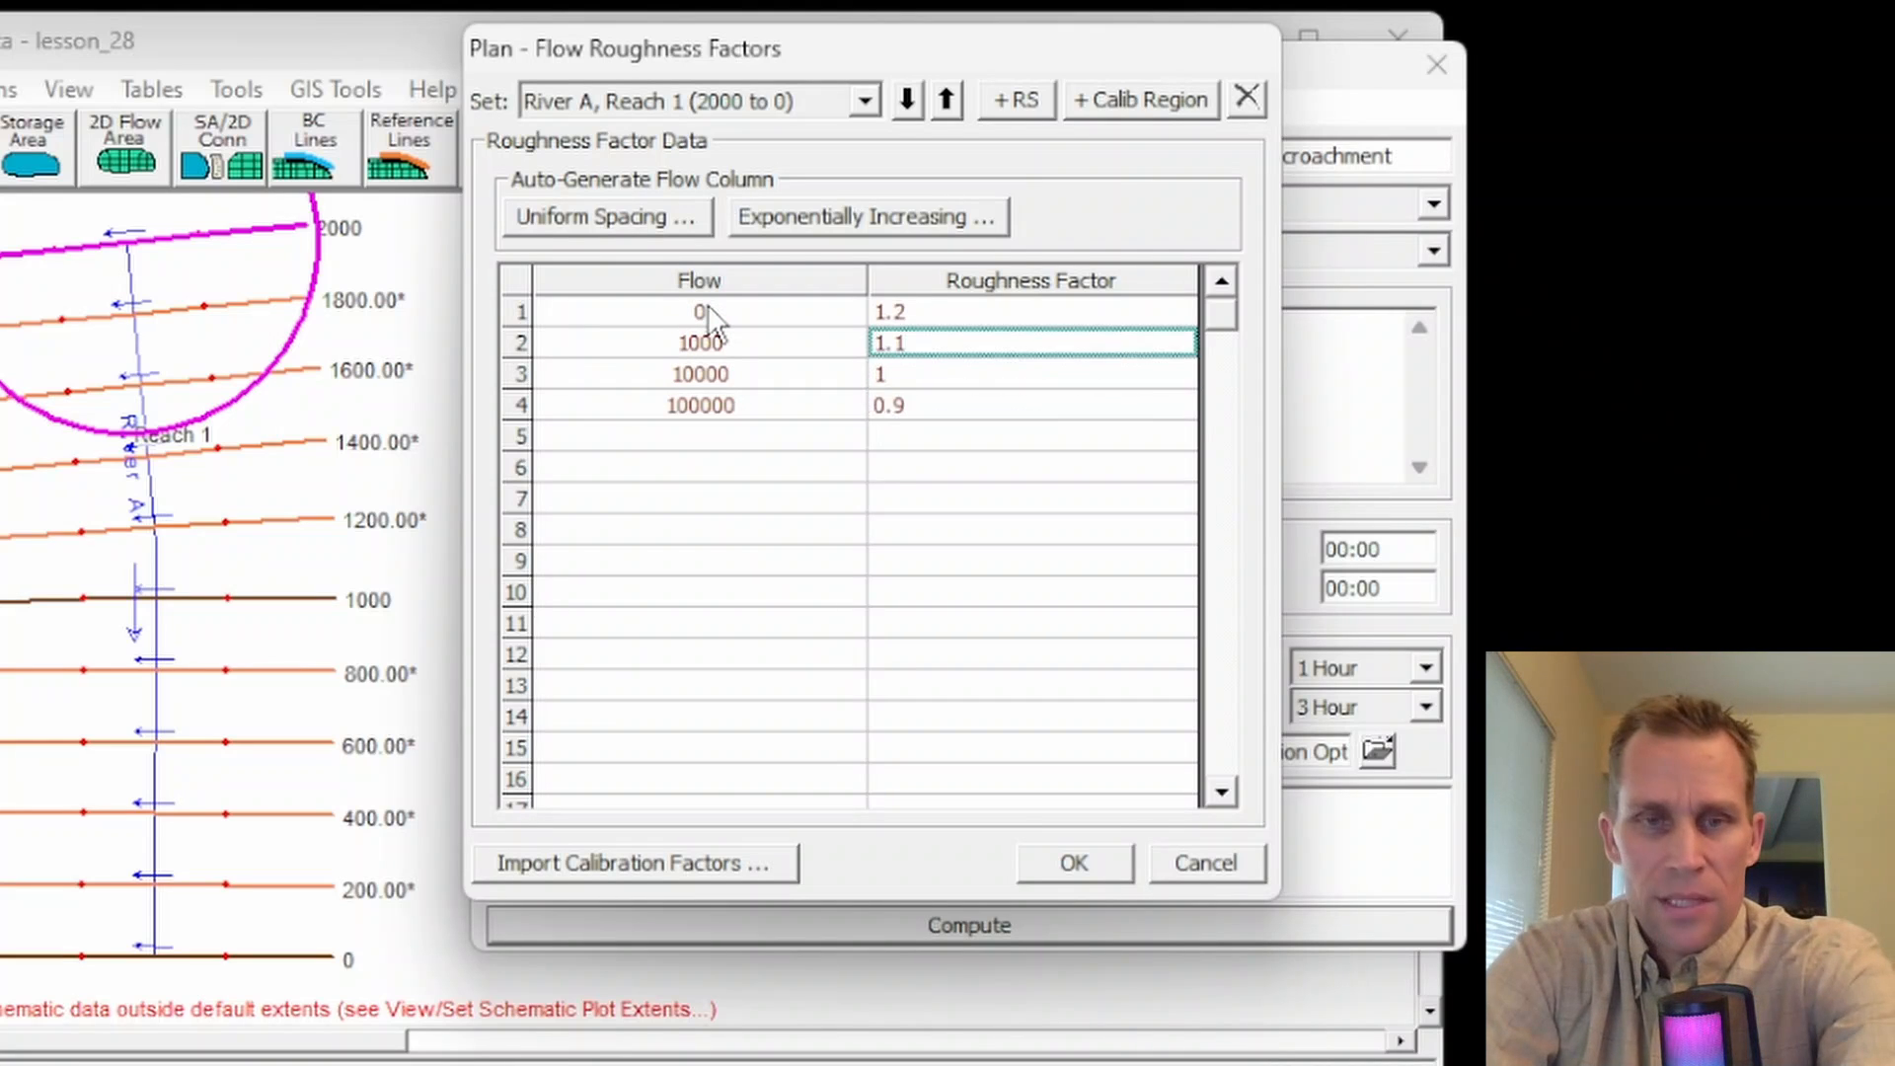
key(Up)
key(Delete)
key(Down)
key(Delete)
key(Down)
key(Delete)
key(Down)
key(Delete)
key(Left)
key(Delete)
key(Up)
key(Delete)
key(Up)
key(Delete)
key(Up)
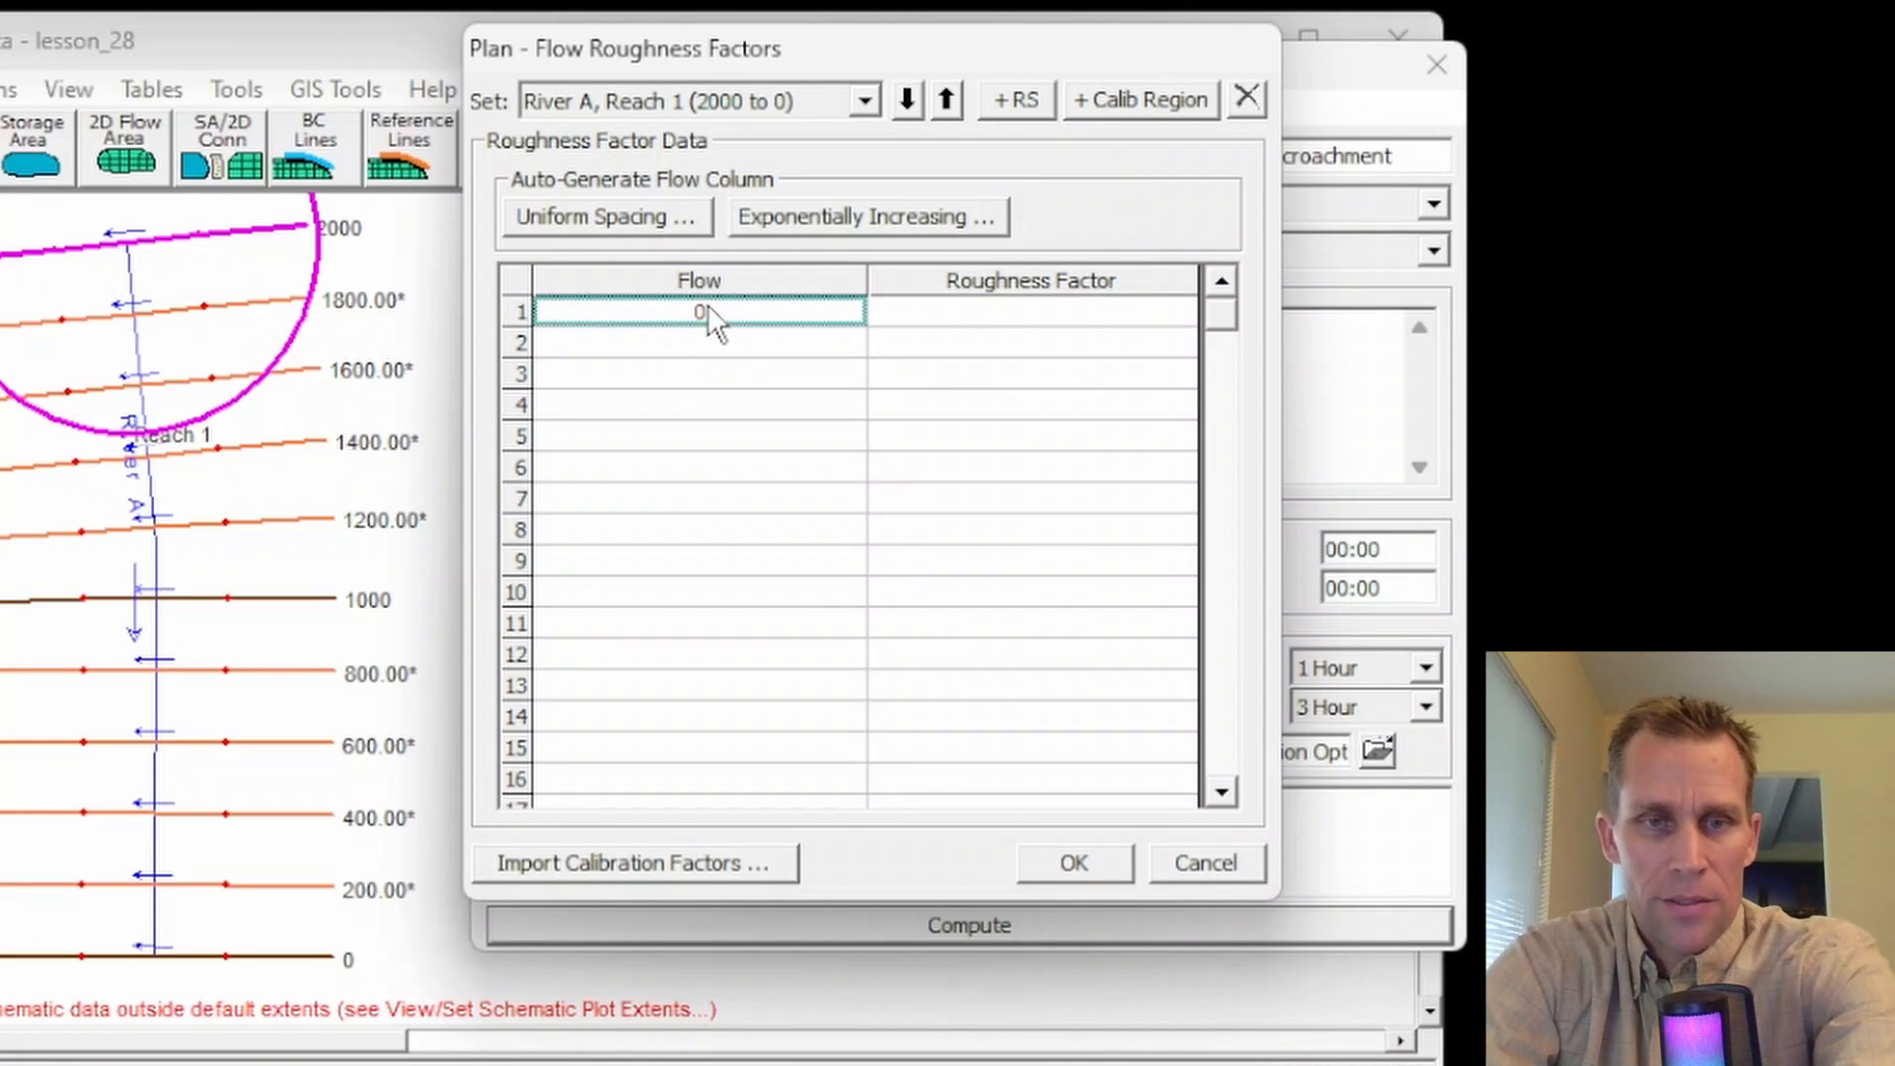
key(Delete)
key(Down)
key(Up)
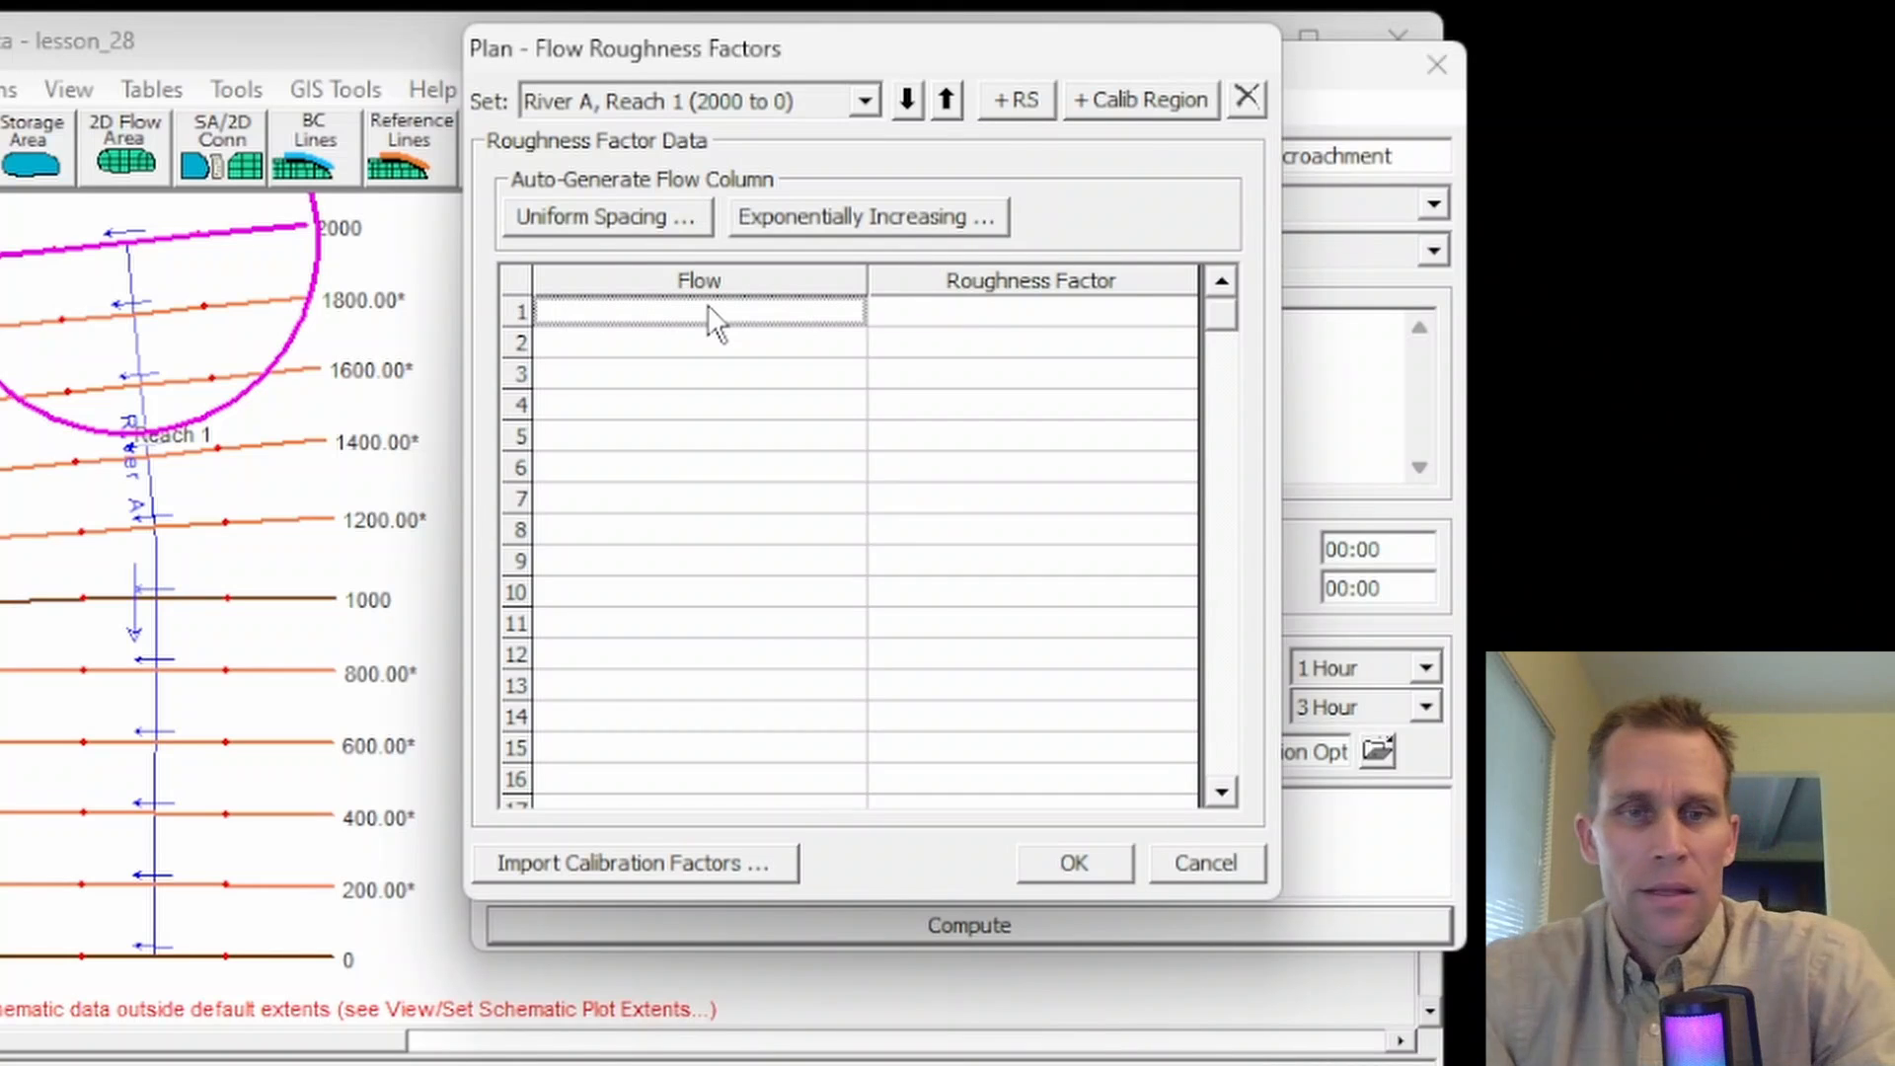
Step: Generate four uniformly spaced flows starting at 0 with an increase of 1000, and review the resulting flow column
click(608, 211)
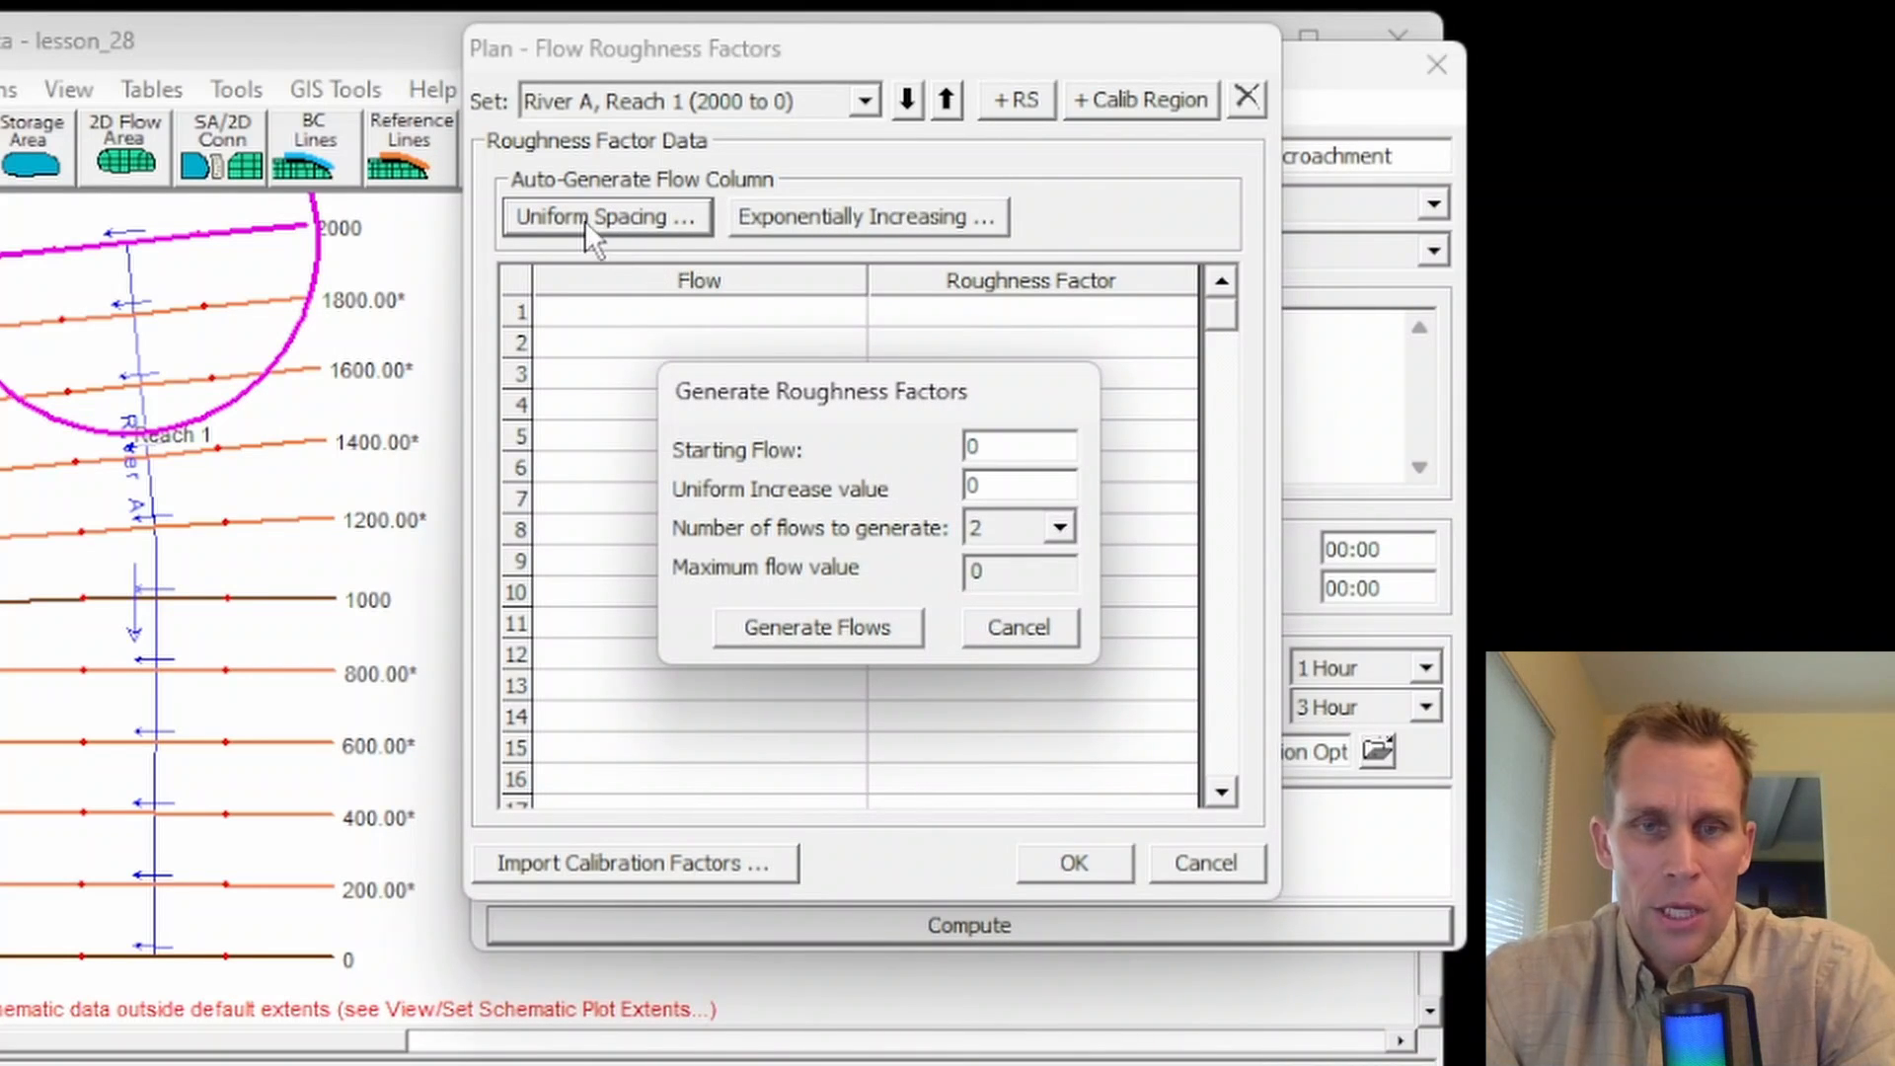
click(989, 448)
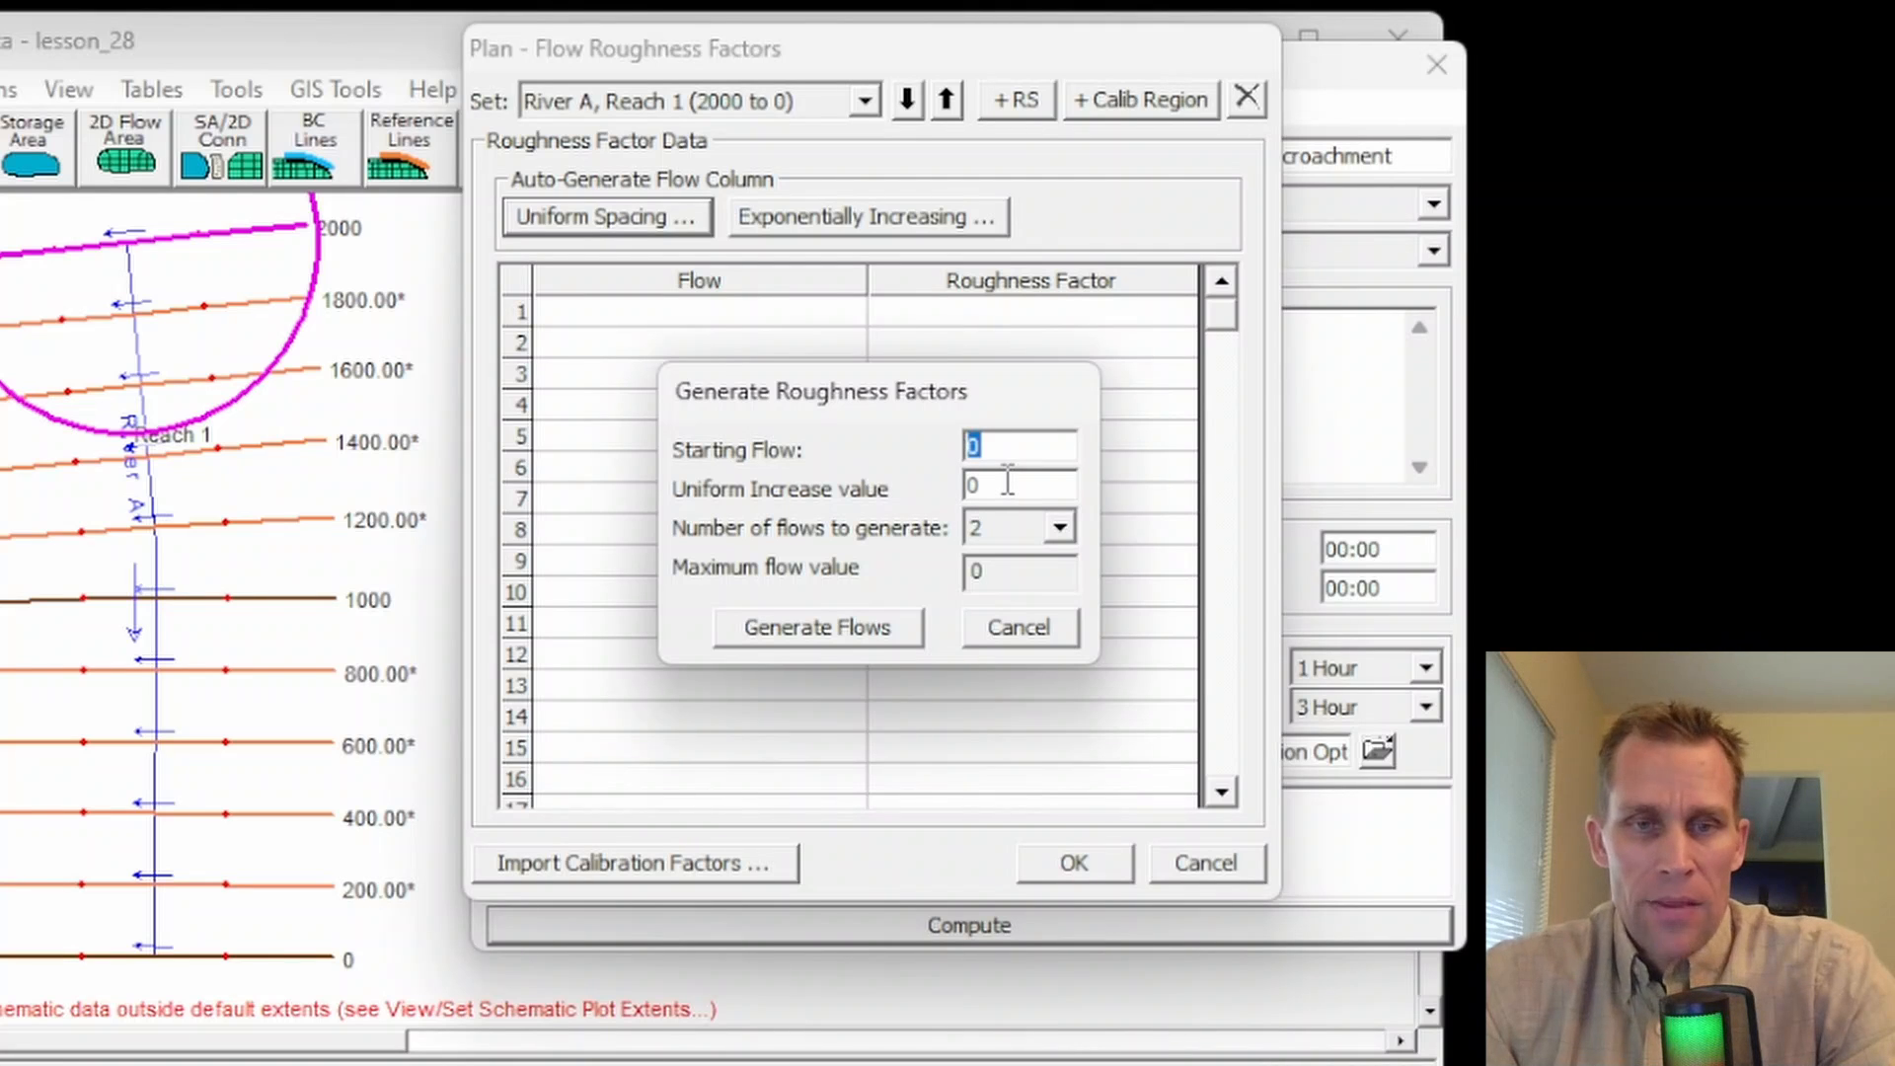
key(Tab)
text(1000)
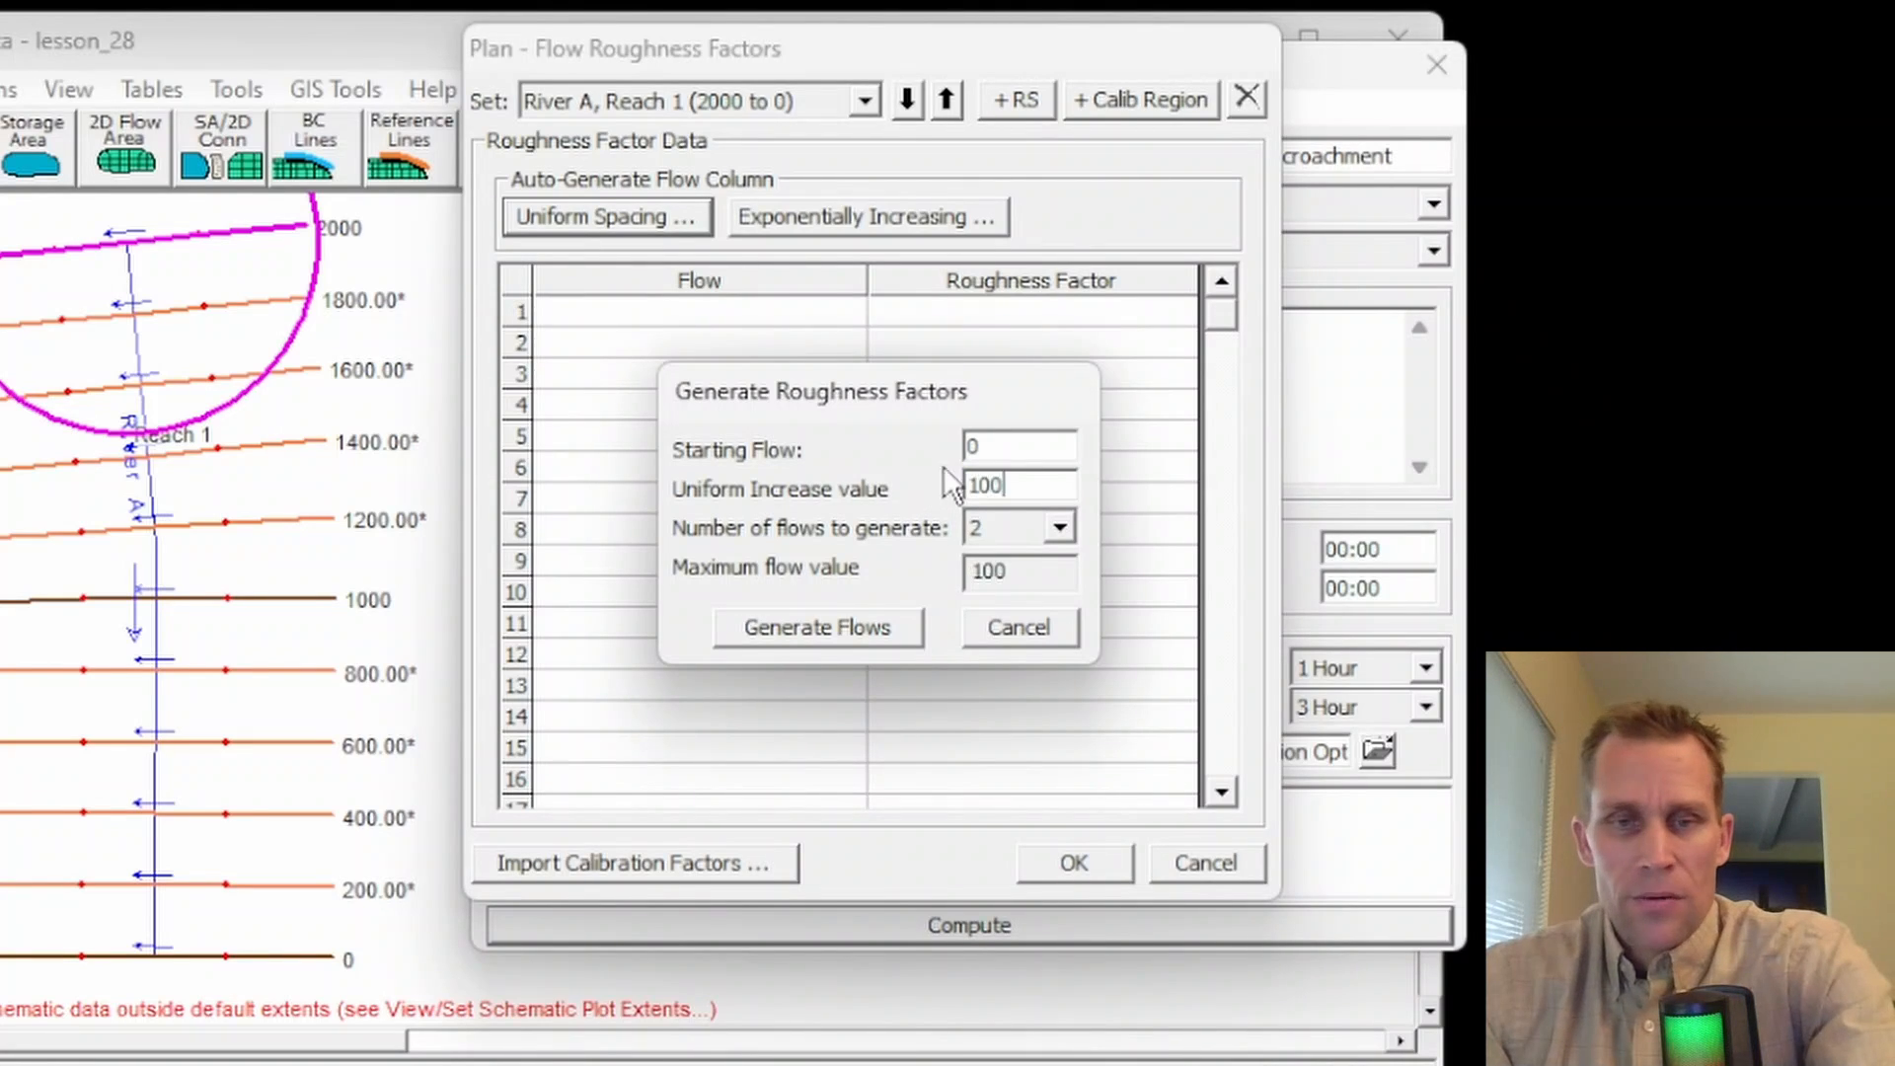
click(1066, 535)
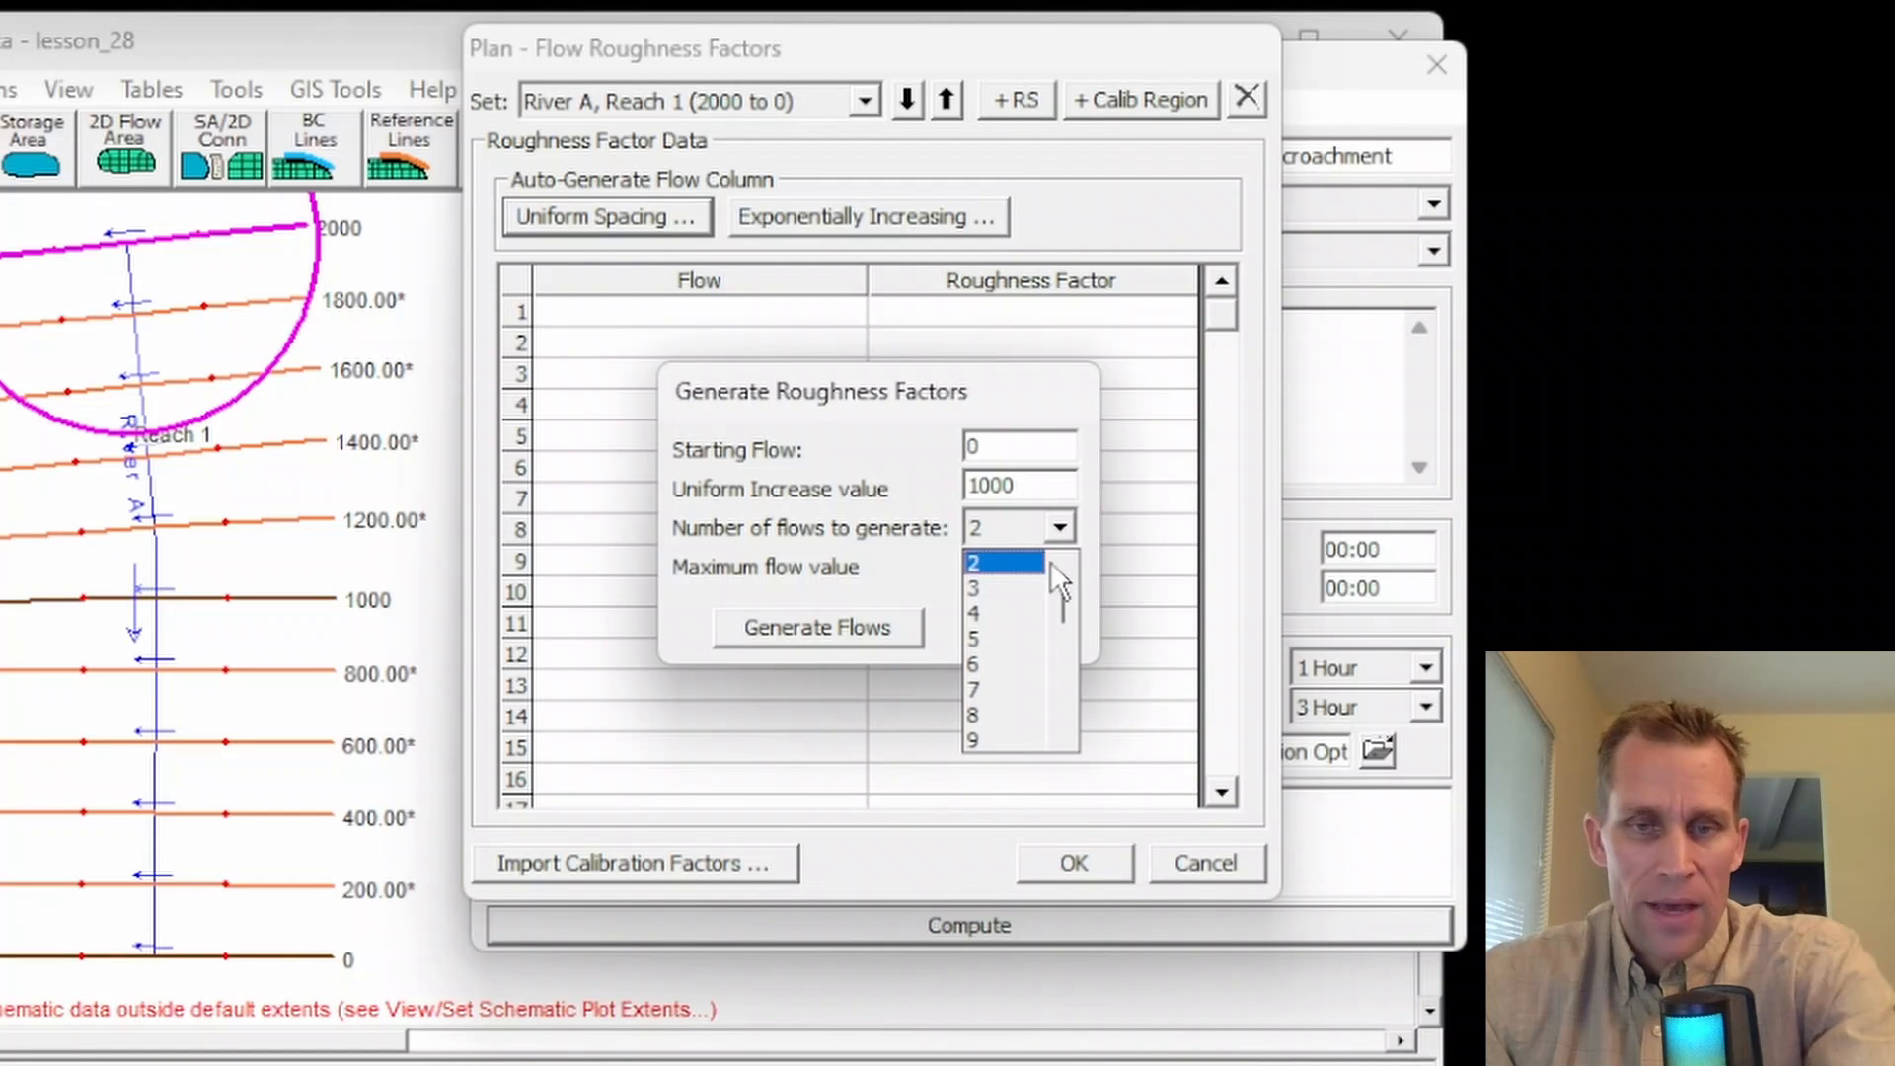
click(1001, 613)
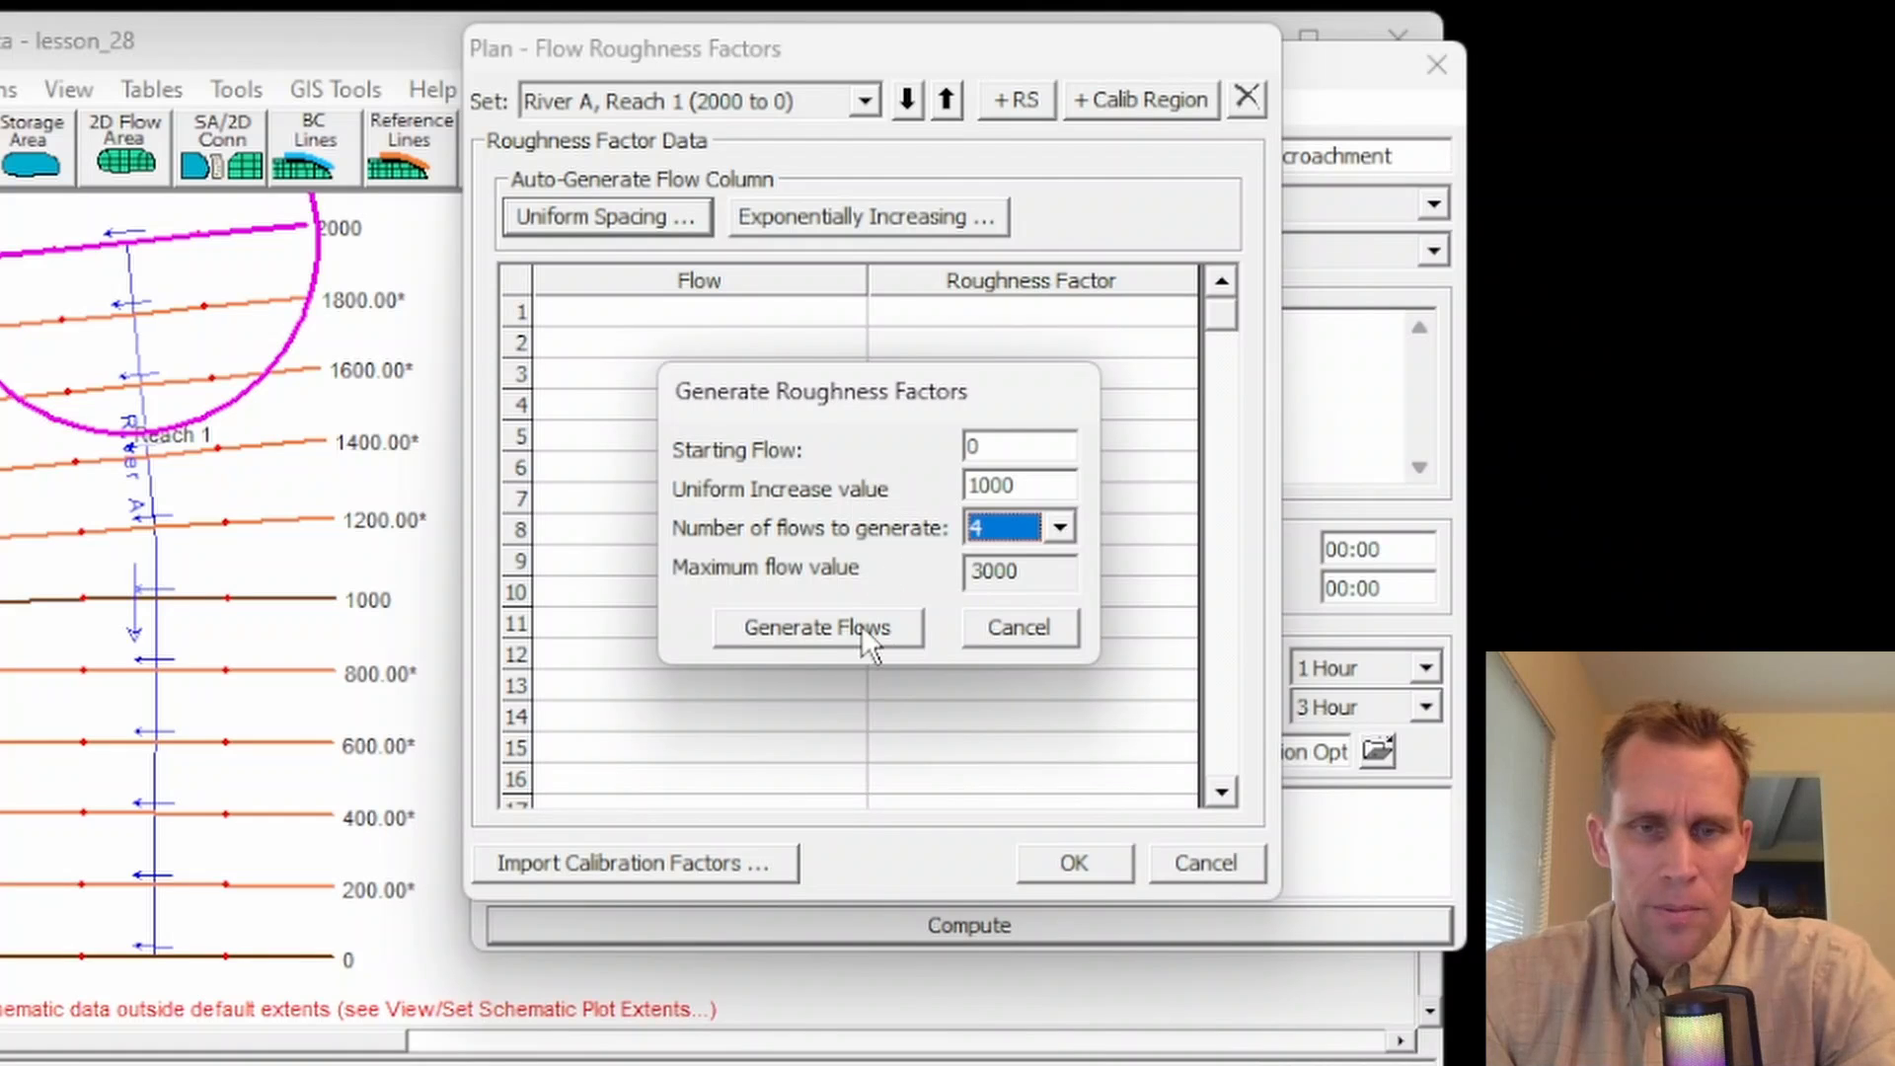
click(814, 630)
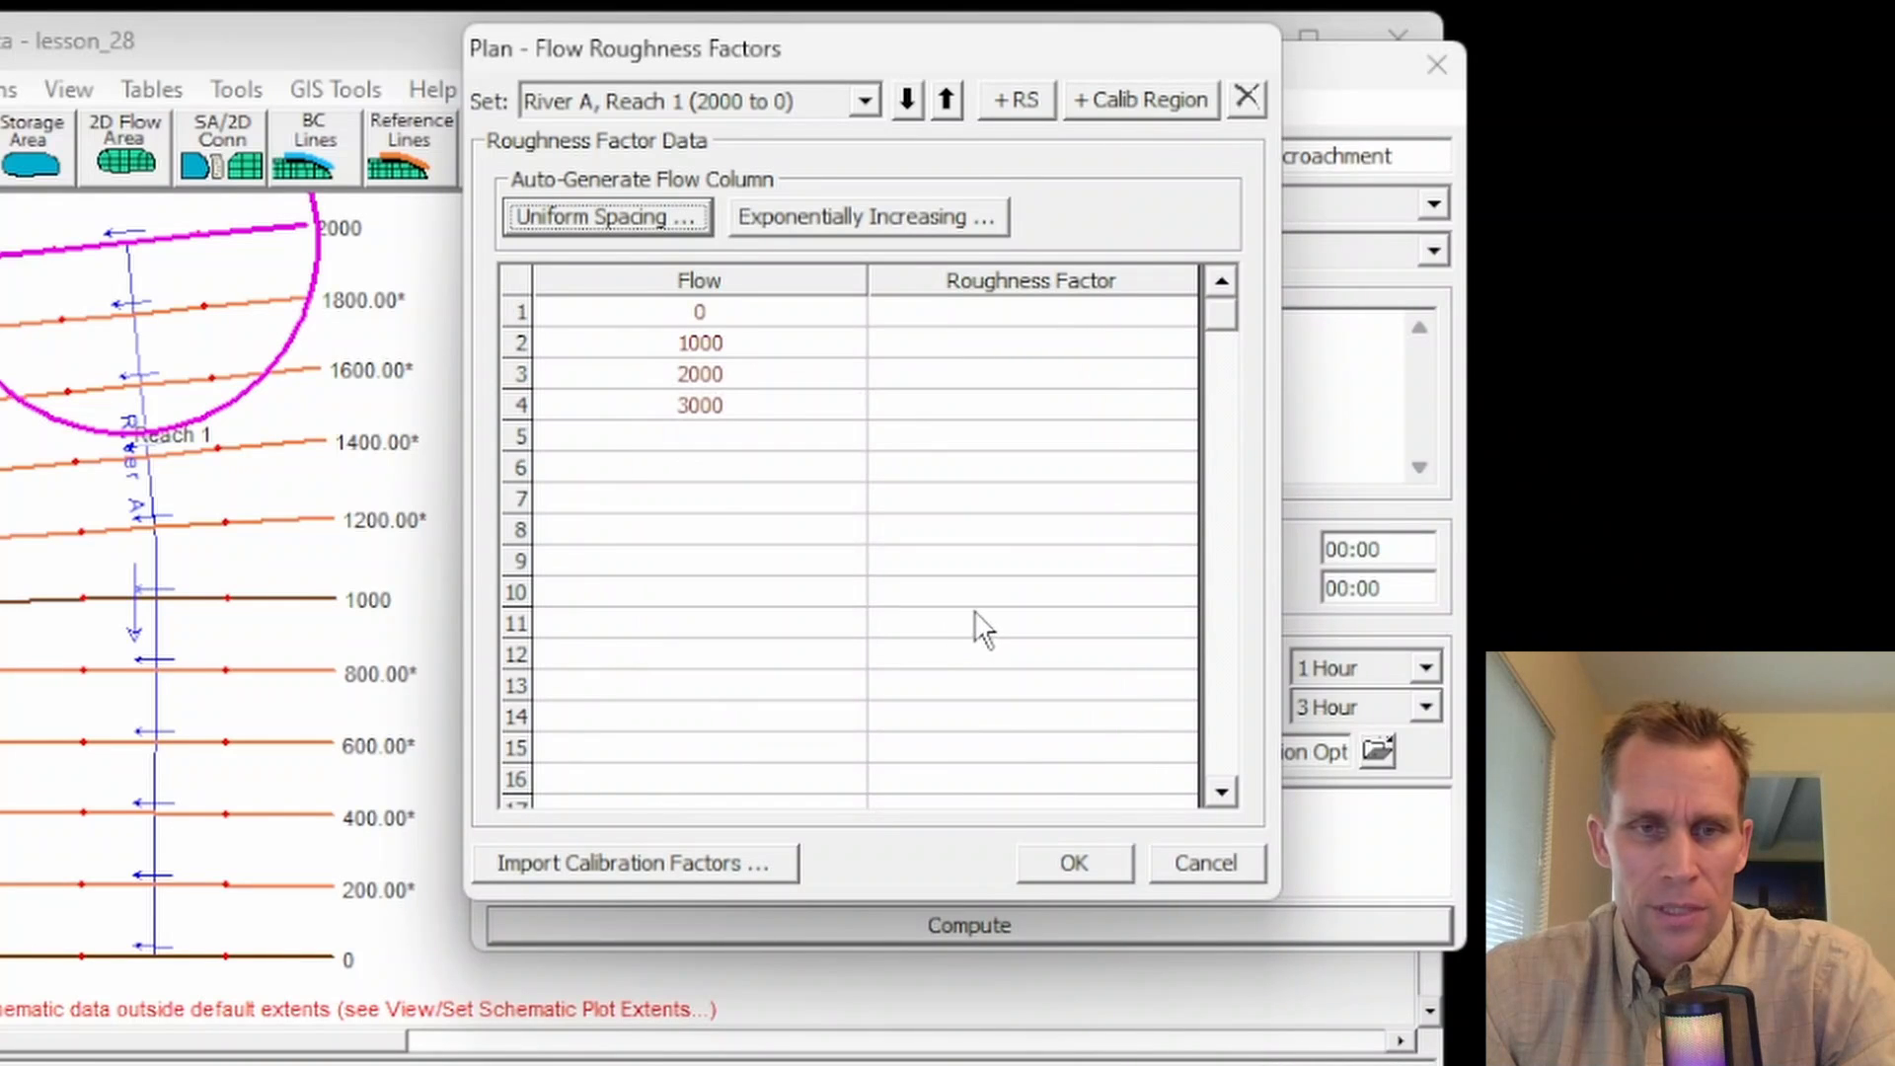
click(713, 314)
click(719, 341)
click(725, 369)
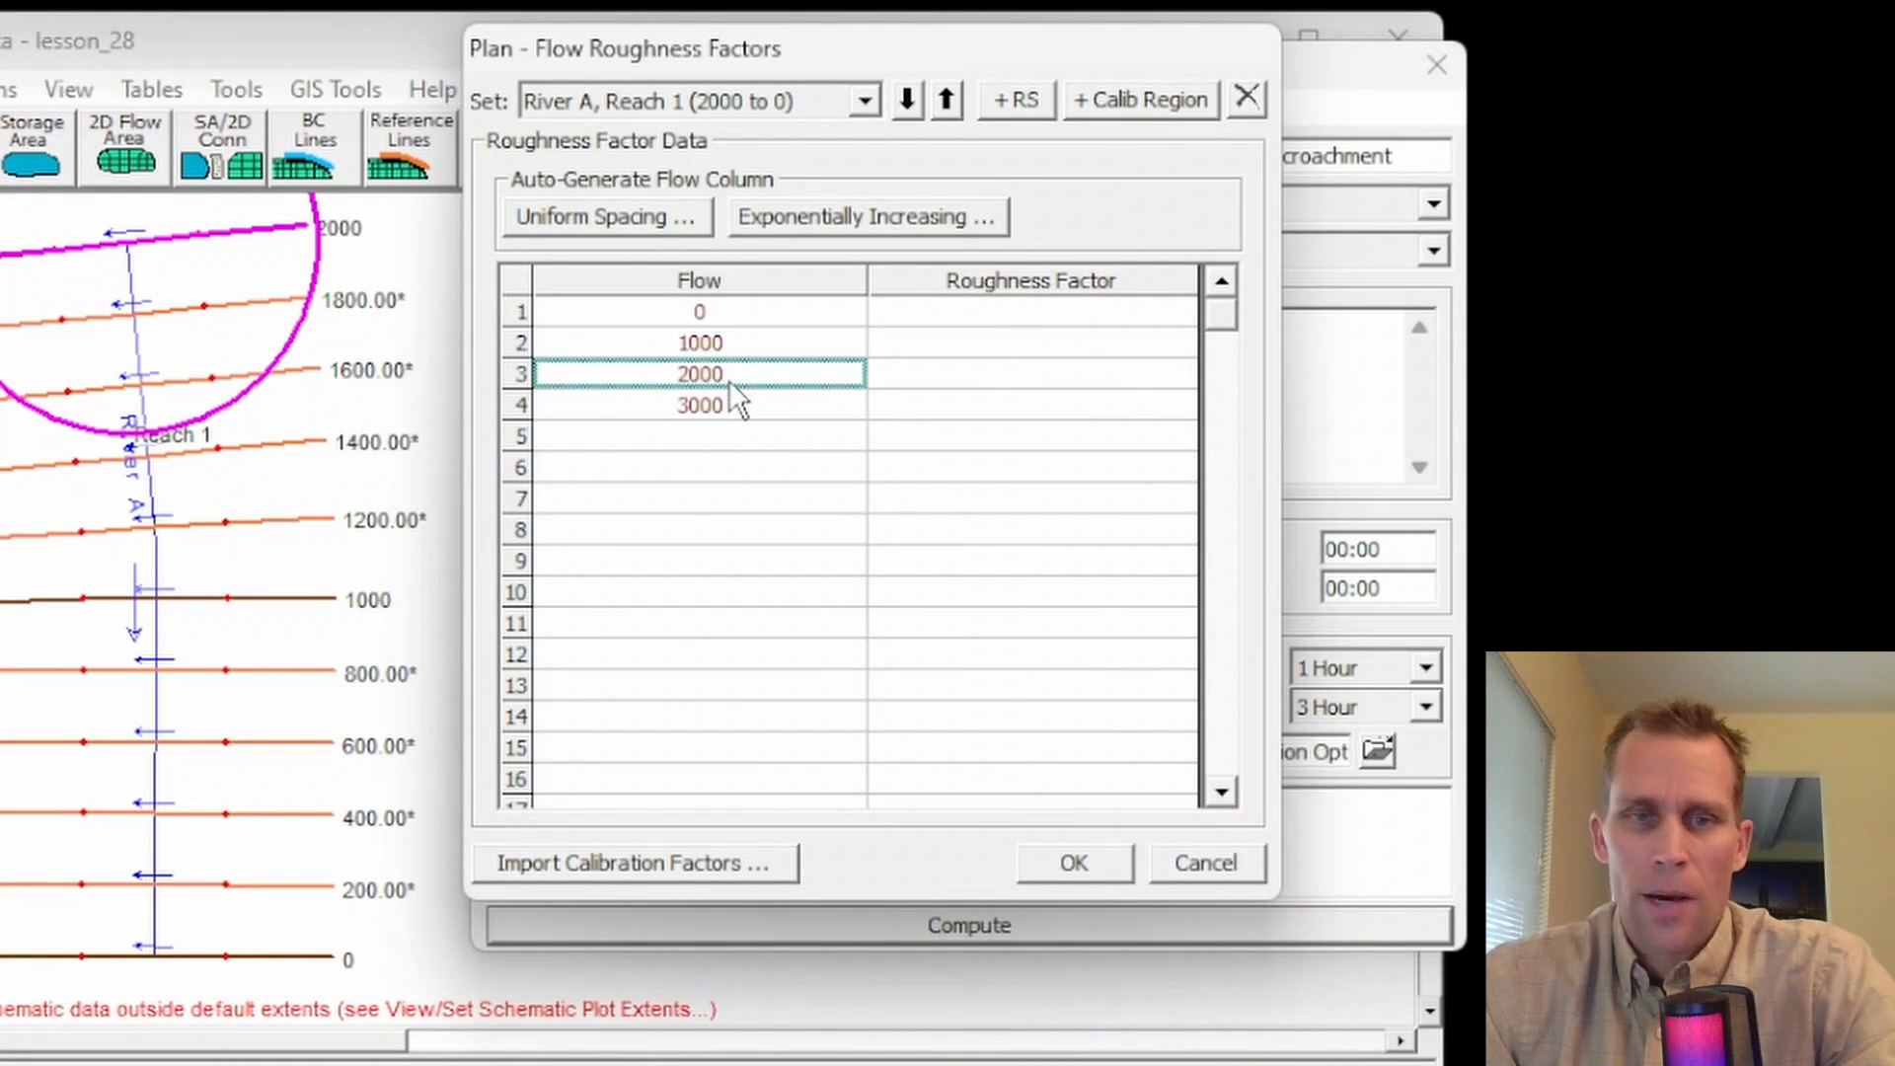
click(725, 397)
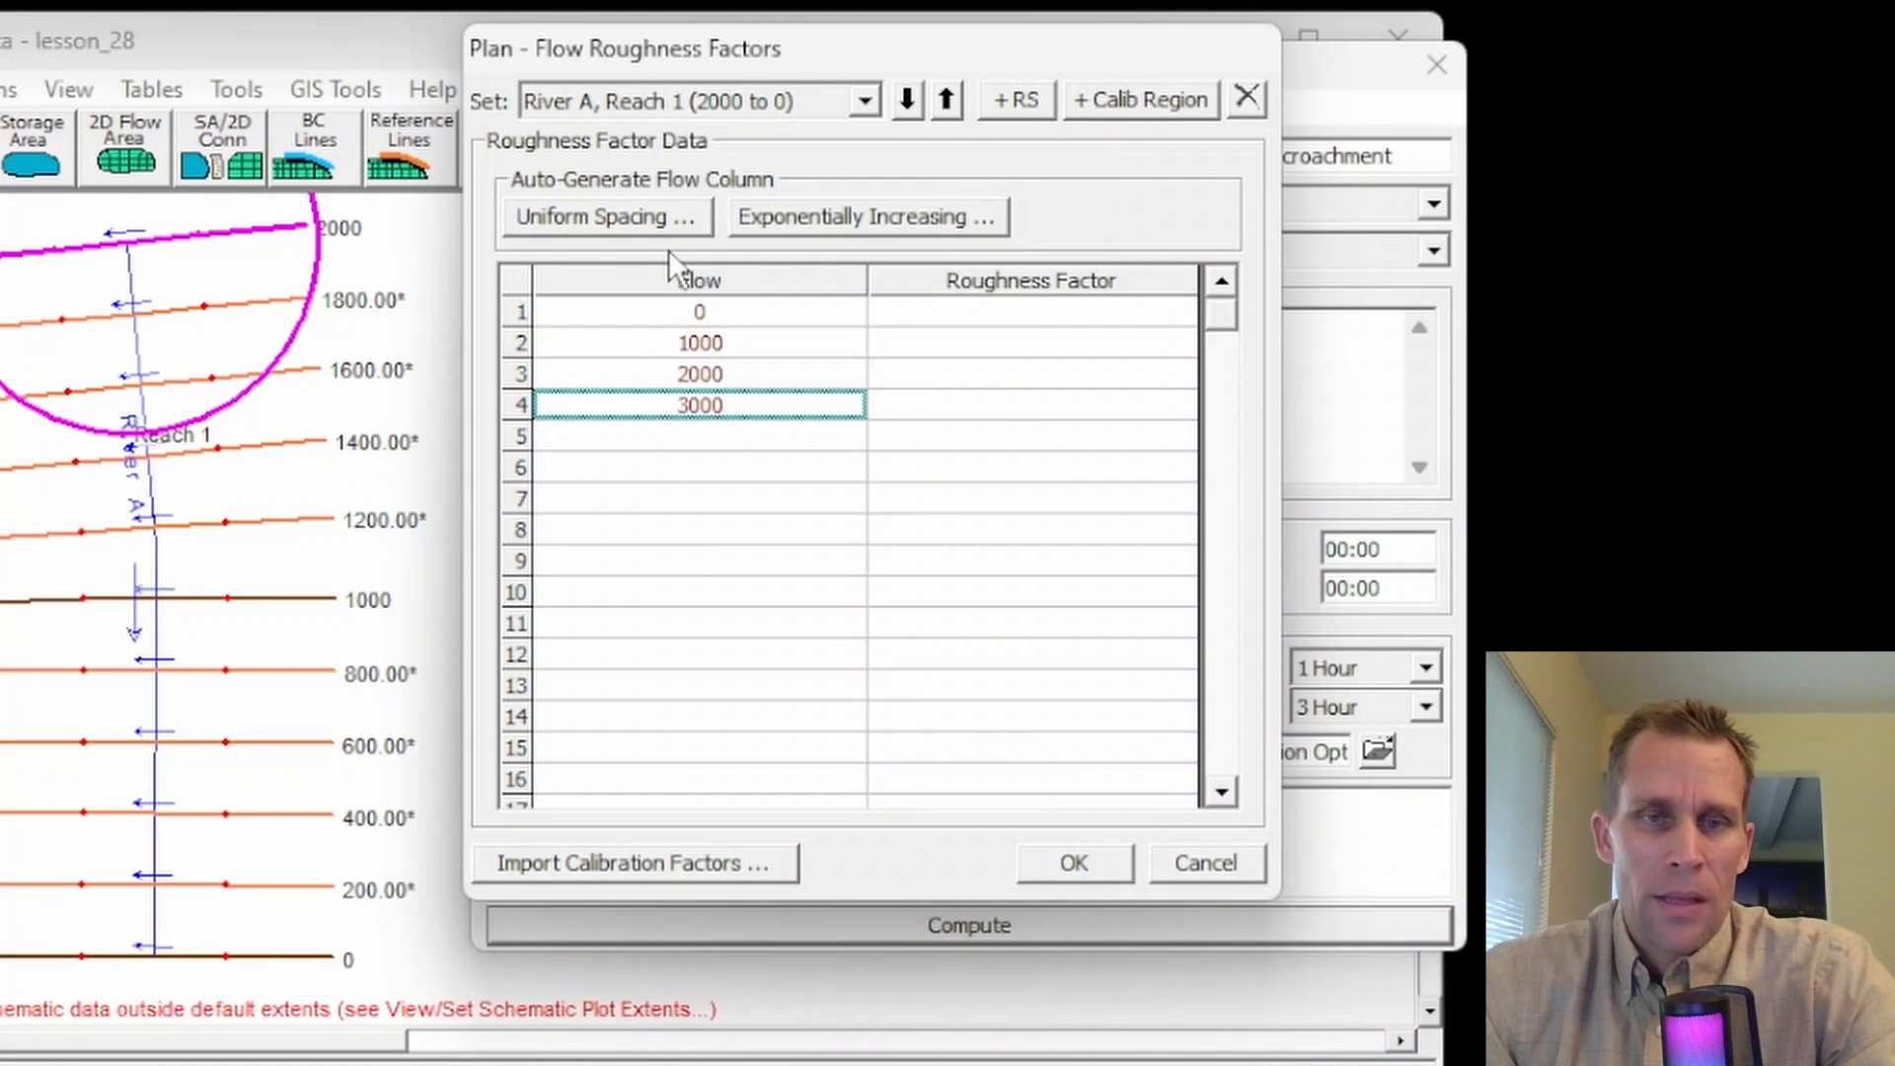
Step: Delete the uniformly spaced flows from the flow column
click(696, 311)
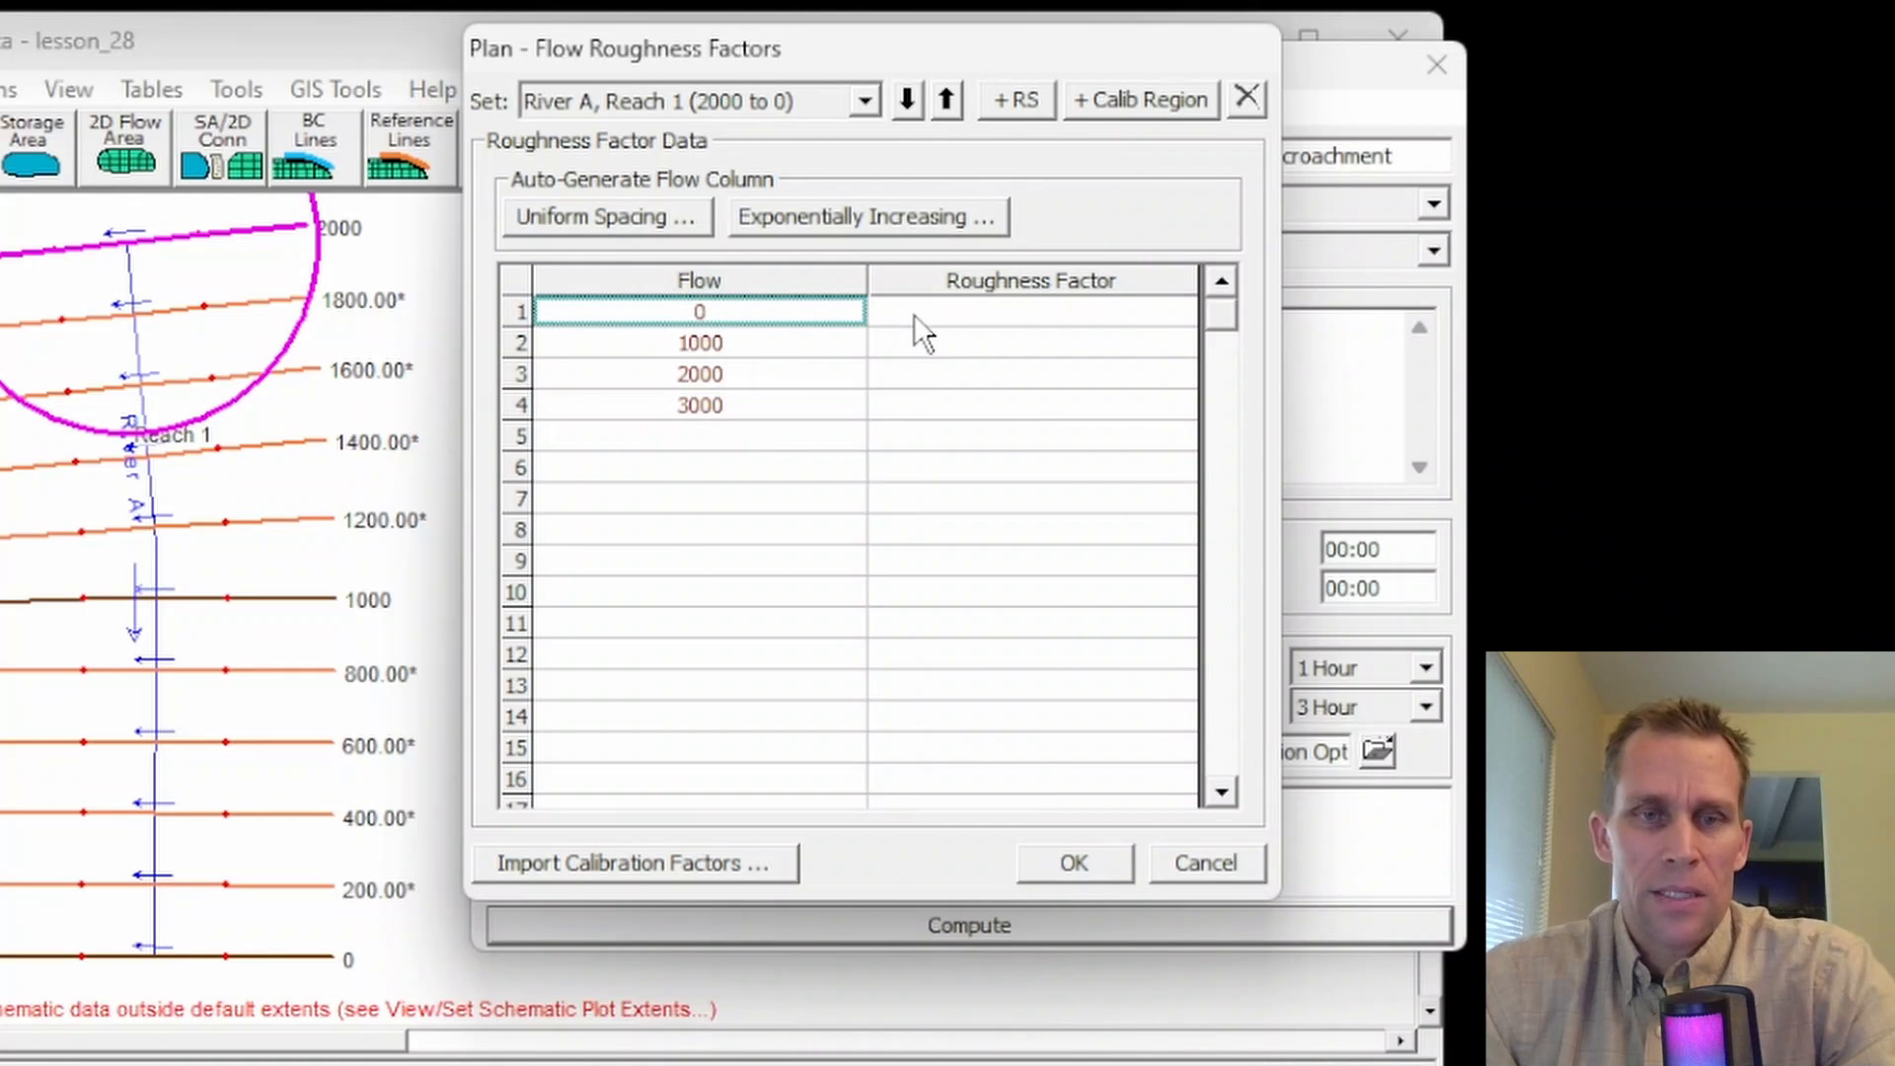
key(Delete)
key(Down)
key(Delete)
key(Down)
key(Delete)
key(Down)
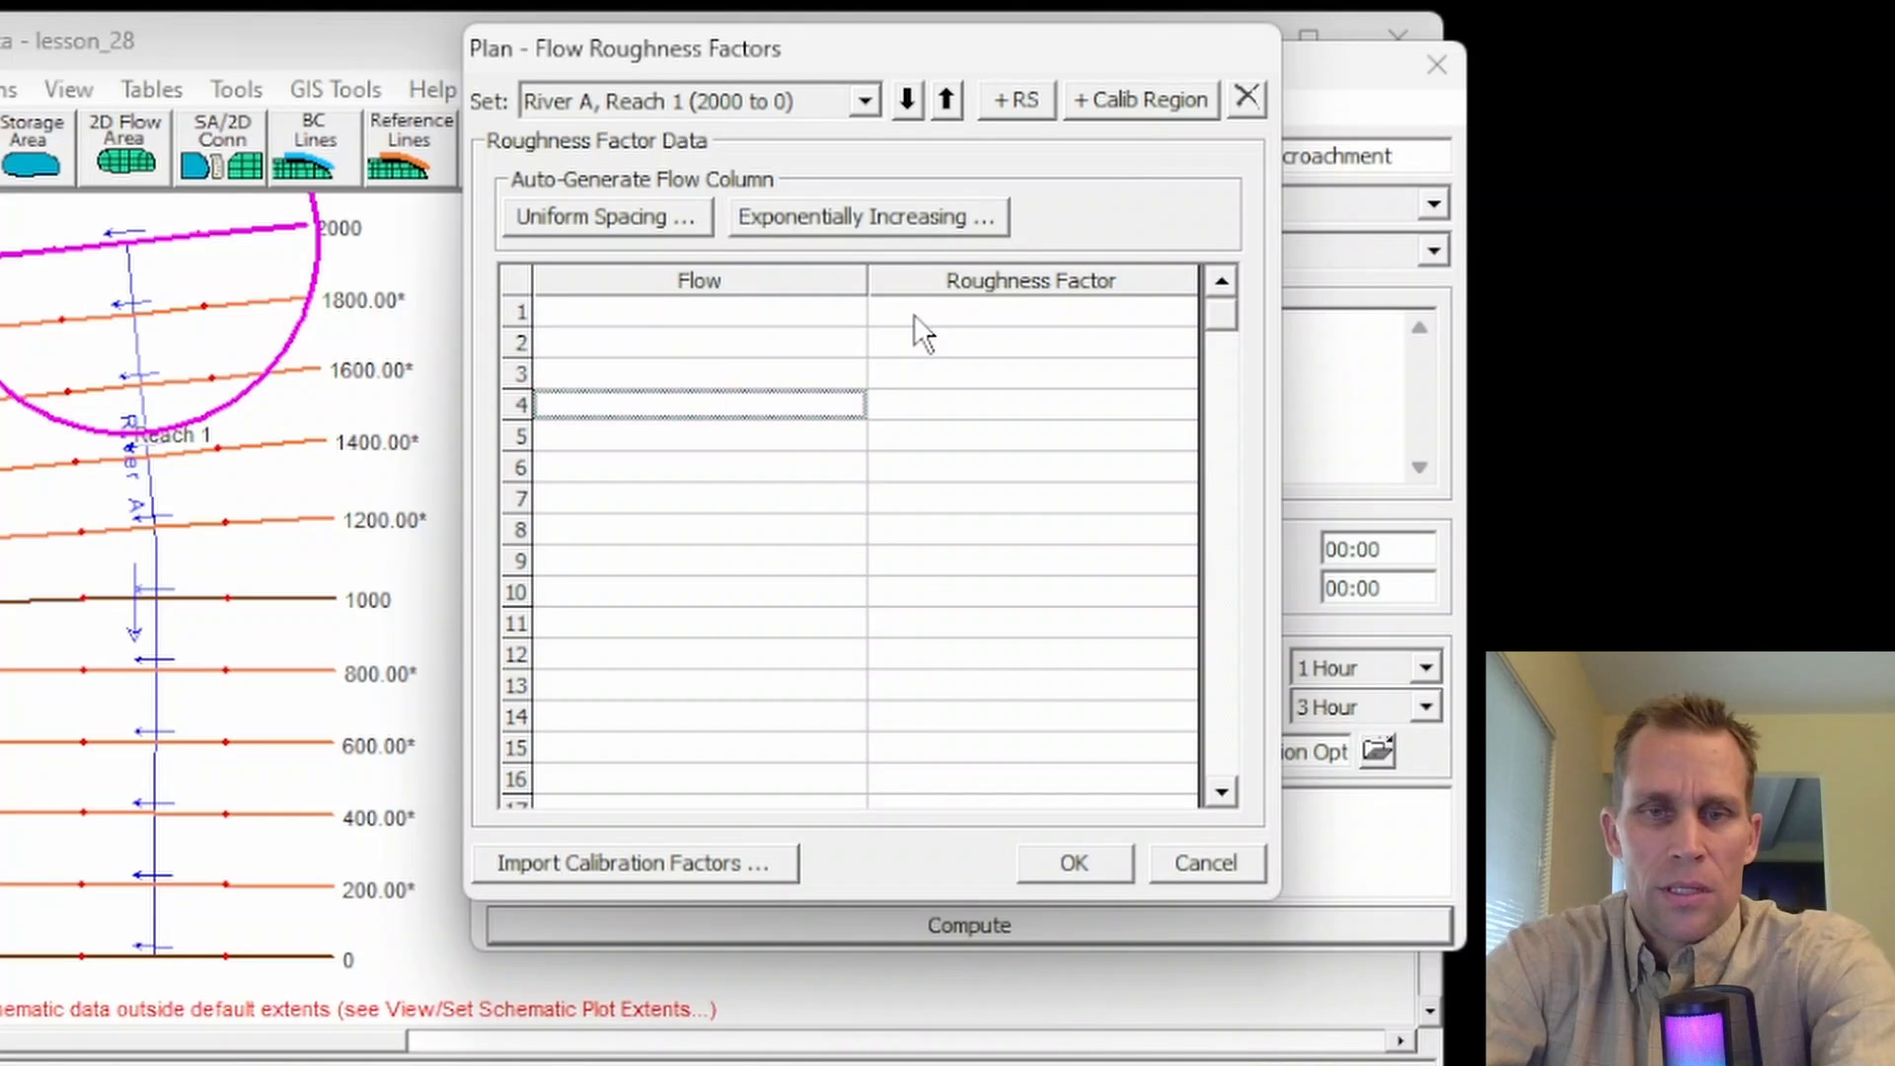
key(Delete)
key(Up)
key(Up)
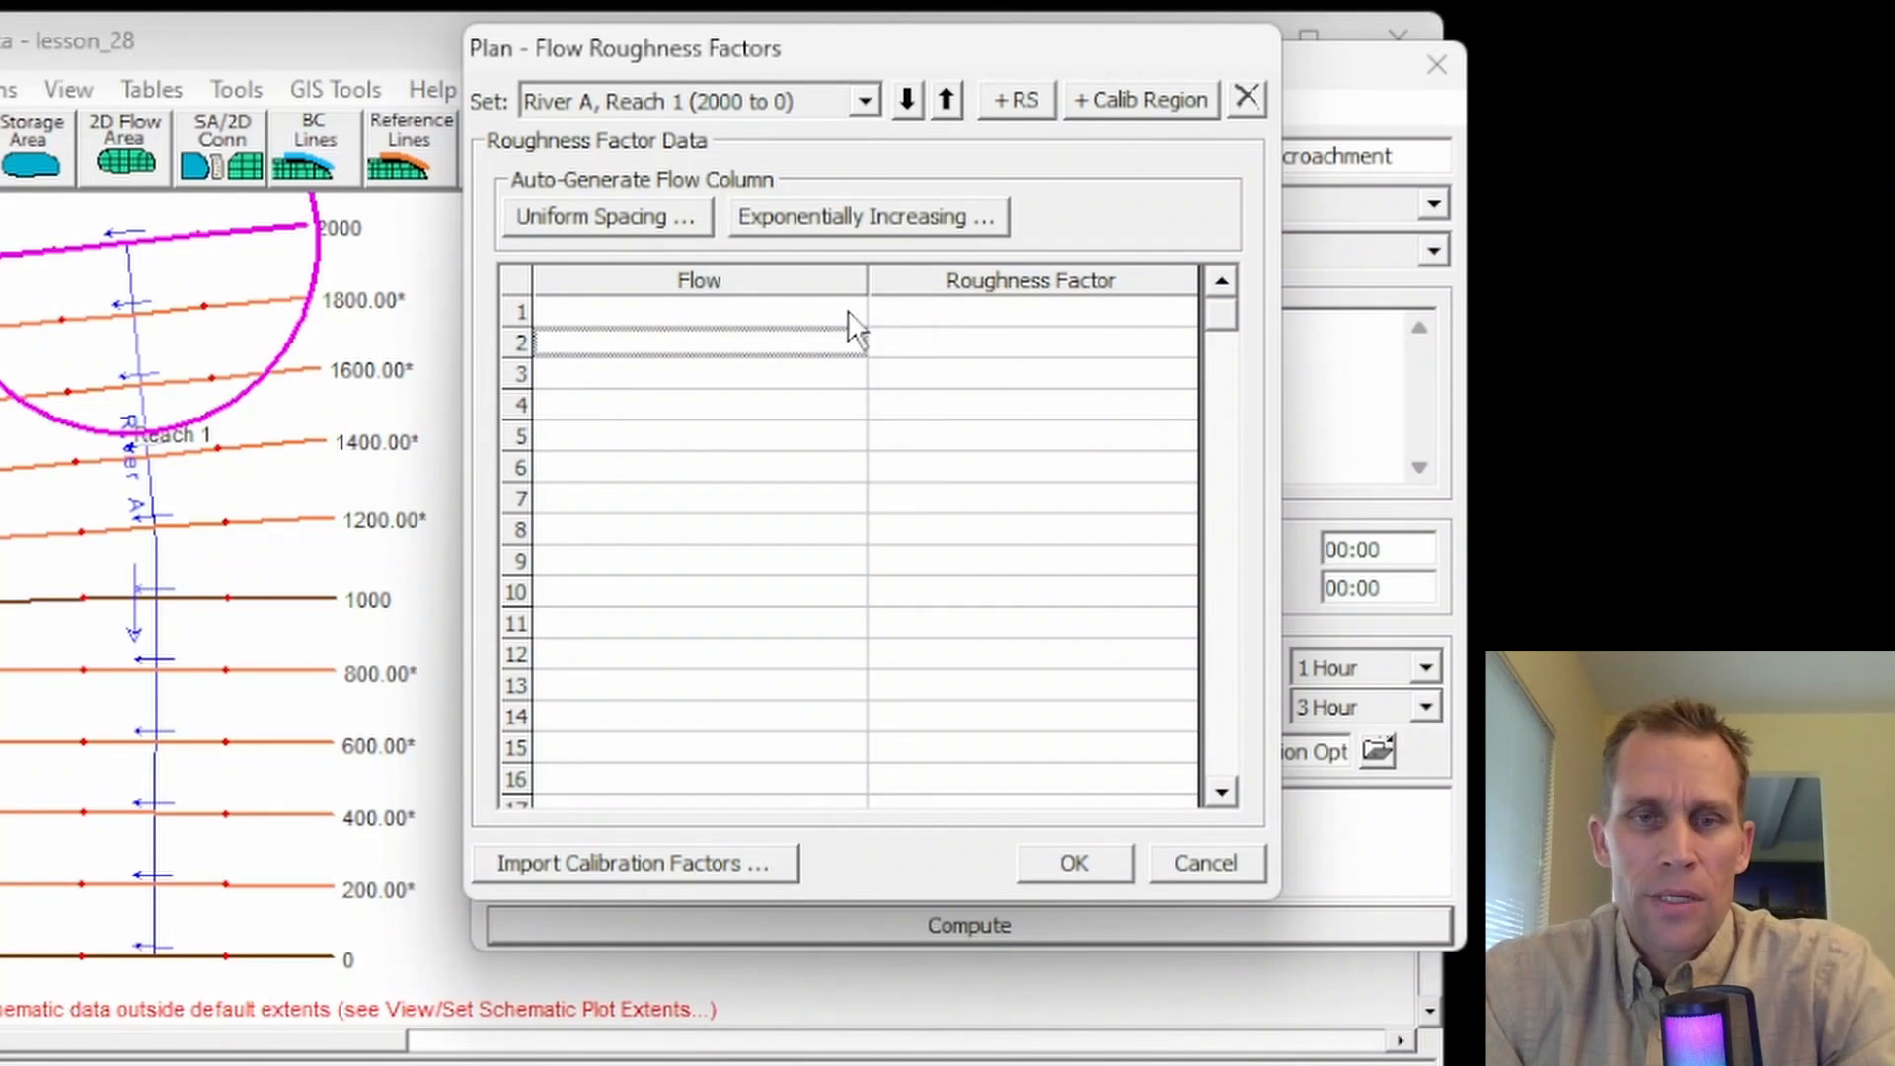
click(821, 315)
click(807, 338)
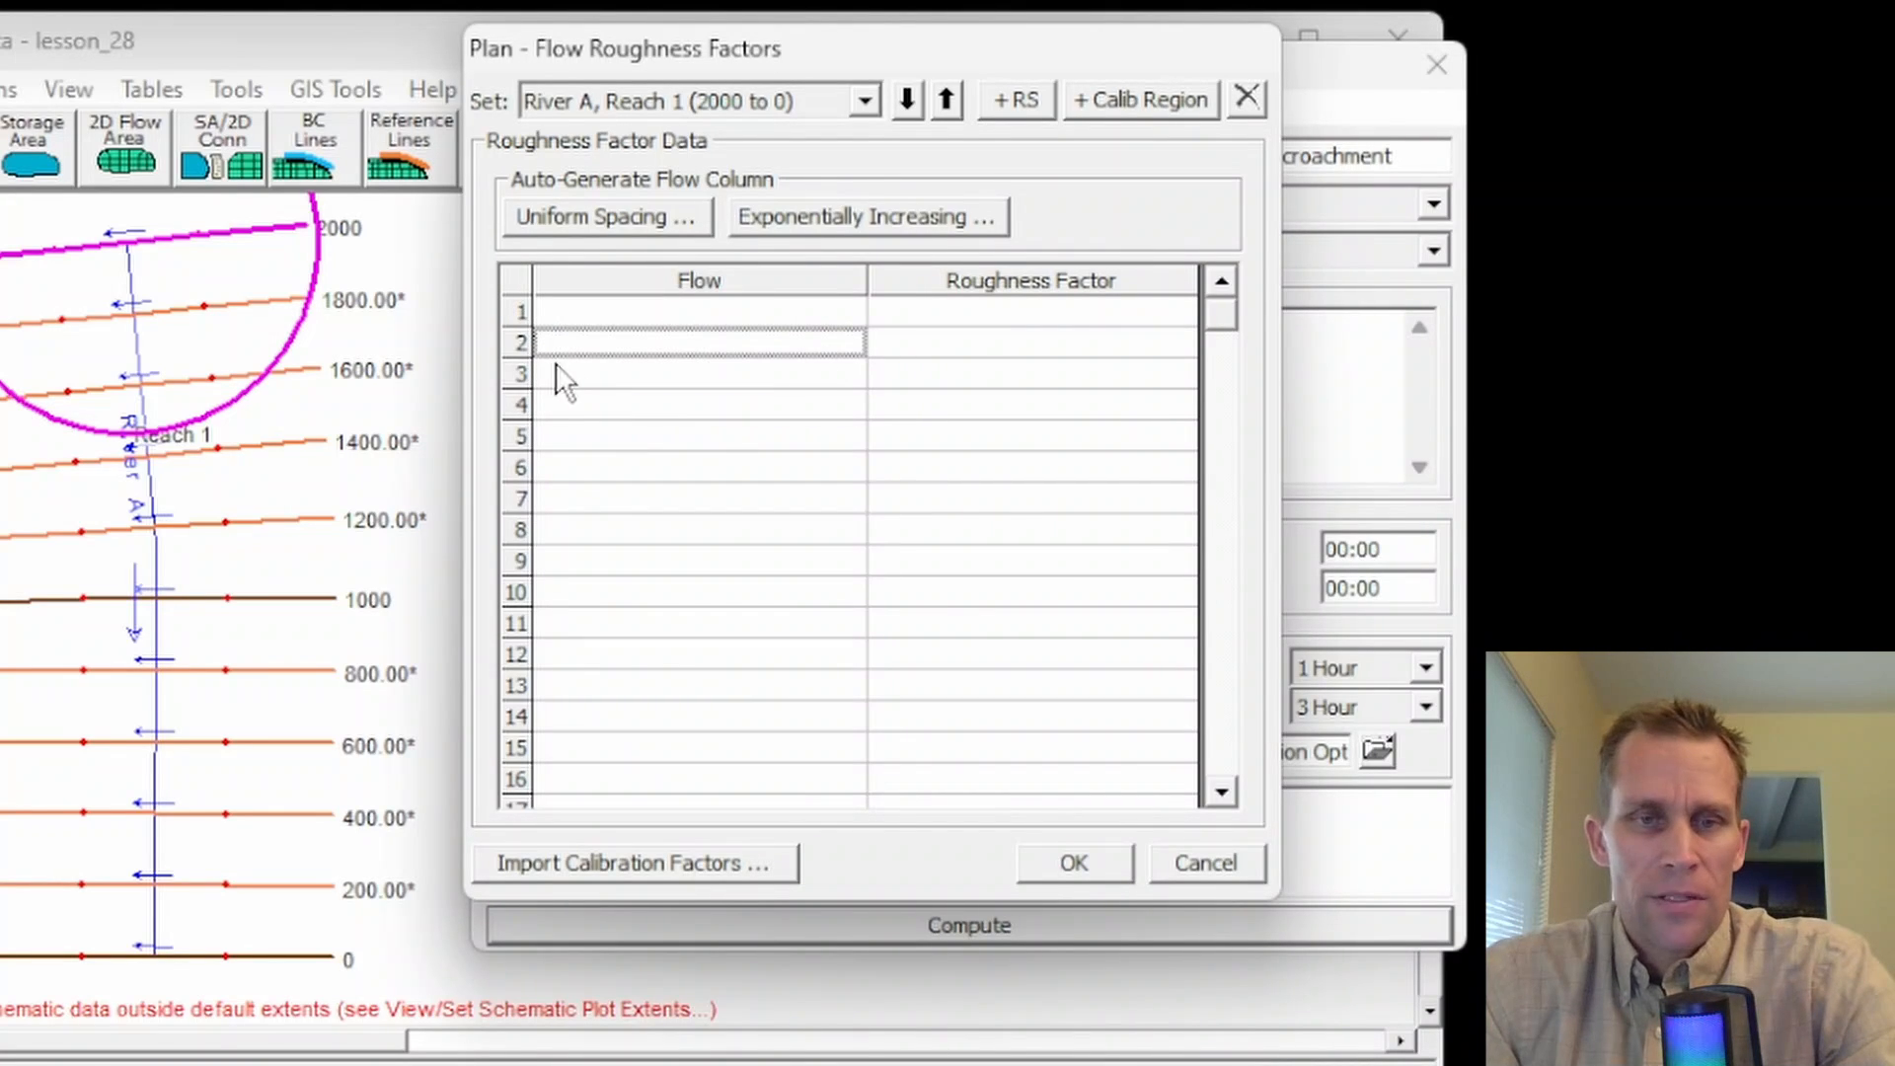
Step: Generate four exponentially increasing flows starting at 100 with an increase factor of 10, and review the resulting flow column
click(928, 223)
double_click(974, 446)
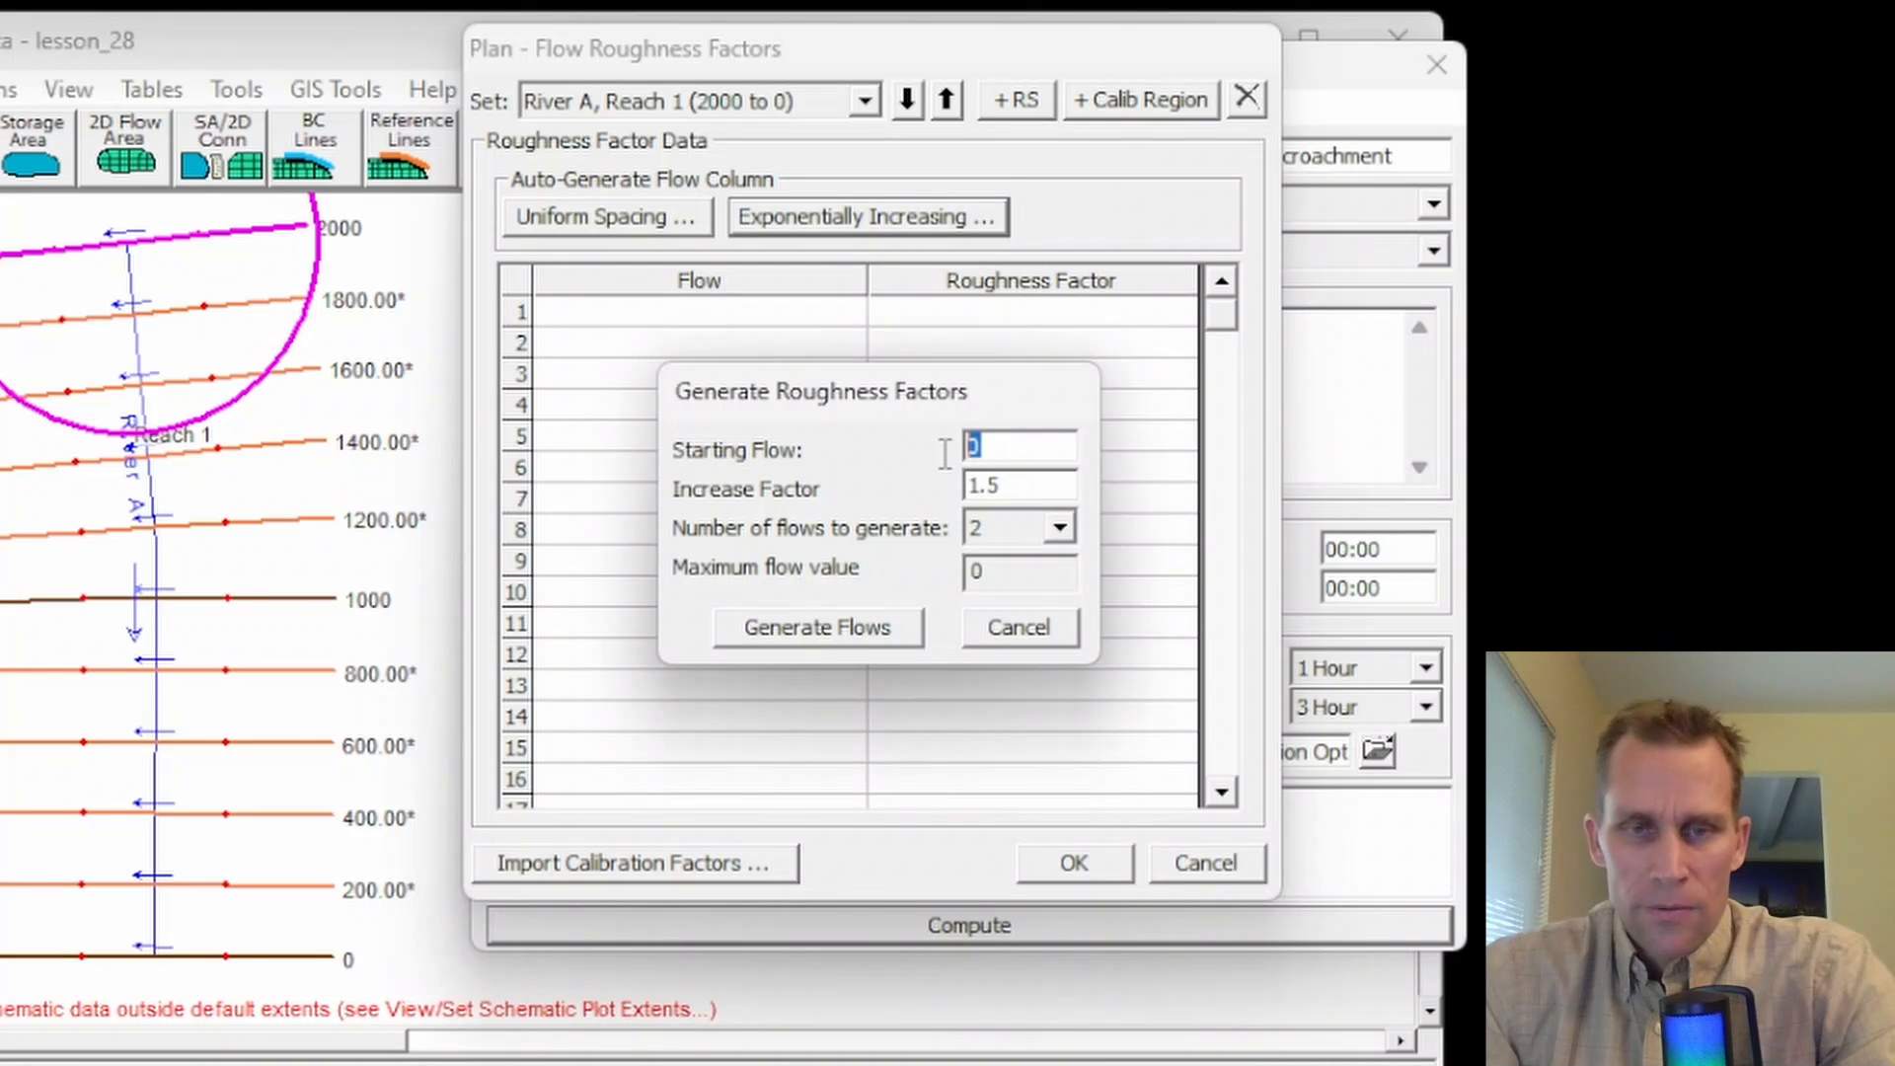
text(100)
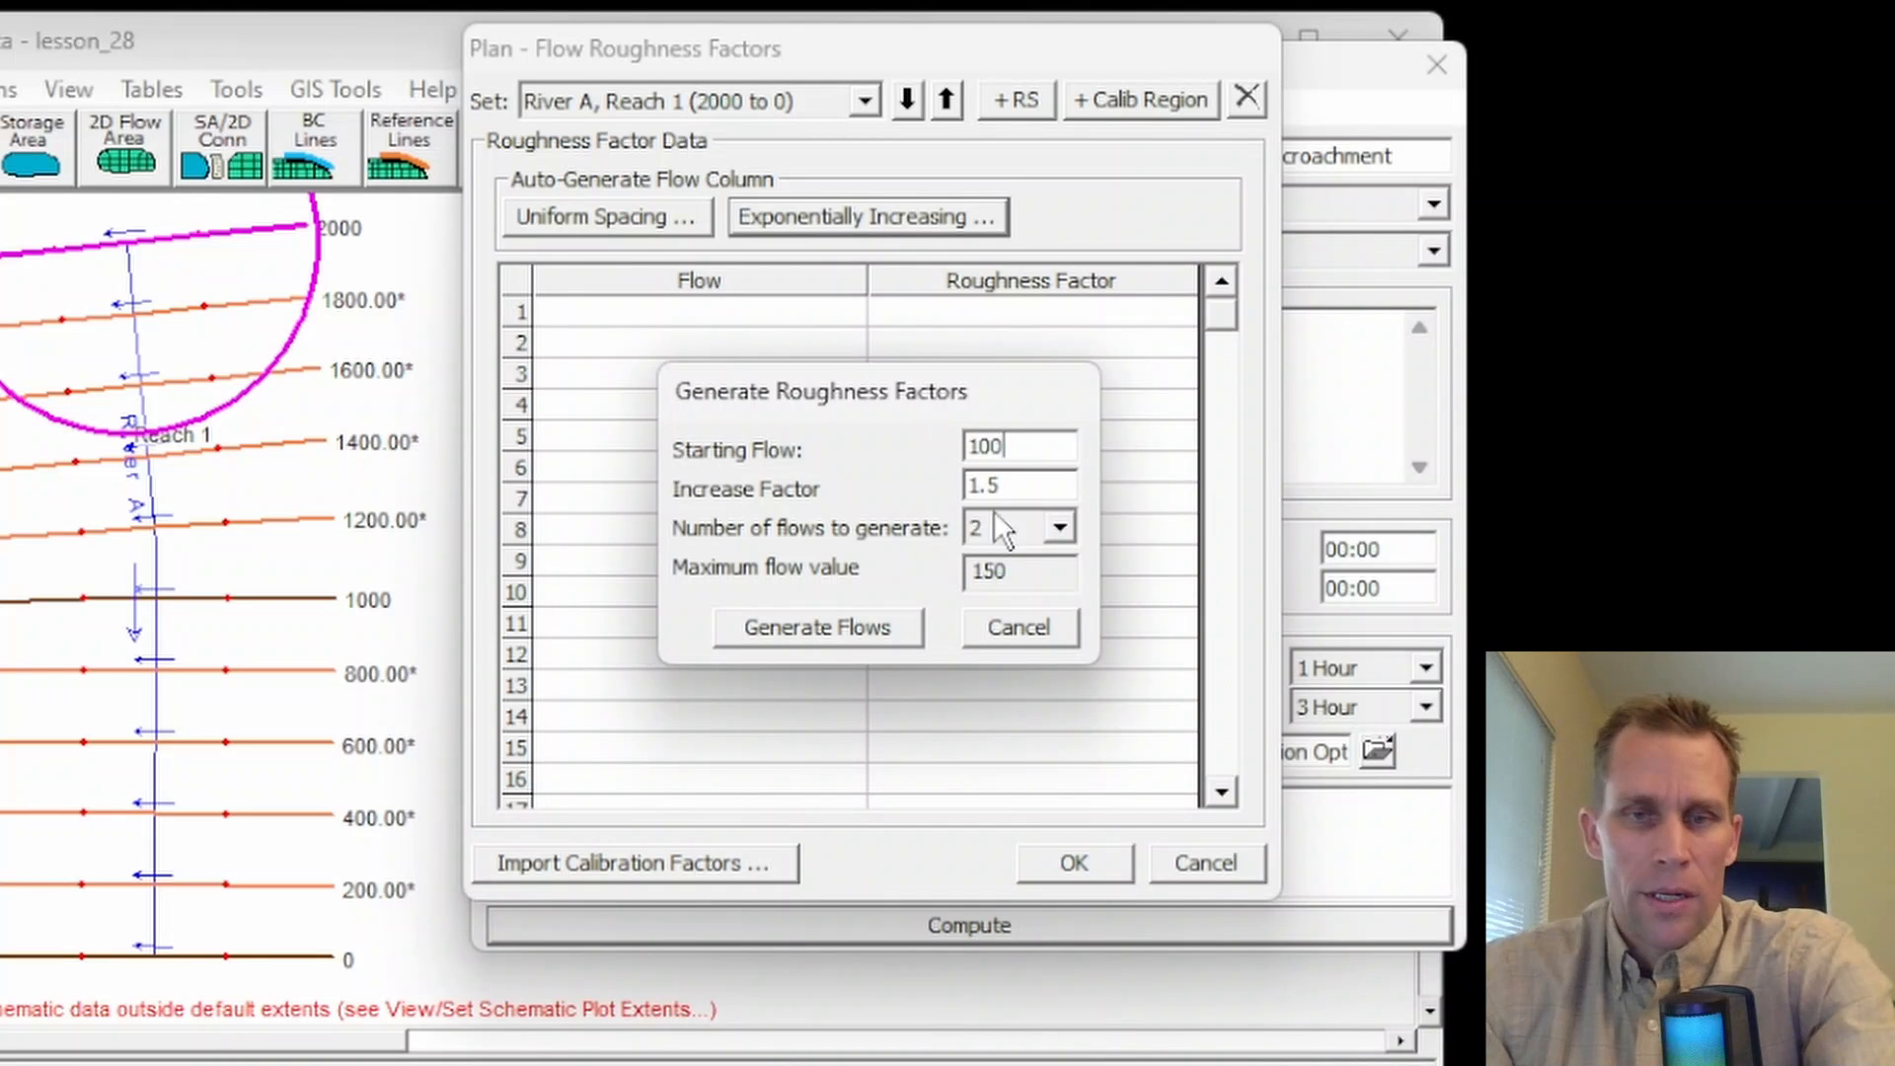
double_click(1018, 485)
text(10)
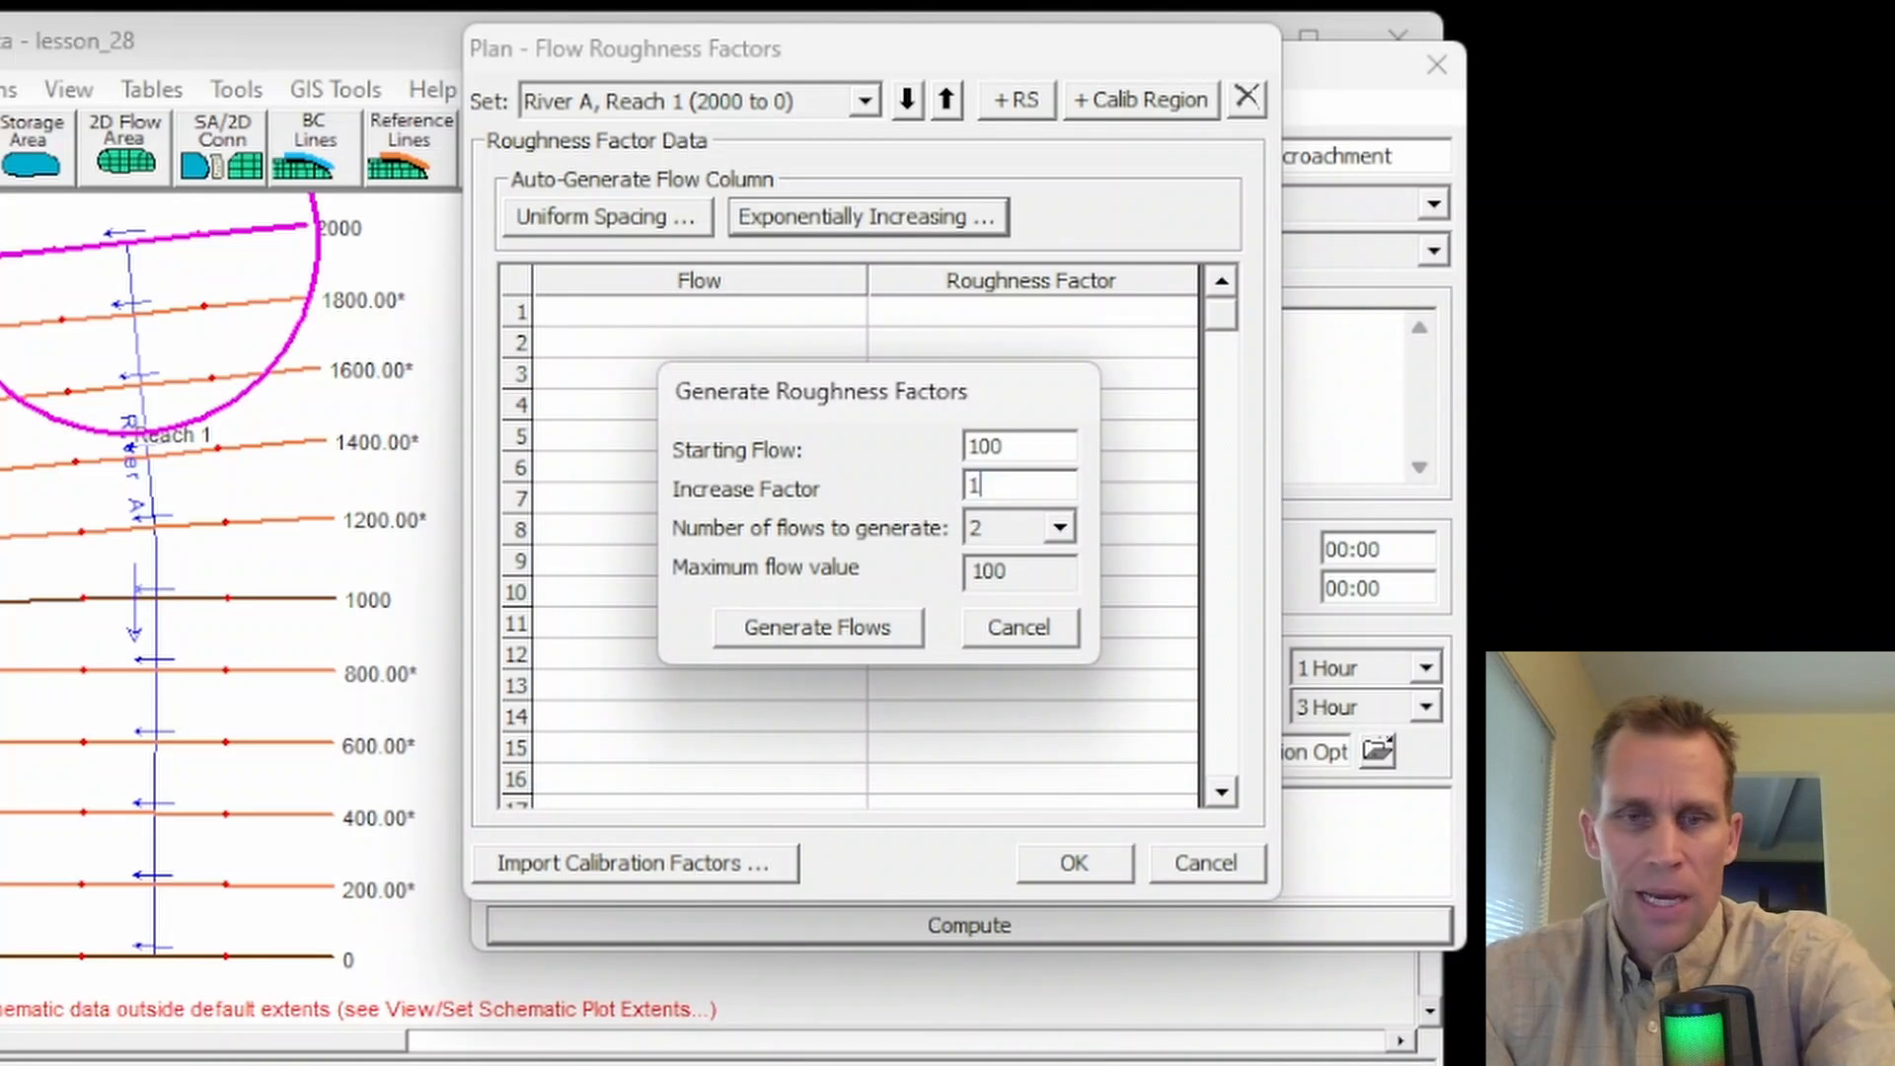
click(1060, 526)
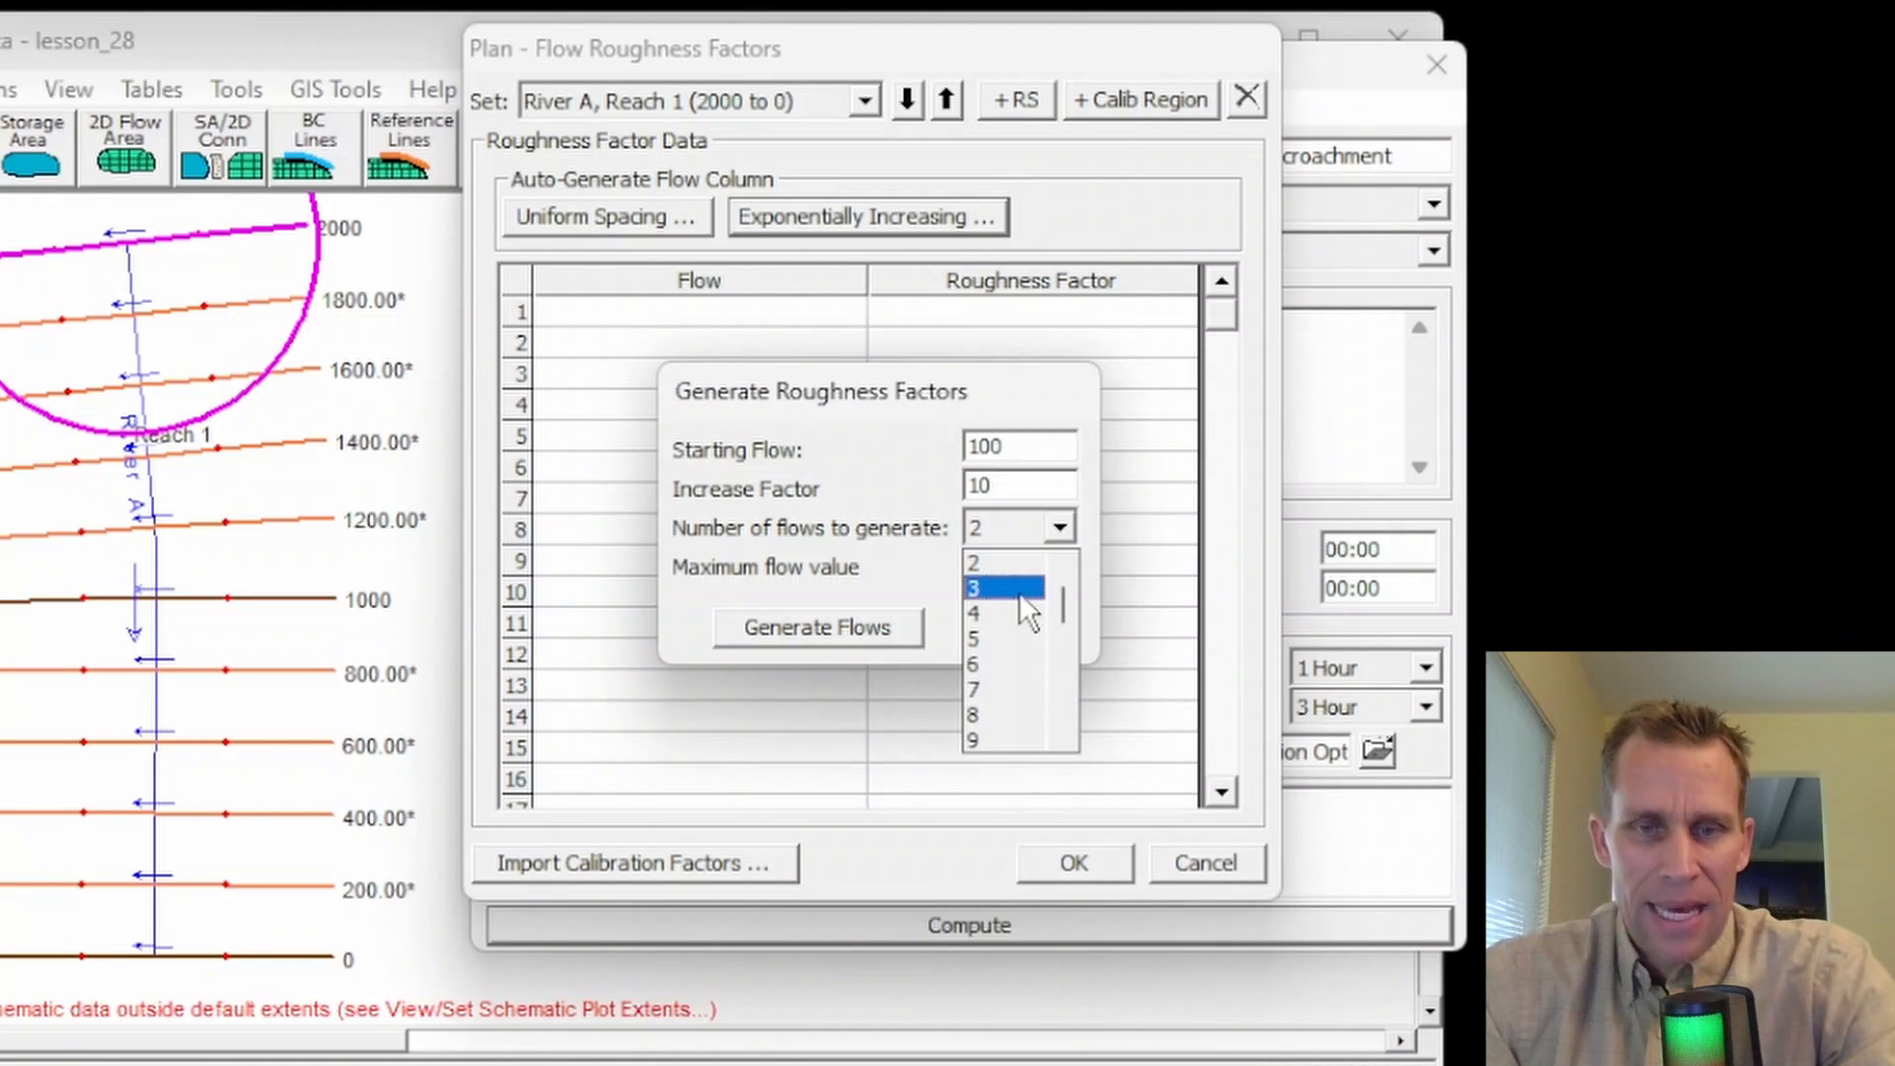
click(992, 614)
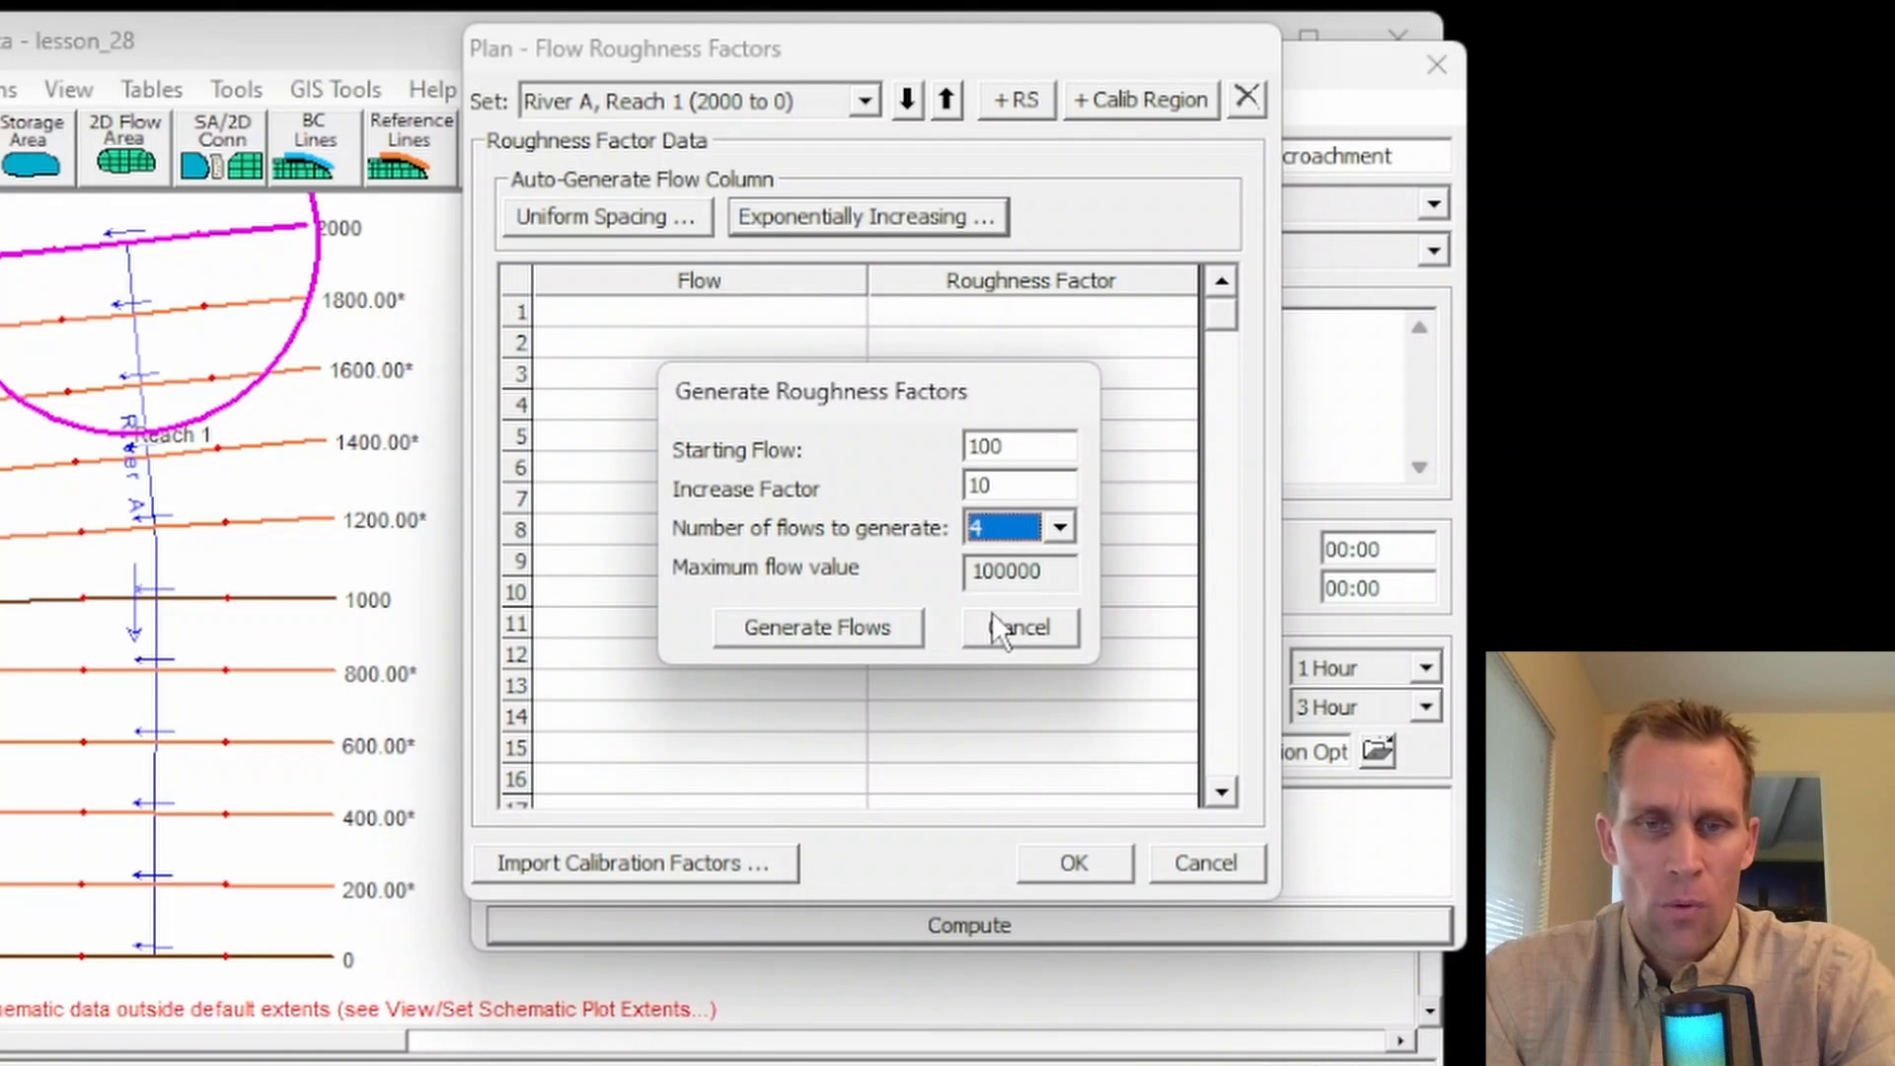
click(861, 624)
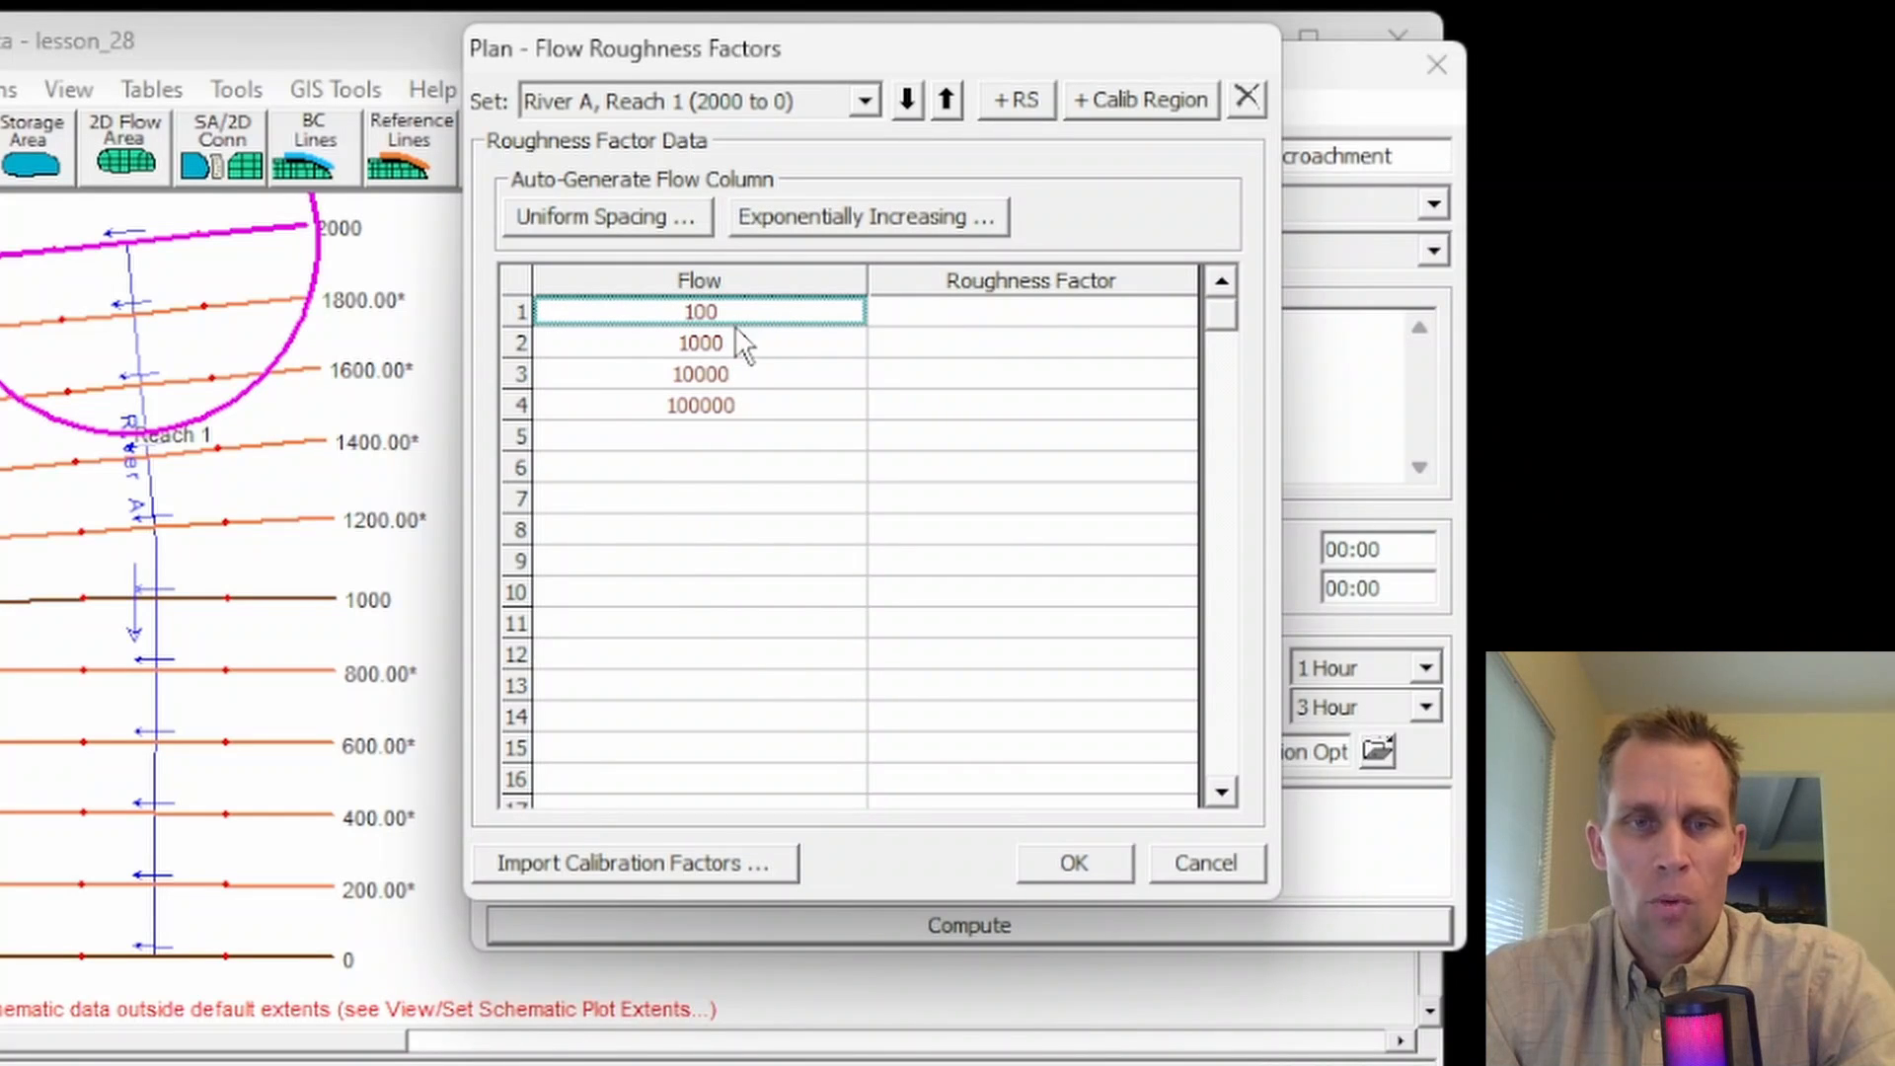
click(735, 410)
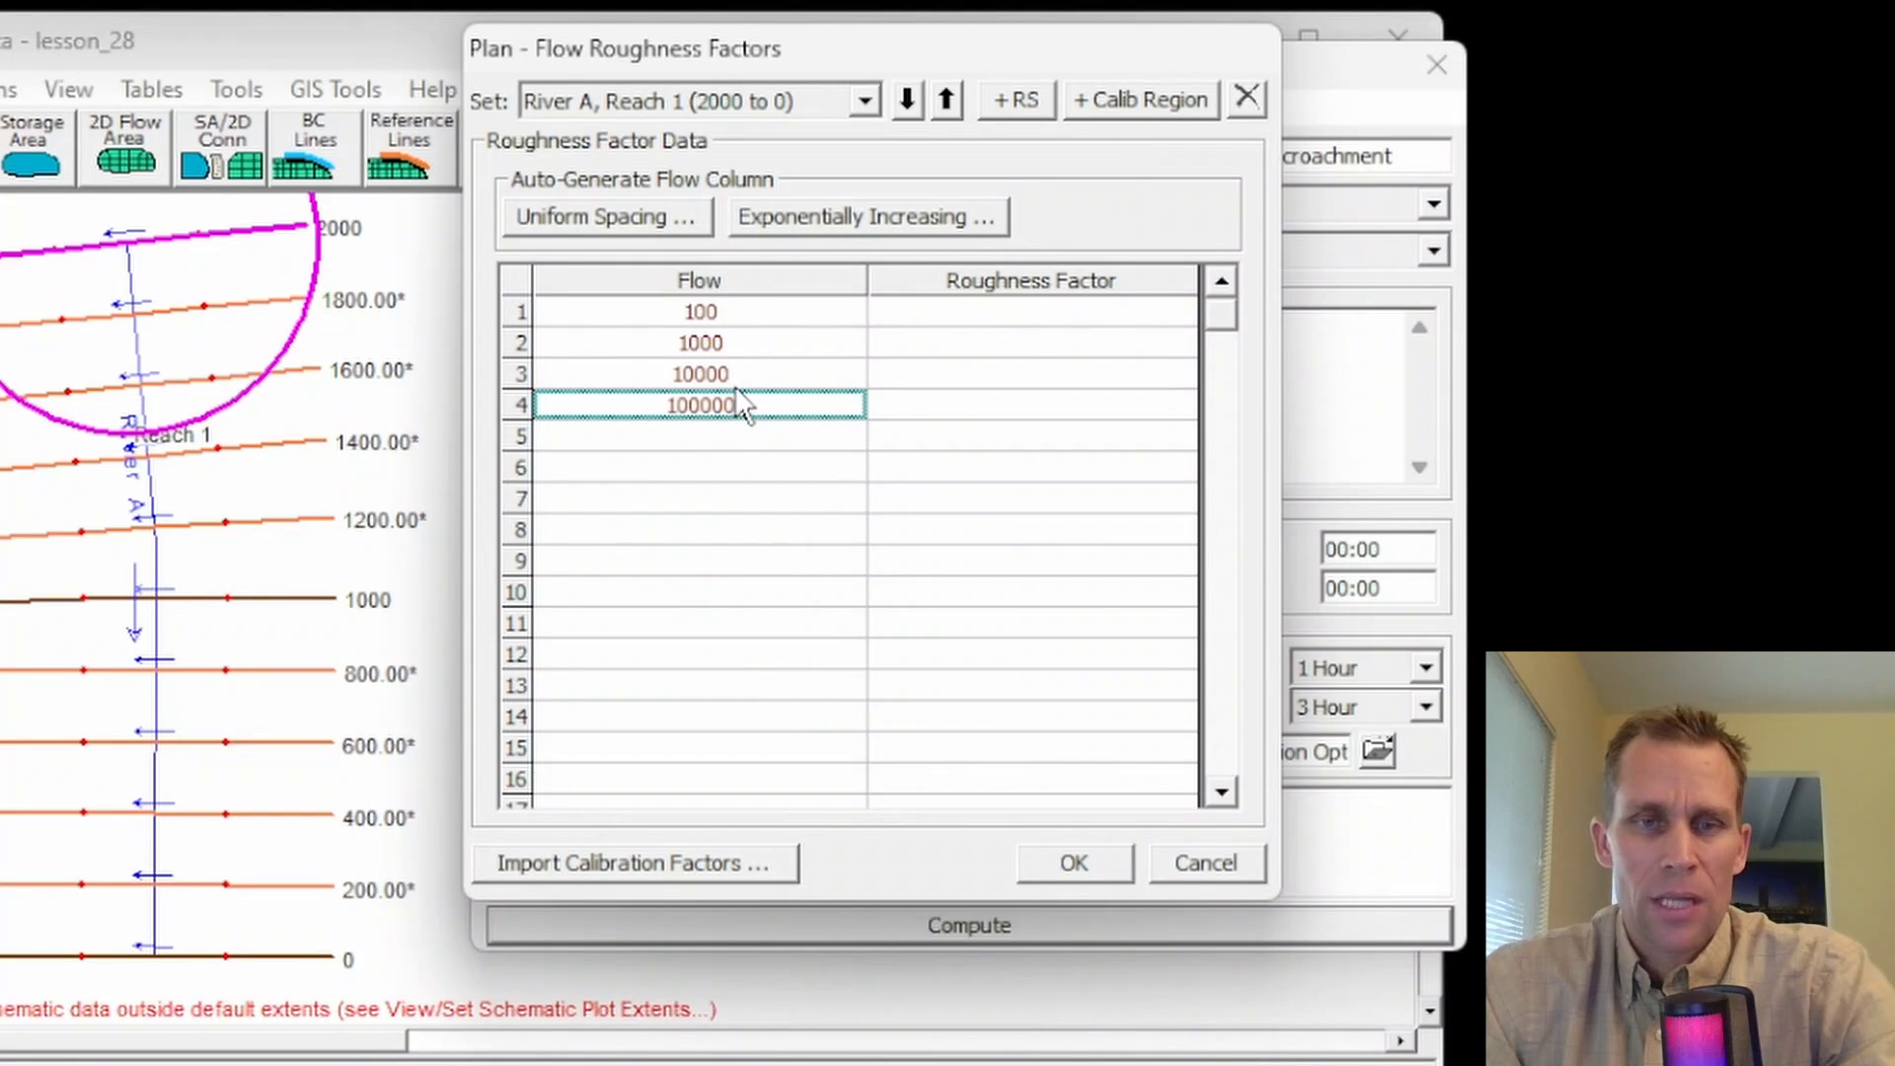
click(709, 312)
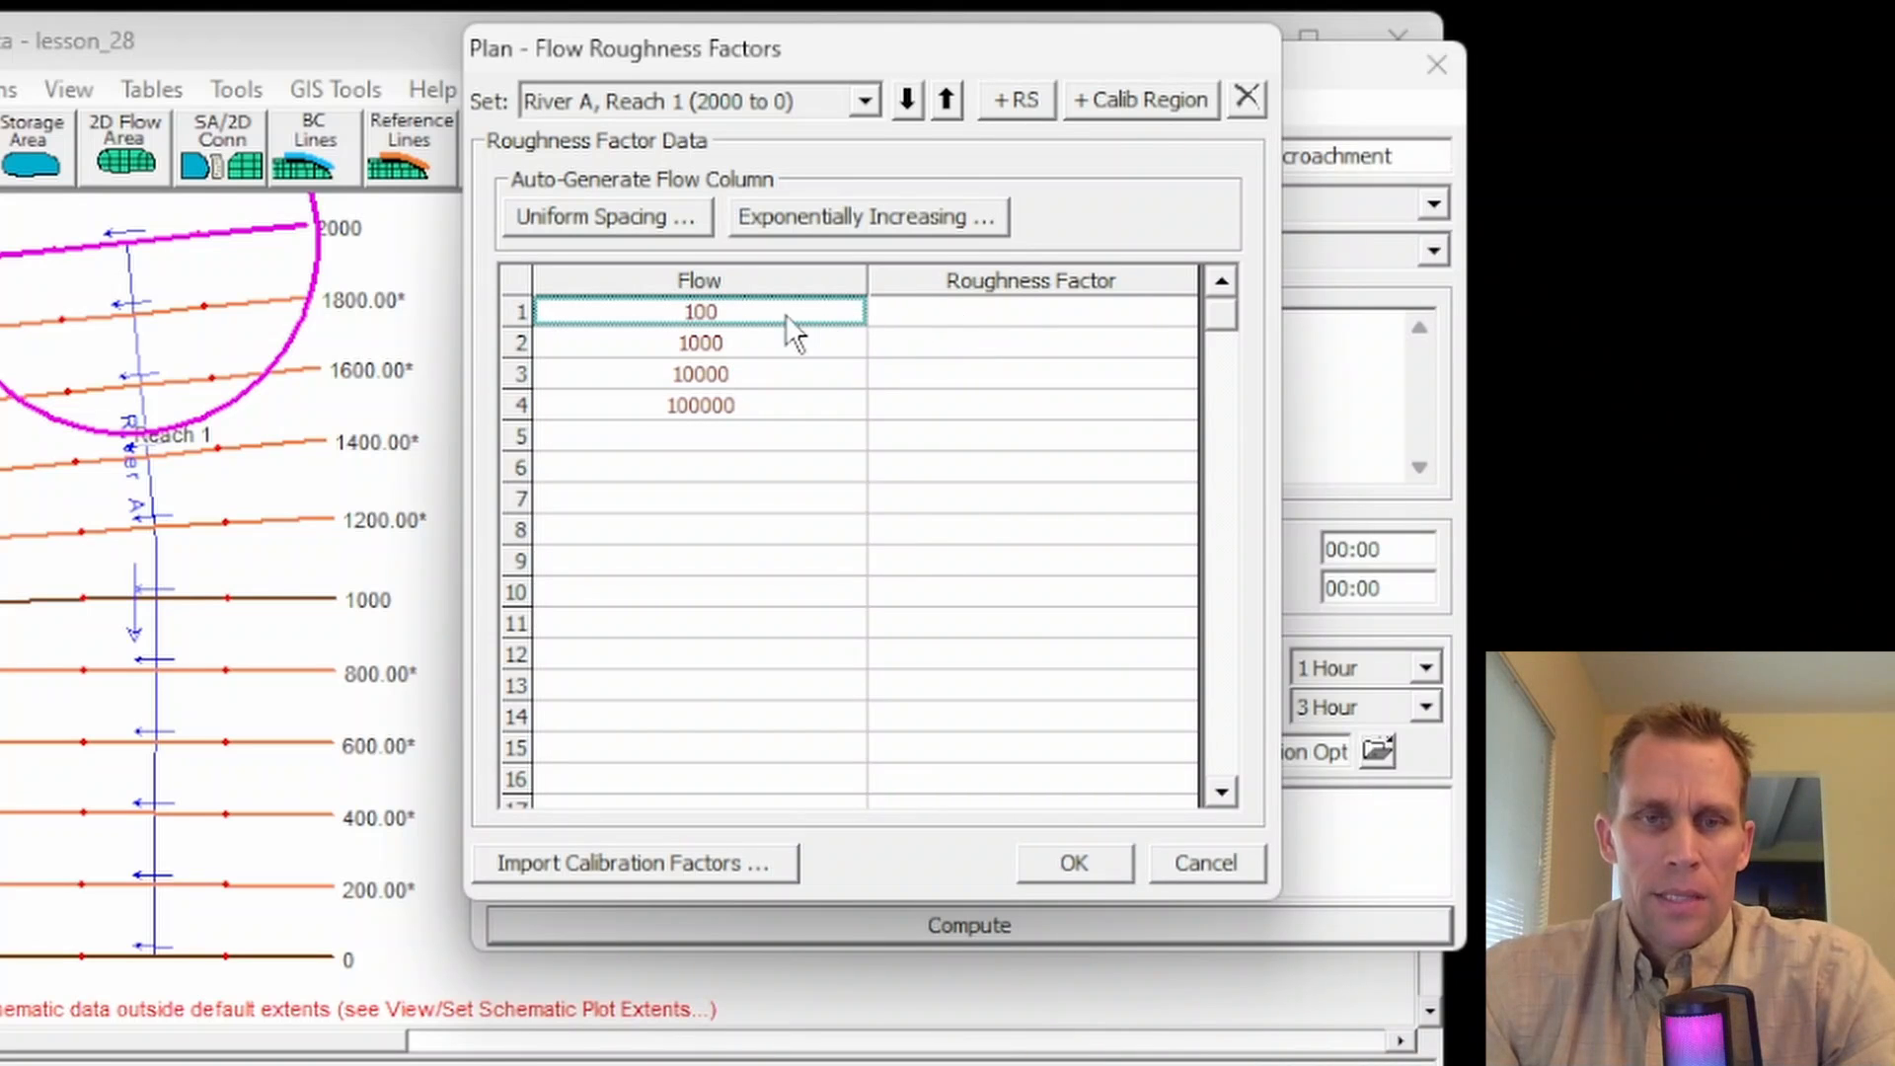
click(722, 346)
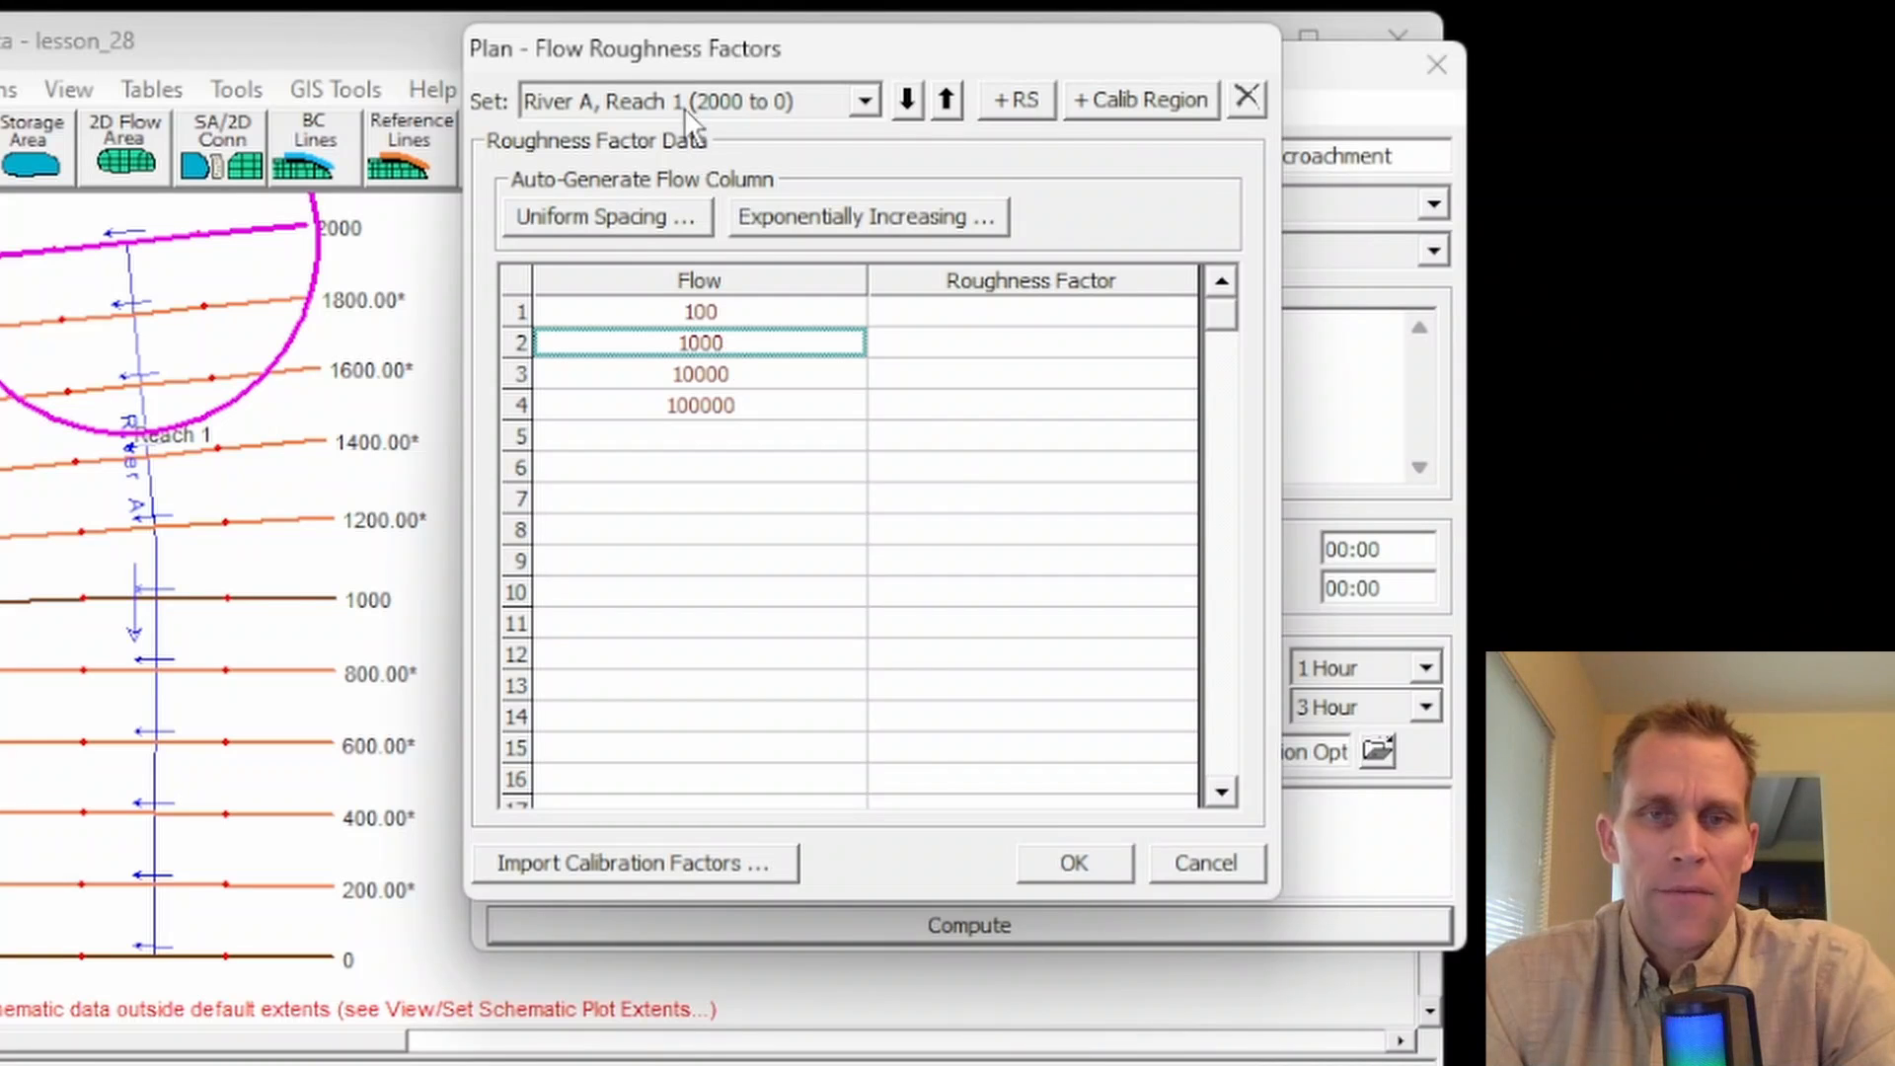
Step: Check which river reach sets are available in the plan's flow roughness factors
click(608, 100)
click(612, 101)
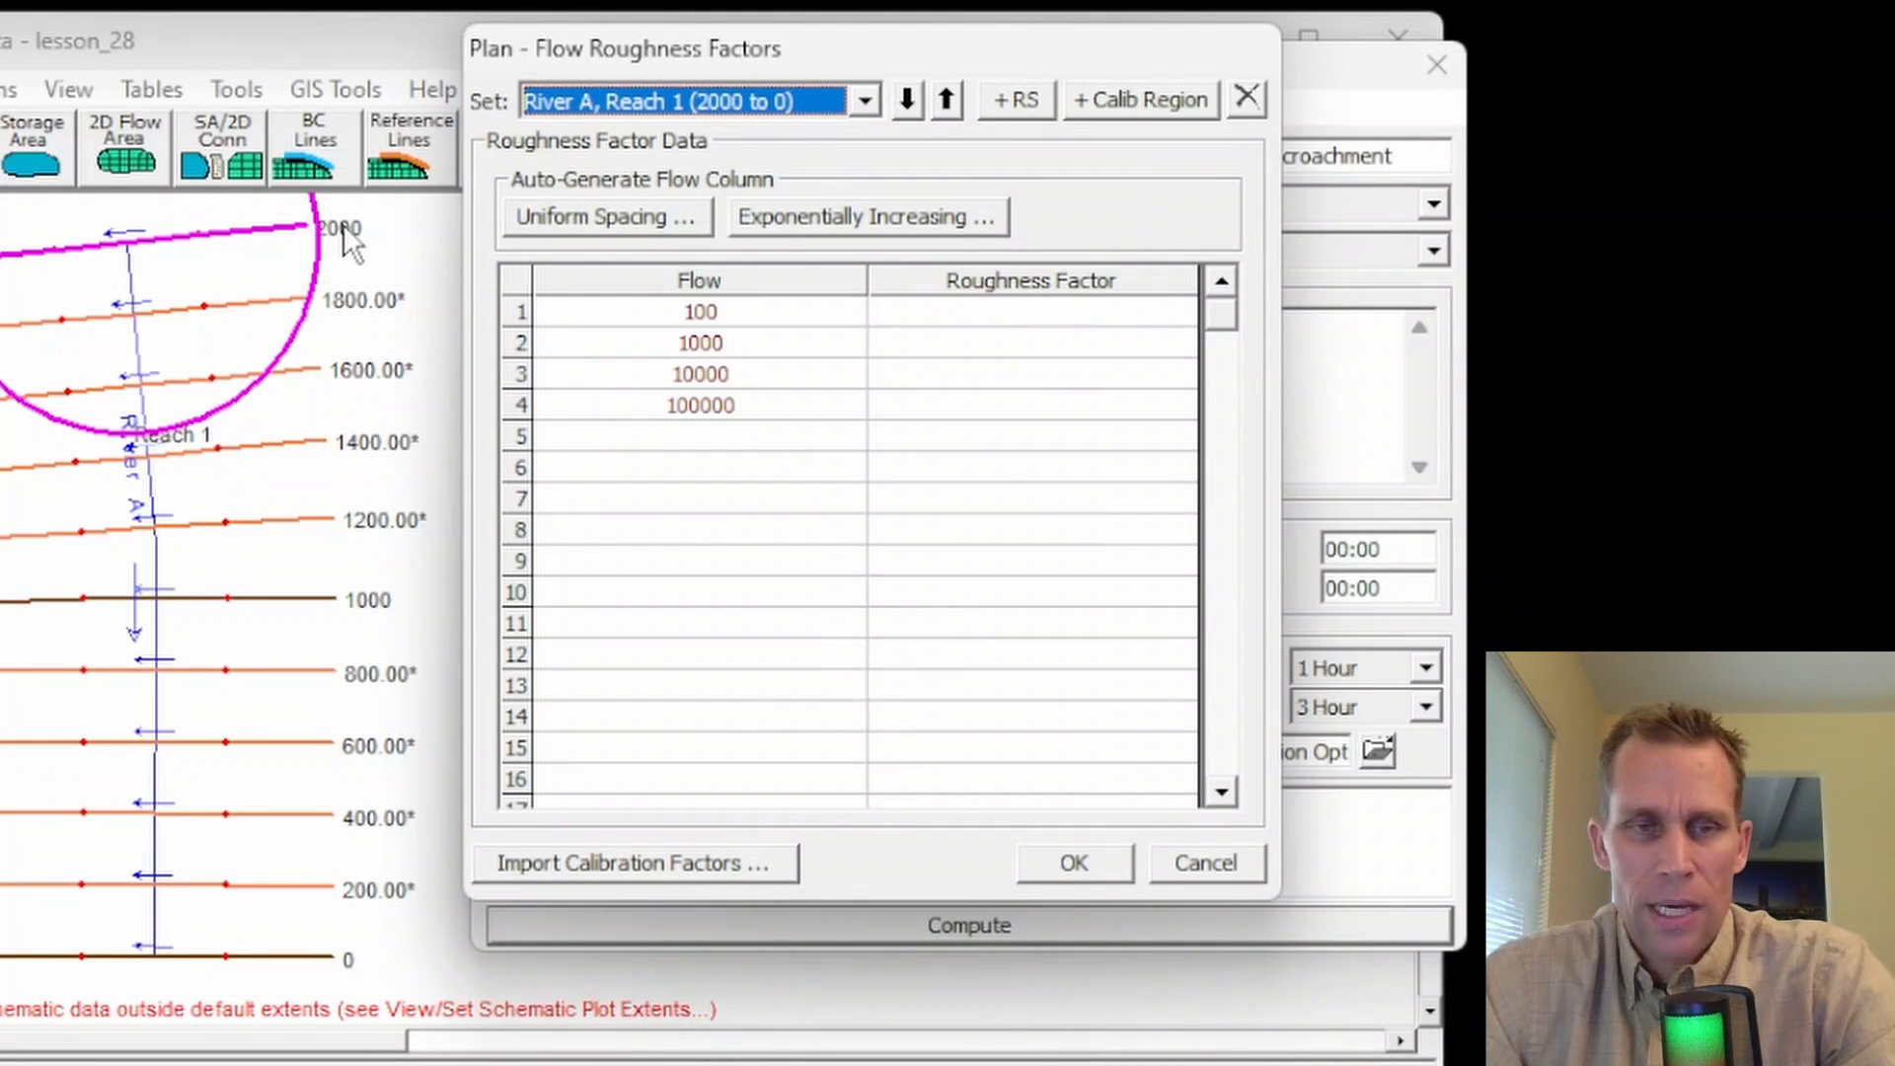
click(756, 98)
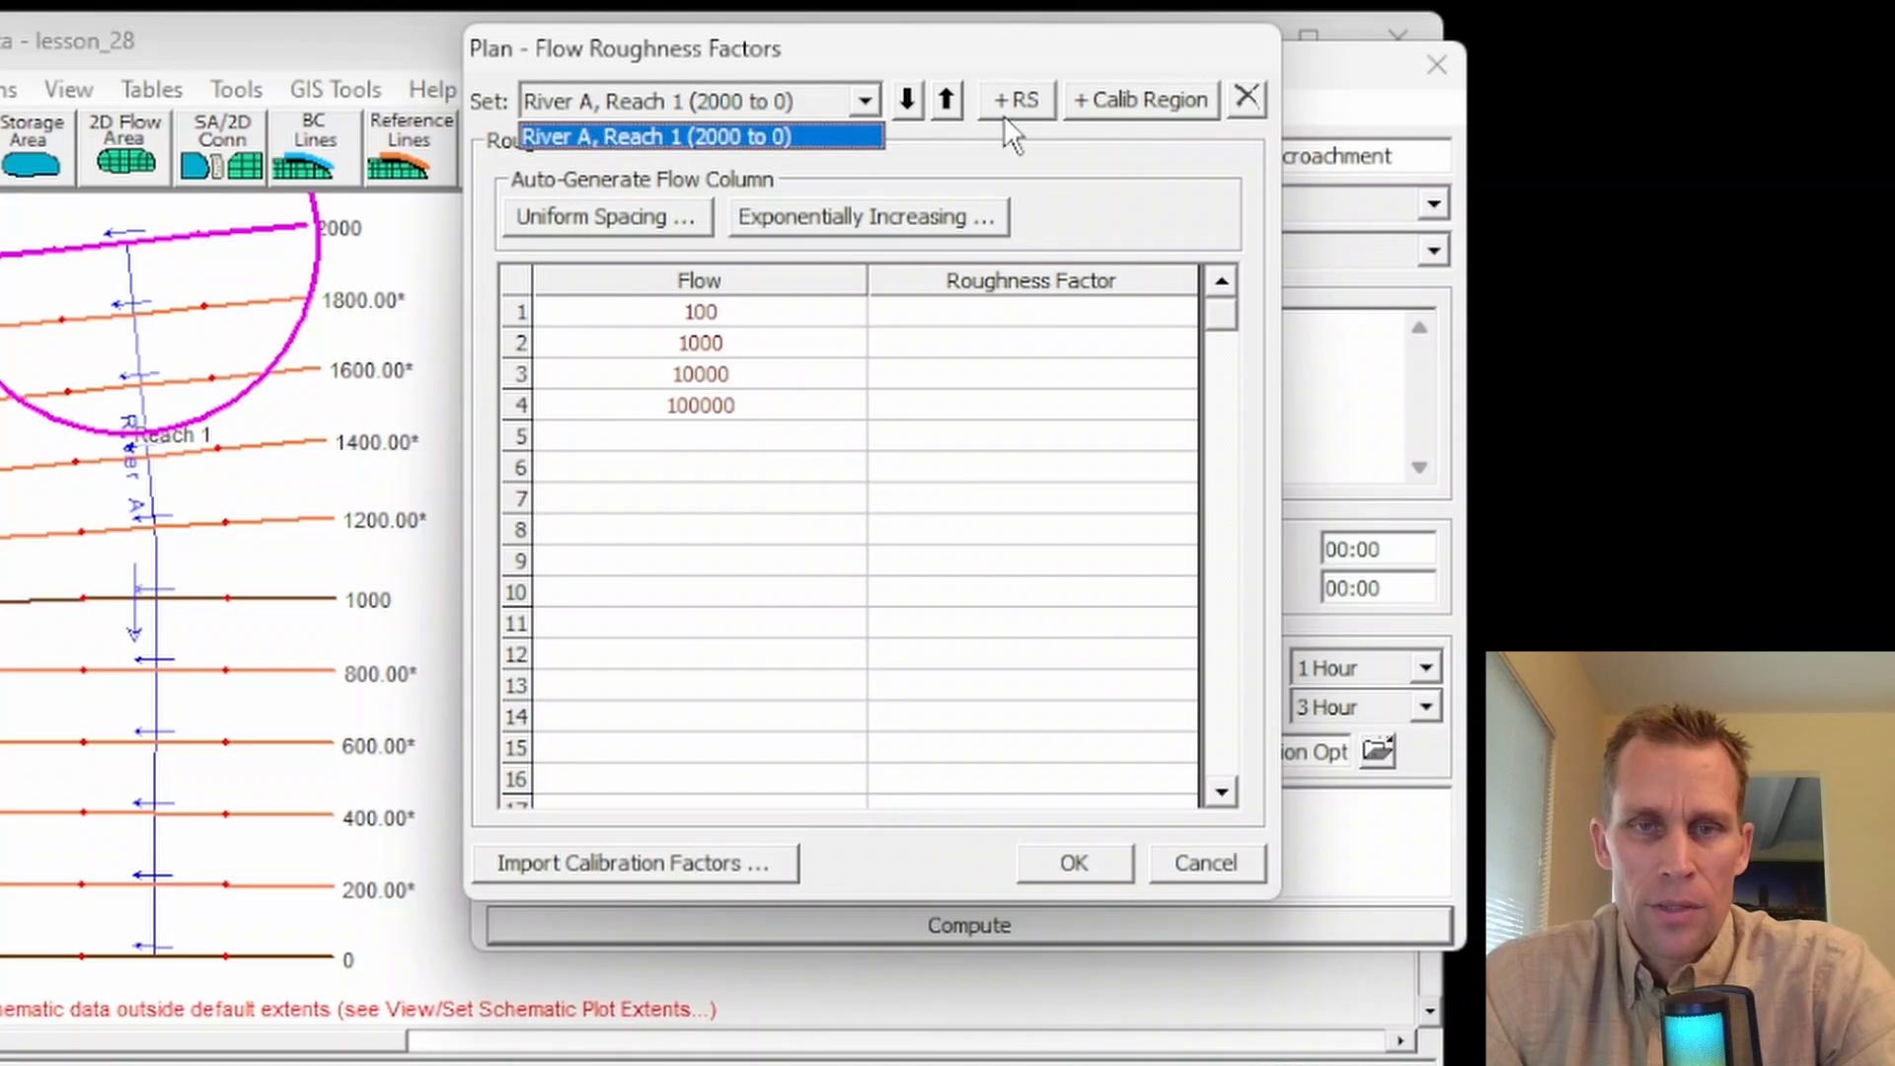
Step: Try to add a calibration region, and view the river station range selection without adding another set
click(1129, 103)
click(1116, 98)
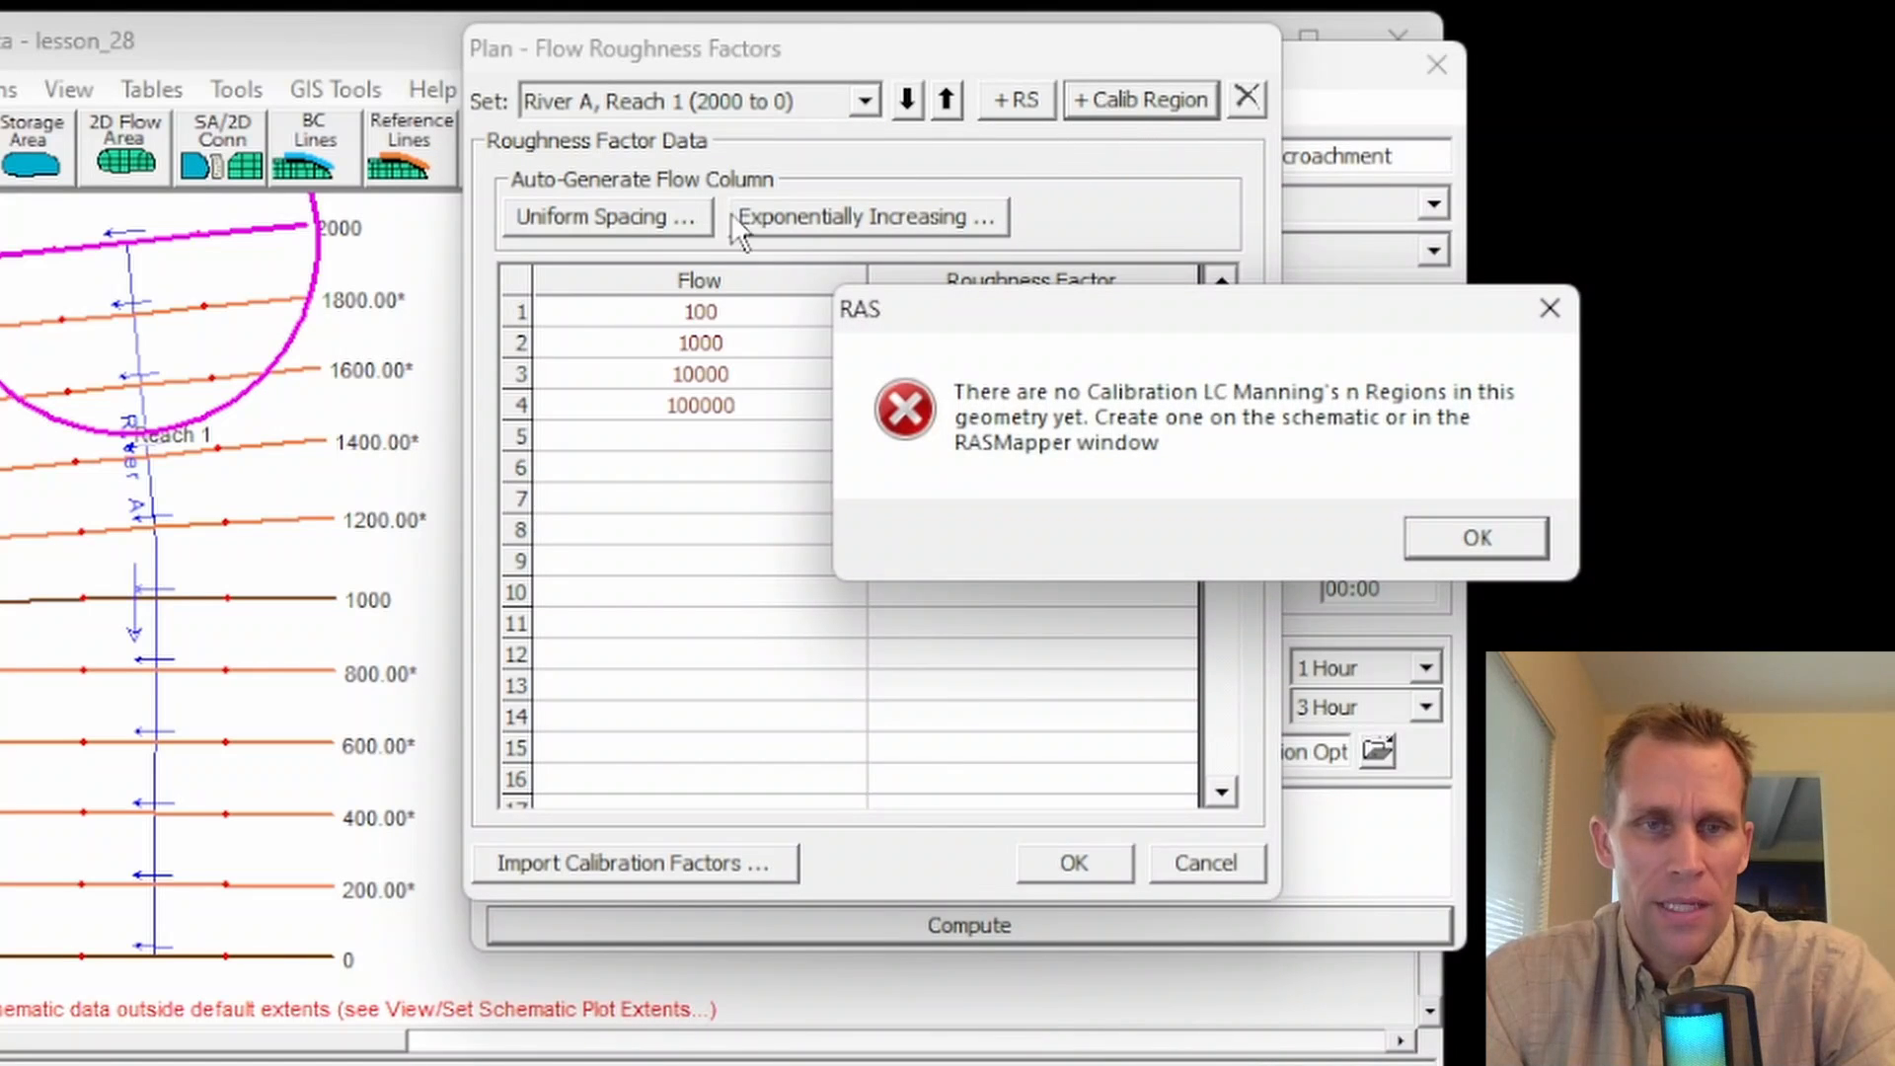
click(1443, 521)
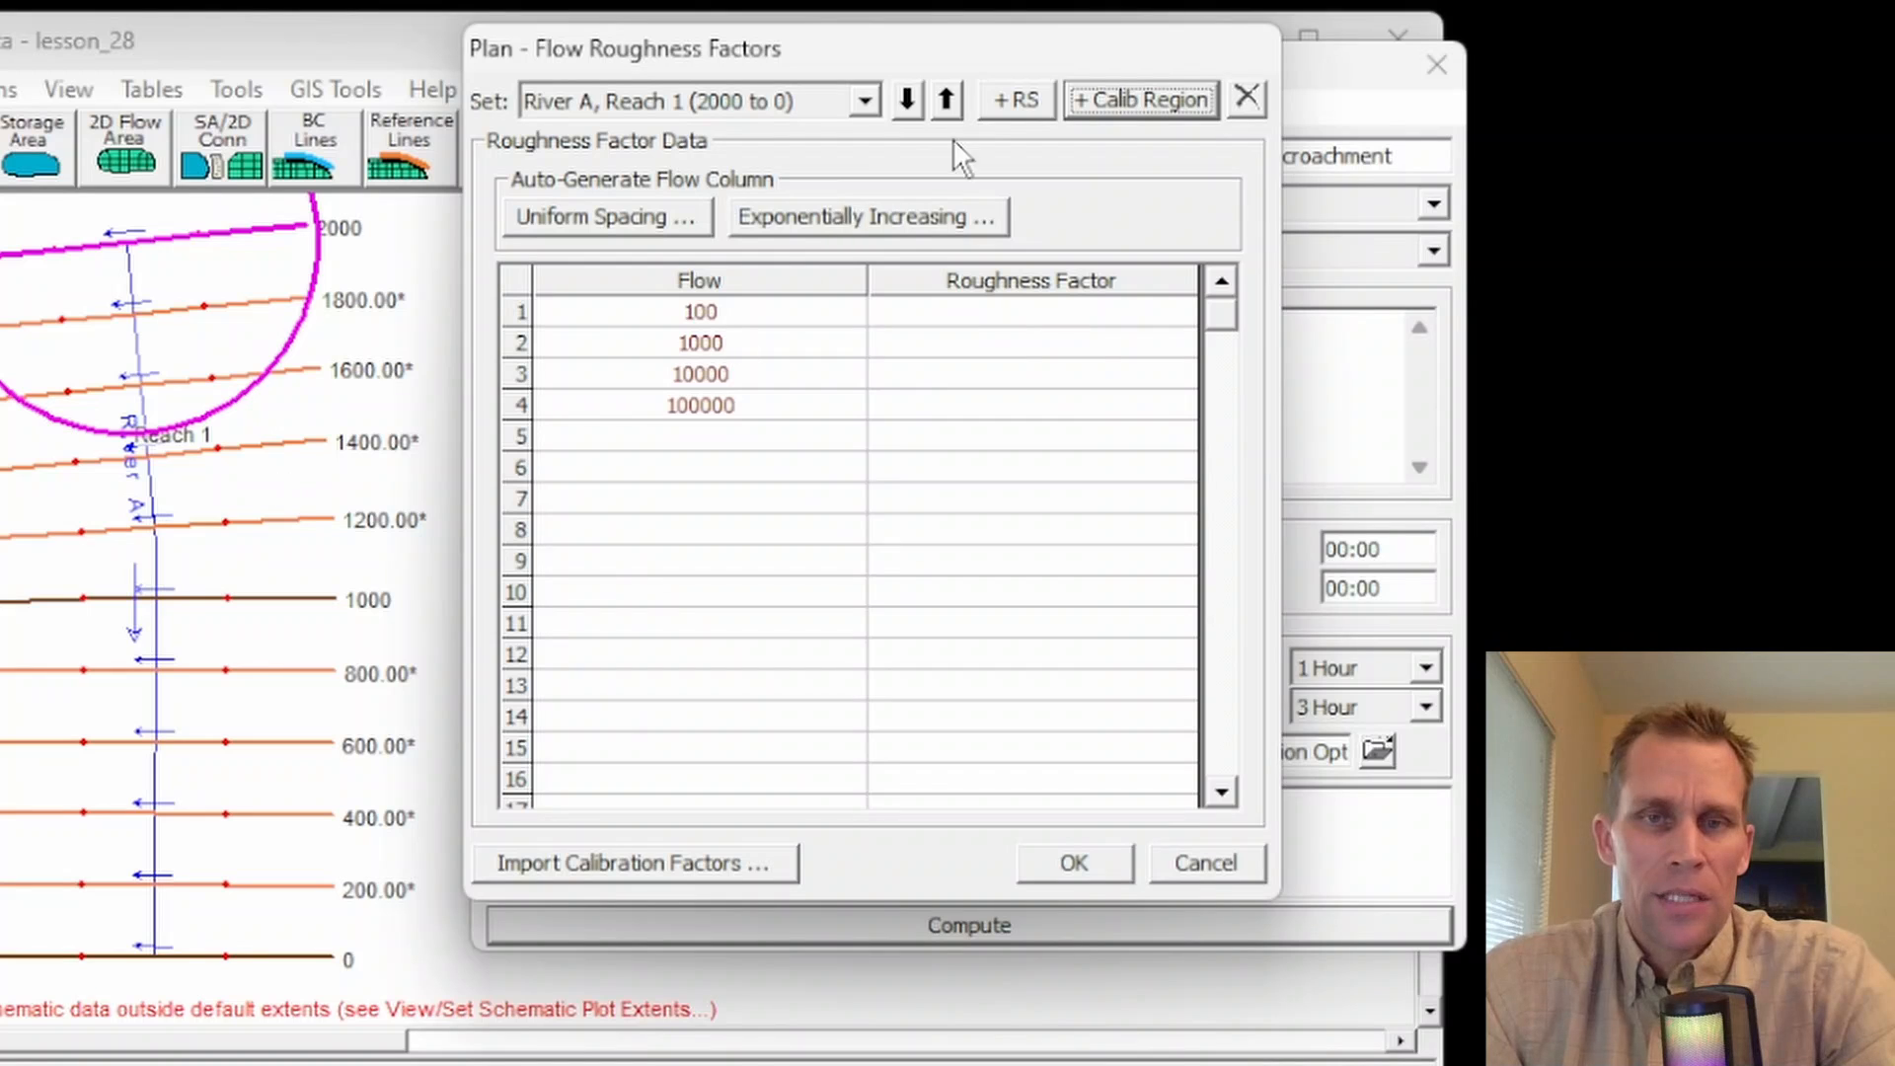
click(1018, 100)
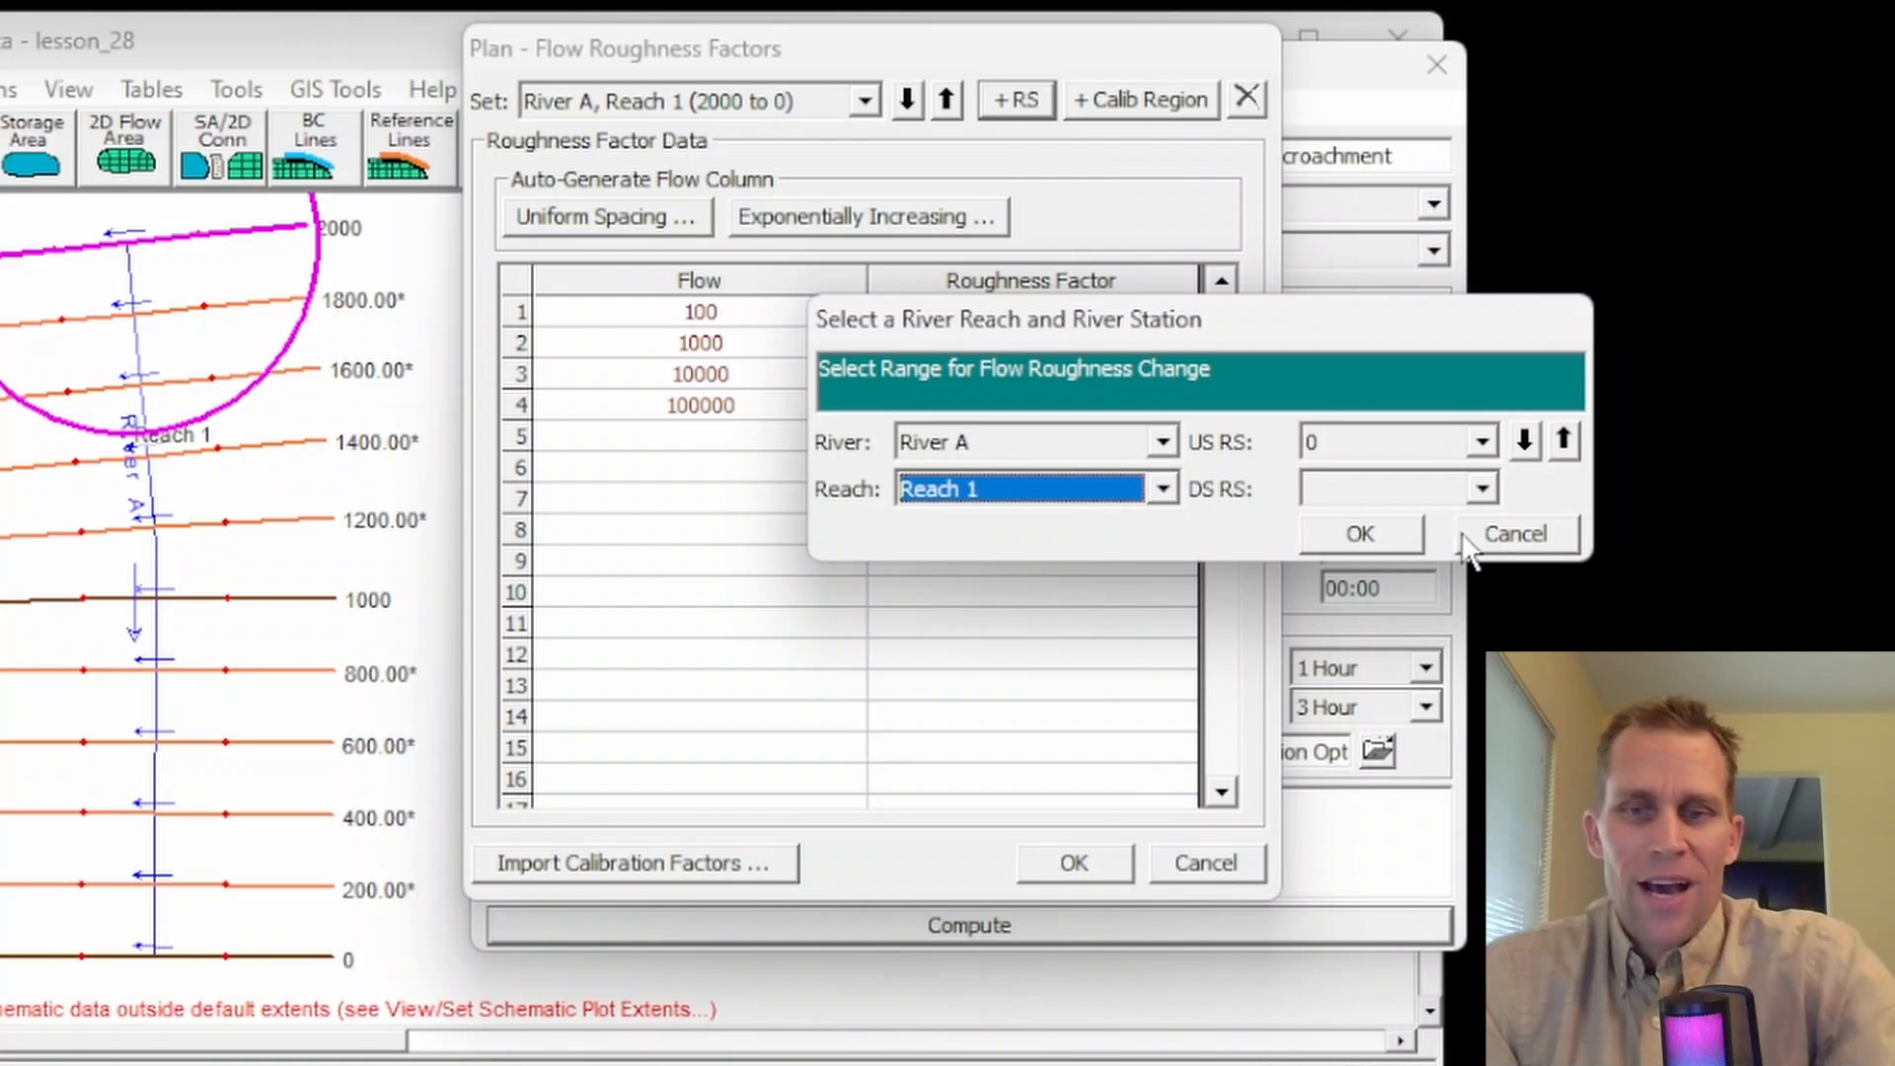
click(1510, 536)
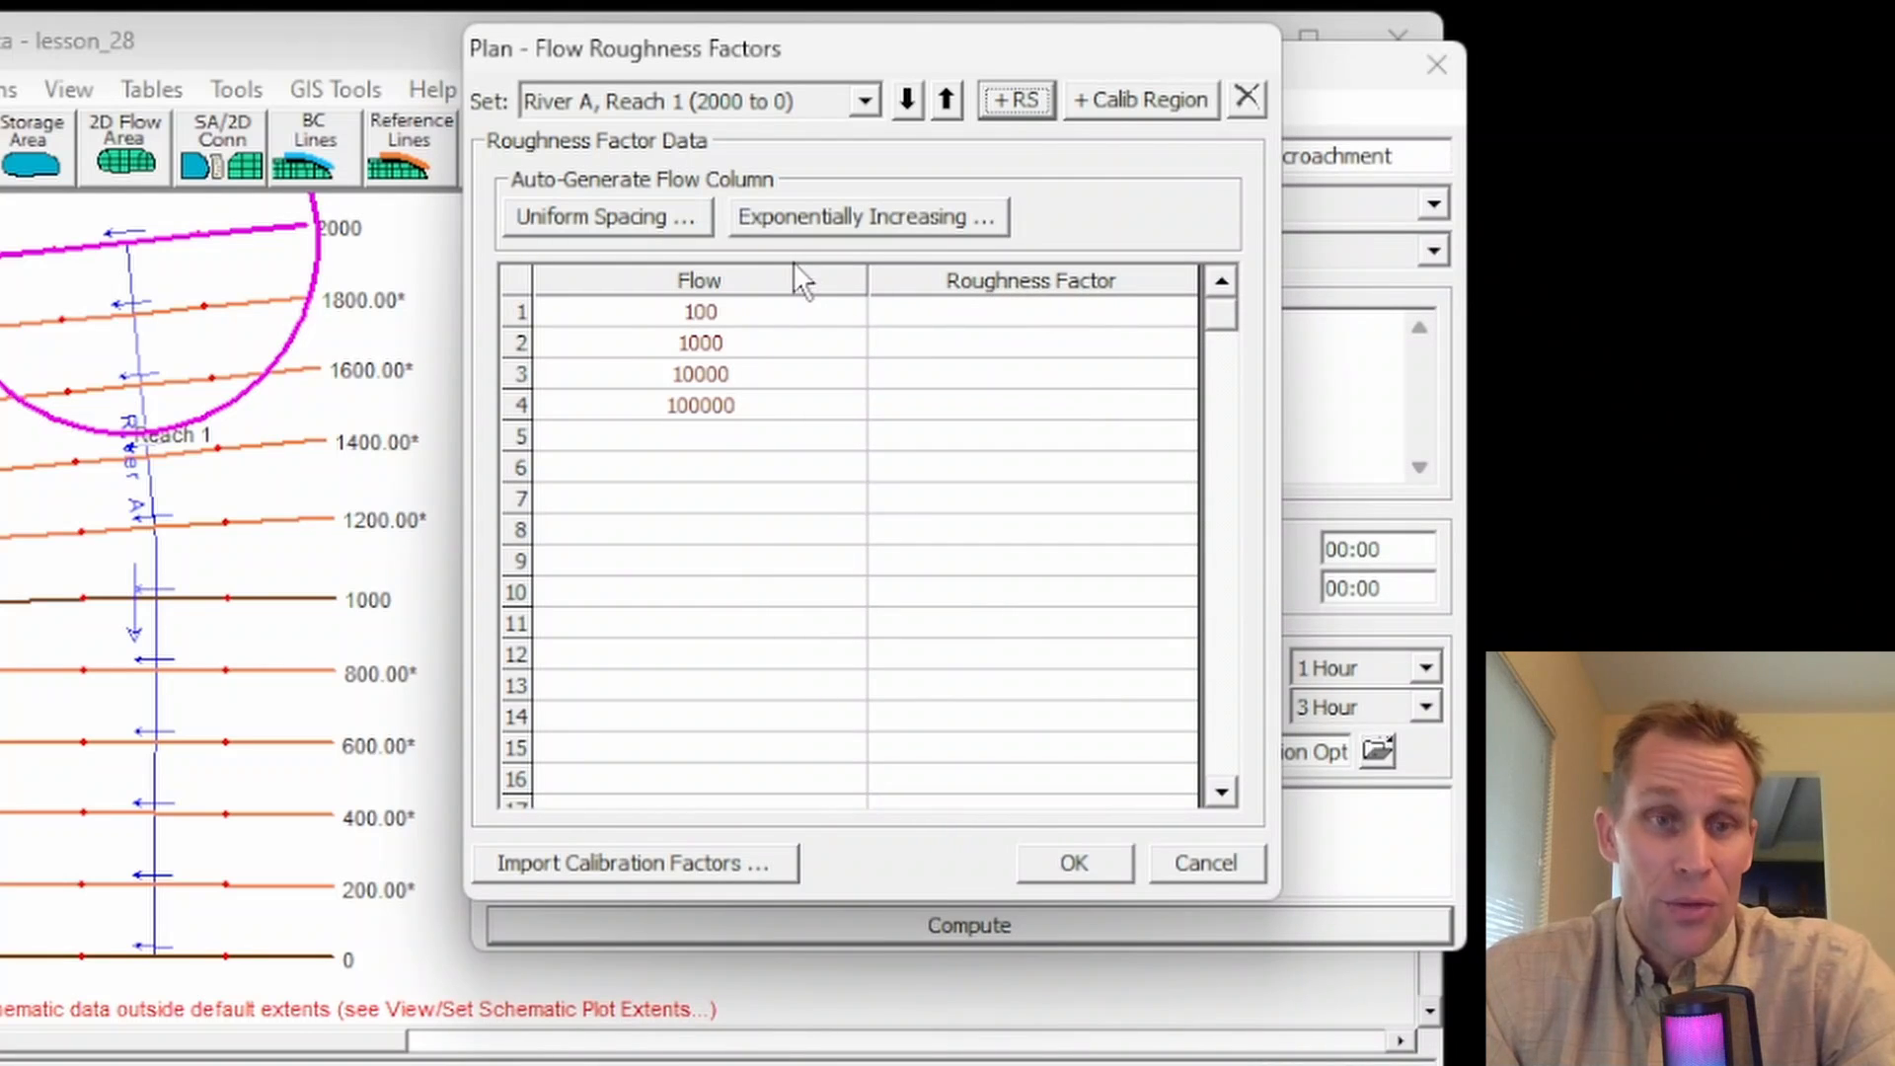
Step: Delete the River A, Reach 1 set from the plan's flow roughness factors and close the unsteady flow analysis
click(1247, 98)
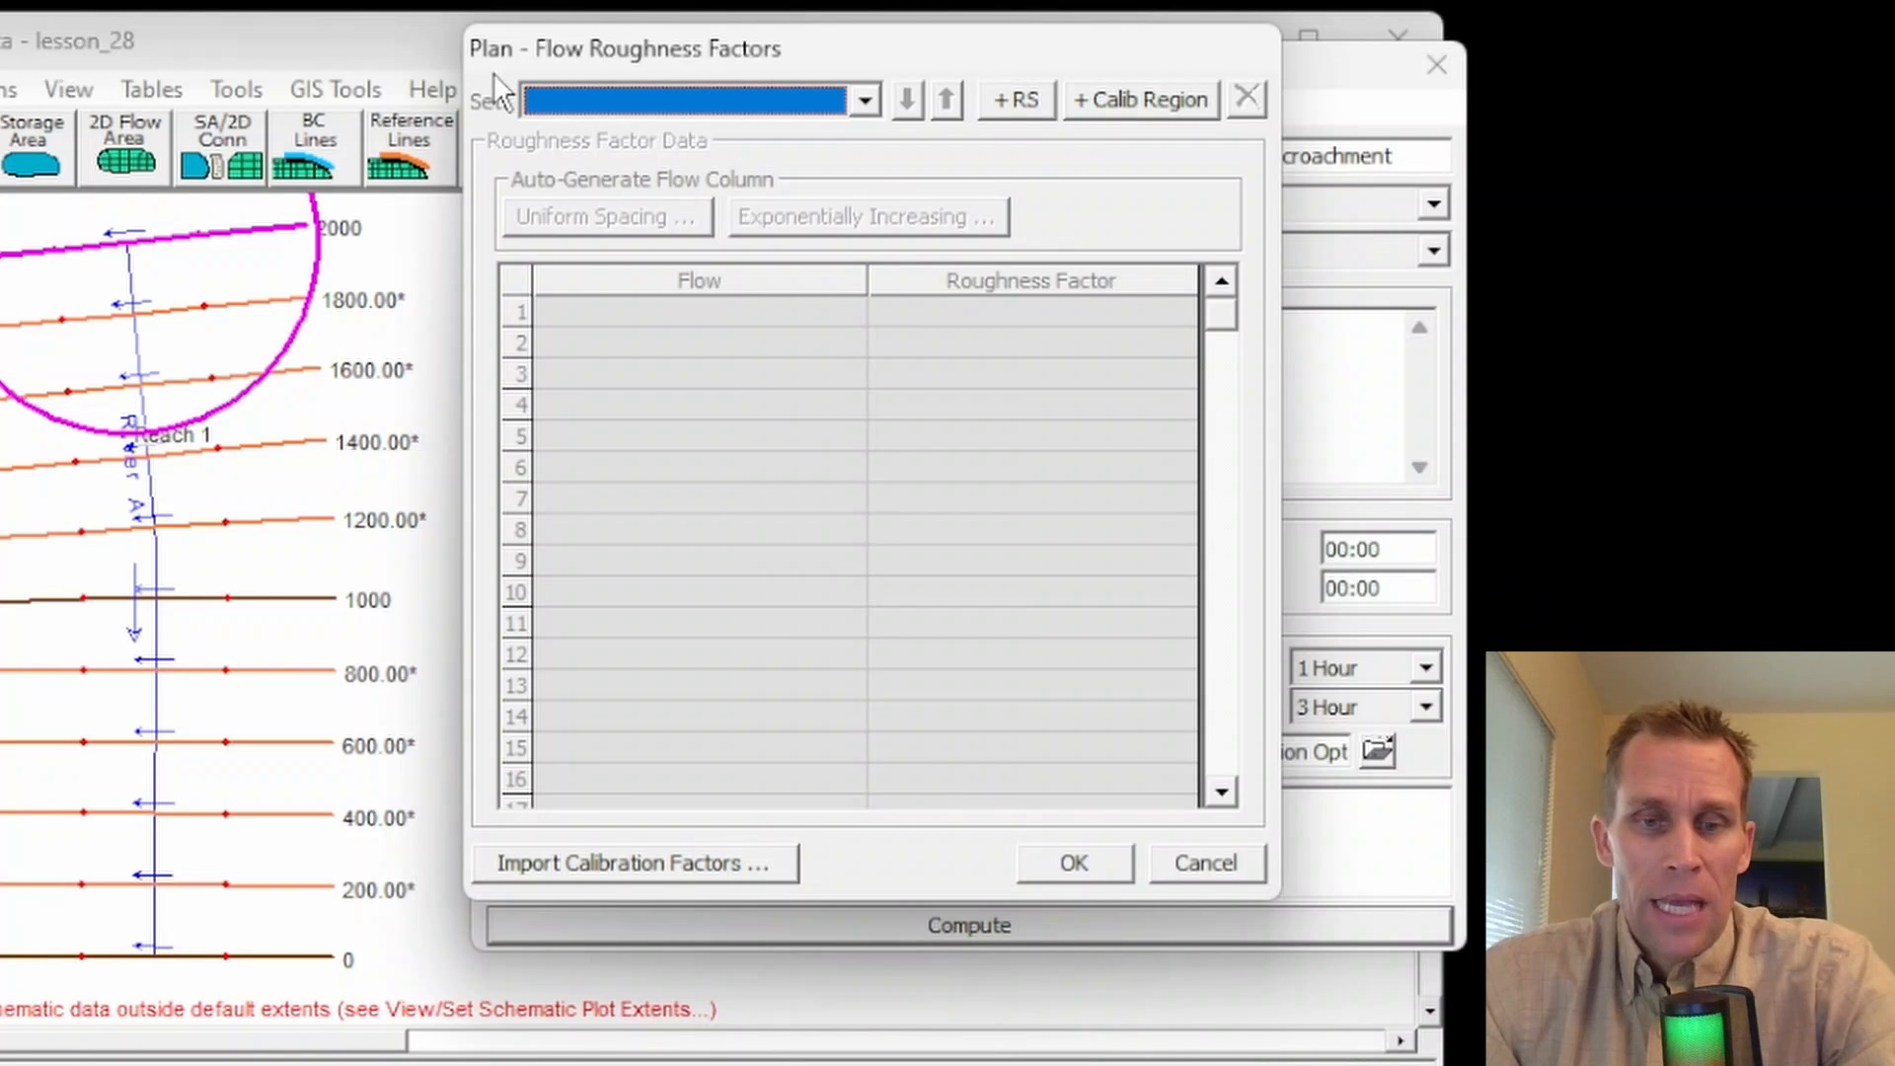
click(1070, 860)
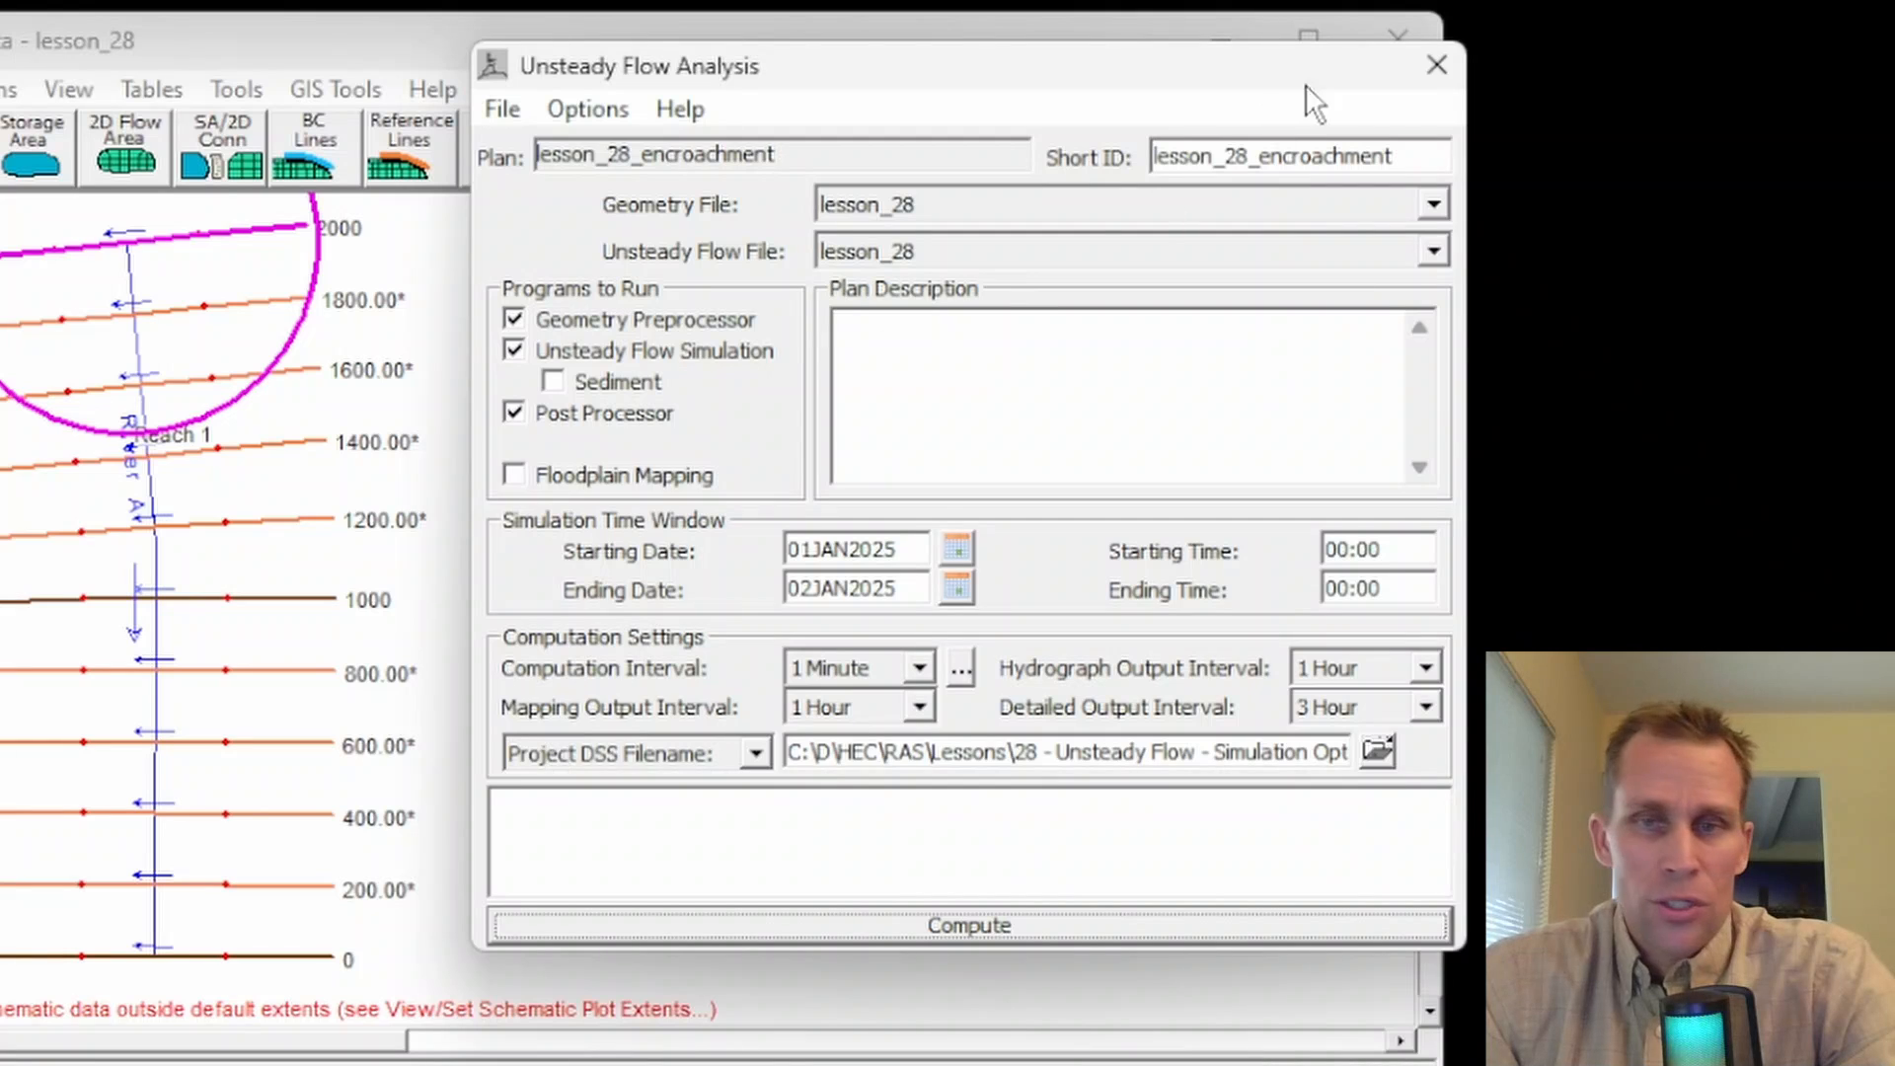
click(1436, 65)
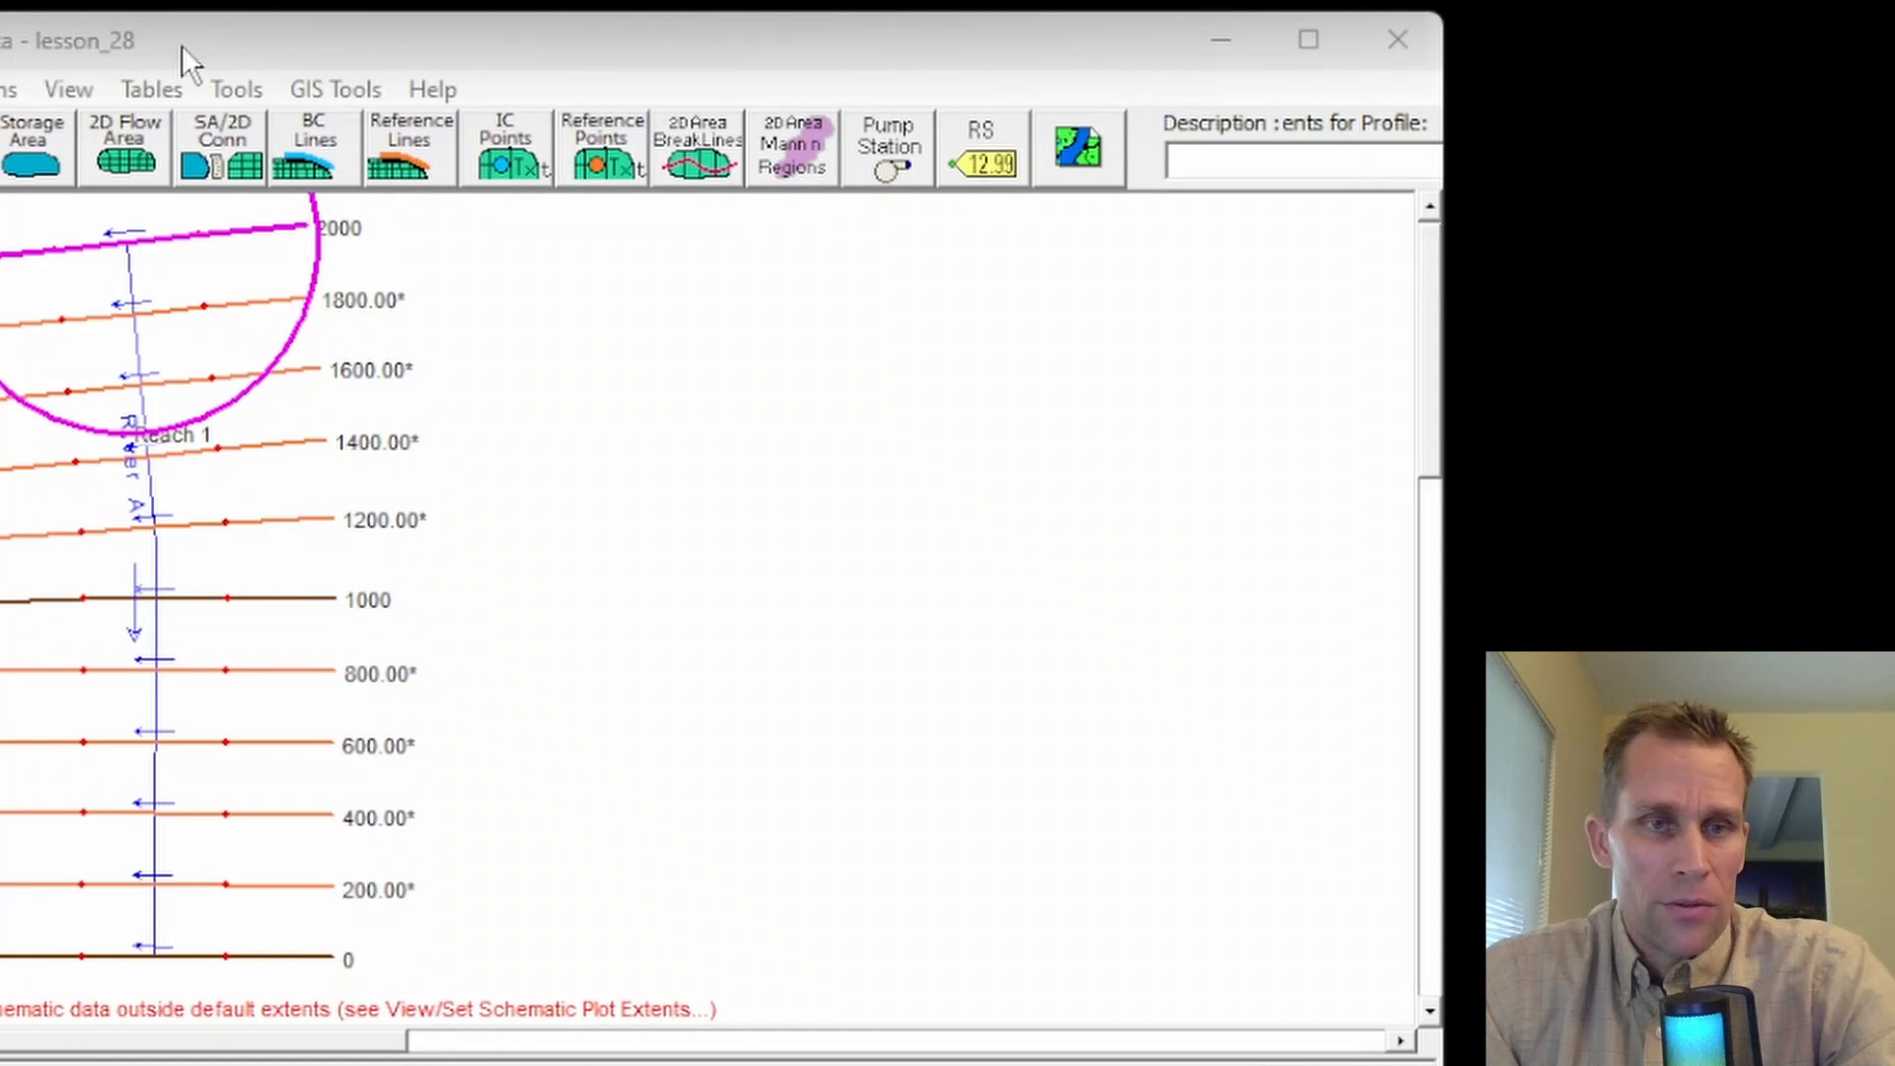
Step: Examine the flow roughness factors tool in the geometry data, including its river station range selection, without adding a set
click(237, 91)
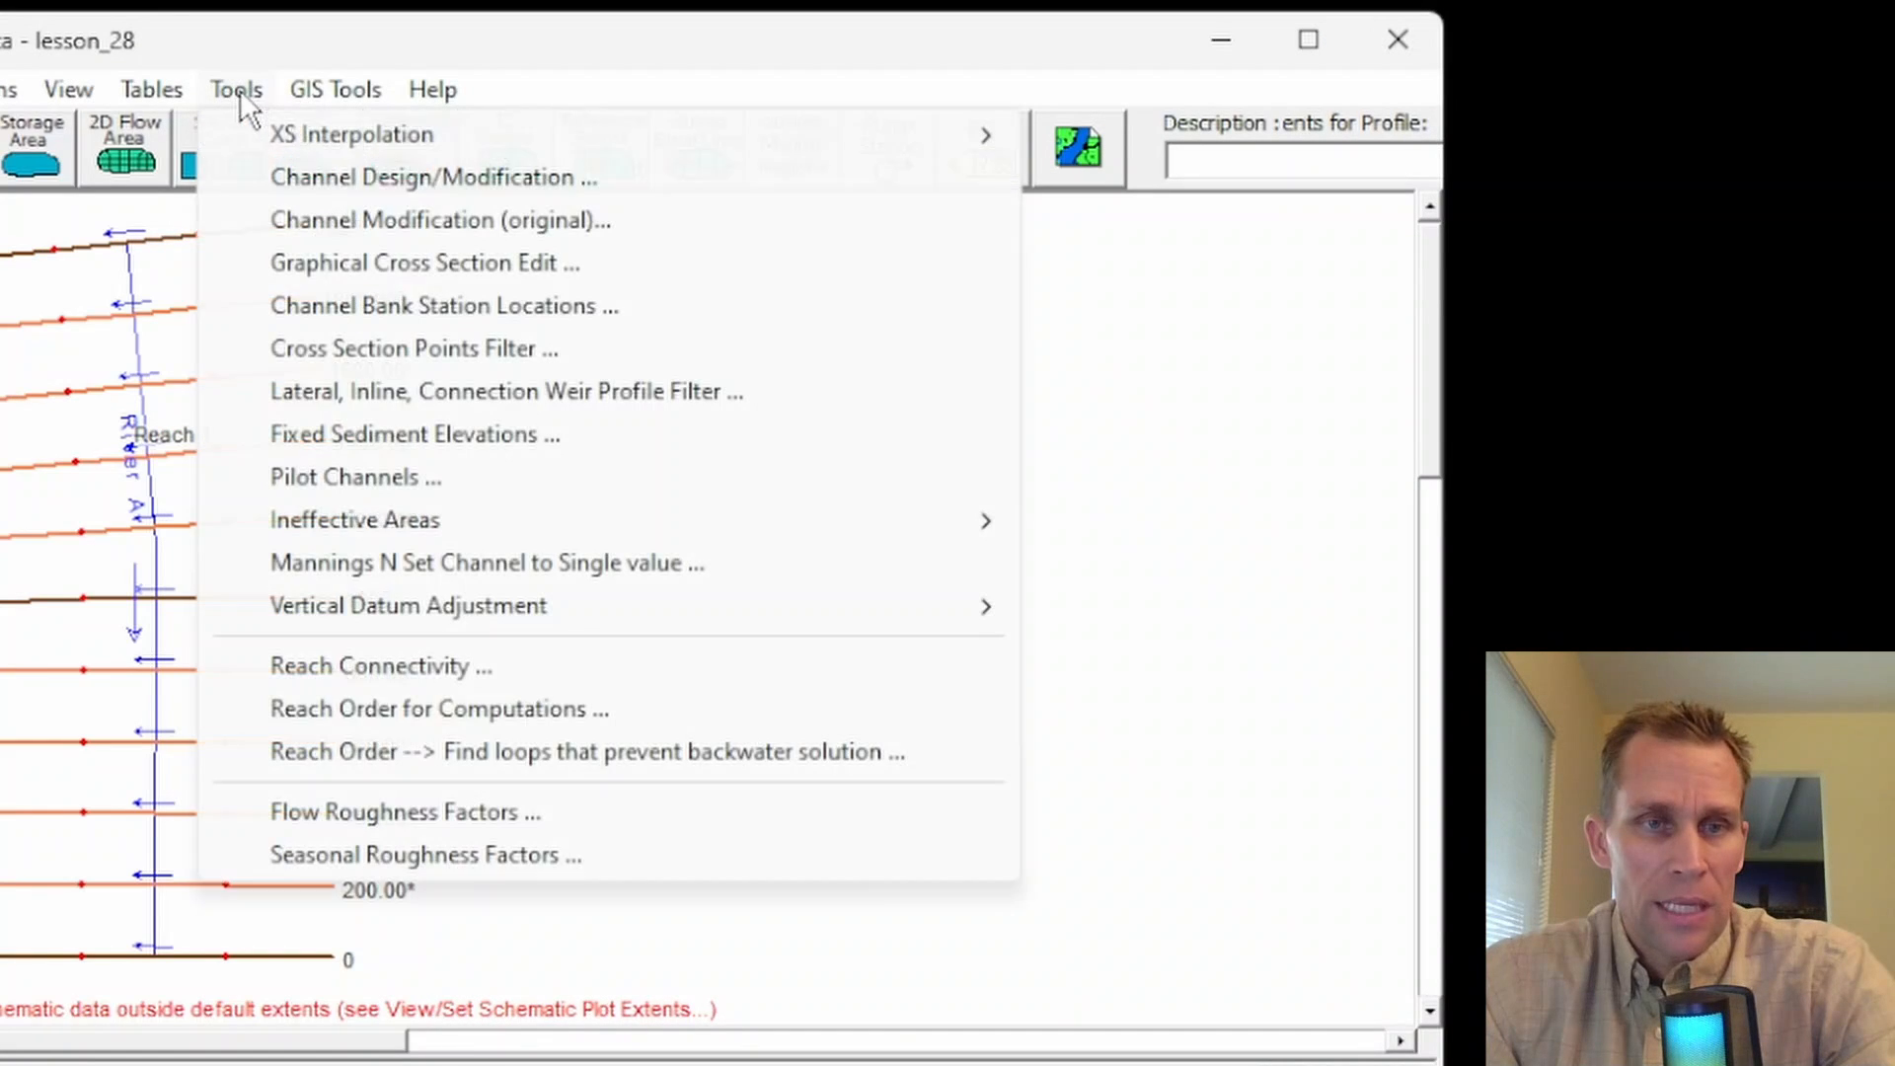
click(401, 811)
drag(695, 51, 825, 116)
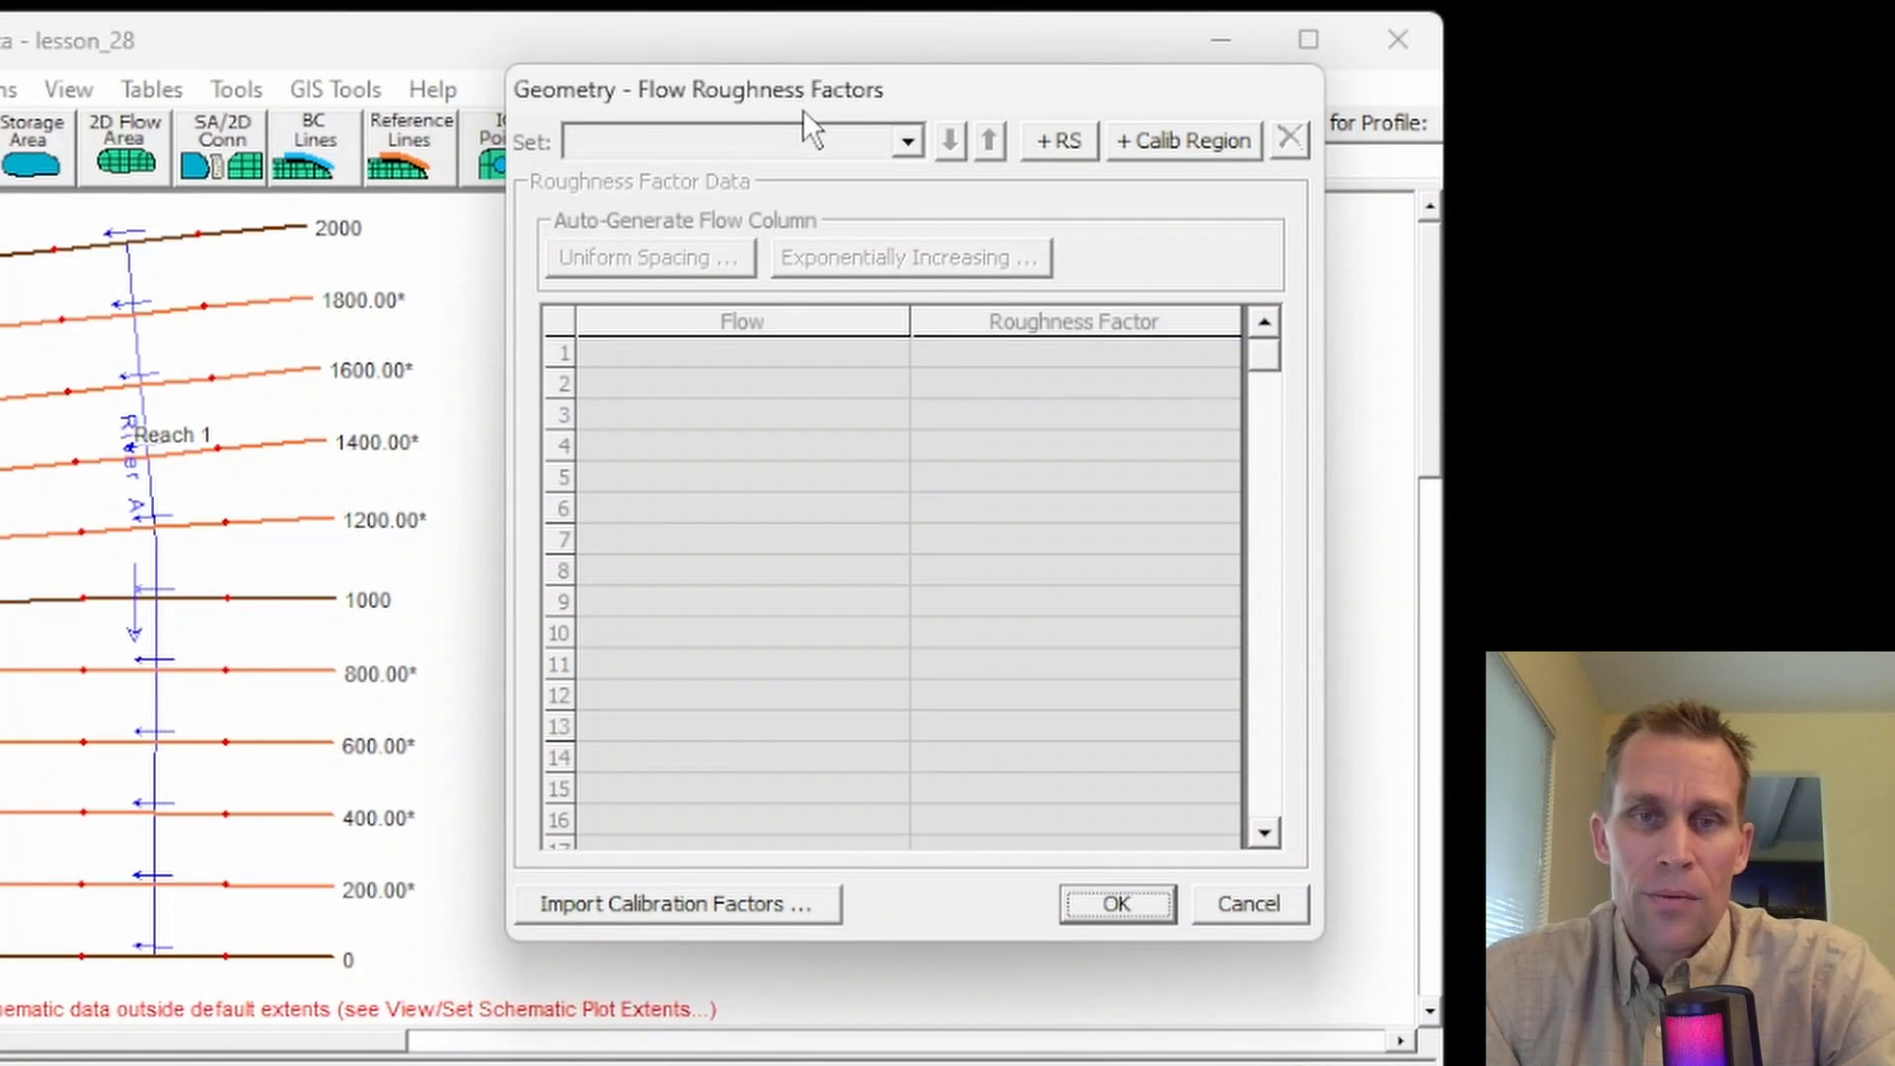
click(1062, 140)
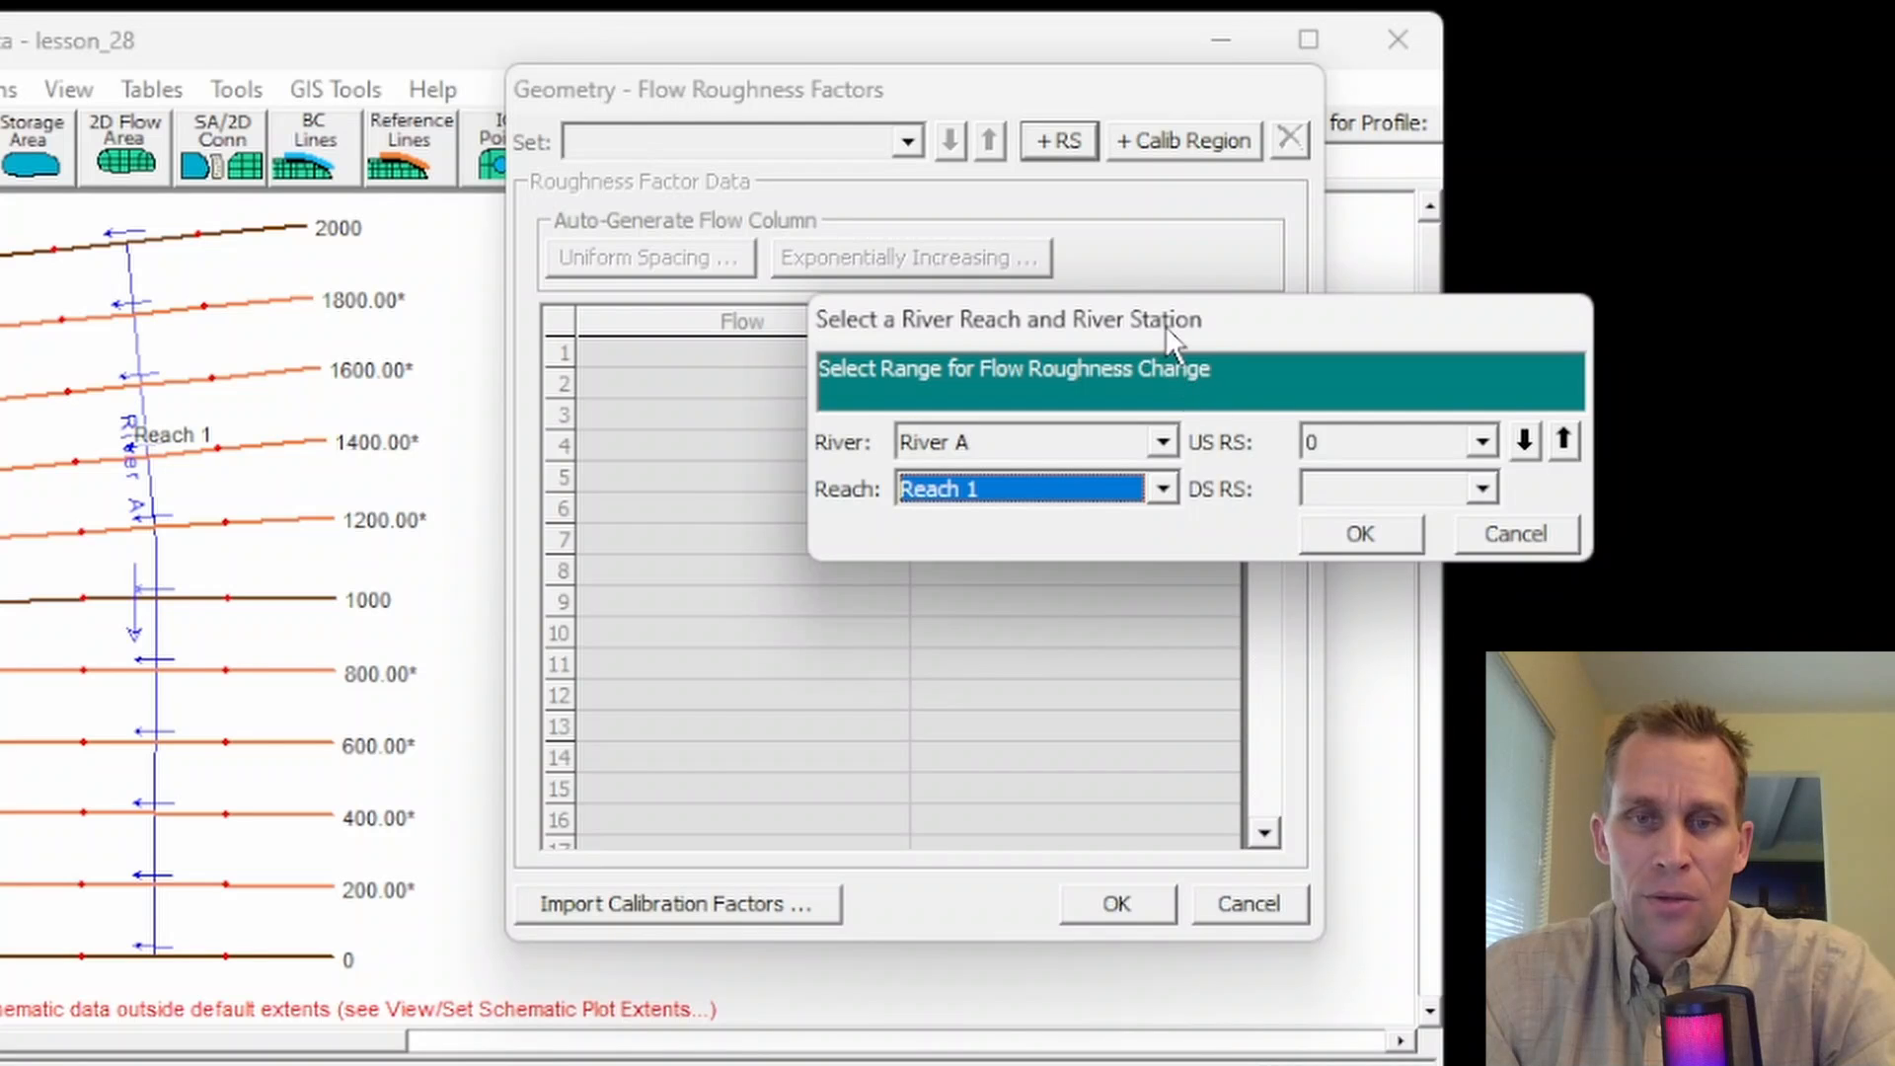
drag(1170, 335, 1132, 337)
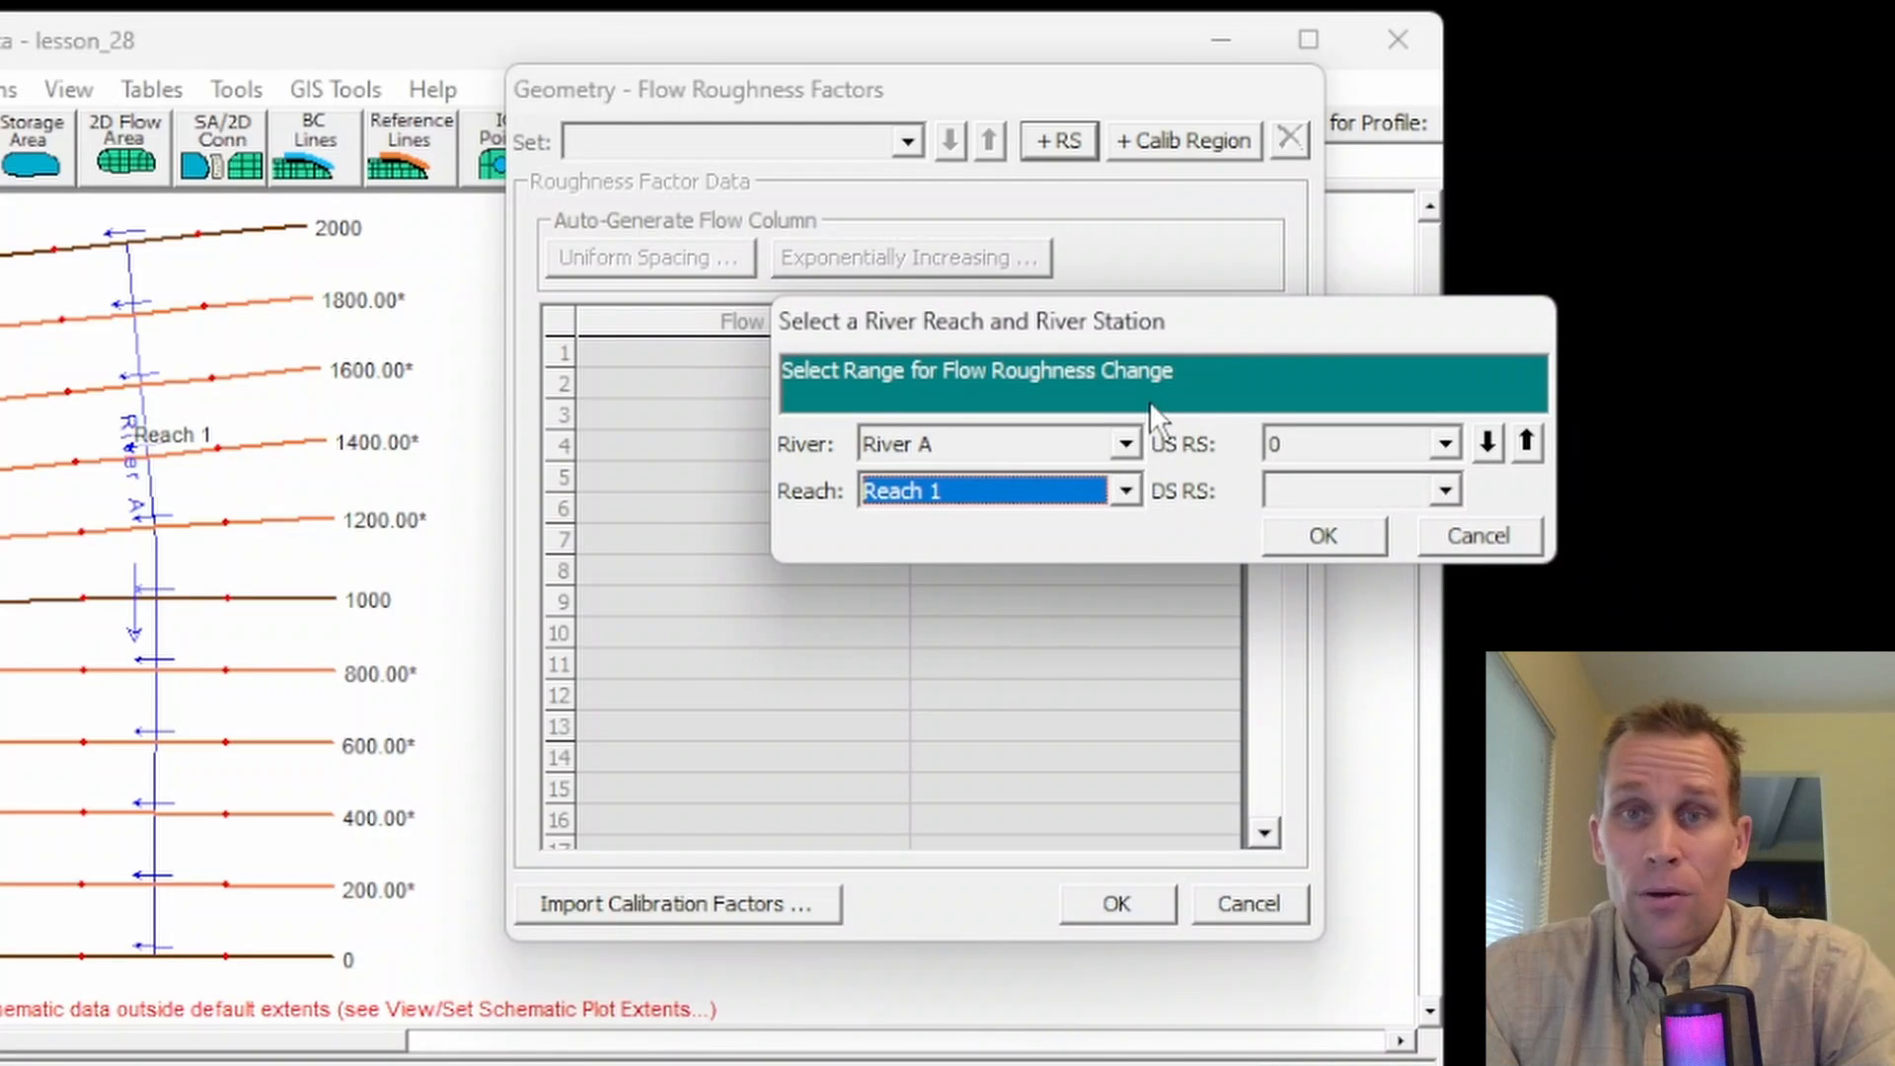
click(1460, 541)
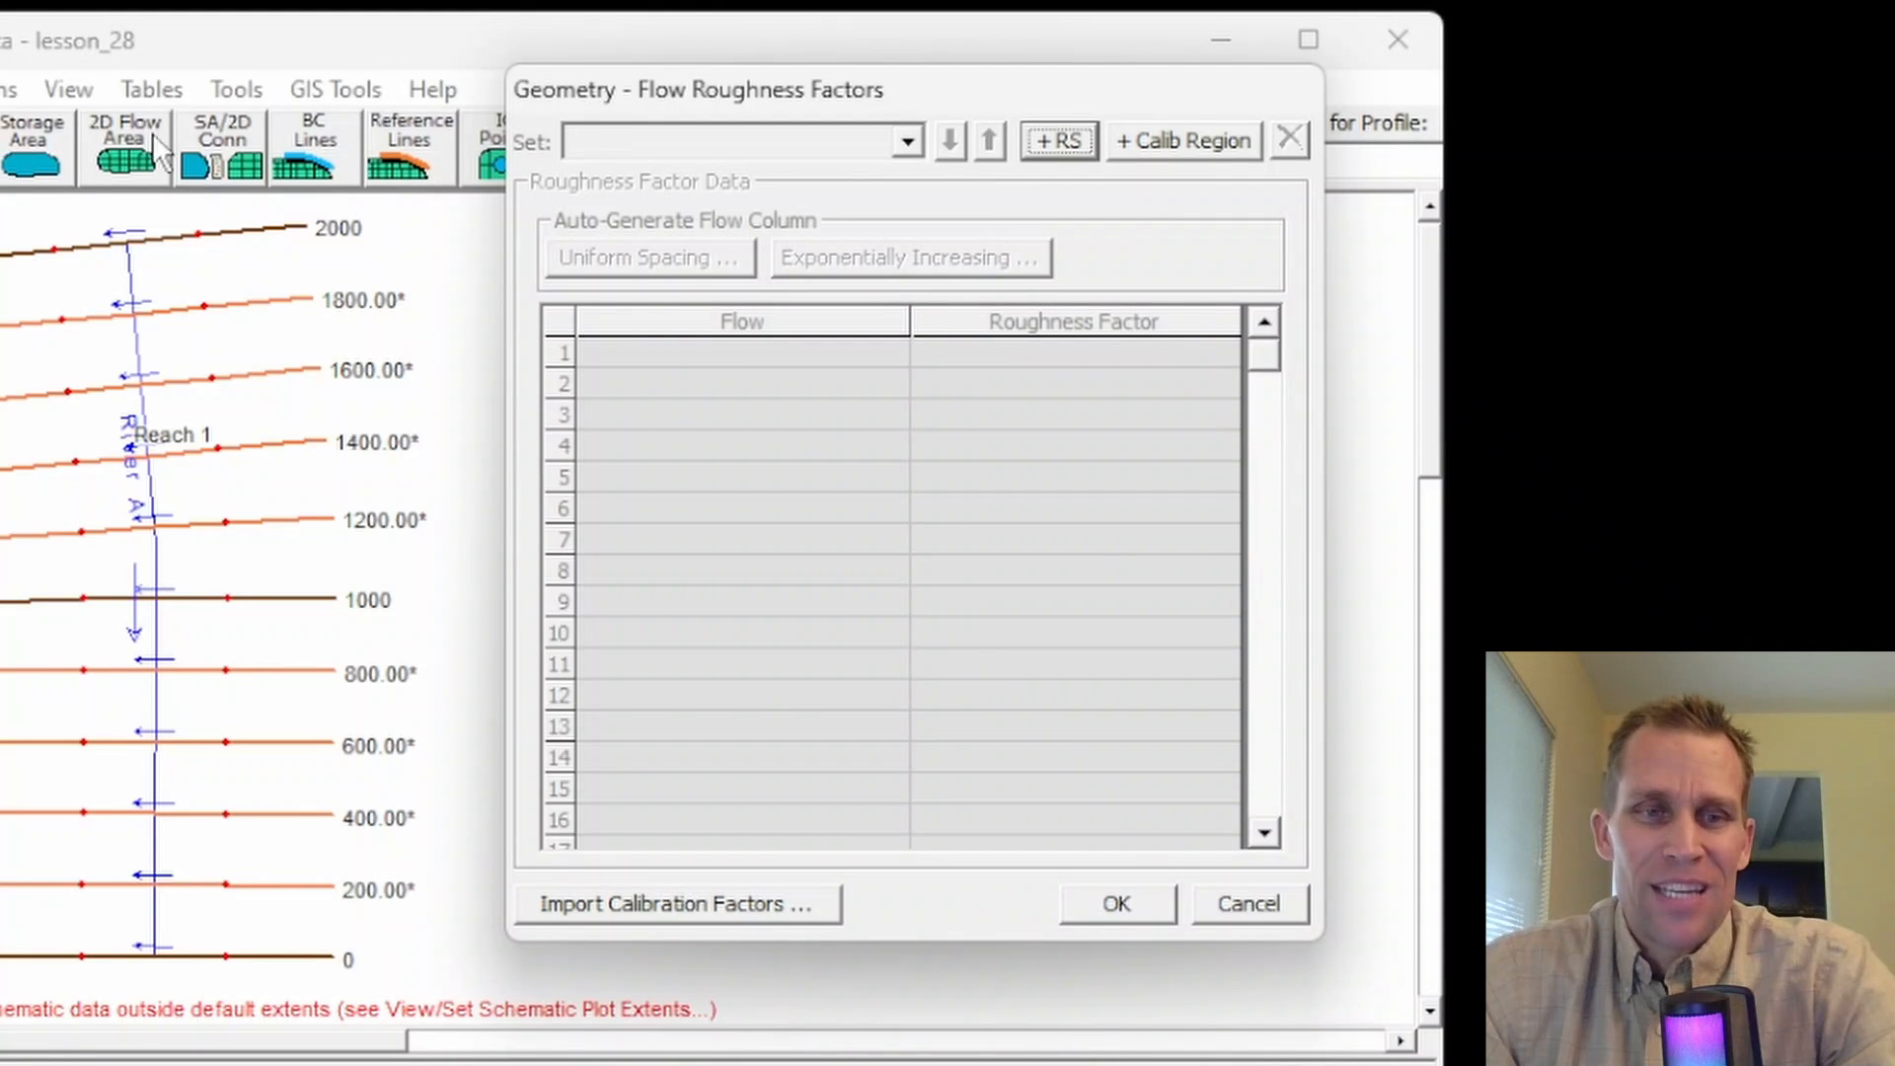
click(1251, 902)
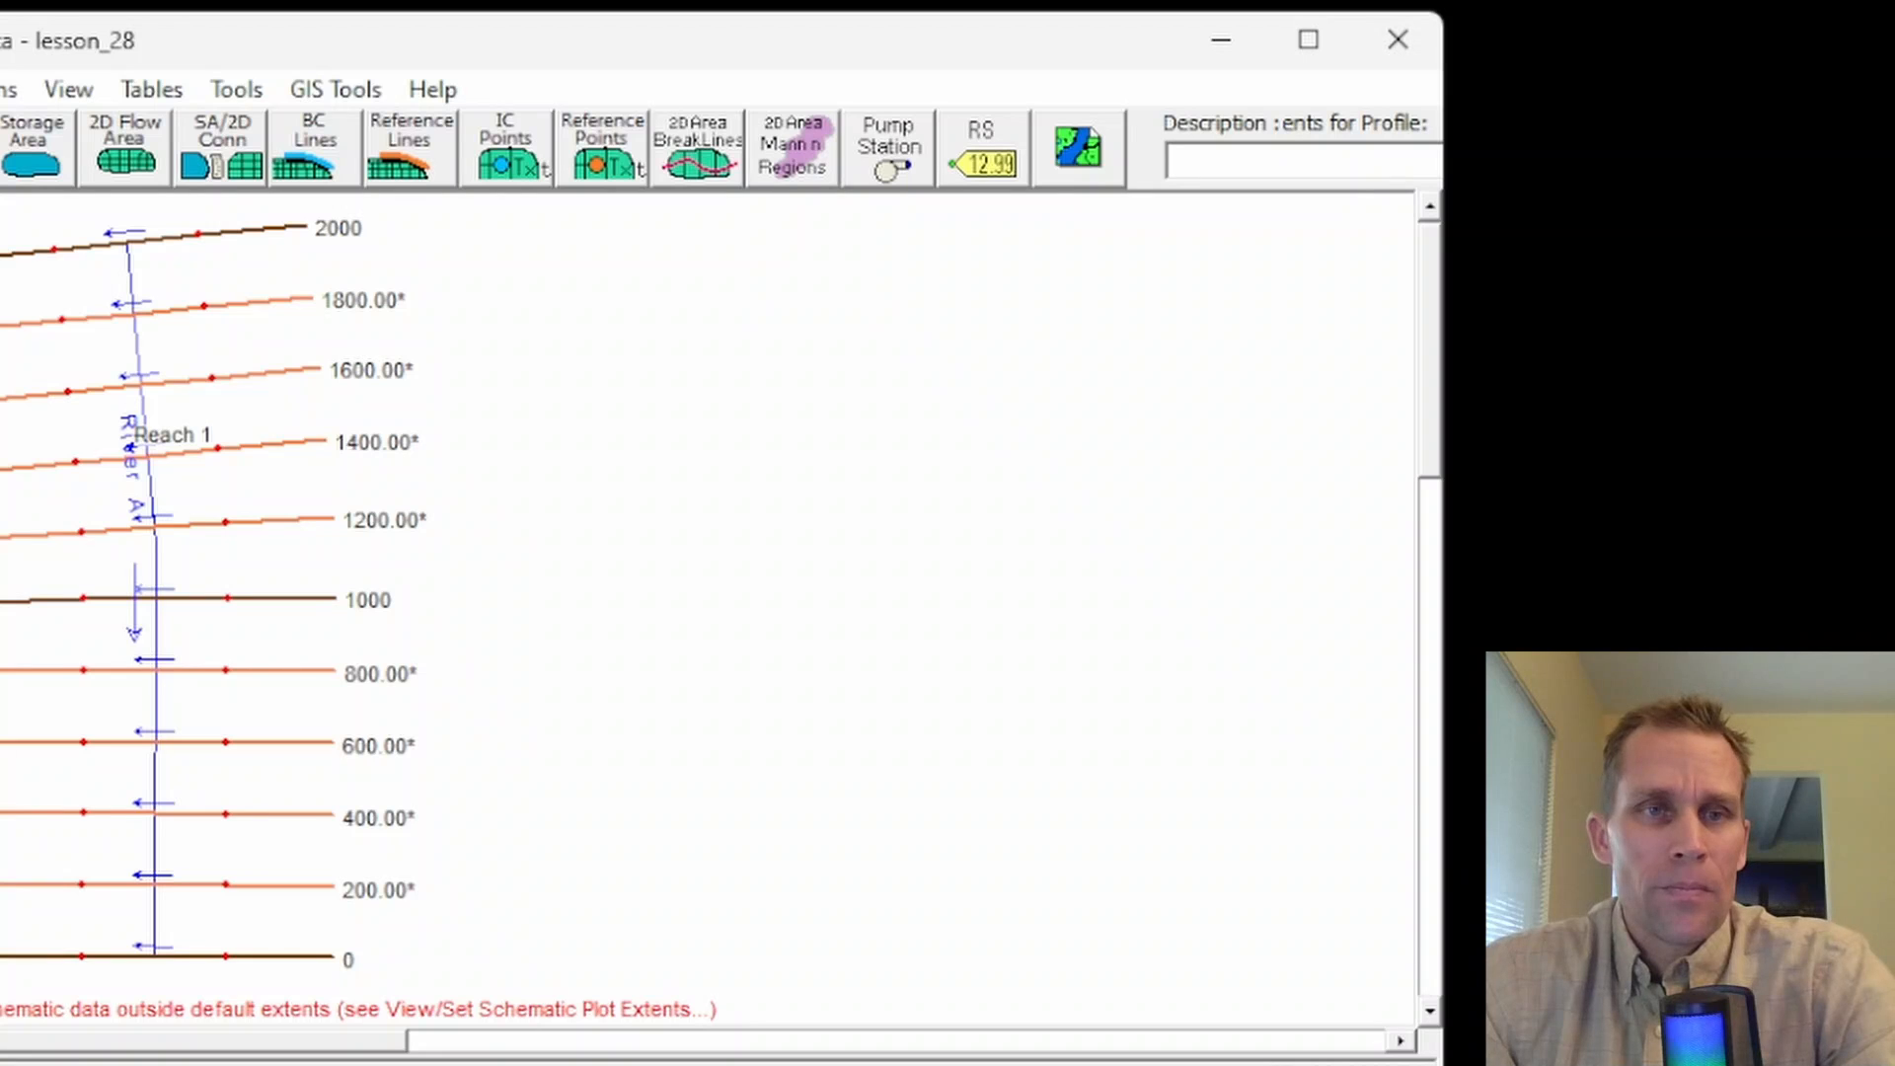
Step: Return to the unsteady flow analysis and open the plan's seasonal roughness factors
key(alt+Tab)
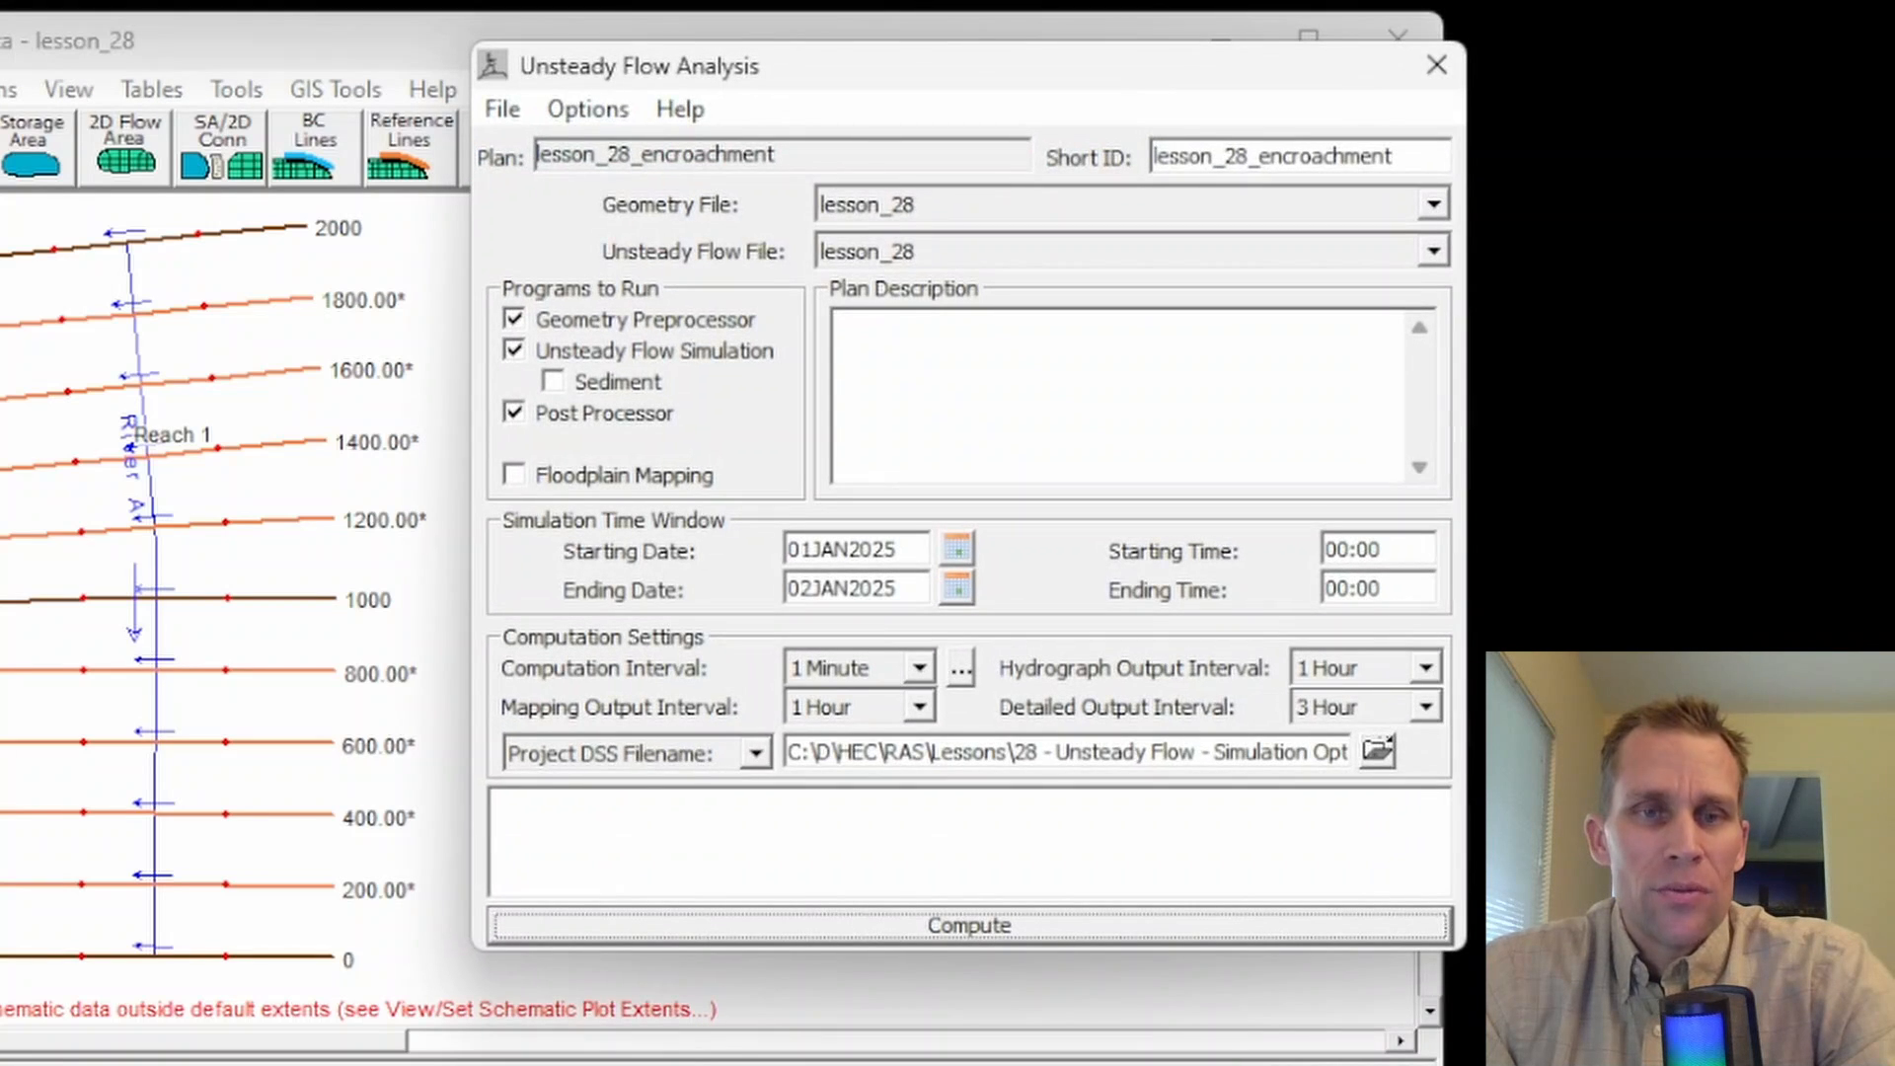
click(621, 110)
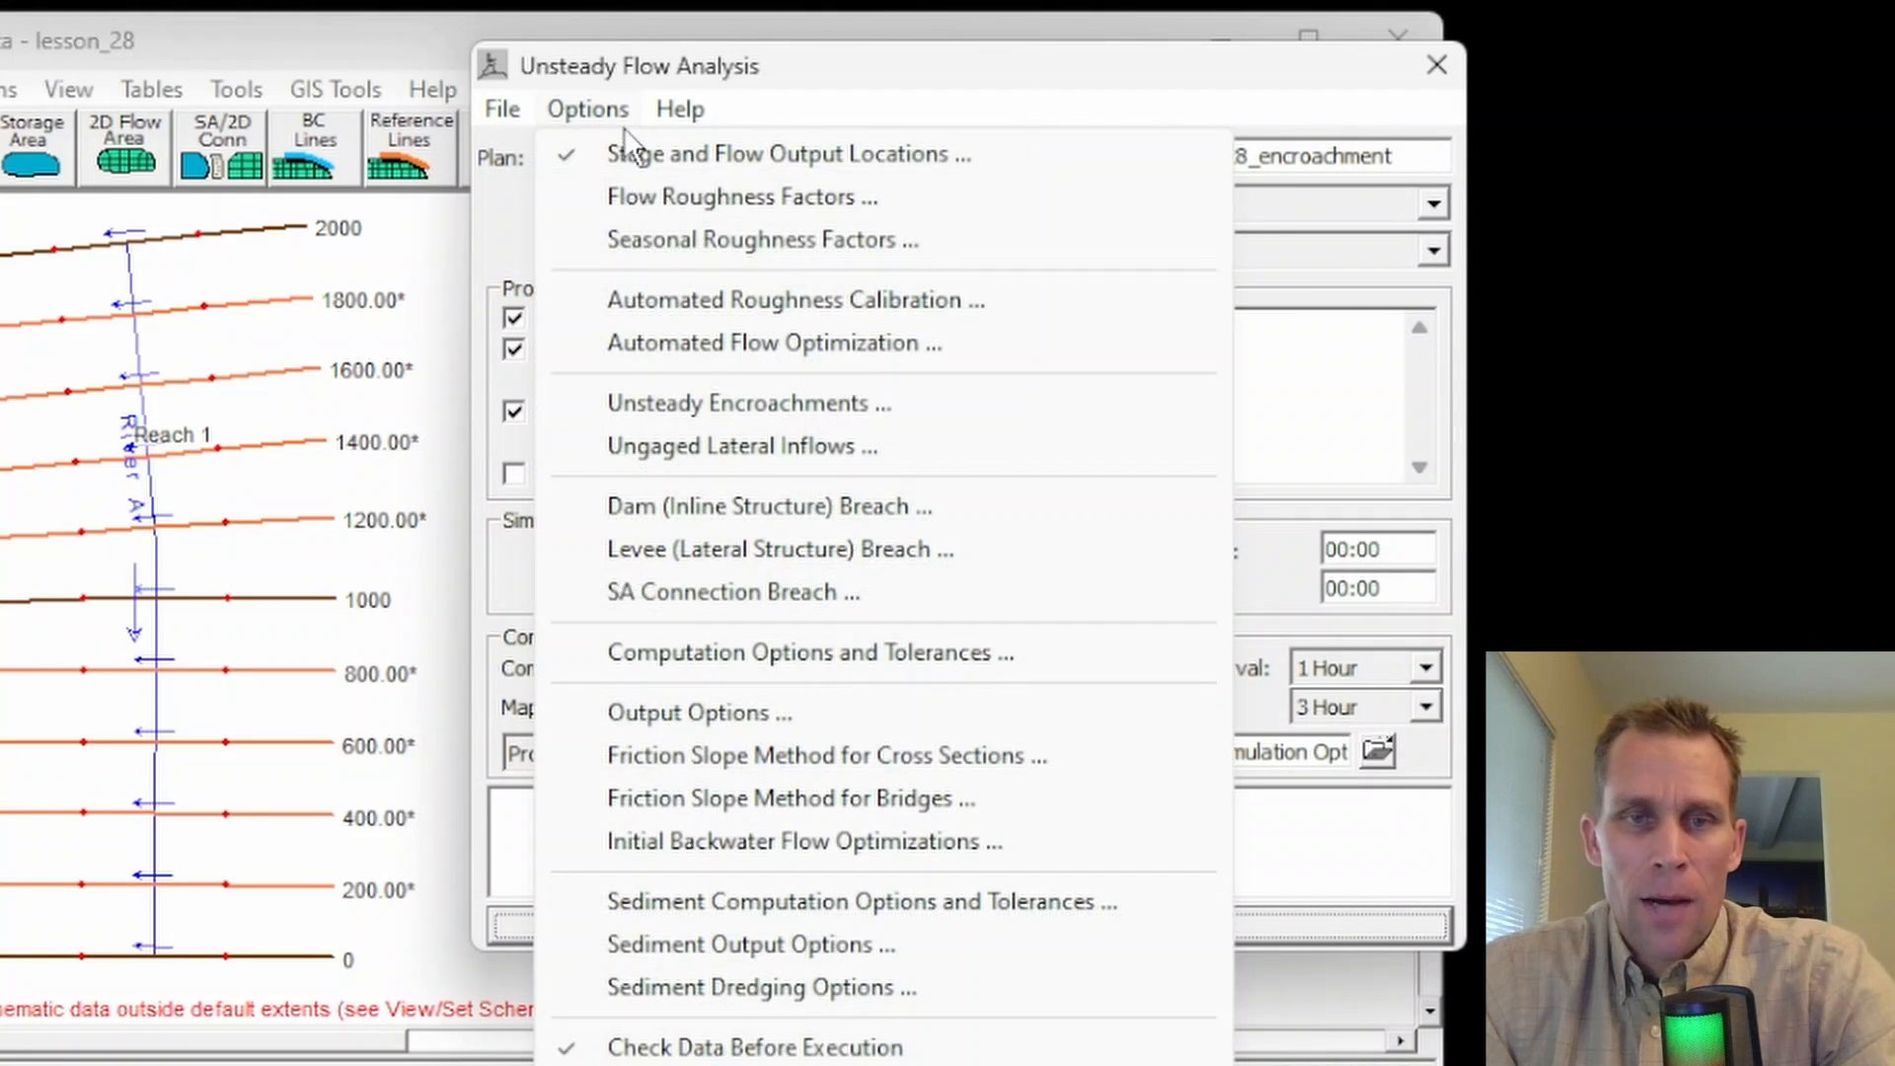
click(672, 242)
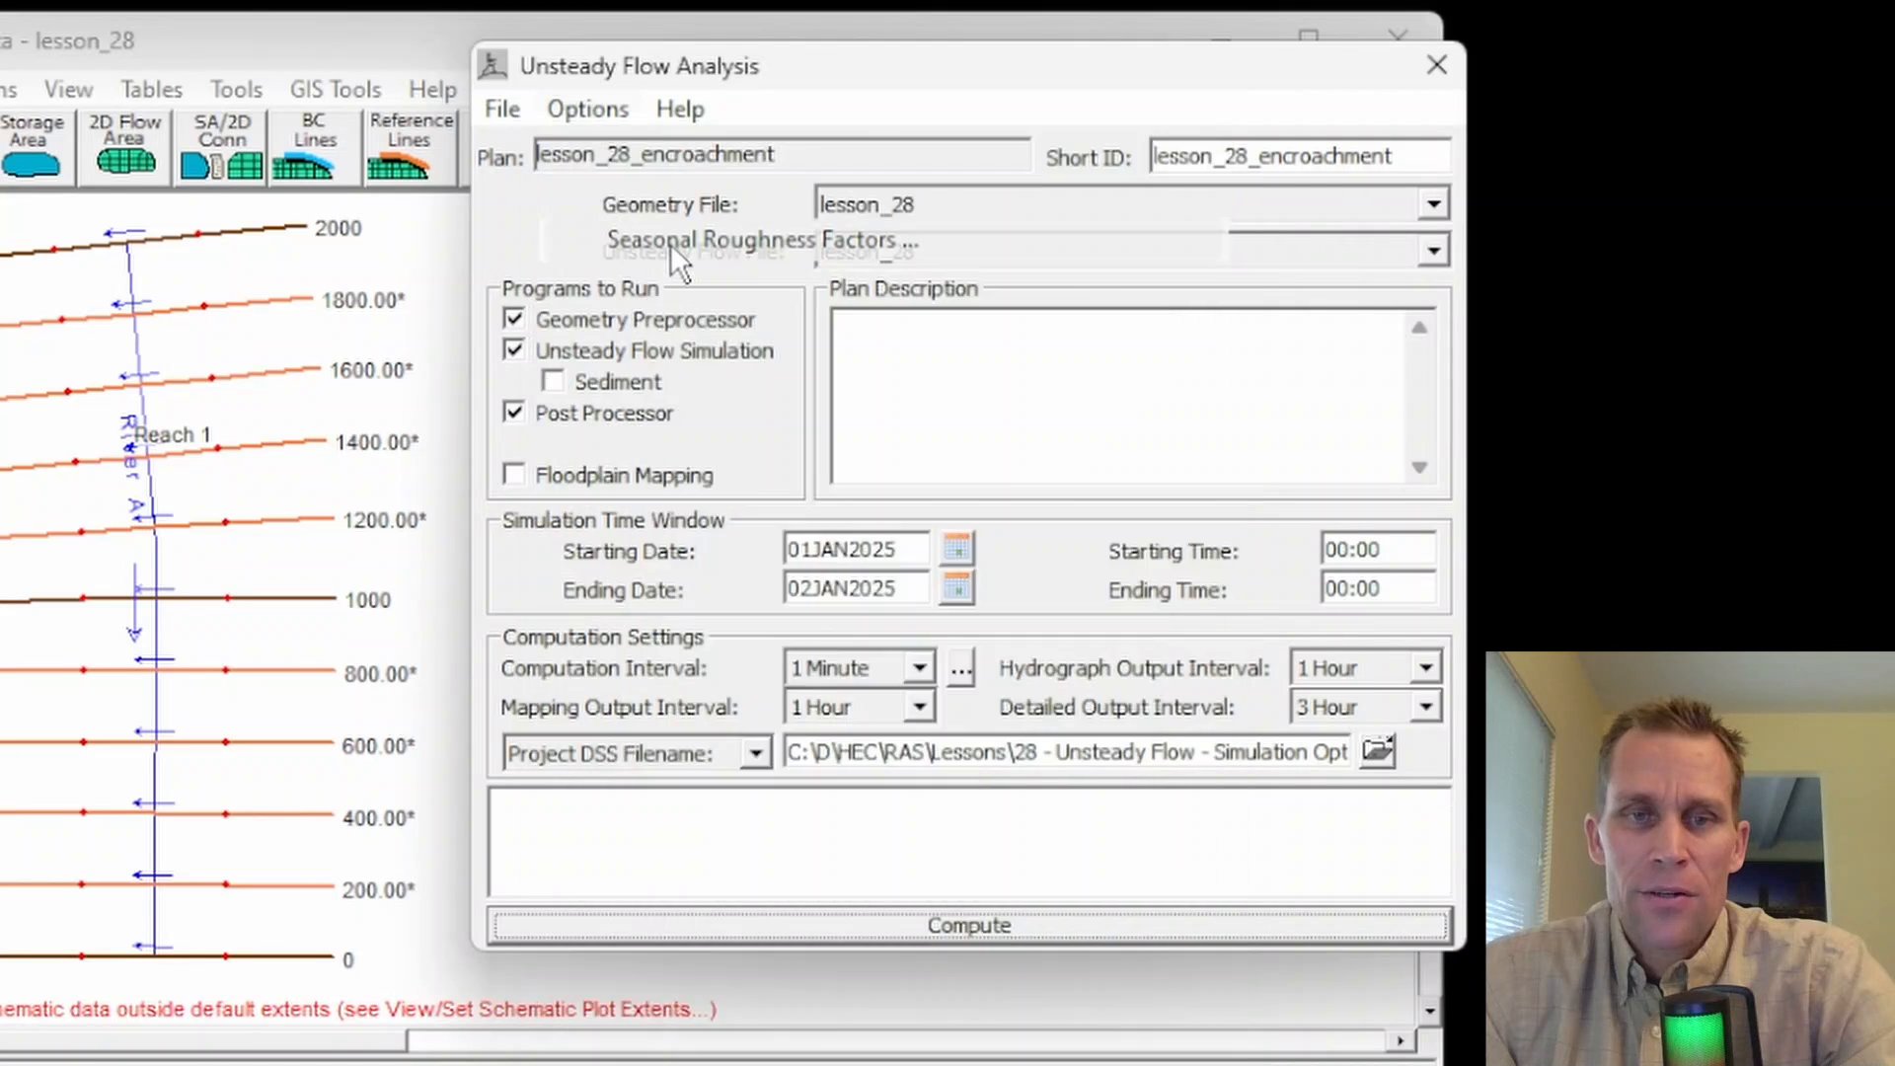
drag(821, 91, 642, 118)
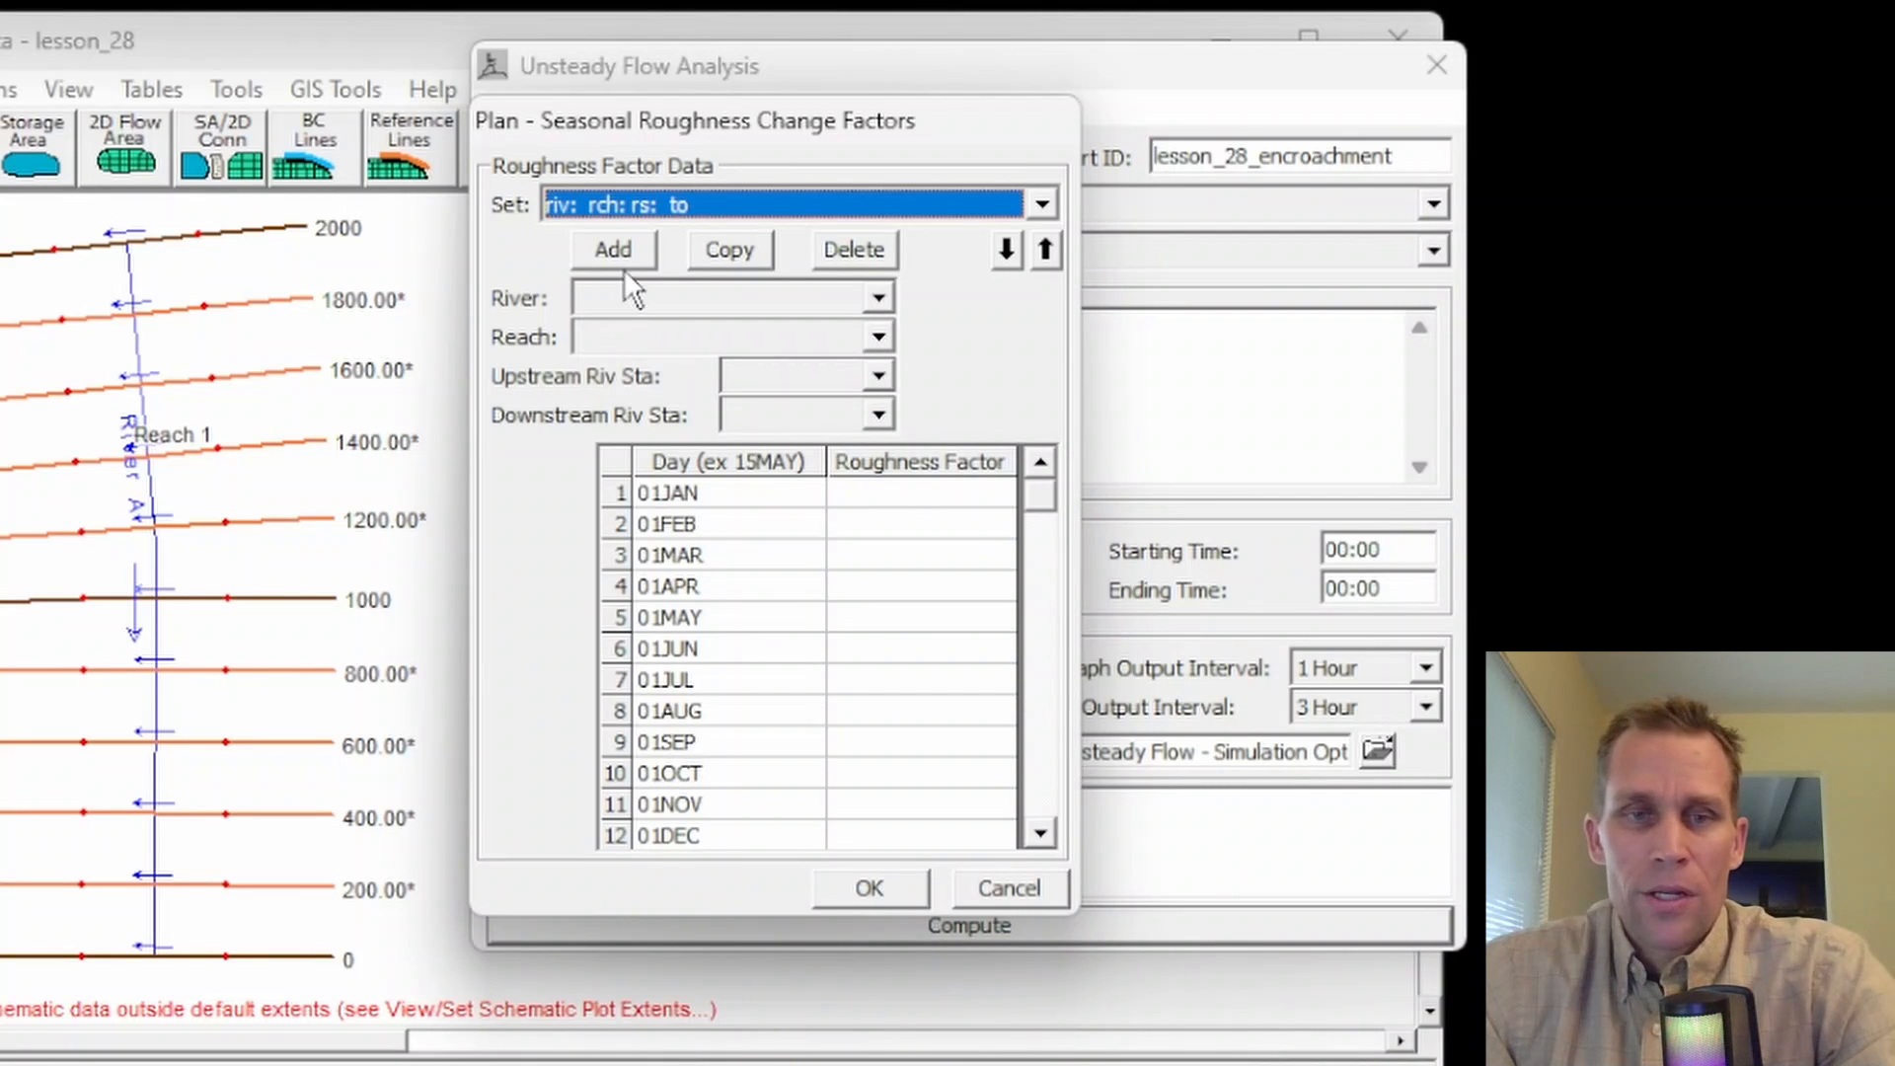
Step: Define the seasonal roughness range for River A, Reach 1, from upstream river station 1000 to downstream station 0
click(648, 292)
click(643, 348)
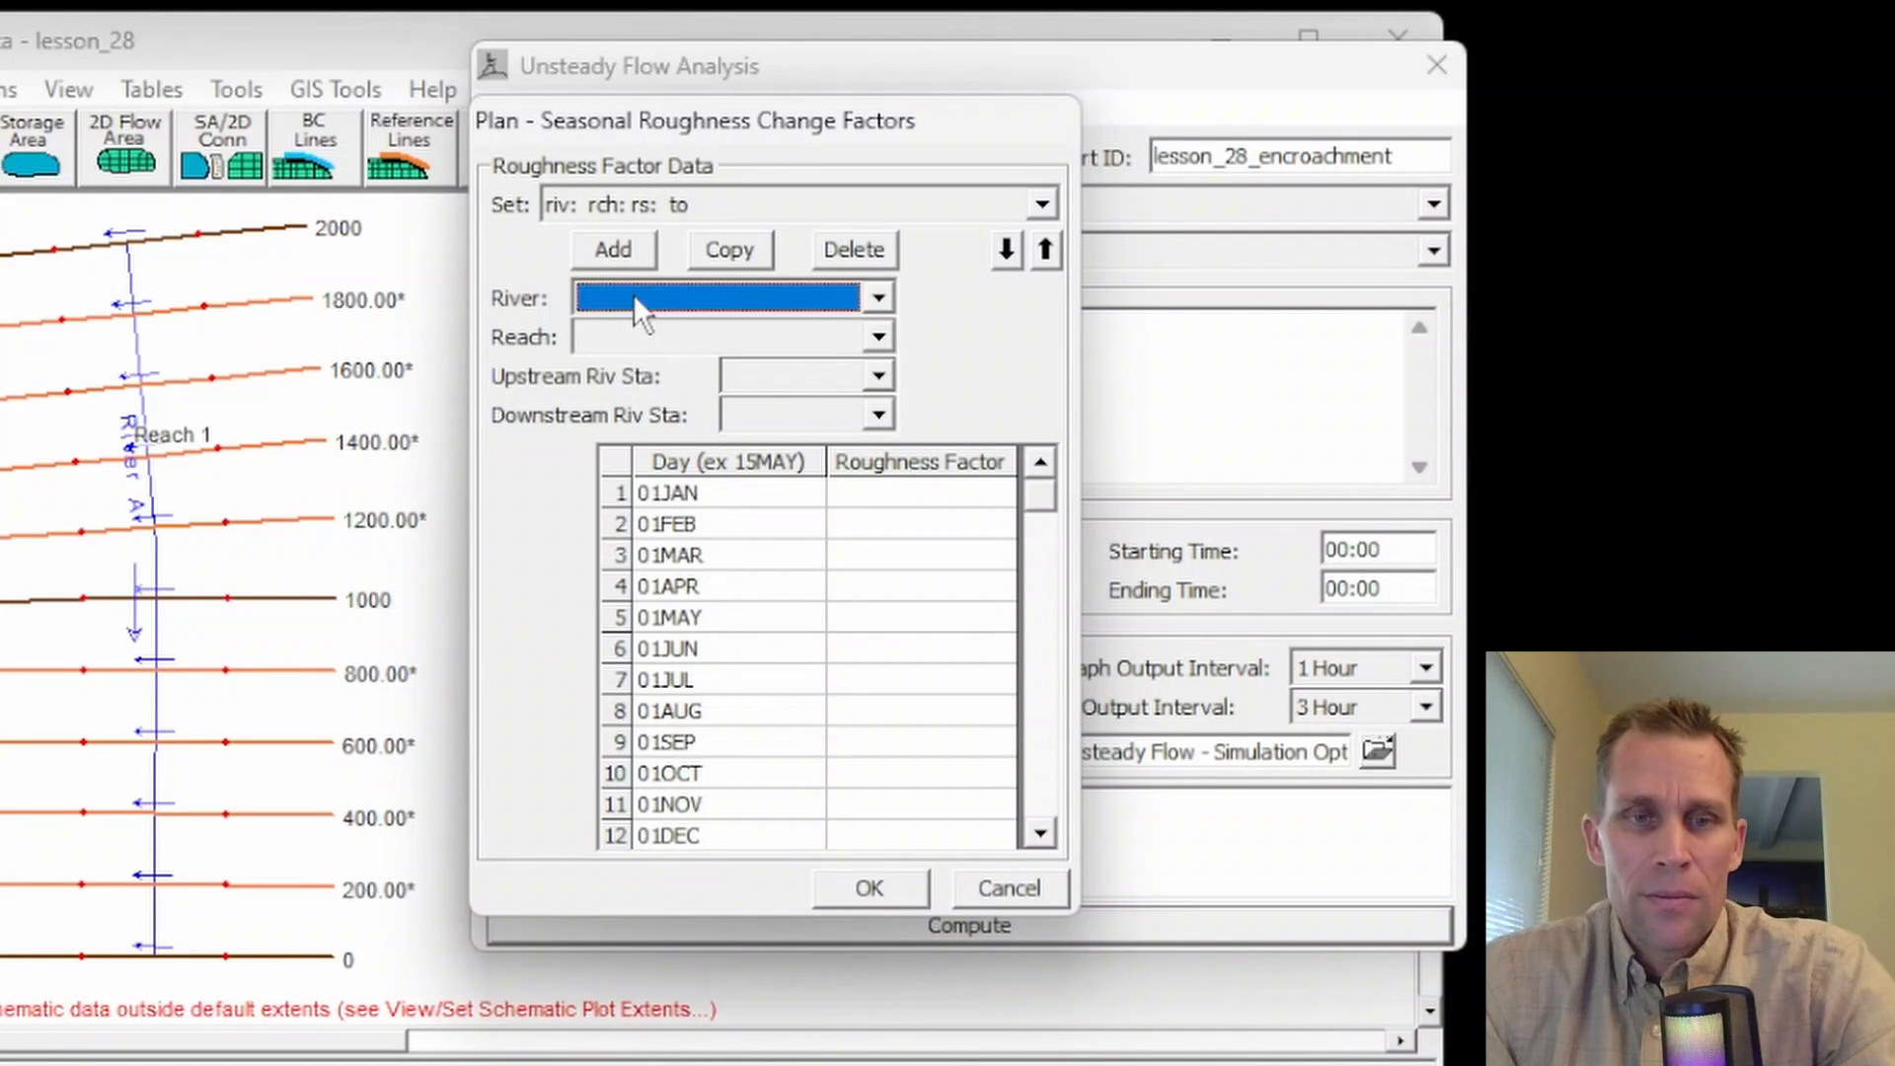
click(632, 293)
click(638, 340)
click(659, 341)
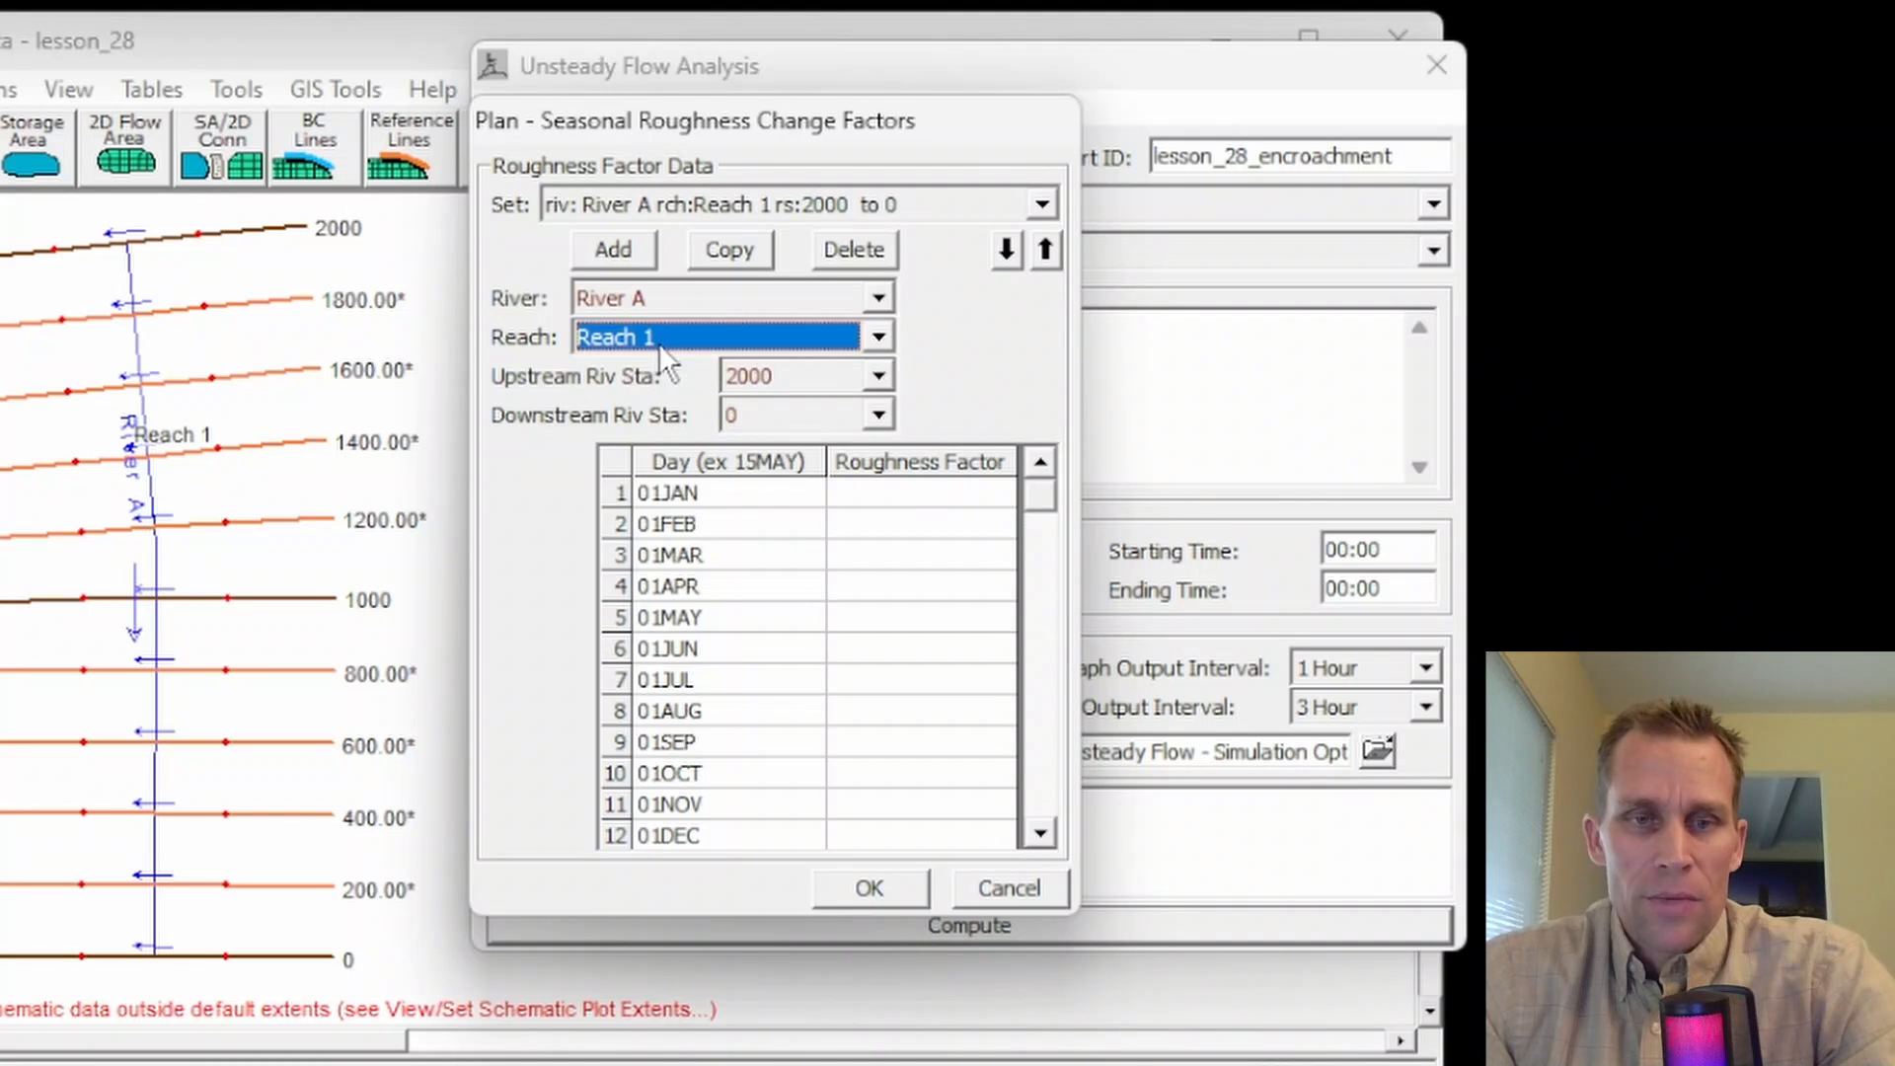
click(784, 377)
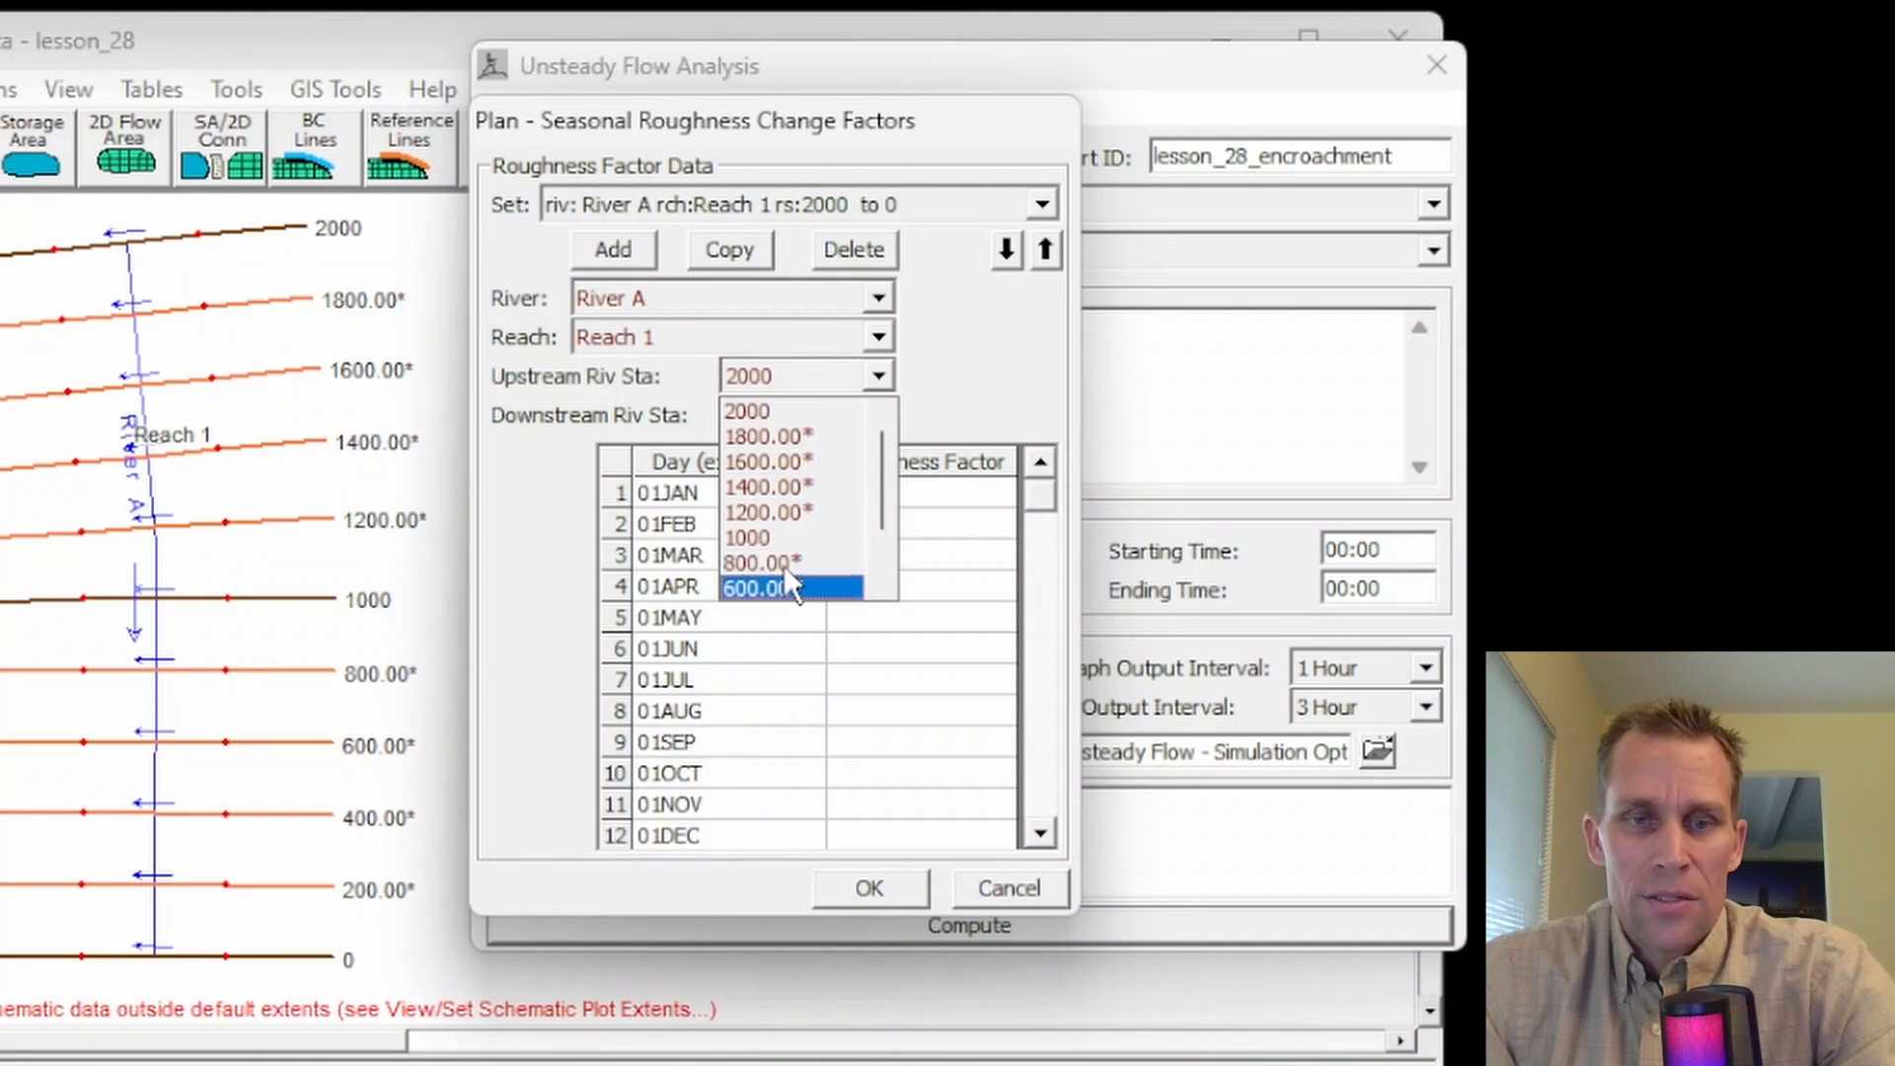
click(791, 537)
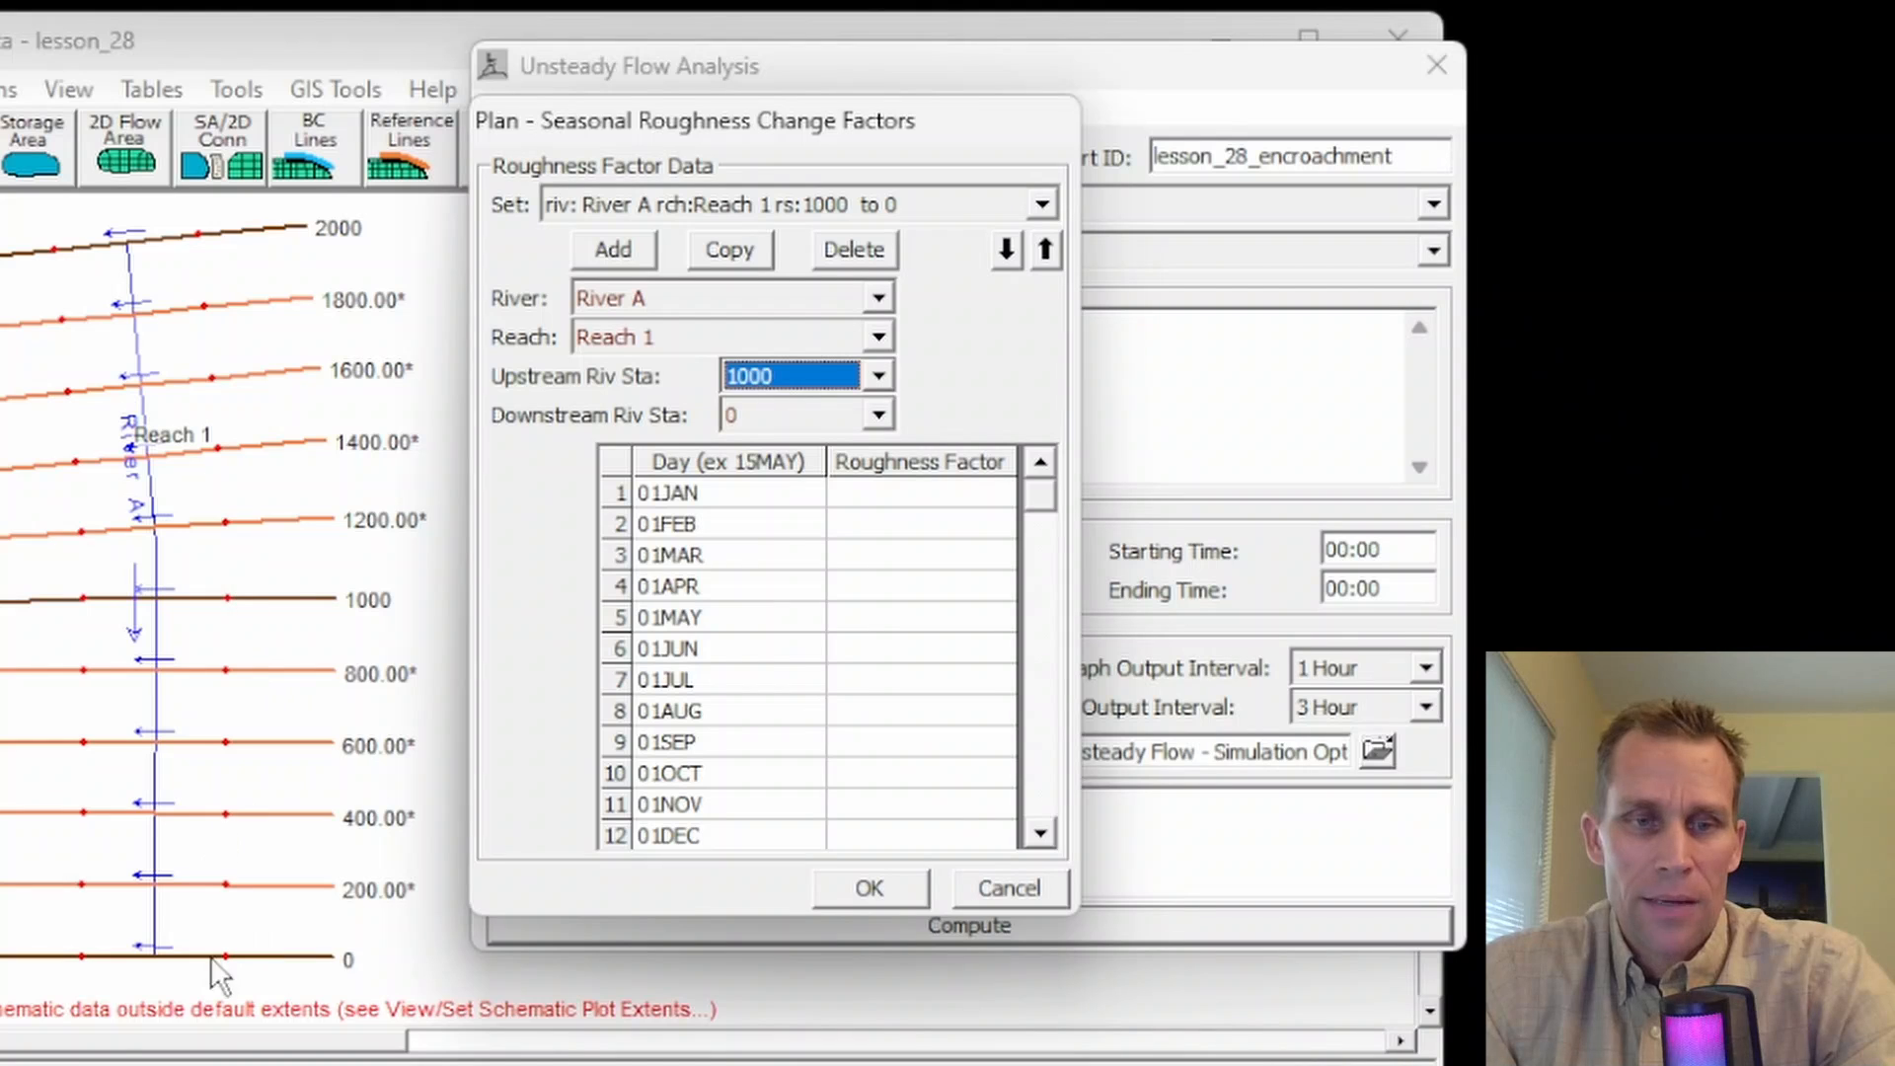
Step: Try seasonal roughness factors of 1.15 for January and February, 1.1 for March, 1.05 for April and 1.0 for May, discarding the edits
click(874, 493)
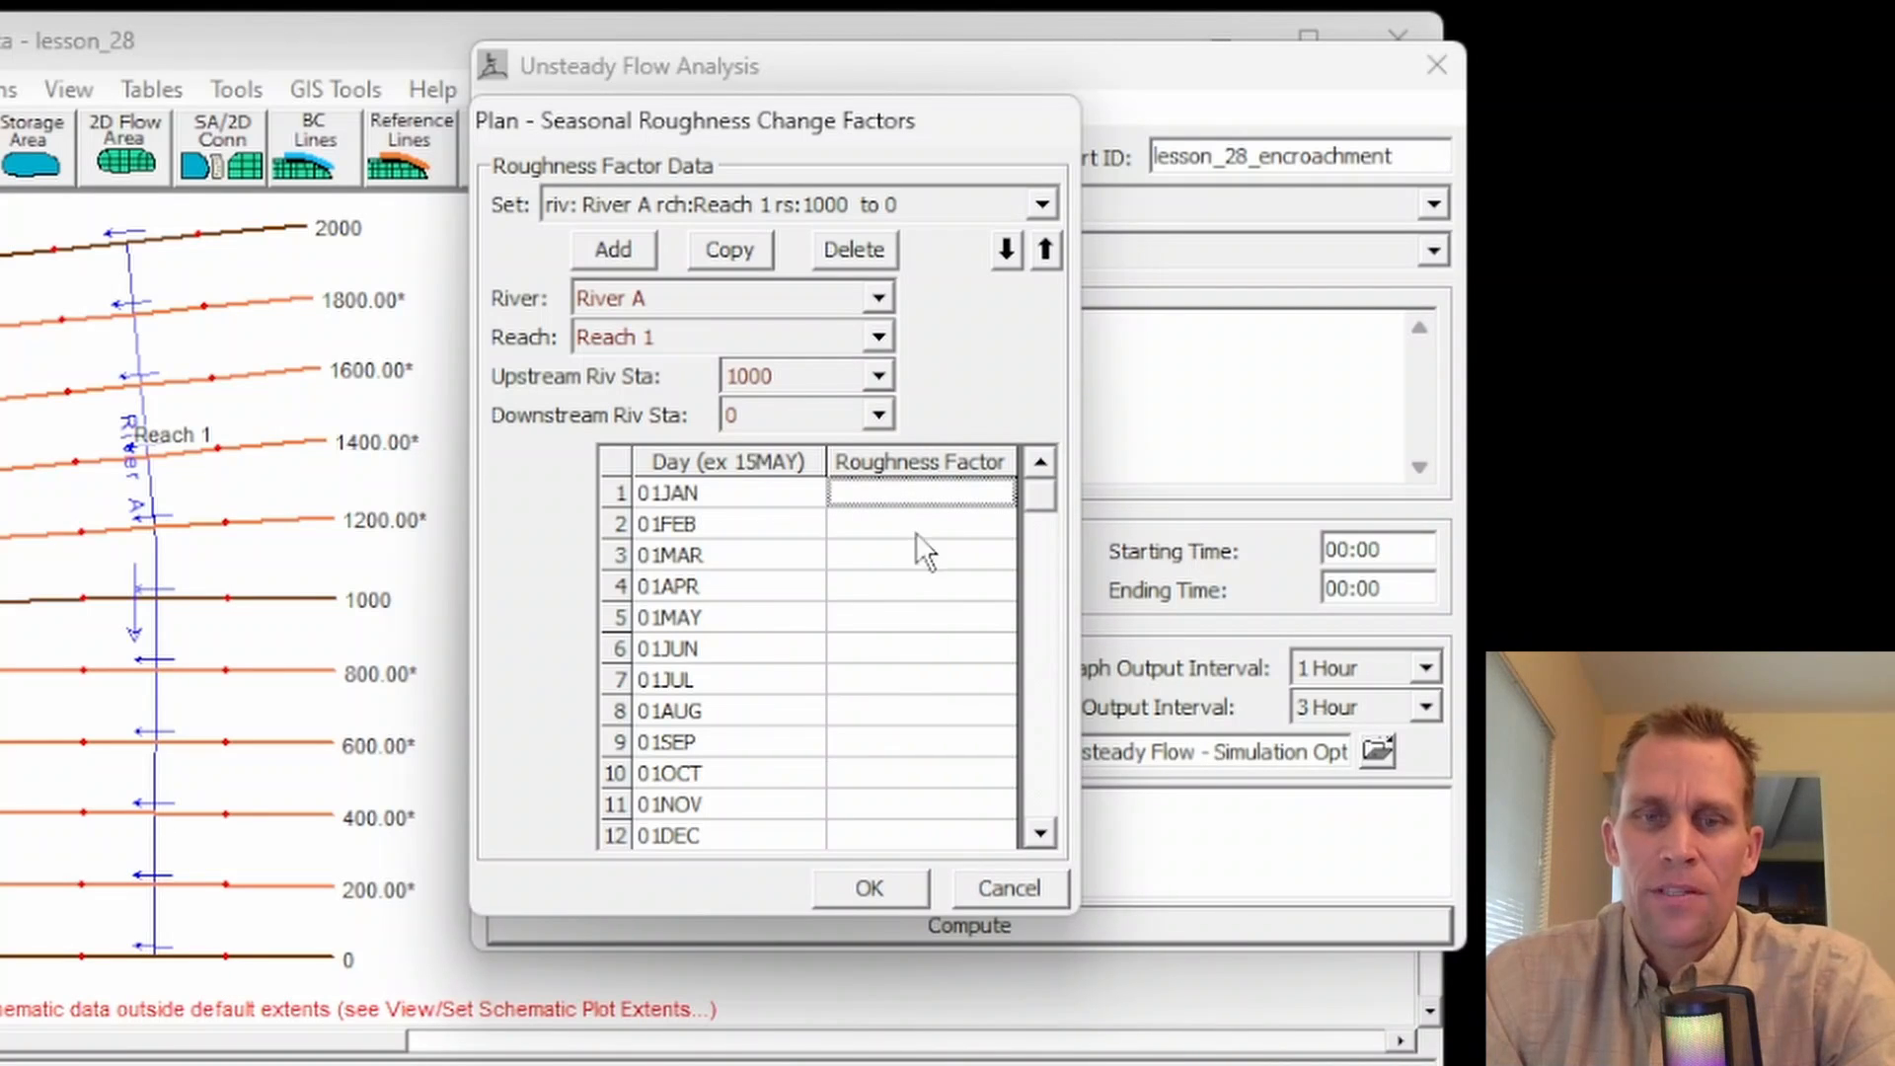
text(1.15)
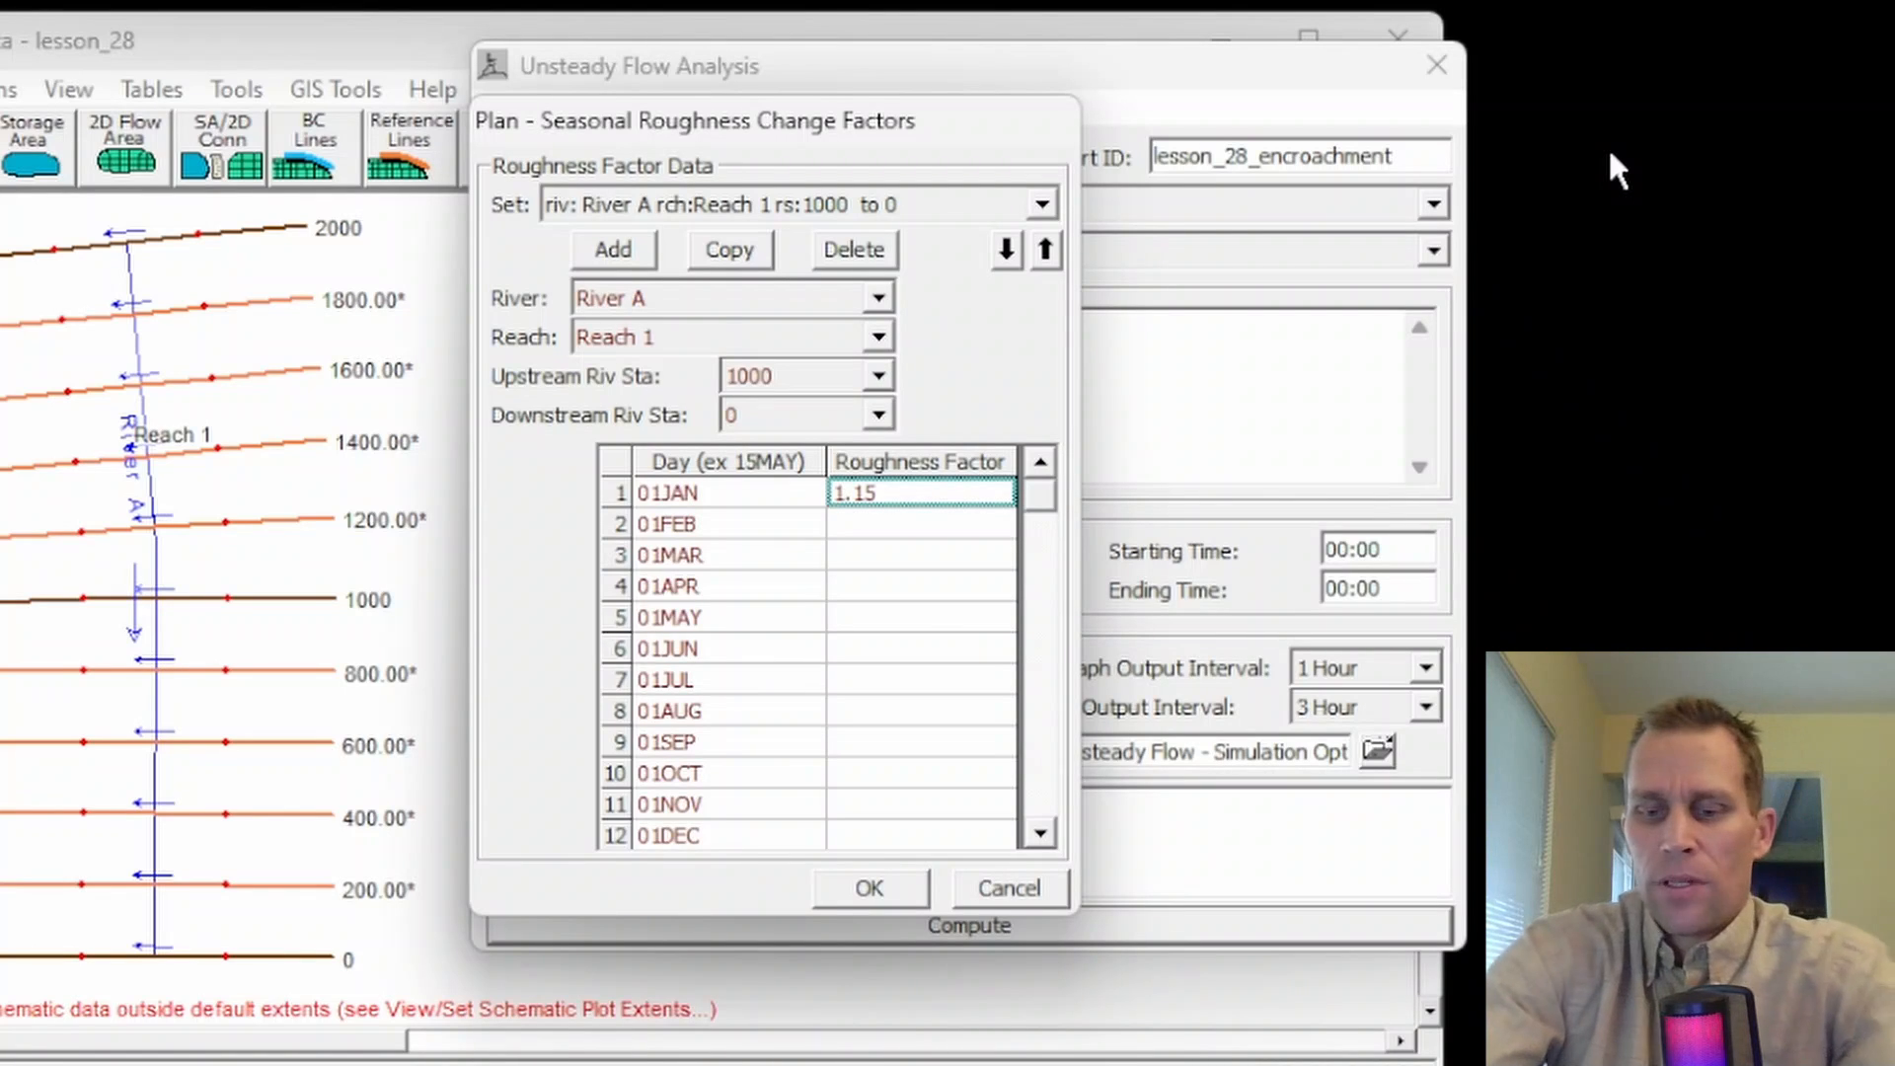
key(Return)
text(1.15)
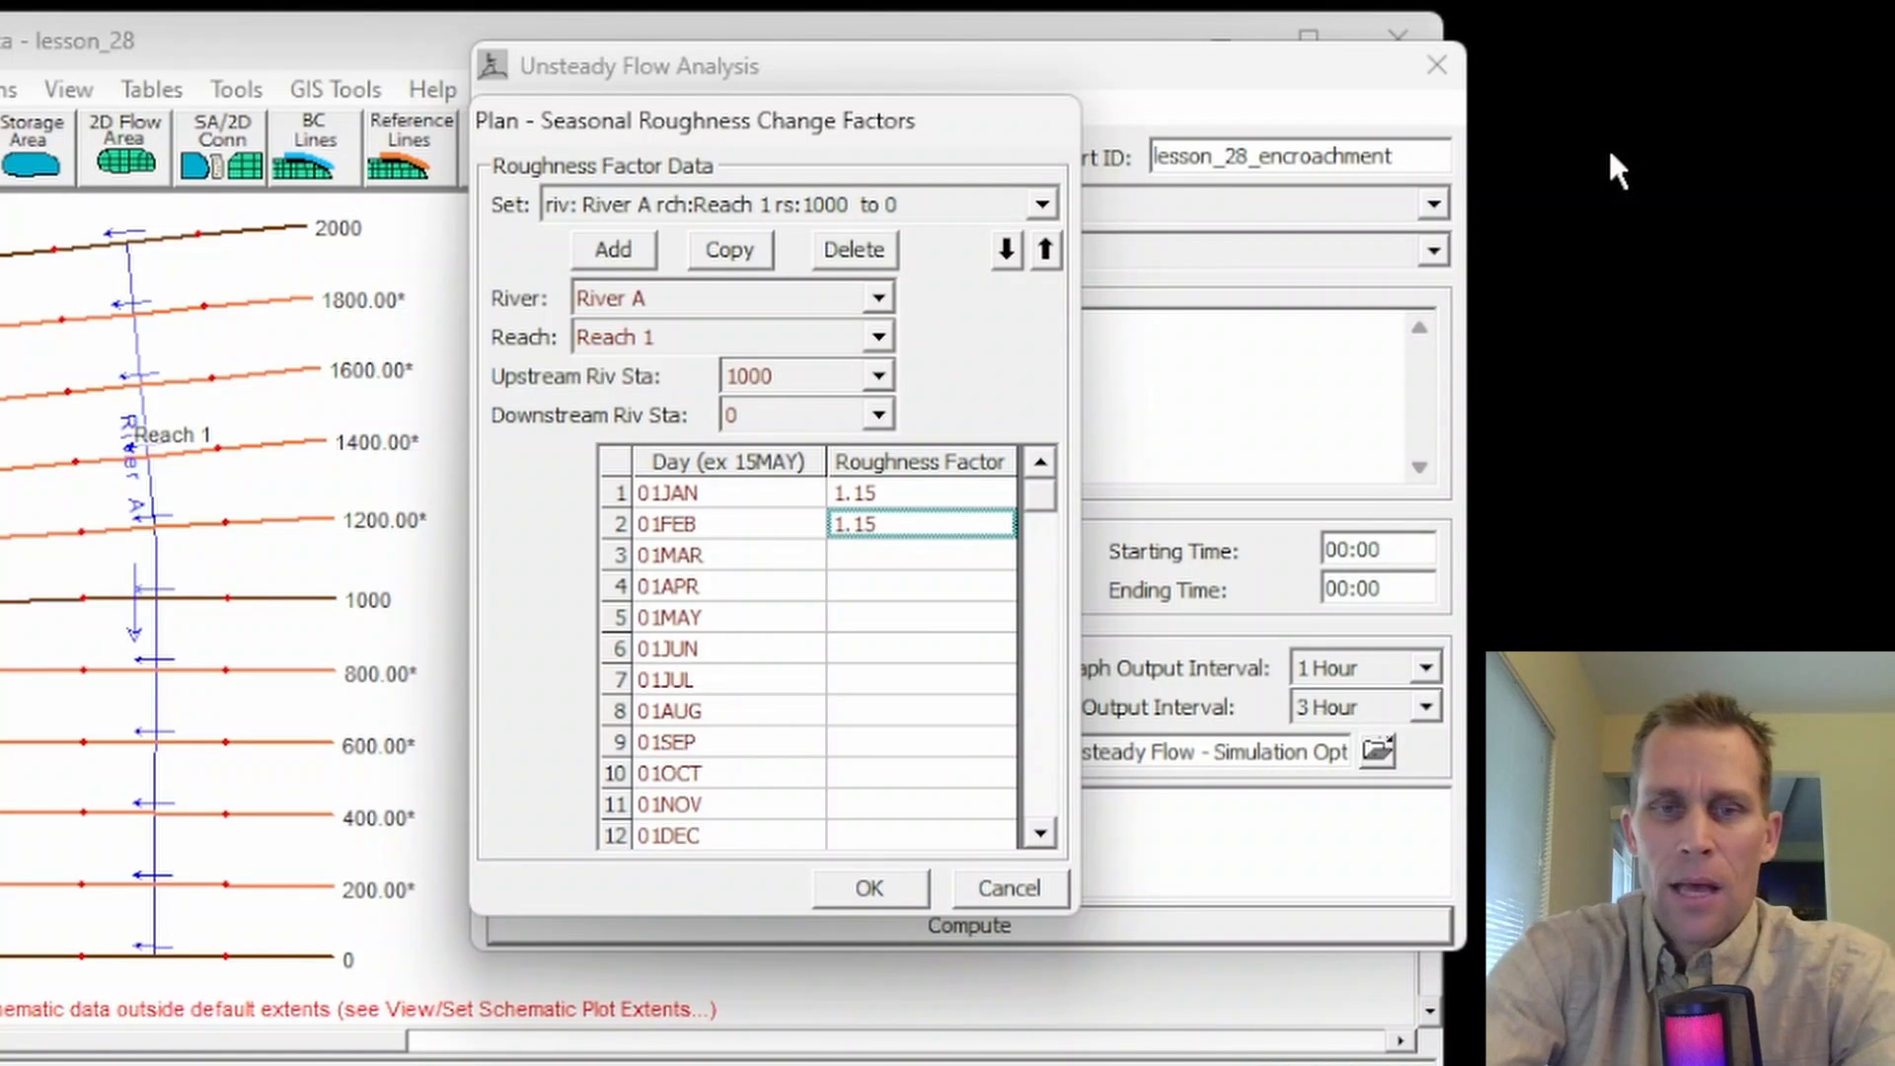
key(Return)
text(1.1)
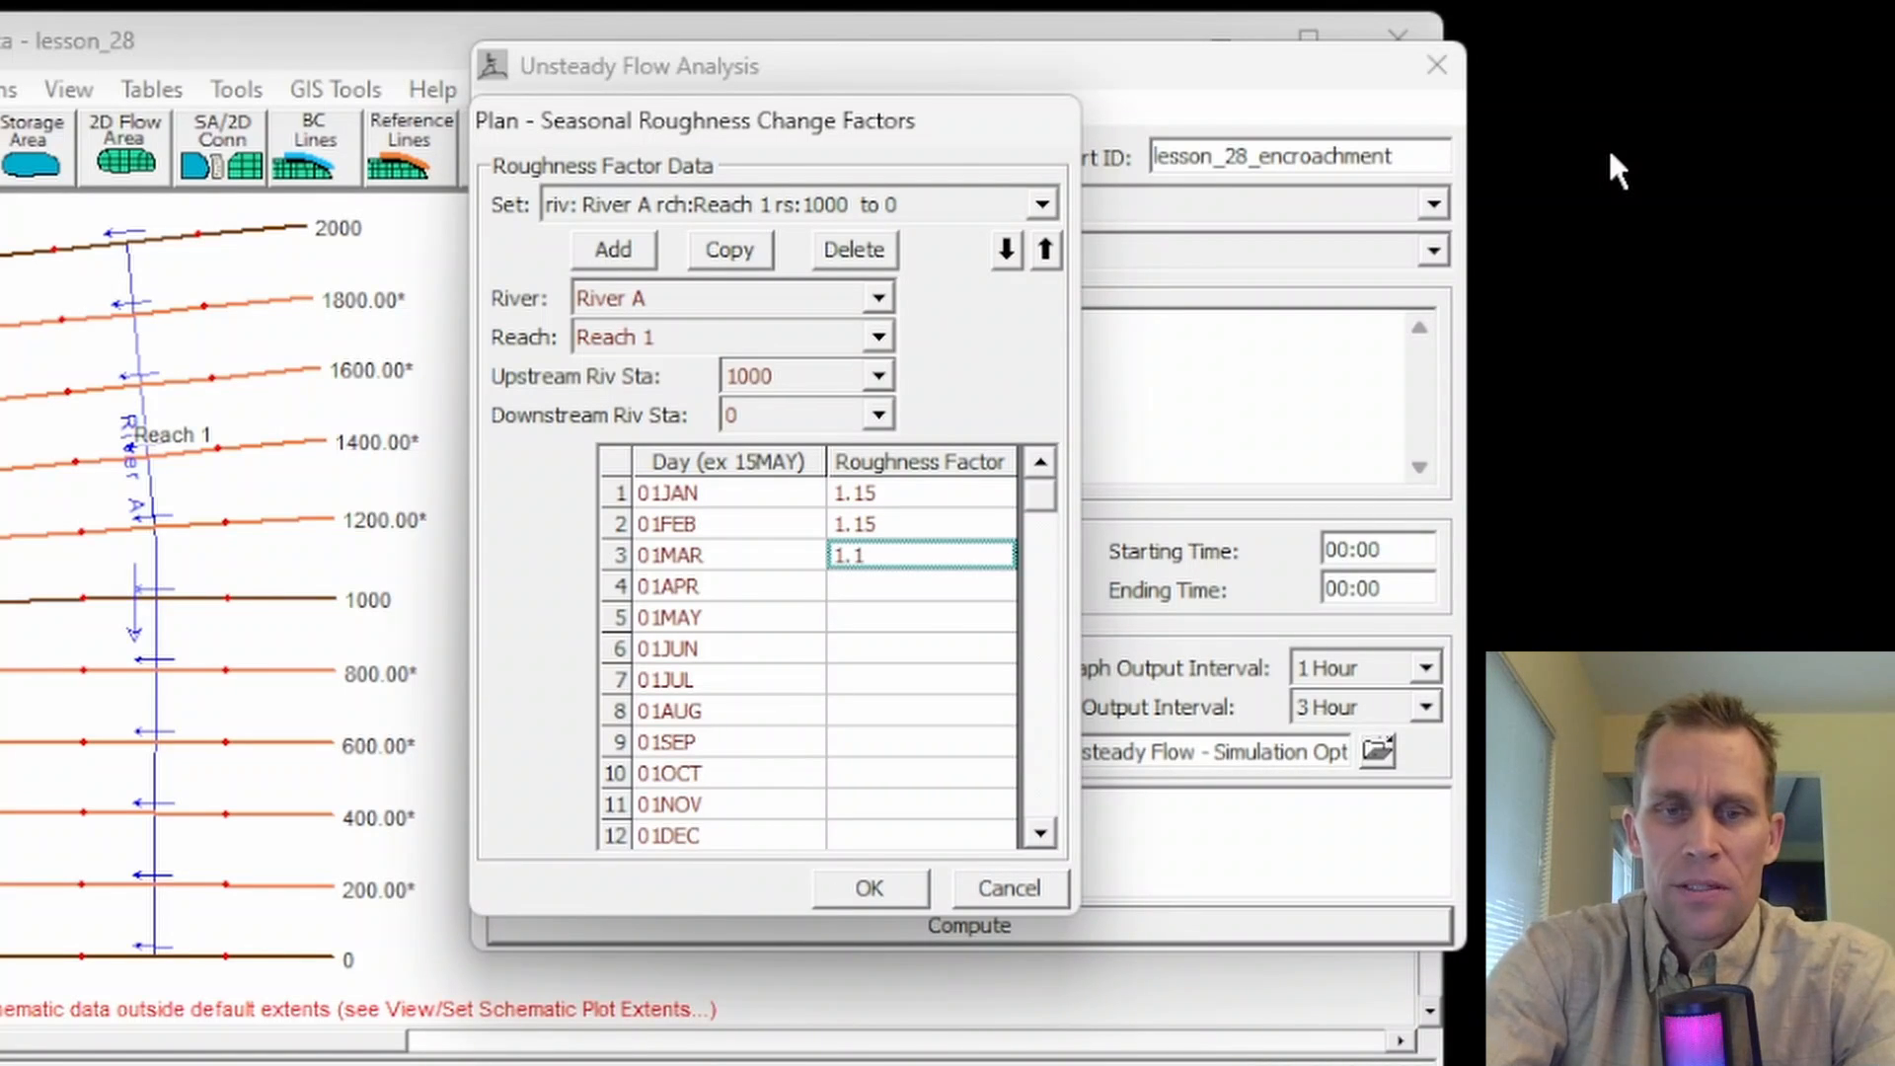
key(Return)
text(1.05)
key(Return)
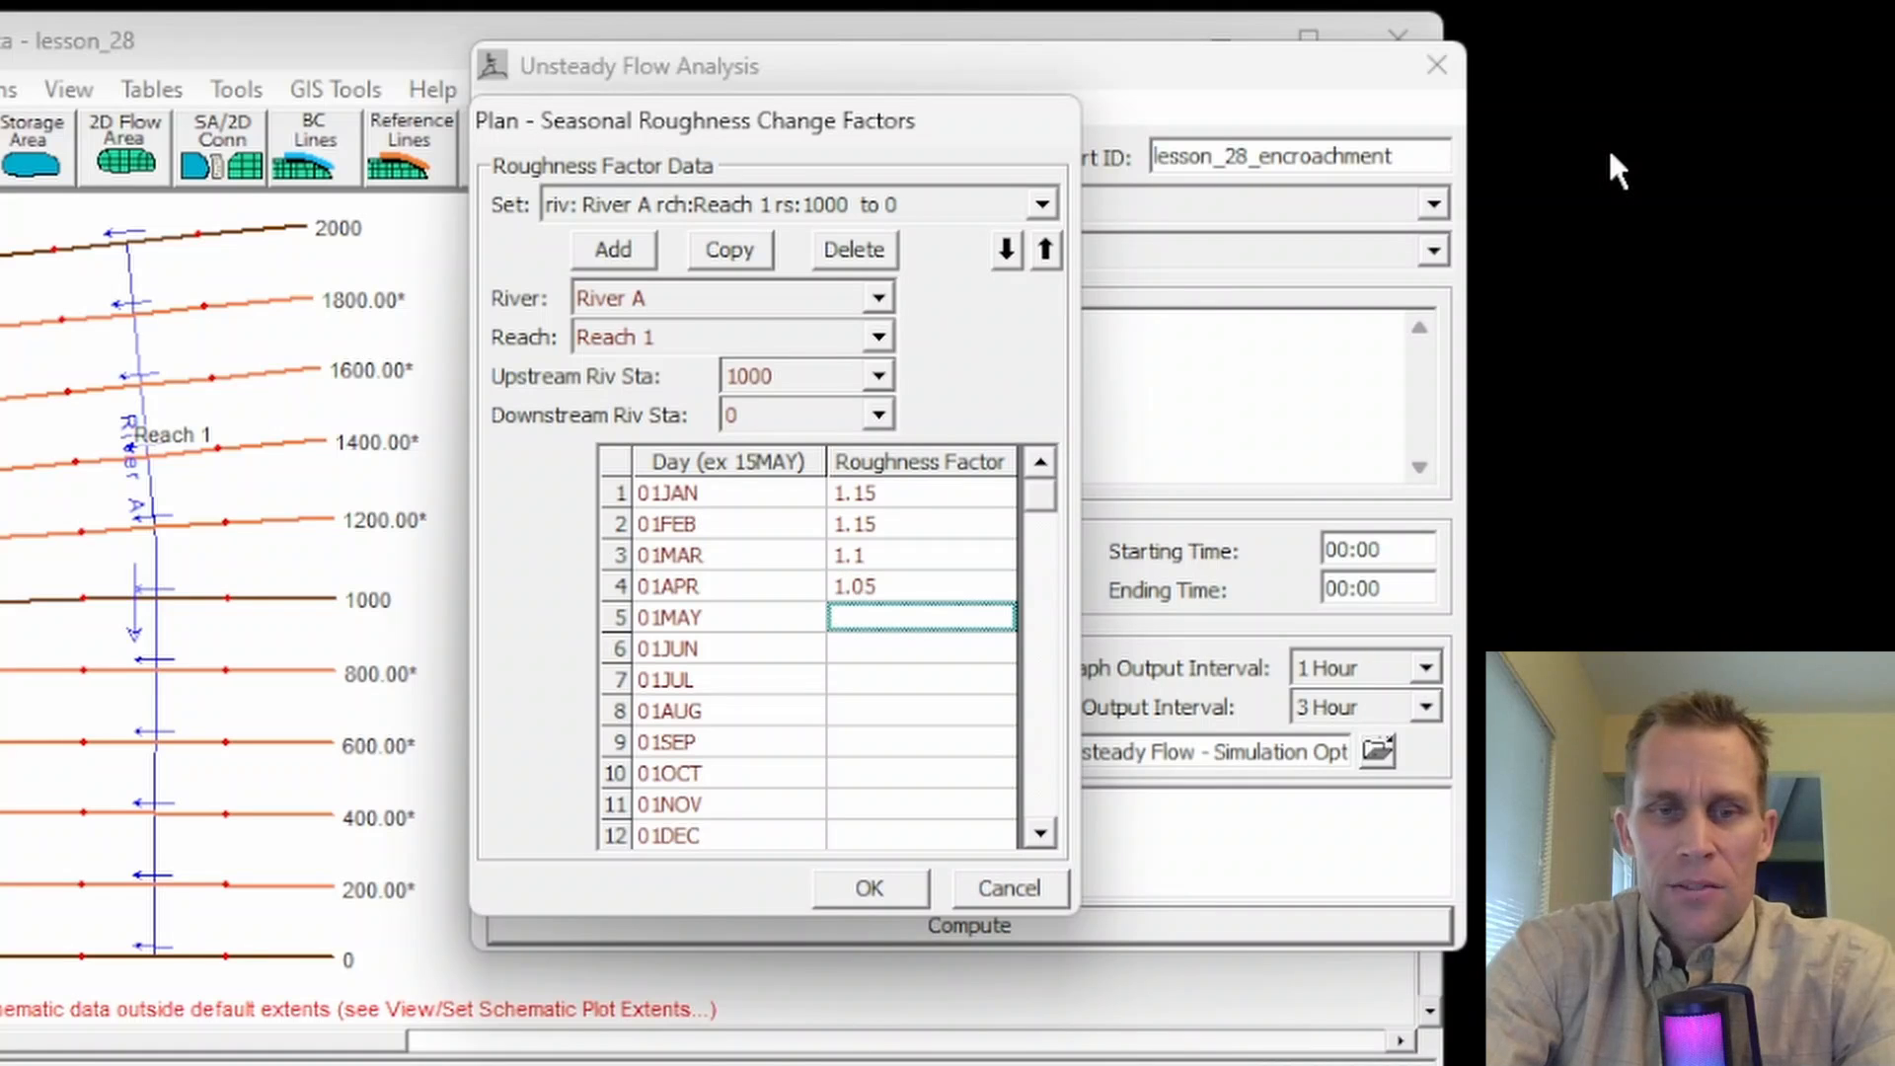
text(1)
key(Return)
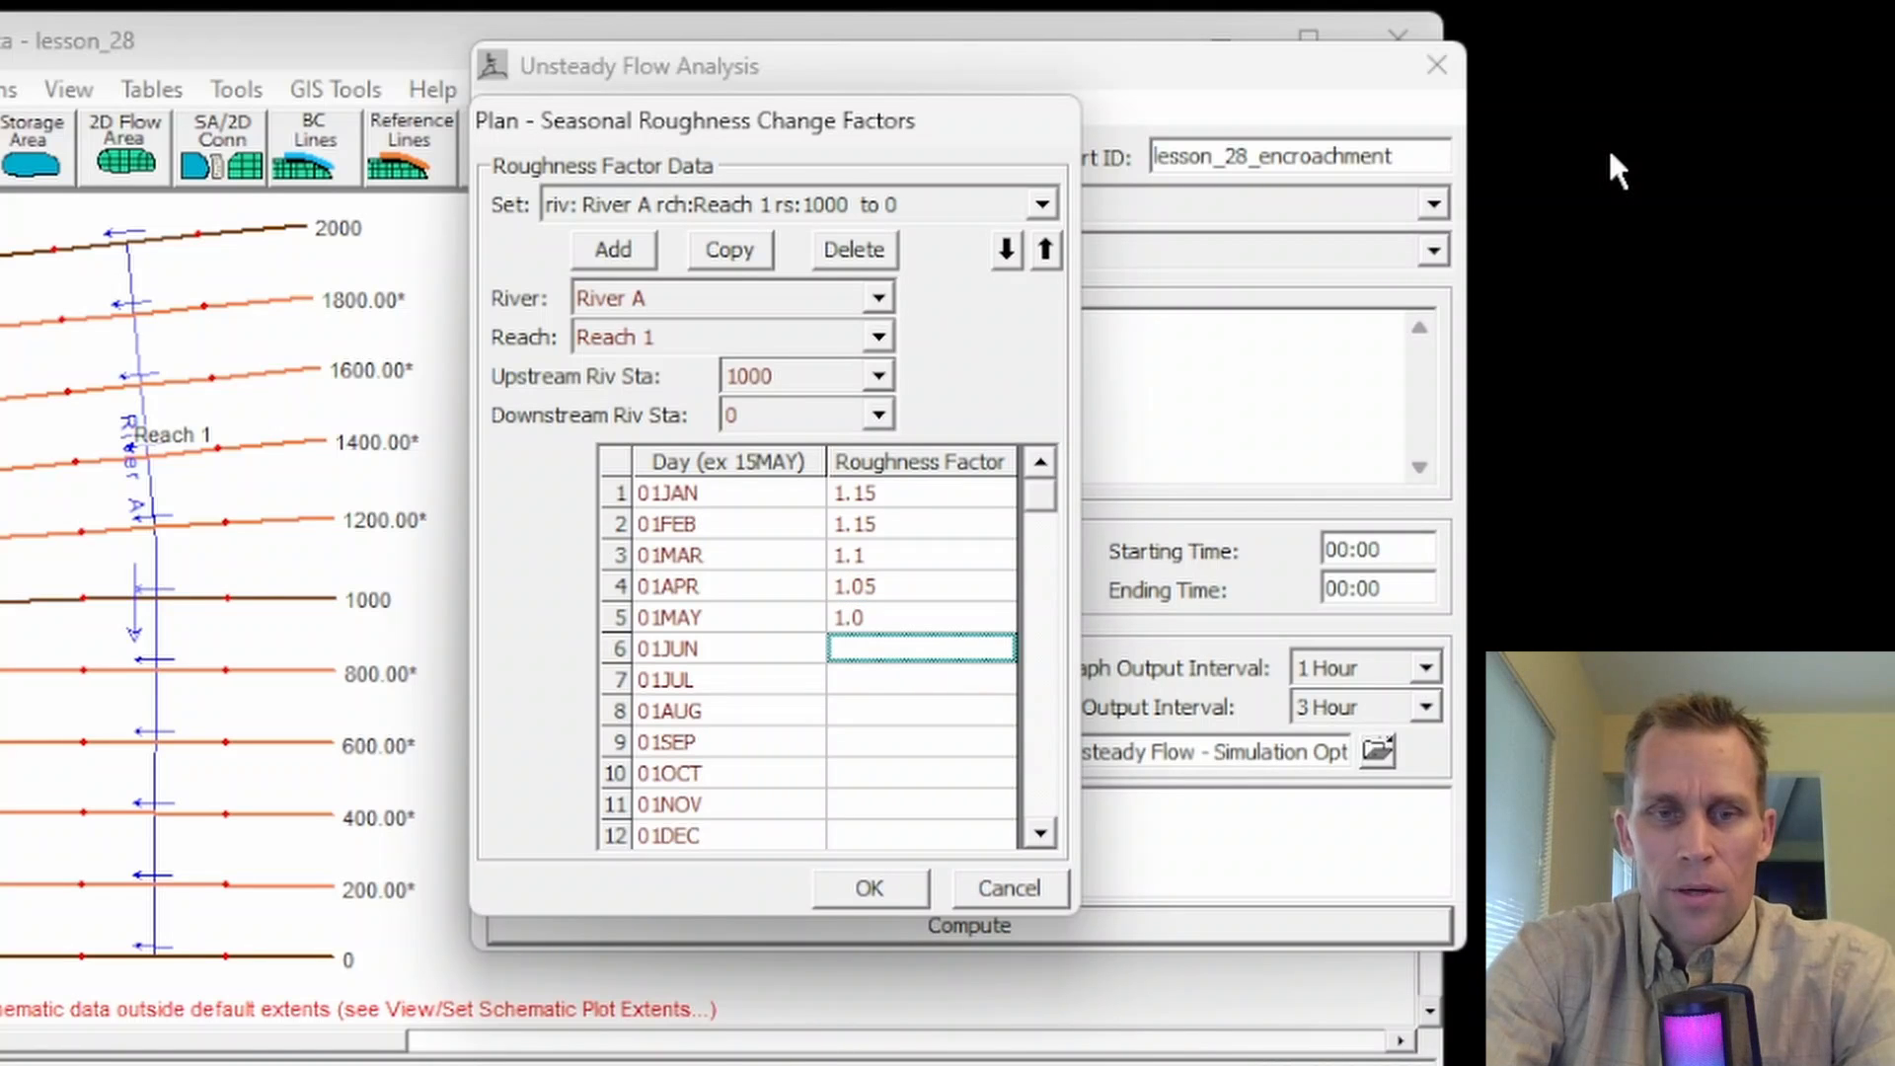
key(Up)
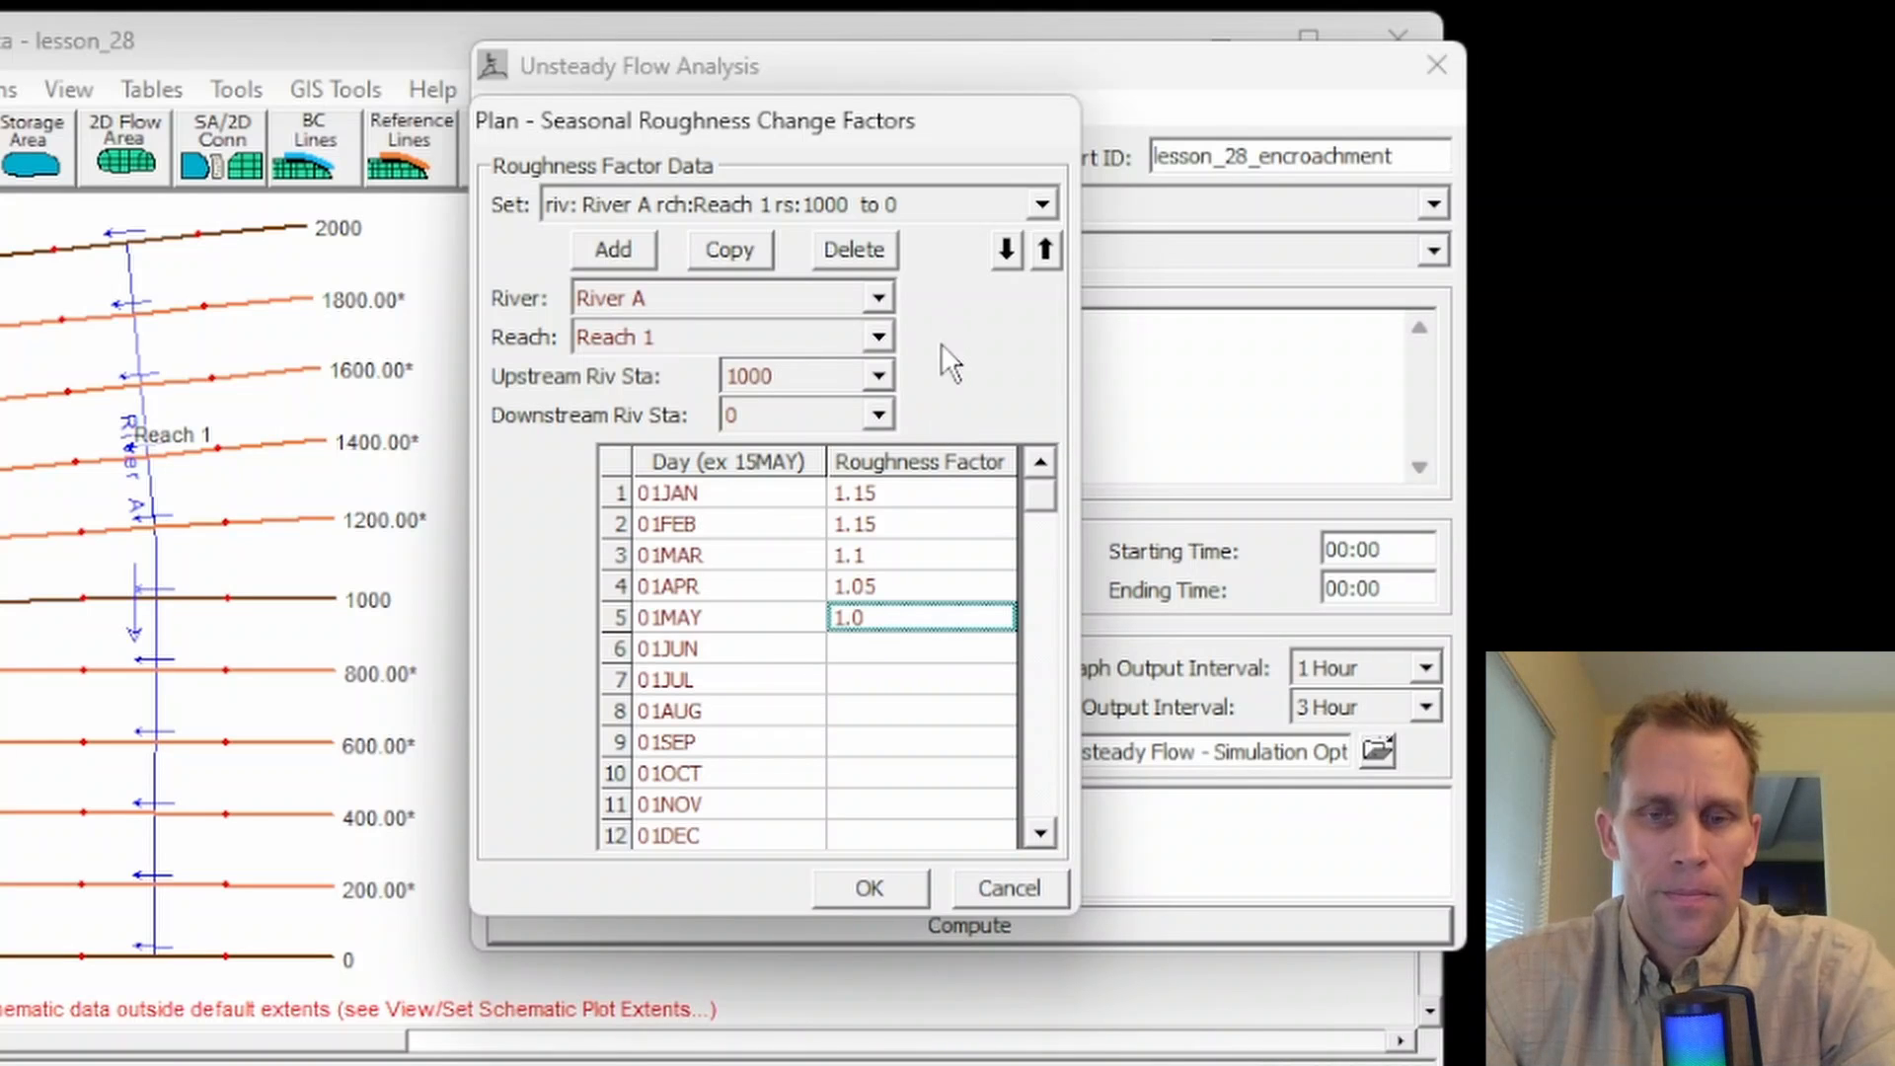
click(1003, 891)
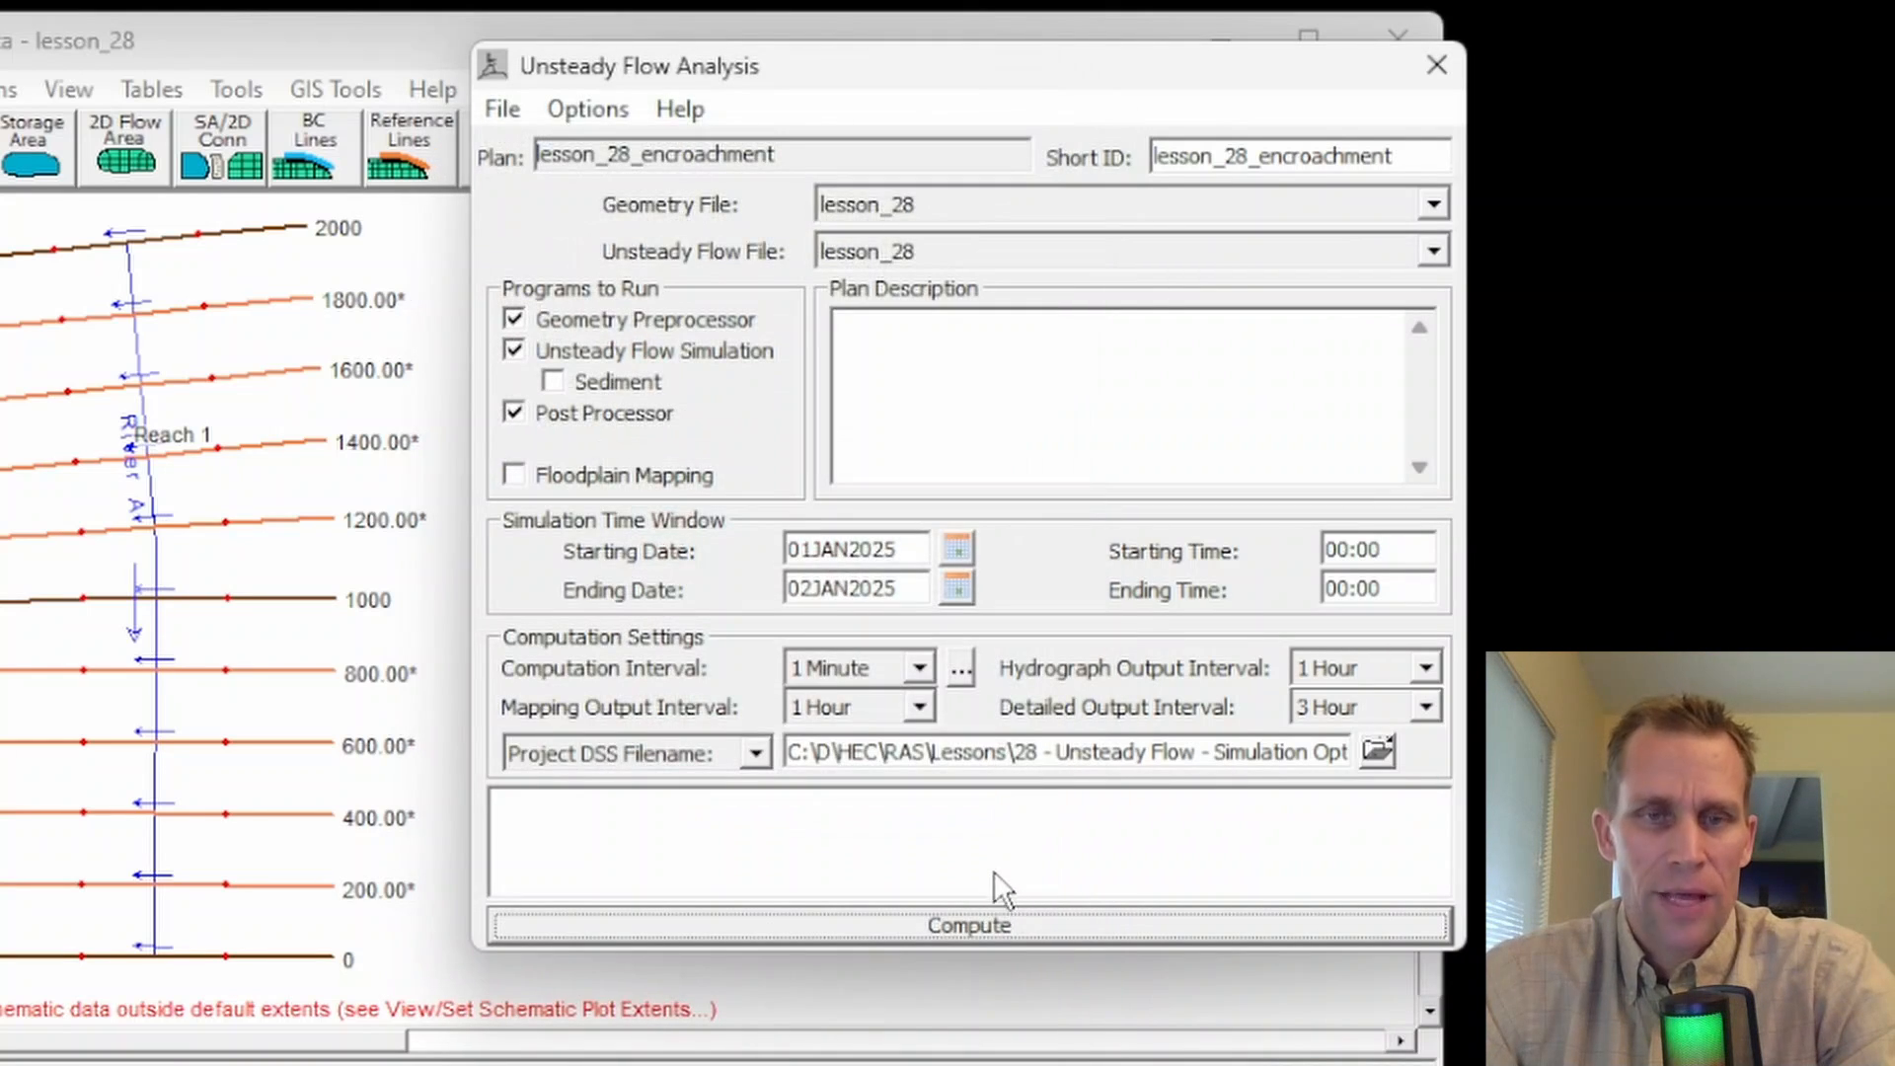
Step: View the plan's automated roughness calibration option, and open the observed data in the unsteady flow data
click(606, 110)
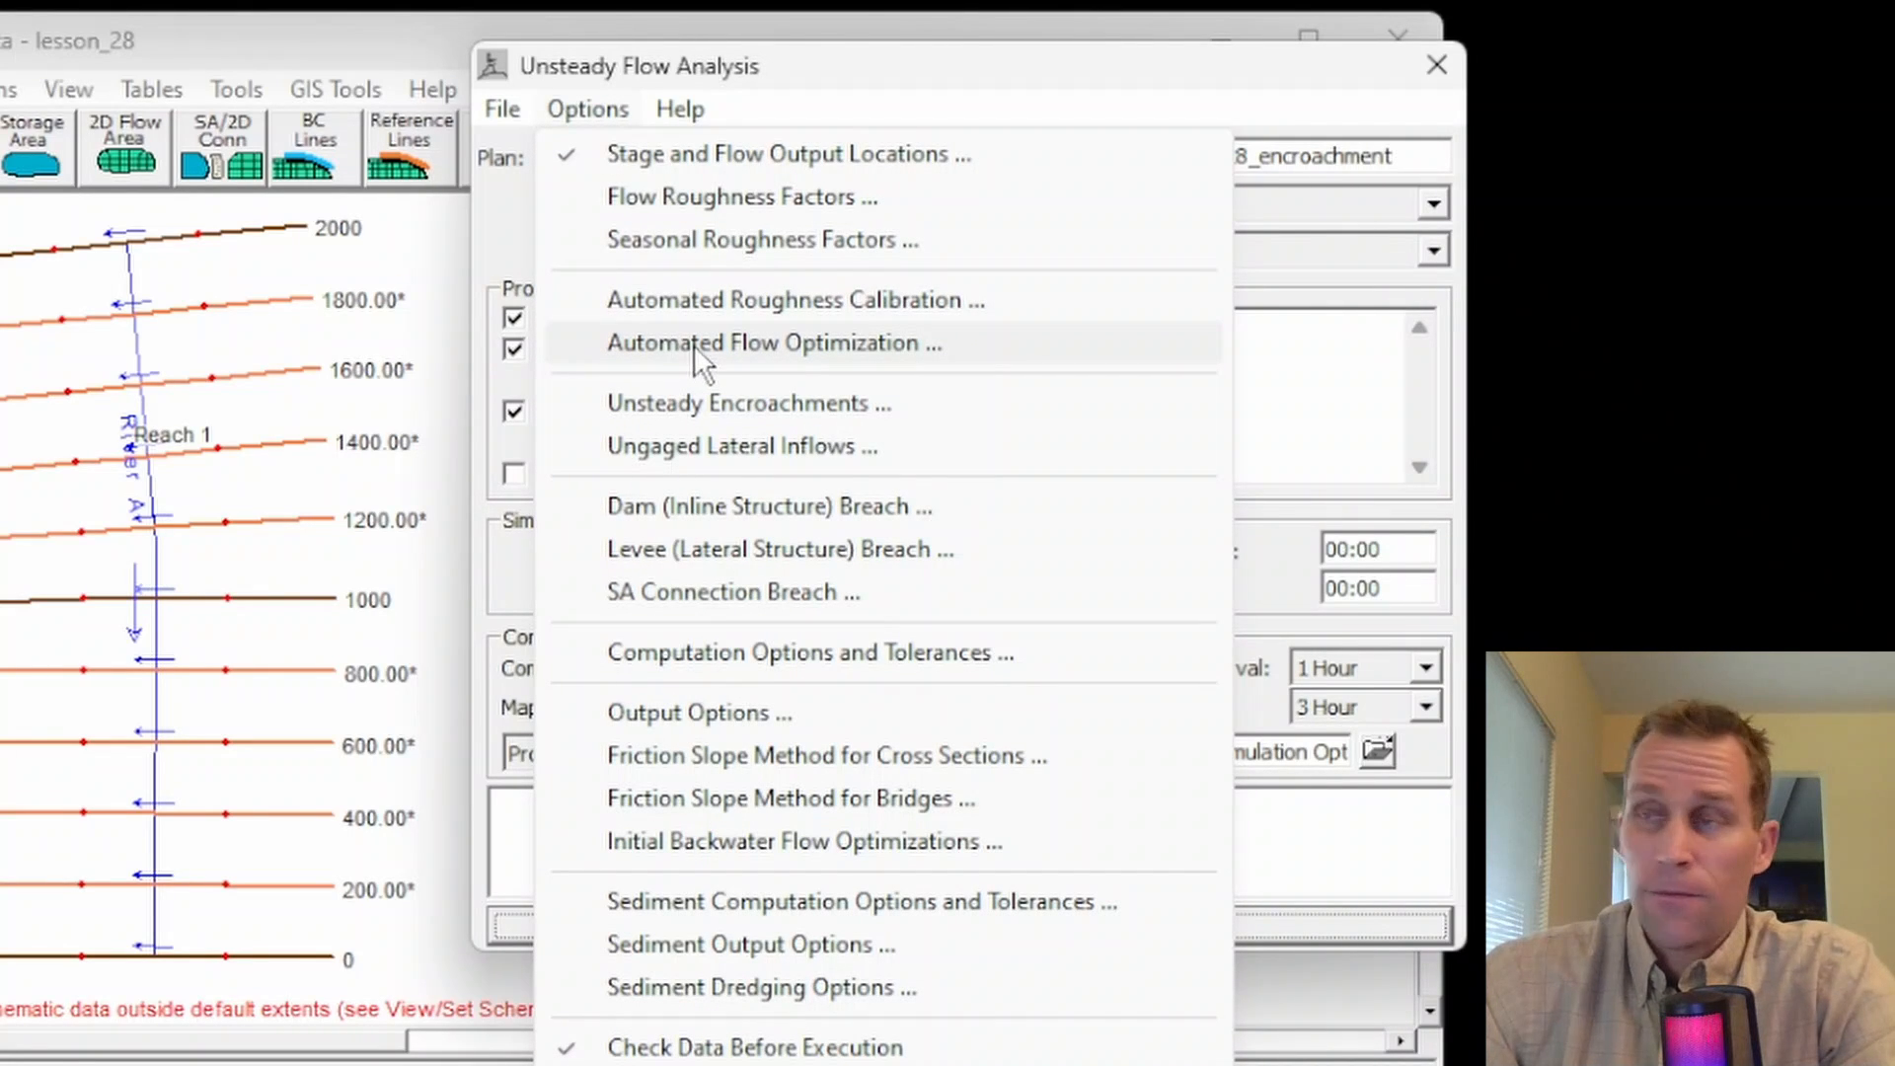
click(677, 296)
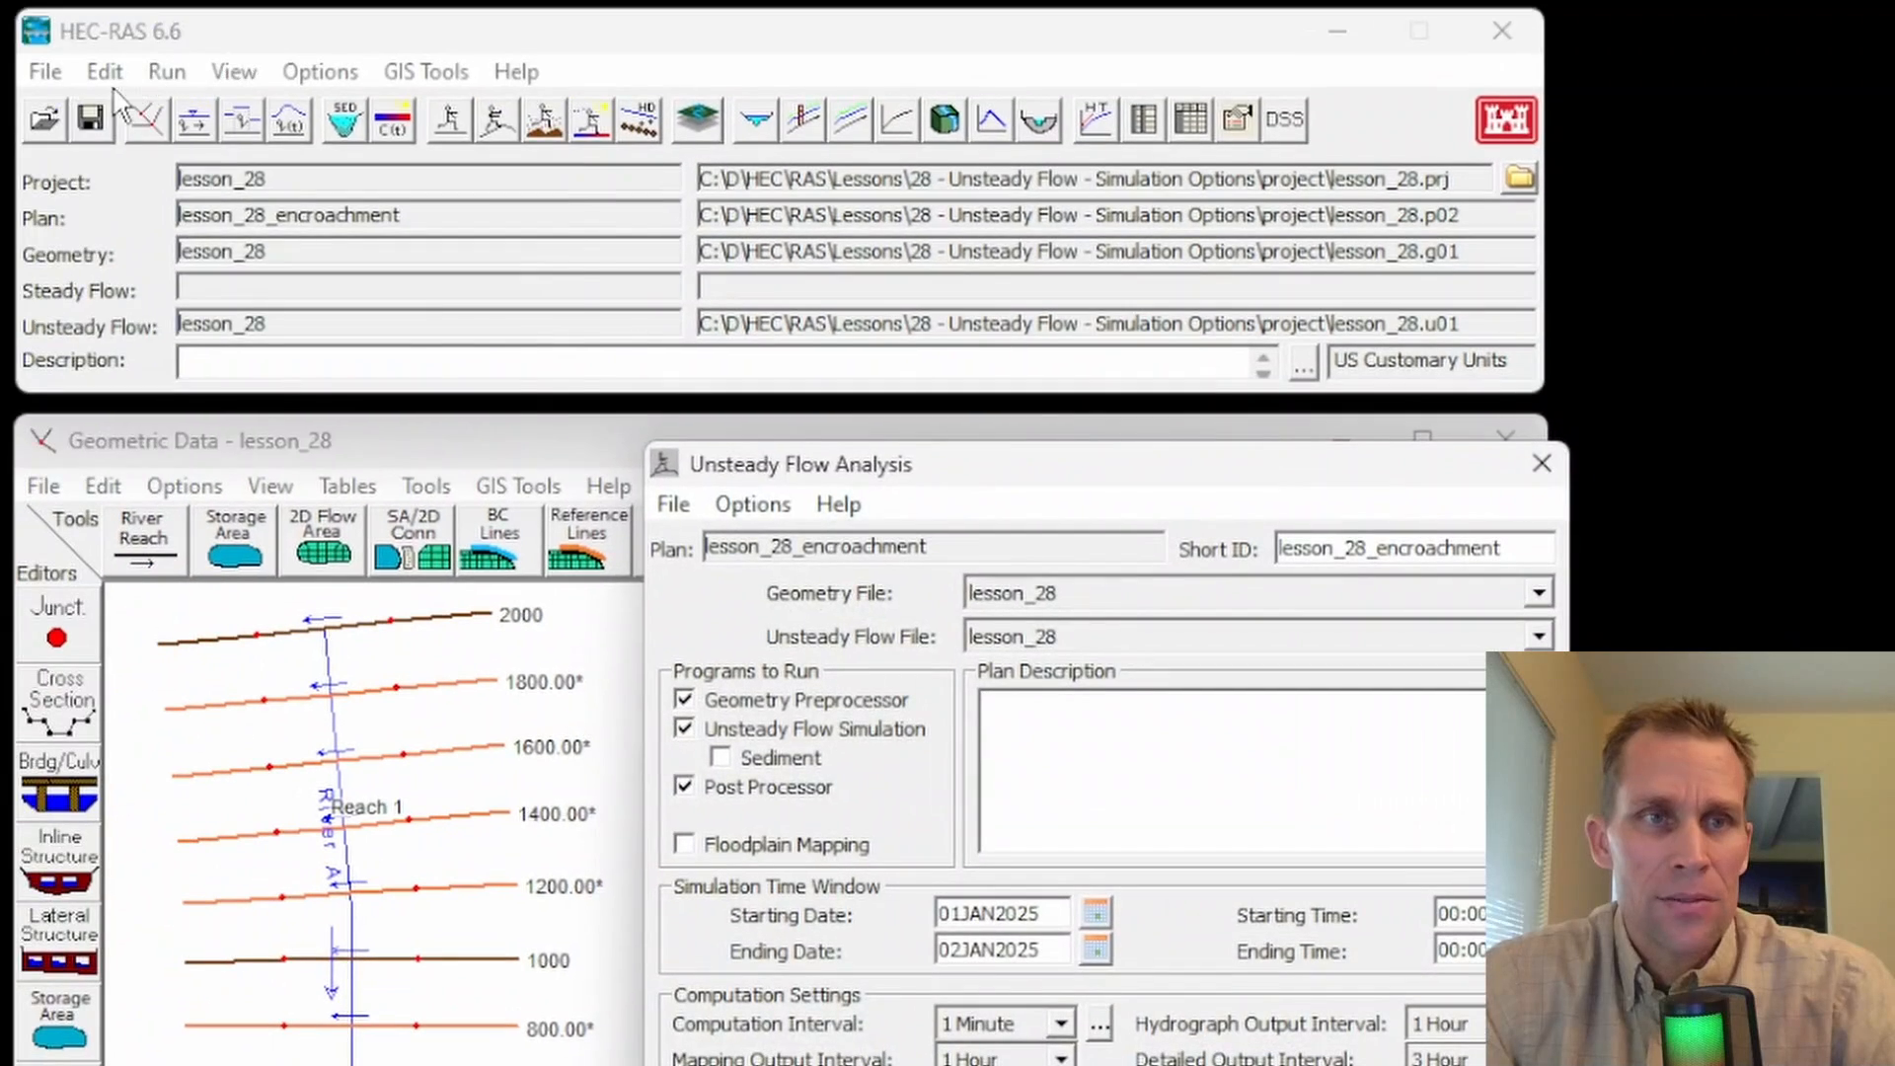
click(105, 71)
click(198, 250)
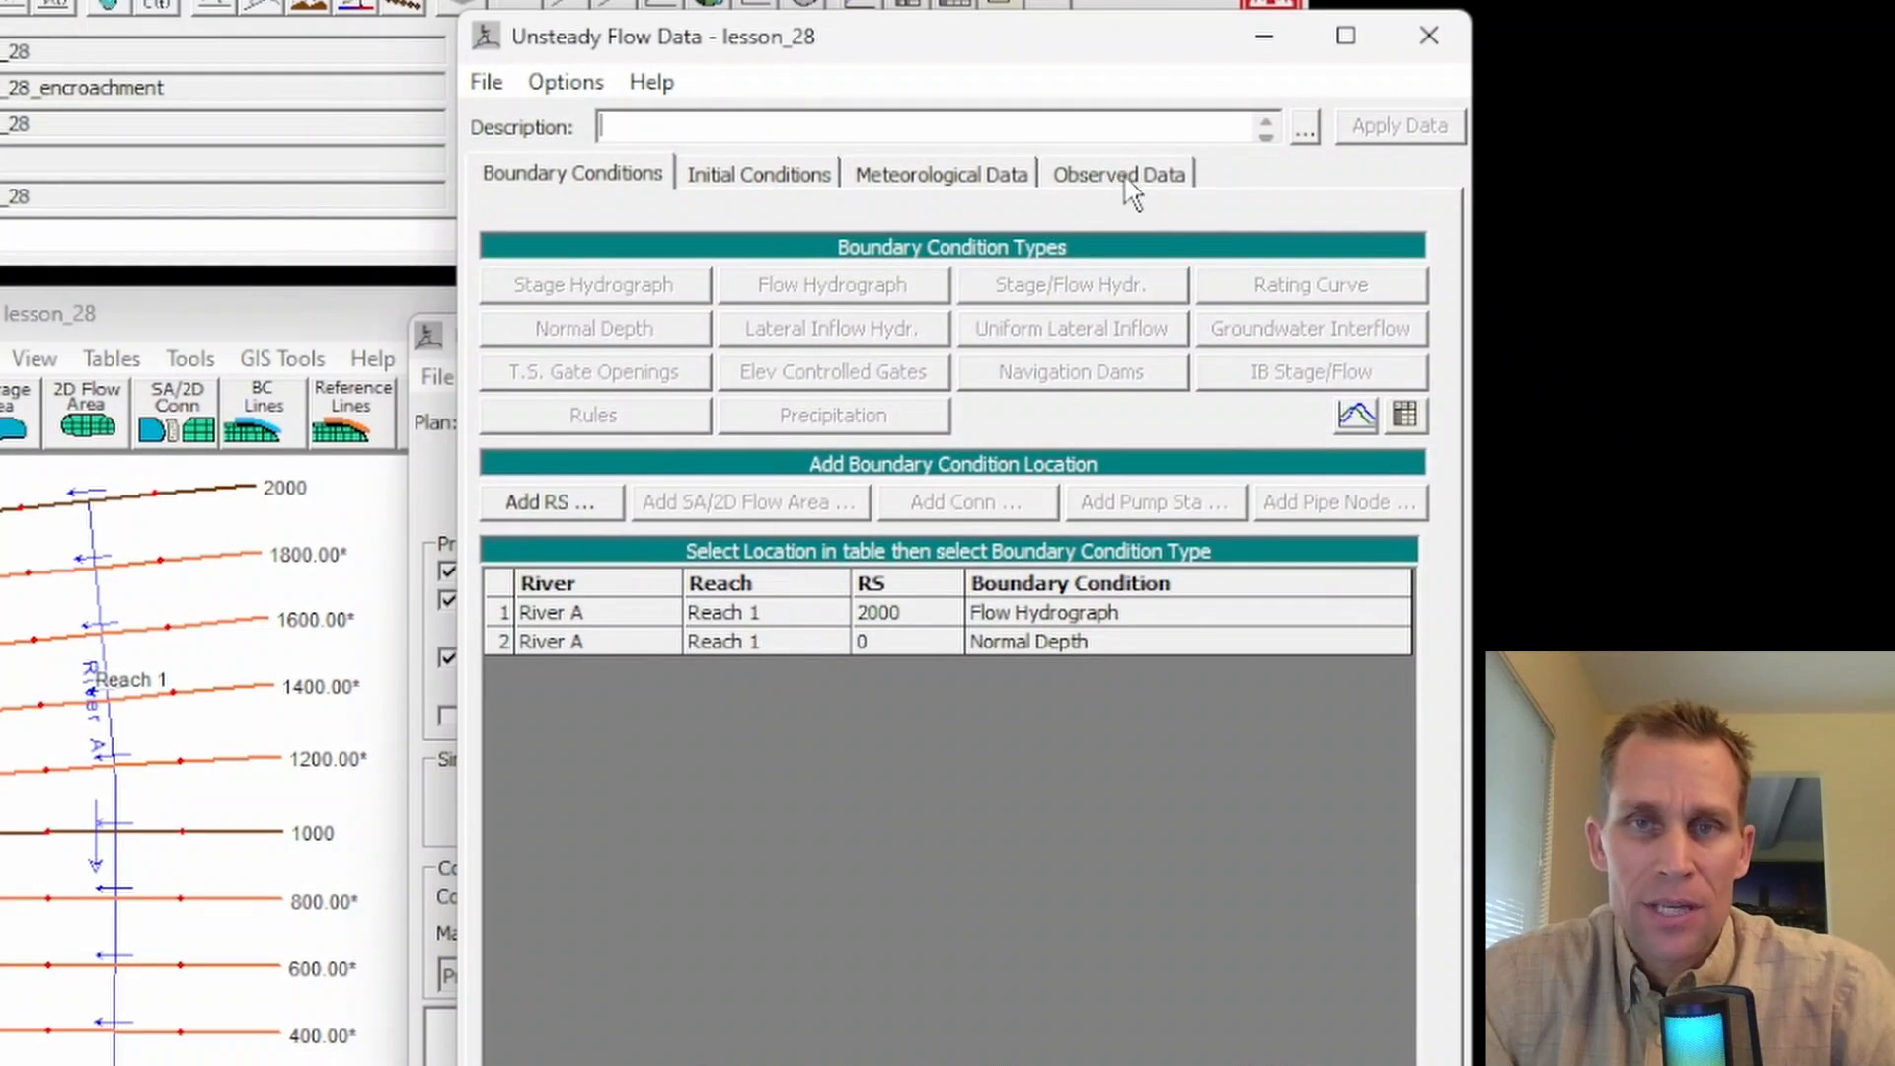
click(1113, 178)
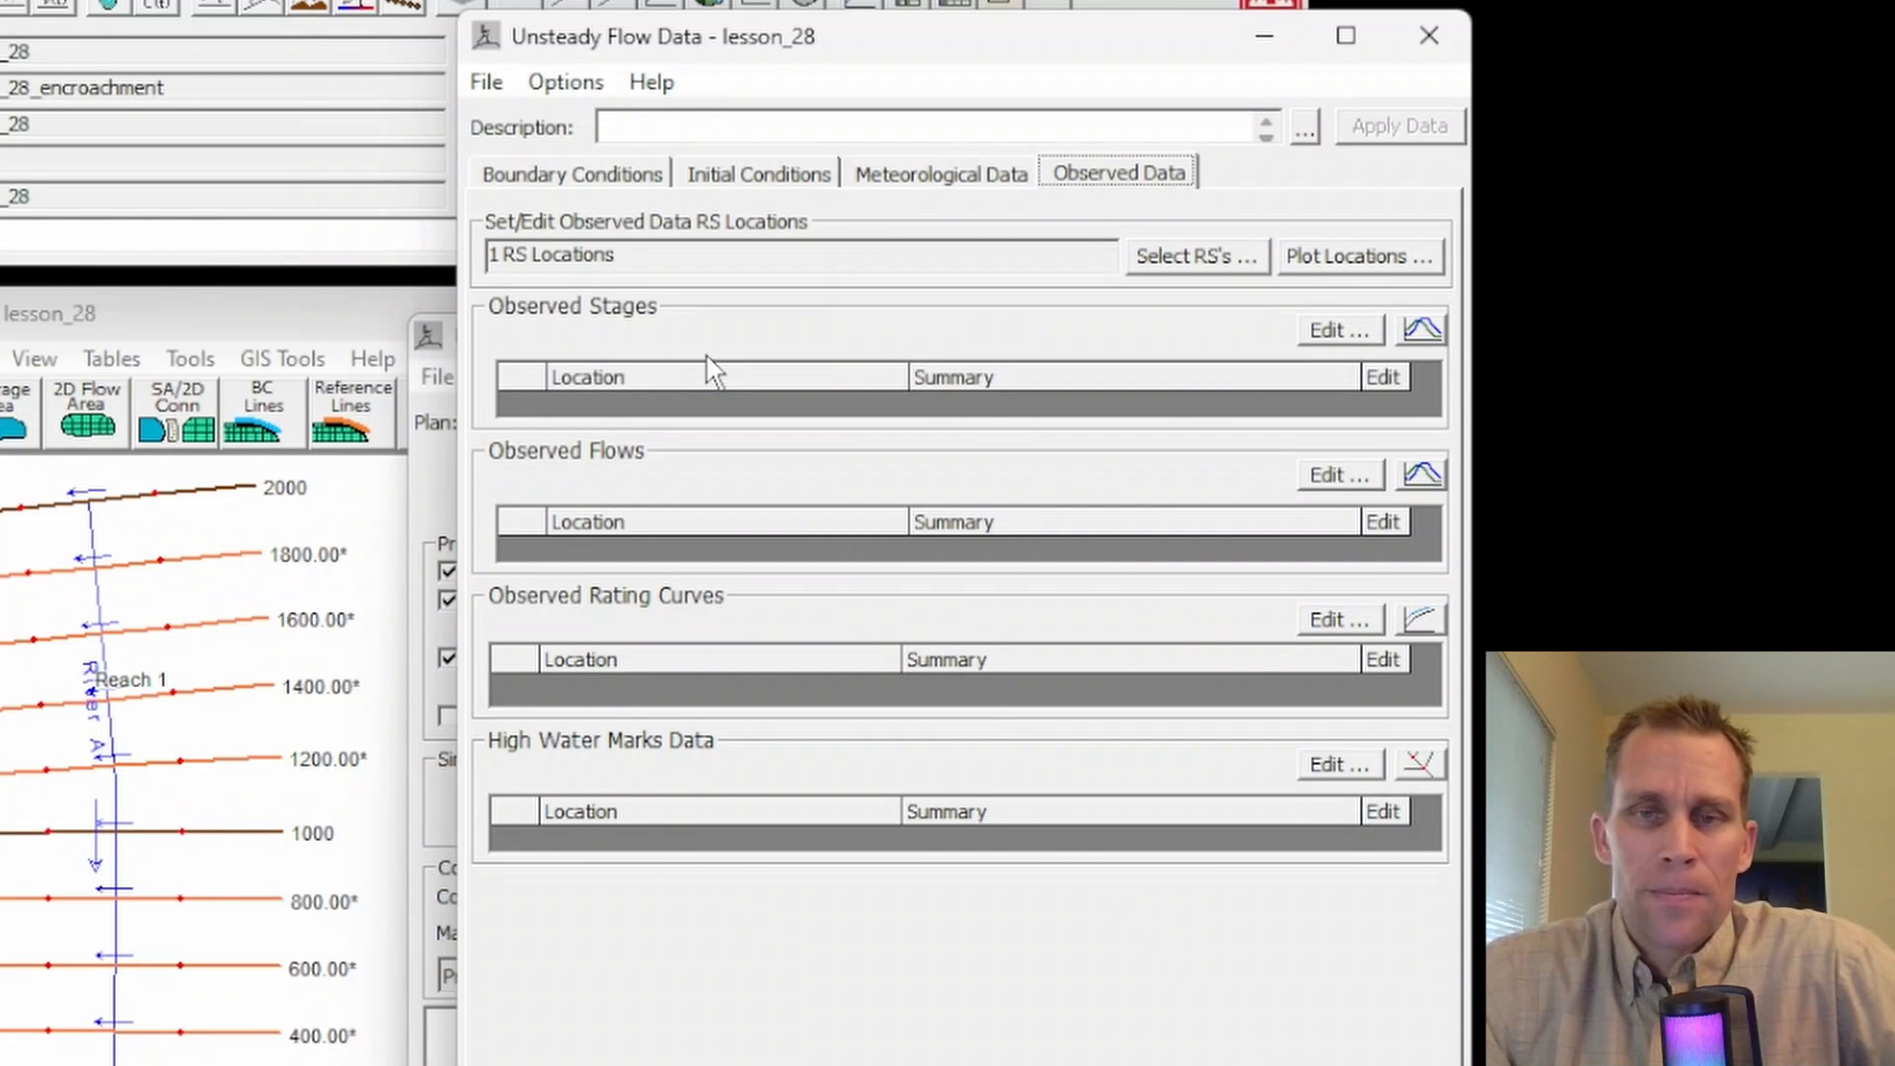
Step: Add River A, Reach 1, river station 1000 as an observed data location
click(1192, 254)
click(1184, 354)
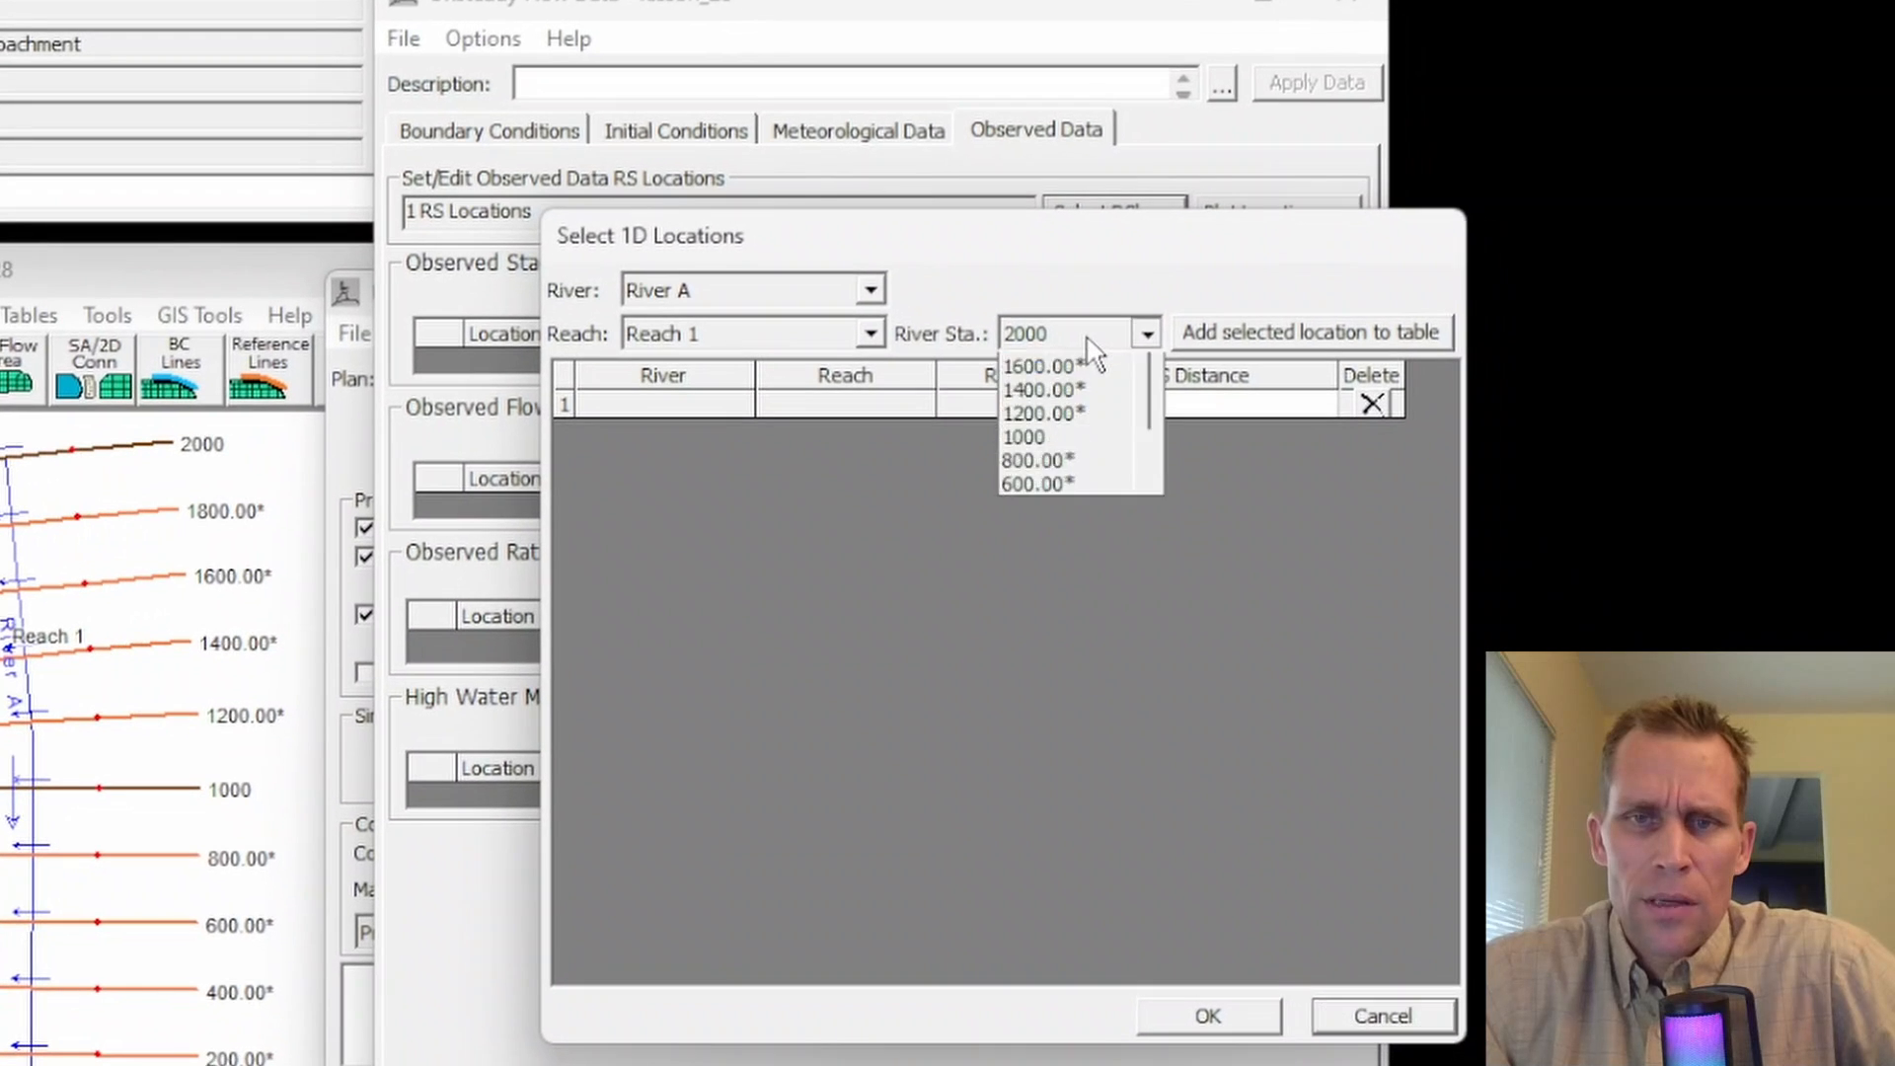
click(1081, 503)
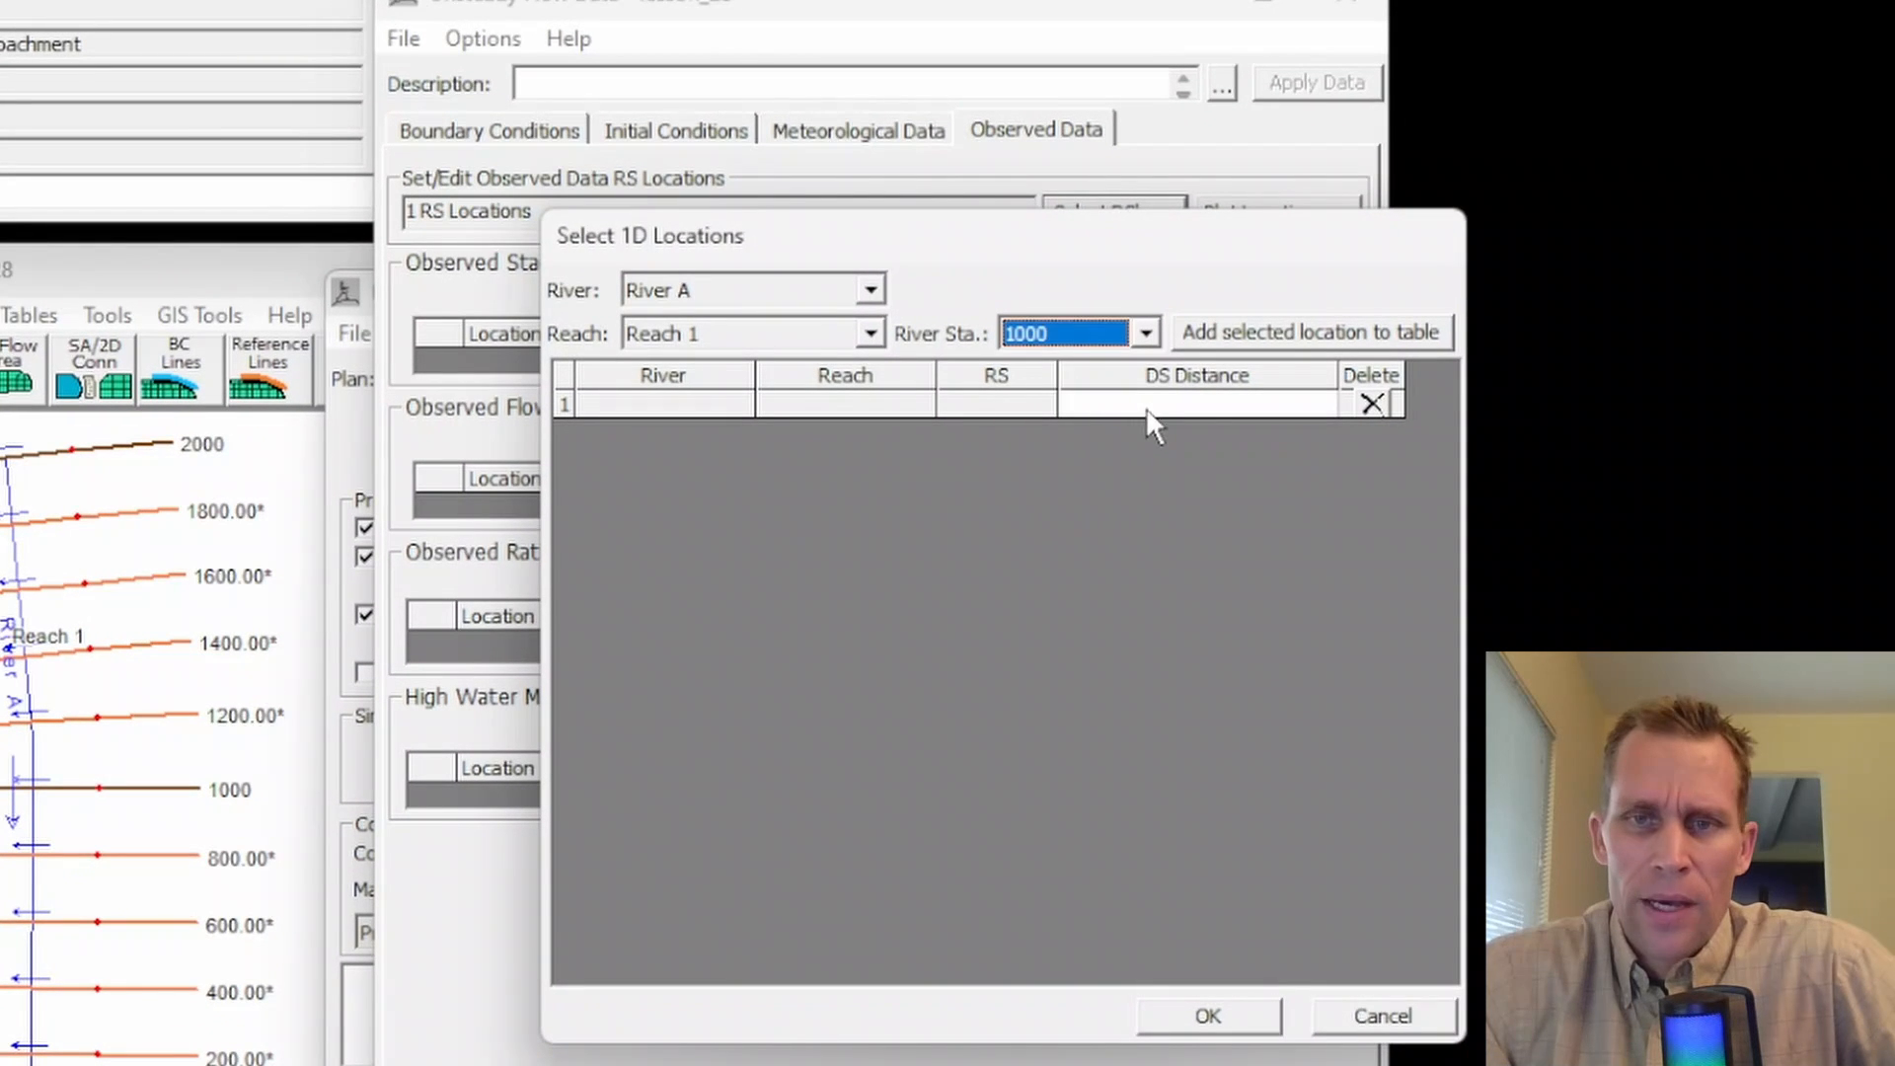
click(1224, 335)
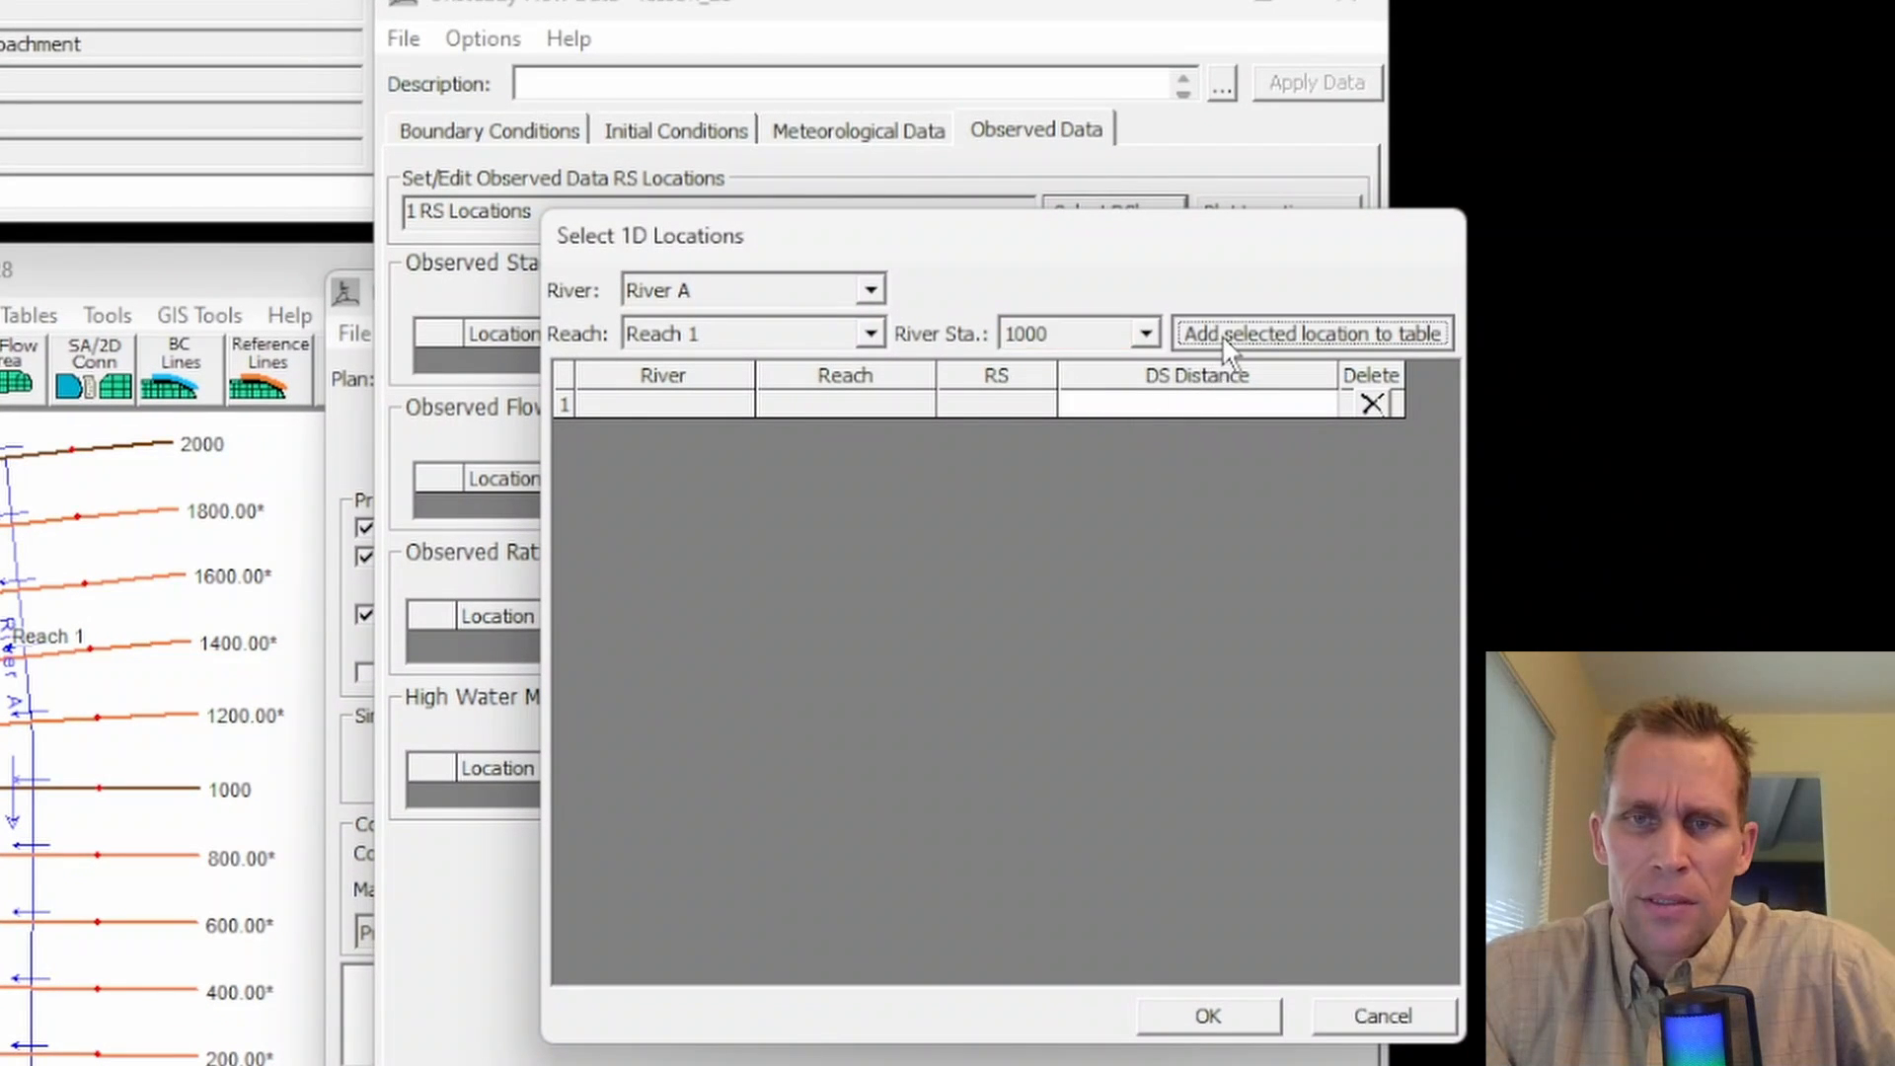
click(1214, 1017)
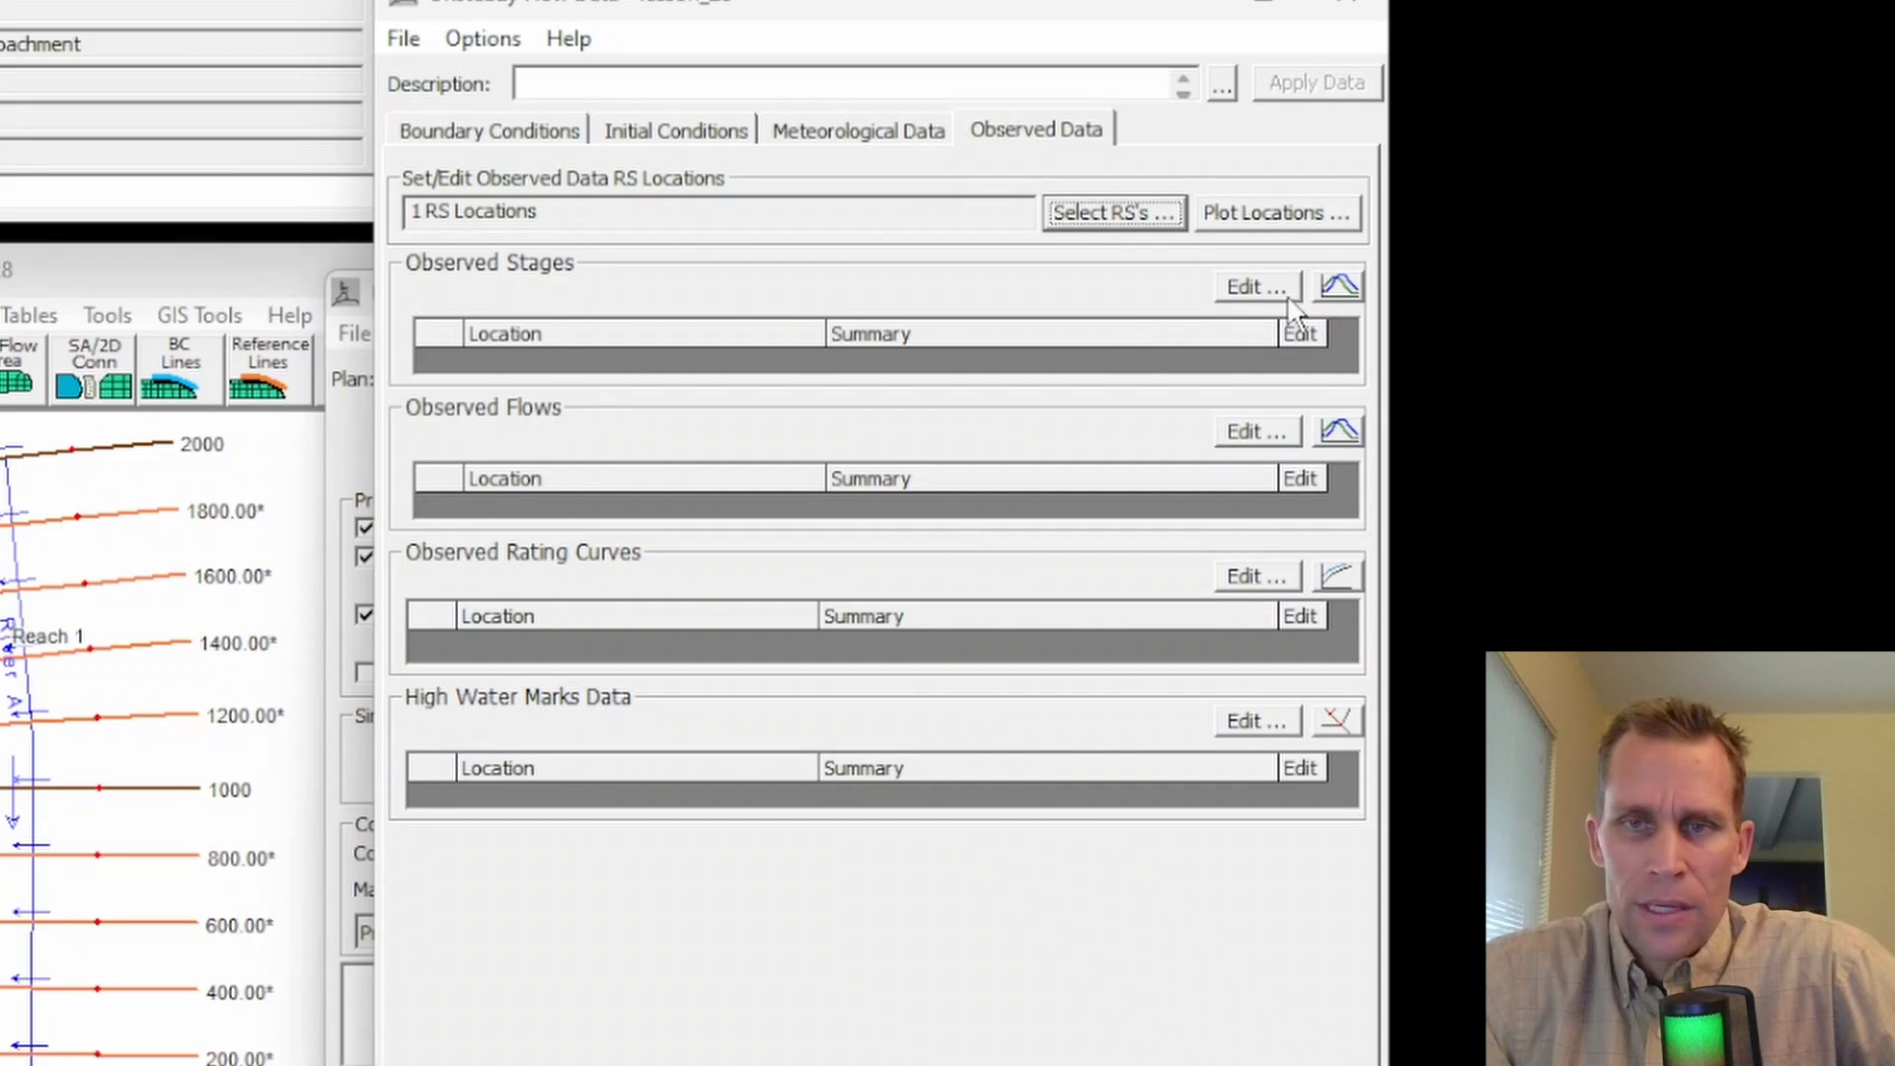
Step: Examine the DSS, Table and Constant source options for the observed stage at river station 1000, without keeping changes
click(1258, 286)
click(372, 275)
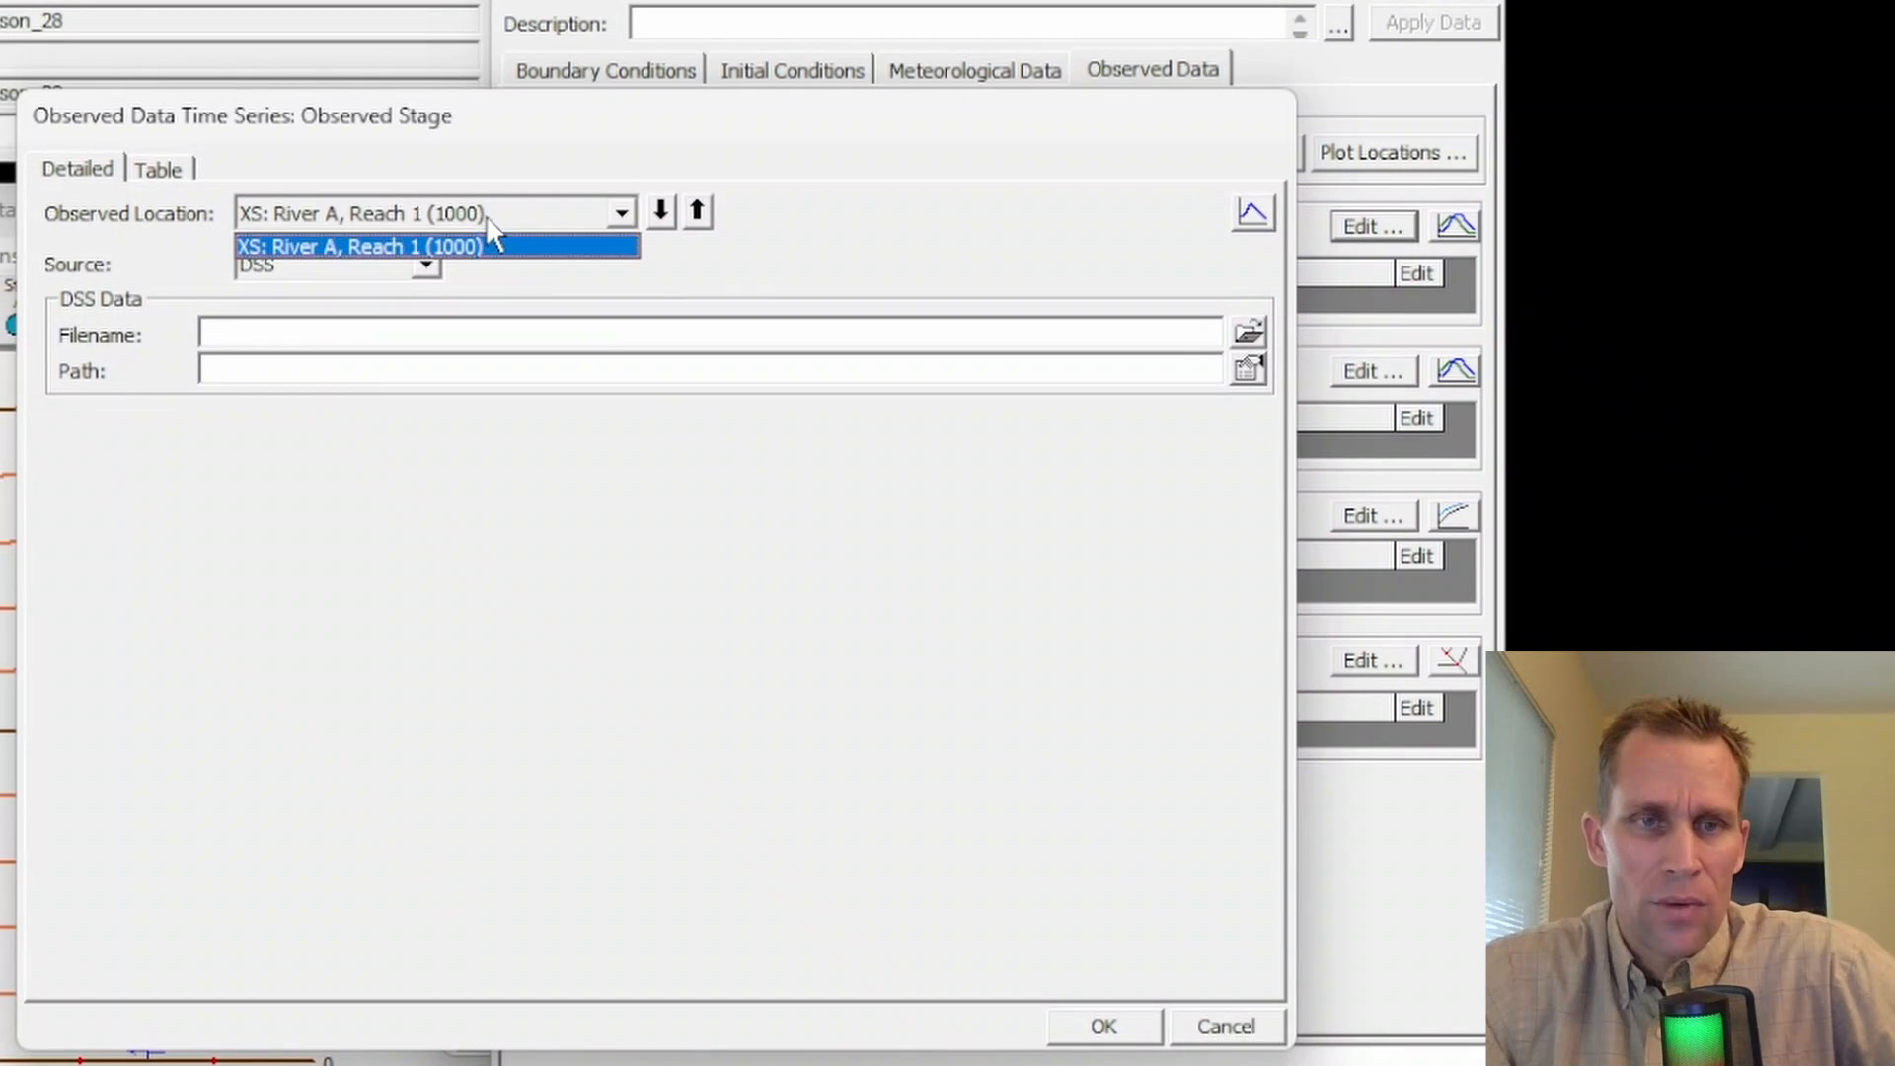
click(489, 229)
click(415, 268)
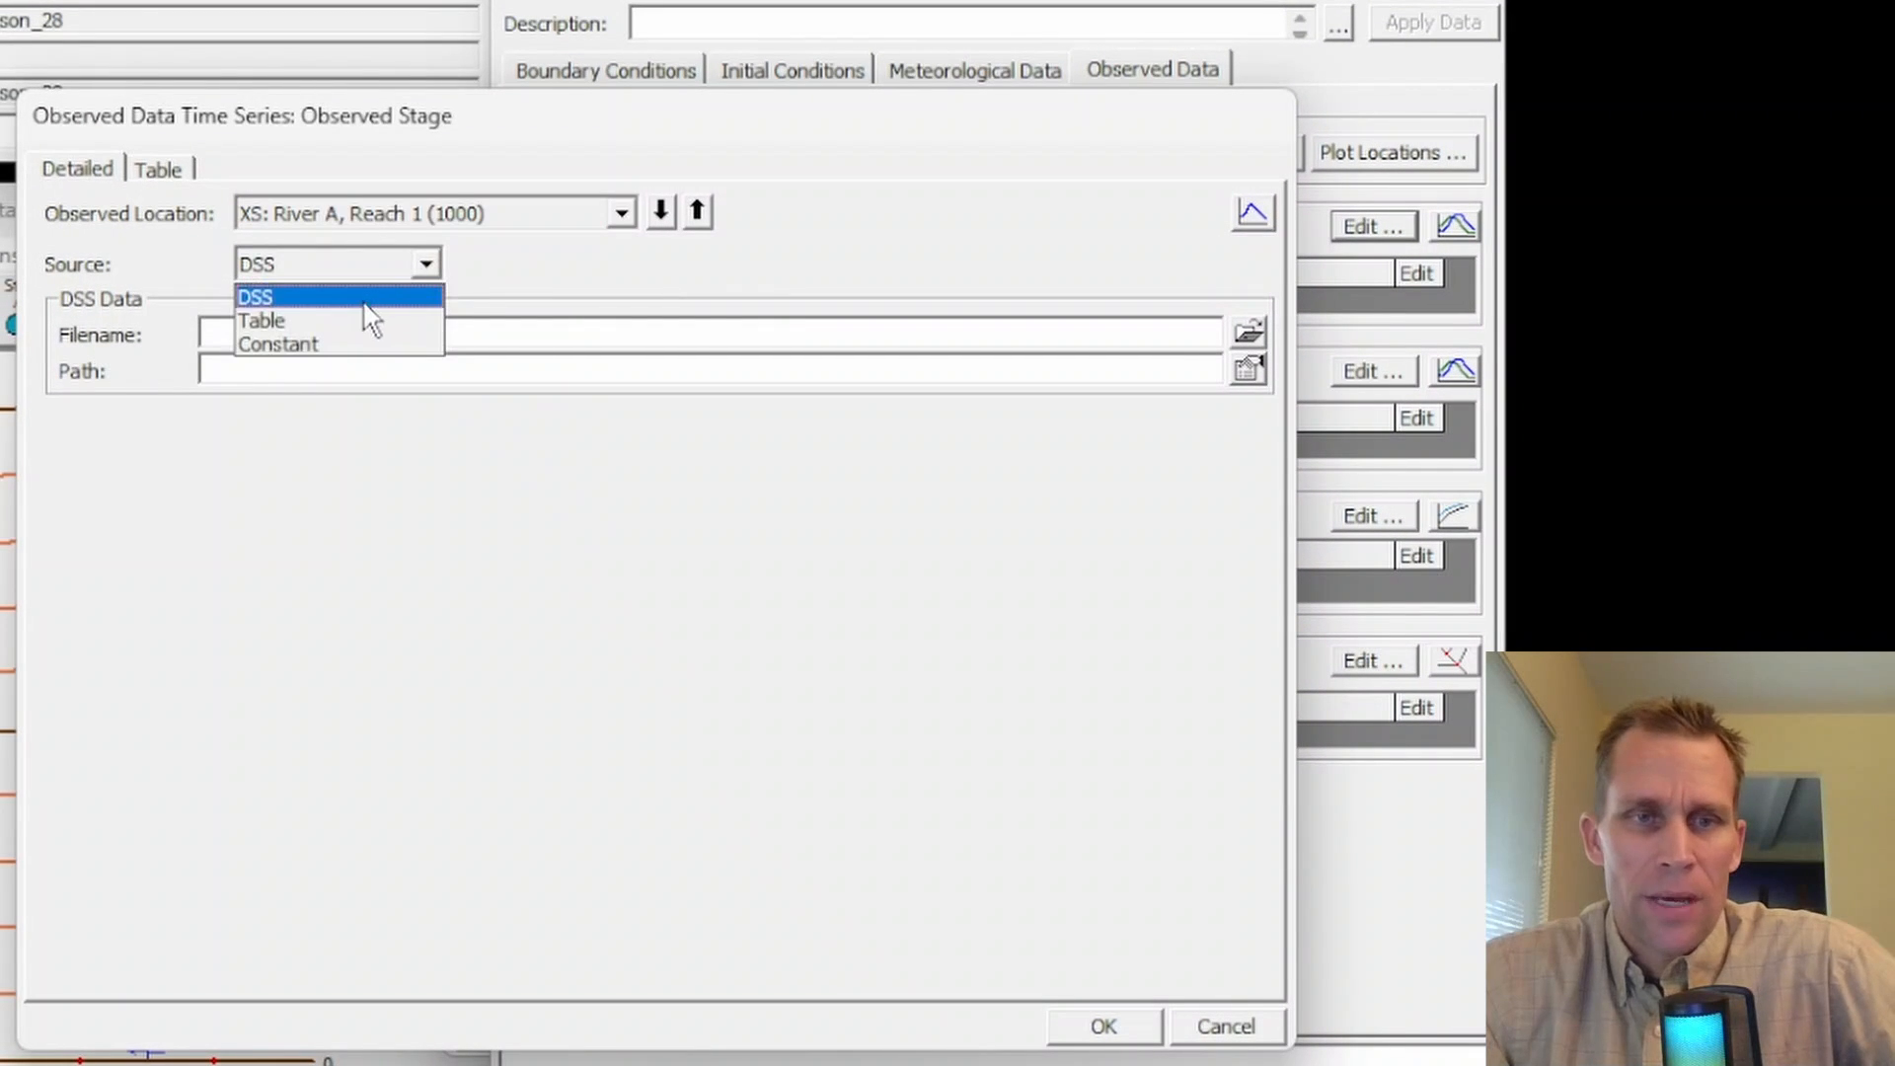
click(353, 320)
click(341, 265)
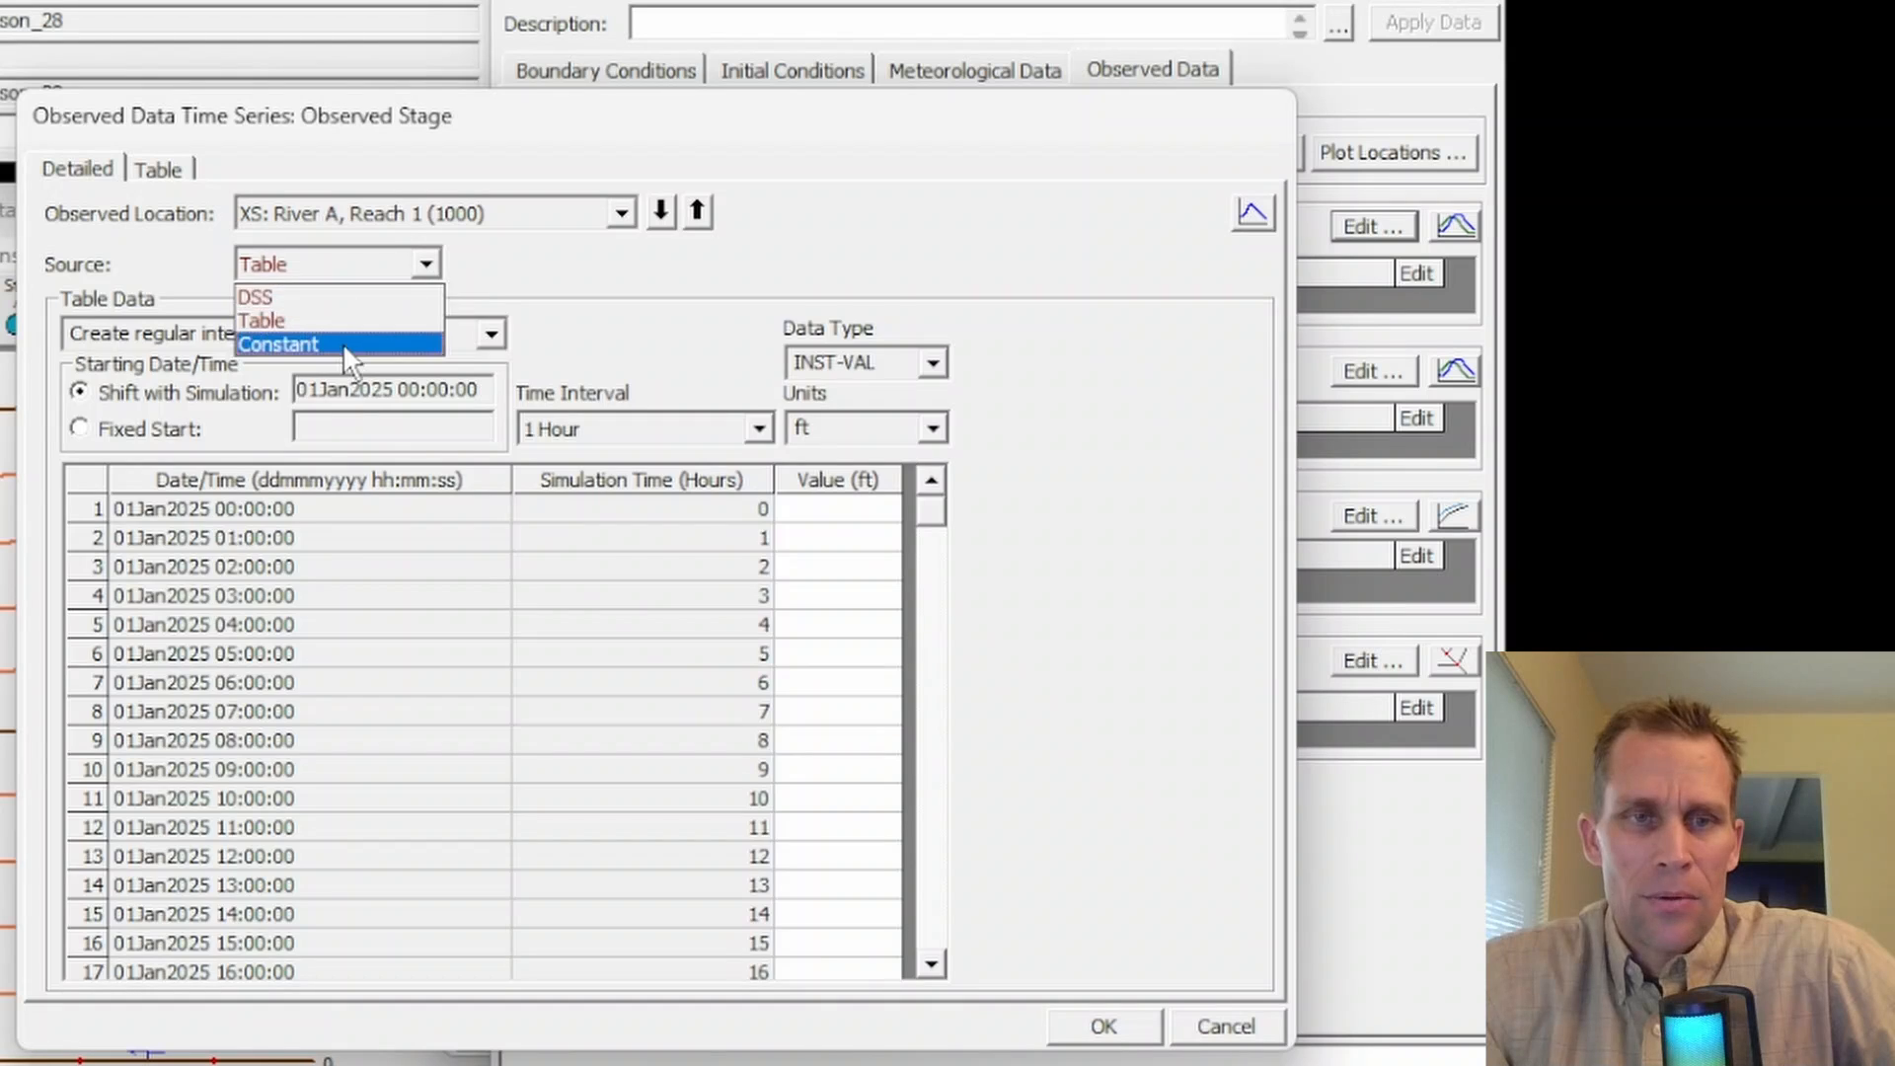
click(344, 345)
click(1241, 1017)
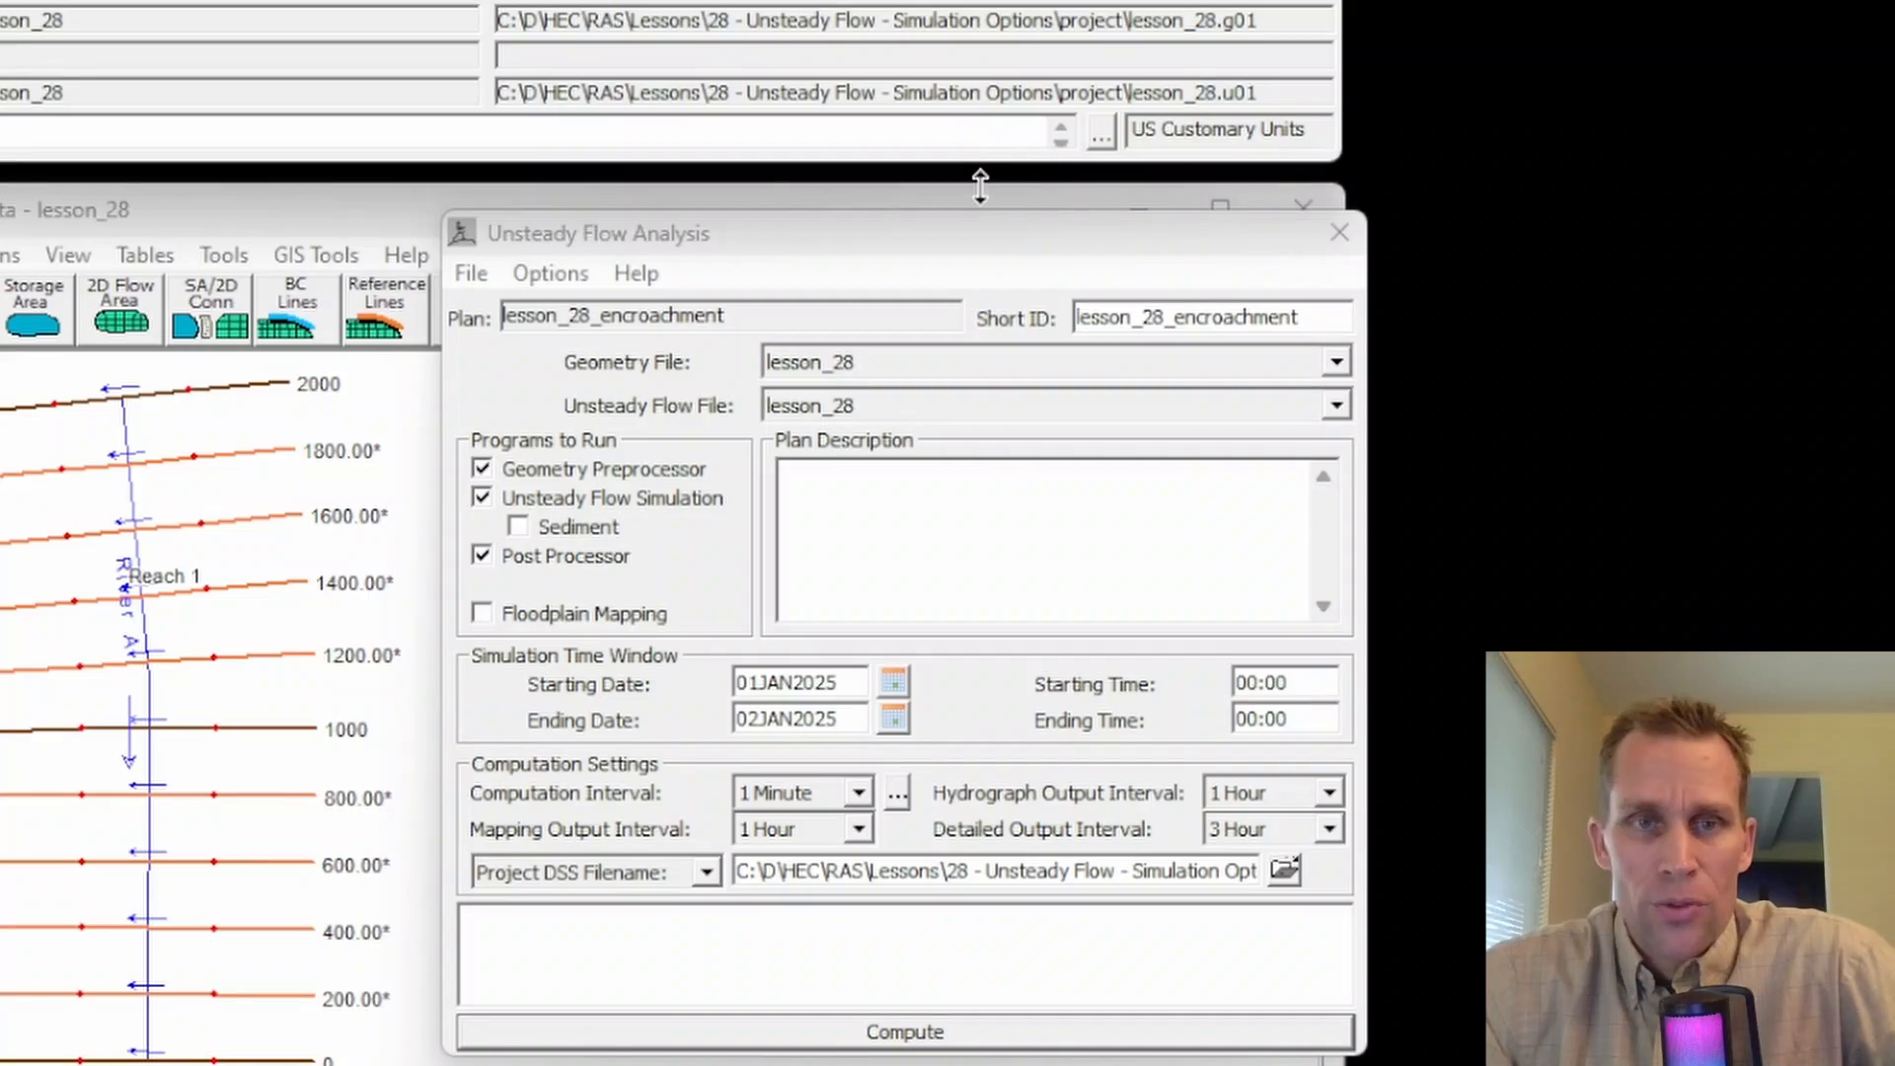
Step: Switch to the HEC-RAS User's Manual and examine the Automated Roughness Calibration section and its enlarged editor figure
key(alt+Tab)
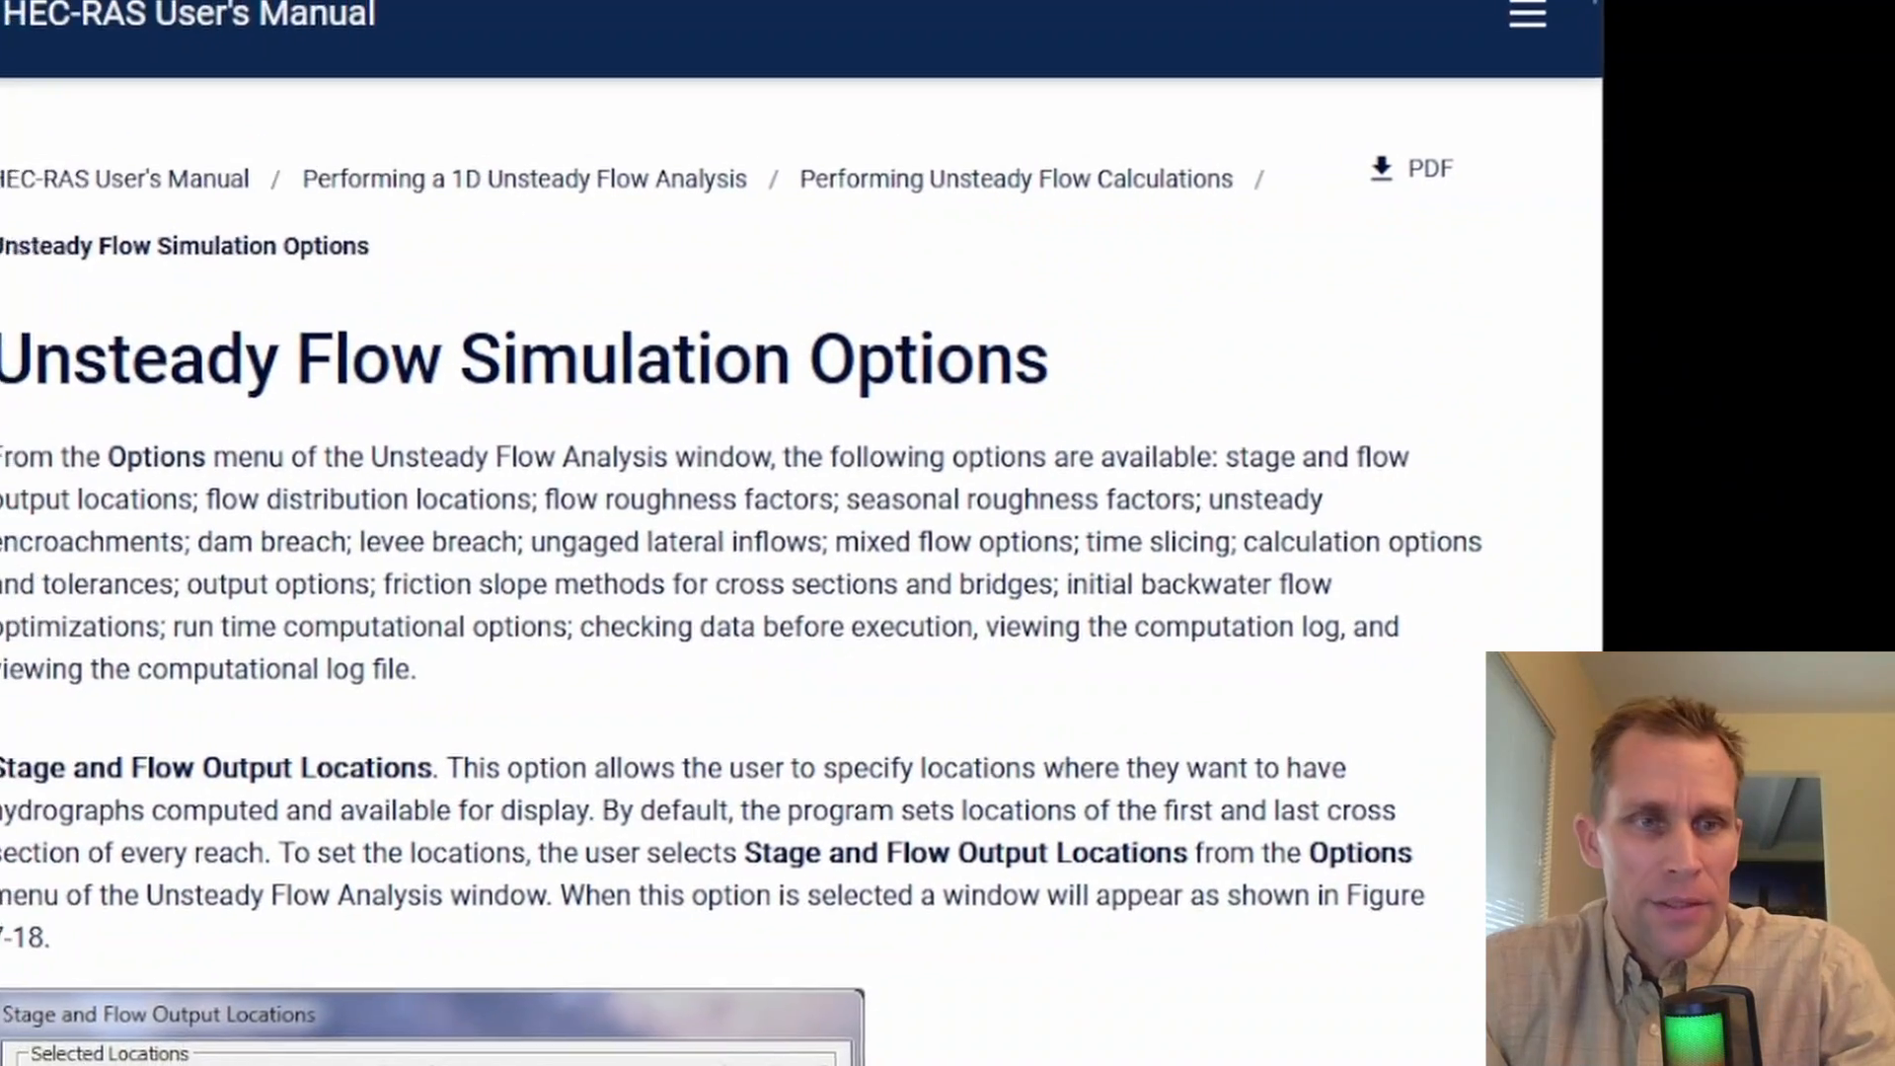
key(Return)
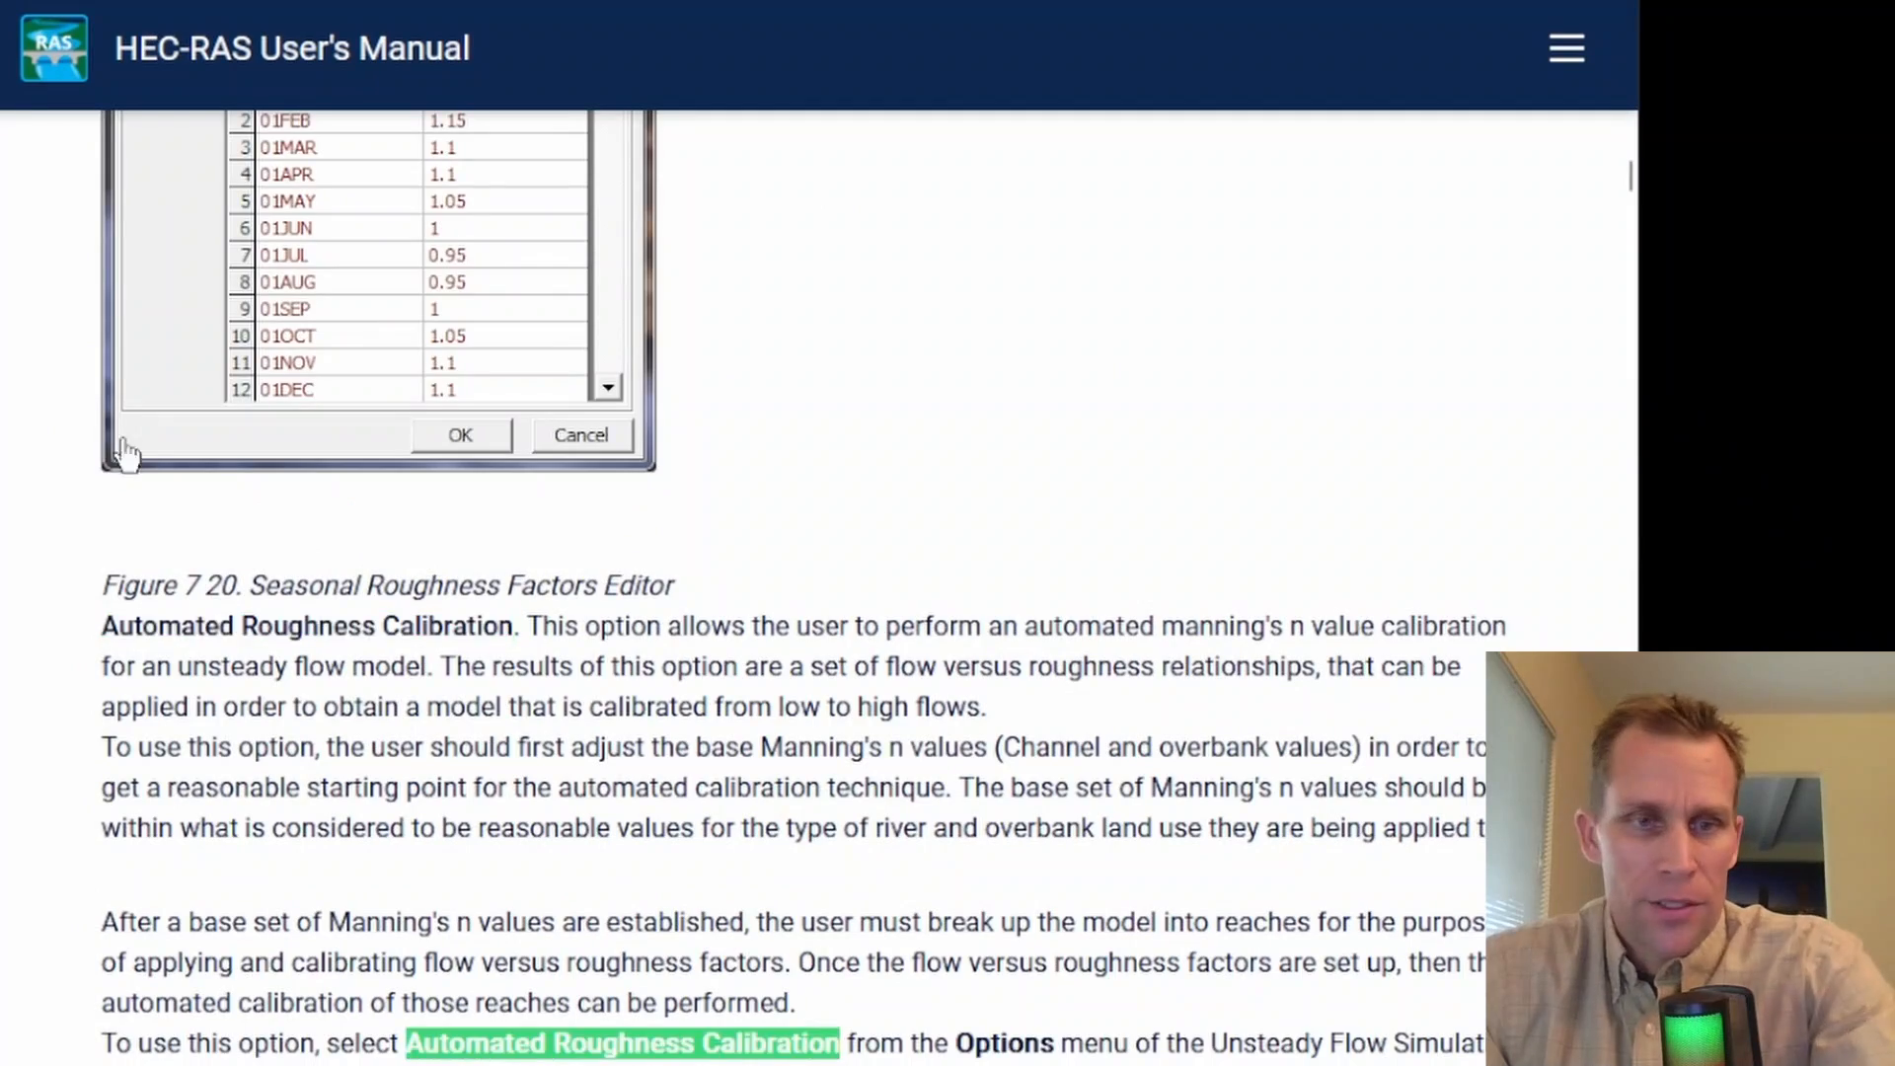
scroll(671, 543, down, 10)
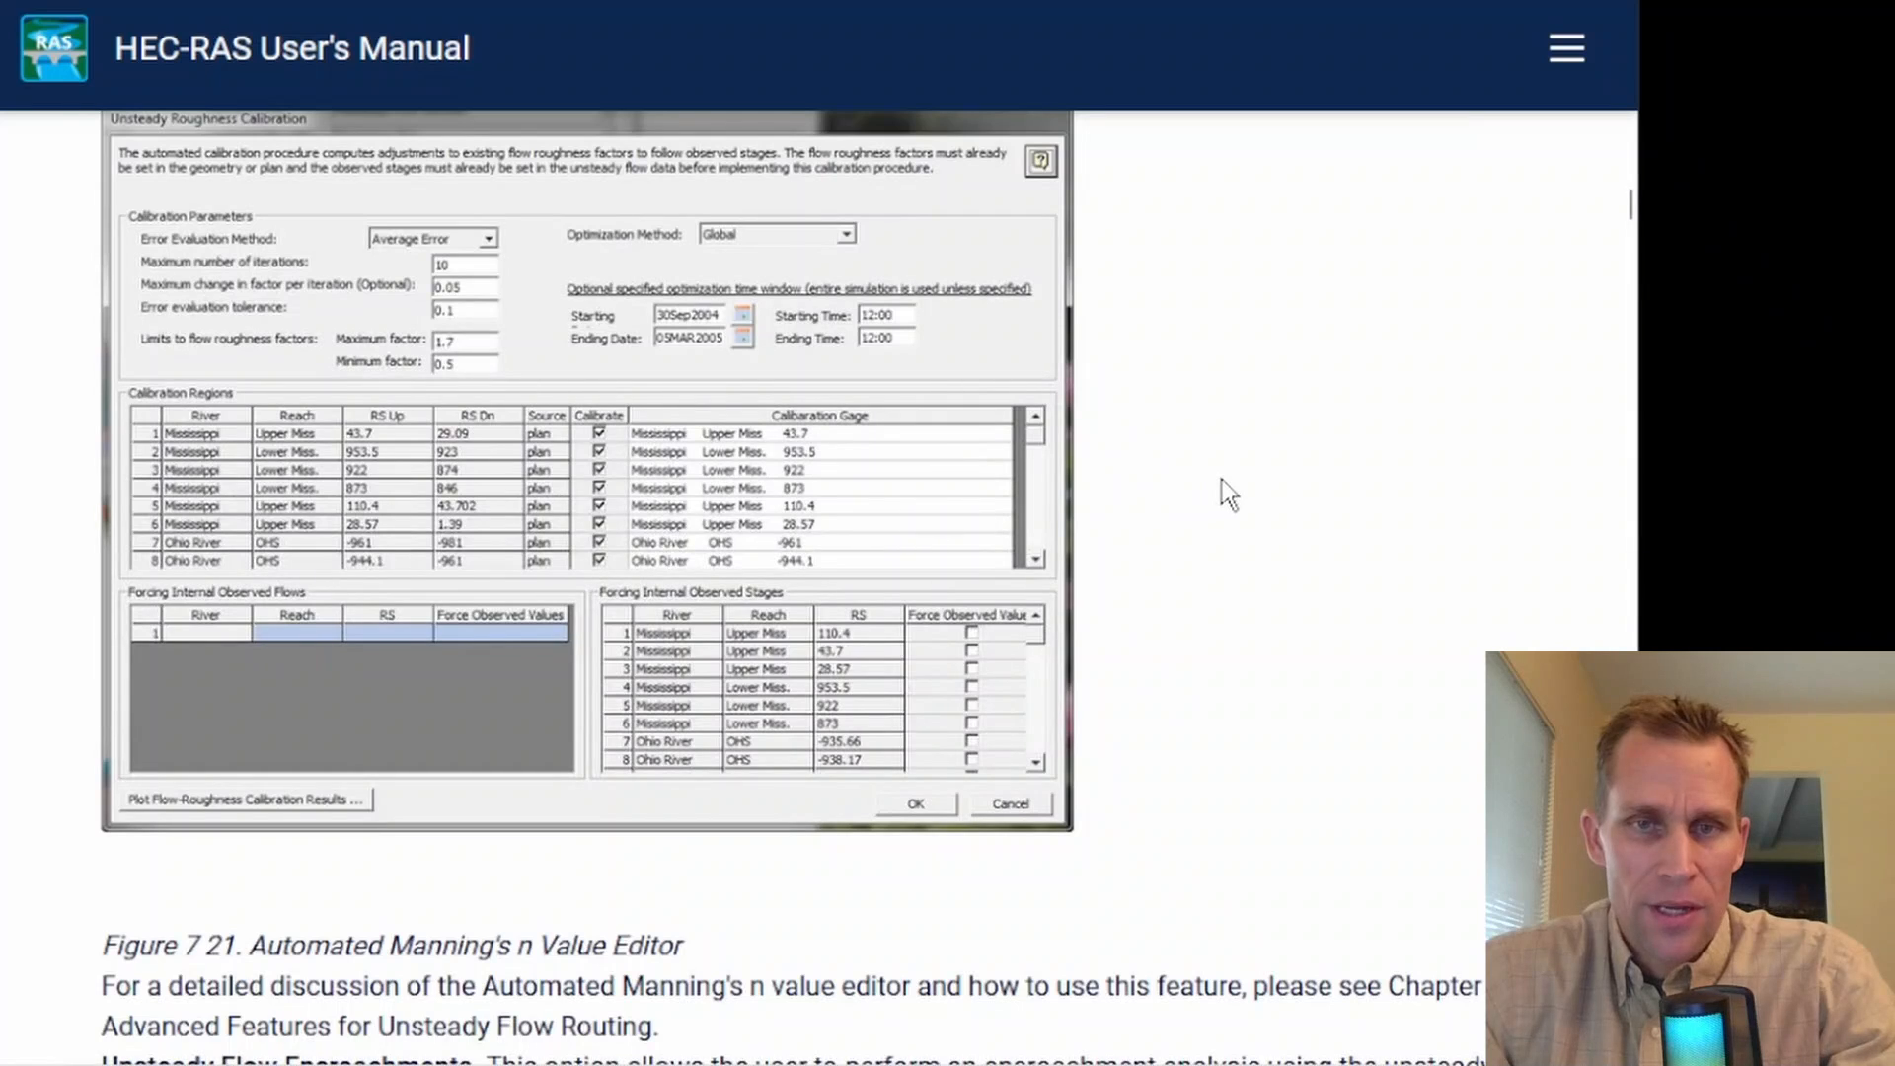
click(955, 424)
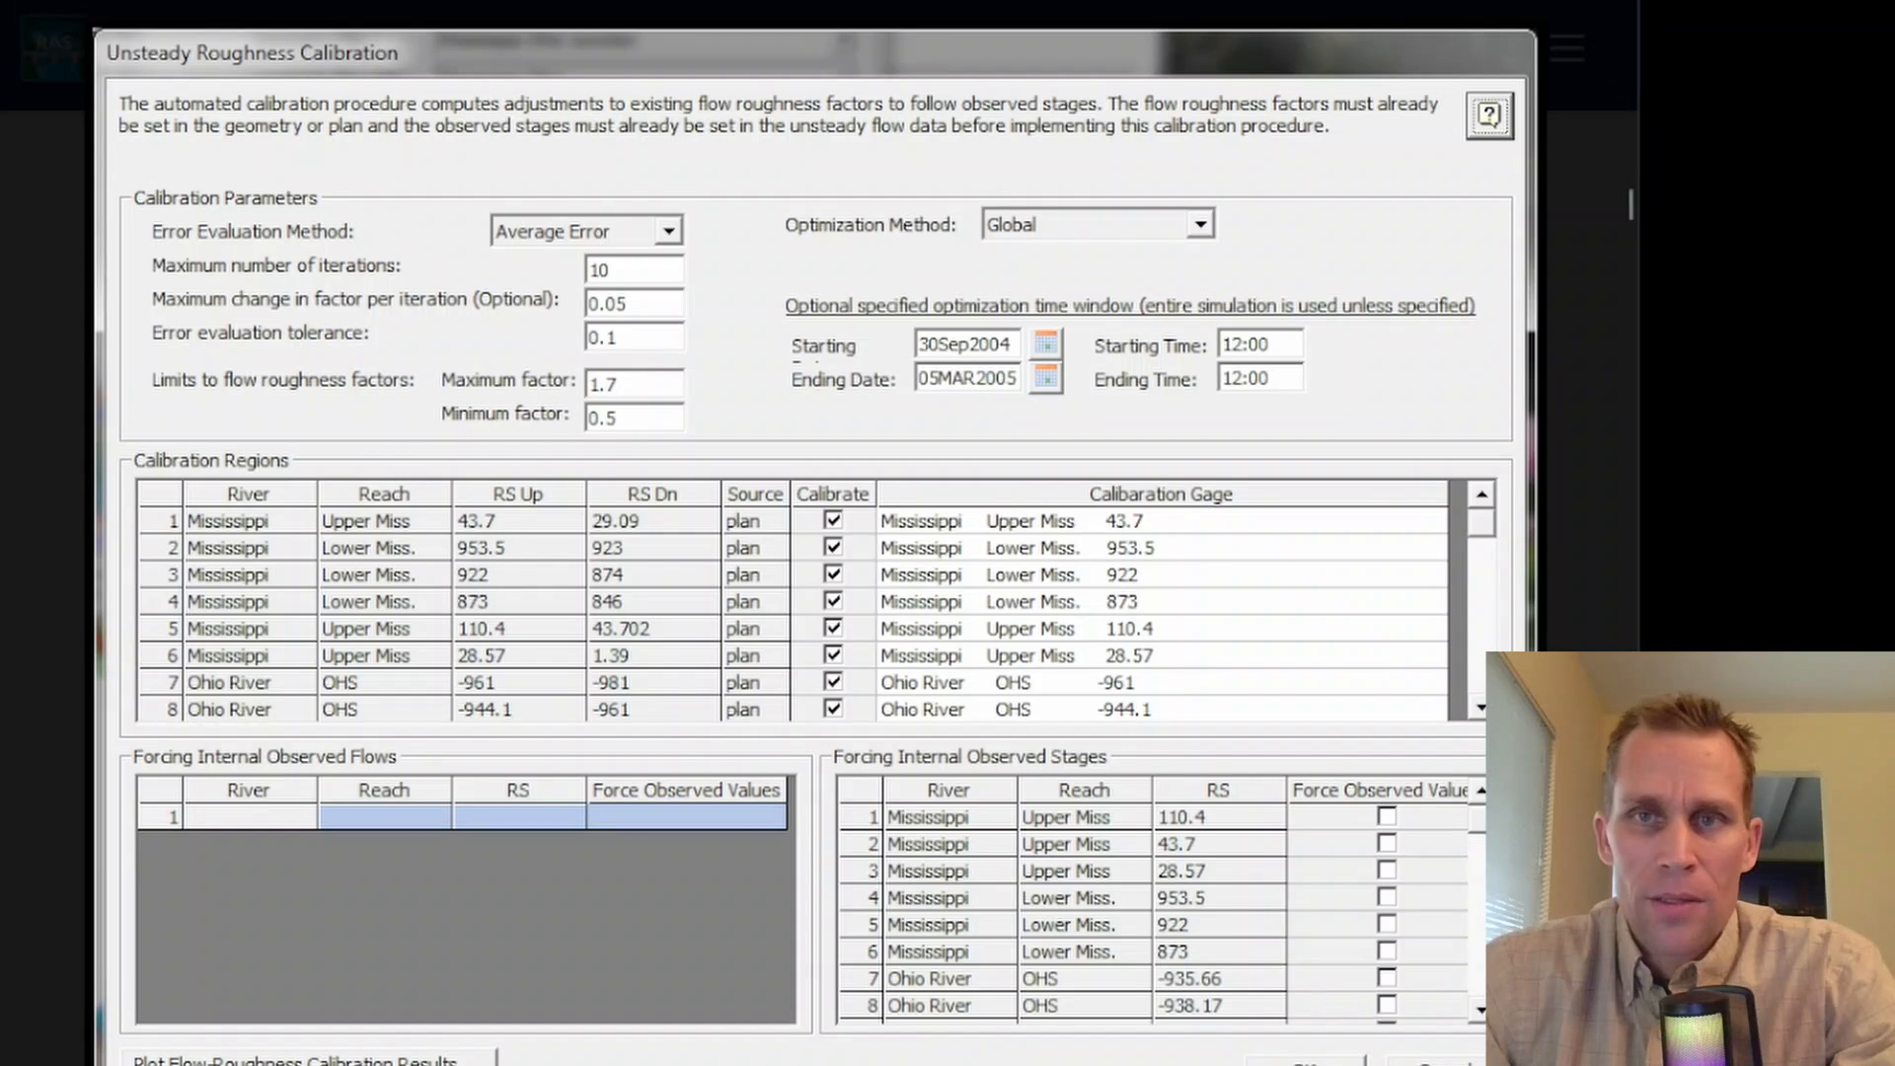
click(1607, 245)
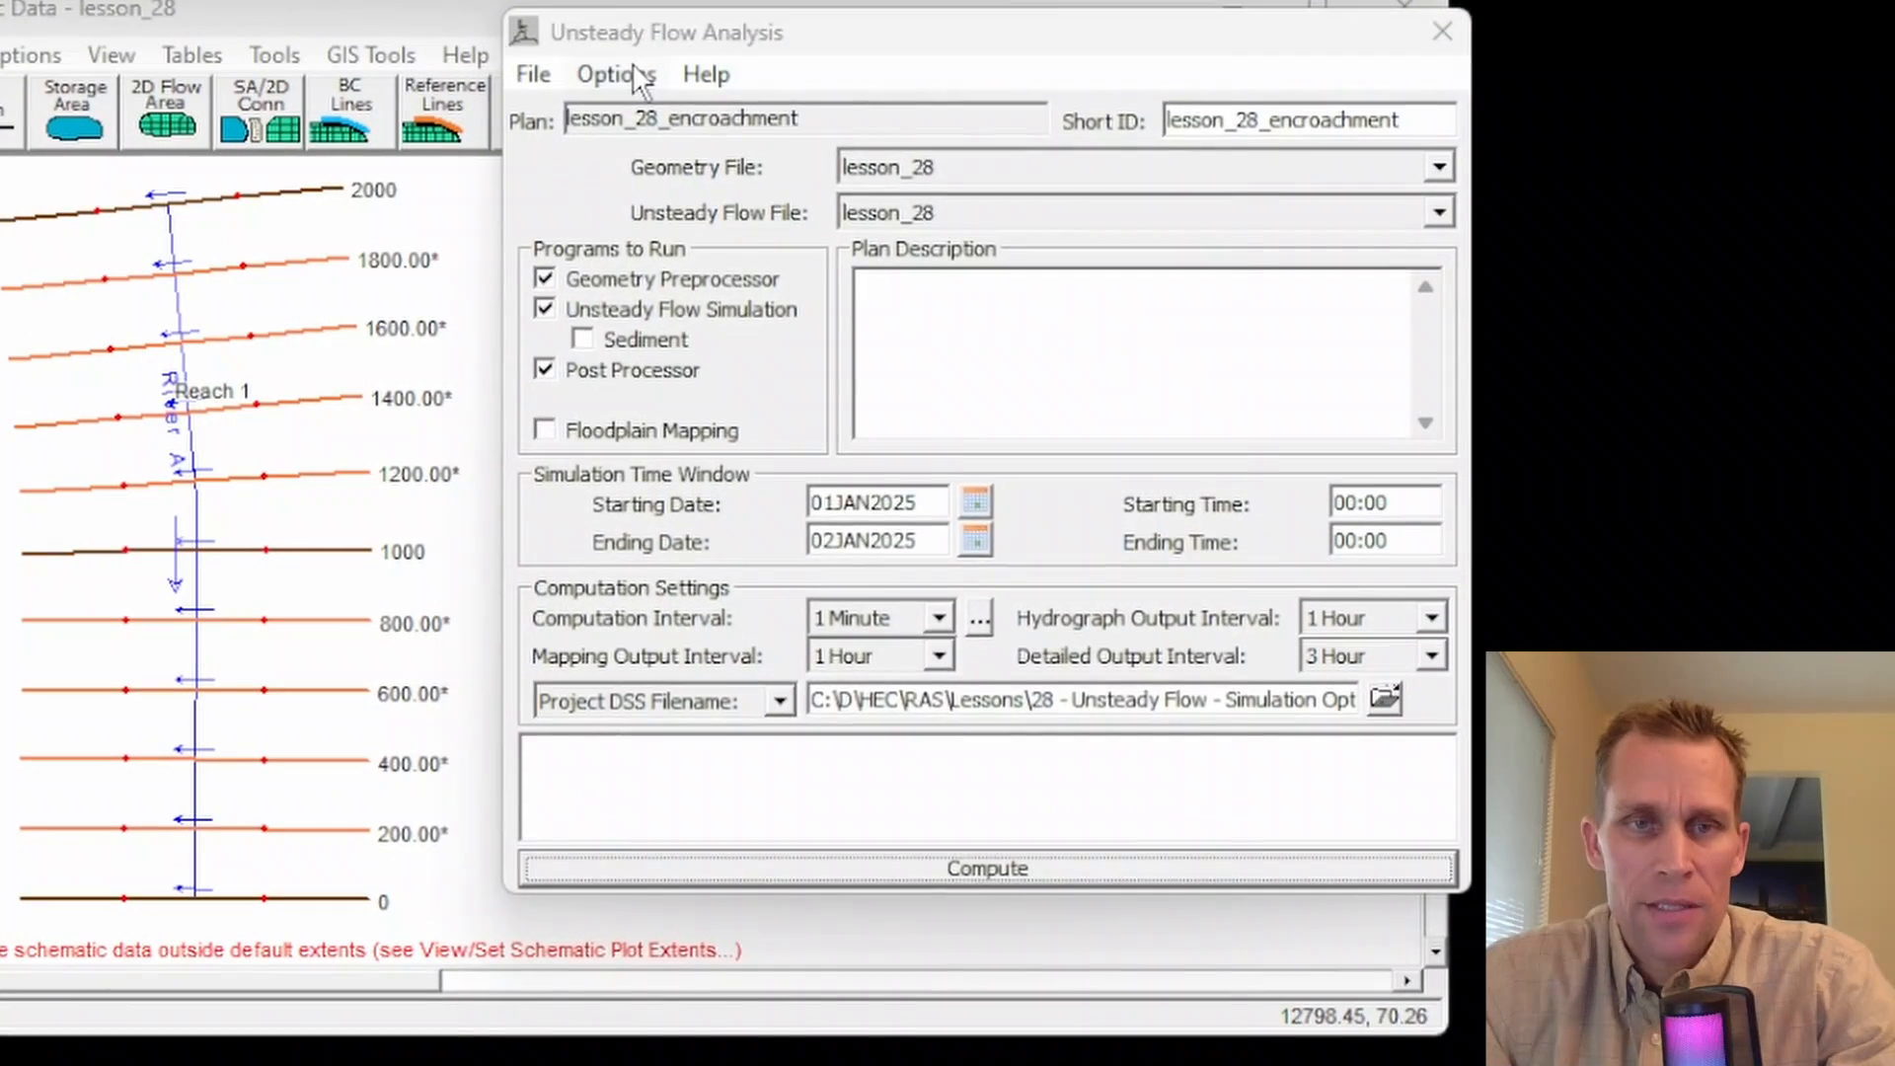
Step: Open the plan's unsteady encroachments in HEC-RAS and set lesson_28 as the base plan, with River A, Reach 1 selected
click(636, 153)
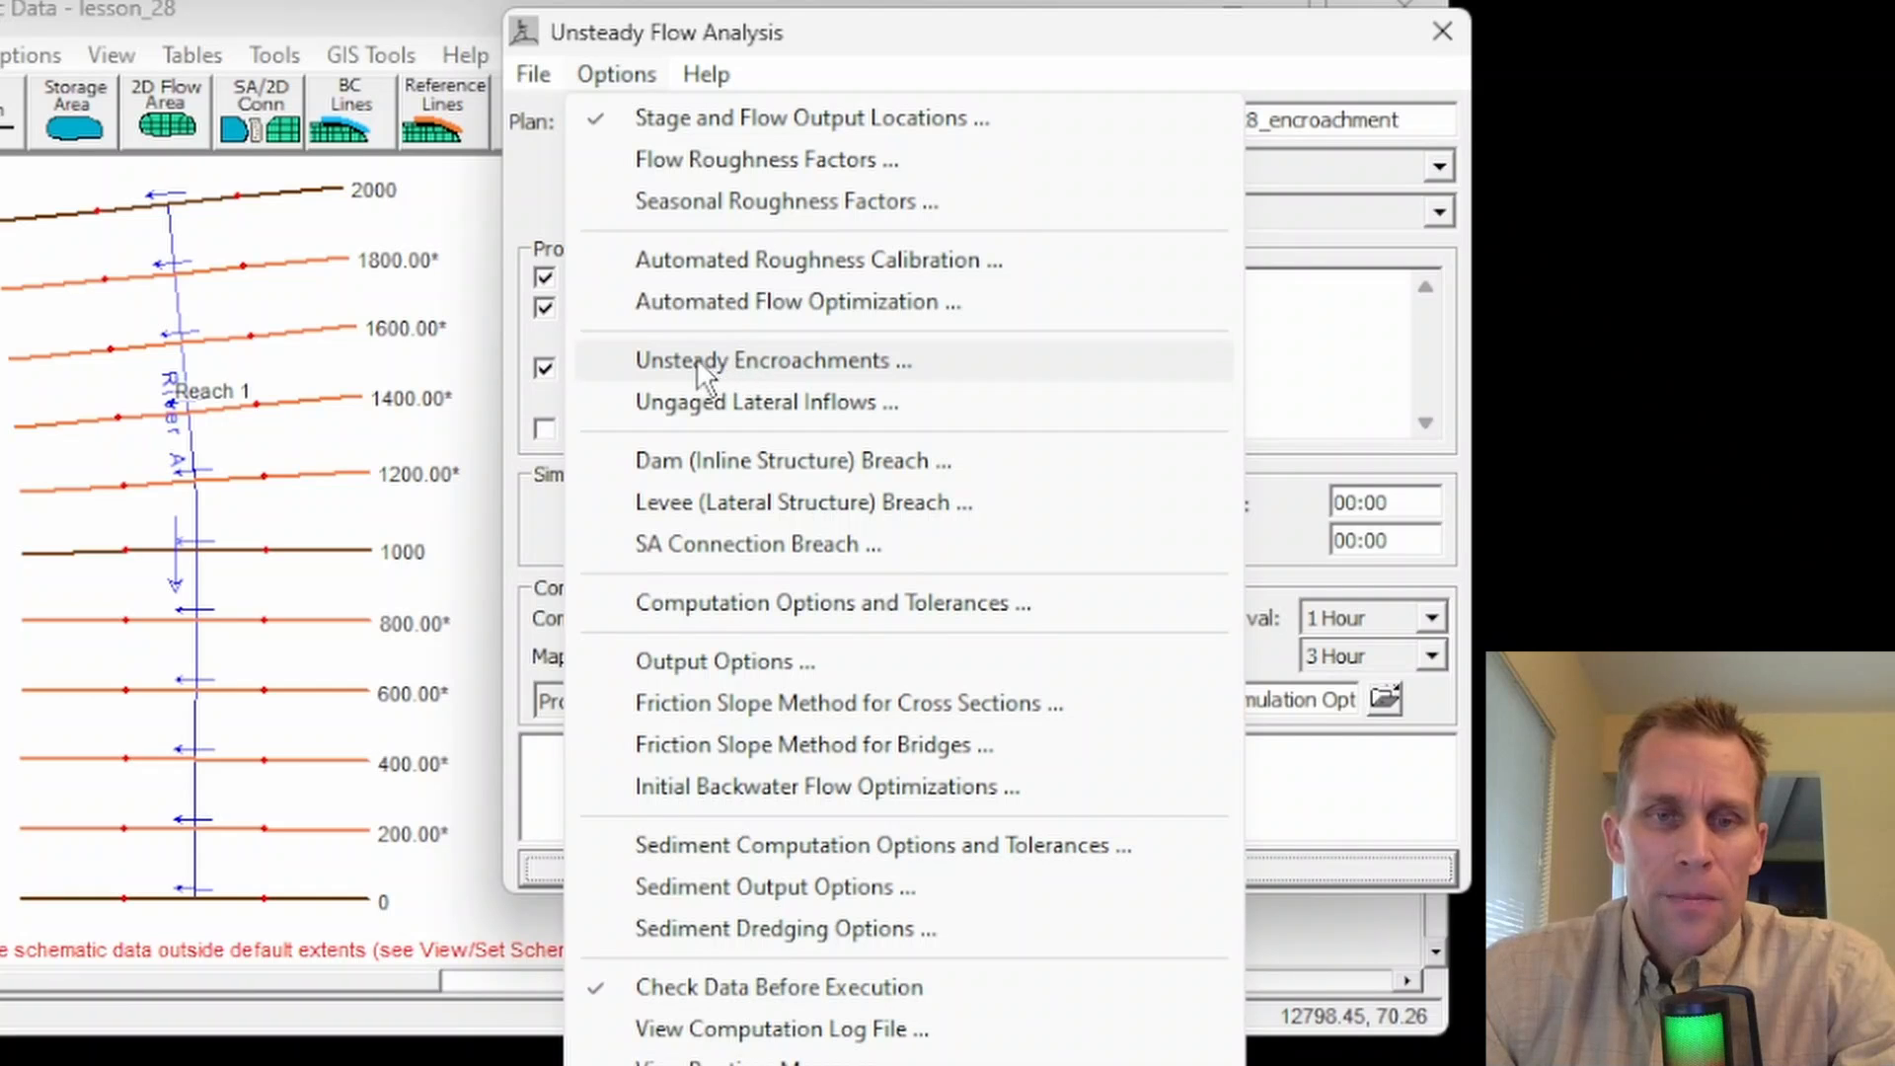
click(775, 365)
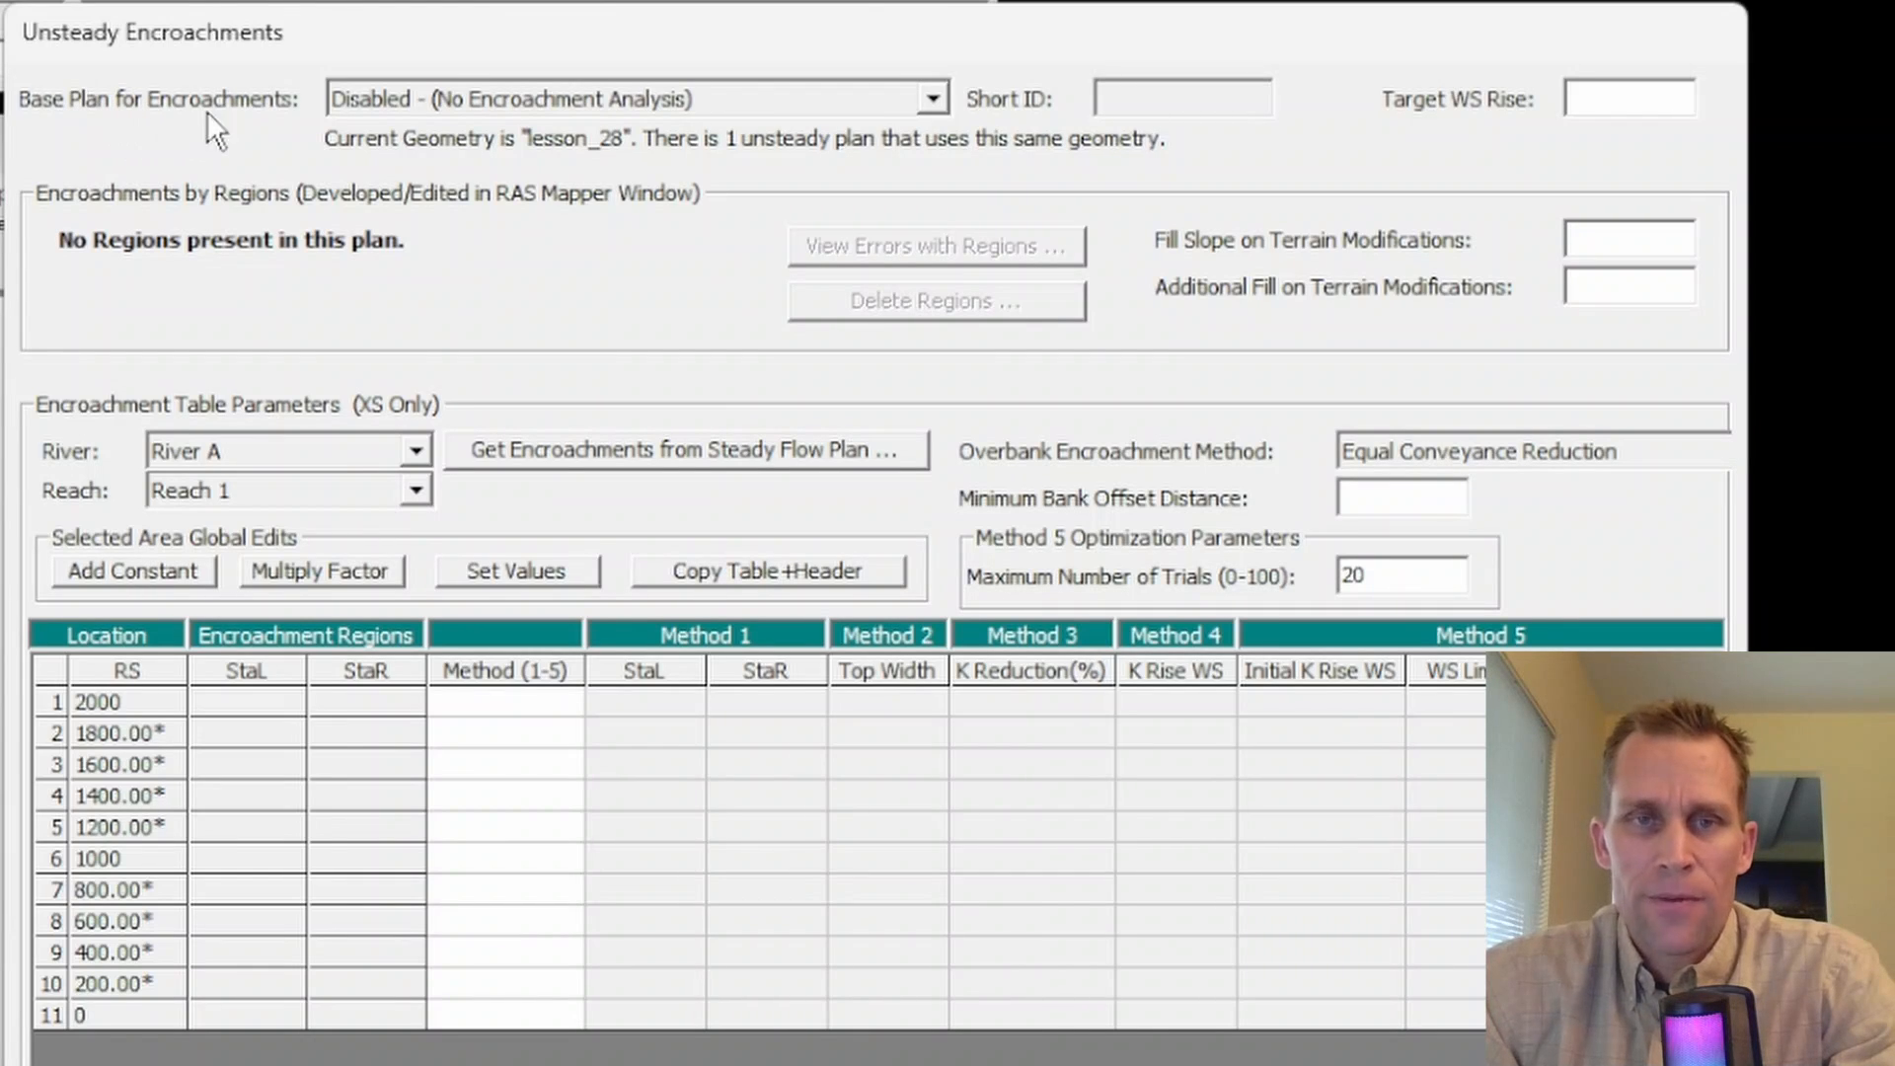
click(406, 103)
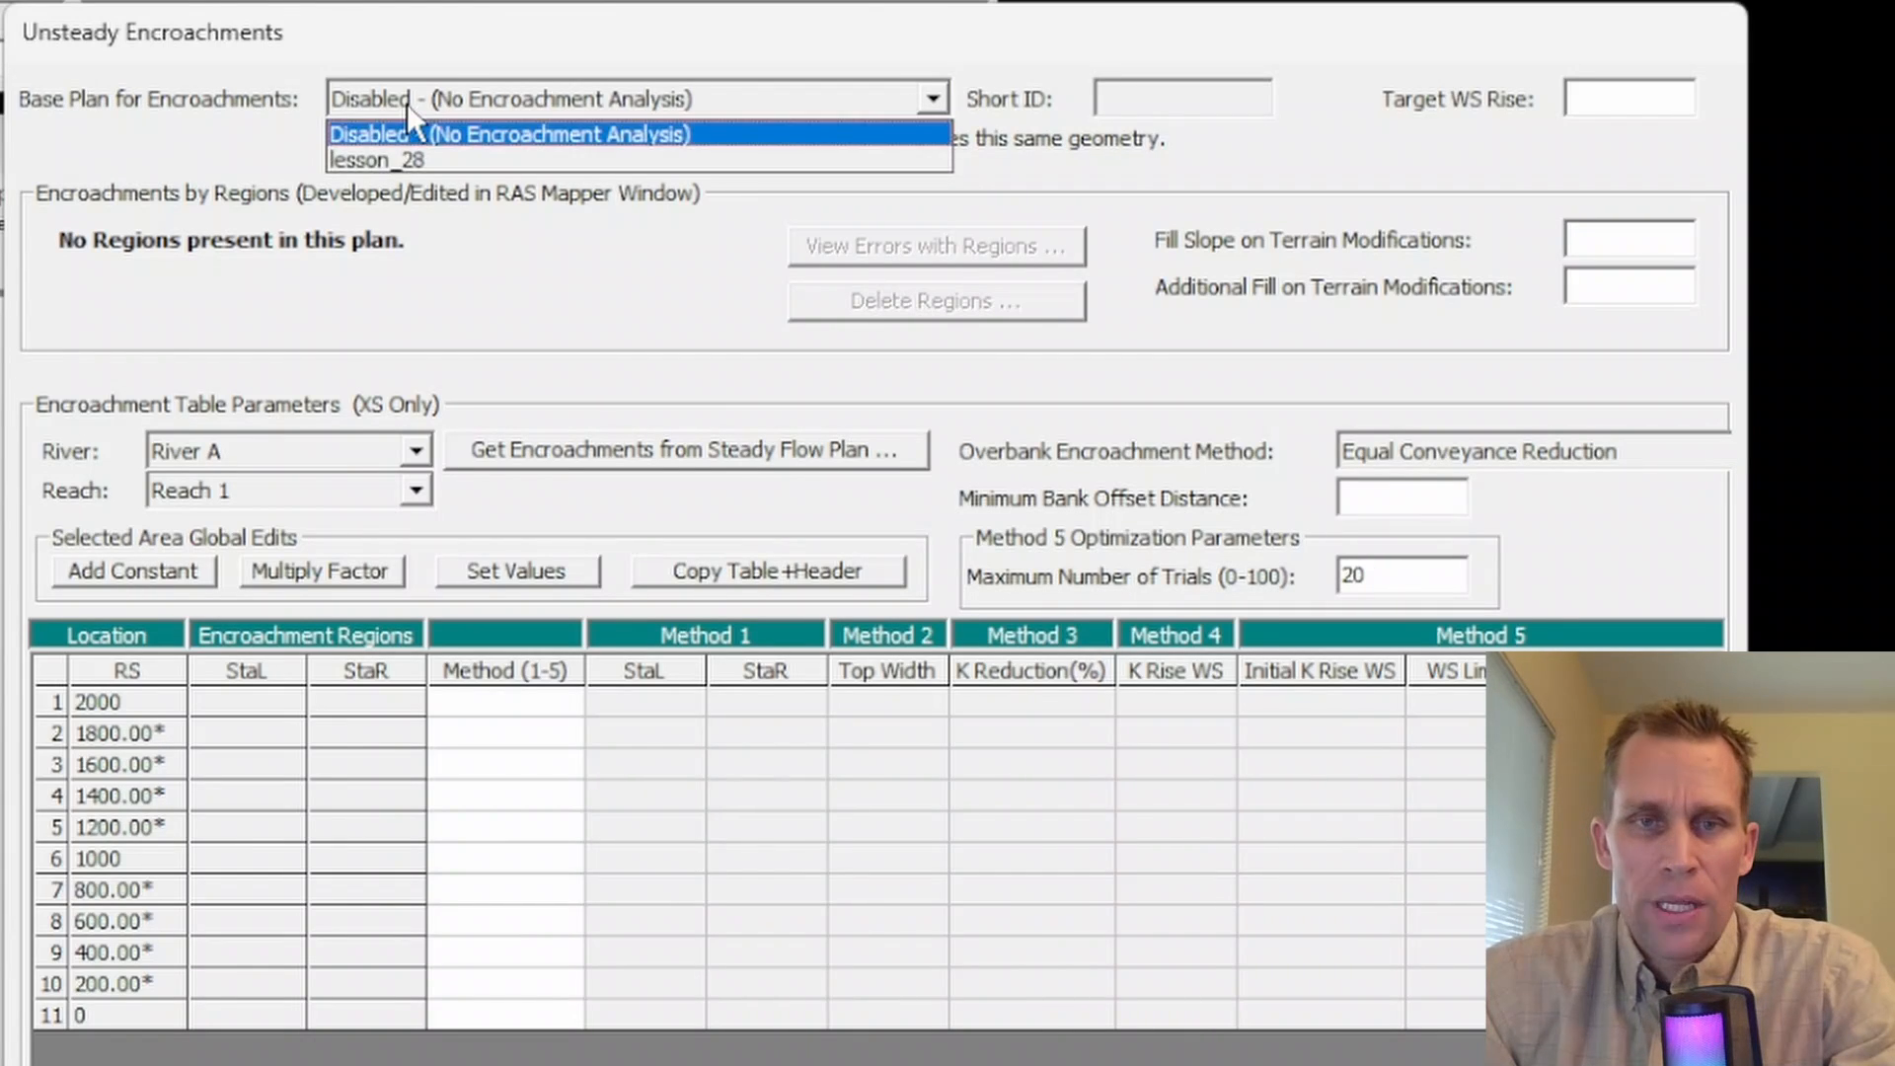
click(367, 156)
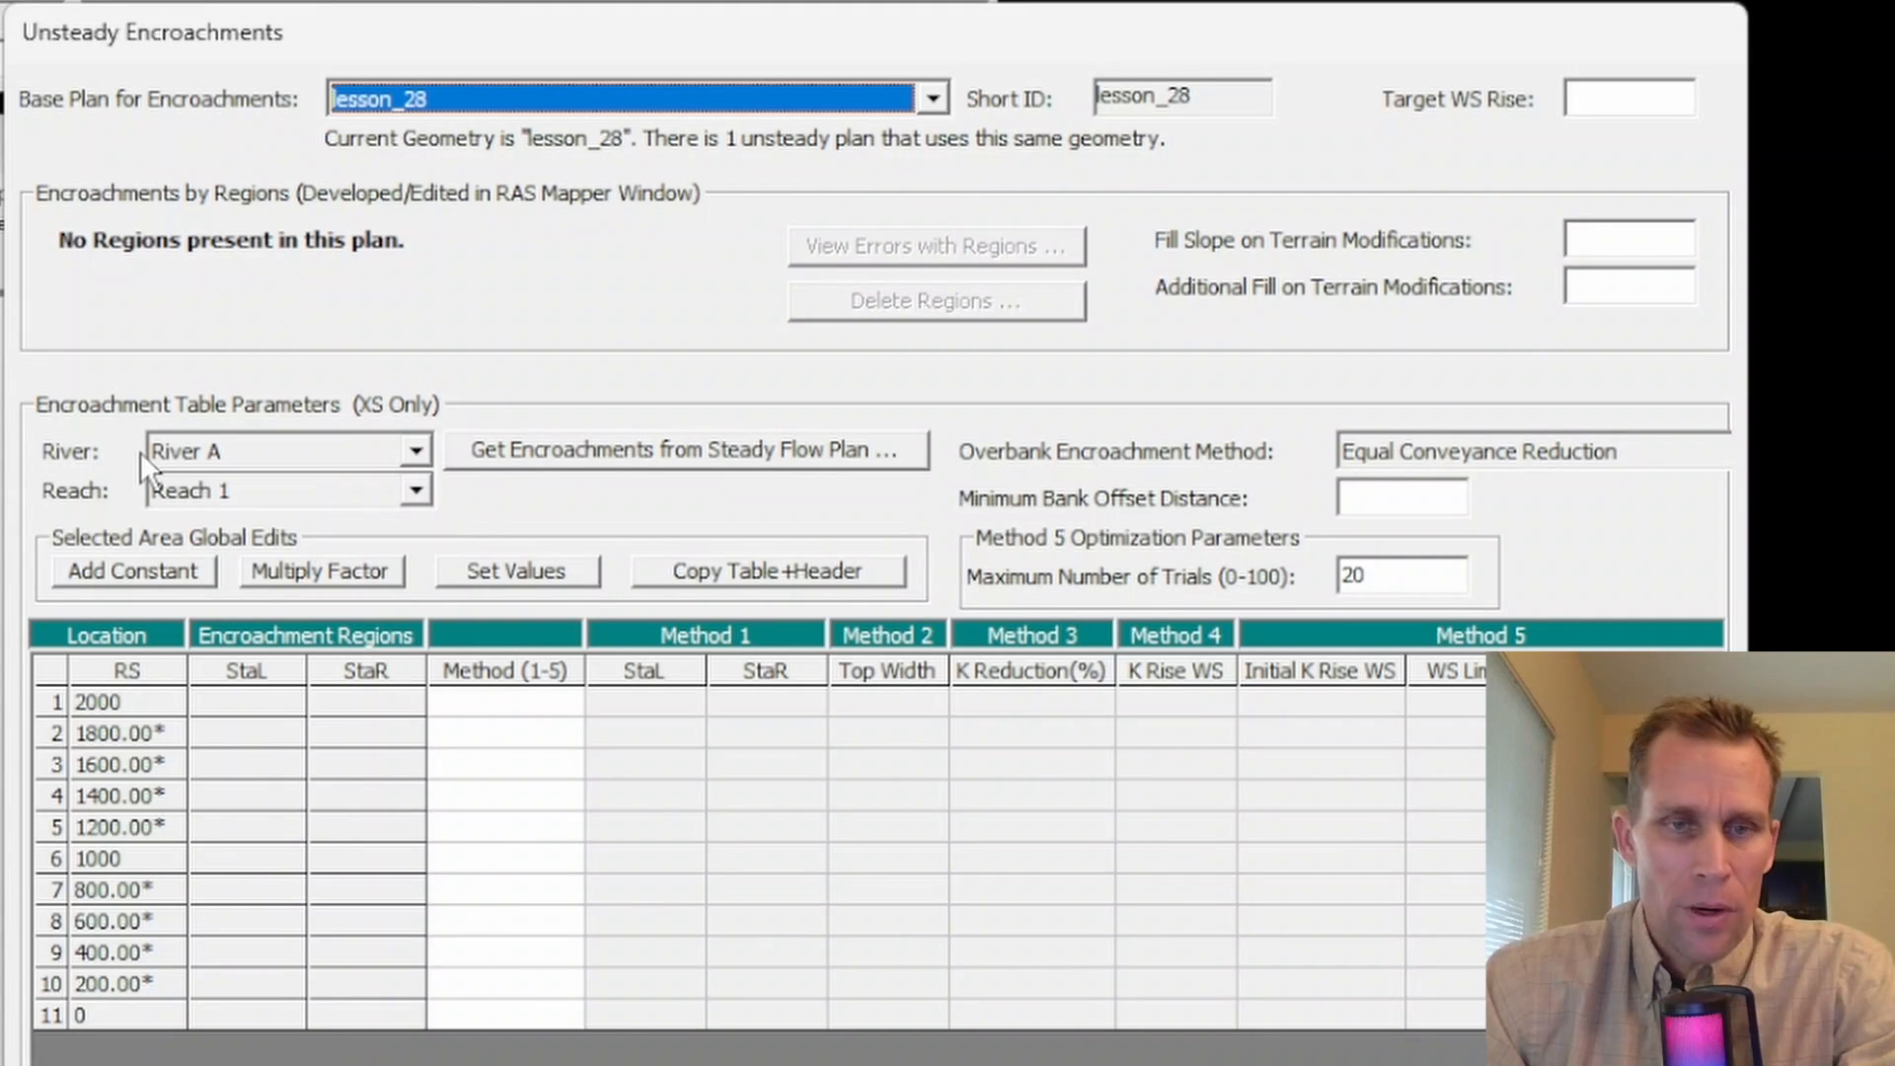
click(191, 453)
click(217, 460)
click(239, 490)
click(239, 490)
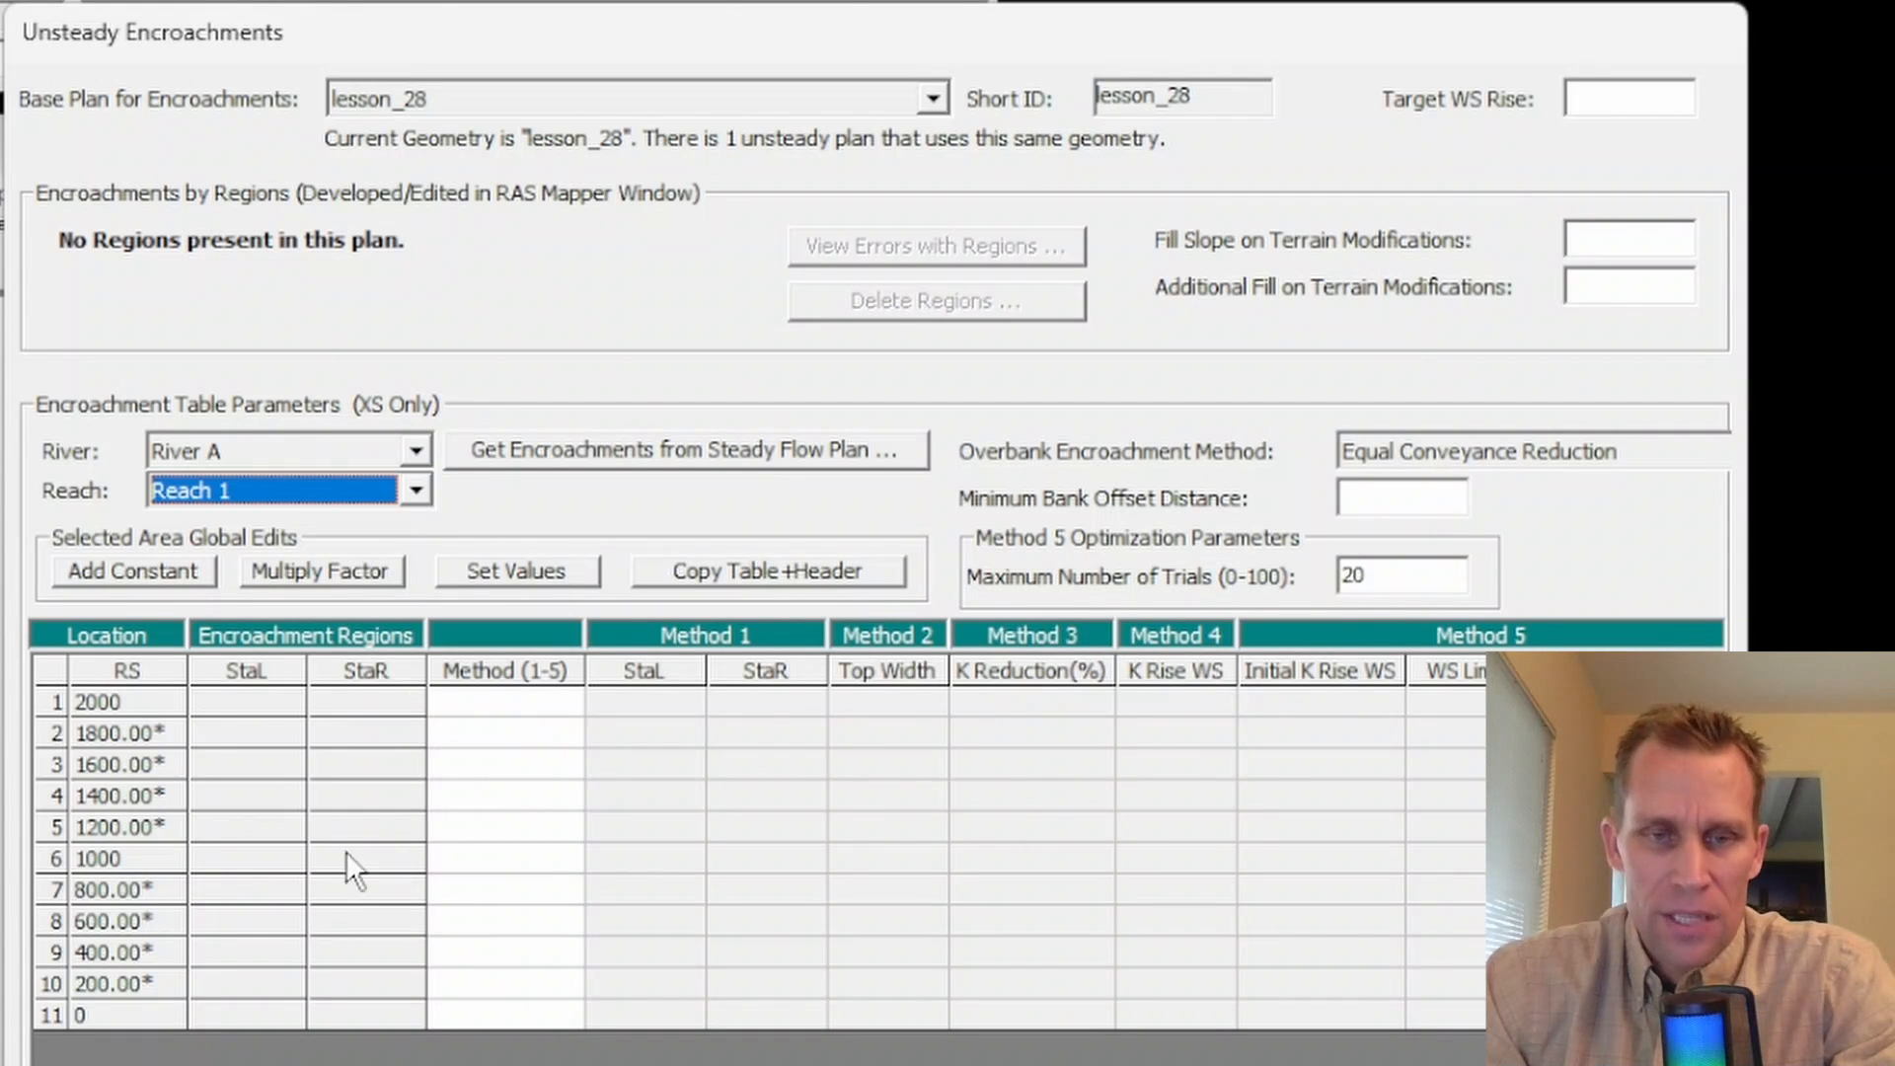
Step: Set river station 1000 to encroachment method 1 with a left station of 300 and a right station of 700
click(114, 861)
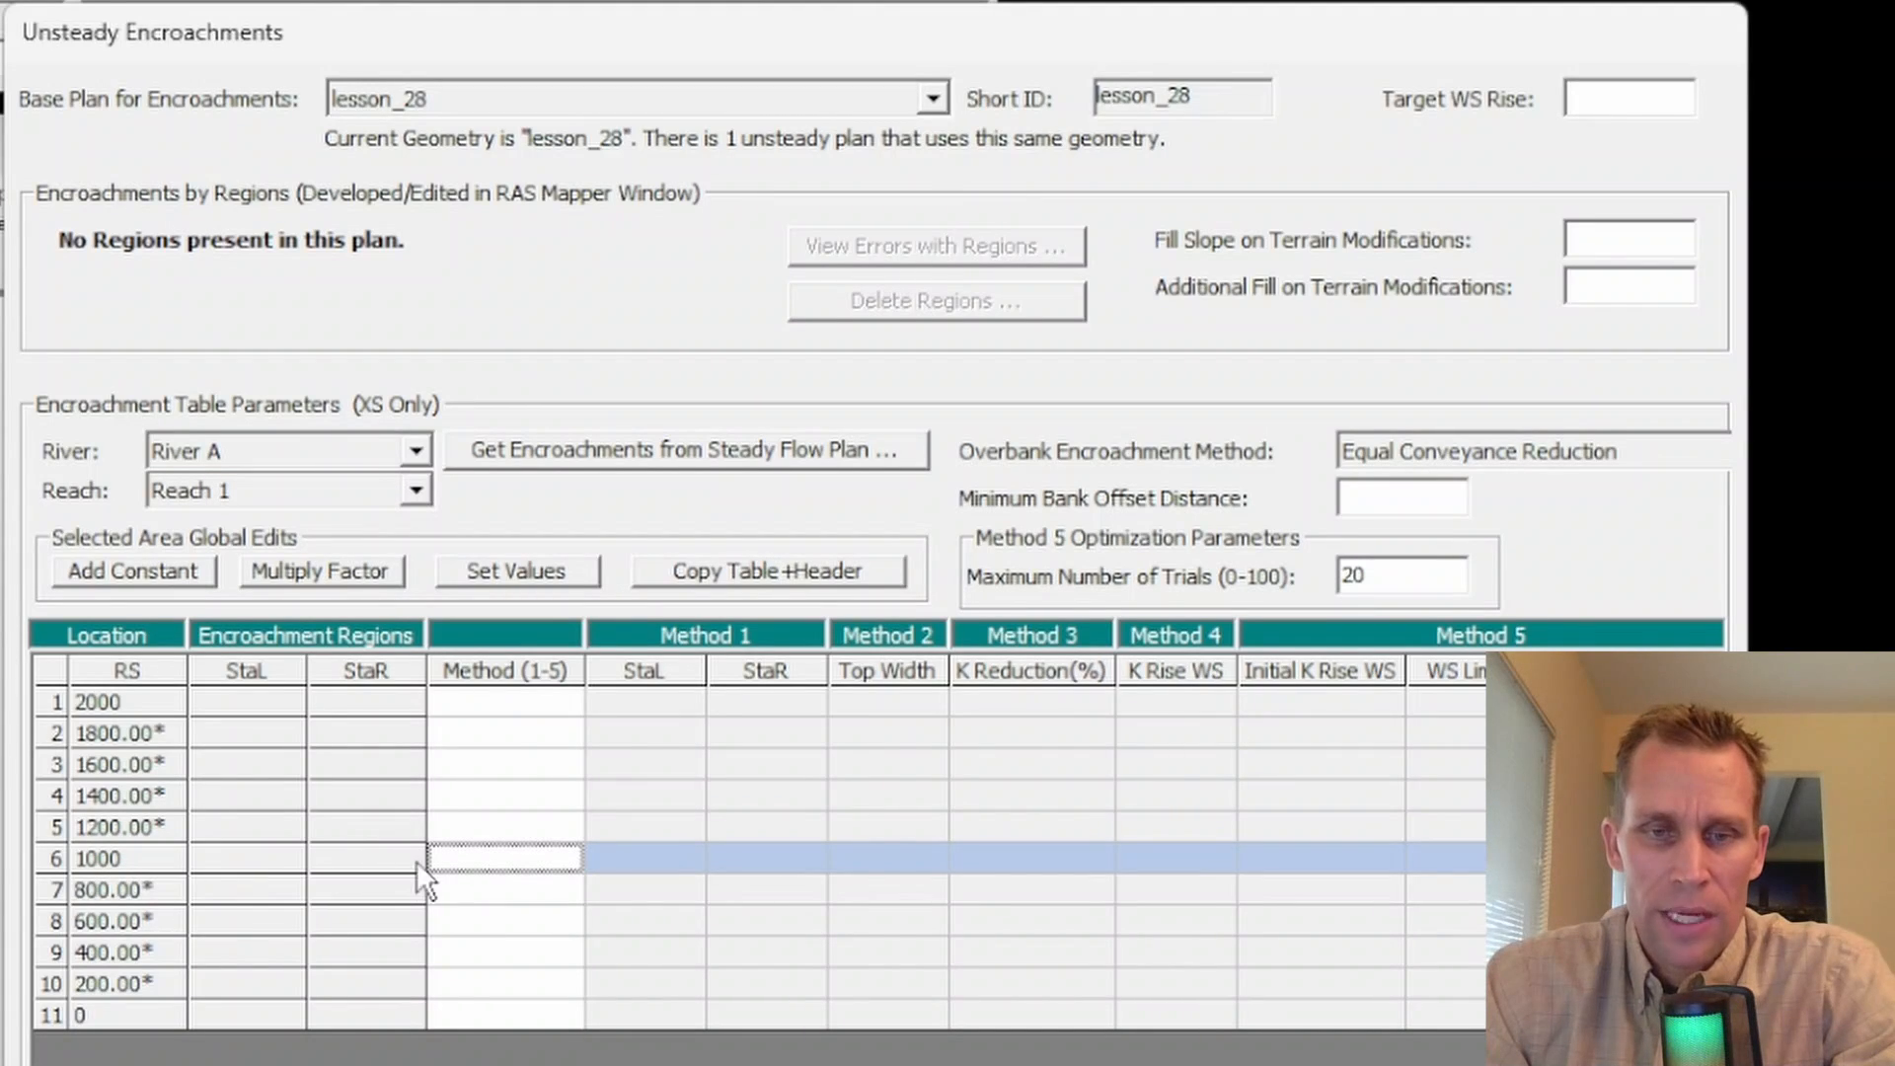
click(464, 860)
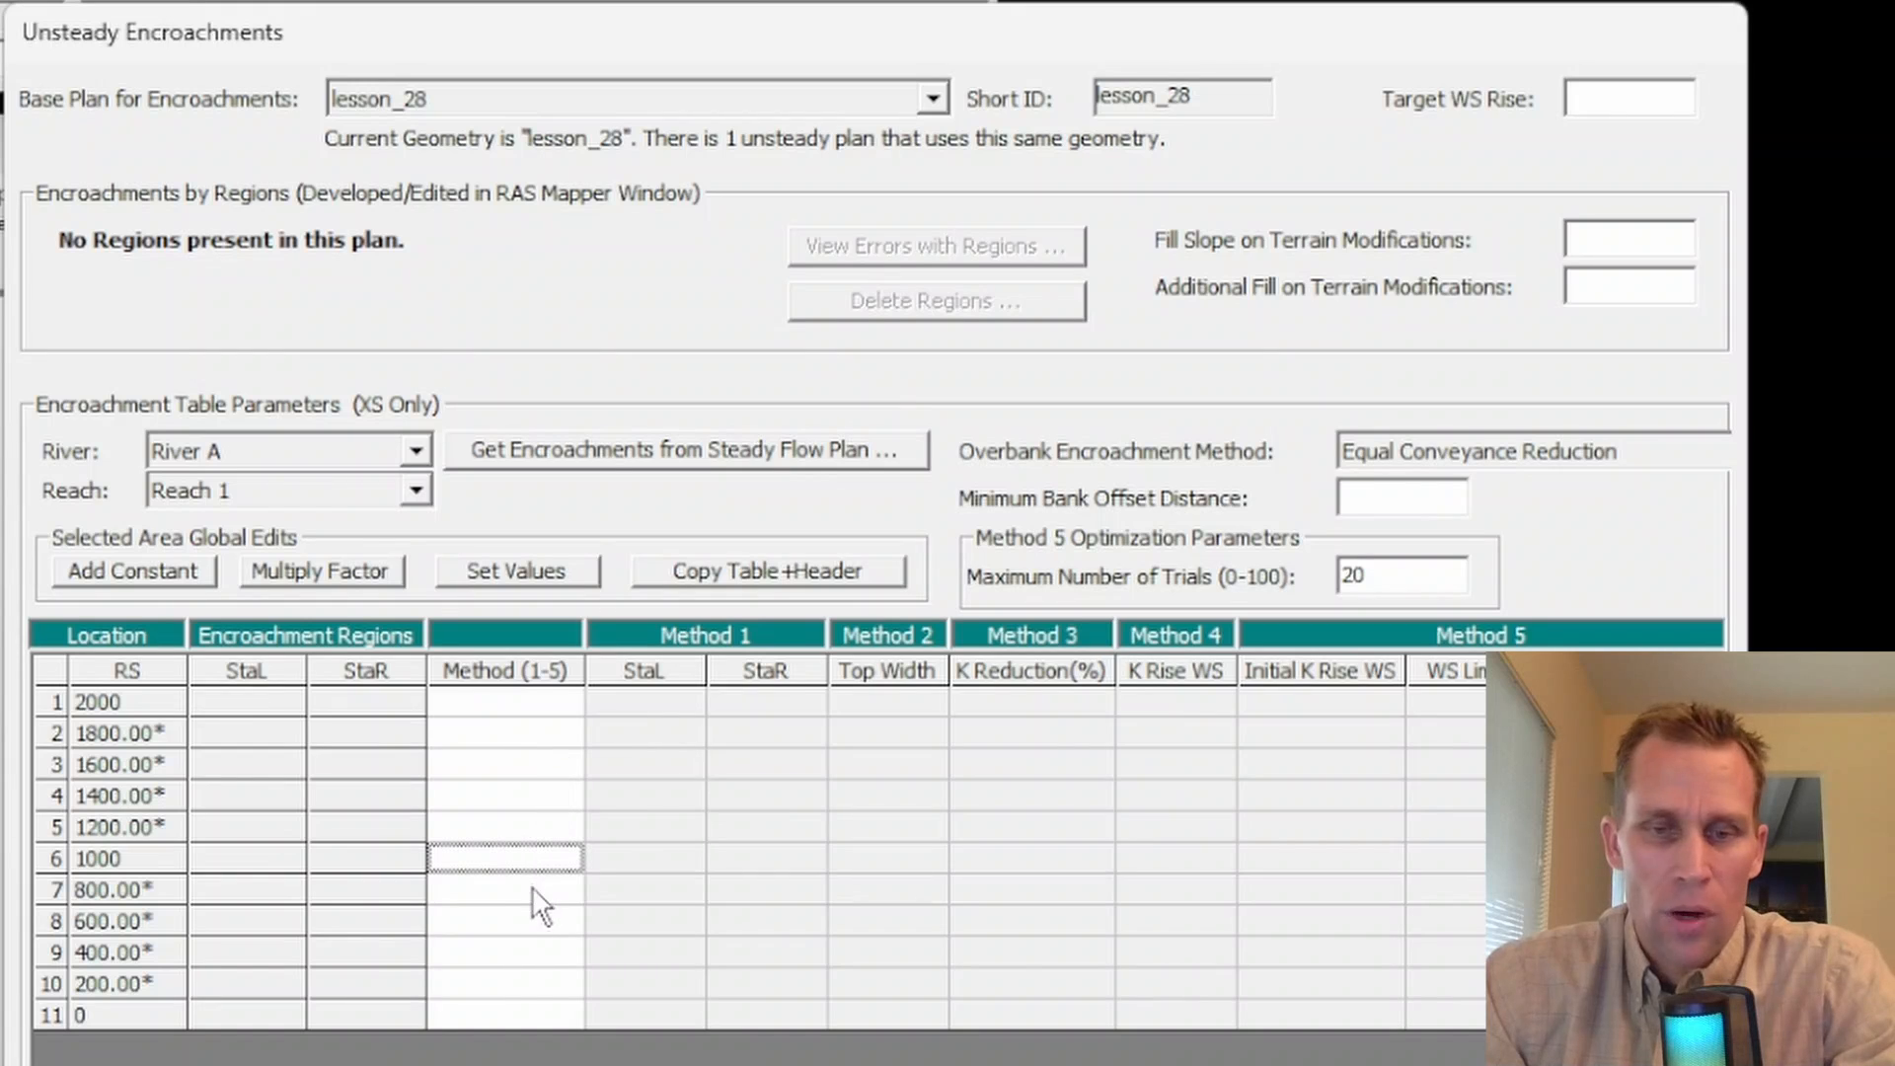
text(1)
key(Tab)
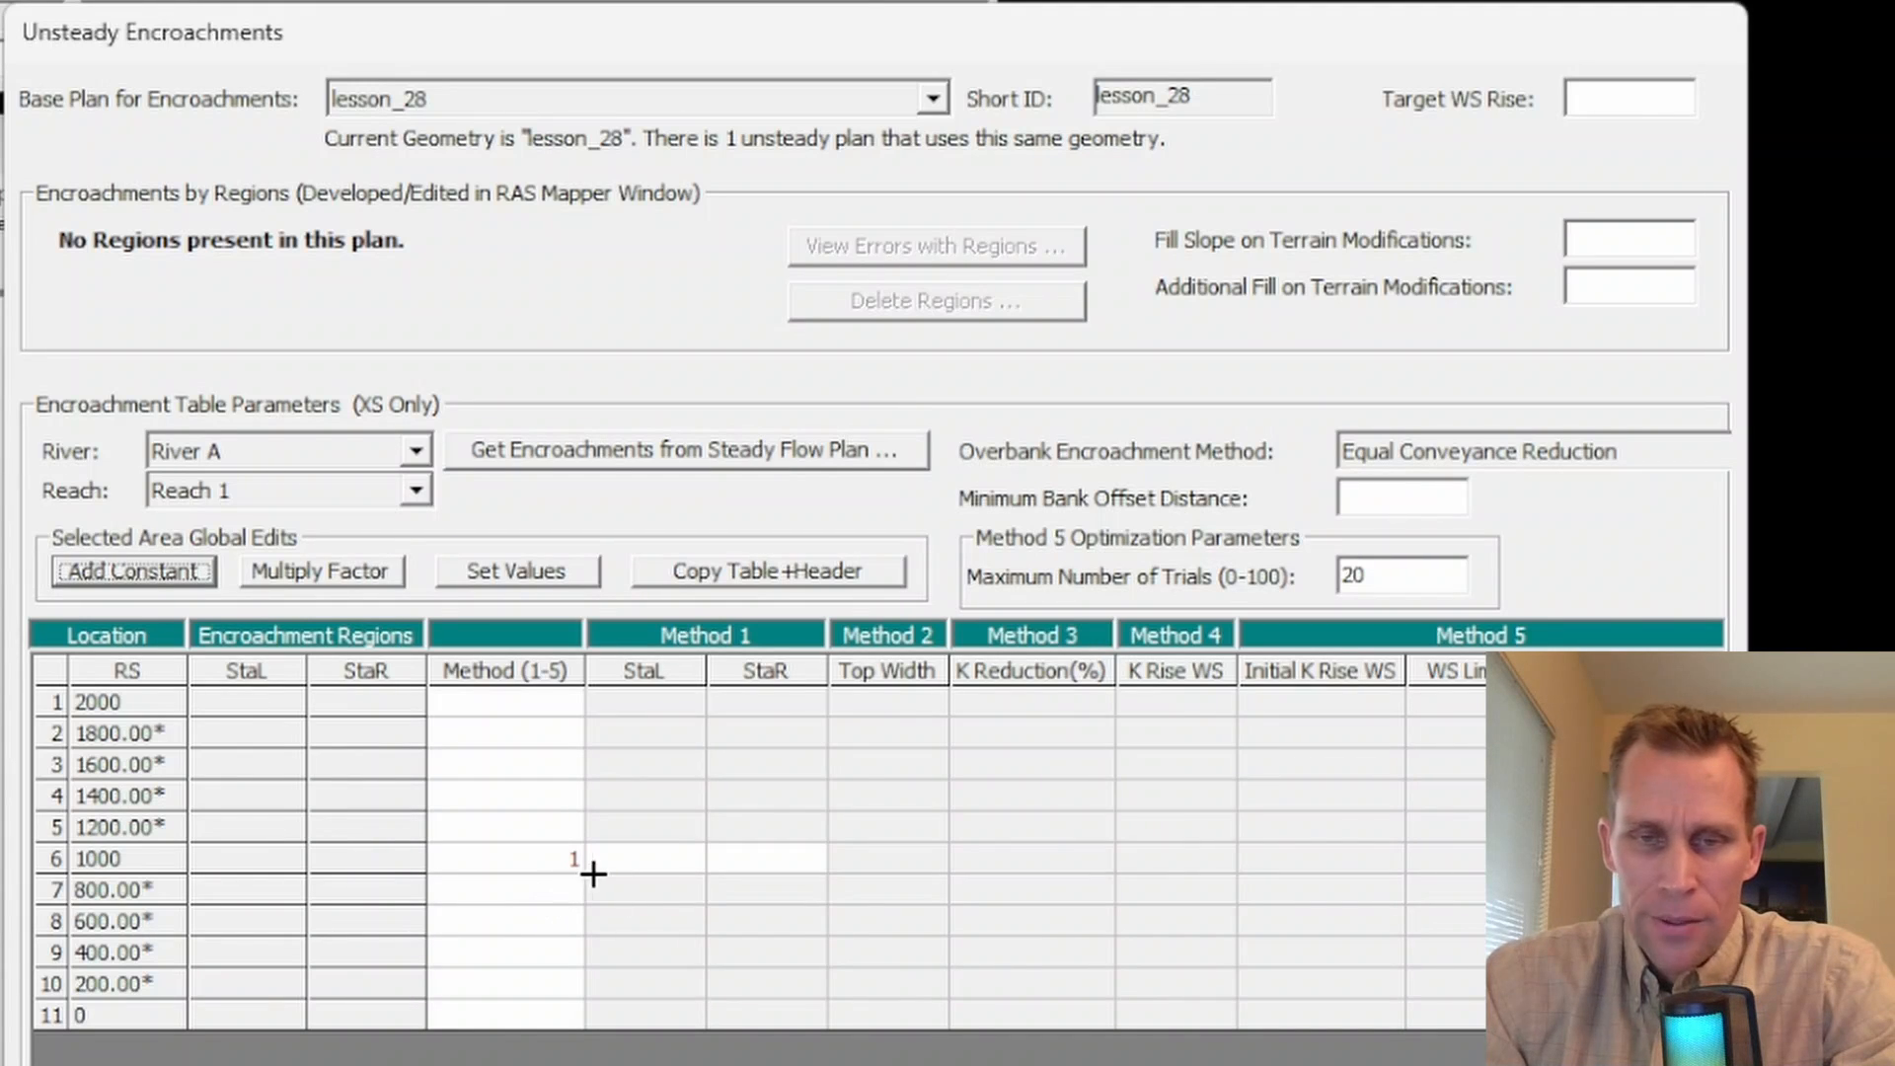
click(653, 859)
click(734, 857)
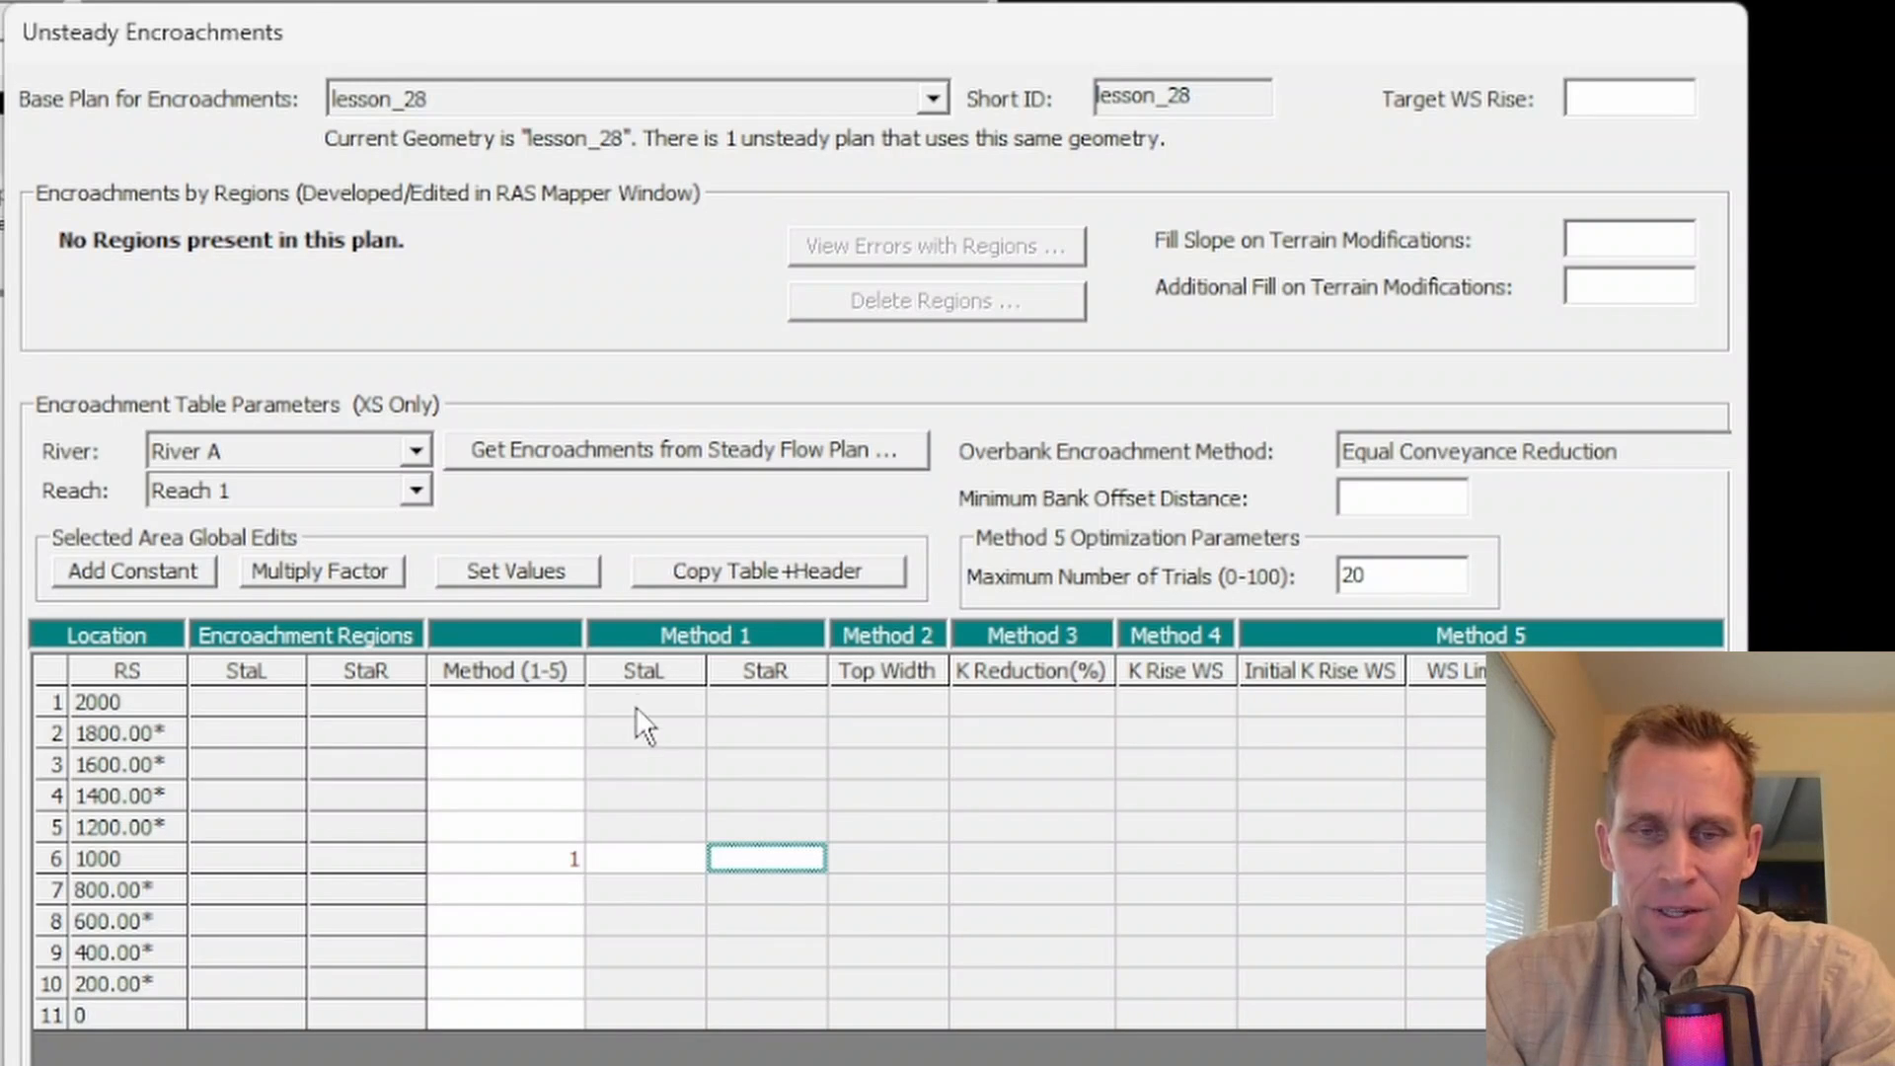
click(684, 855)
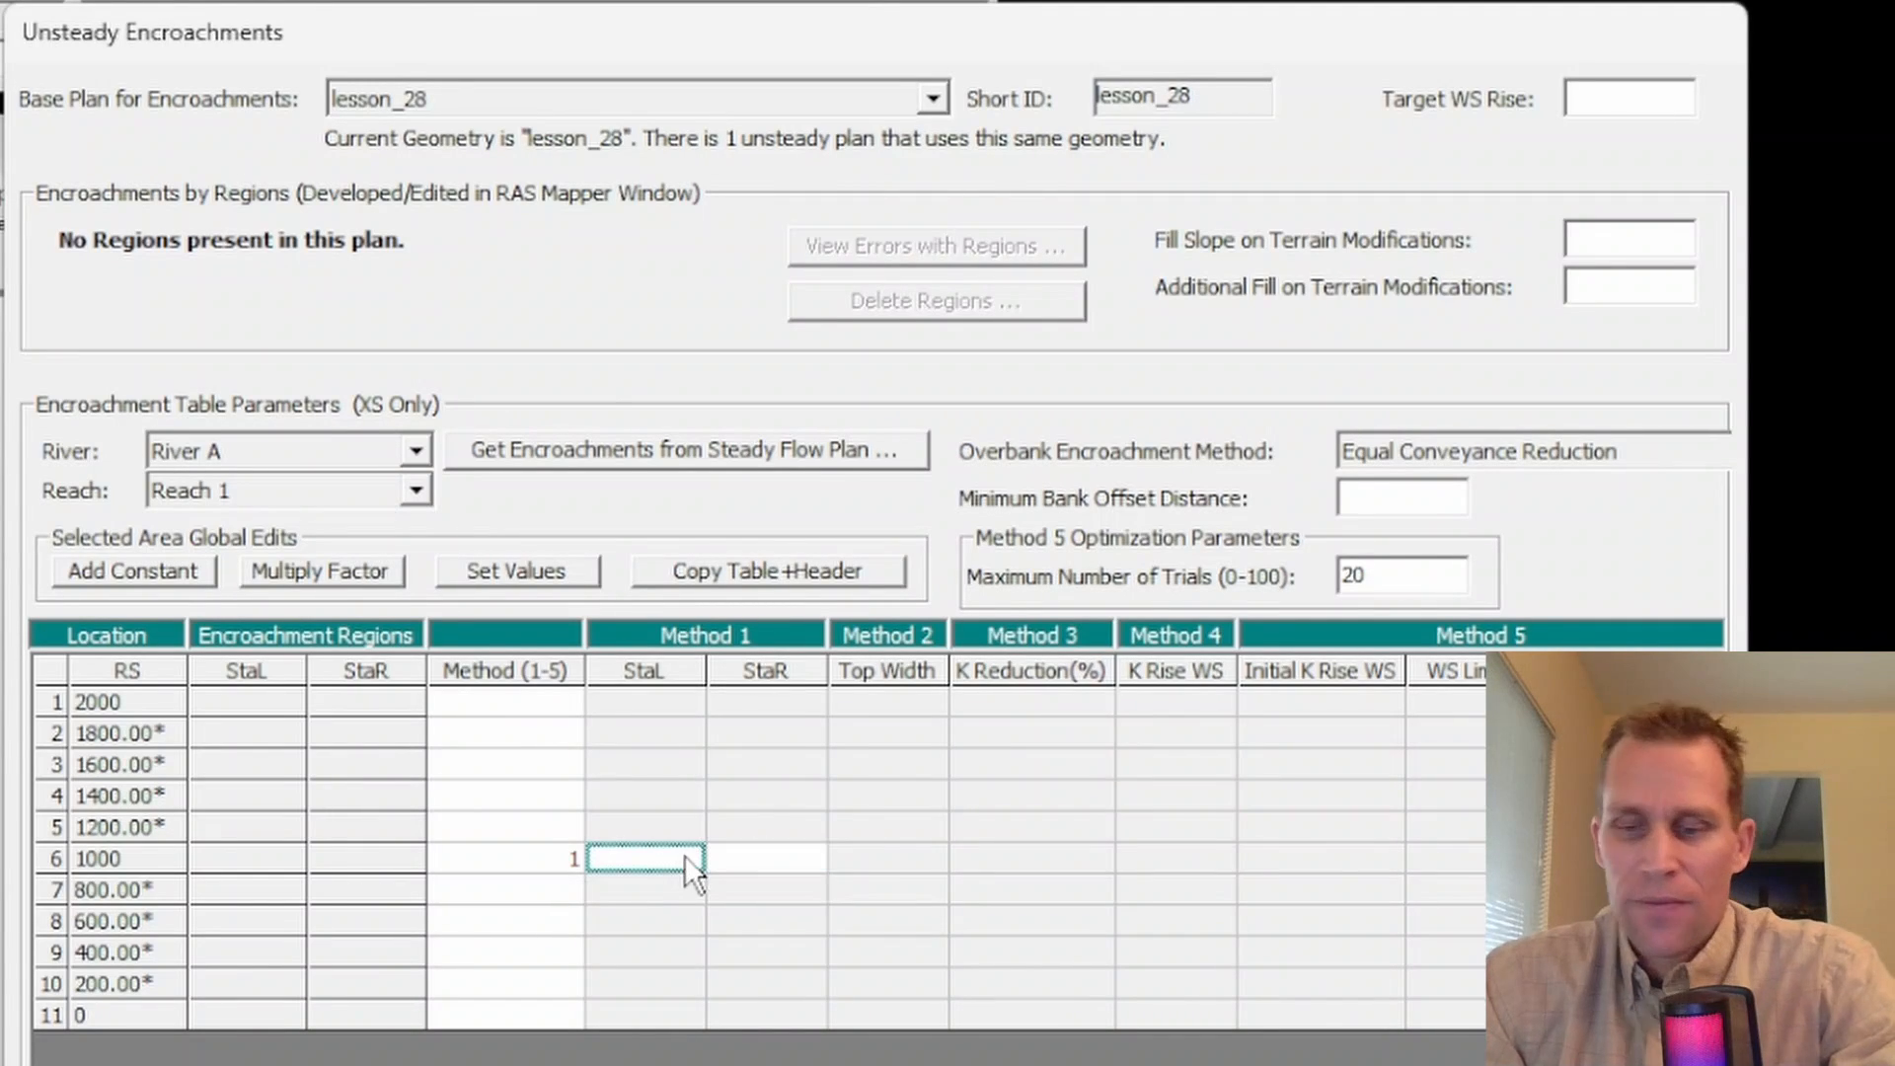
text(300)
click(760, 863)
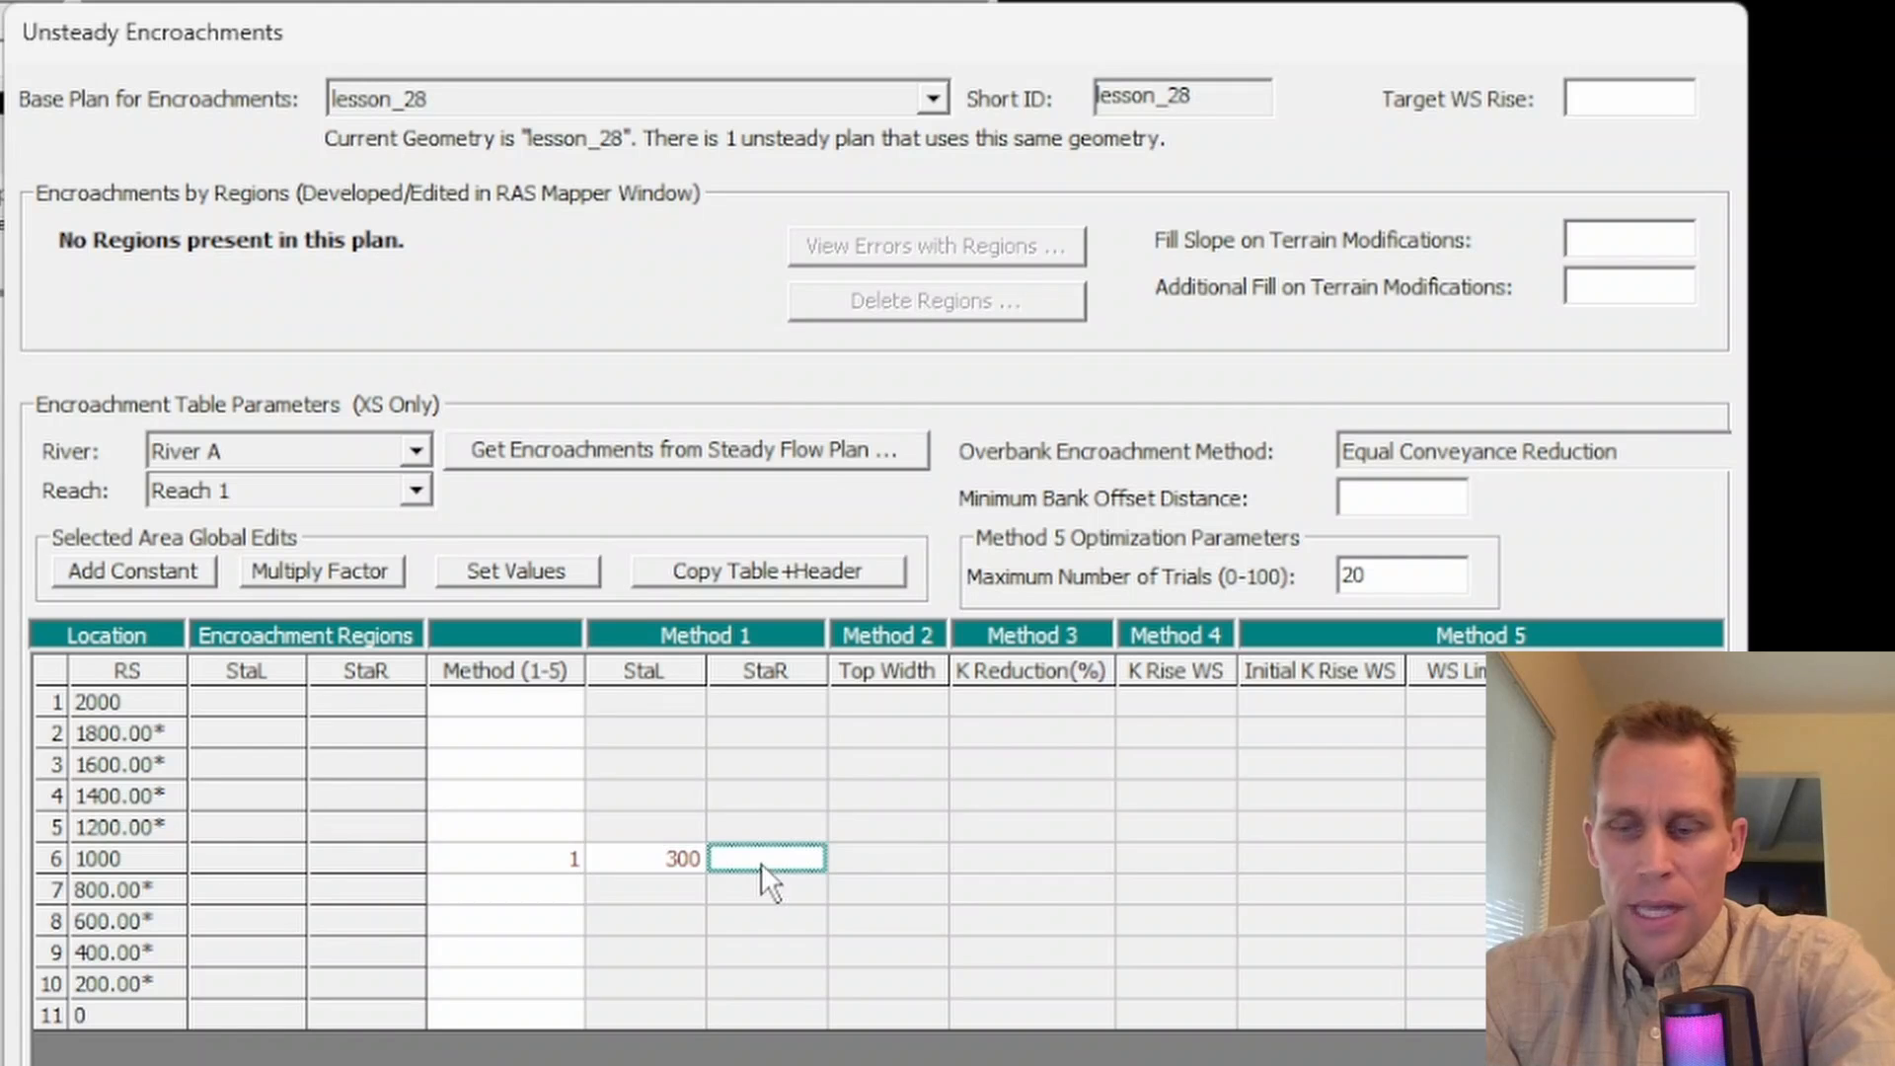
text(700)
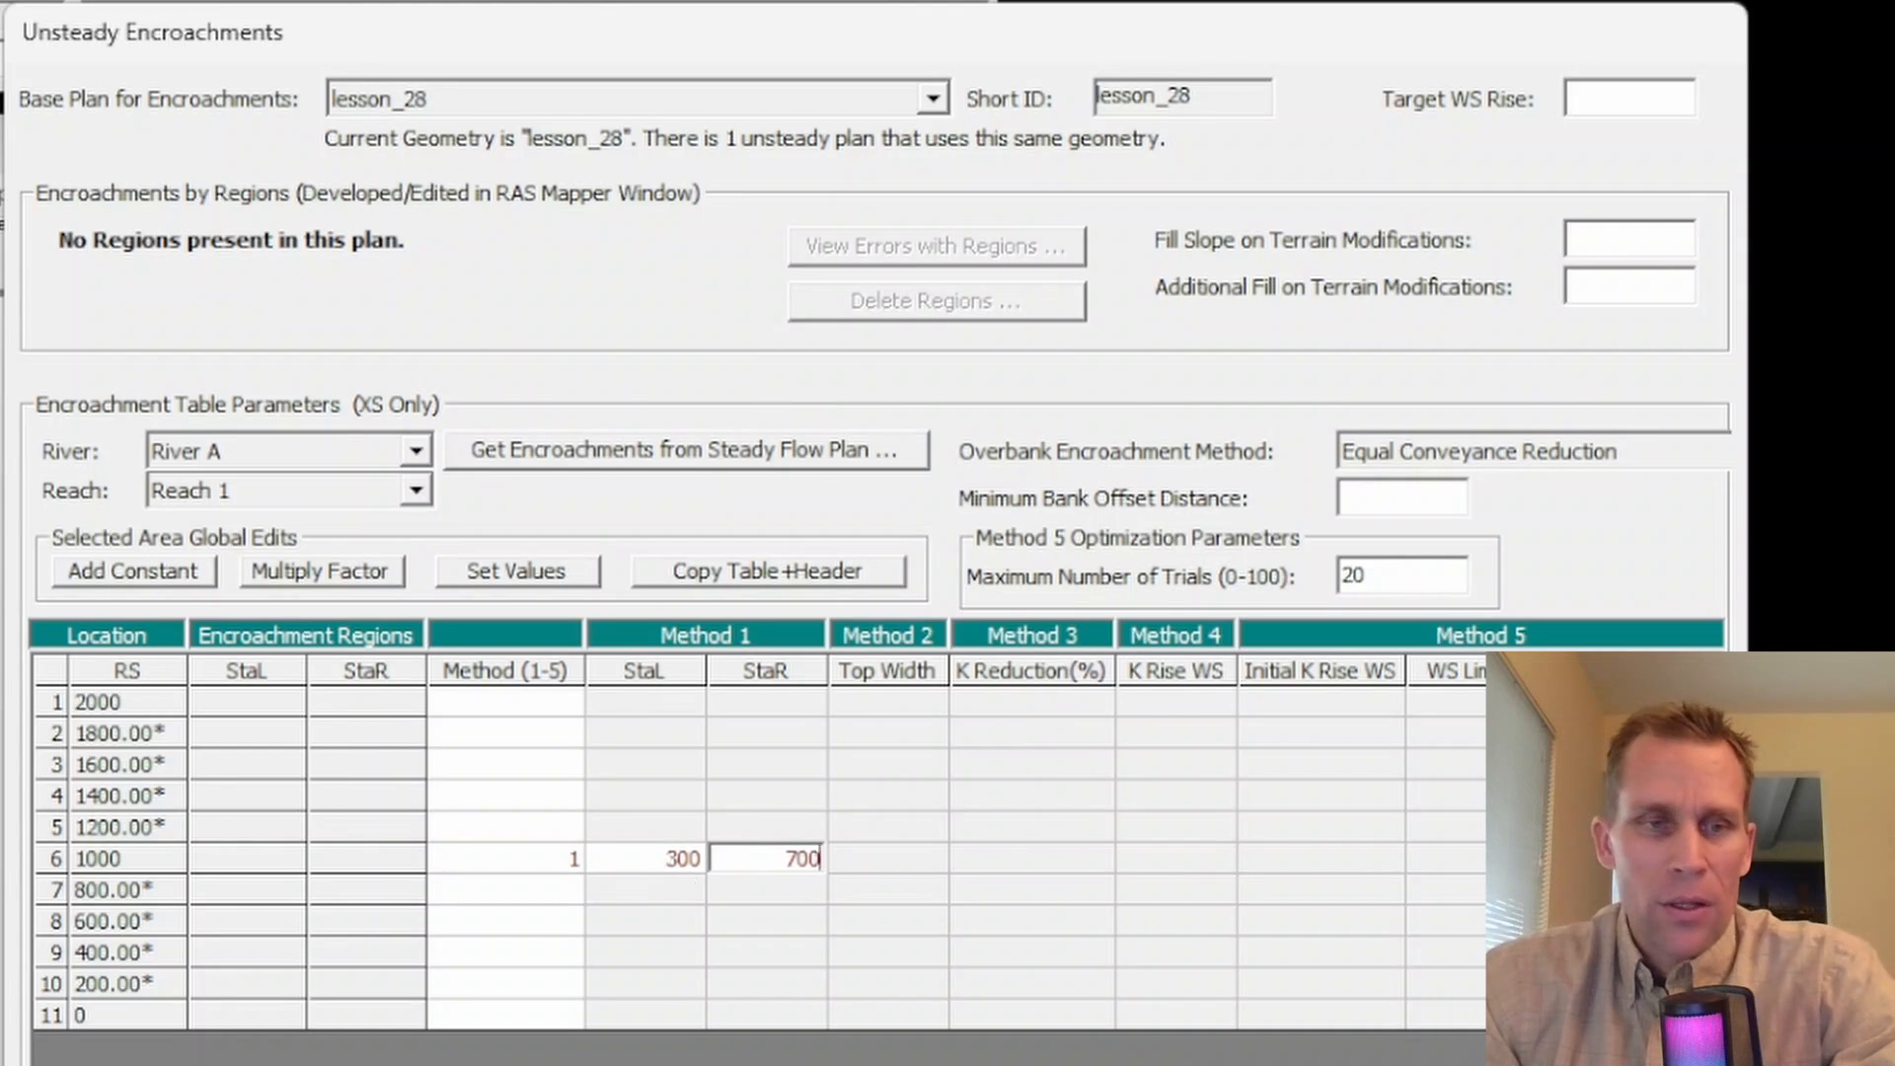
Step: Examine the bank stations of the River A, Reach 1 cross section at river station 1000, and return to the unsteady encroachments
click(0, 454)
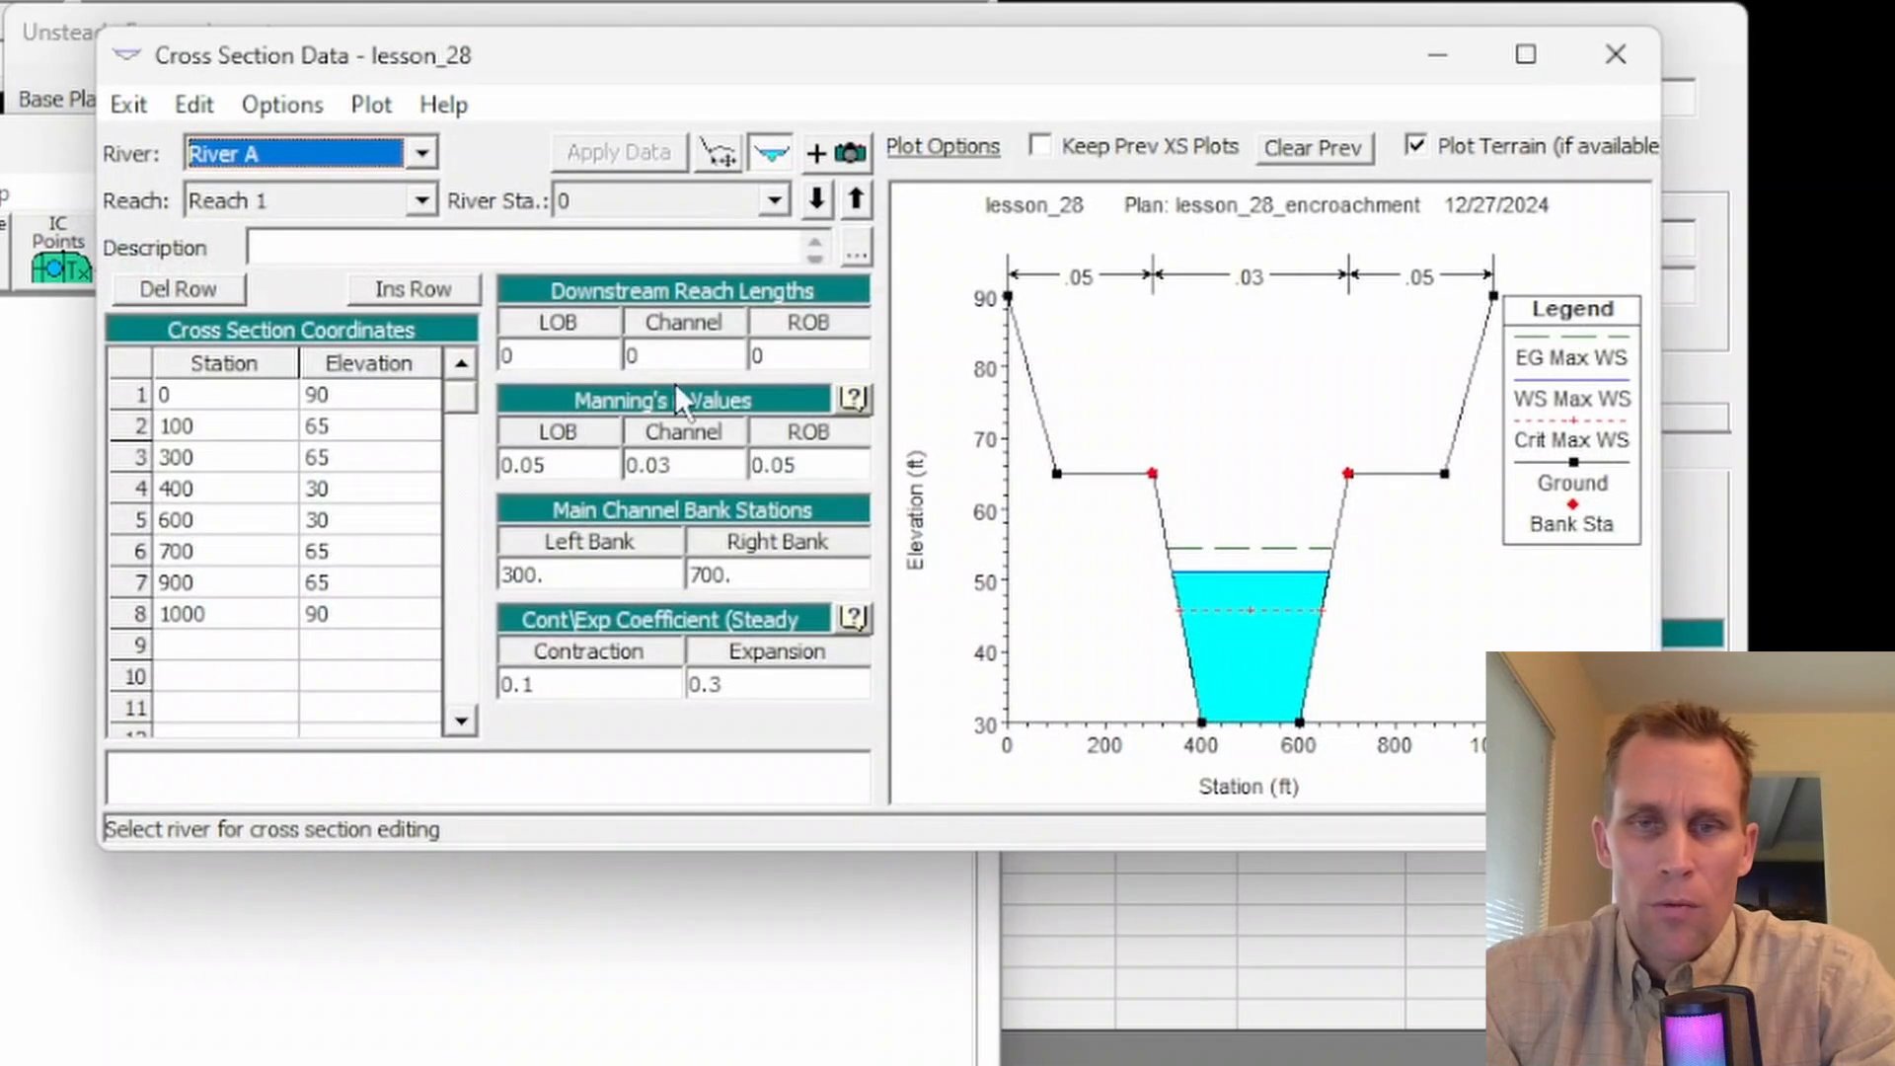
click(858, 200)
click(858, 201)
click(857, 200)
click(856, 201)
click(857, 200)
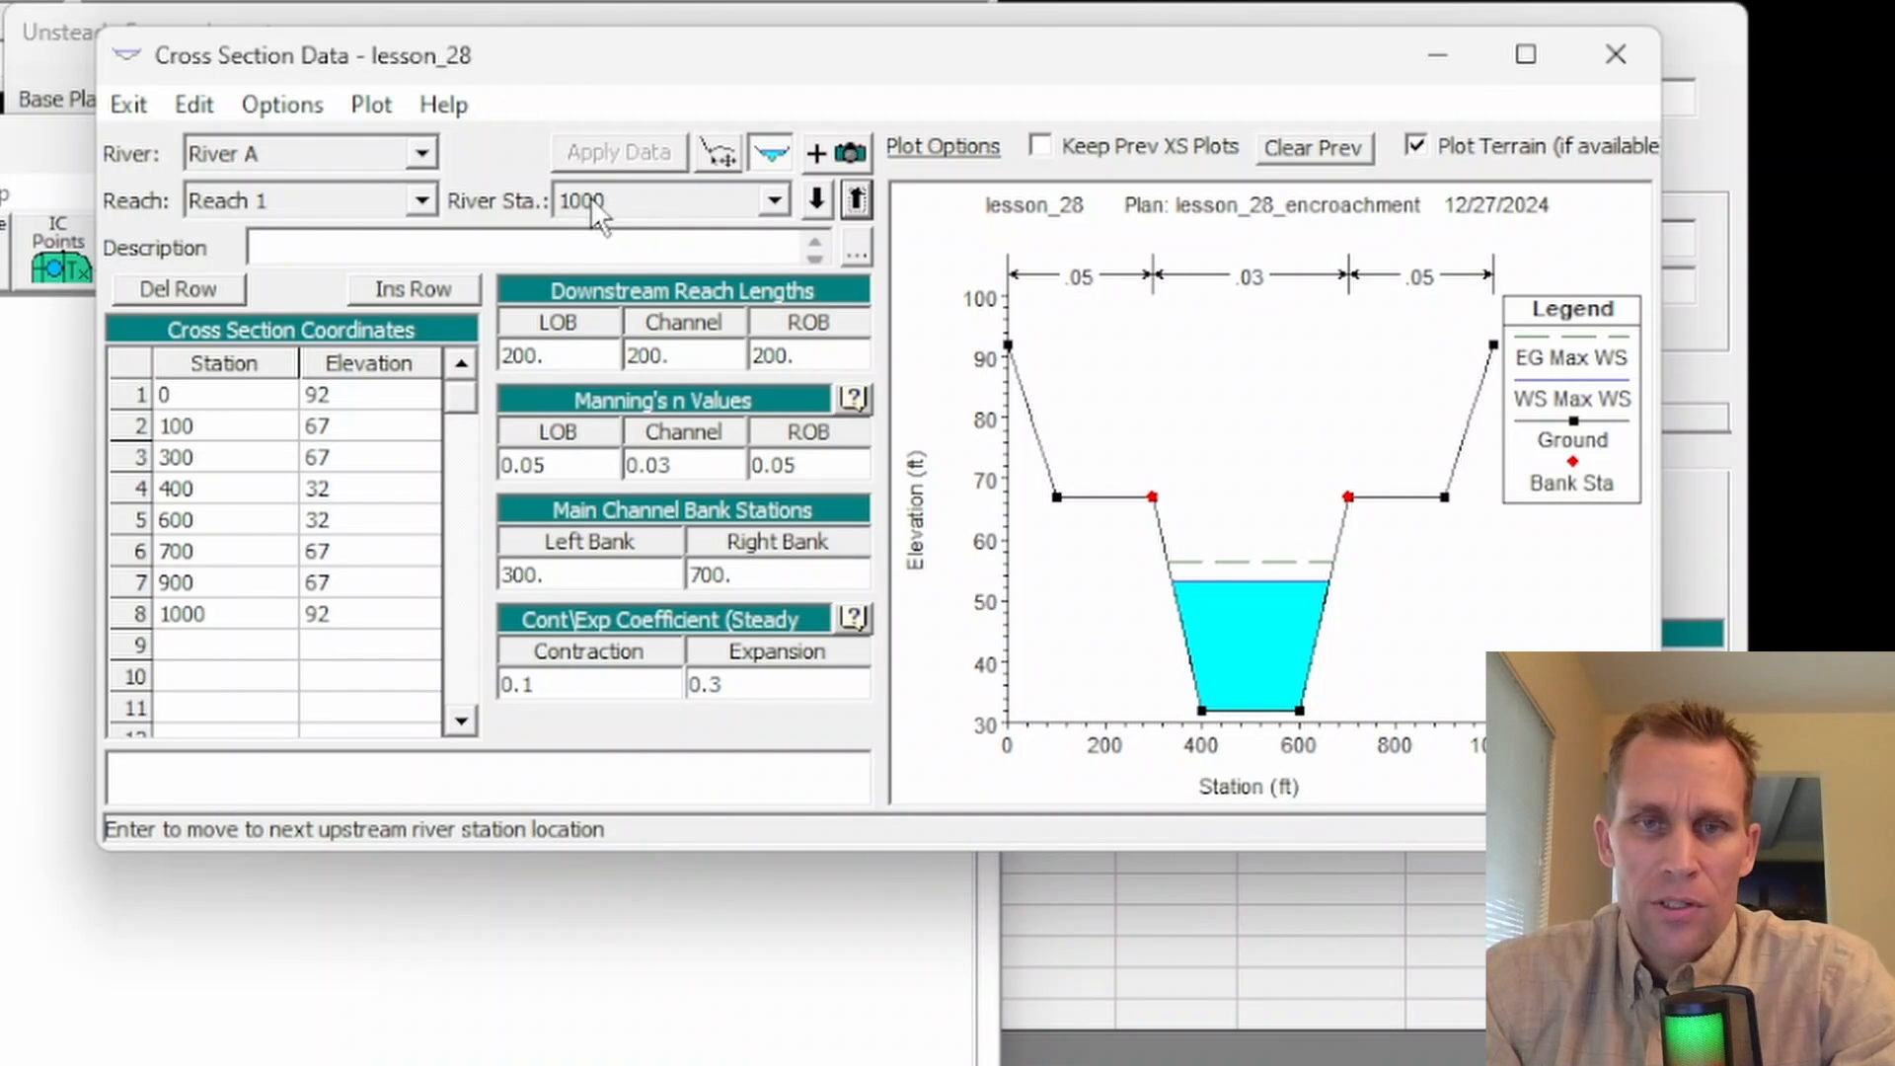
click(1439, 57)
click(1259, 44)
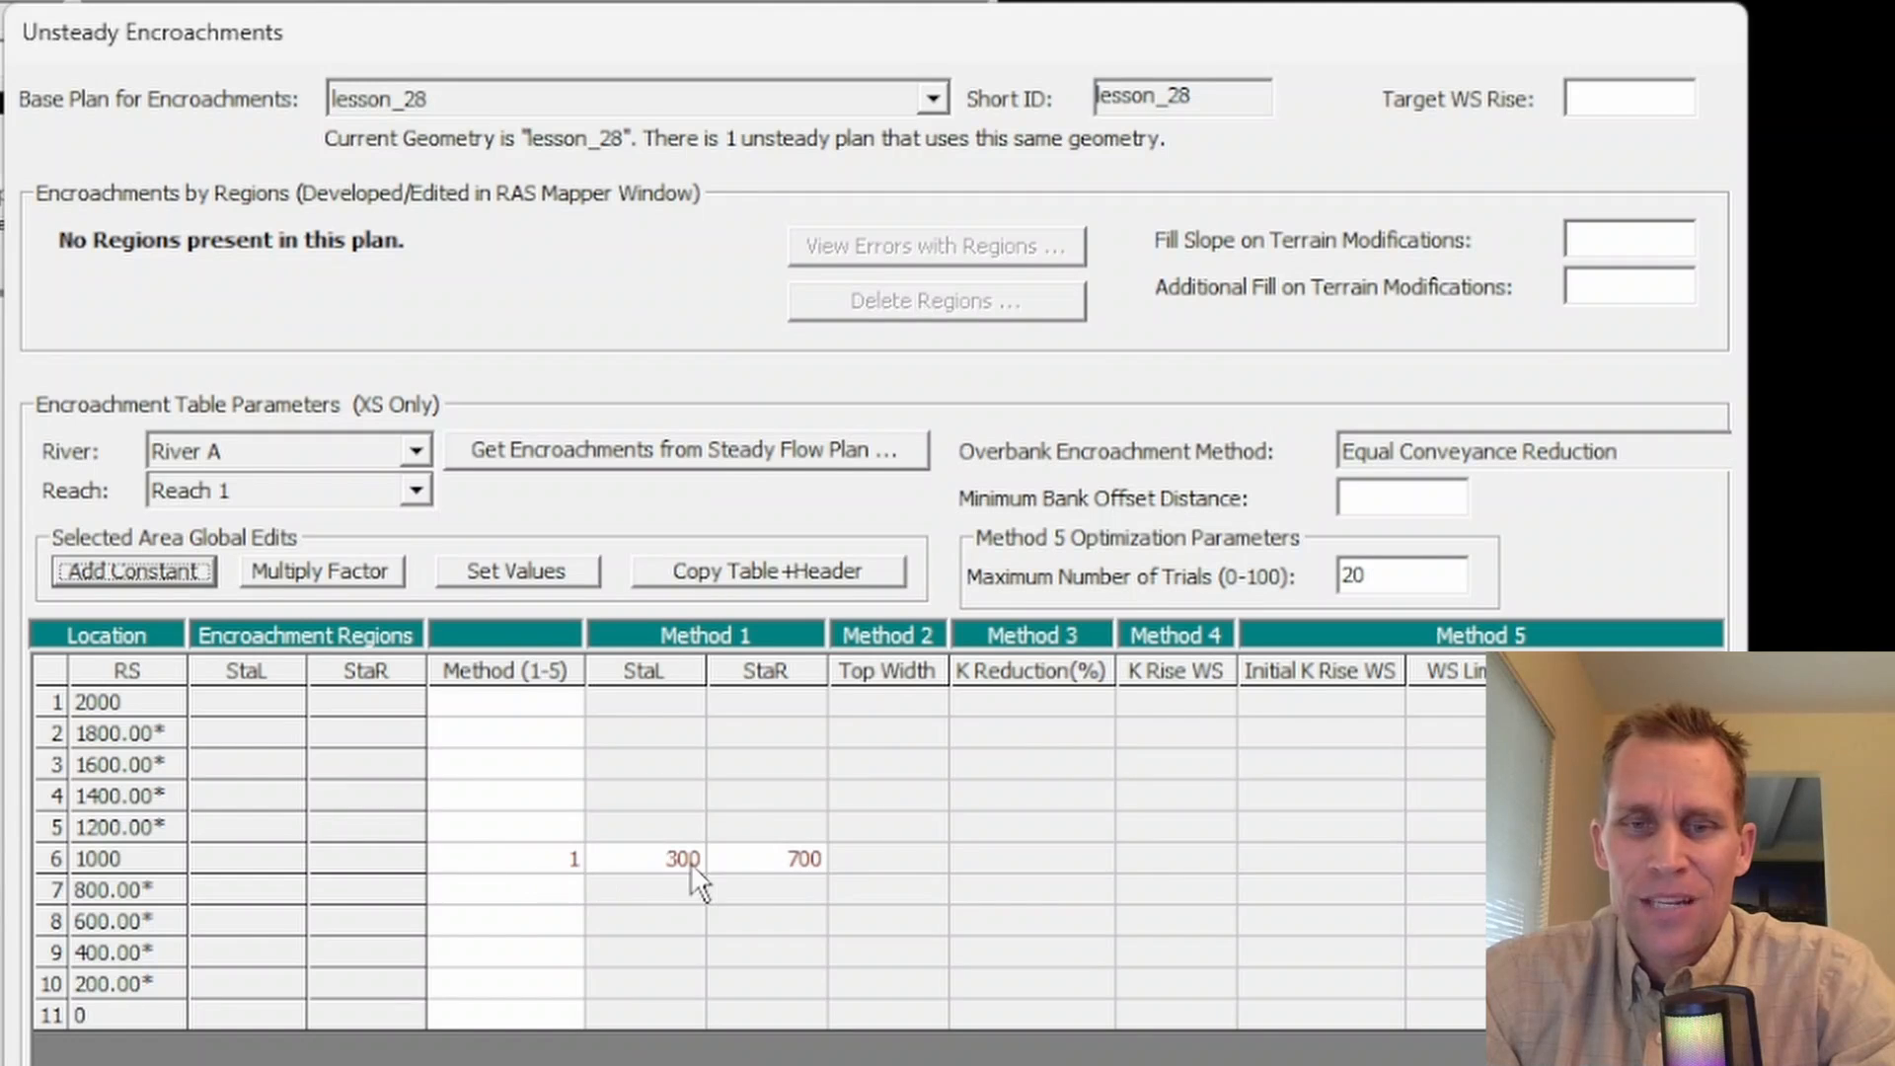
Step: Switch to the HEC-RAS User's Manual and read the Unsteady Flow Encroachments section
key(alt+Tab)
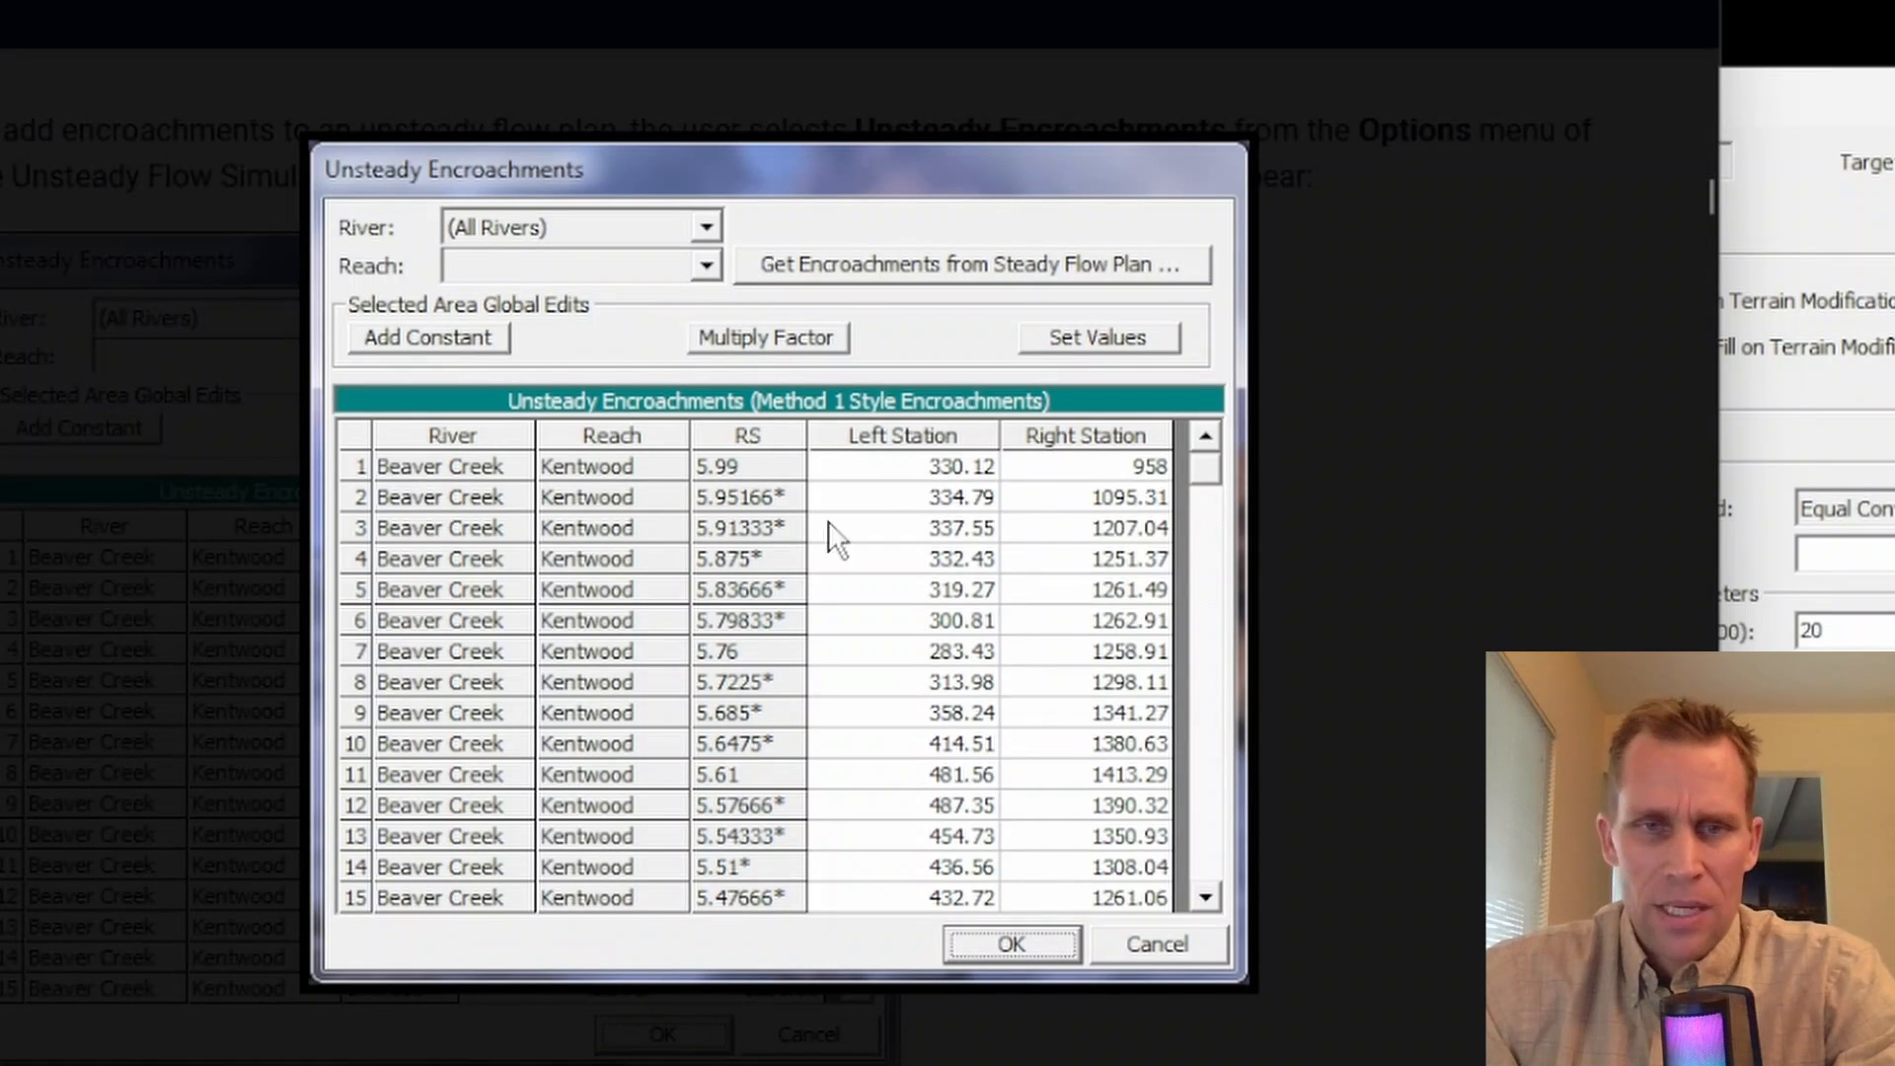
click(1440, 630)
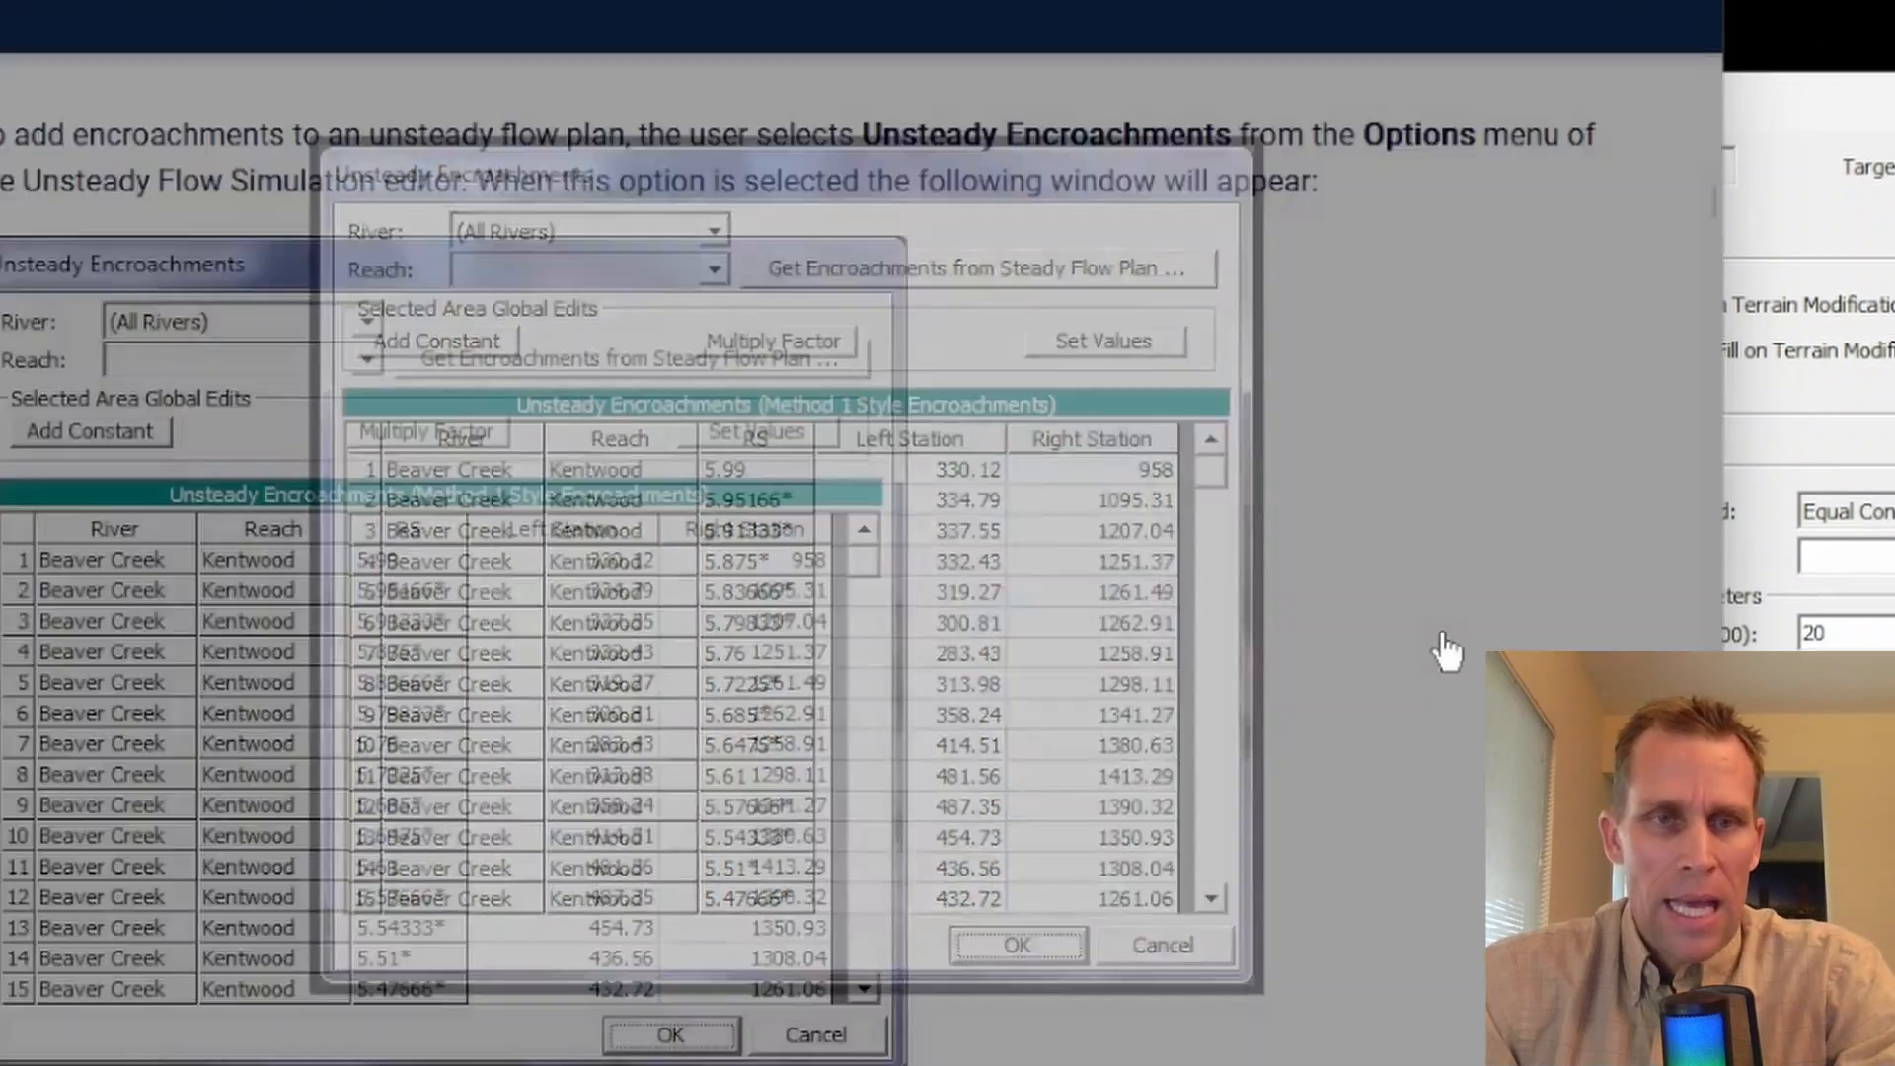
scroll(1421, 620, up, 3)
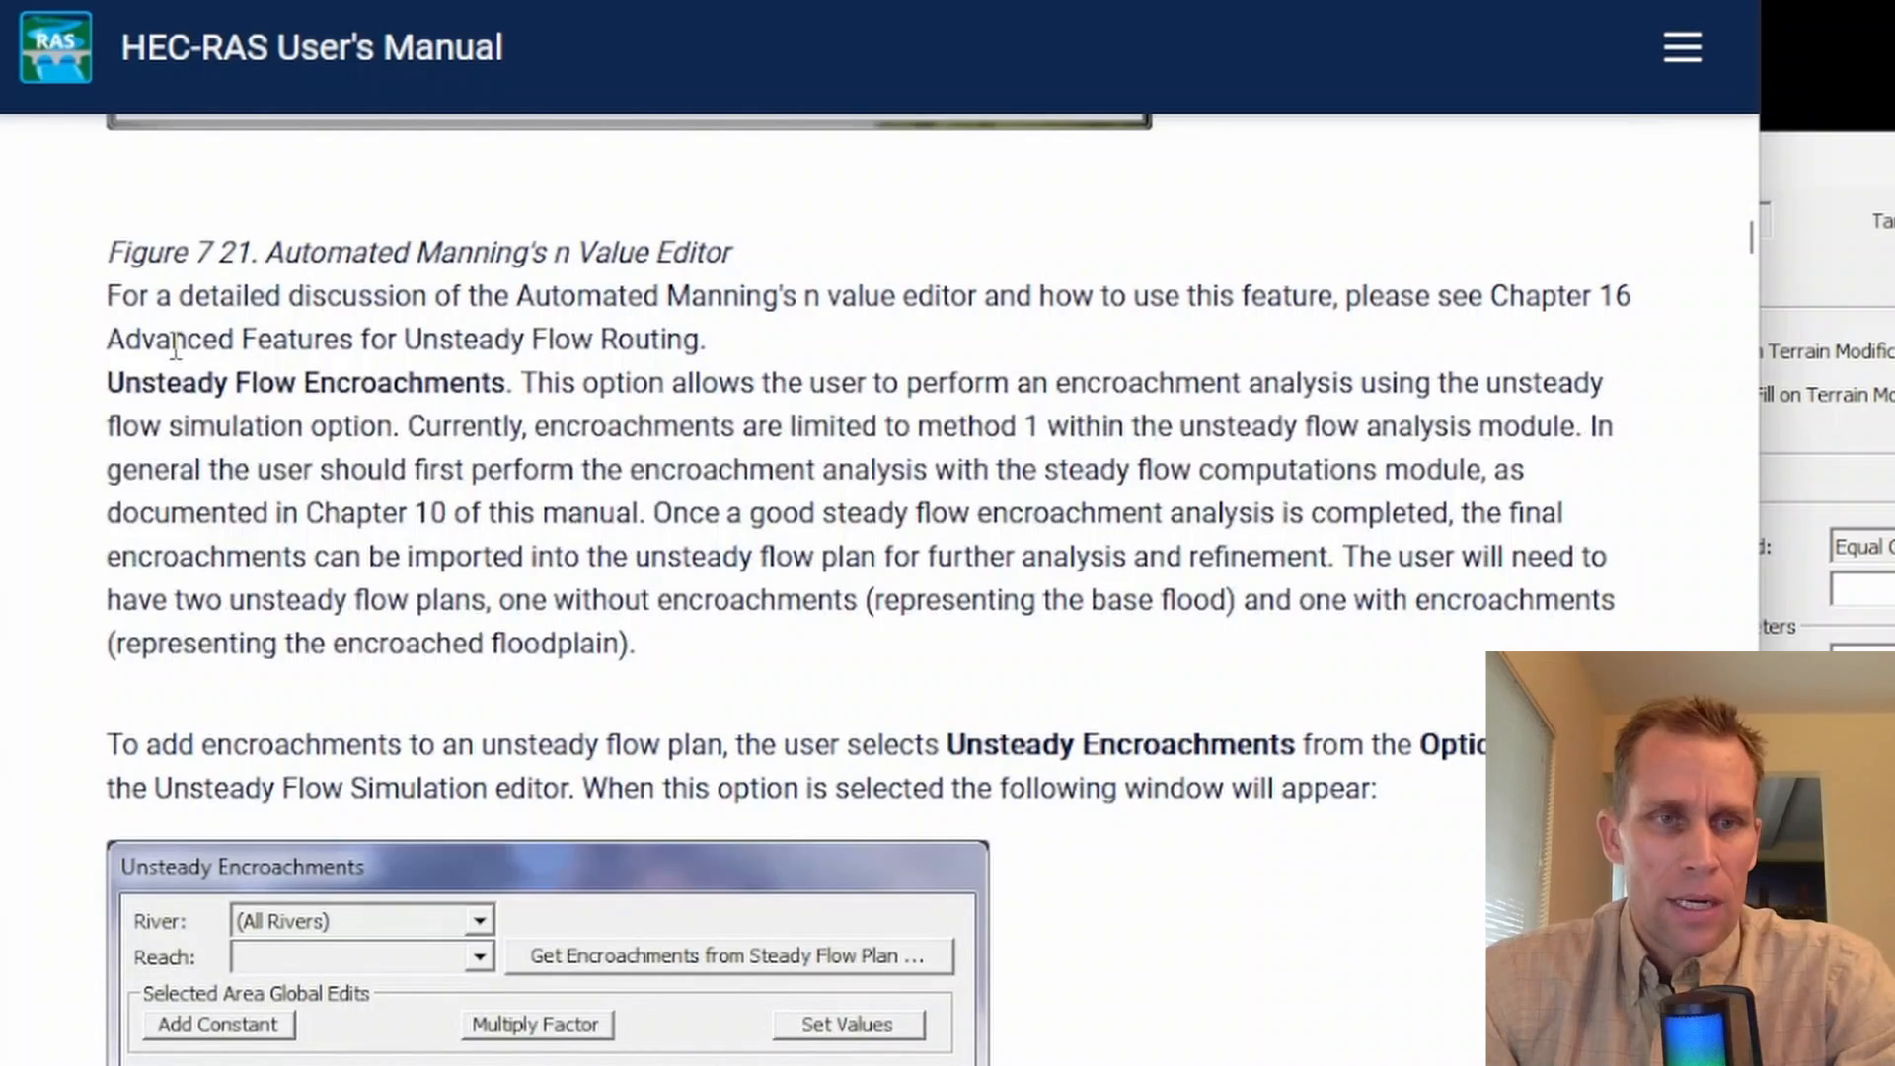
drag(79, 395, 1079, 833)
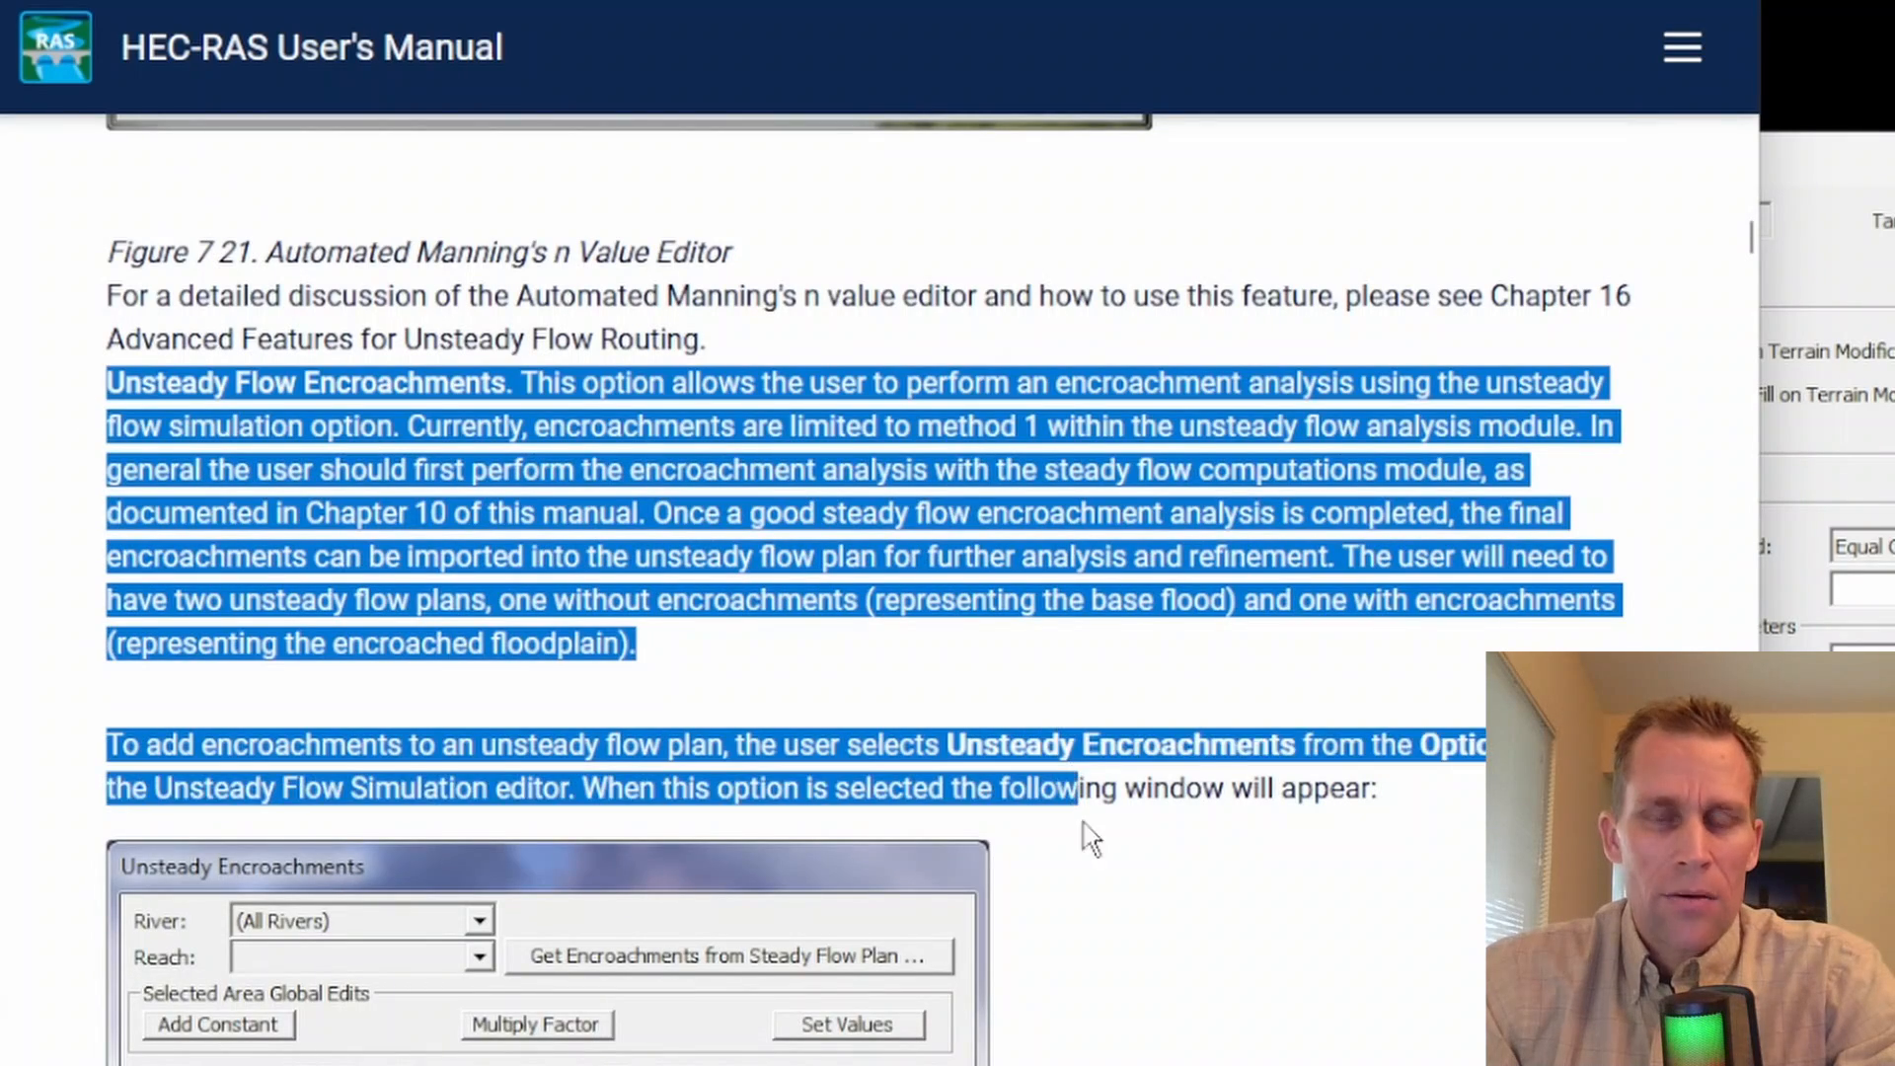
scroll(1151, 933, down, 5)
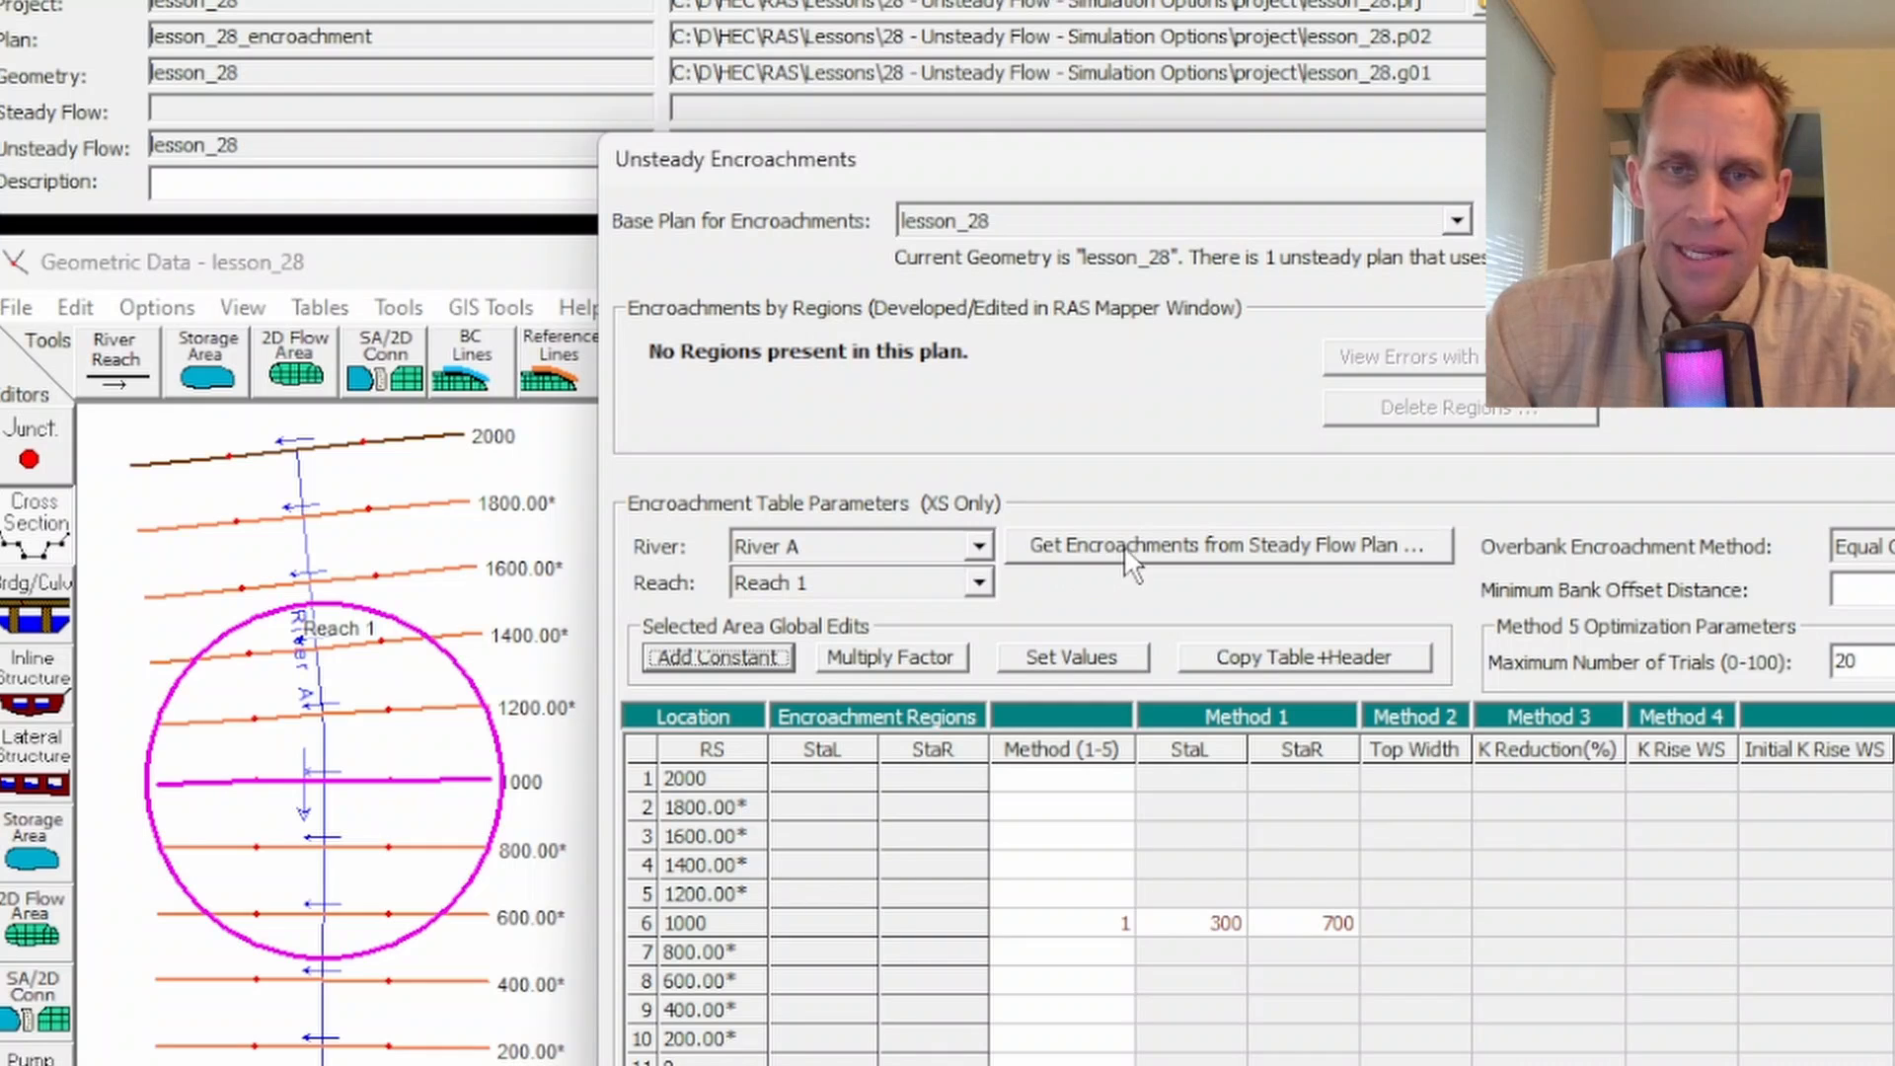
Step: In HEC-RAS, import encroachments from plan lesson_28 using profile 01JAN2025 0000, overwriting the current unsteady encroachments
click(1208, 567)
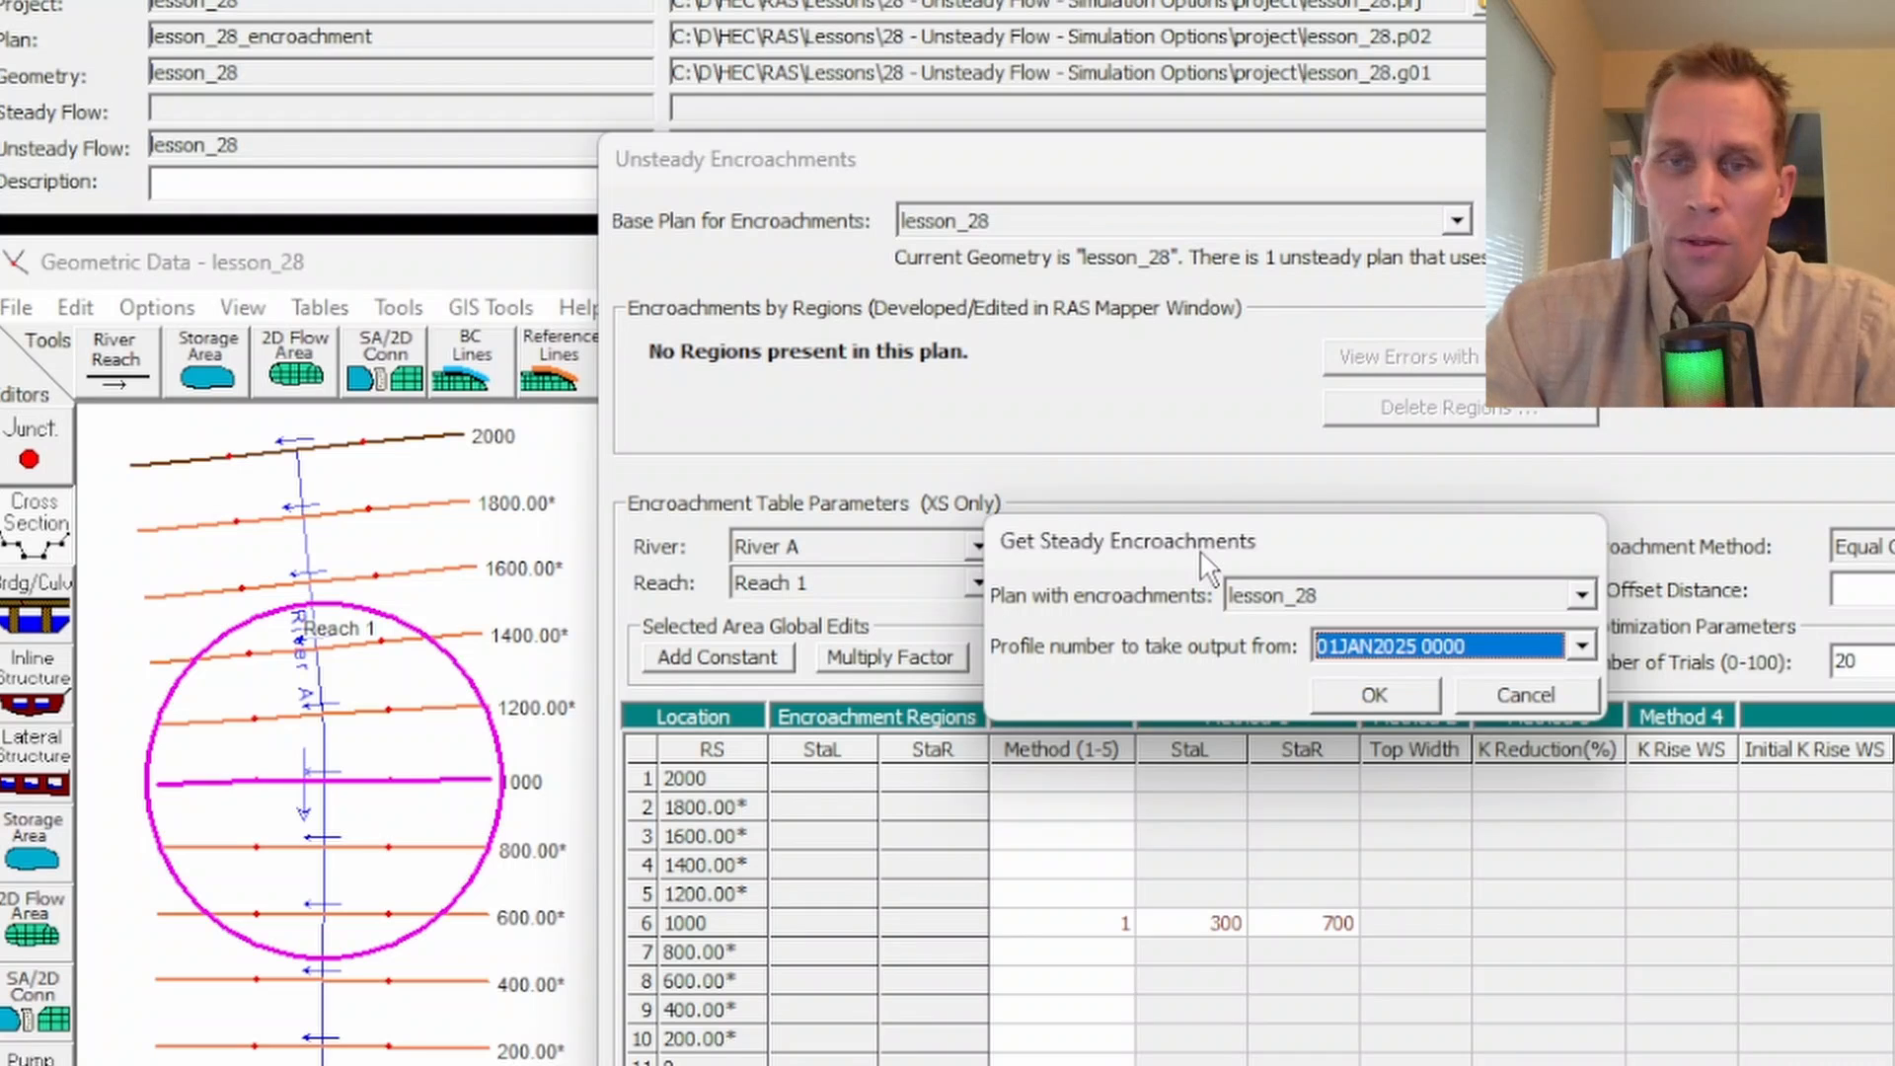
click(1314, 599)
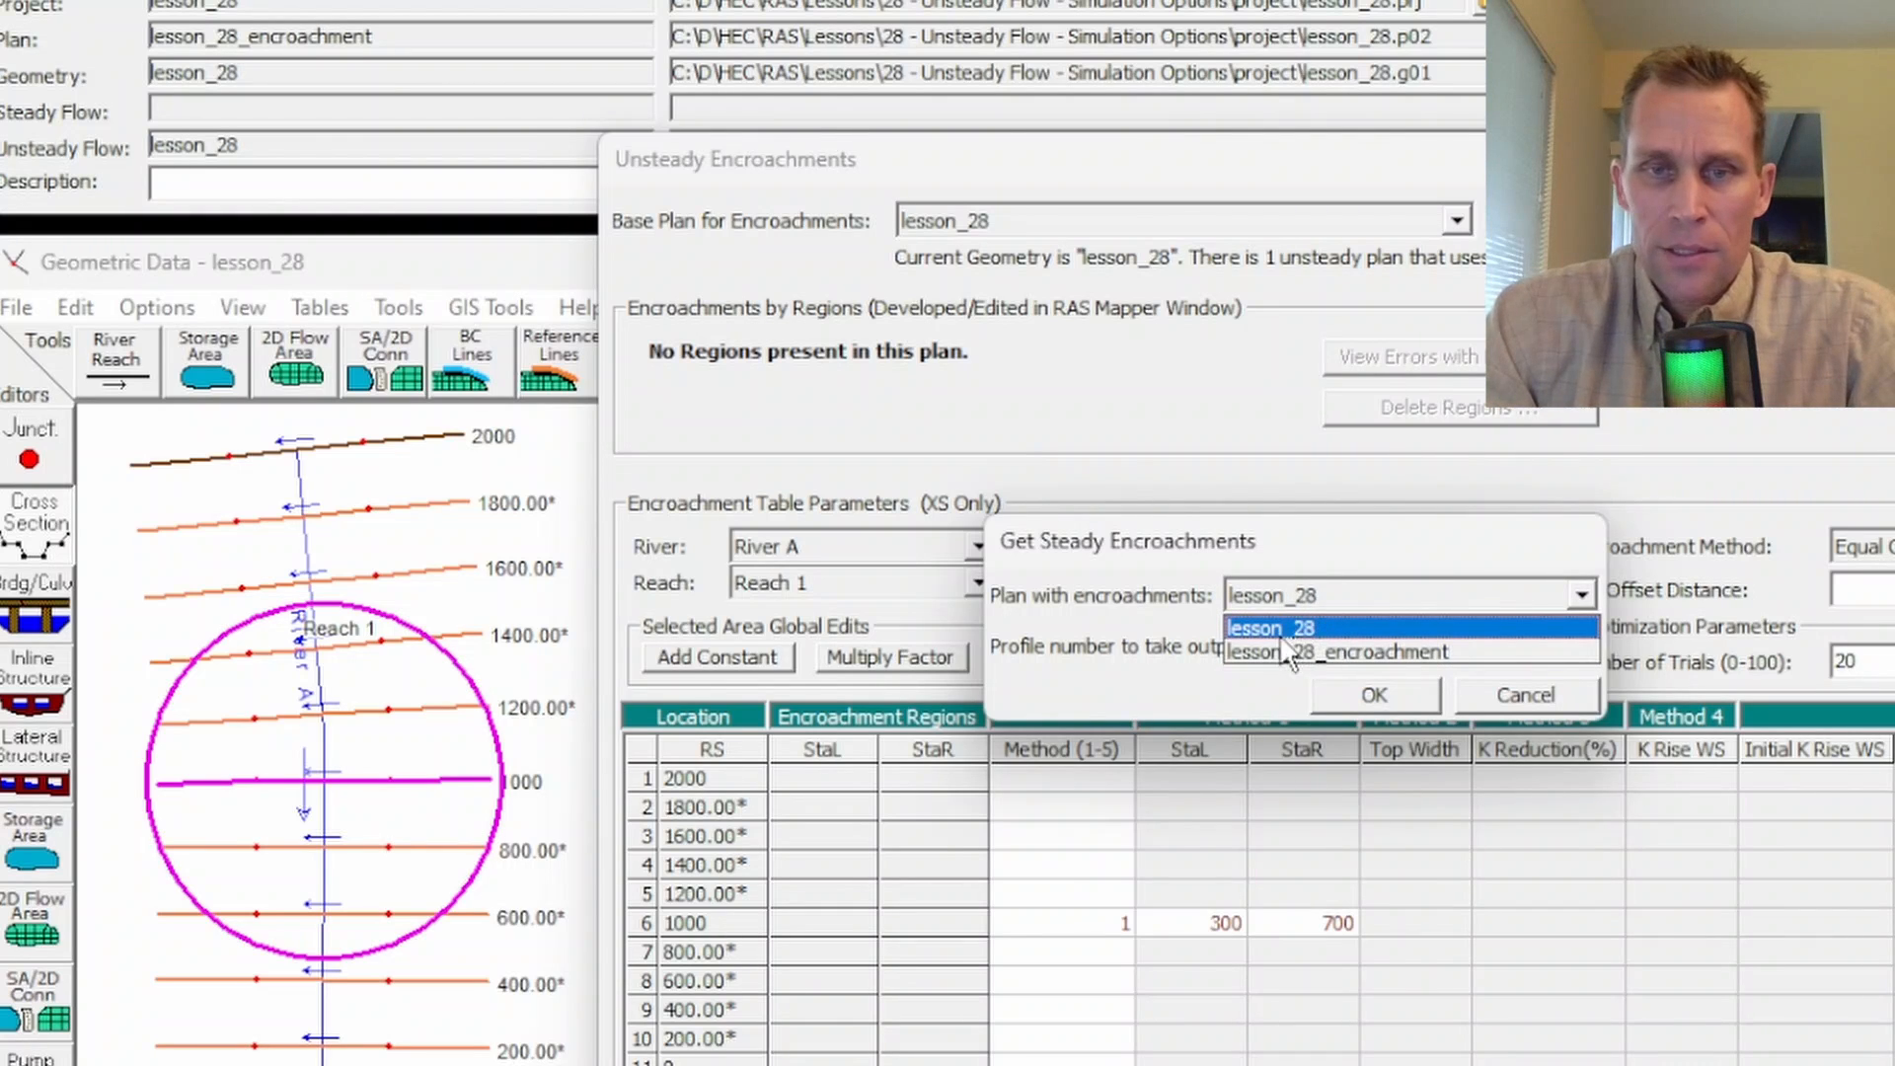
click(1283, 628)
click(1434, 651)
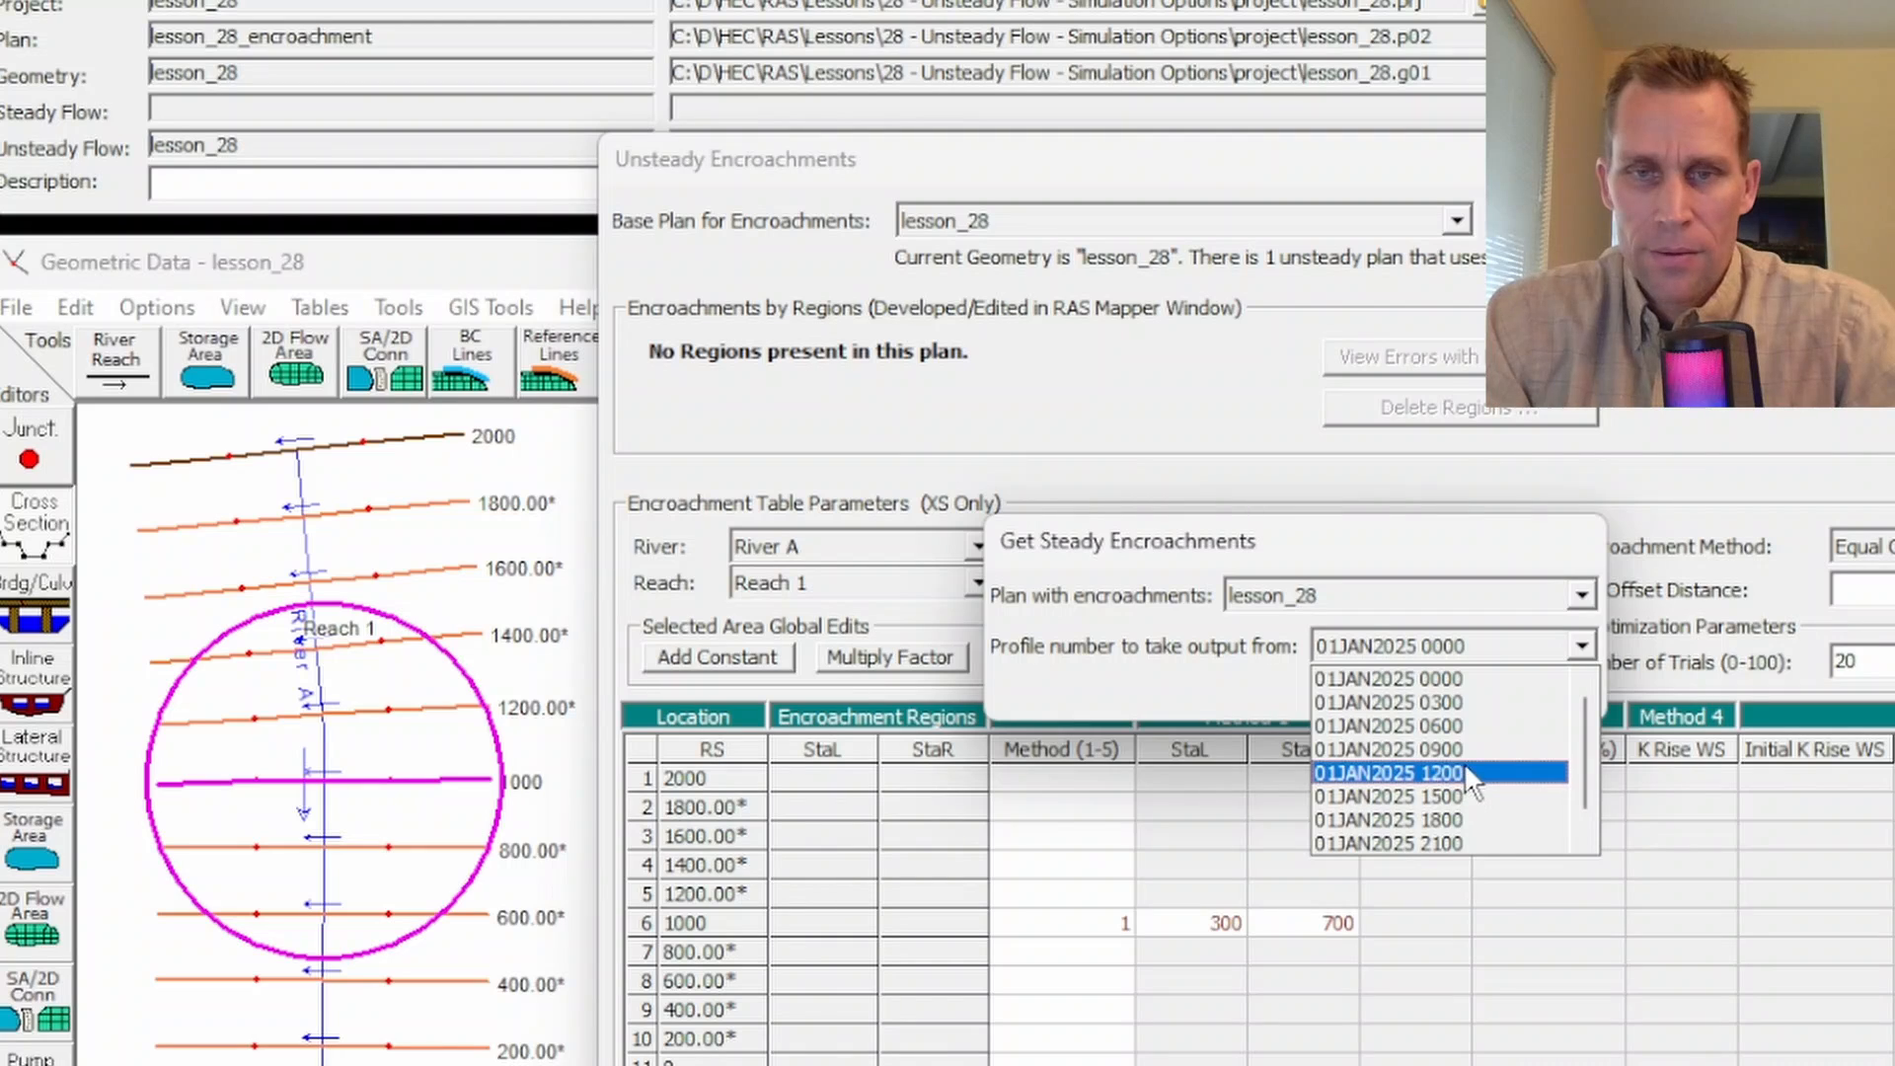
click(1447, 681)
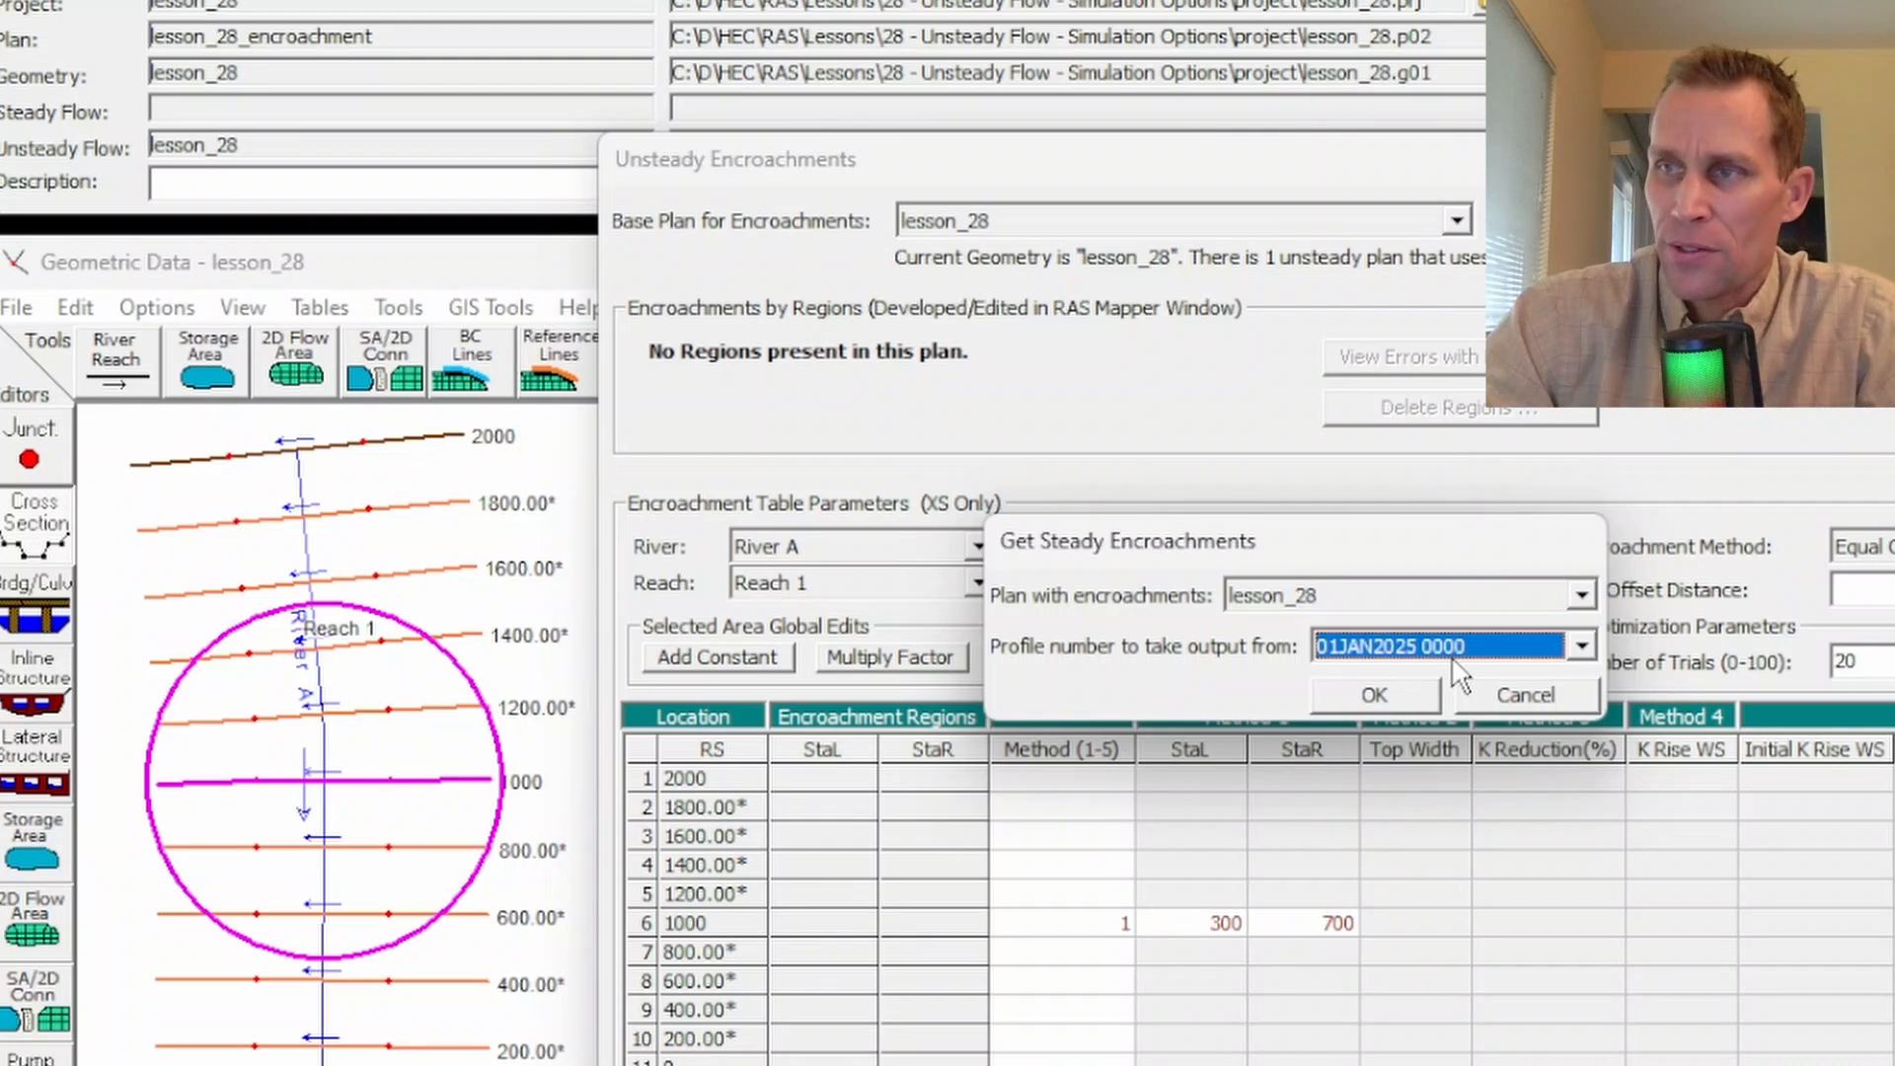
click(1387, 701)
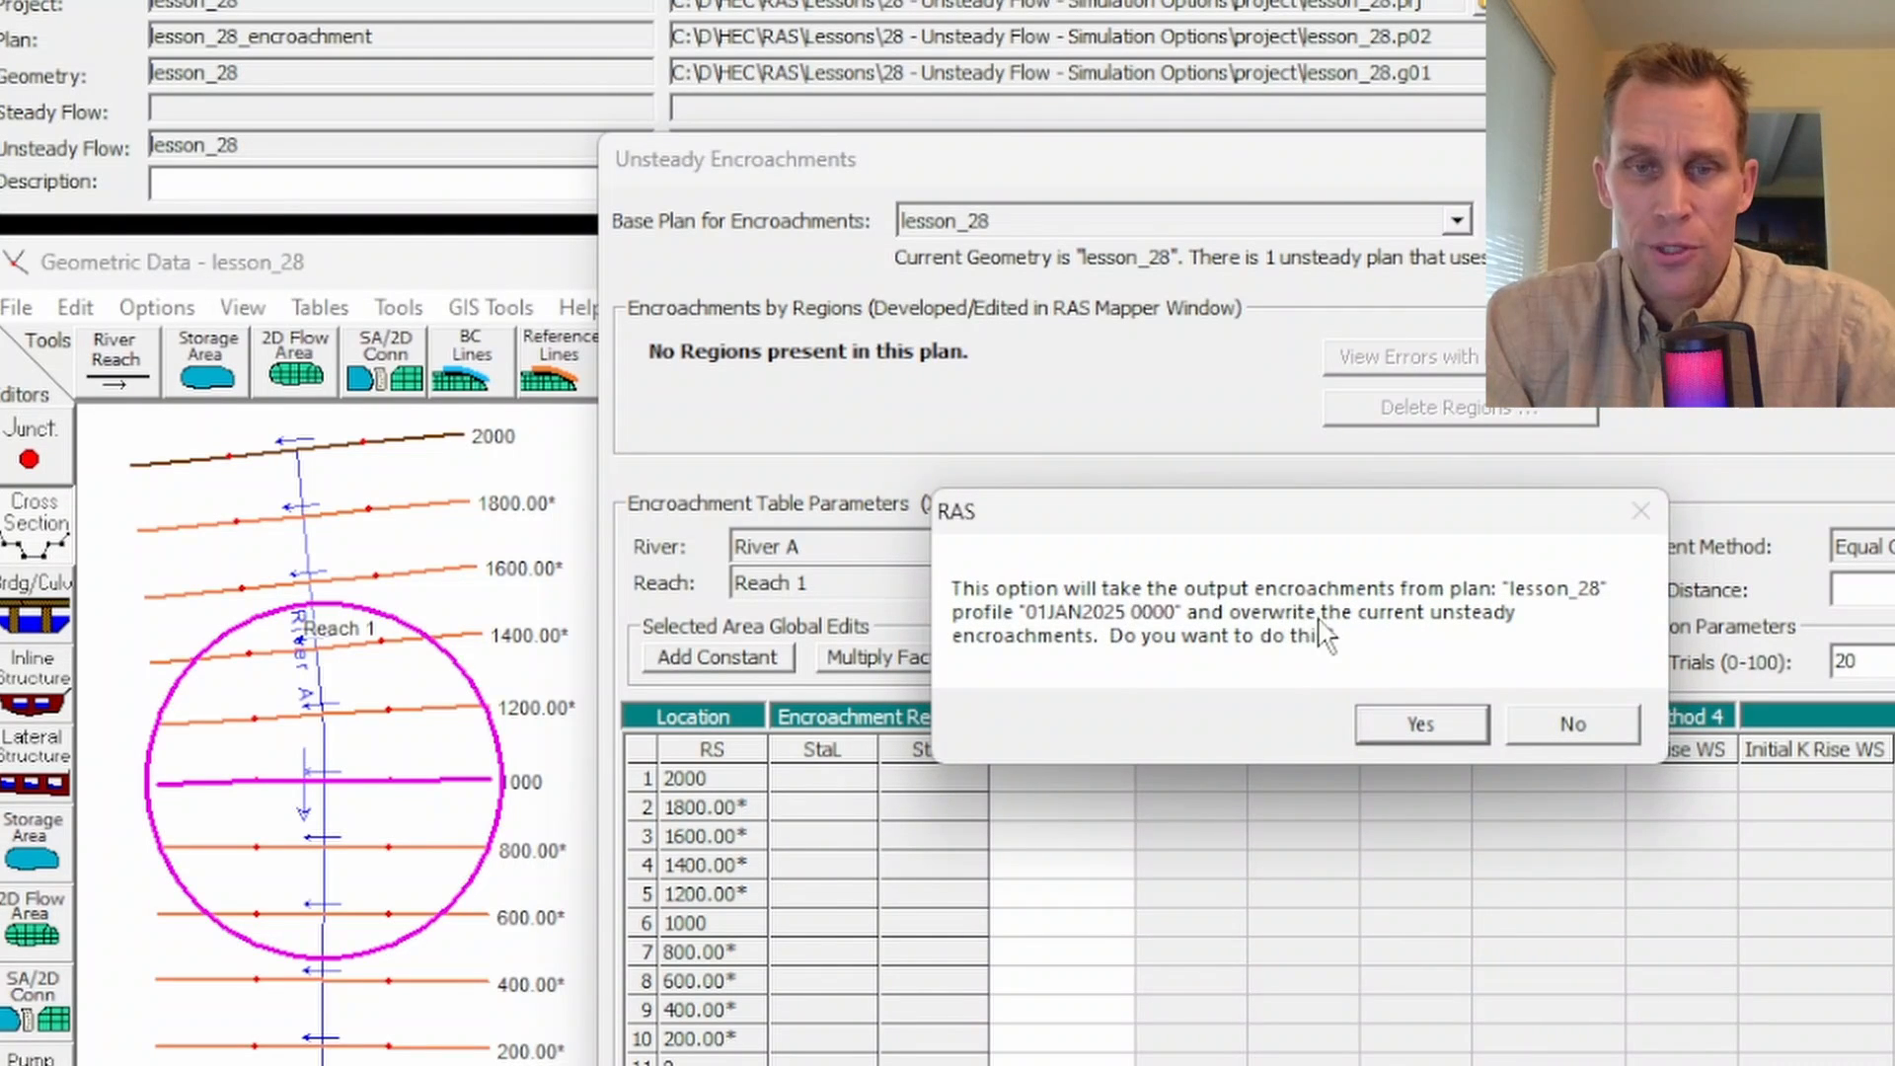
click(1400, 722)
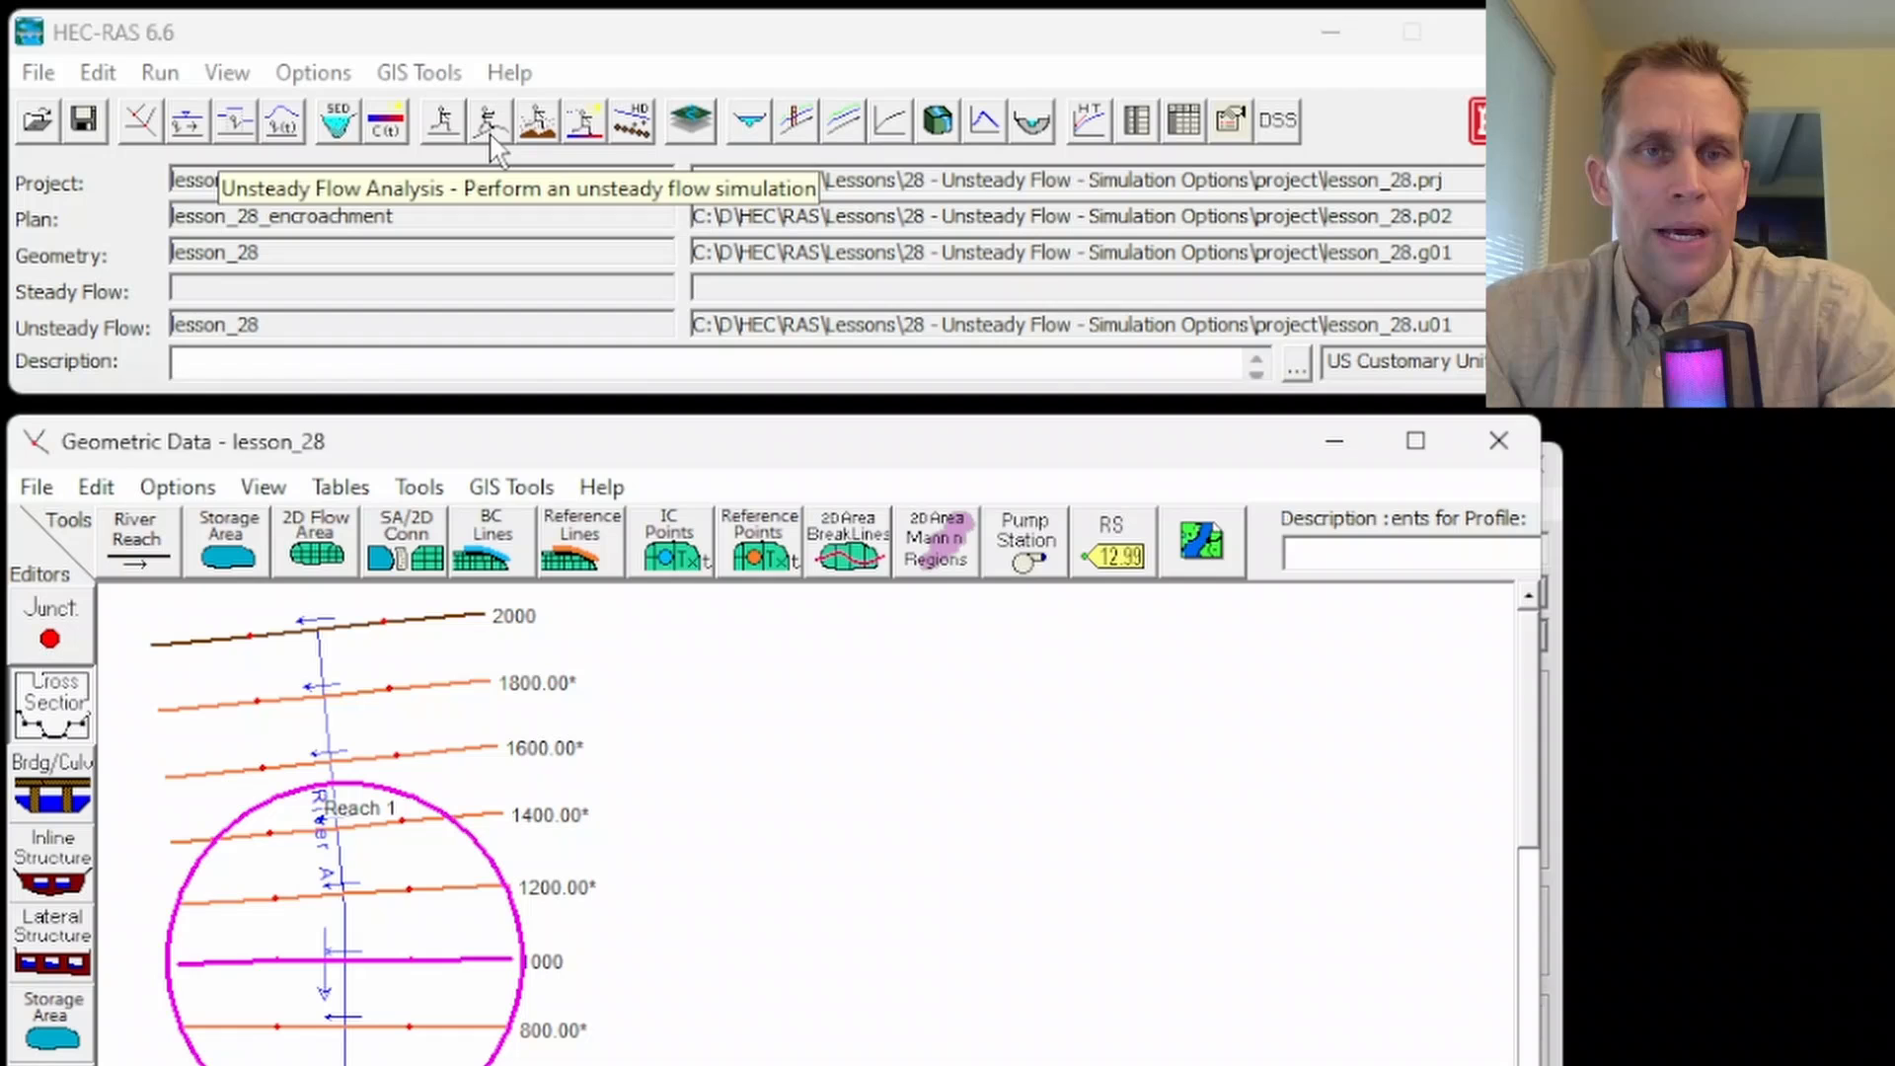
Step: Open the ungaged lateral inflows for the lesson_28_encroachment plan's unsteady flow analysis
click(495, 119)
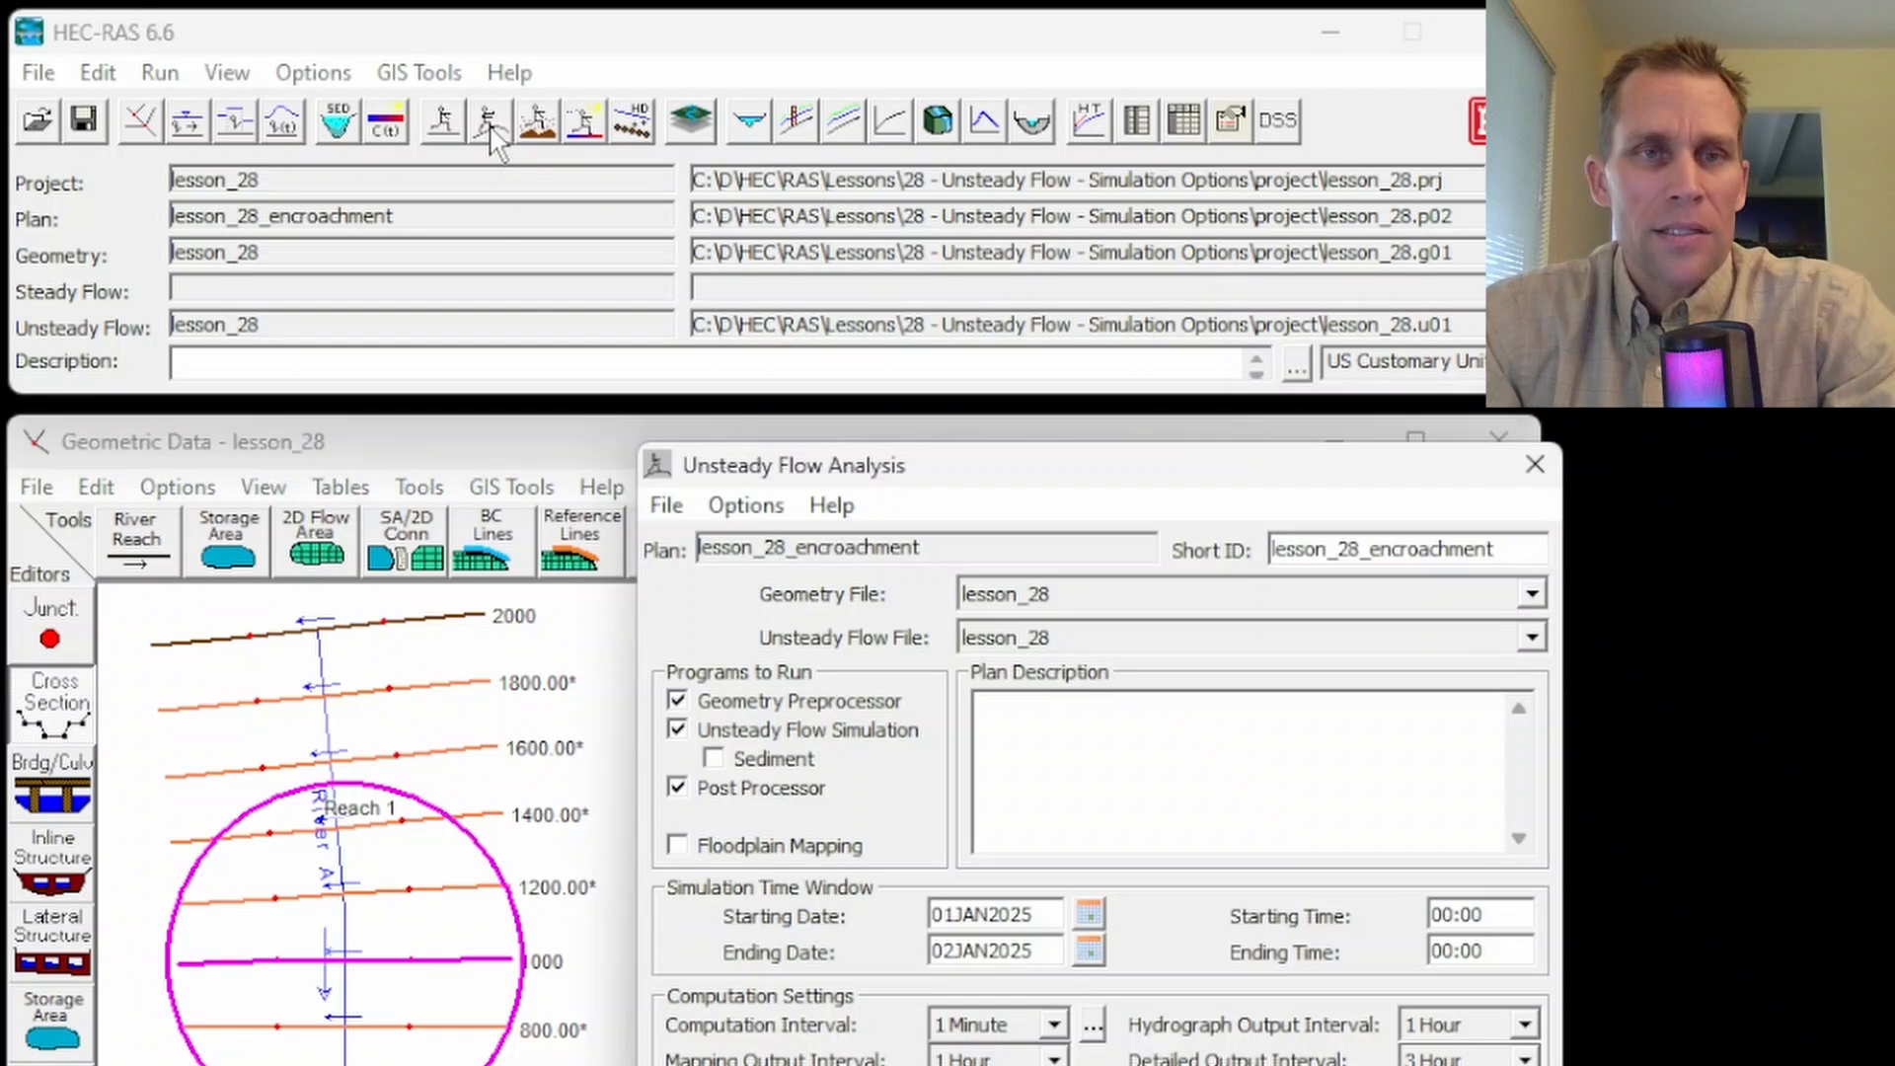
click(758, 513)
click(758, 513)
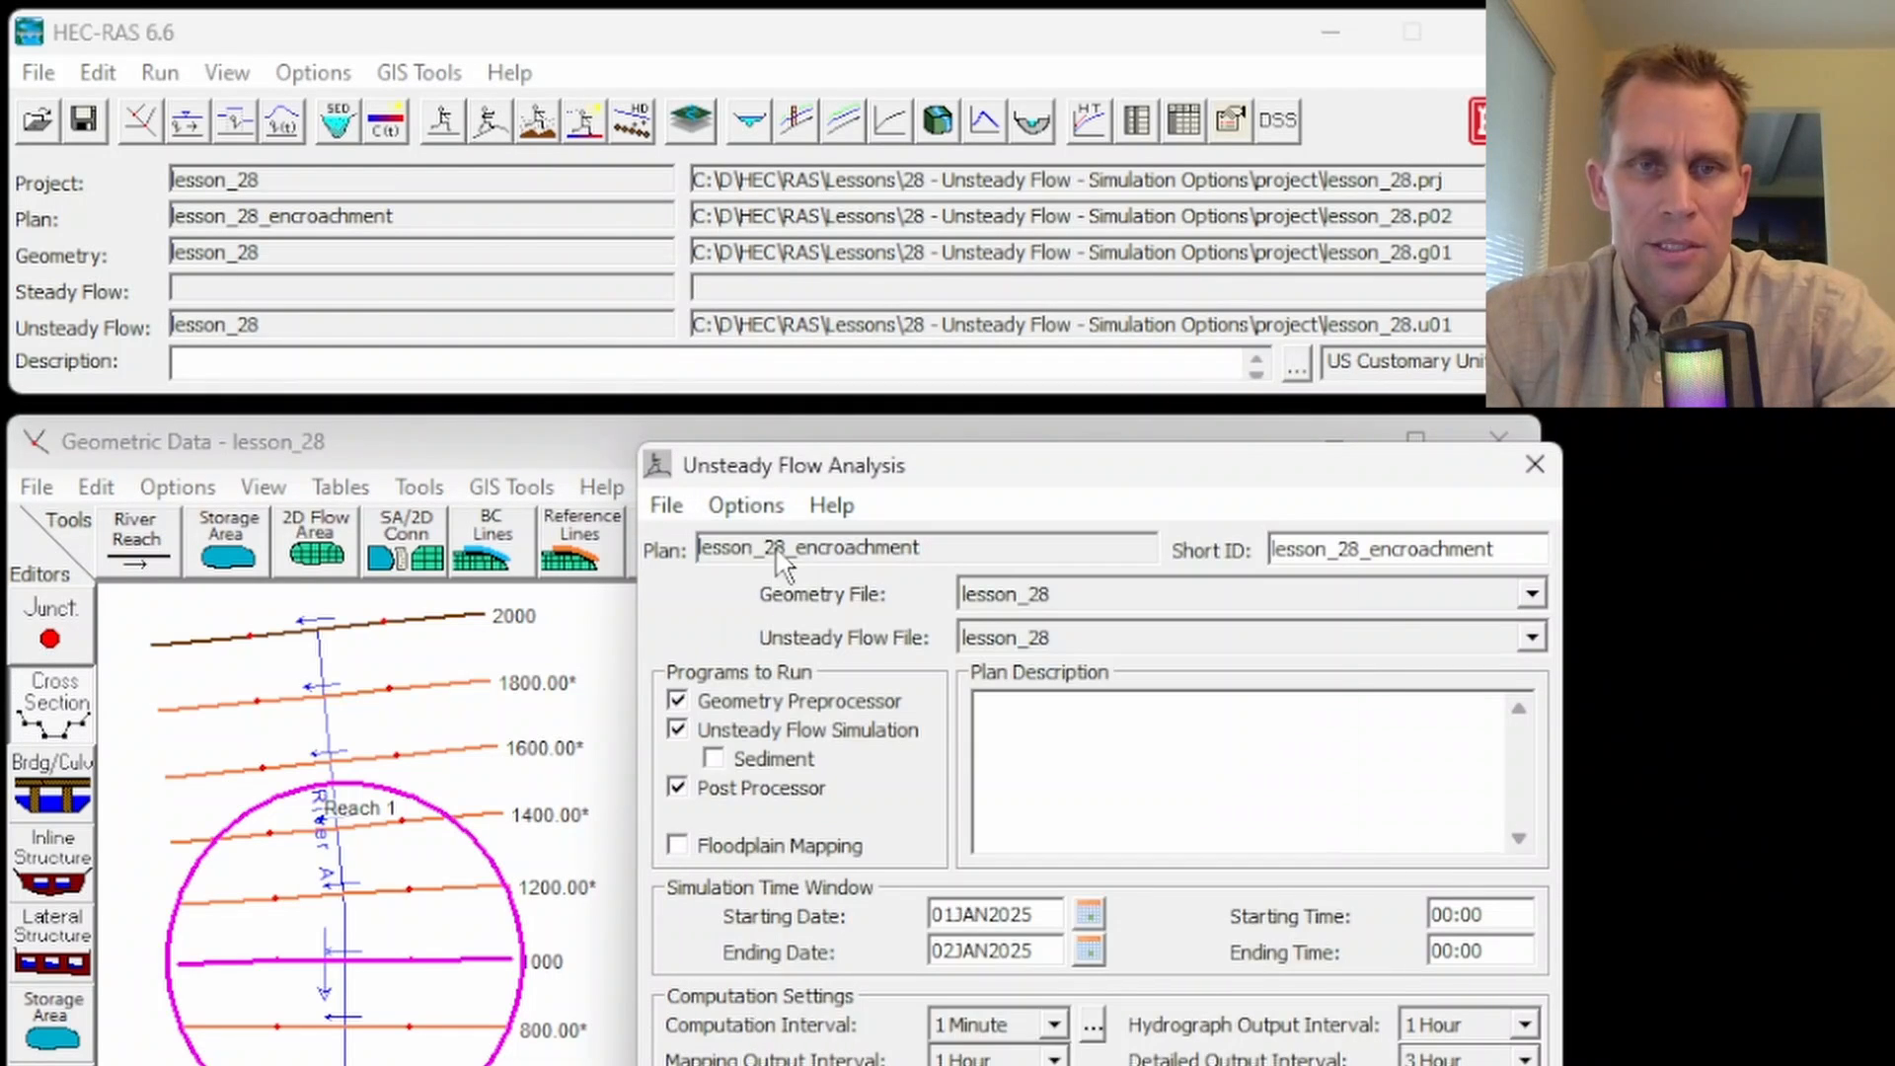
click(758, 515)
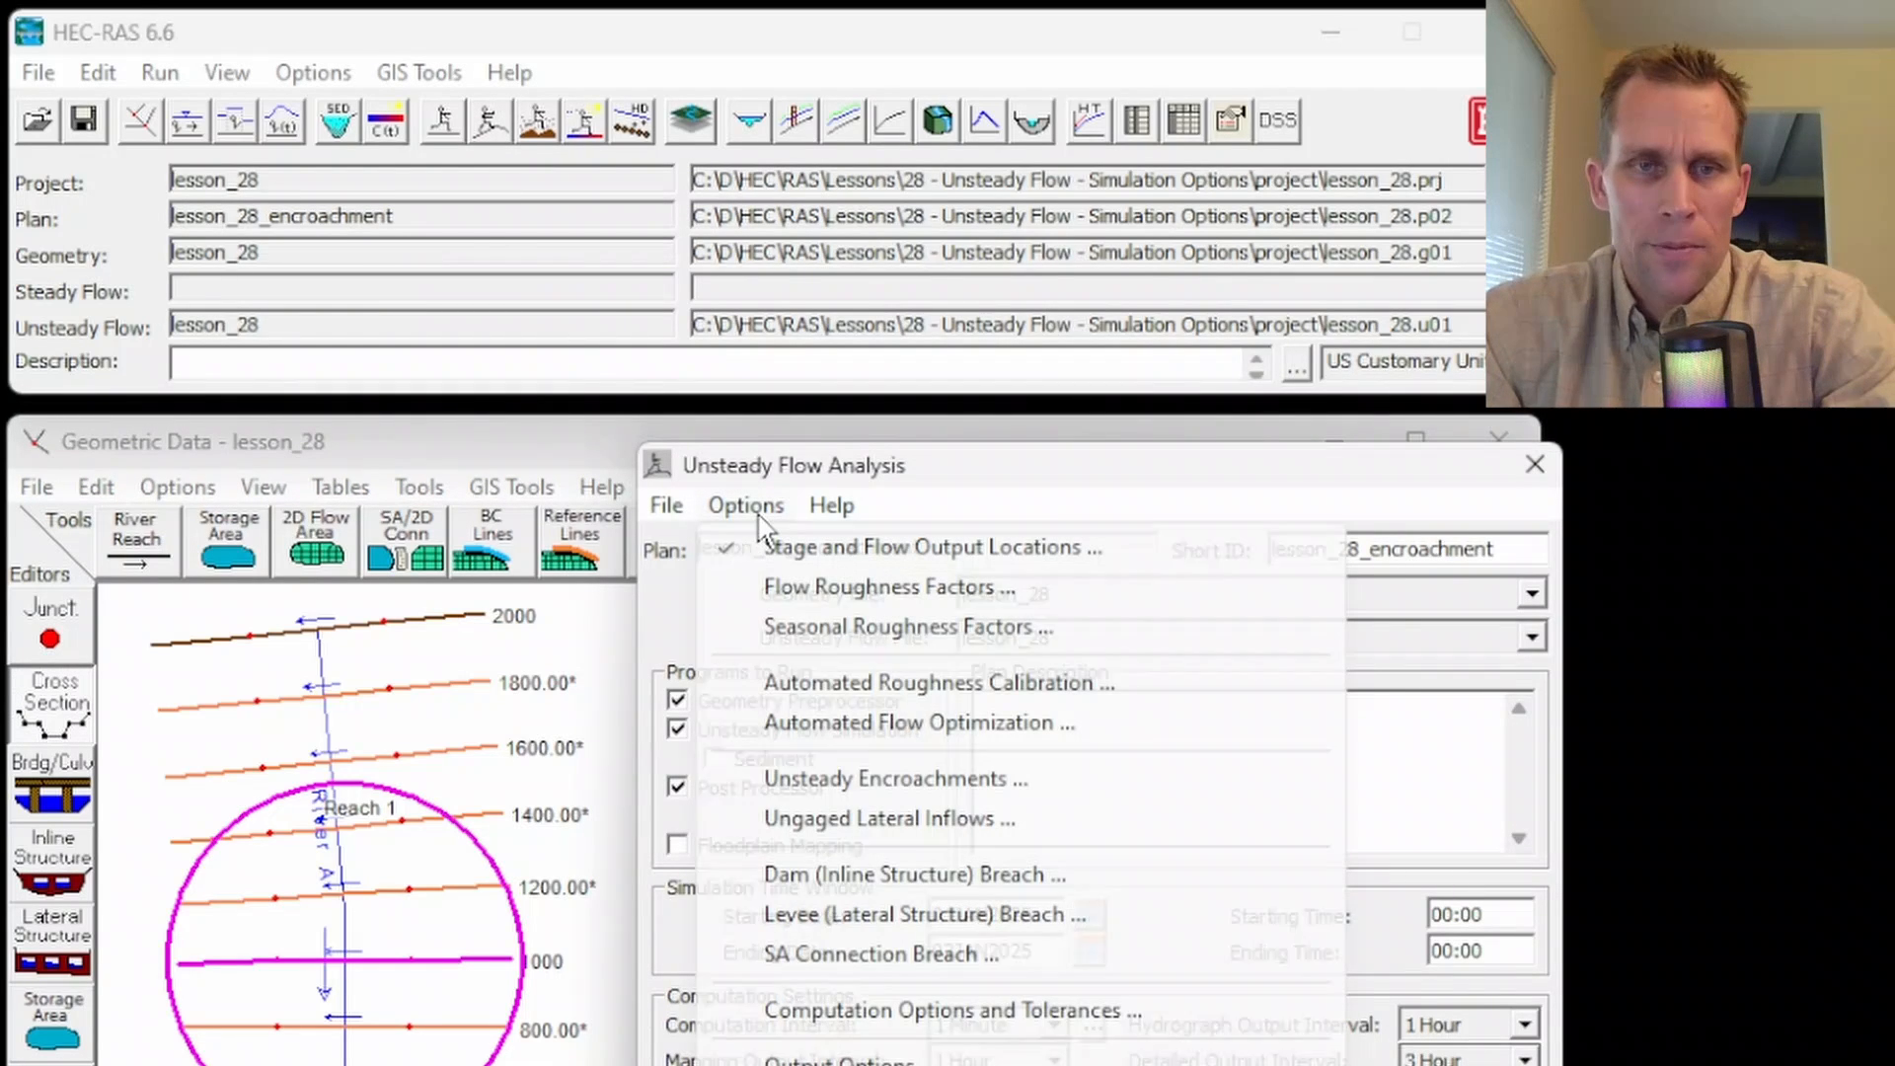
click(876, 822)
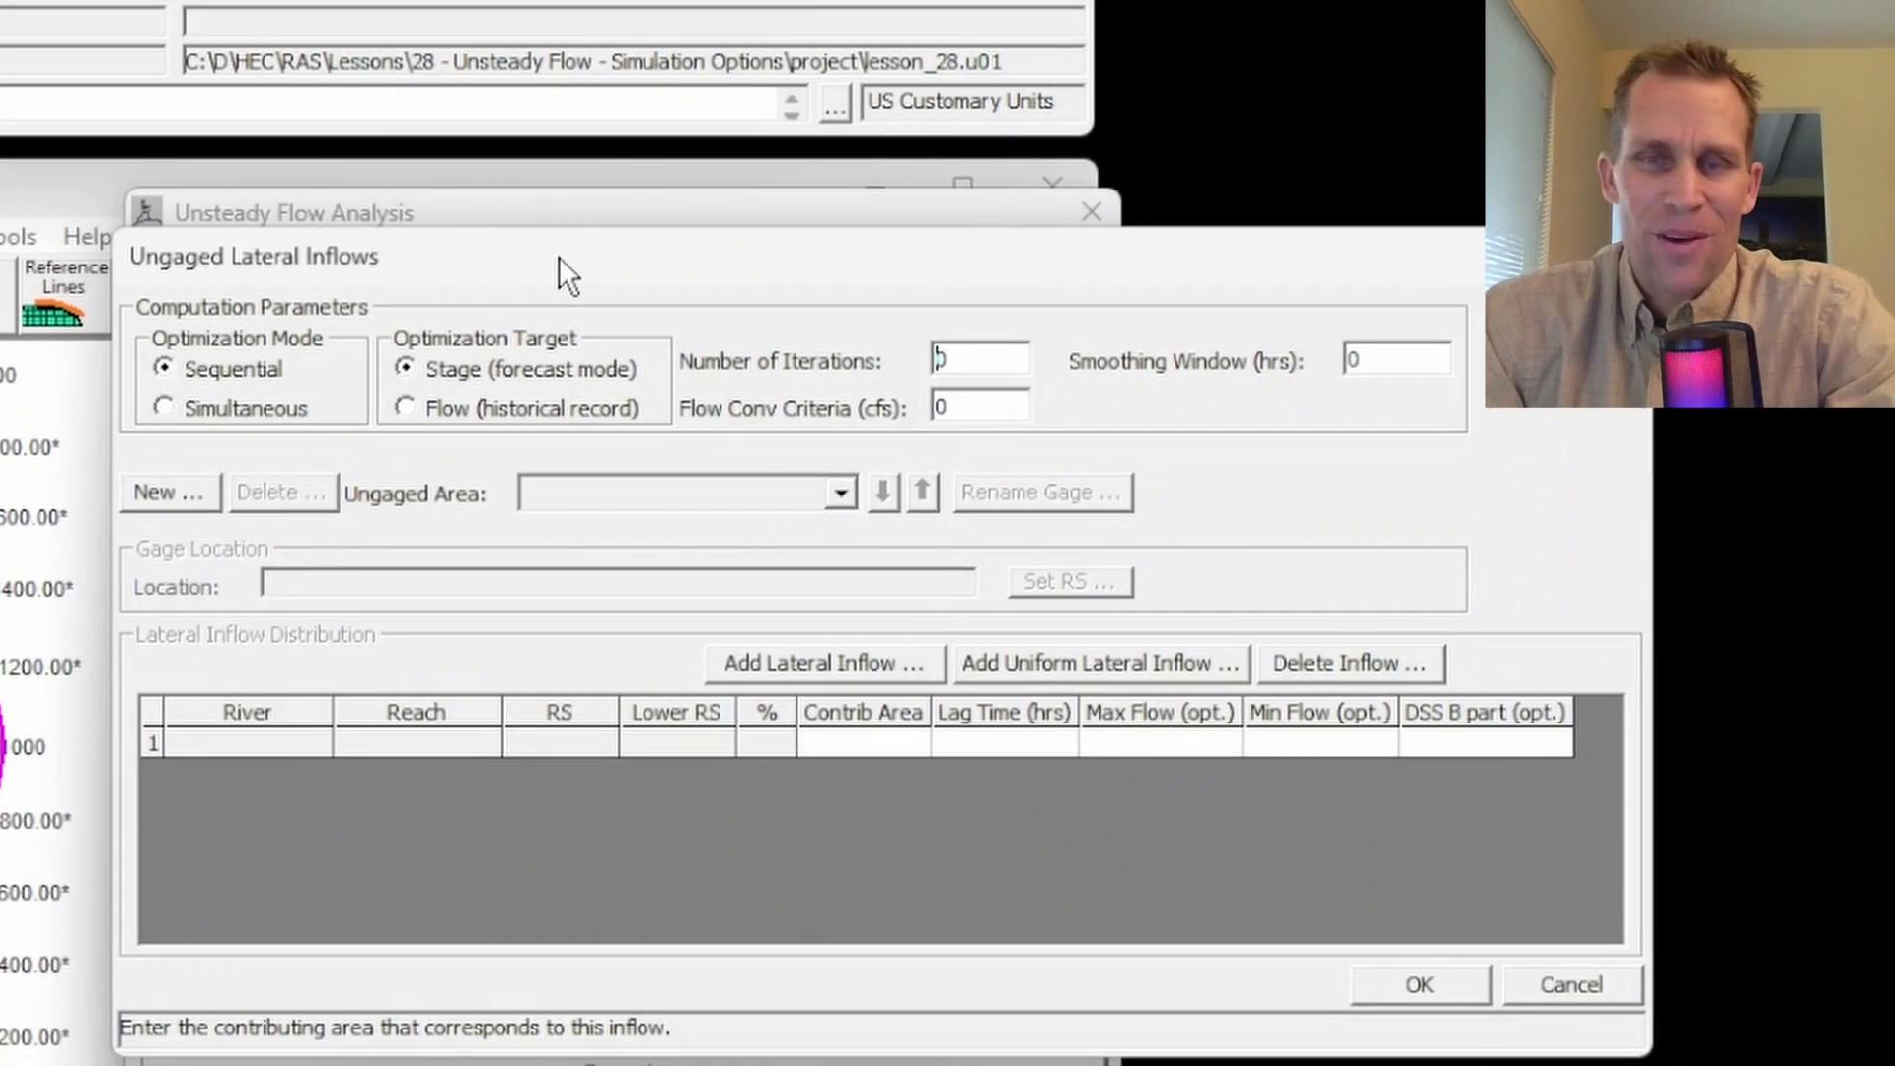
drag(553, 256, 561, 211)
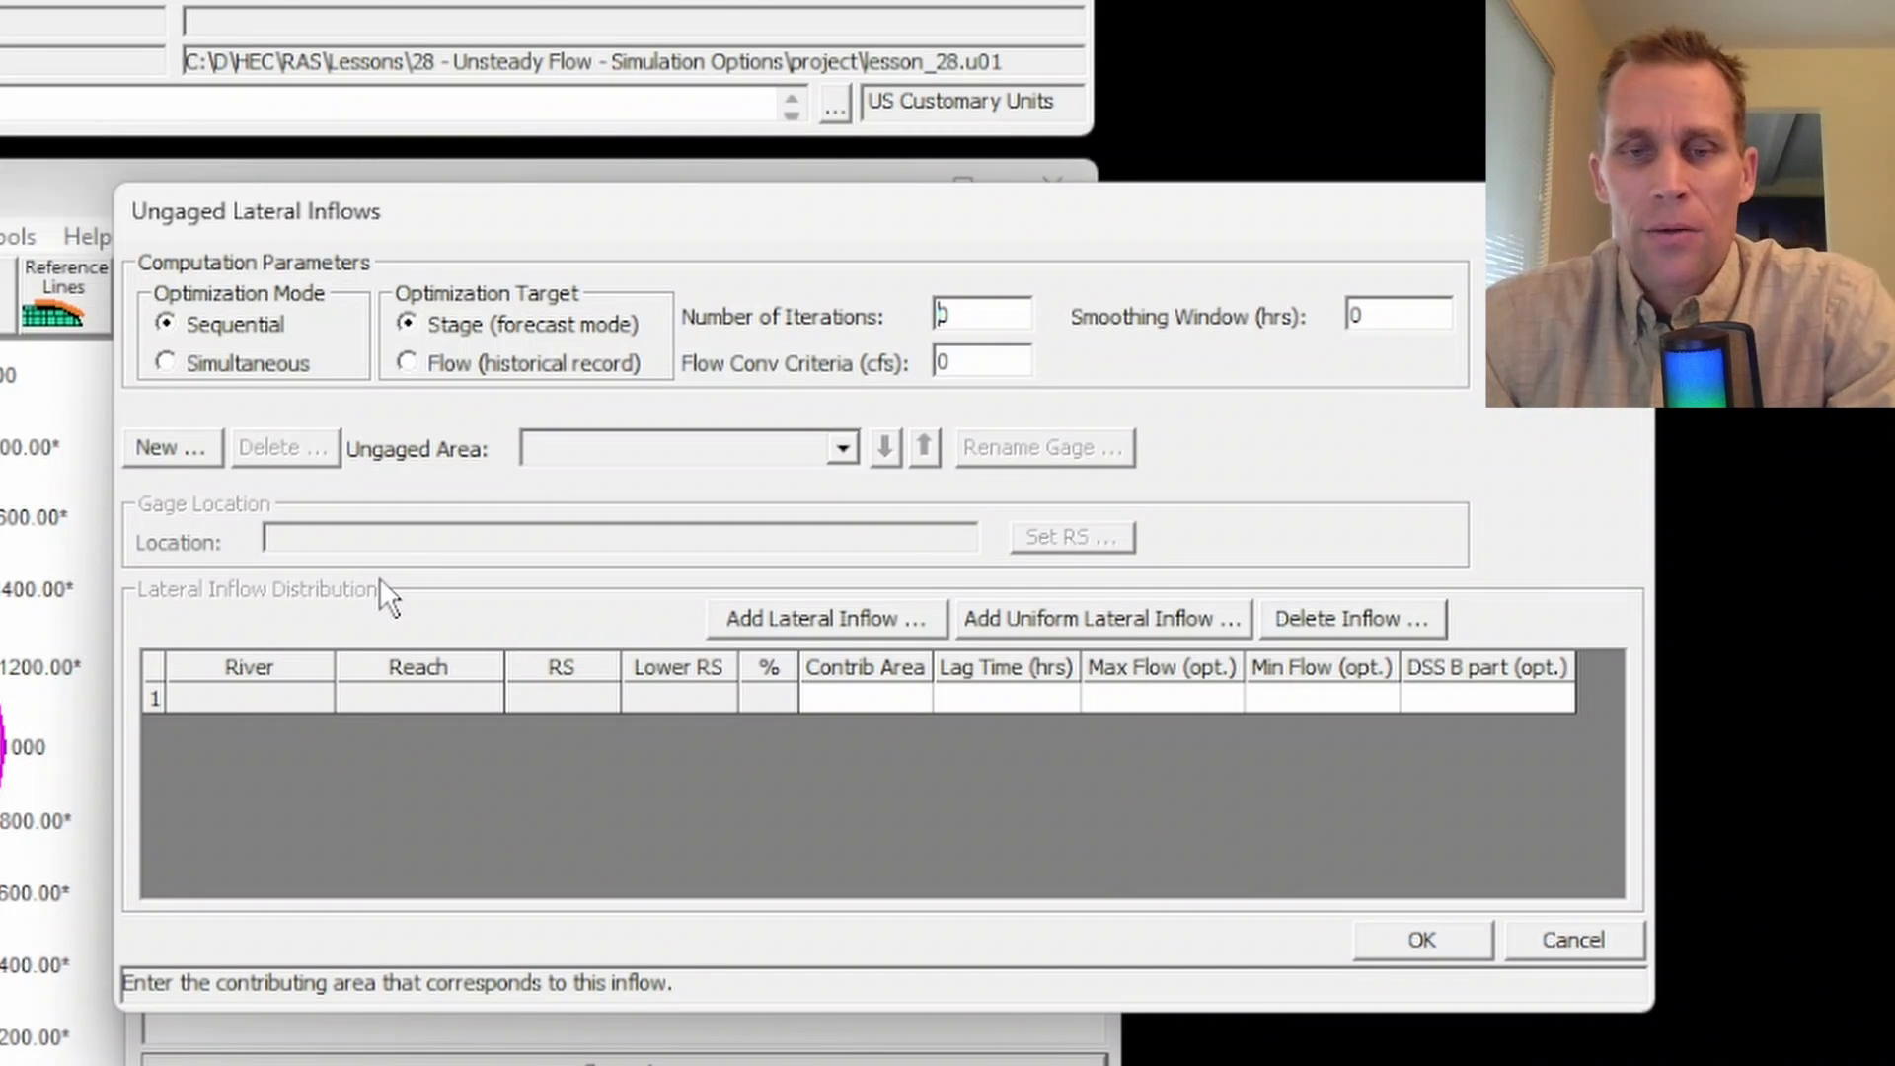
Step: Create an ungaged area named area1
click(158, 448)
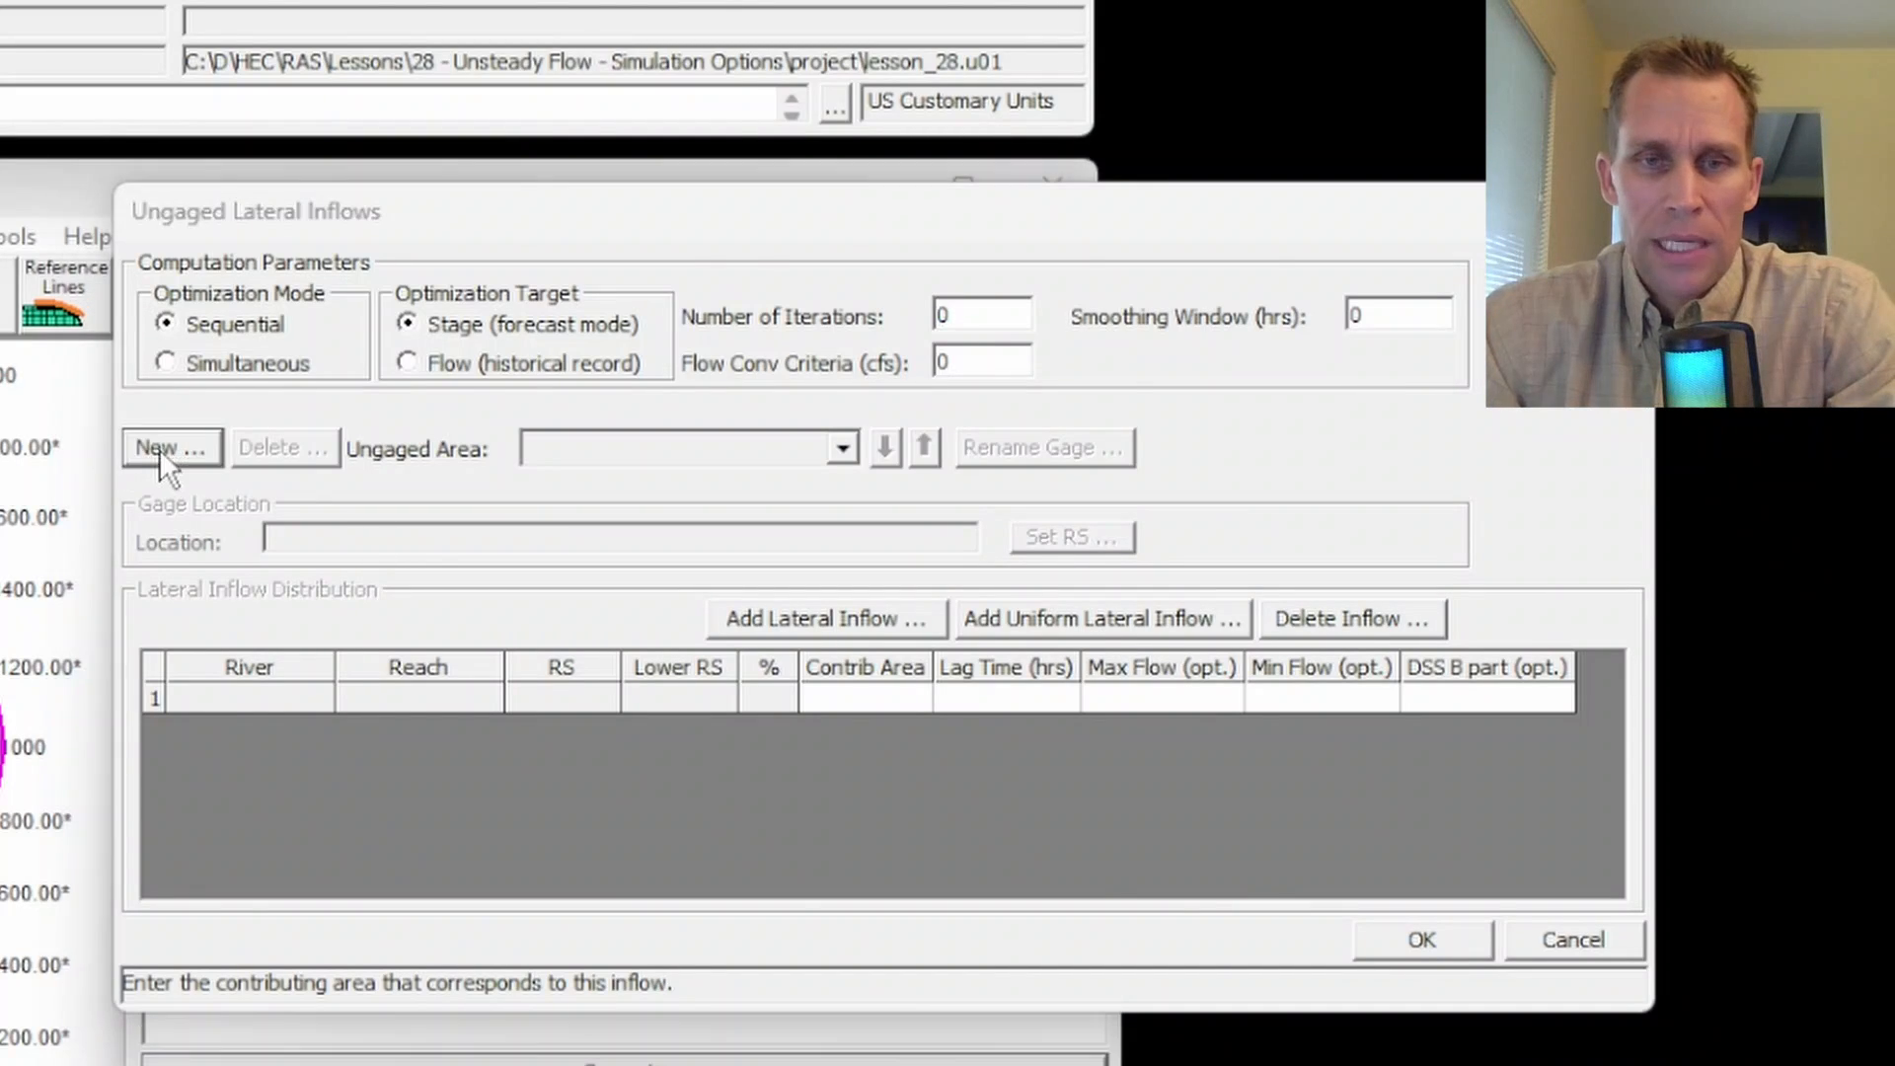
text(area1)
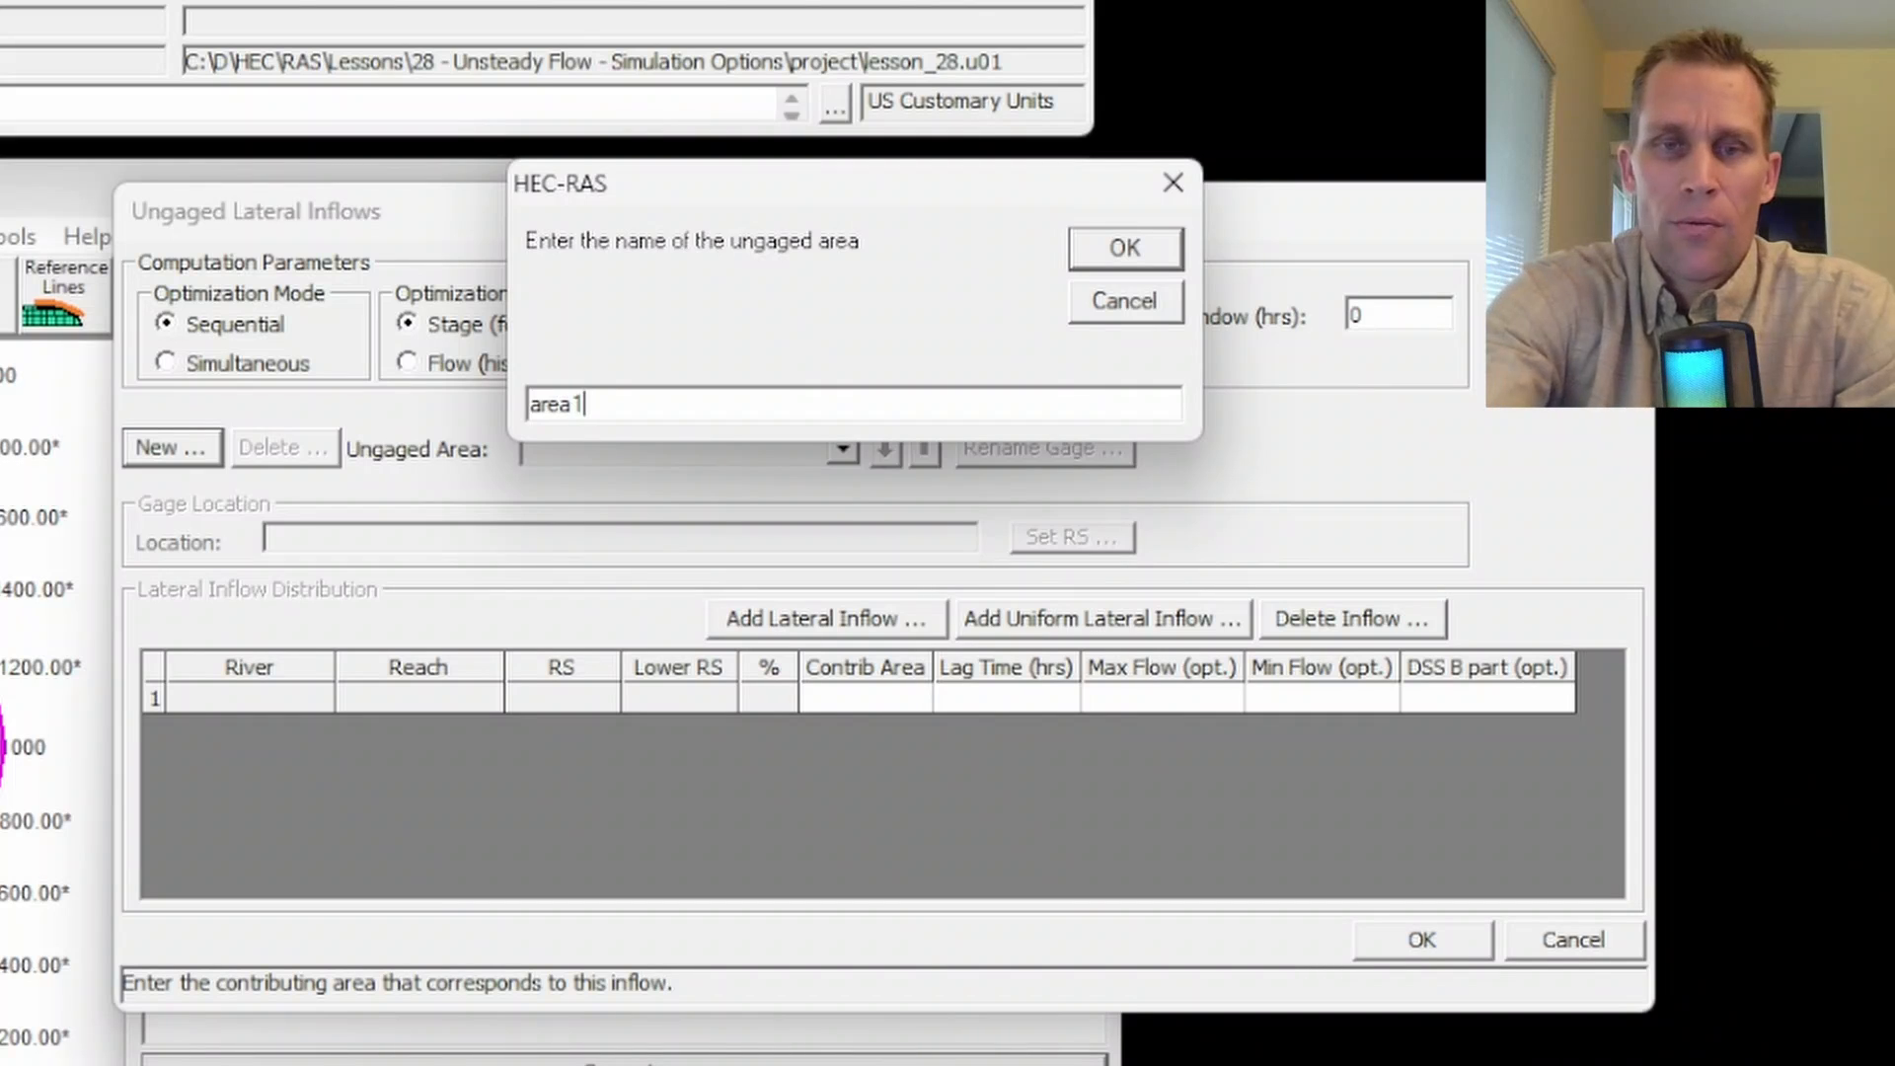
key(Return)
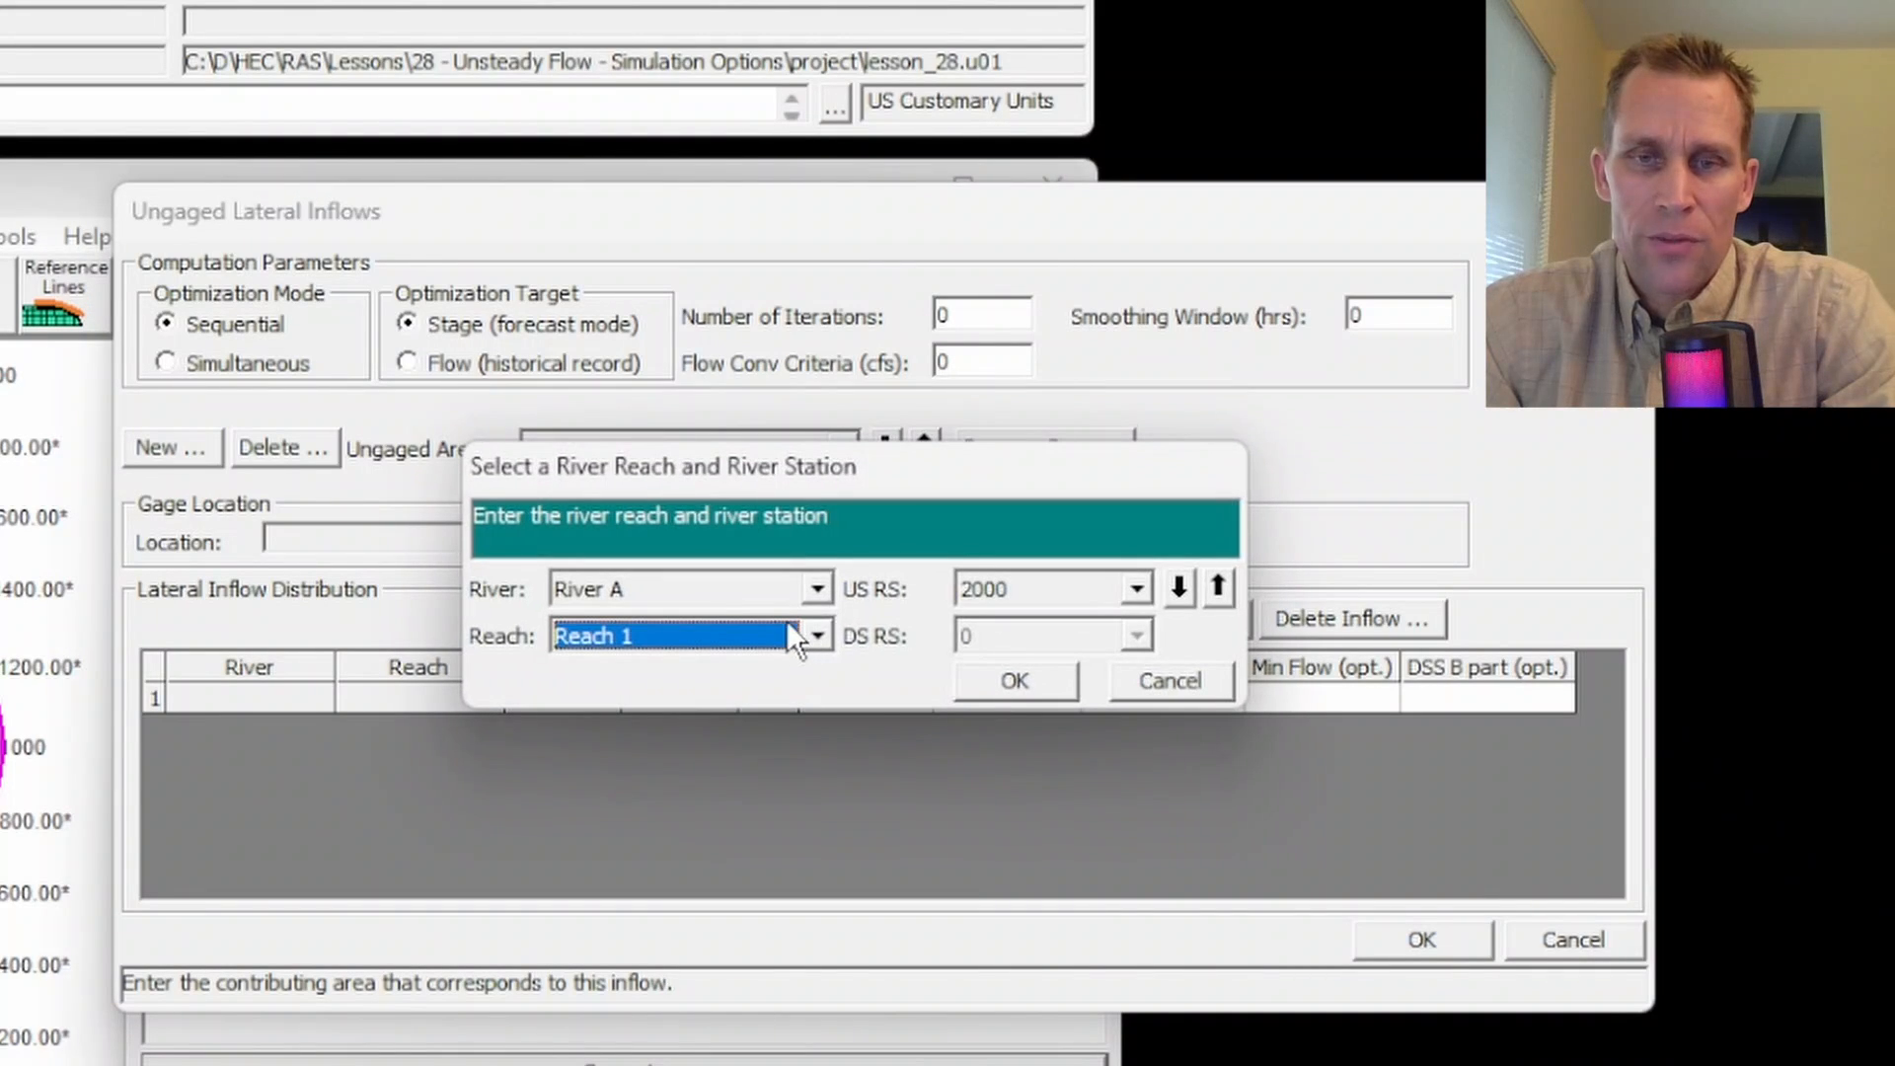
Step: Examine the river station choices for a lateral inflow and a uniform lateral inflow on River A, Reach 1, and discard the ungaged inflow edits
click(1015, 589)
click(1015, 592)
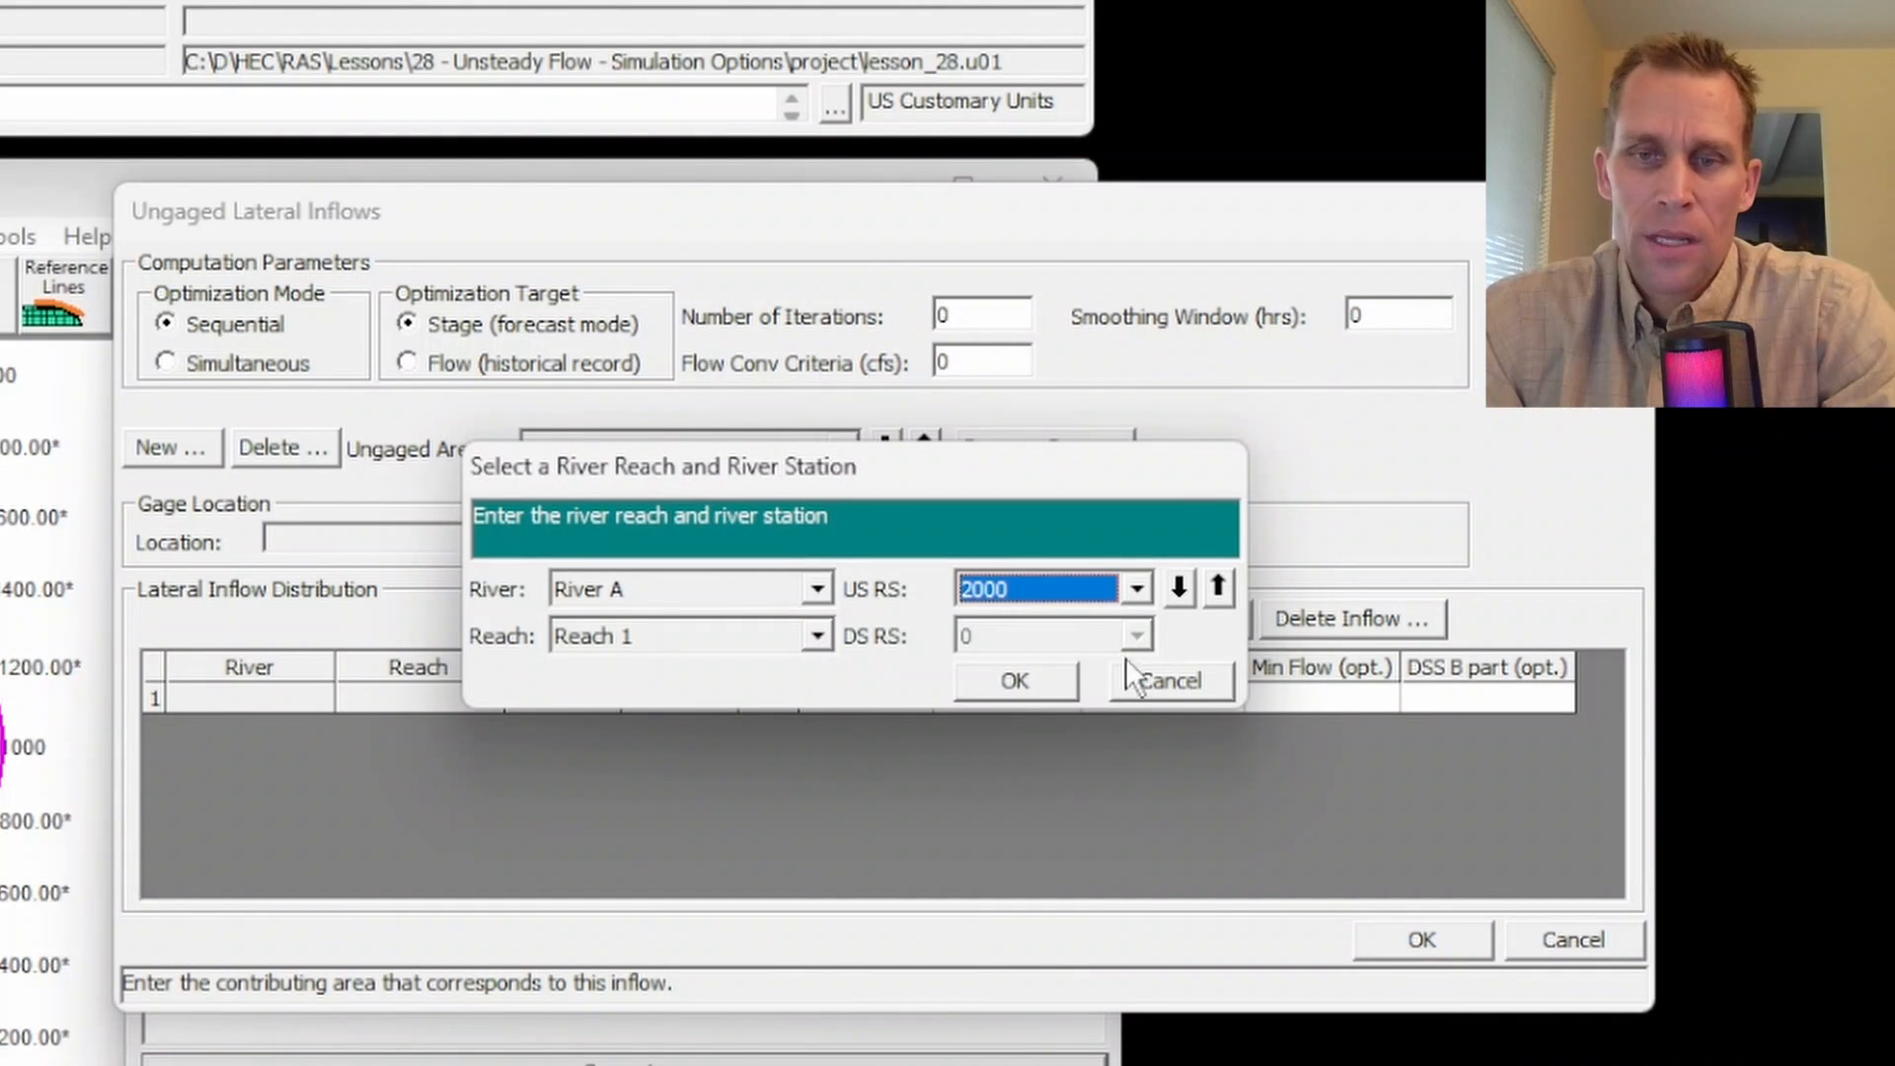
click(1150, 681)
click(1037, 618)
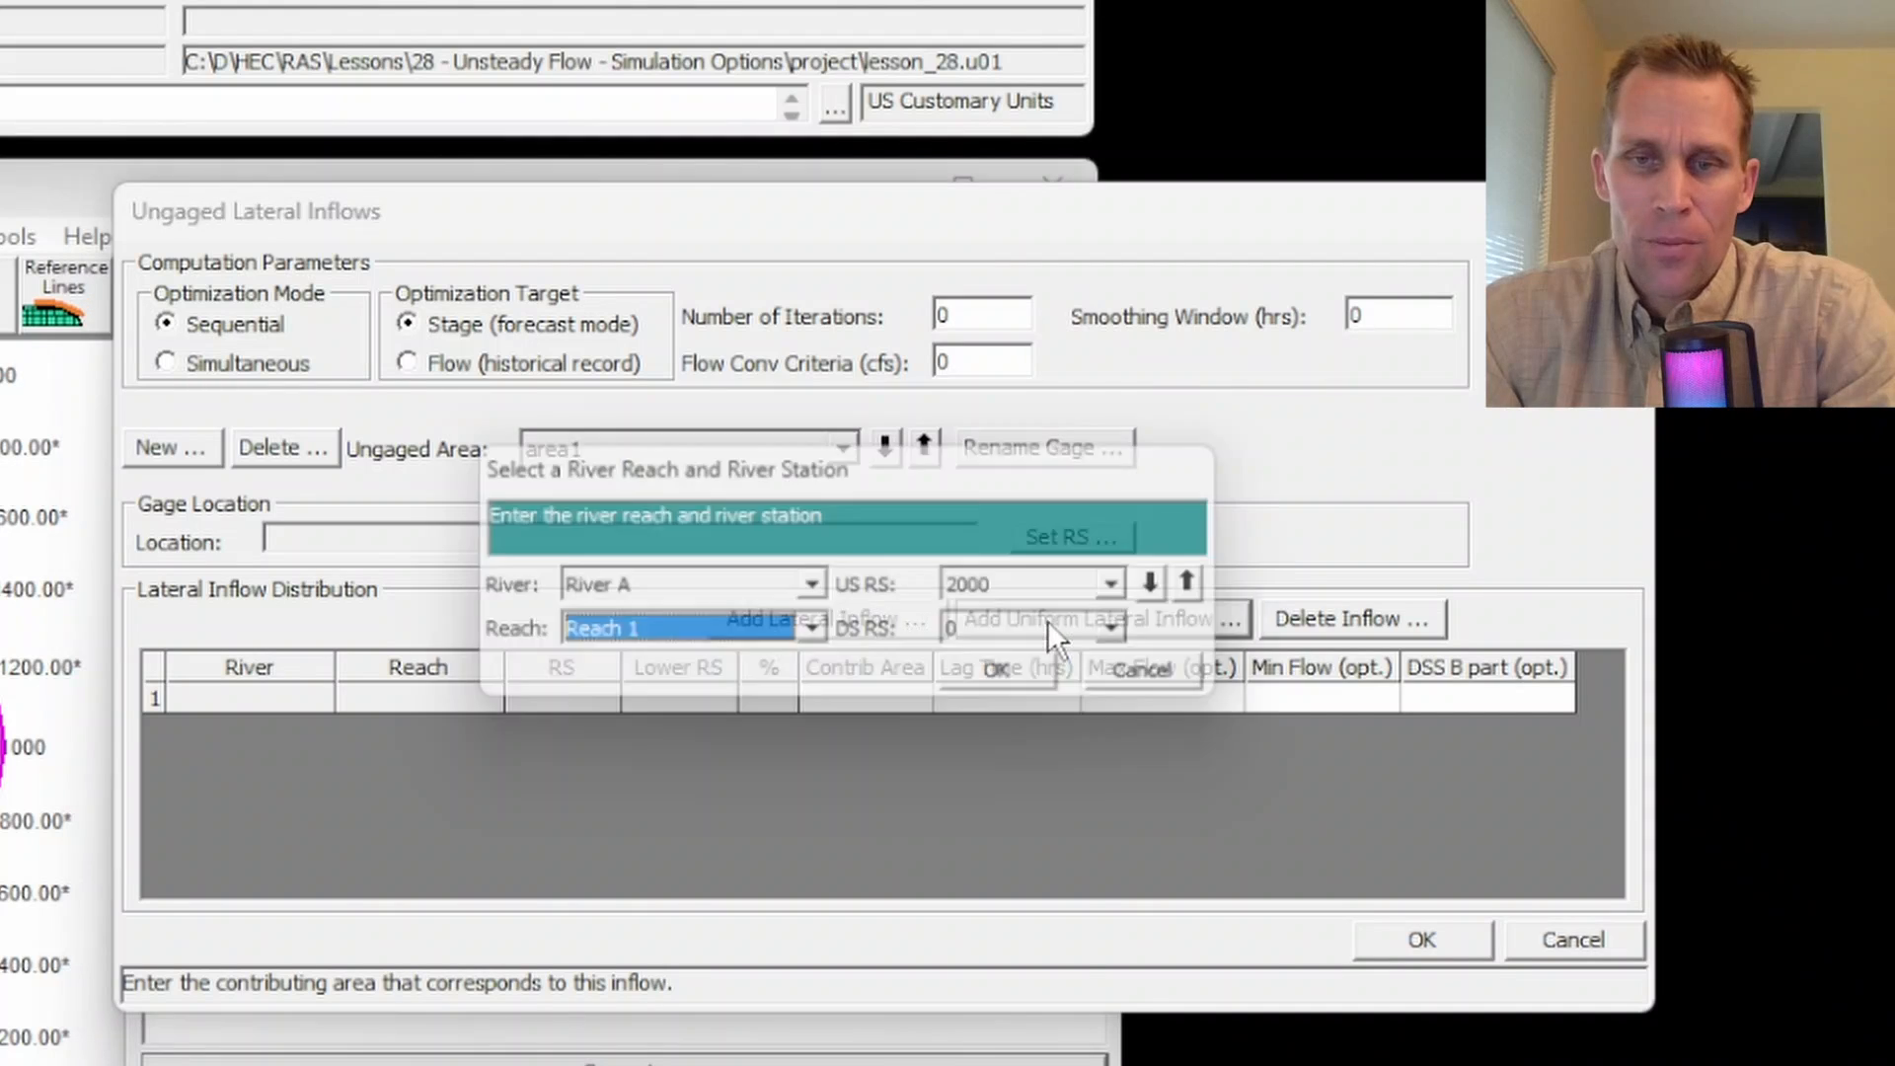
click(1027, 598)
click(1027, 598)
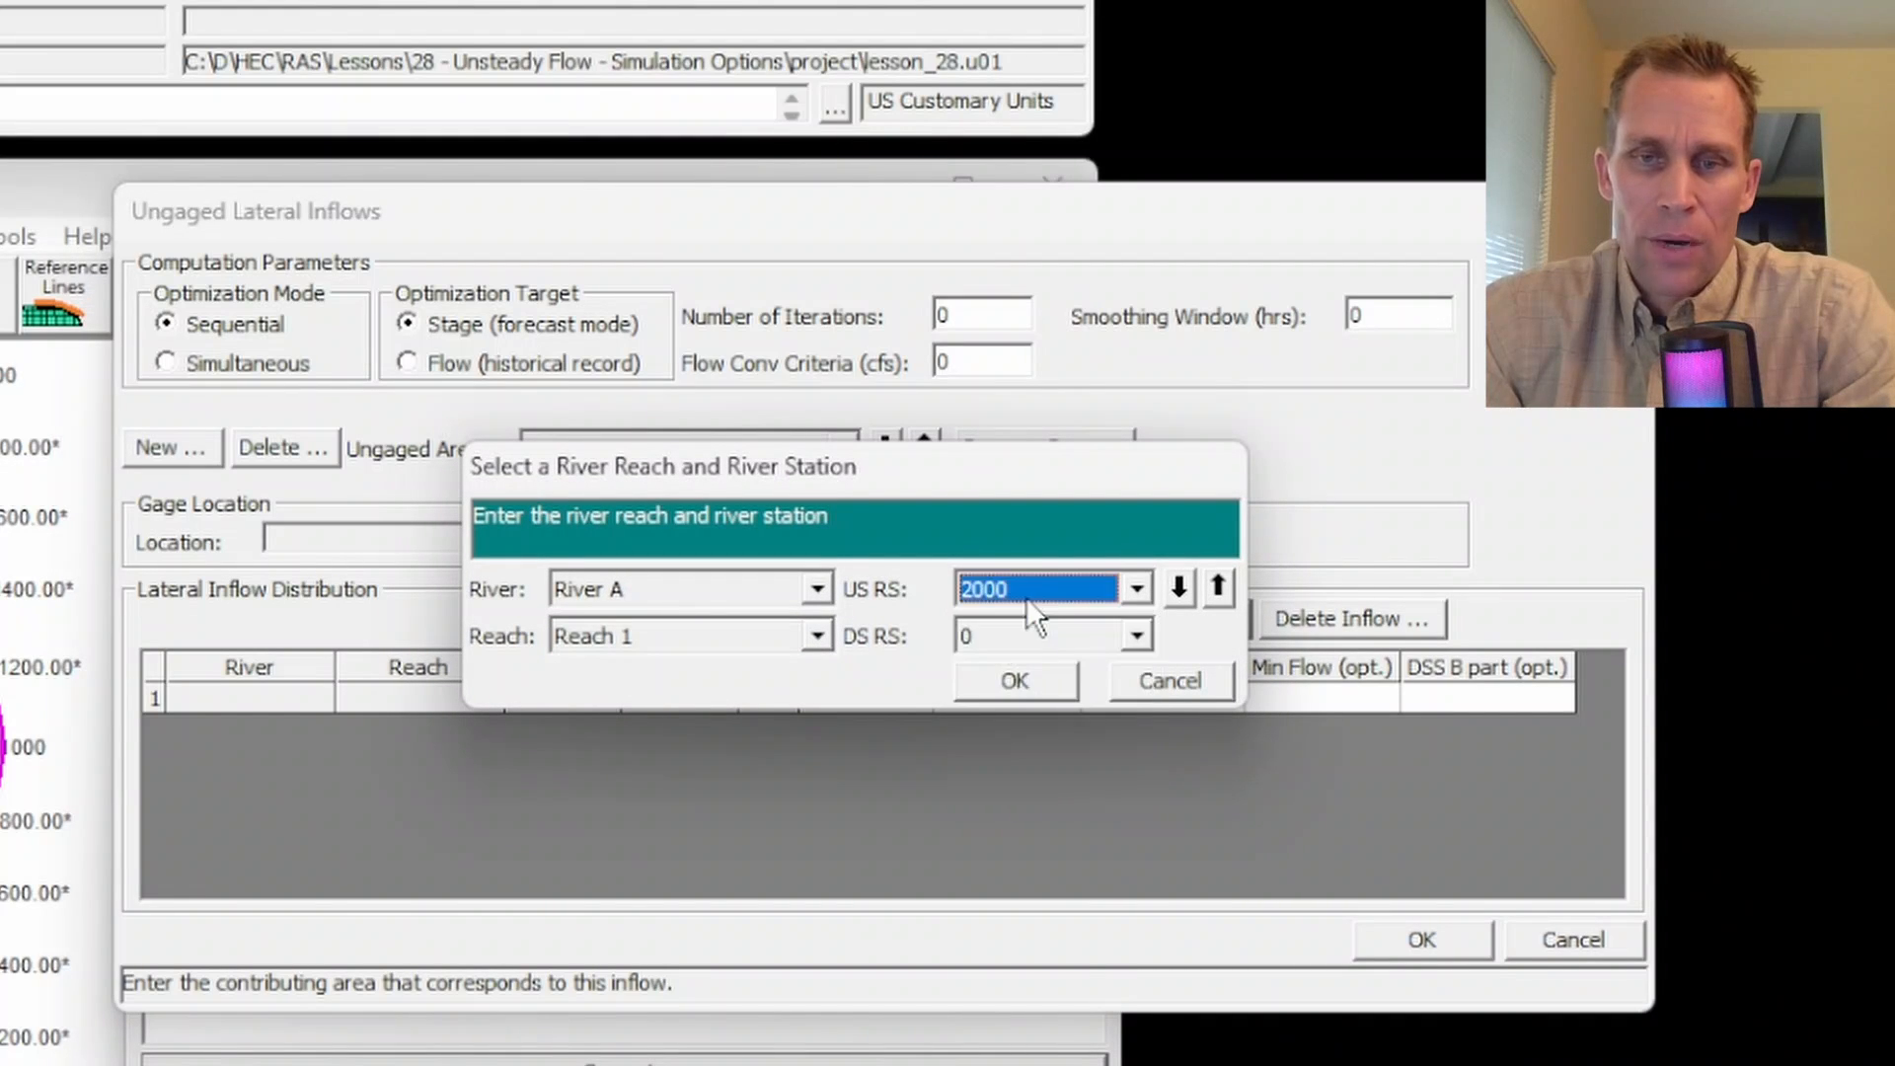
click(1034, 631)
click(1022, 620)
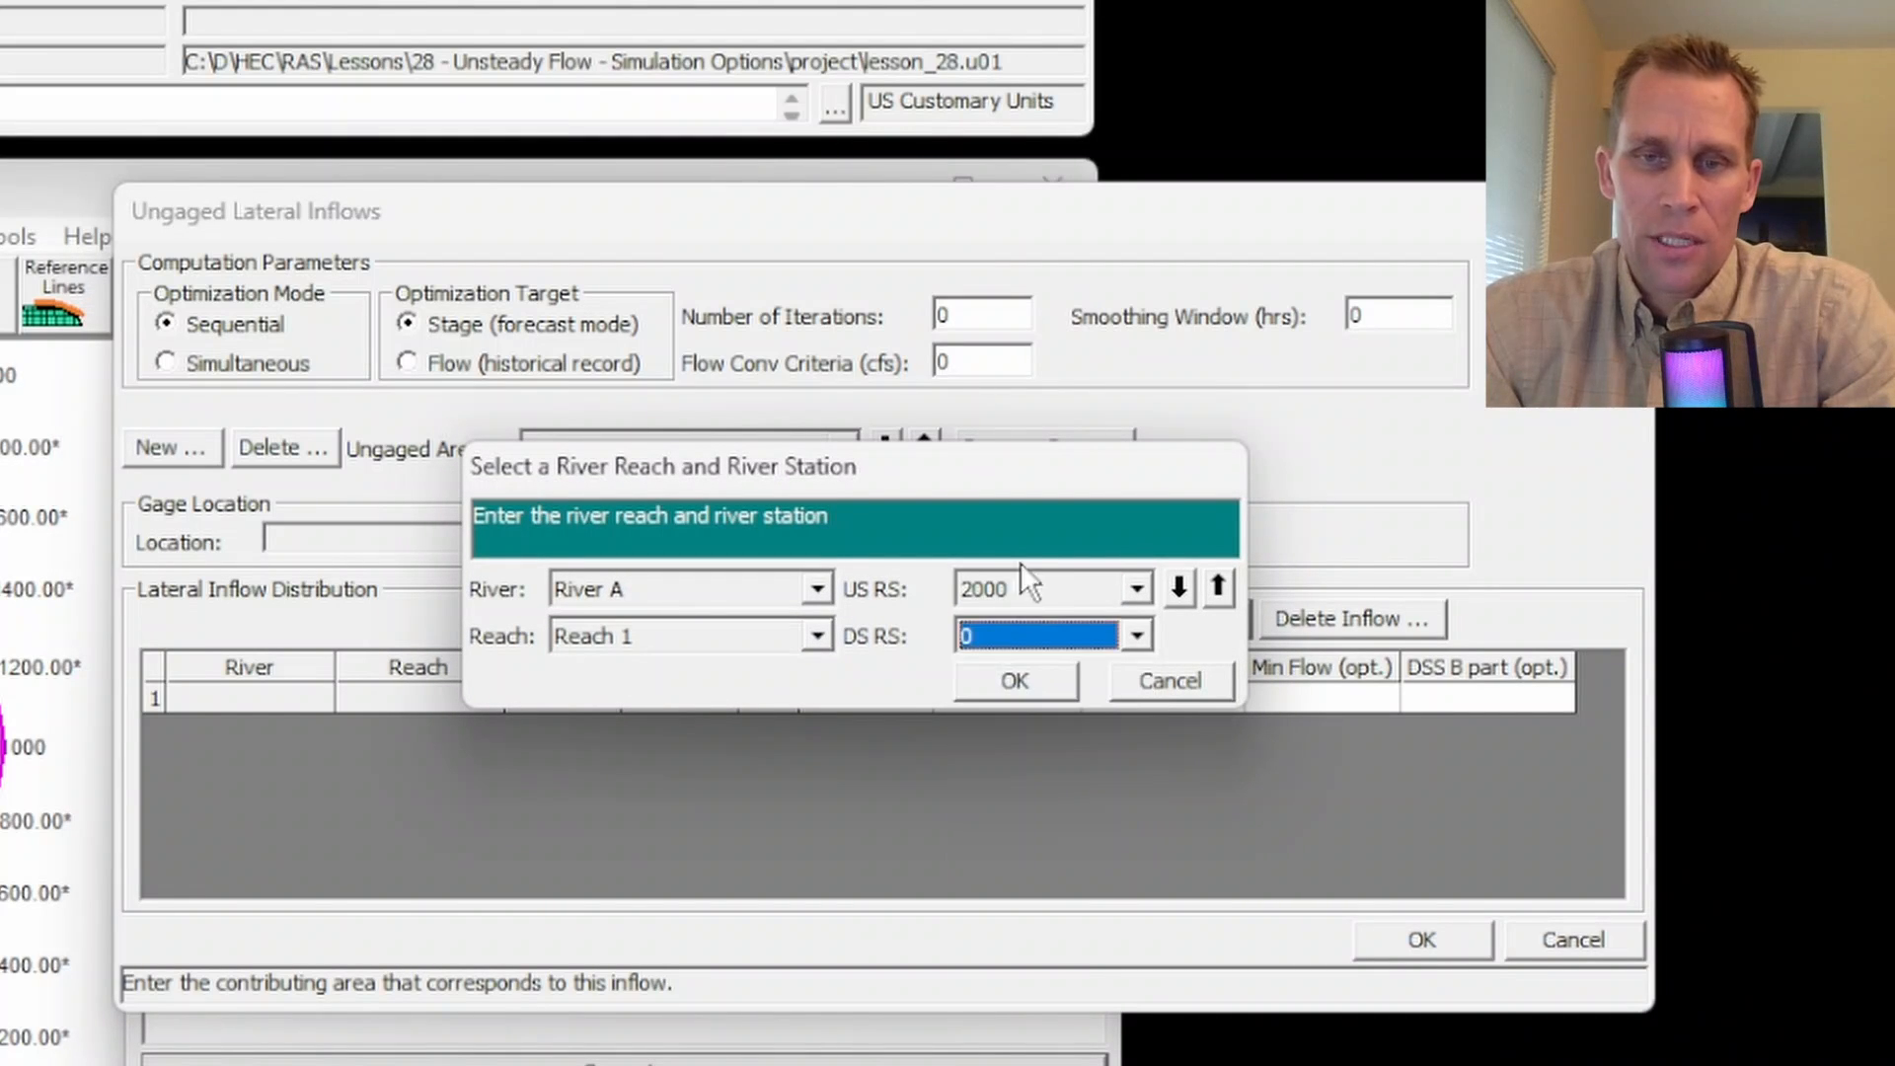
click(1157, 680)
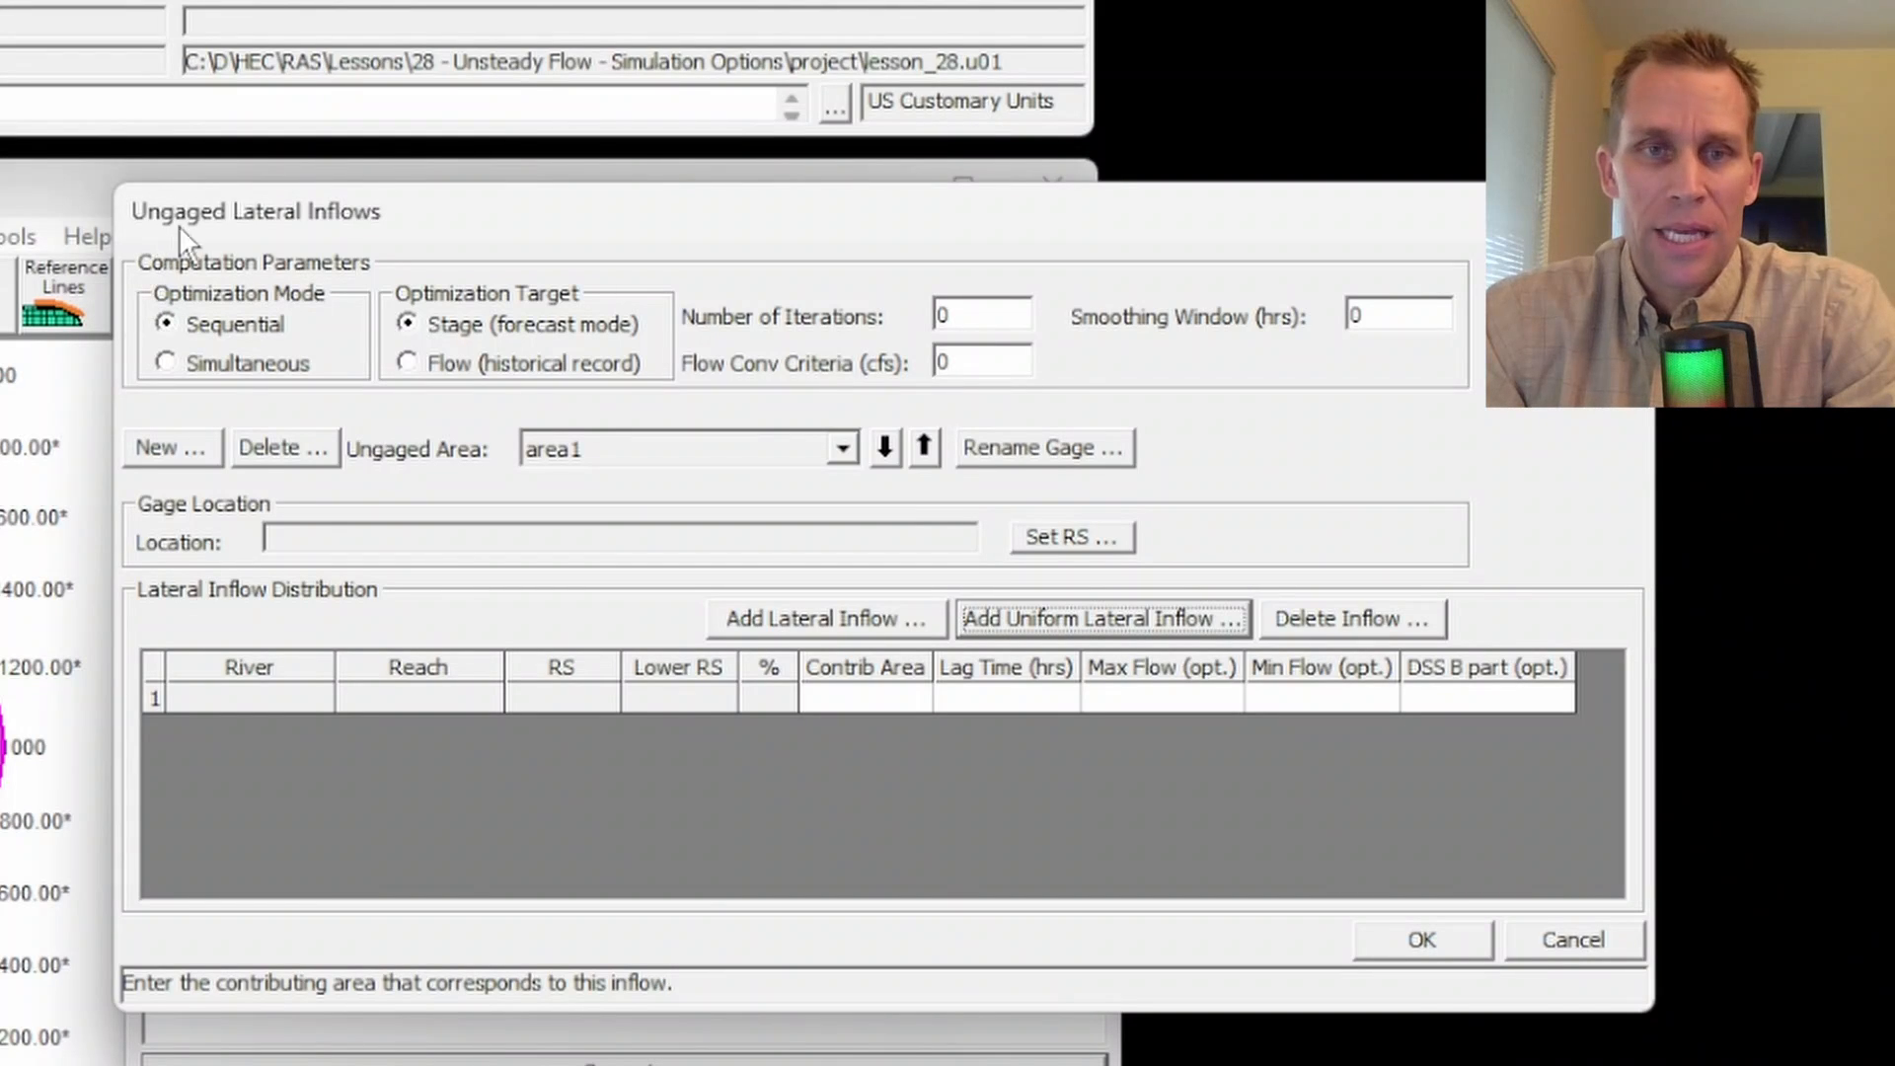
click(1580, 939)
Step: Open the unsteady computation options and tolerances and examine the theta weighting factors for the simulation and warm-up
click(326, 209)
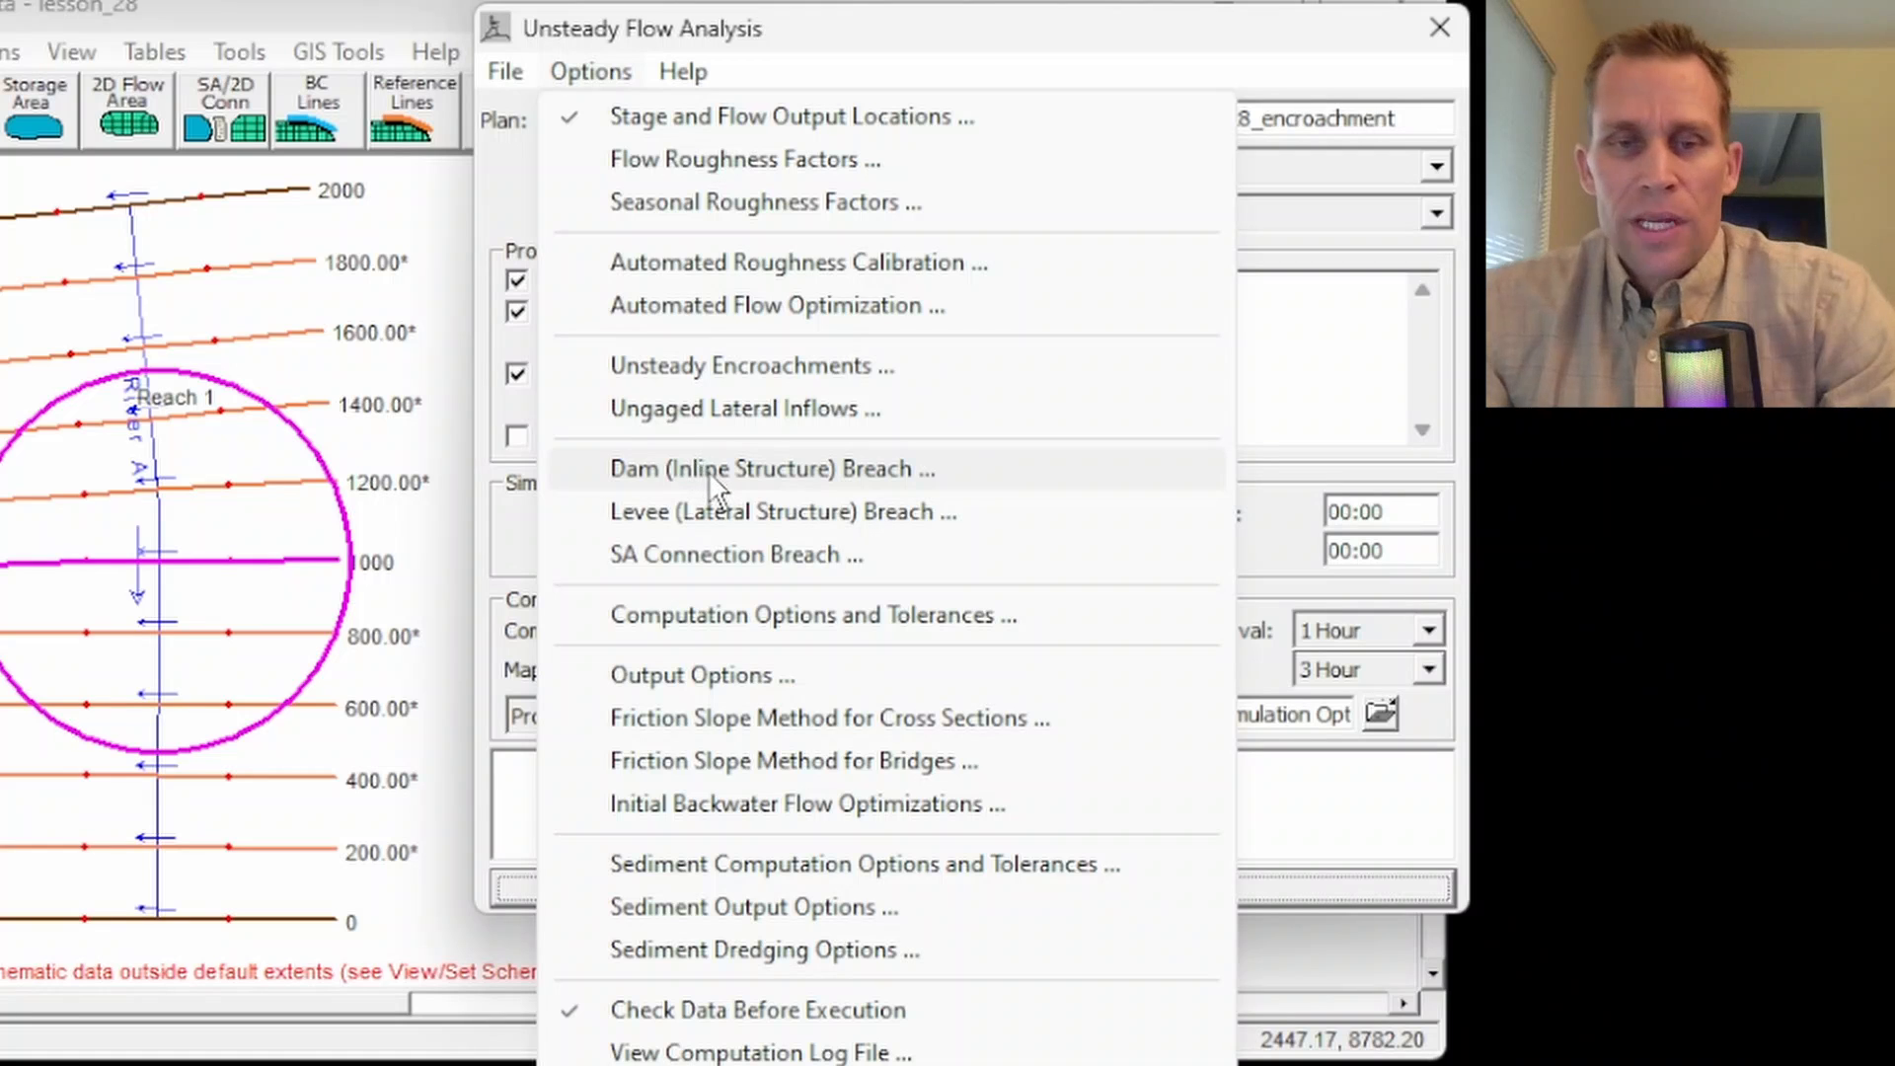
click(755, 620)
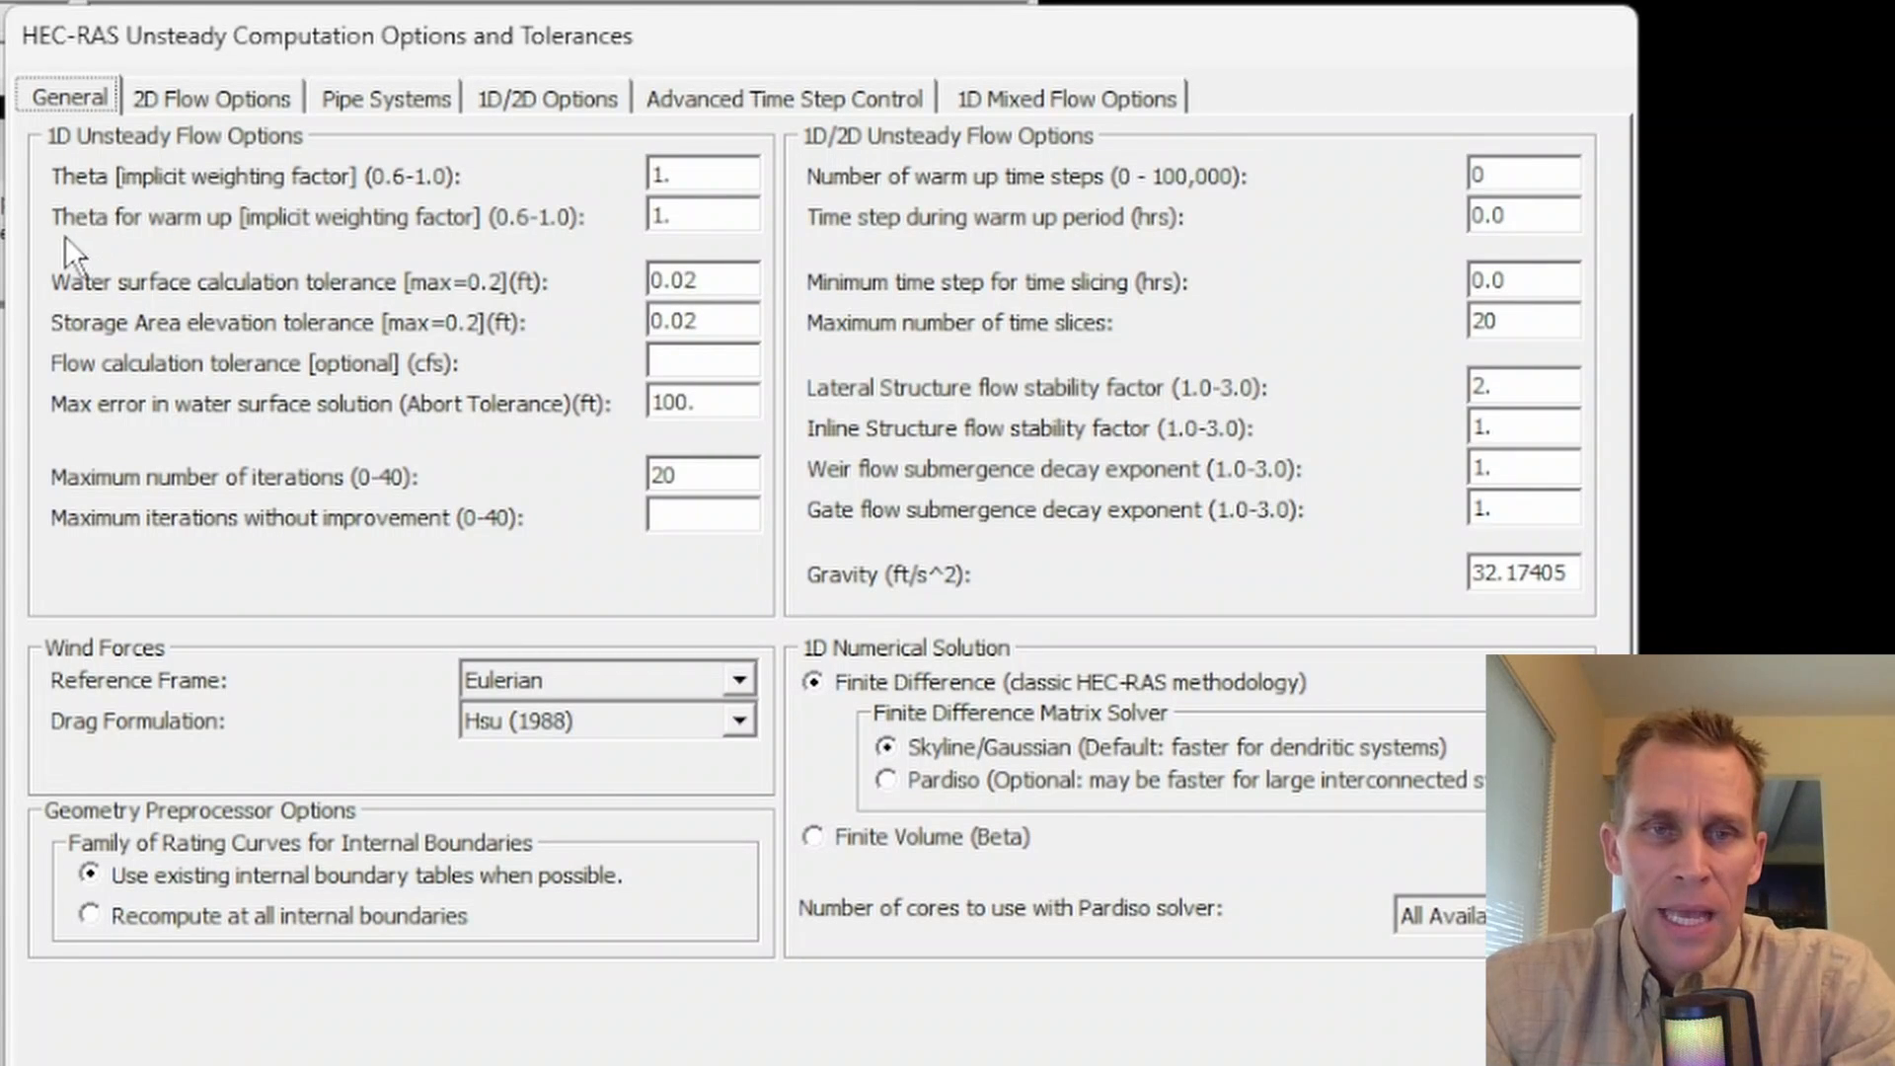
click(702, 174)
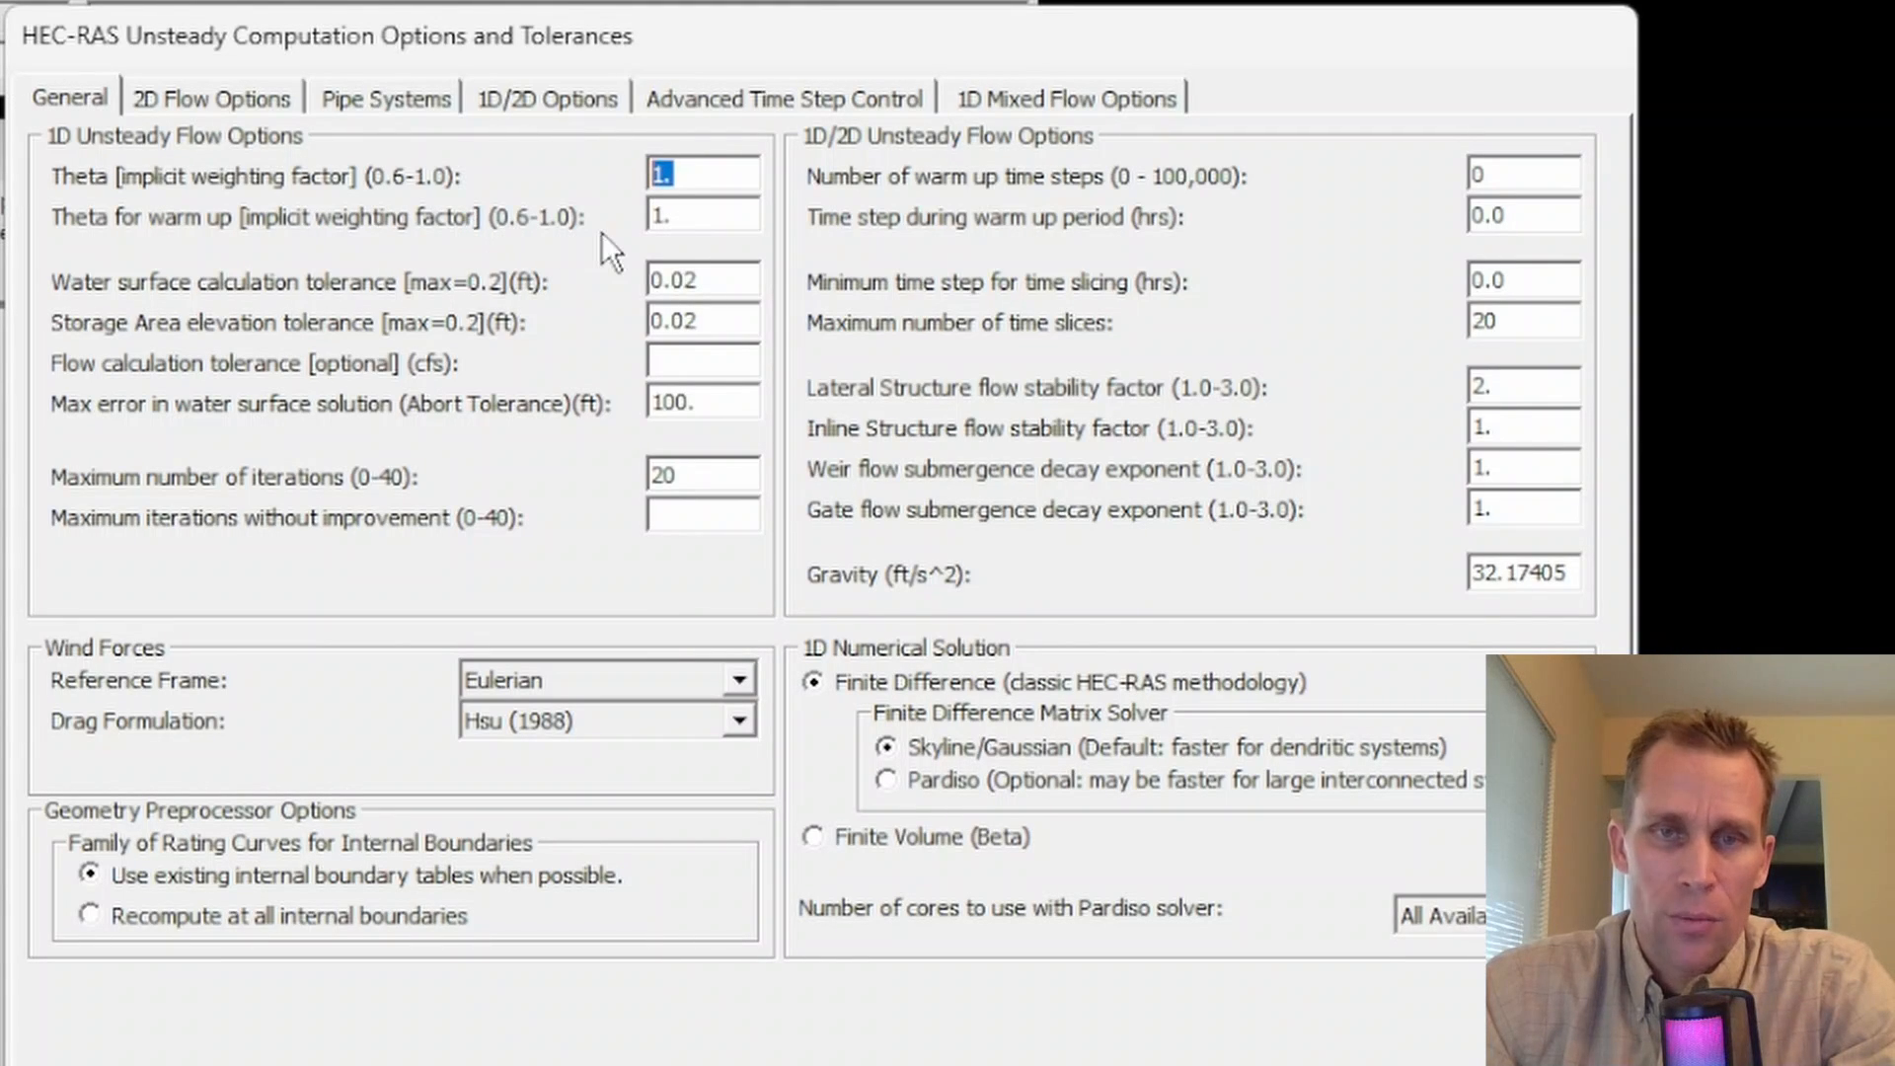
click(677, 172)
double_click(677, 172)
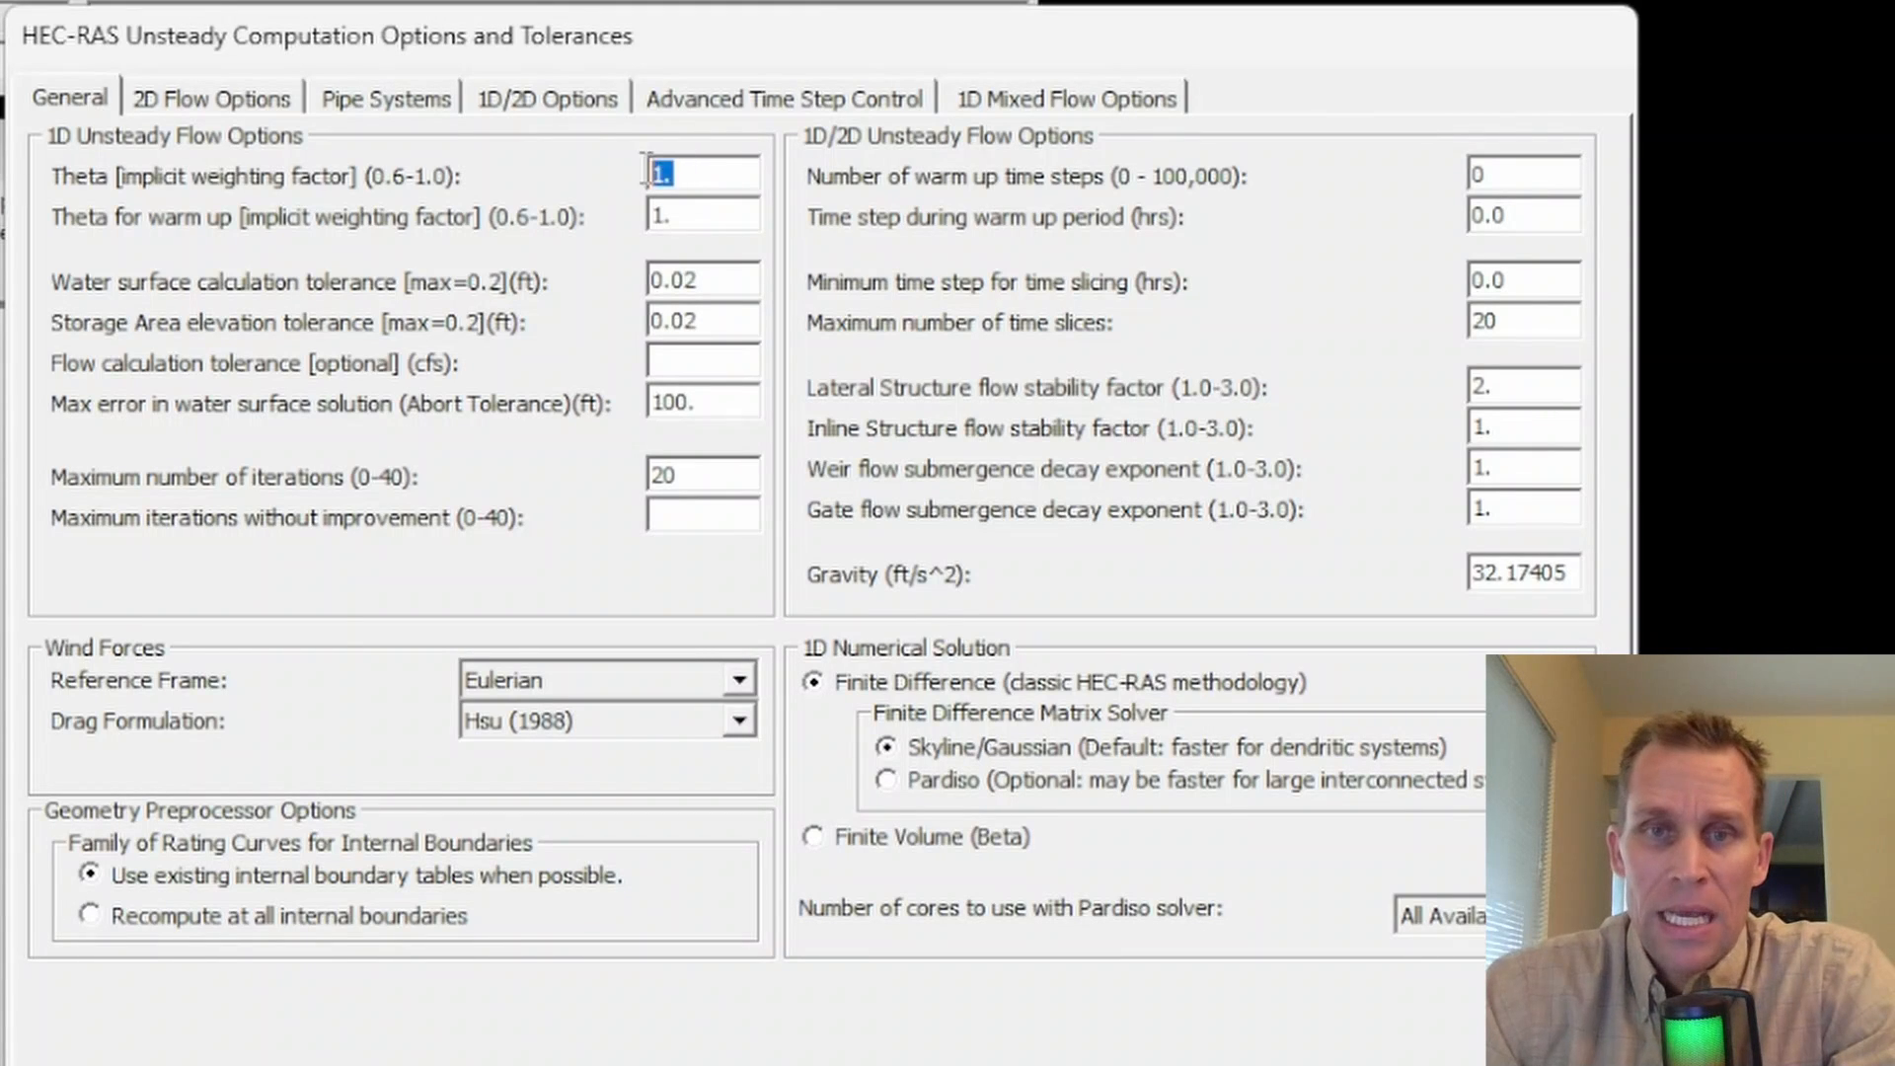
click(695, 212)
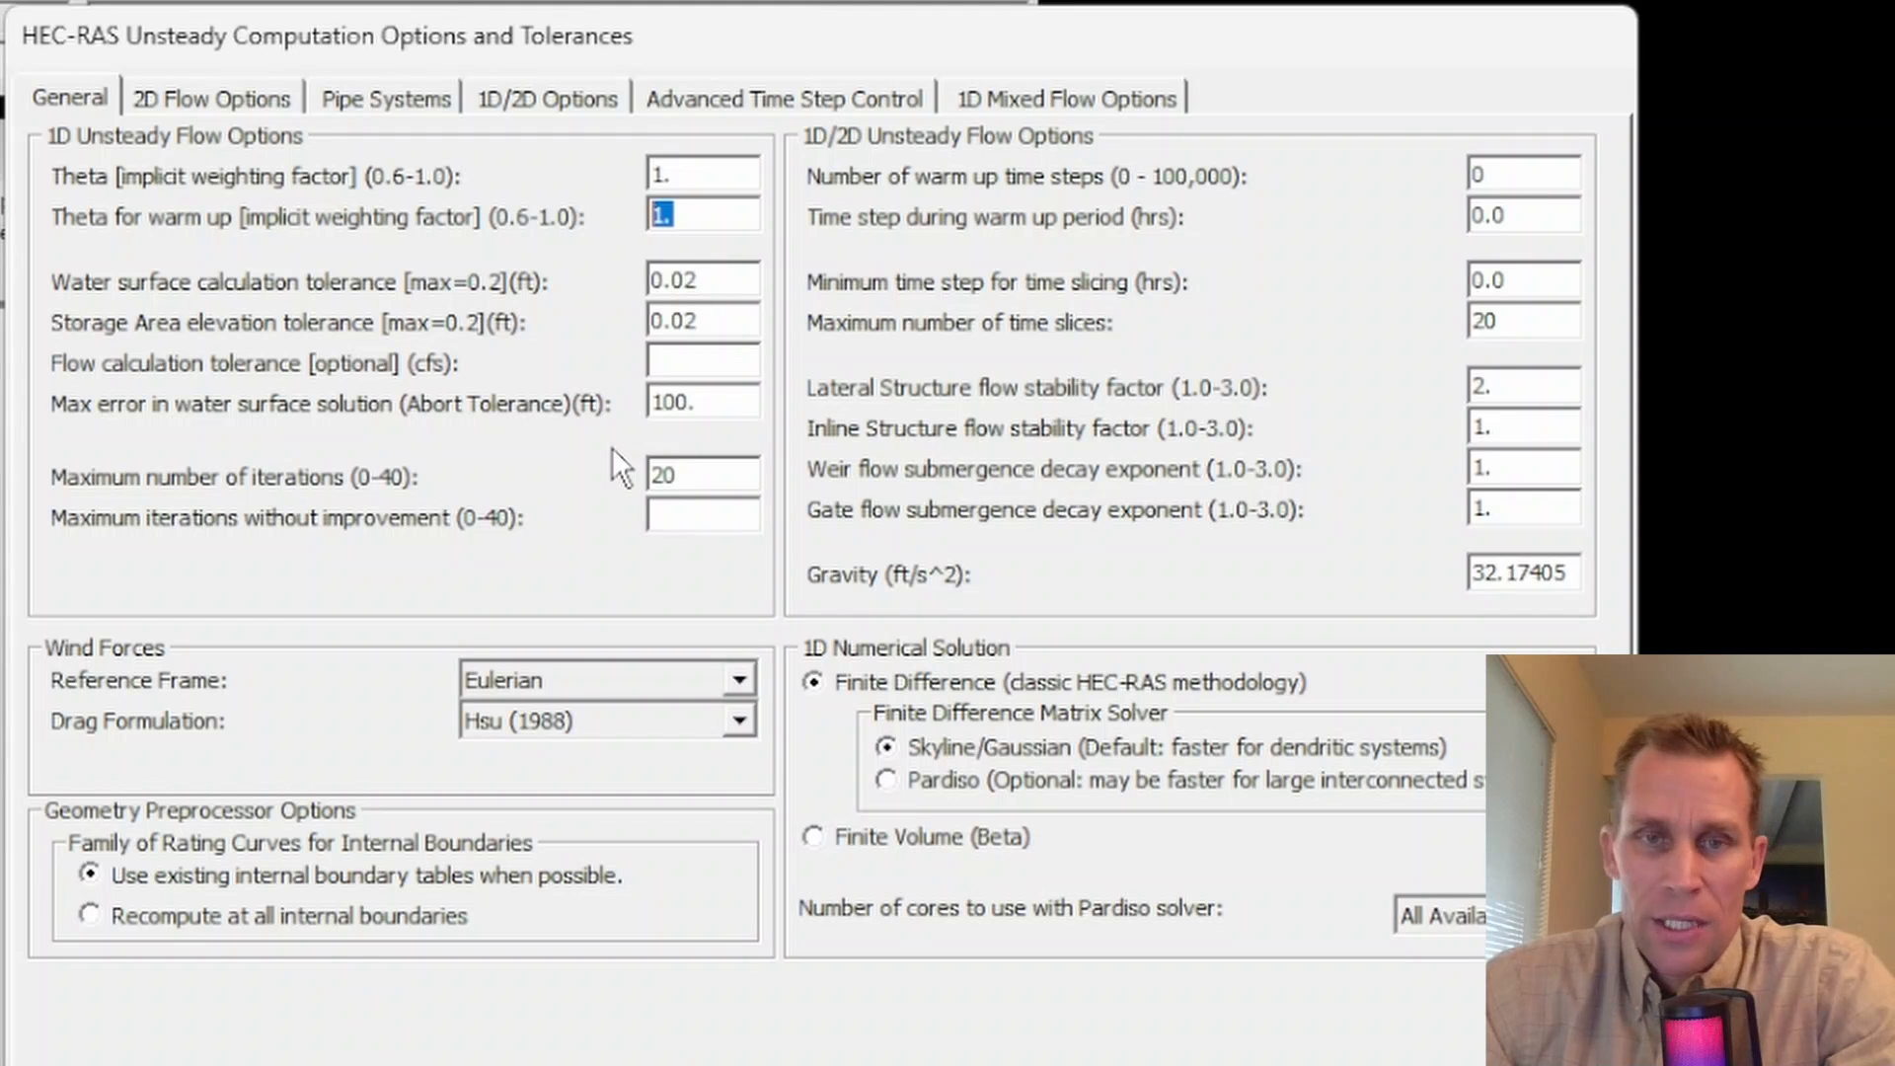
Step: Examine the 1D water surface, storage area and abort tolerances and the maximum number of iterations
drag(703, 281, 643, 280)
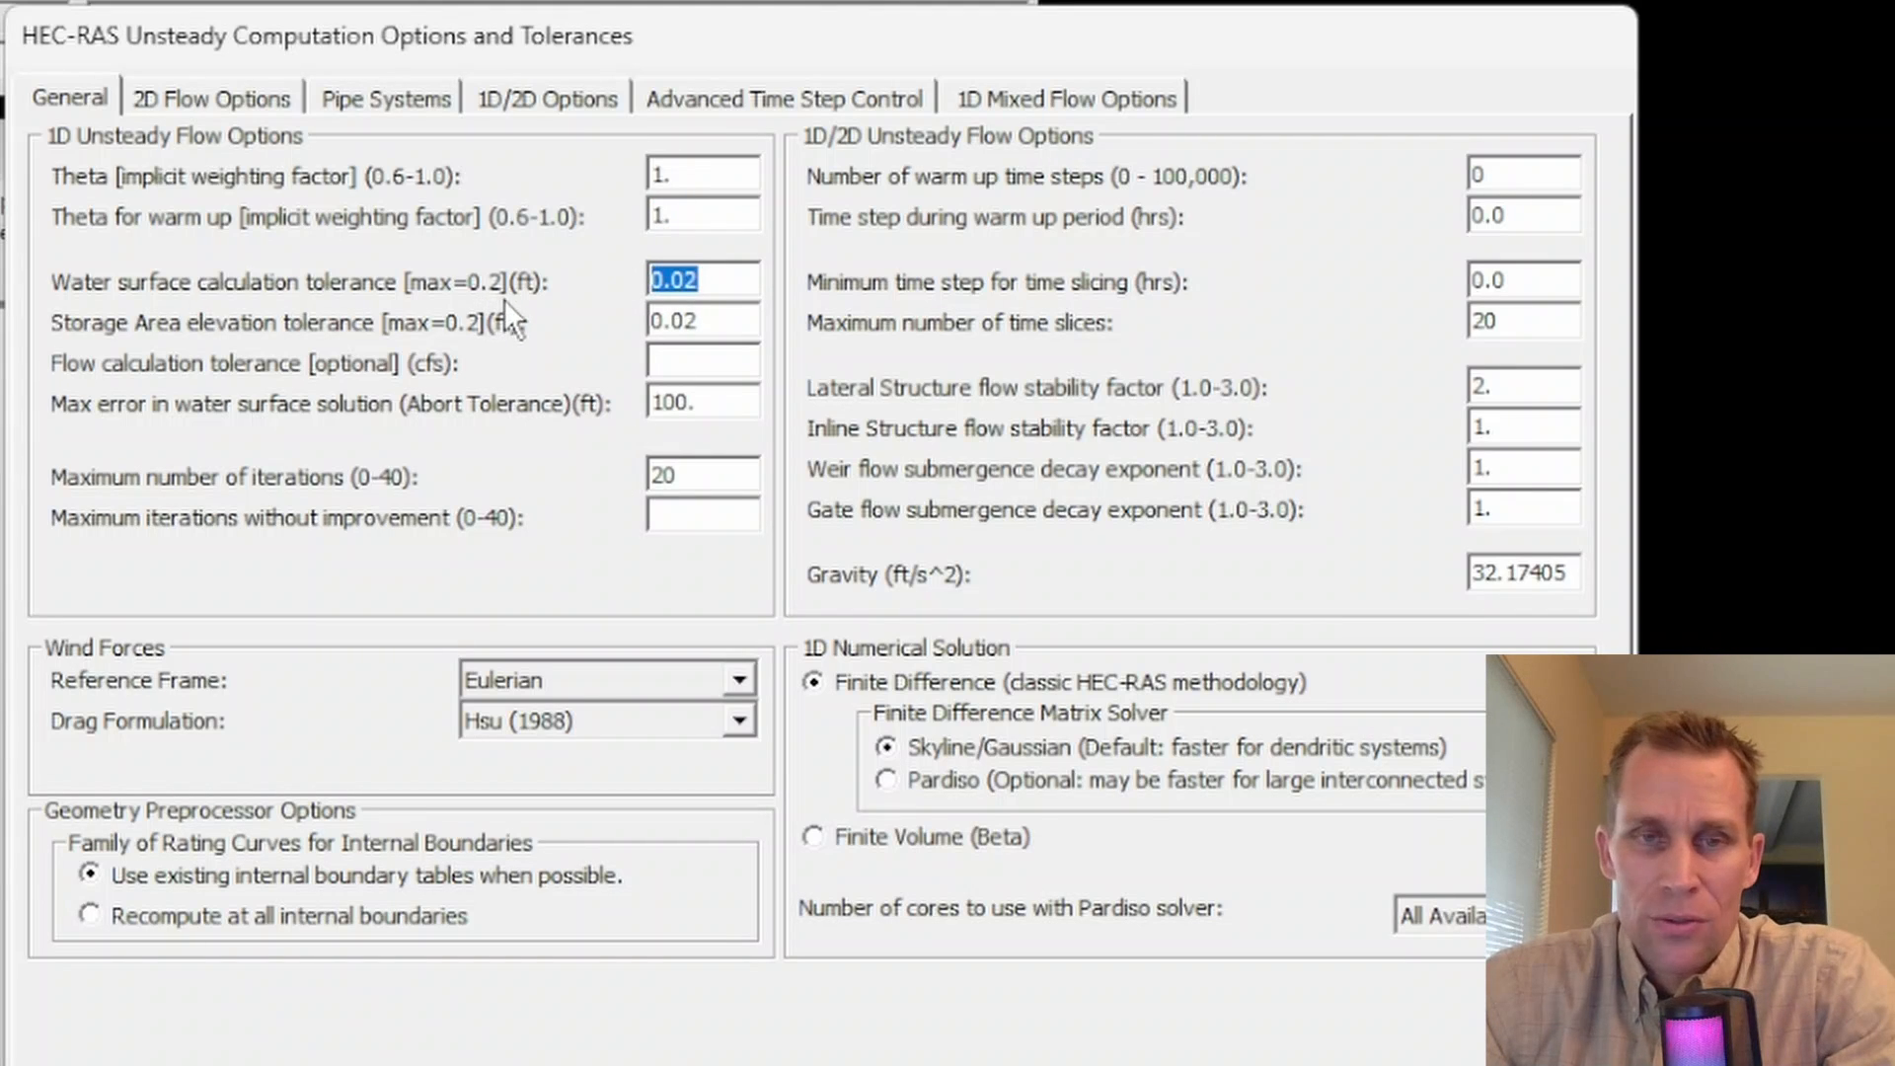
click(711, 280)
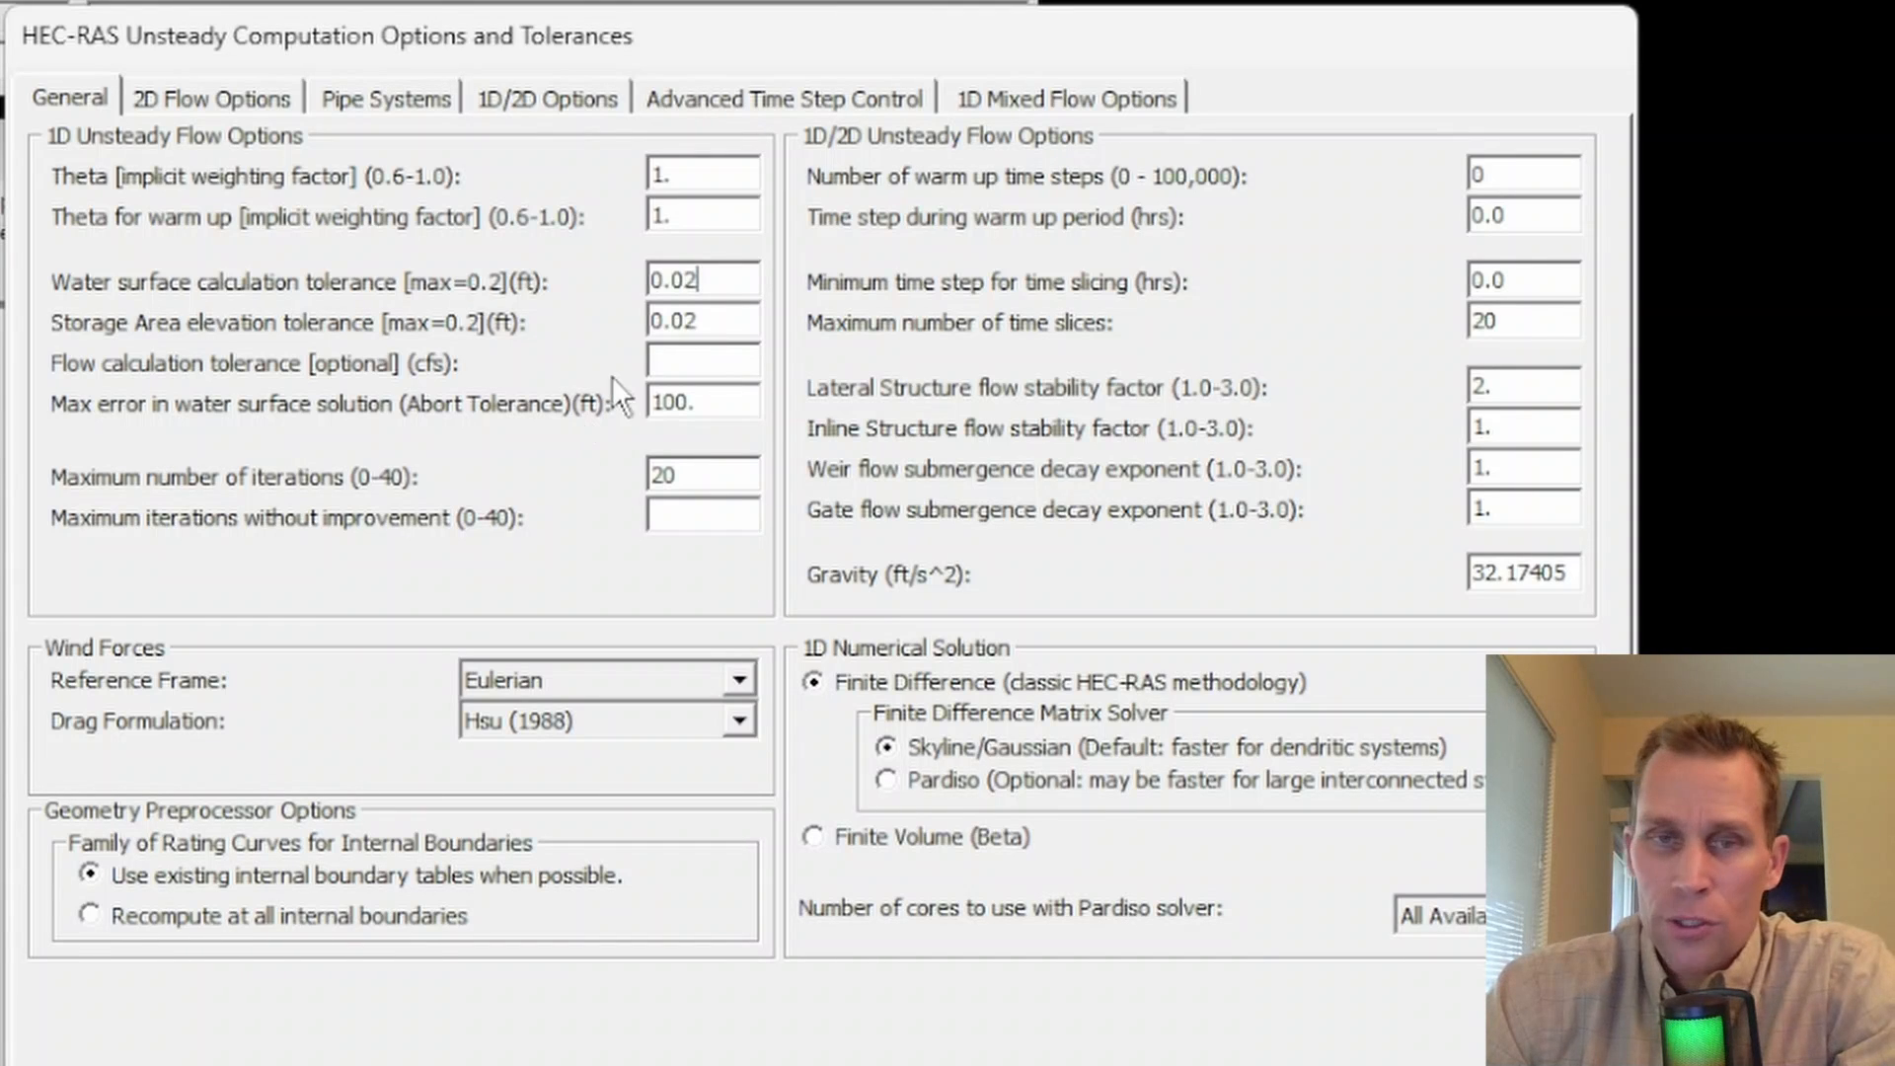
drag(717, 281, 605, 262)
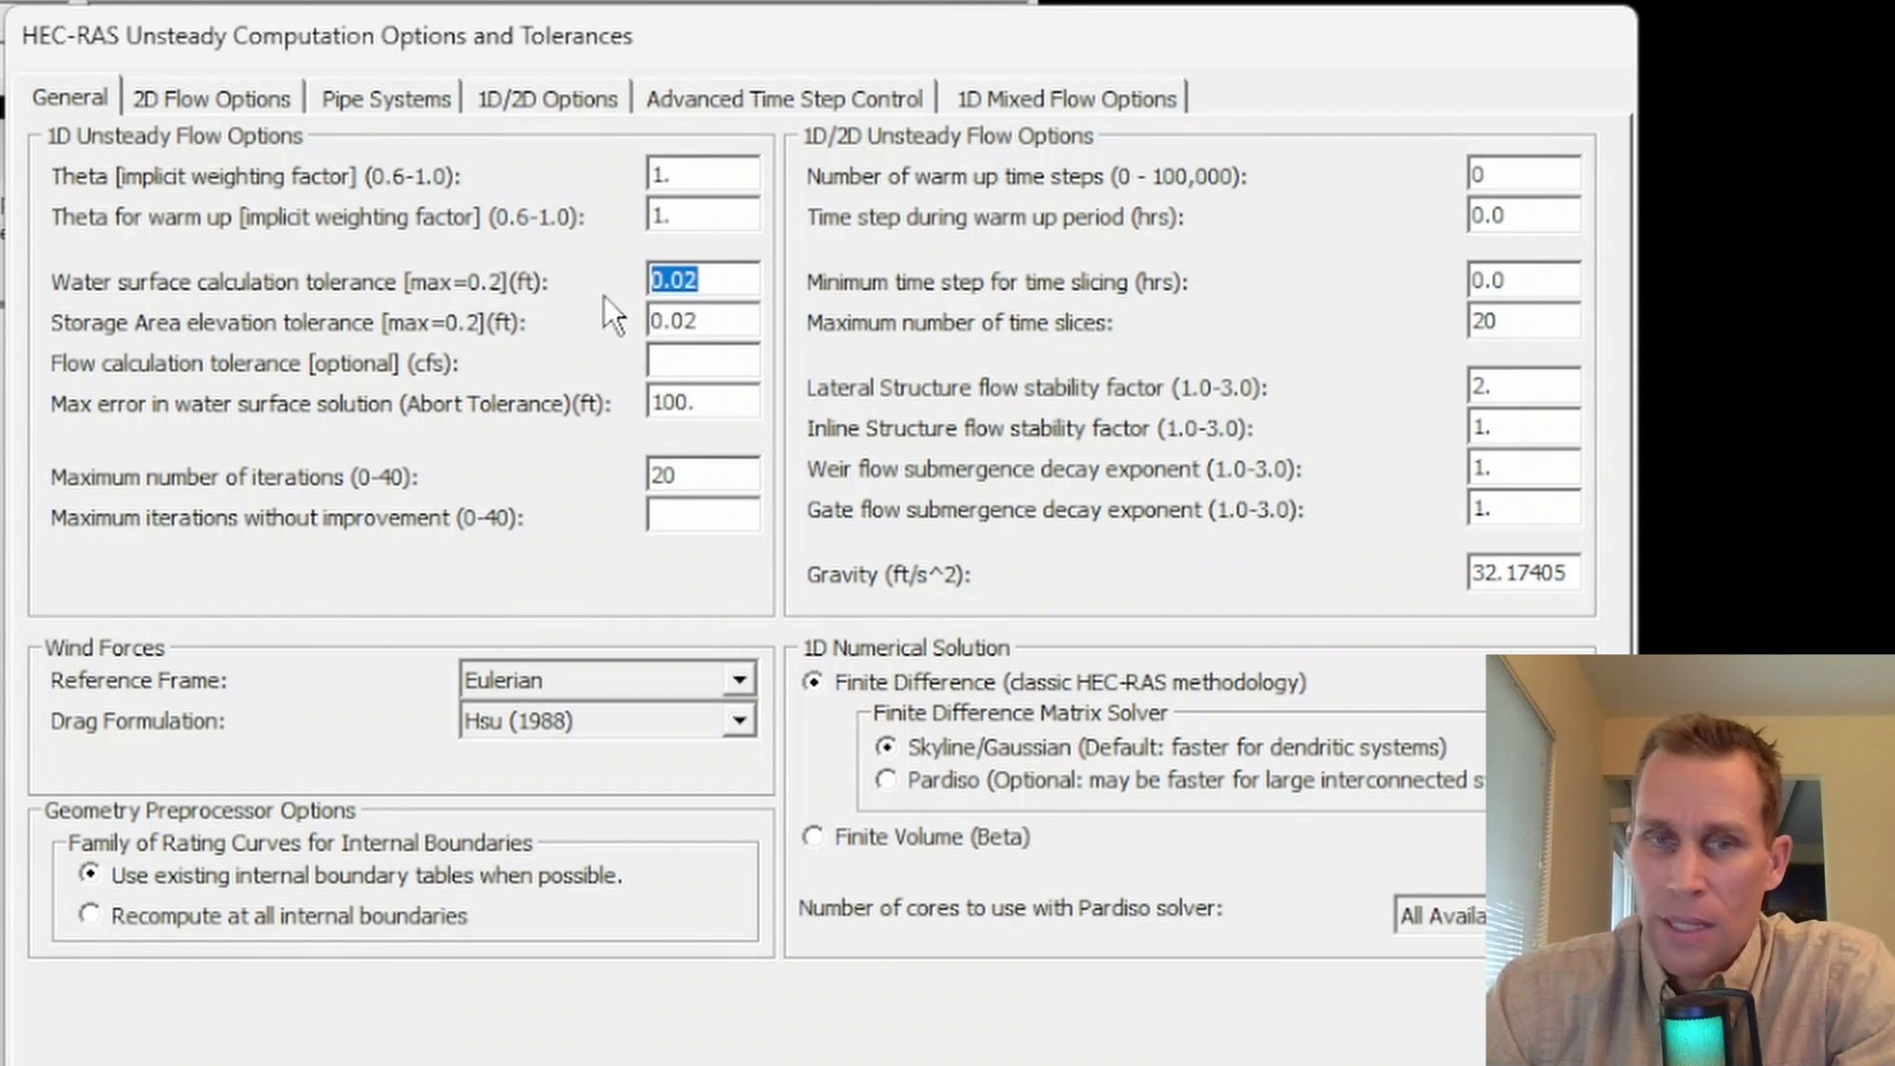
click(743, 284)
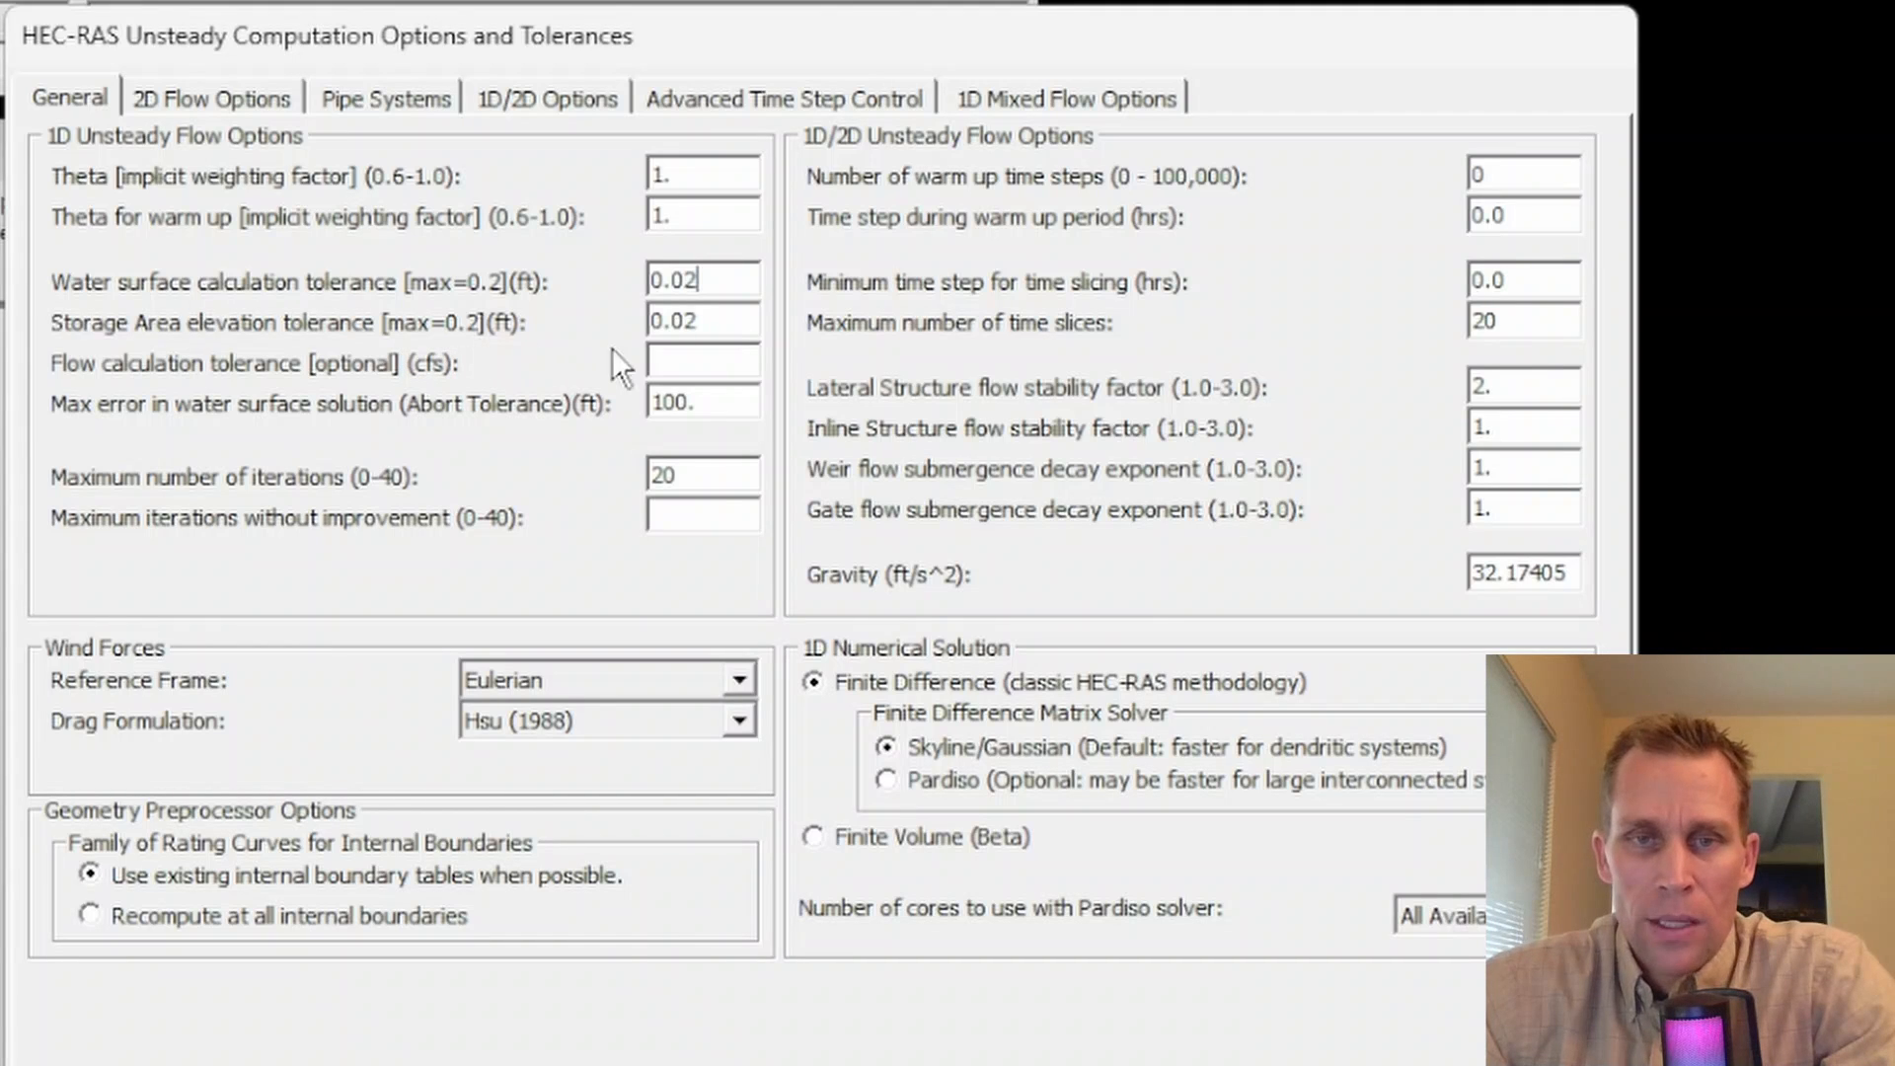
drag(711, 323, 640, 324)
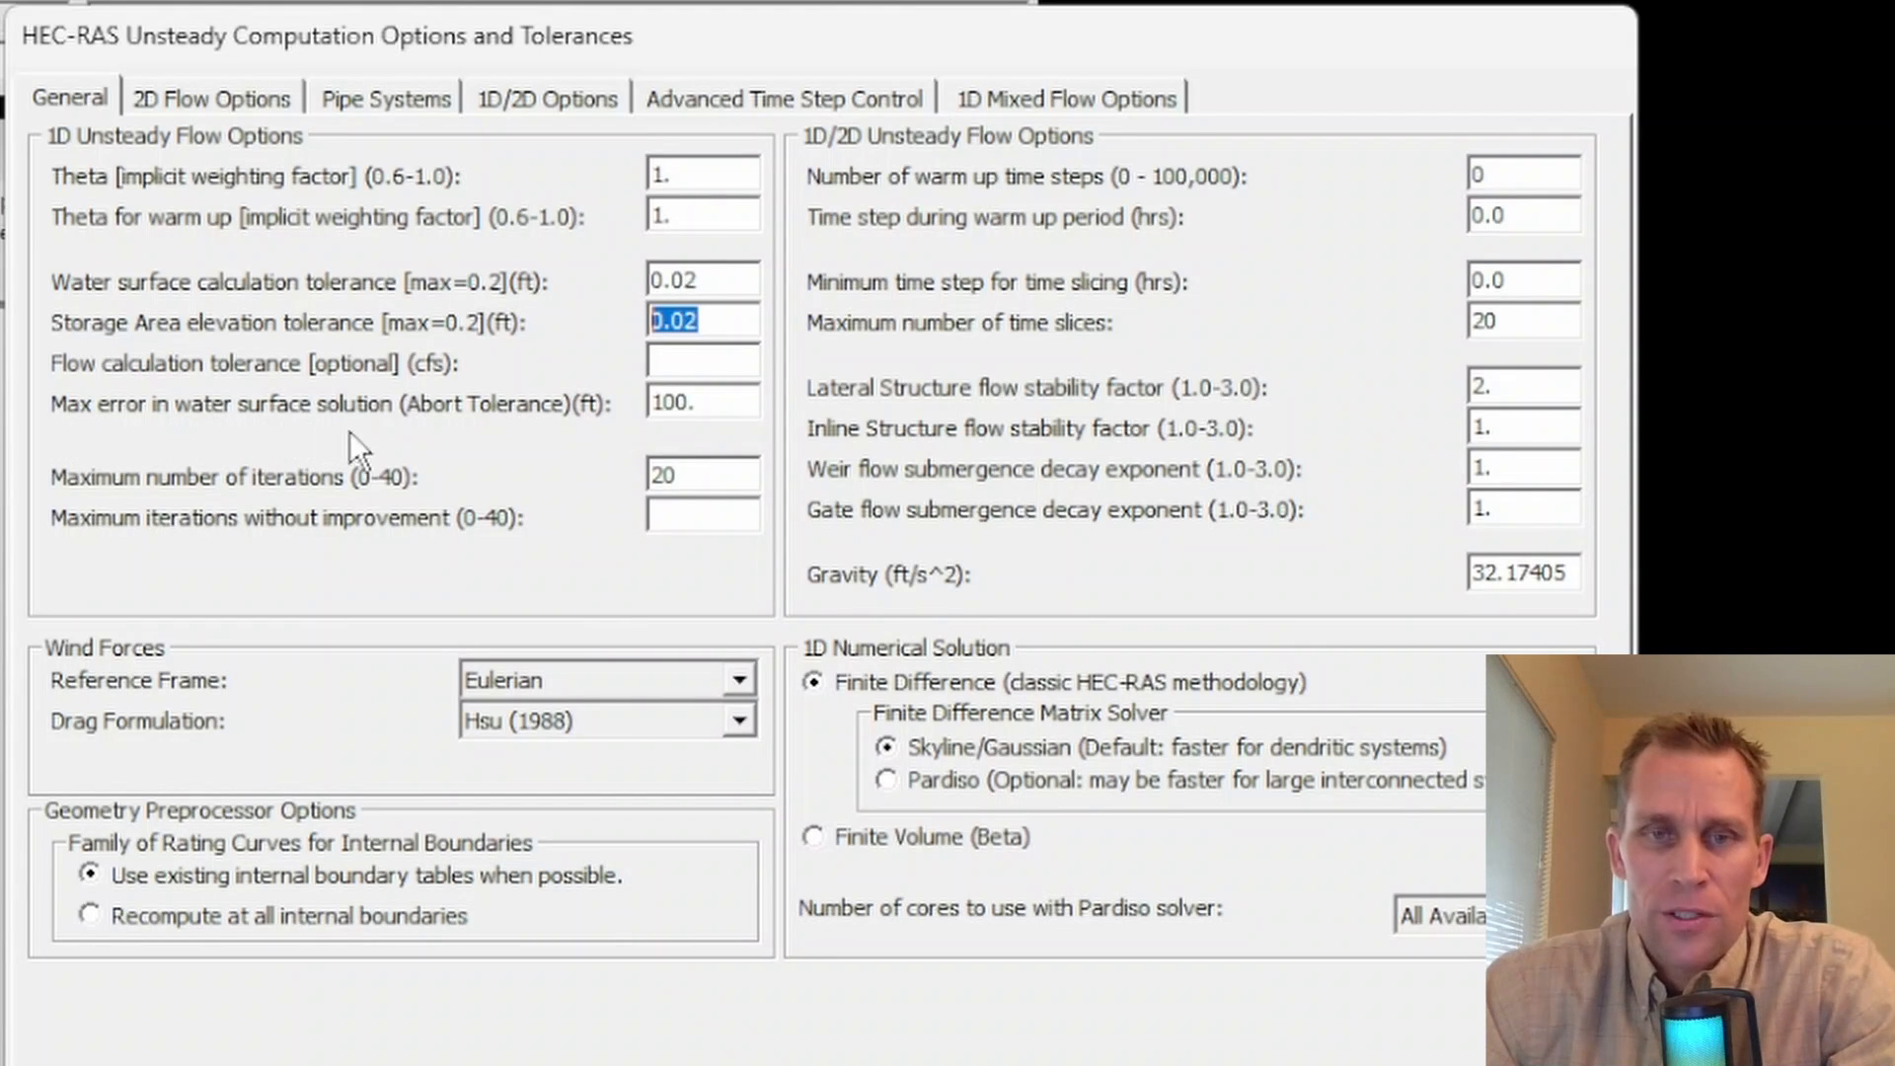
double_click(726, 403)
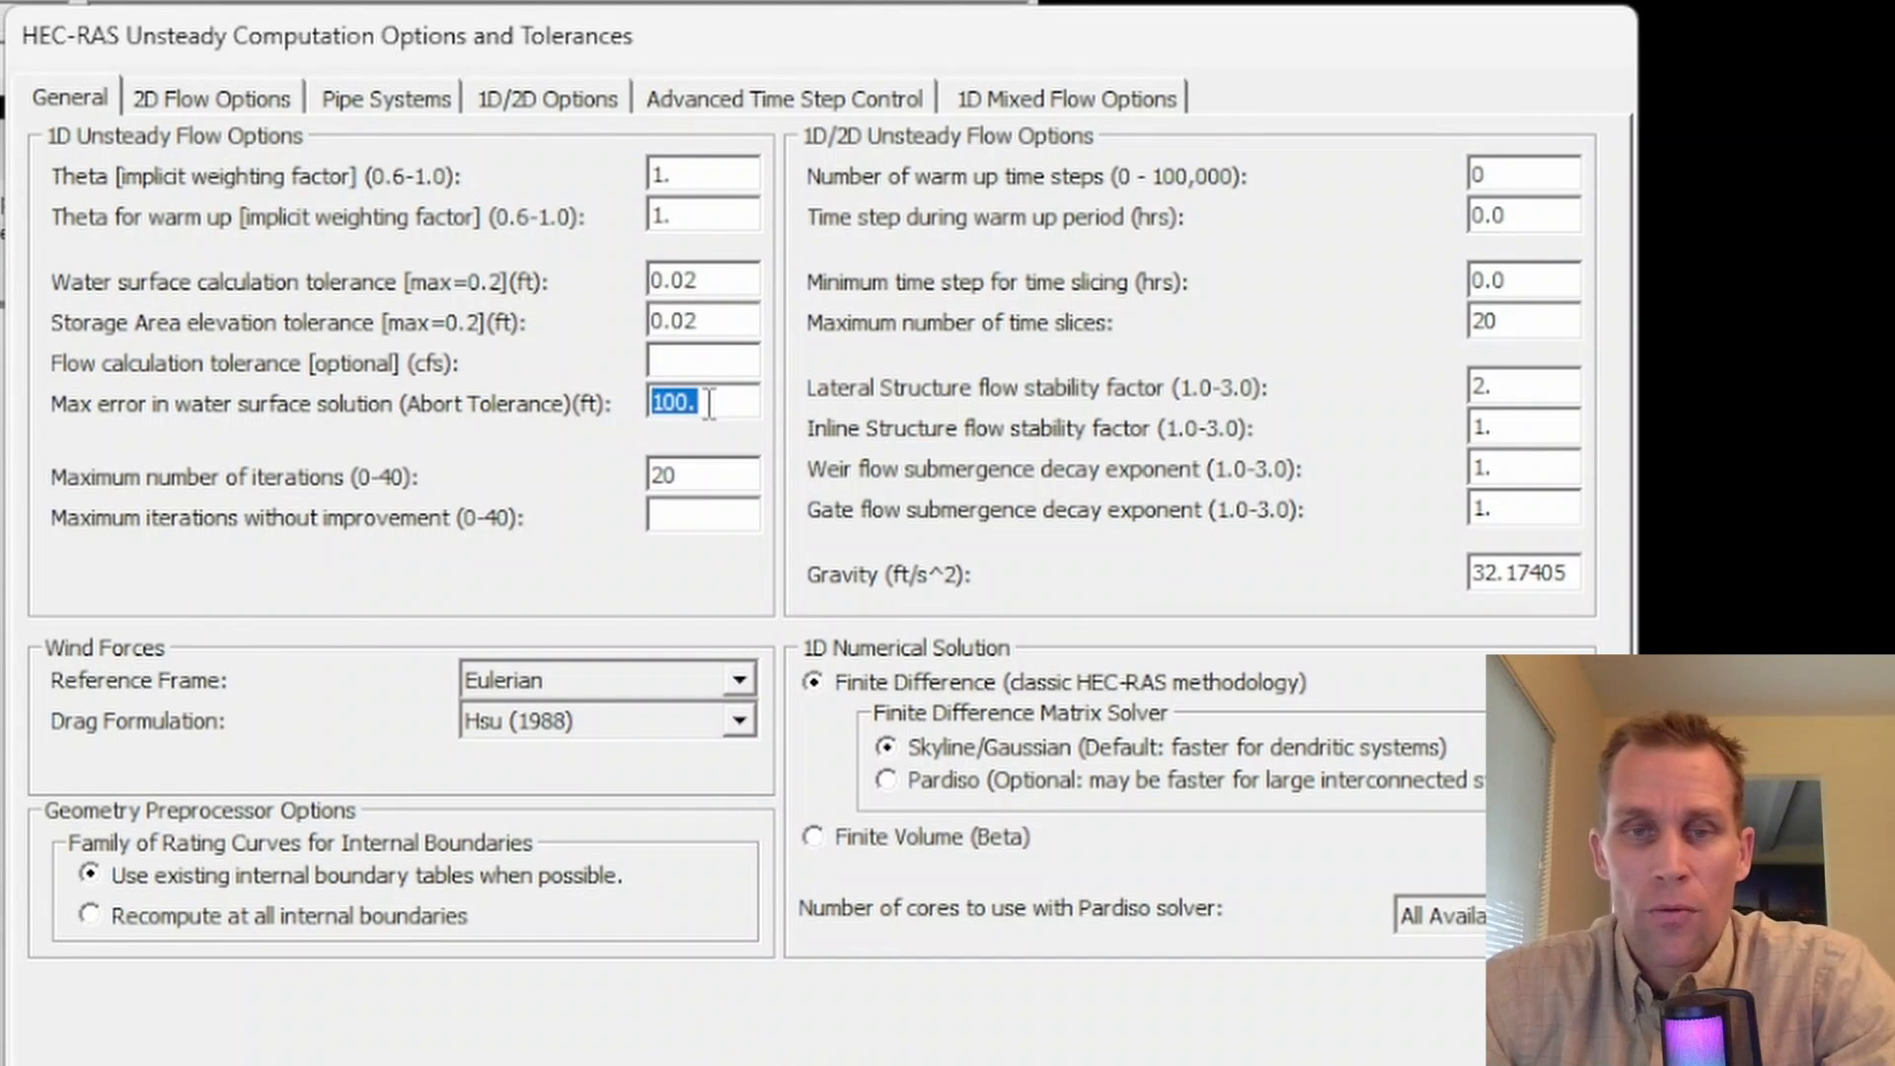
drag(720, 404, 648, 404)
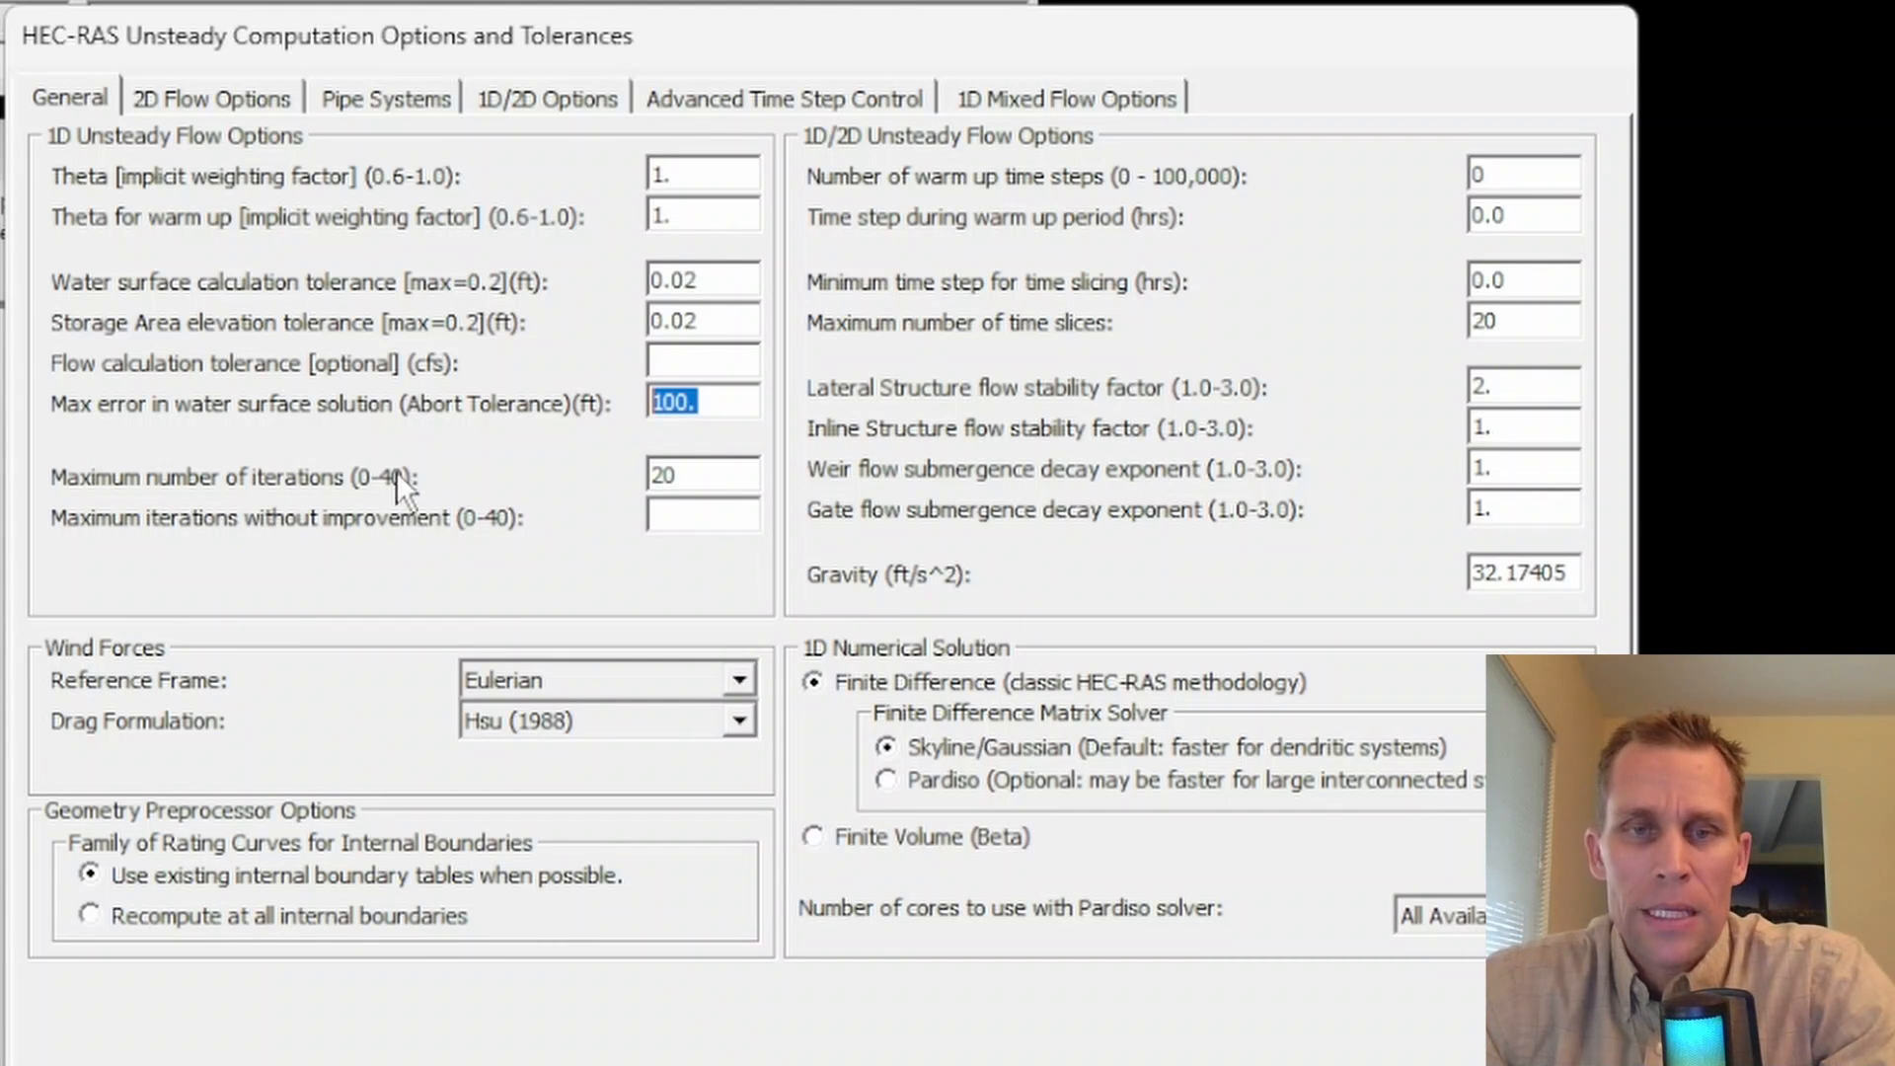
key(Tab)
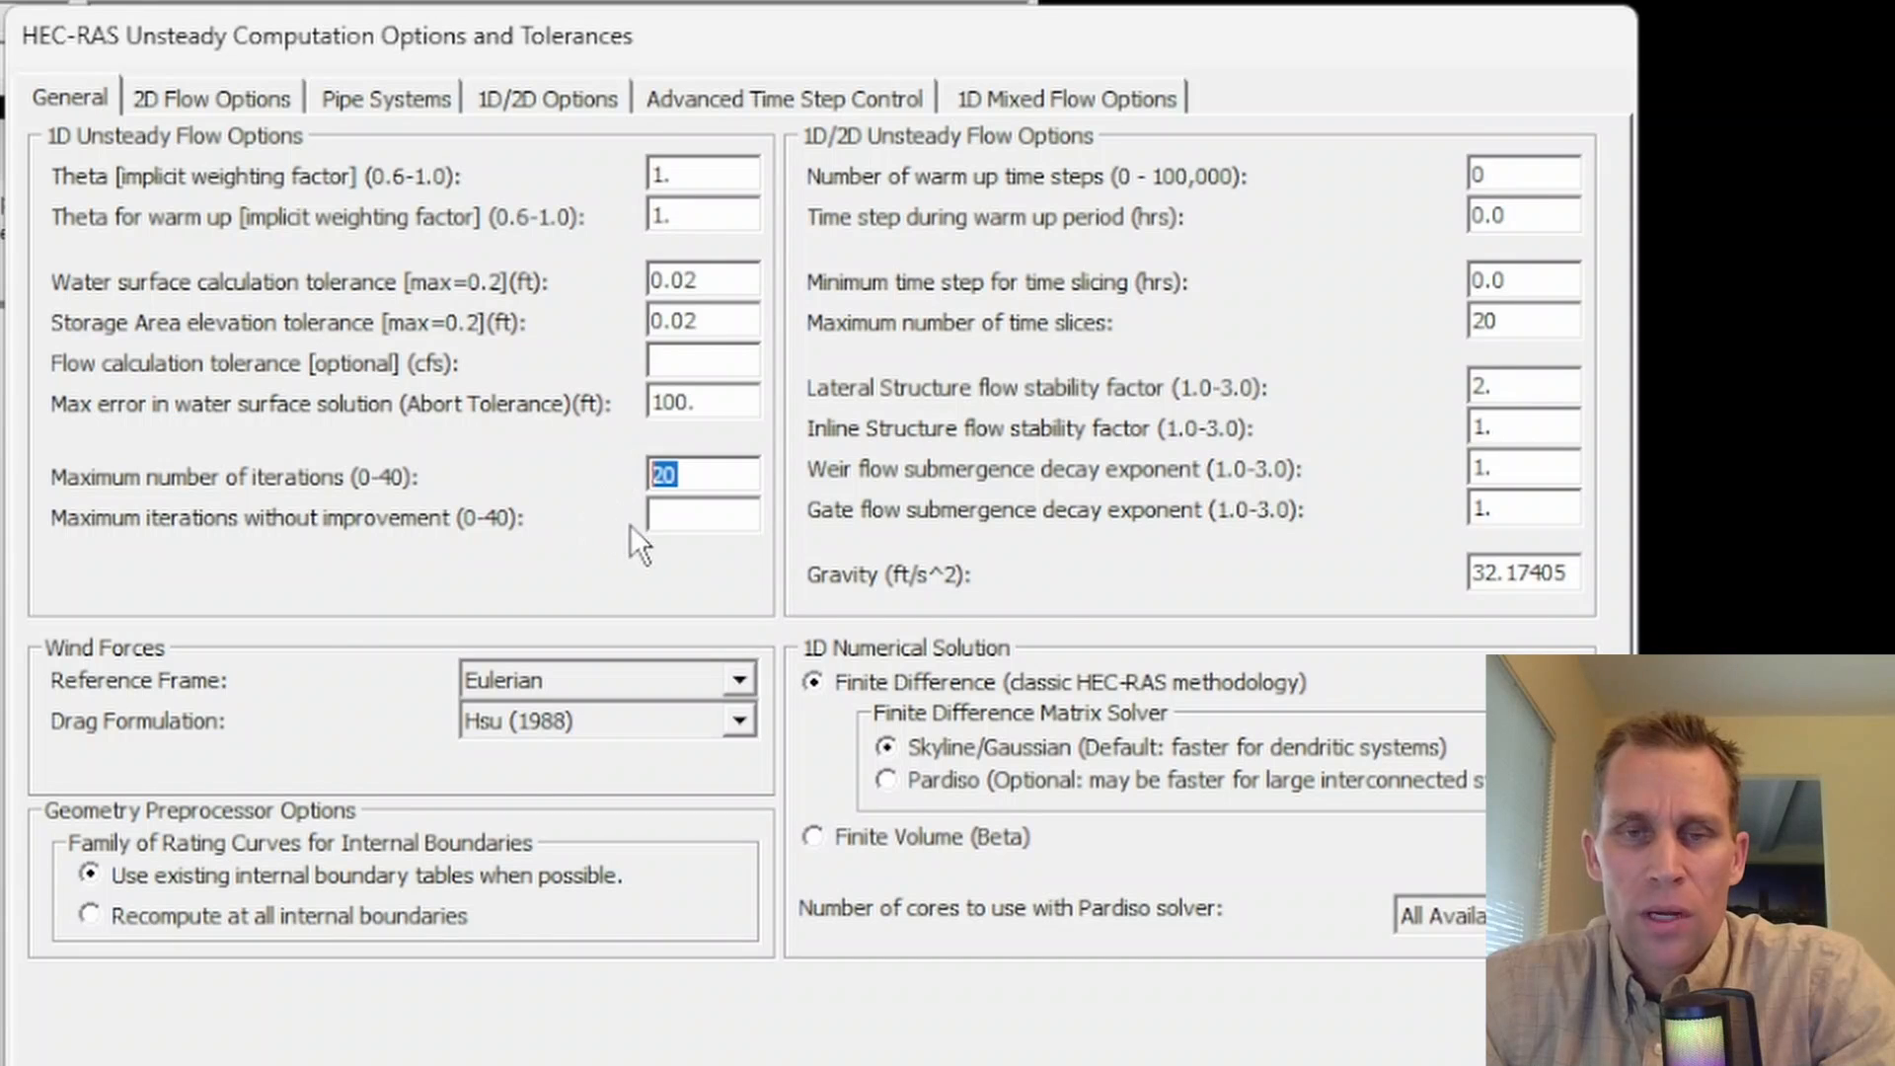
click(703, 478)
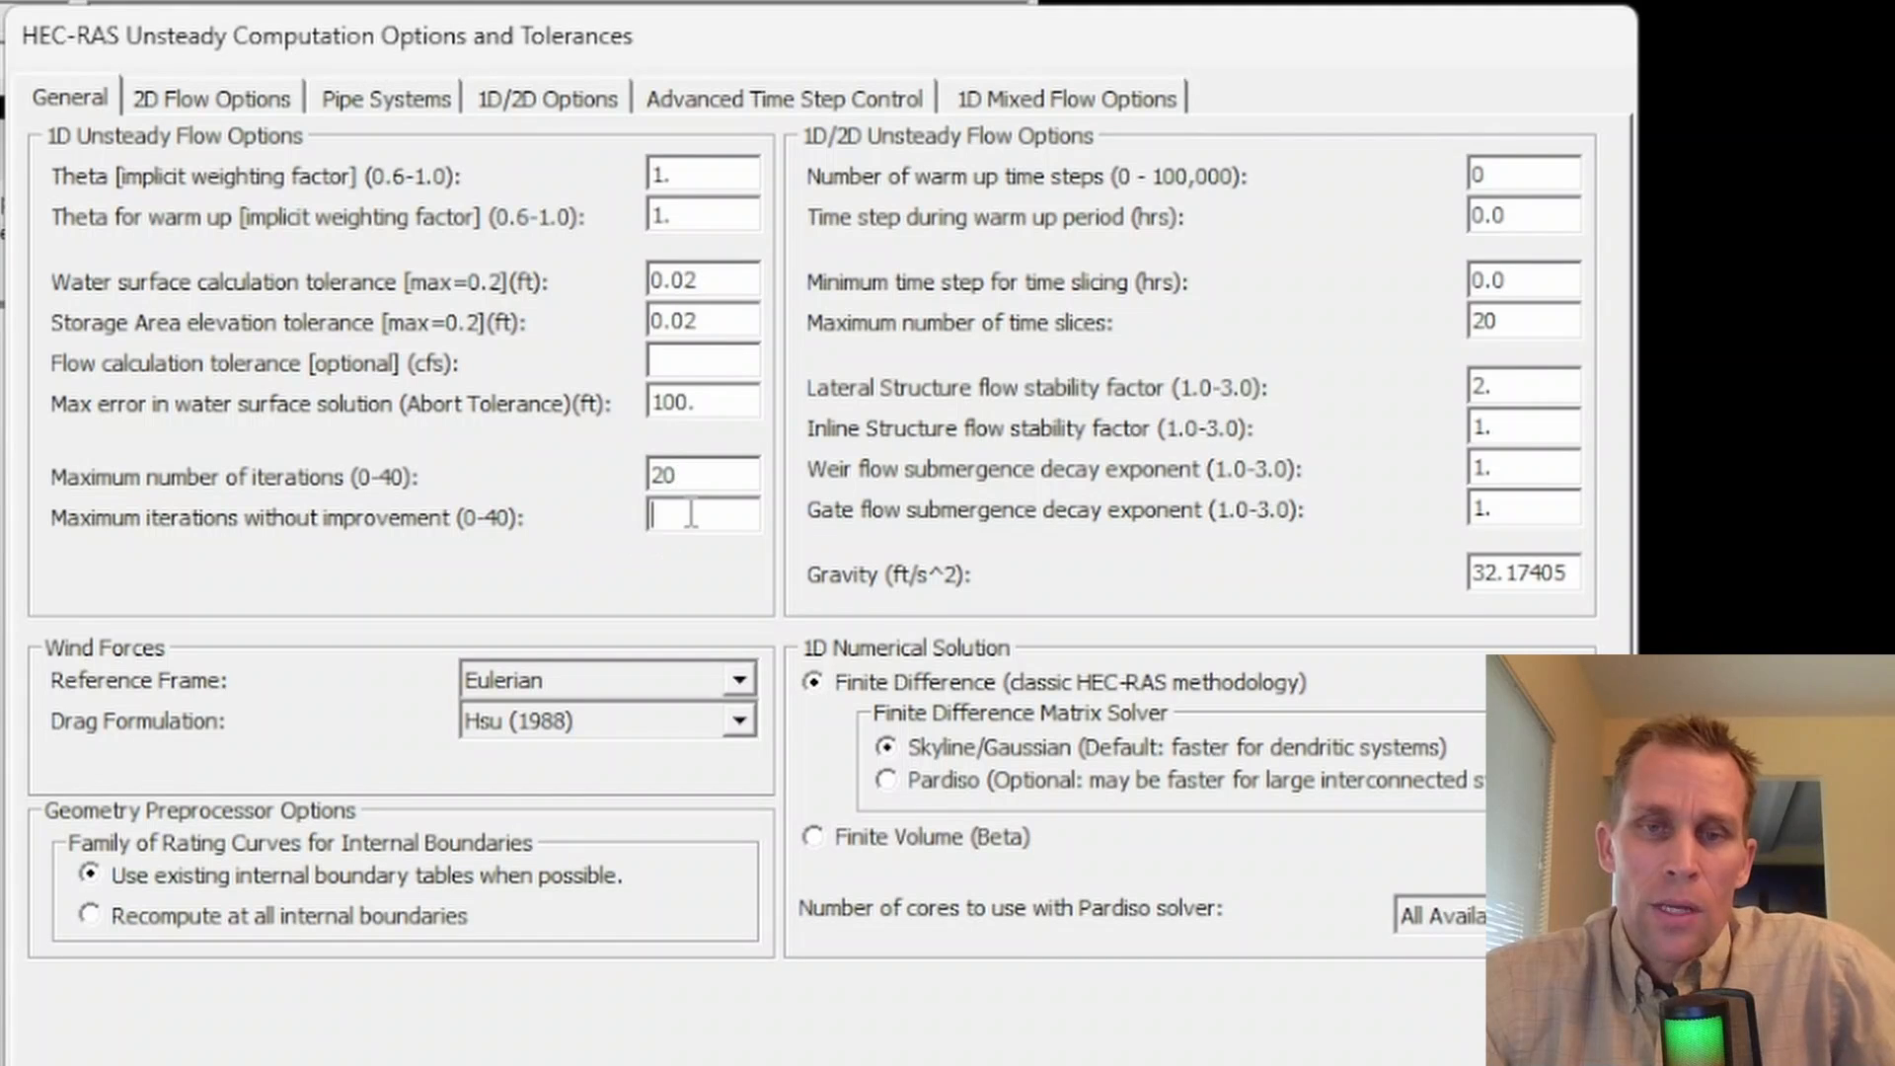
Step: Try a limit of 5 for the 1D maximum iterations without improvement and clear it again
key(Tab)
text(5)
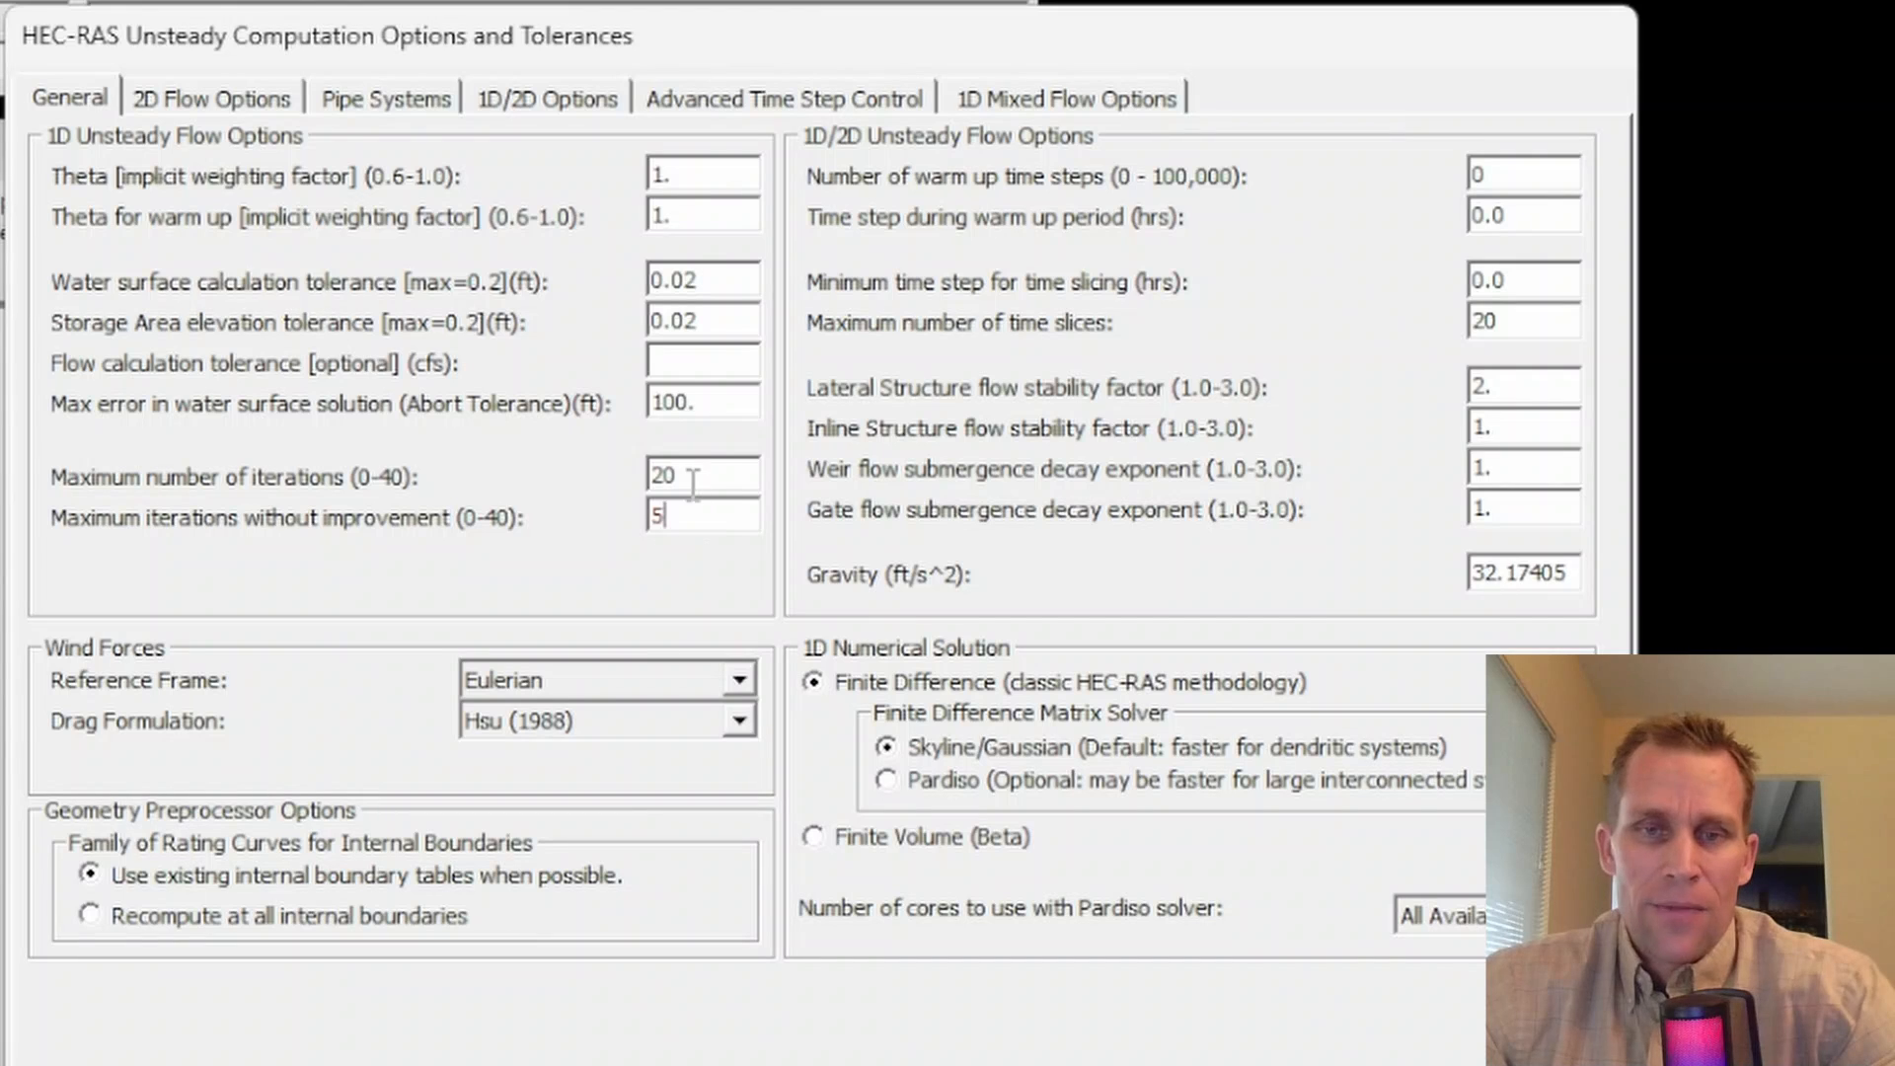
drag(694, 473, 620, 478)
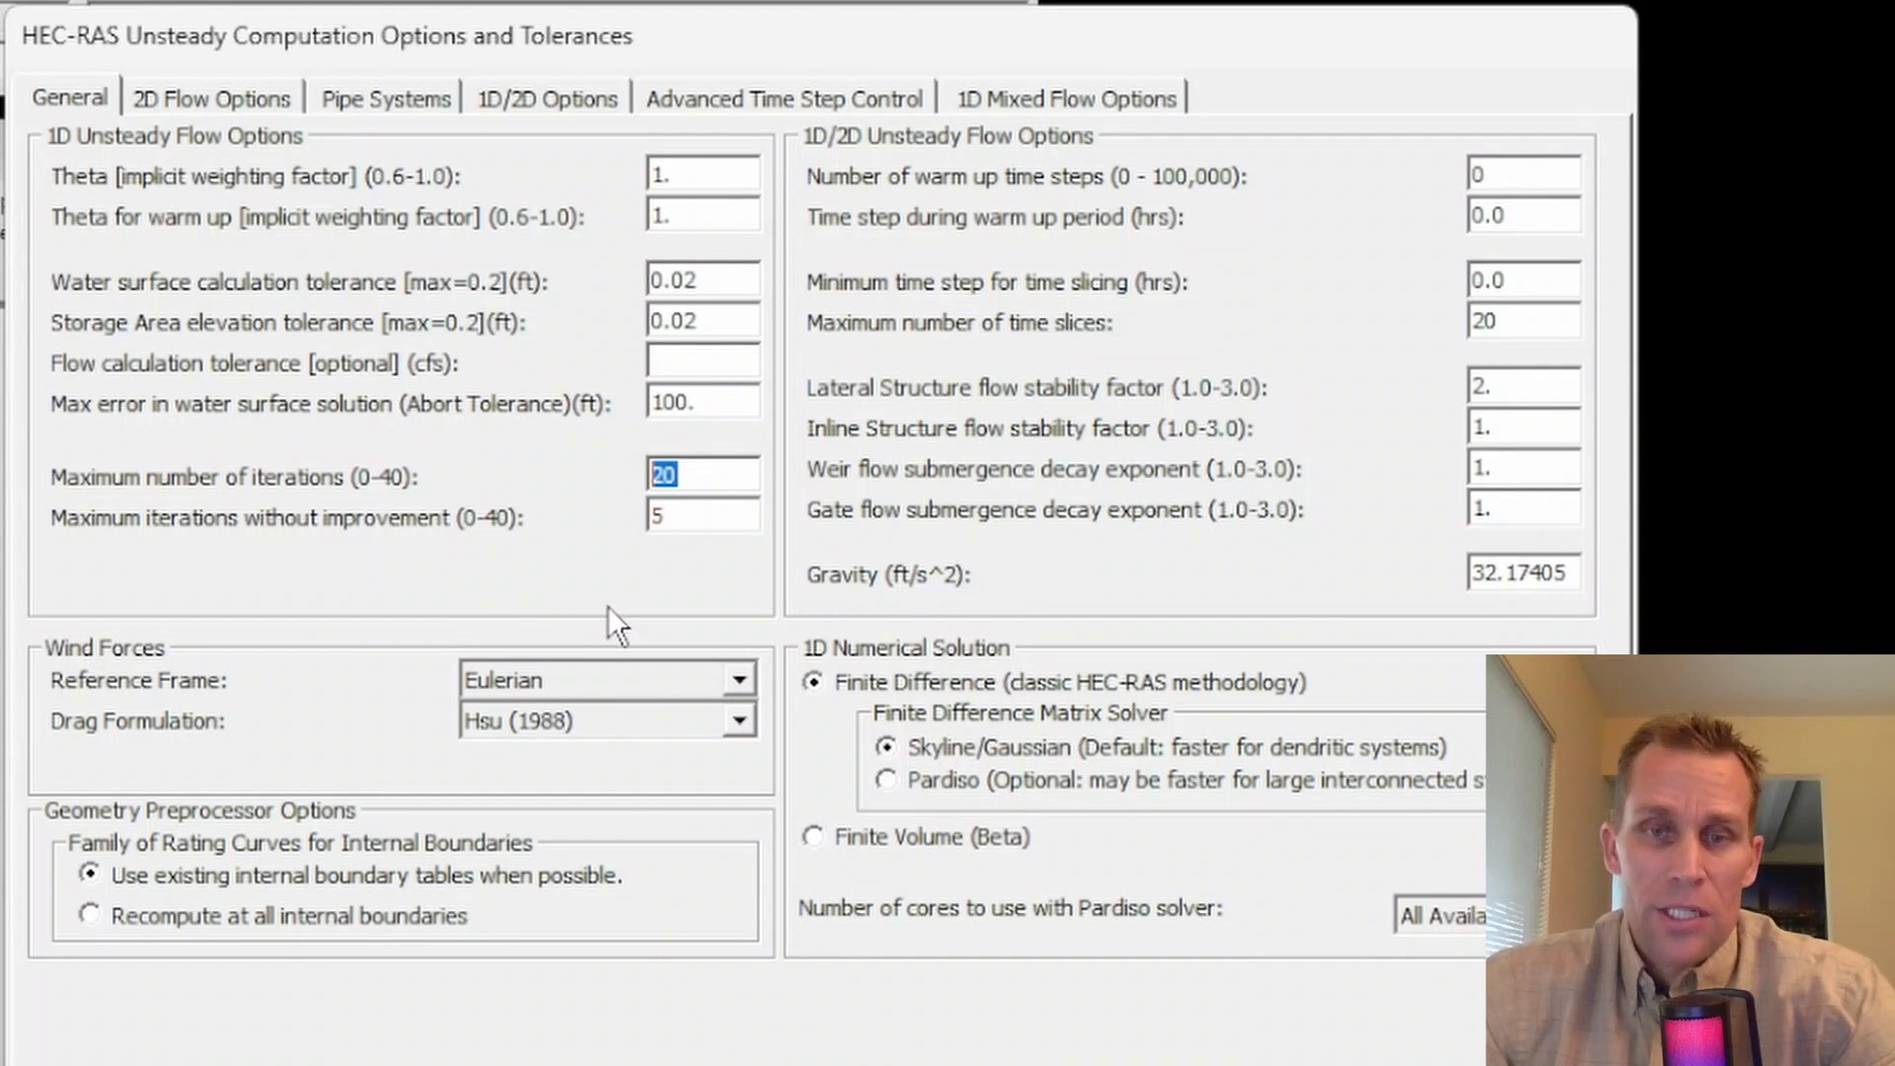
click(687, 517)
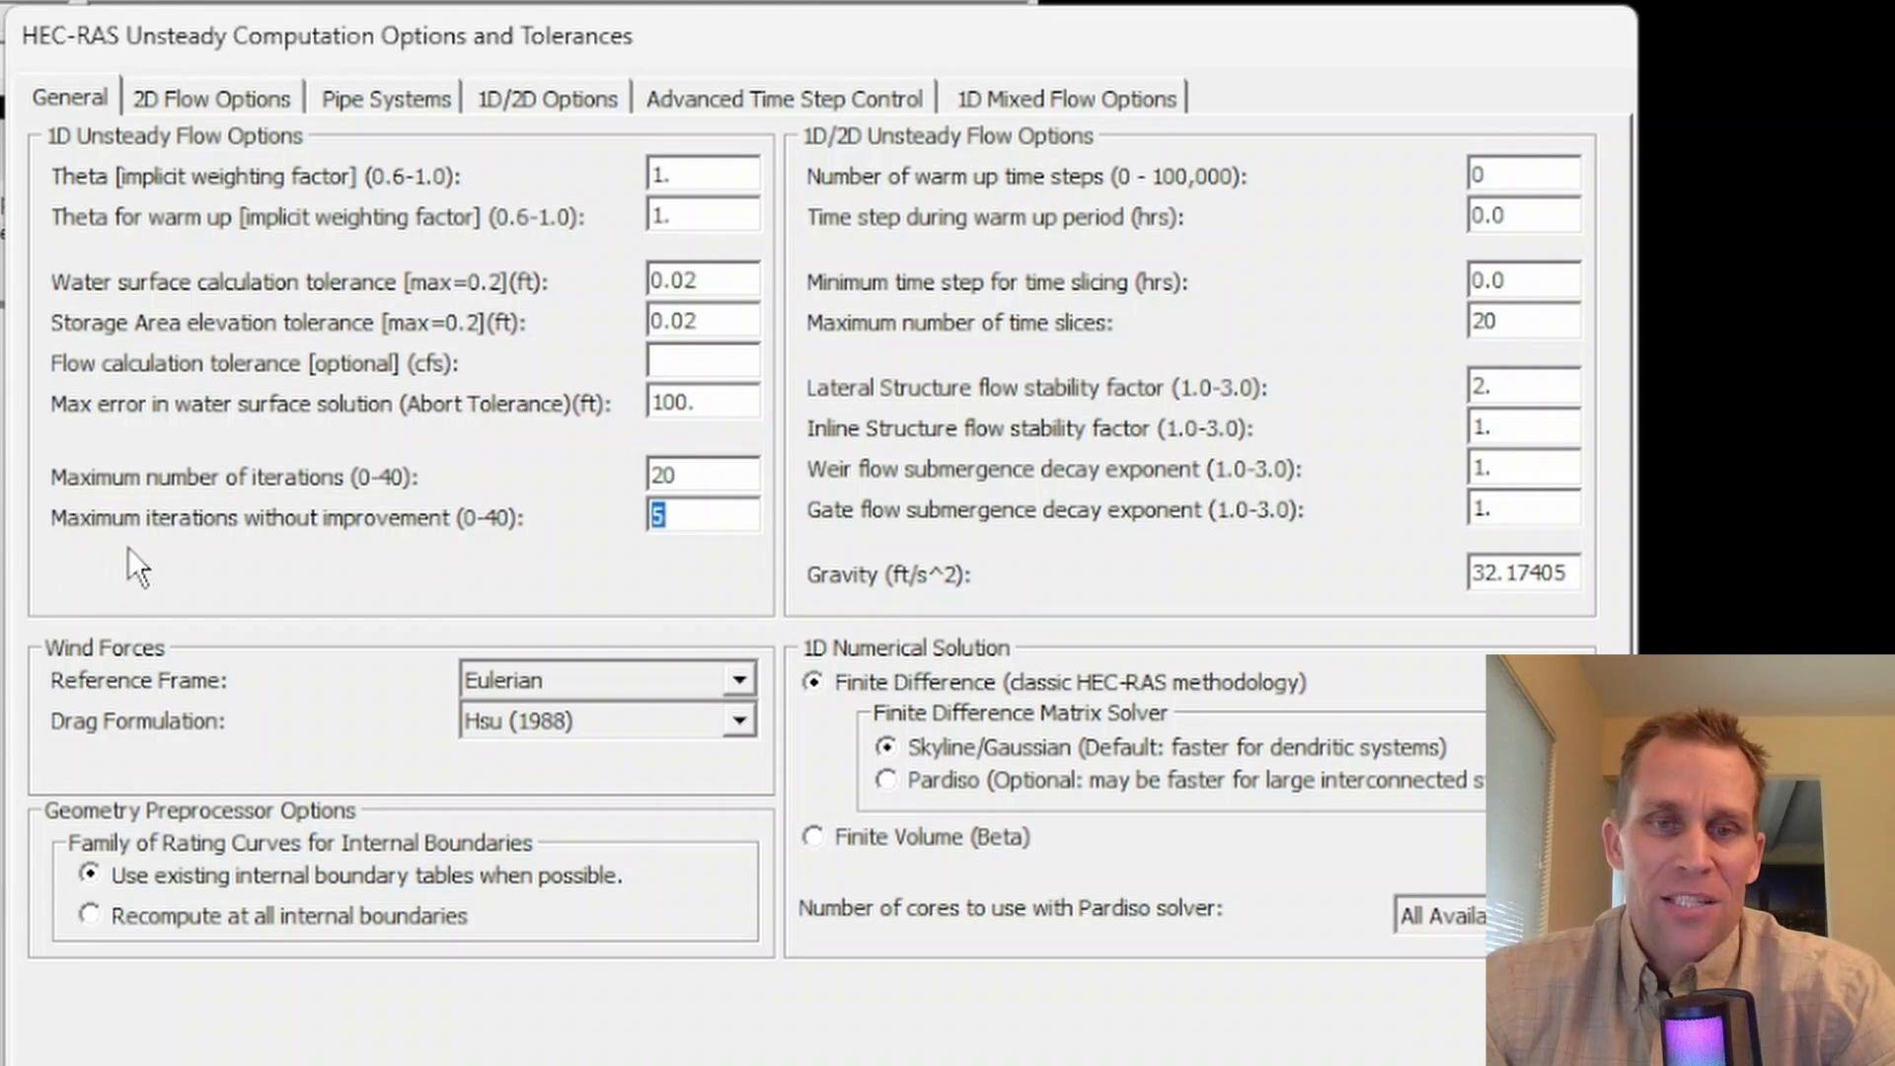
click(694, 518)
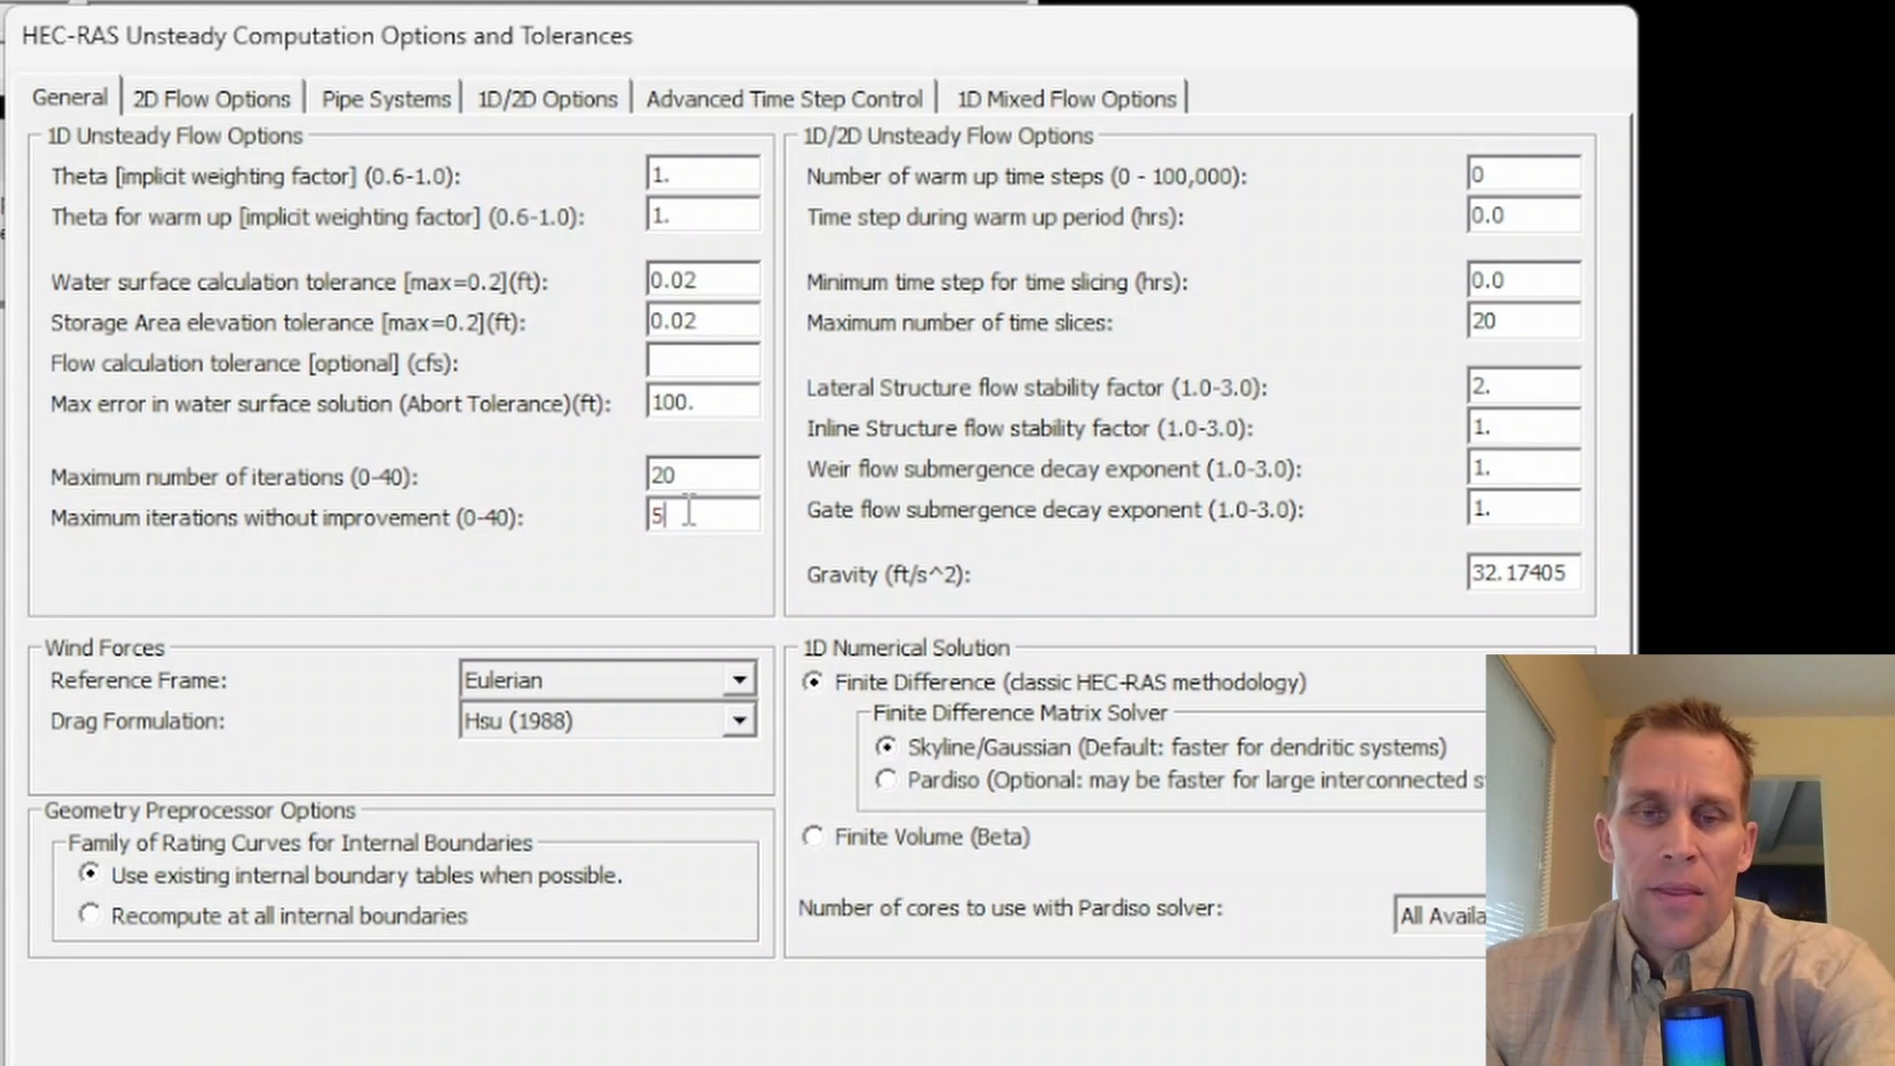
drag(688, 514, 614, 525)
key(BackSpace)
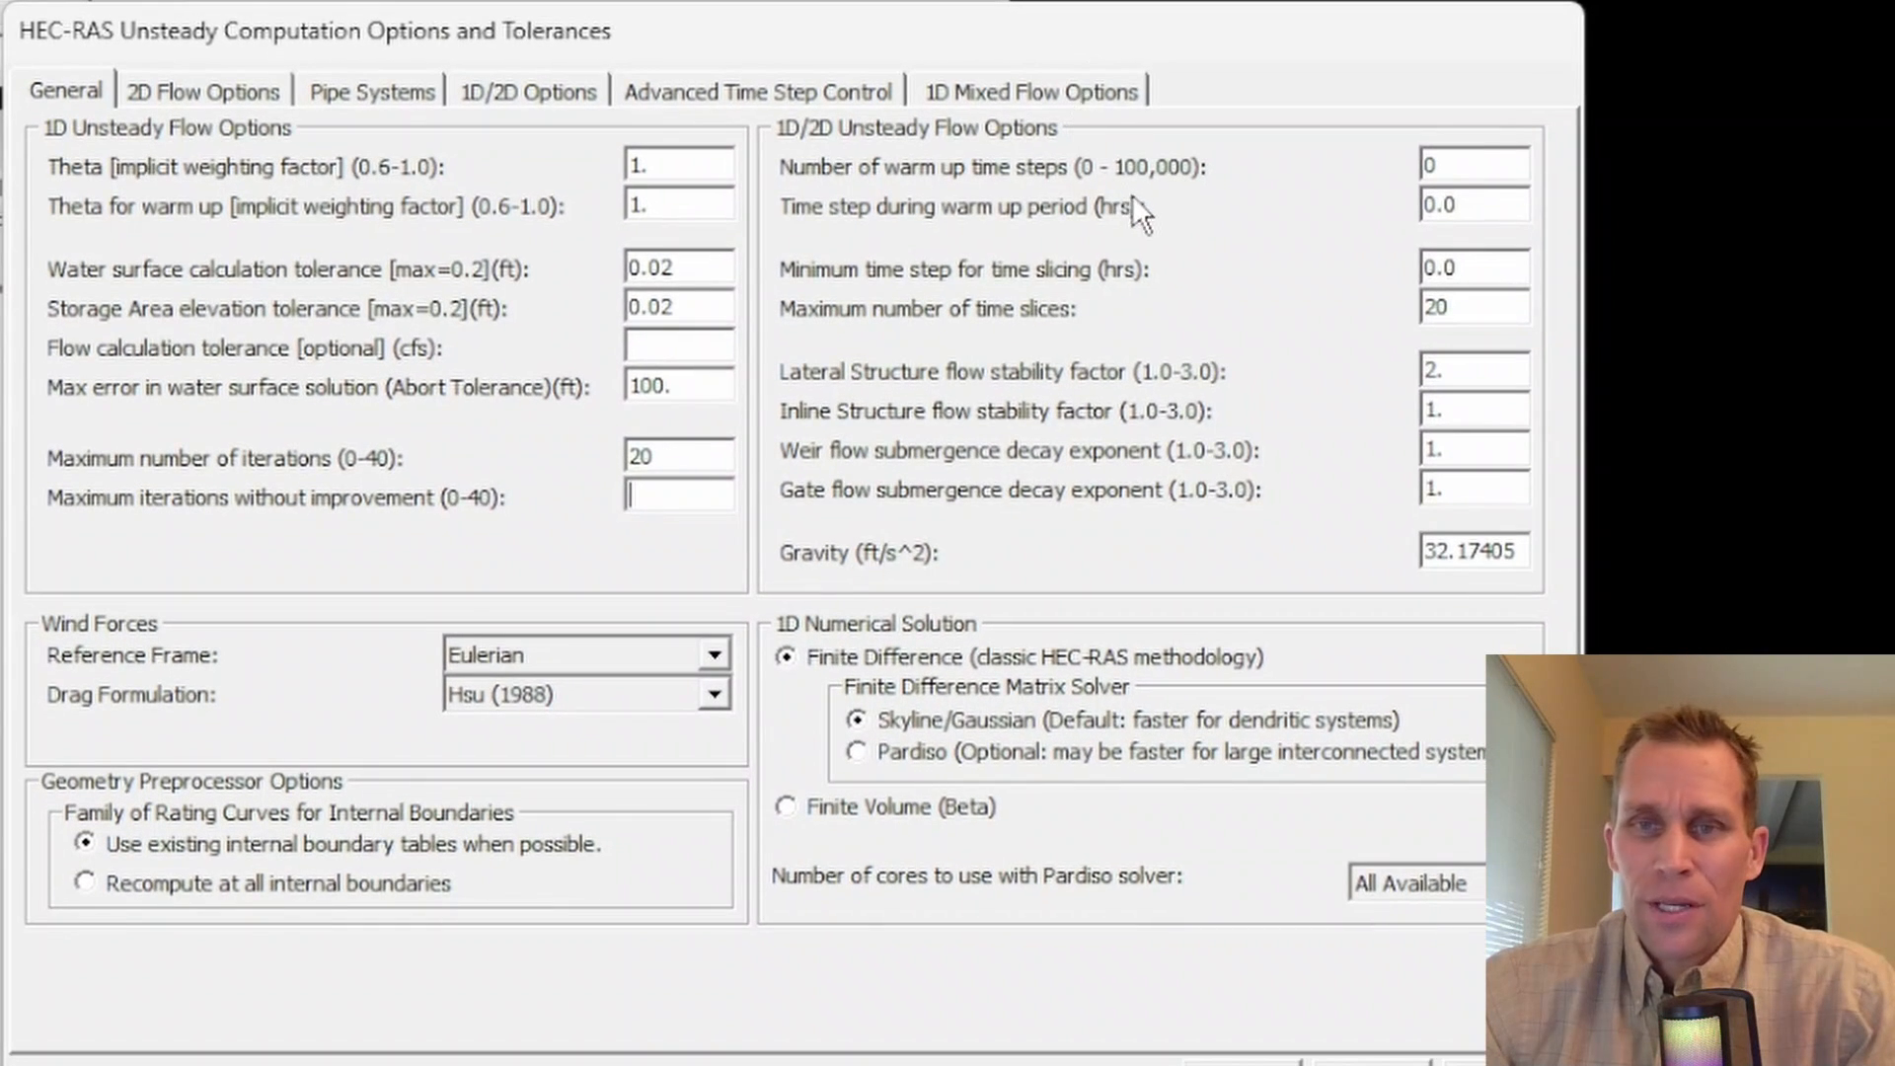
Step: Examine the warm-up settings, try a warm-up time step of 0.1 hours and return it to 0
double_click(1475, 163)
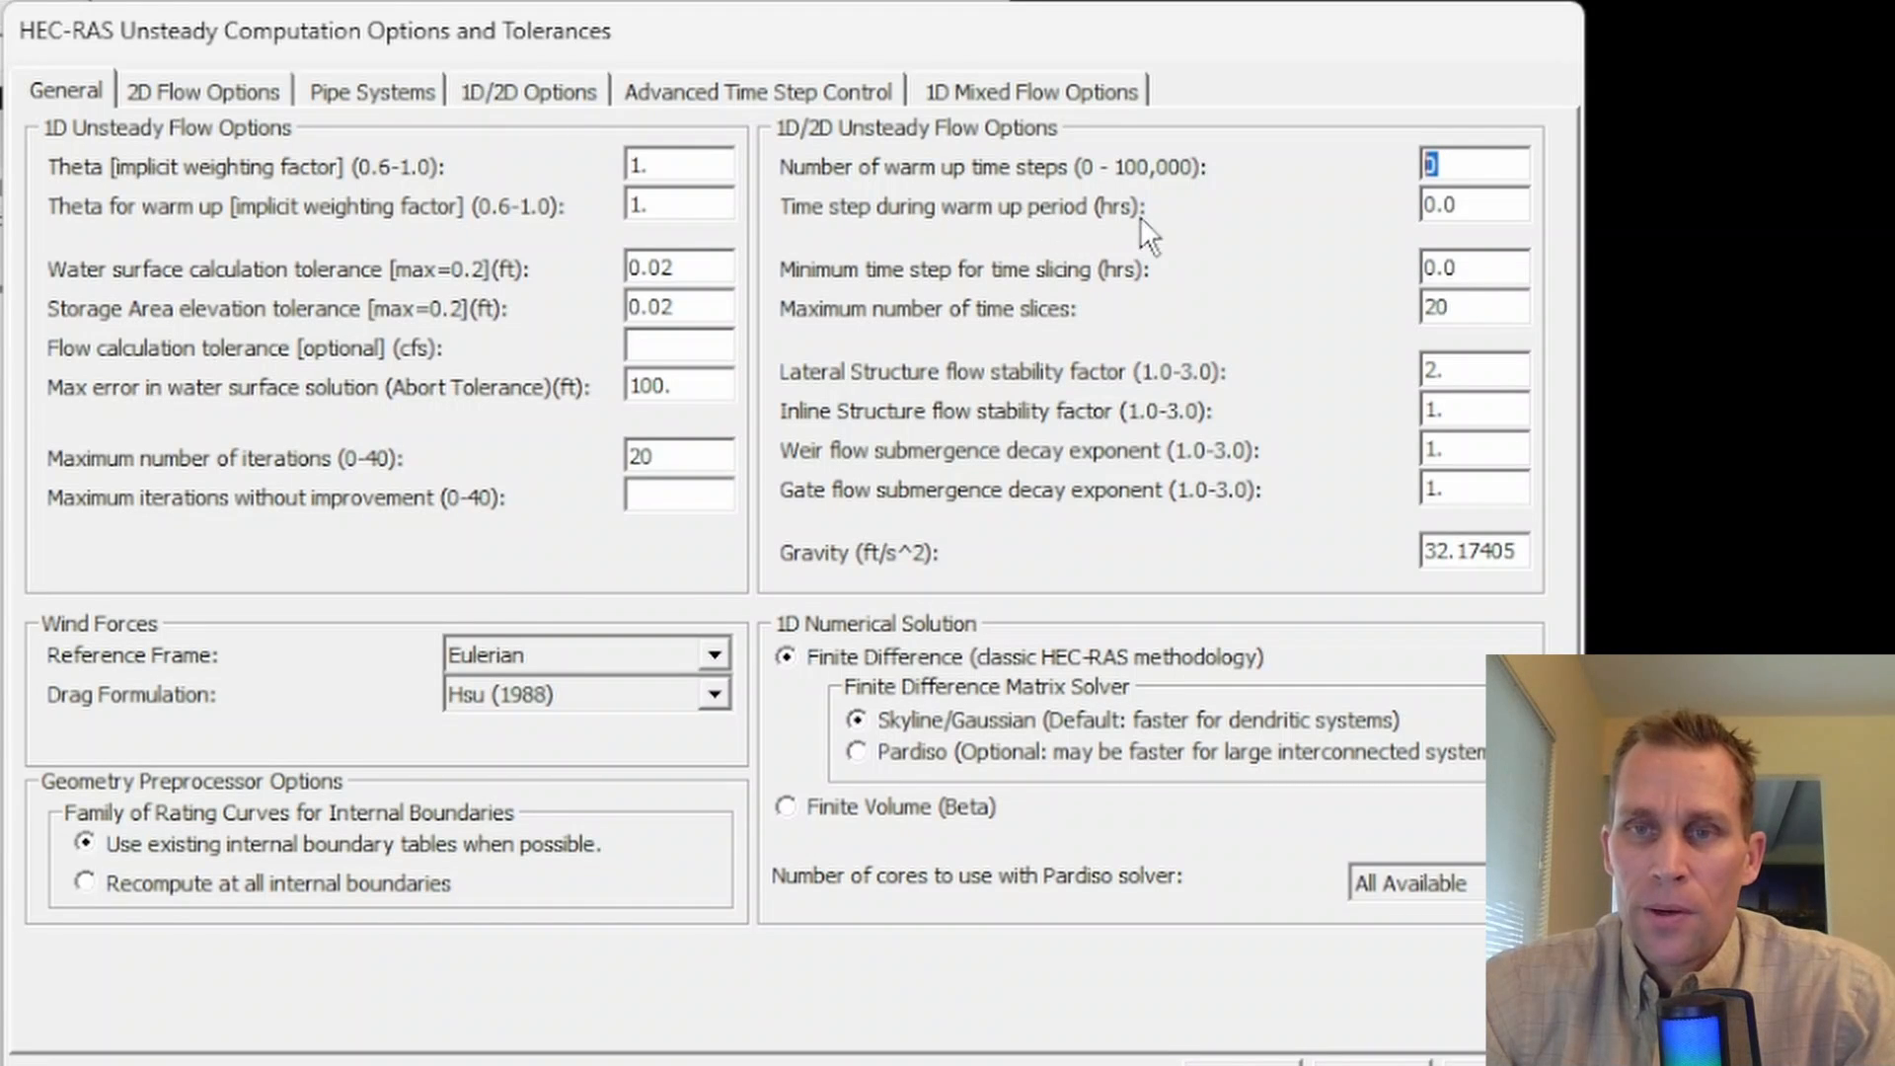
drag(1483, 204, 1392, 197)
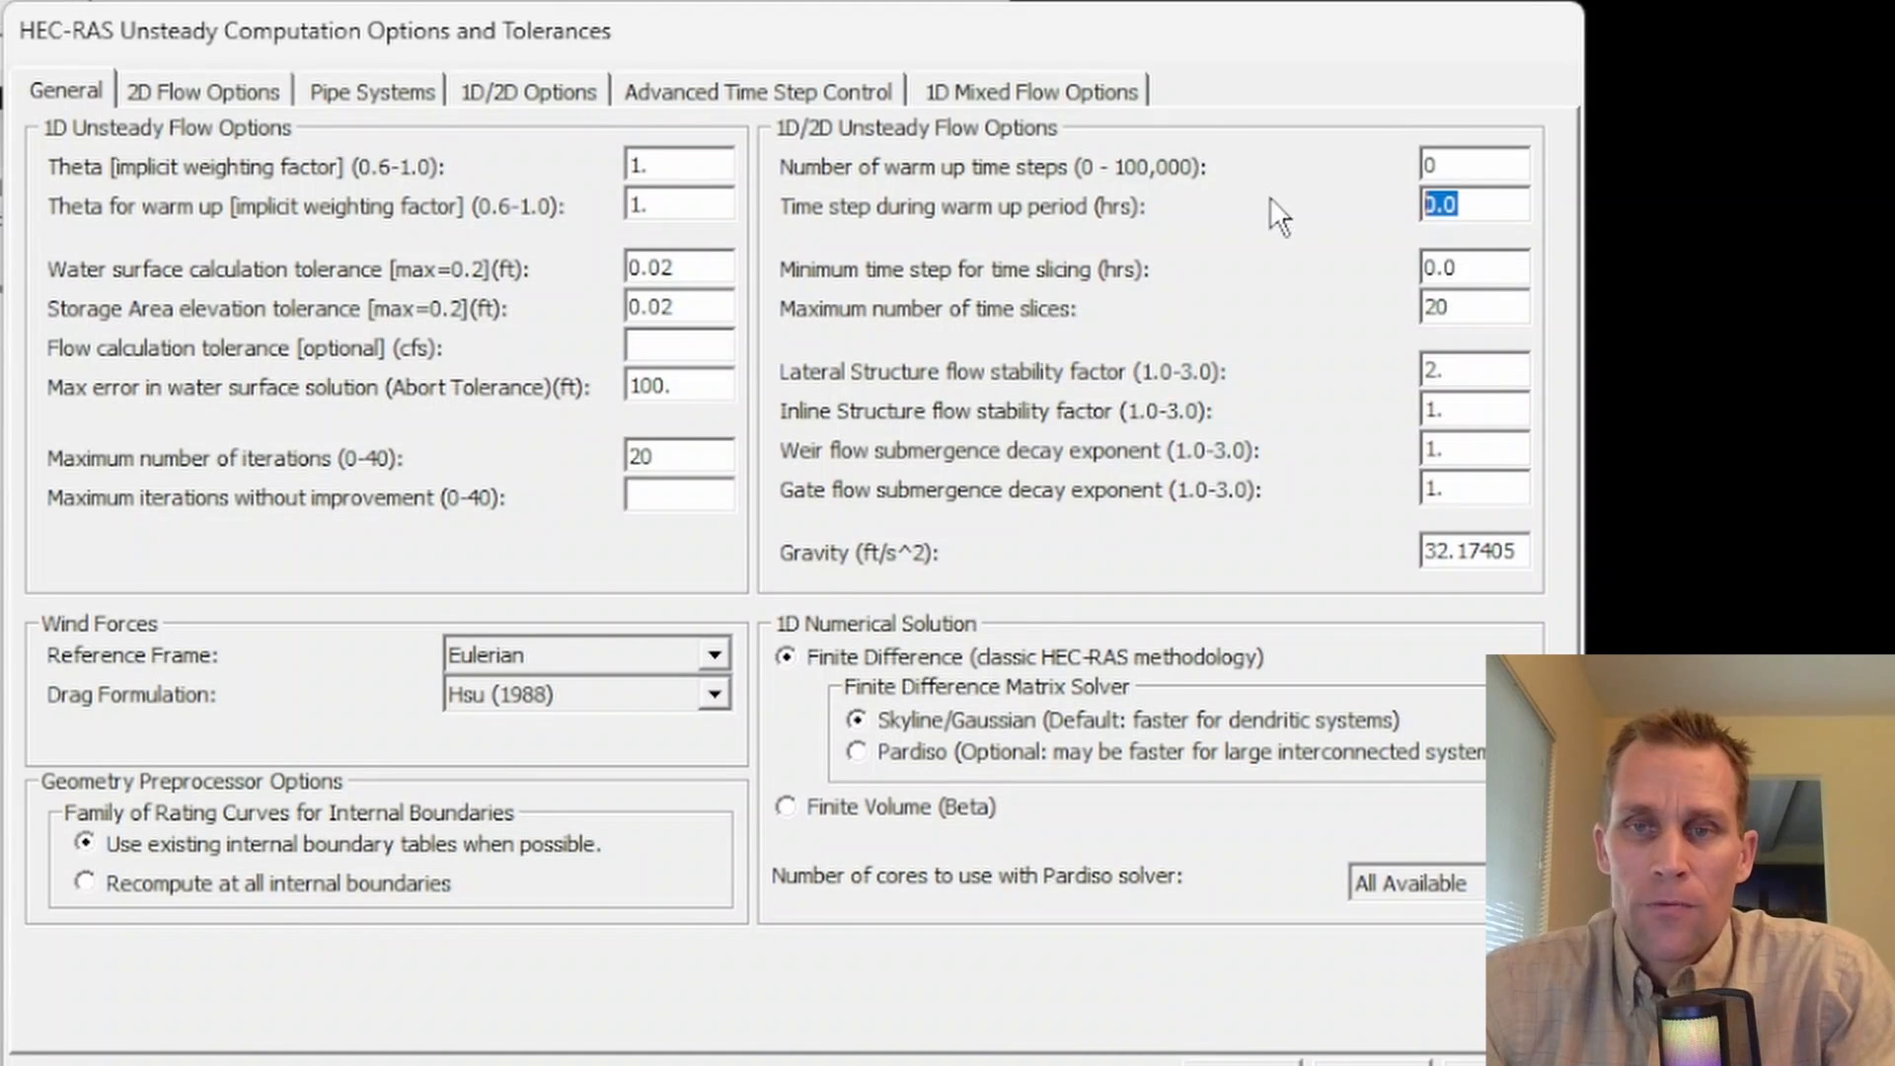
click(1471, 205)
drag(1500, 206, 1394, 207)
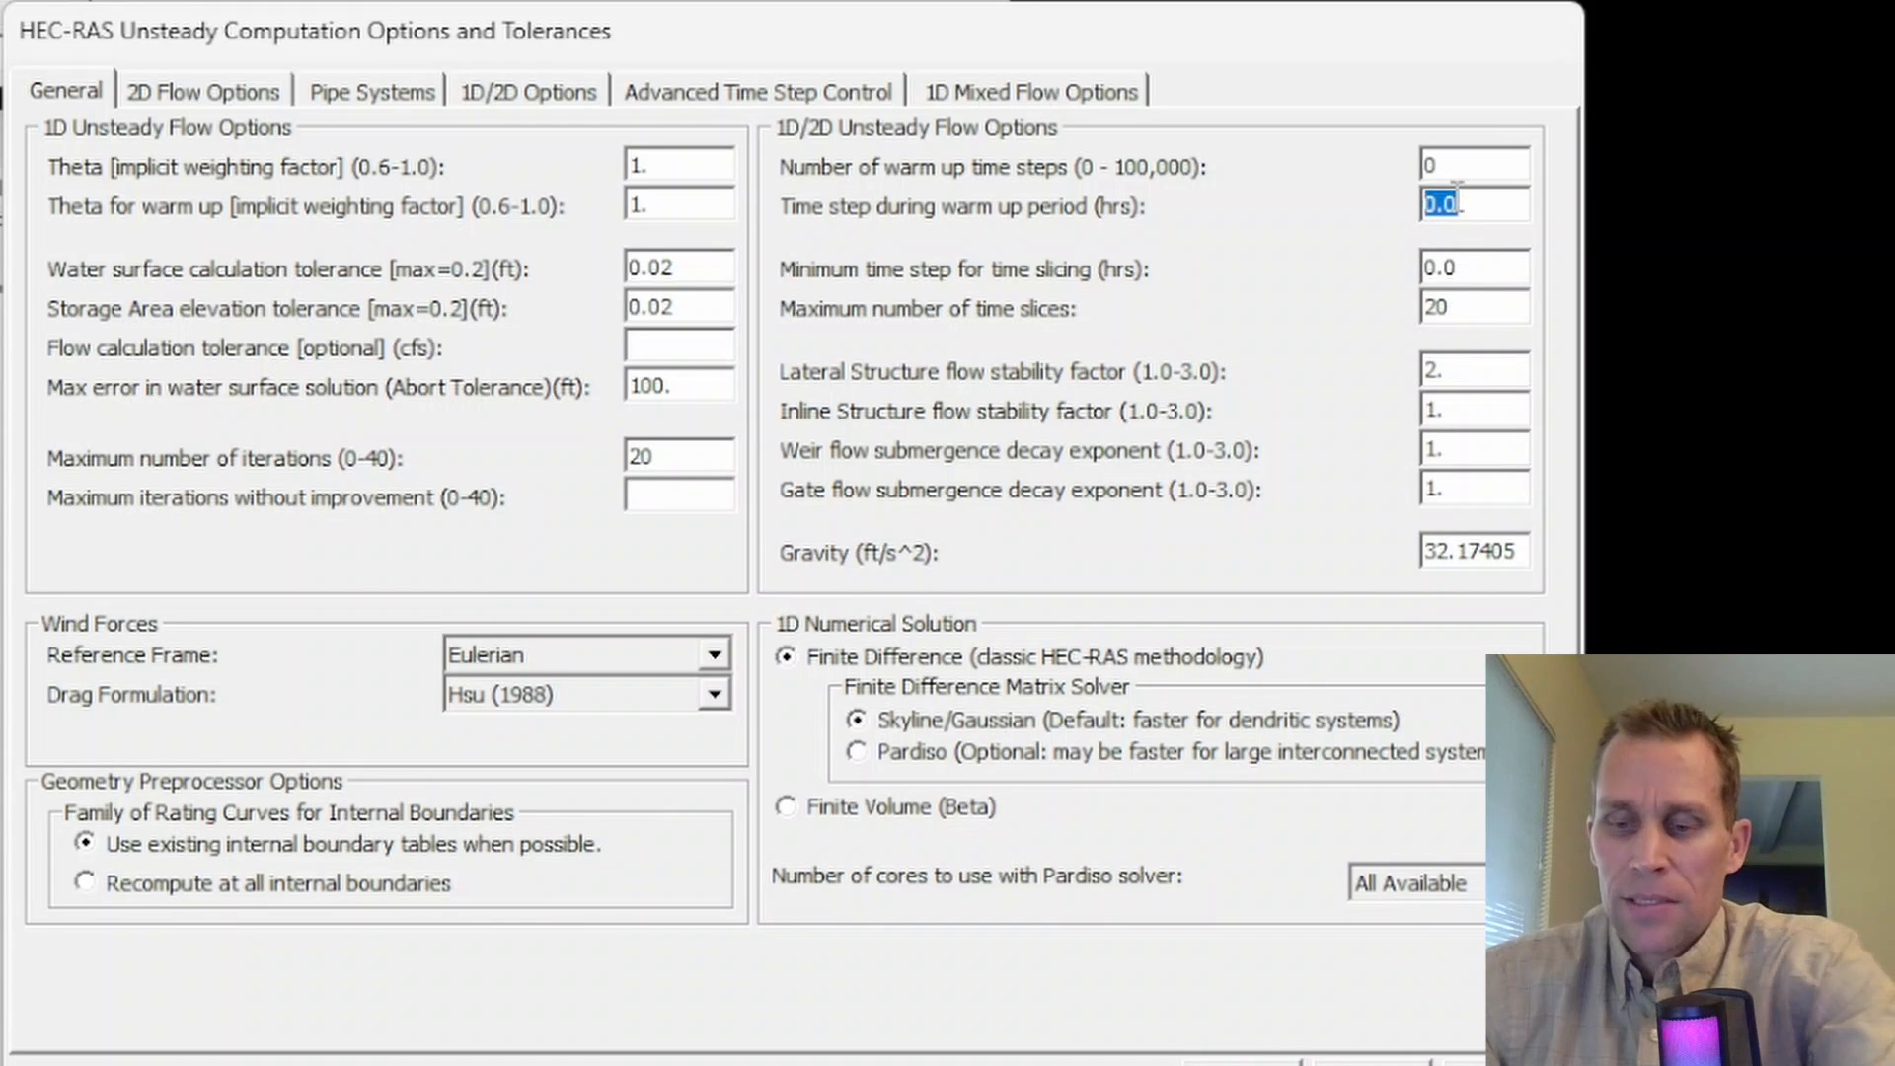
text(.5)
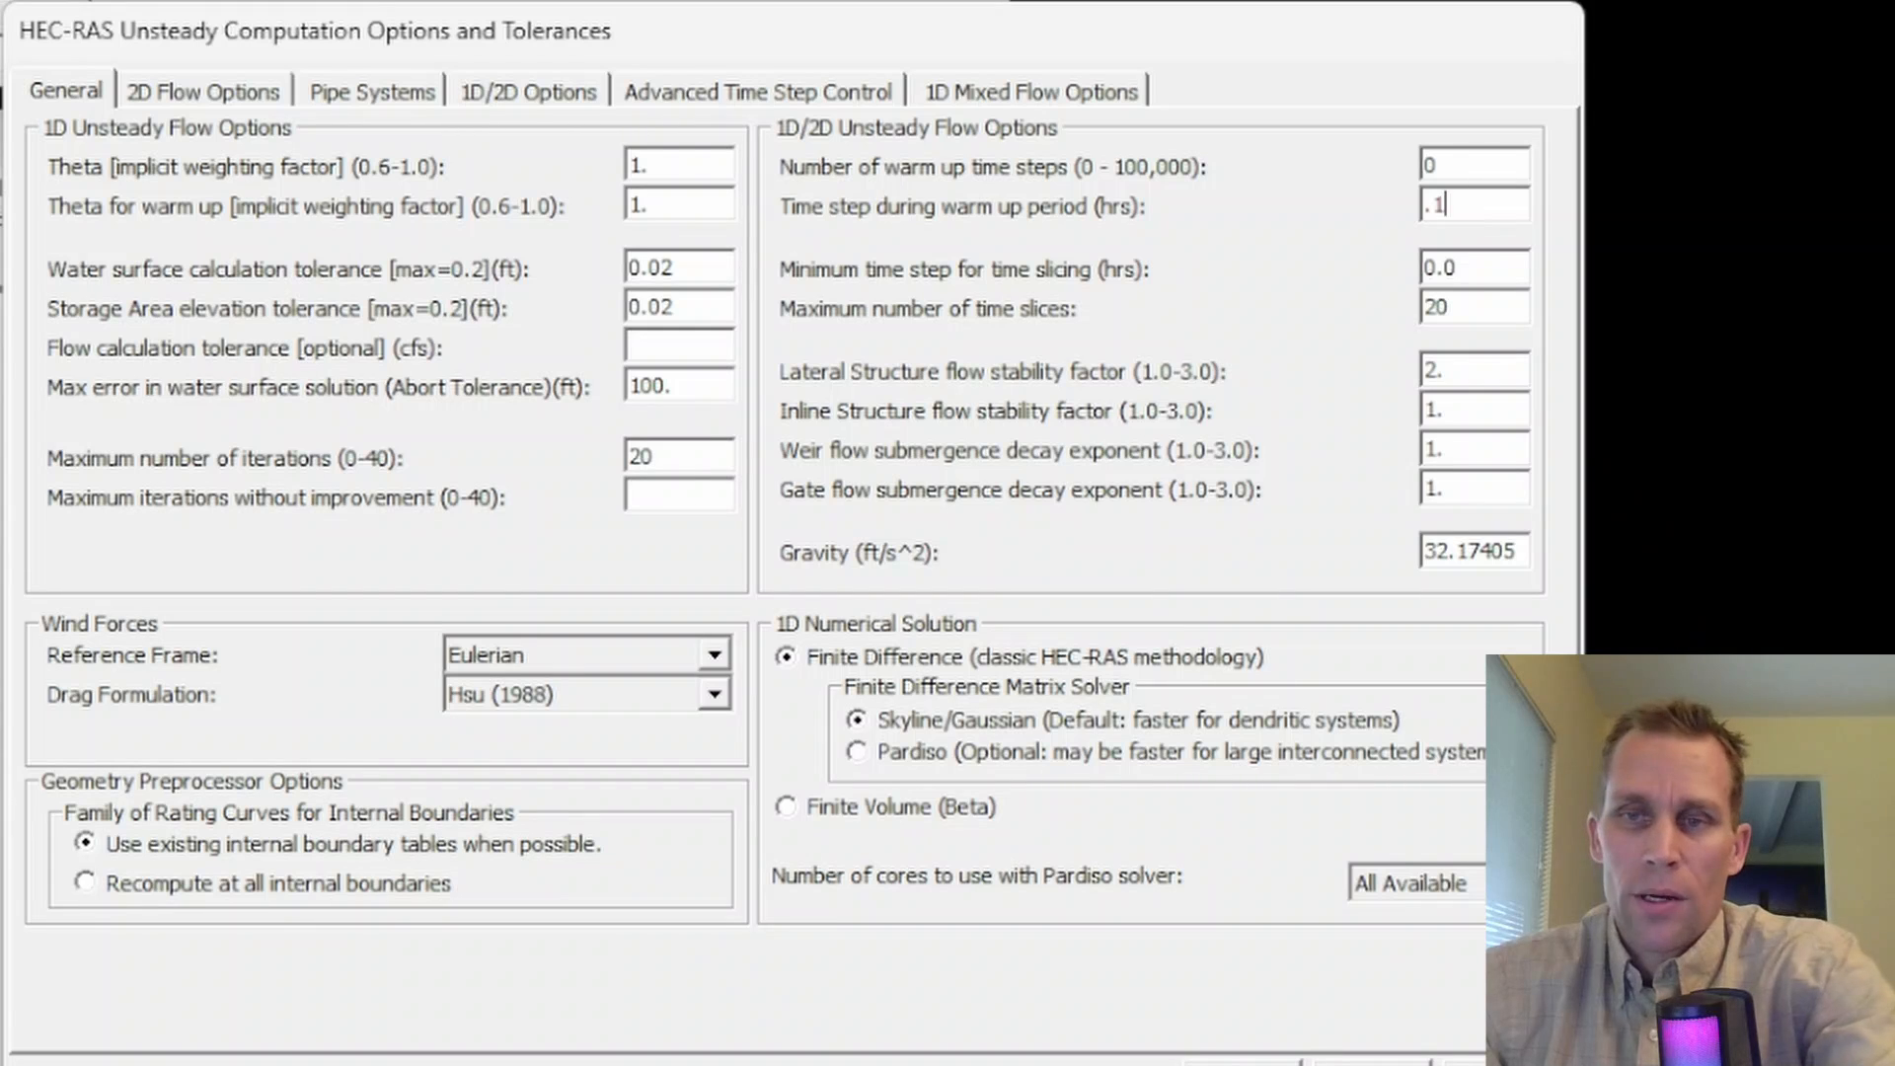
key(BackSpace)
key(BackSpace)
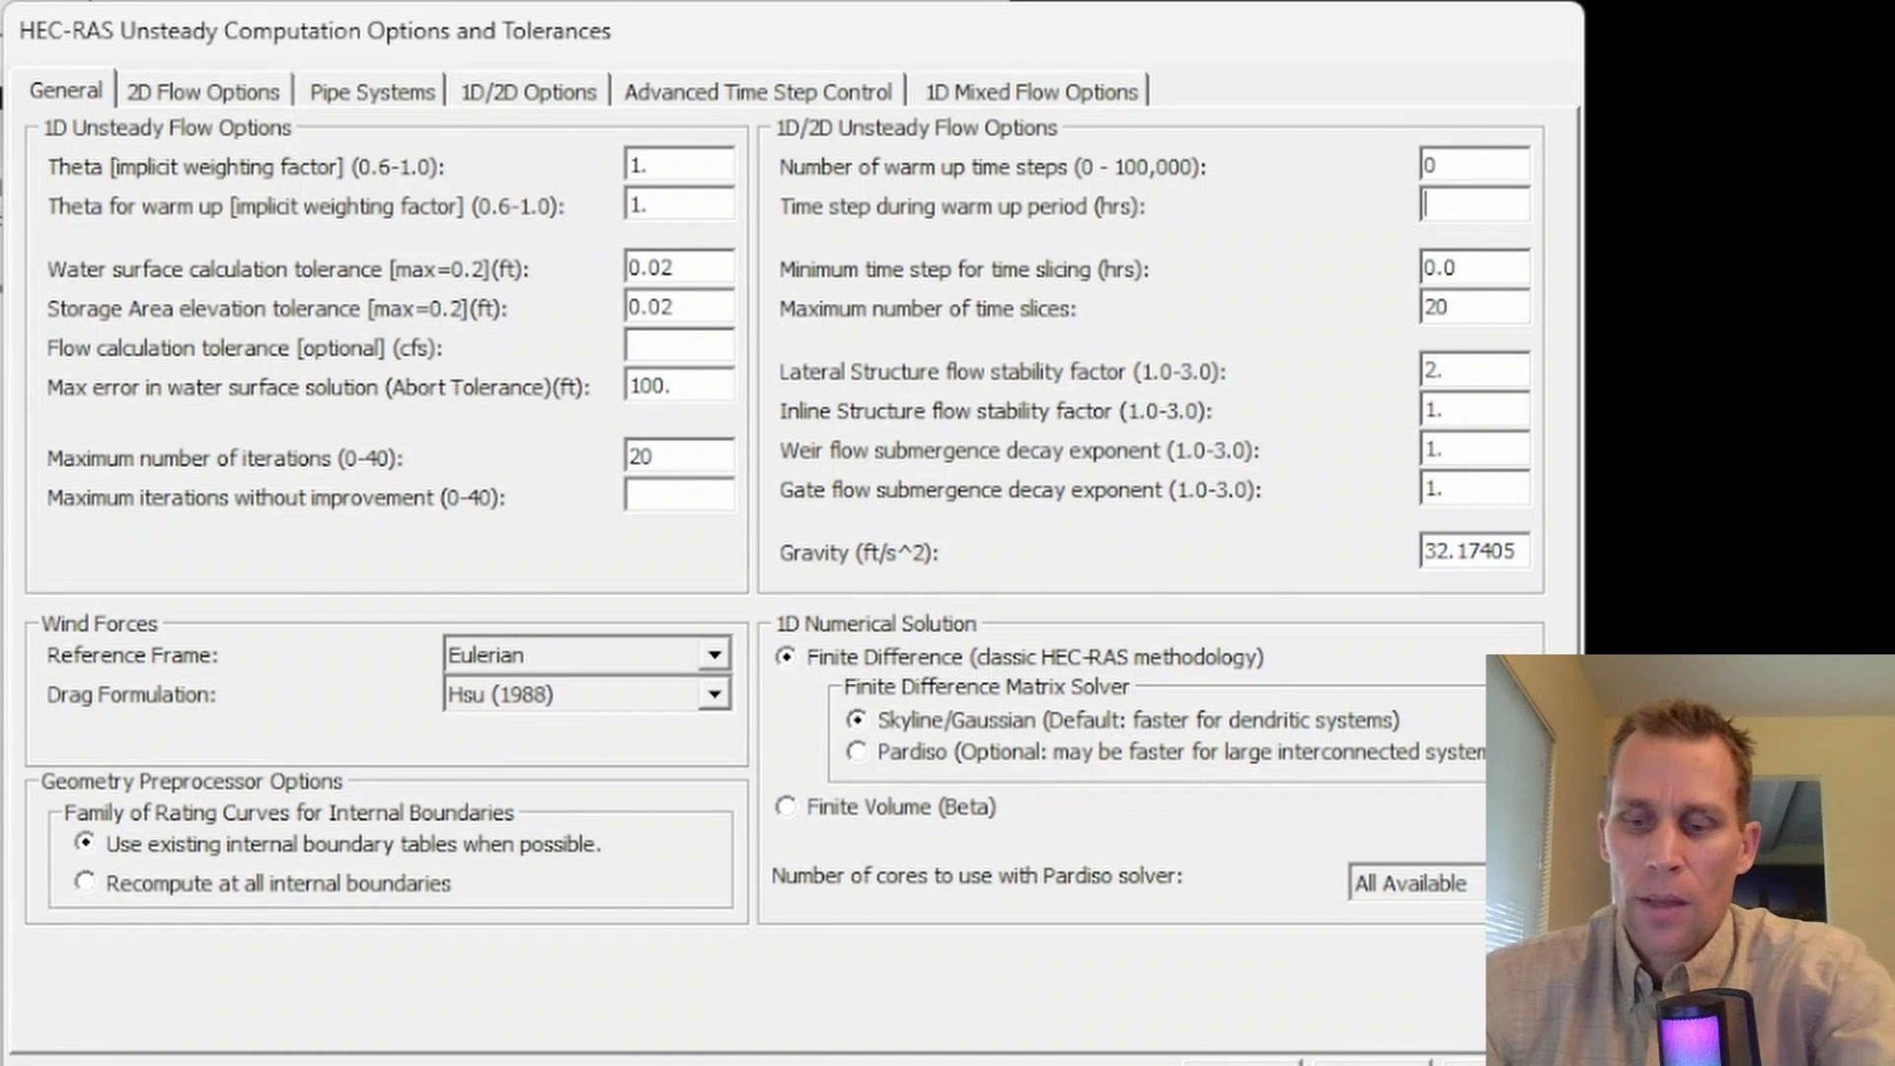
text(0)
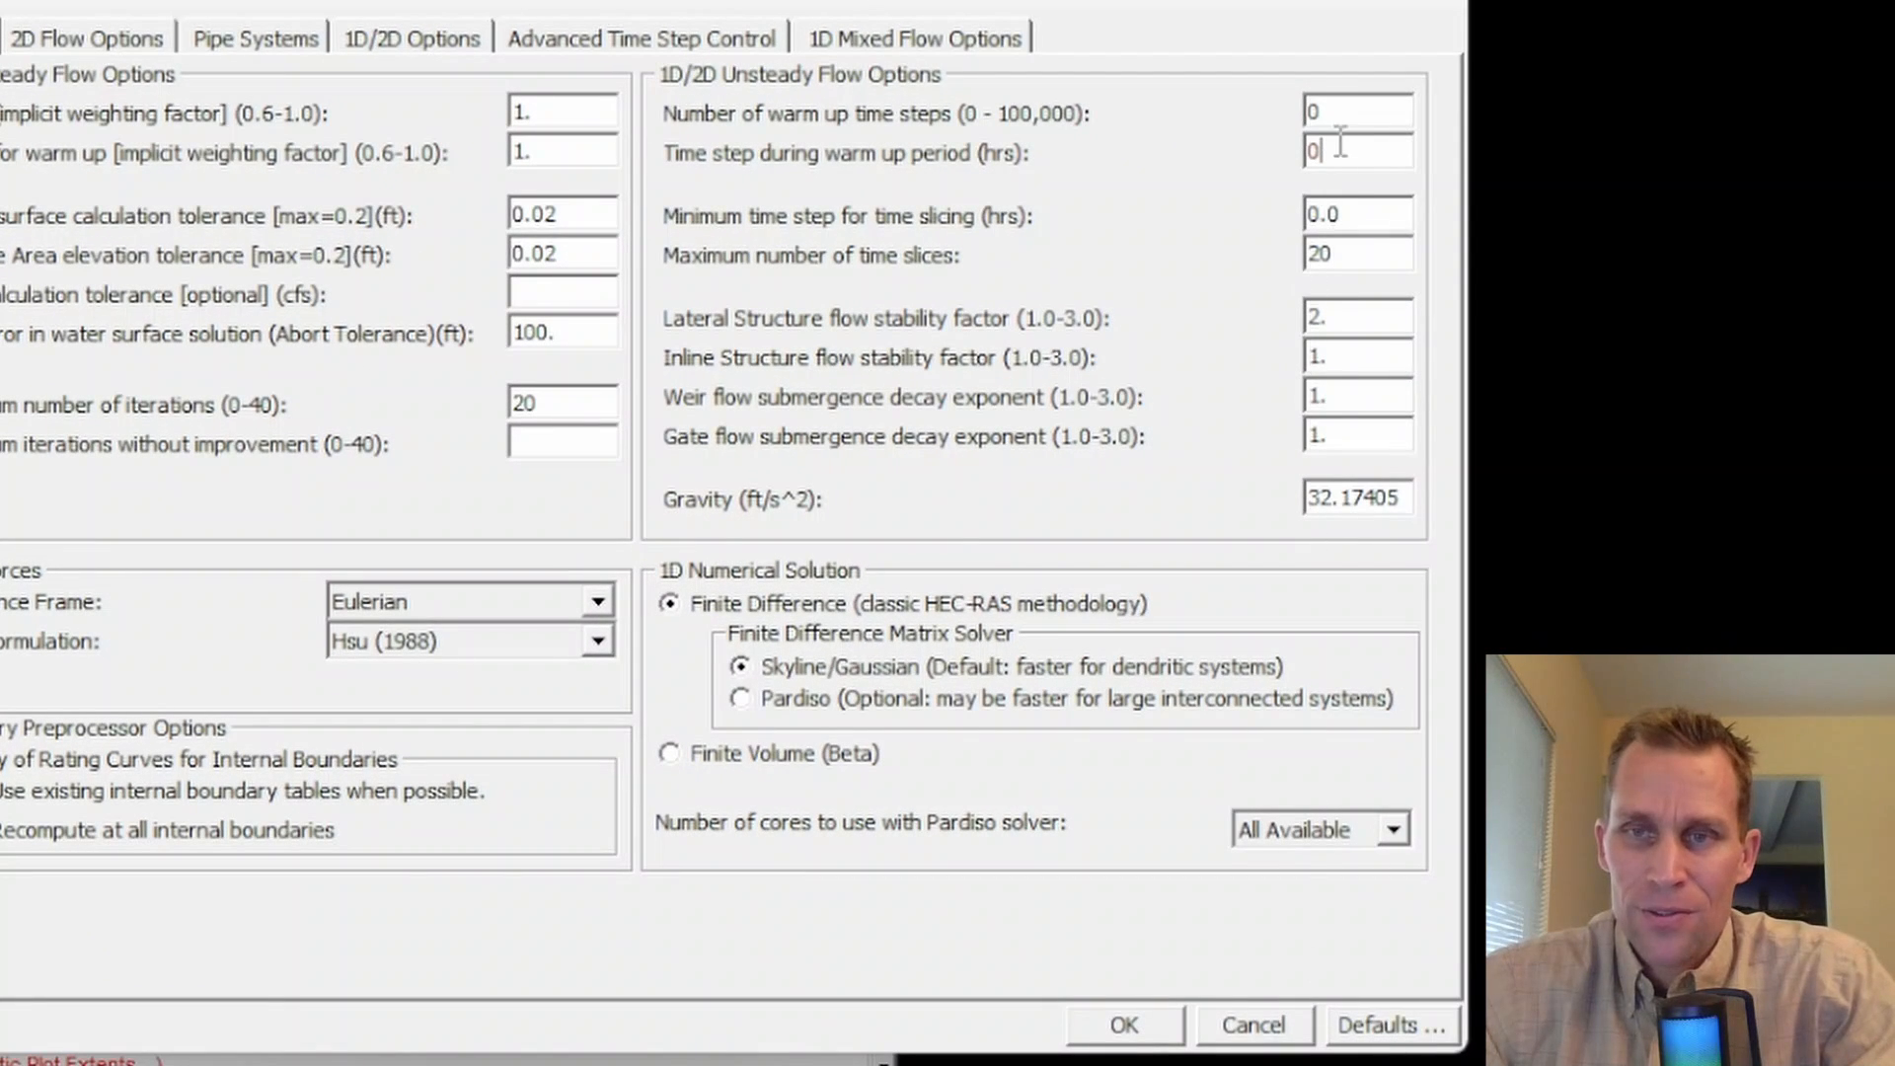
Step: Try 50 warm-up time steps of 0.5 hours and restore the default tolerances for all computation options
drag(1327, 150, 1255, 110)
text(.5)
text(50)
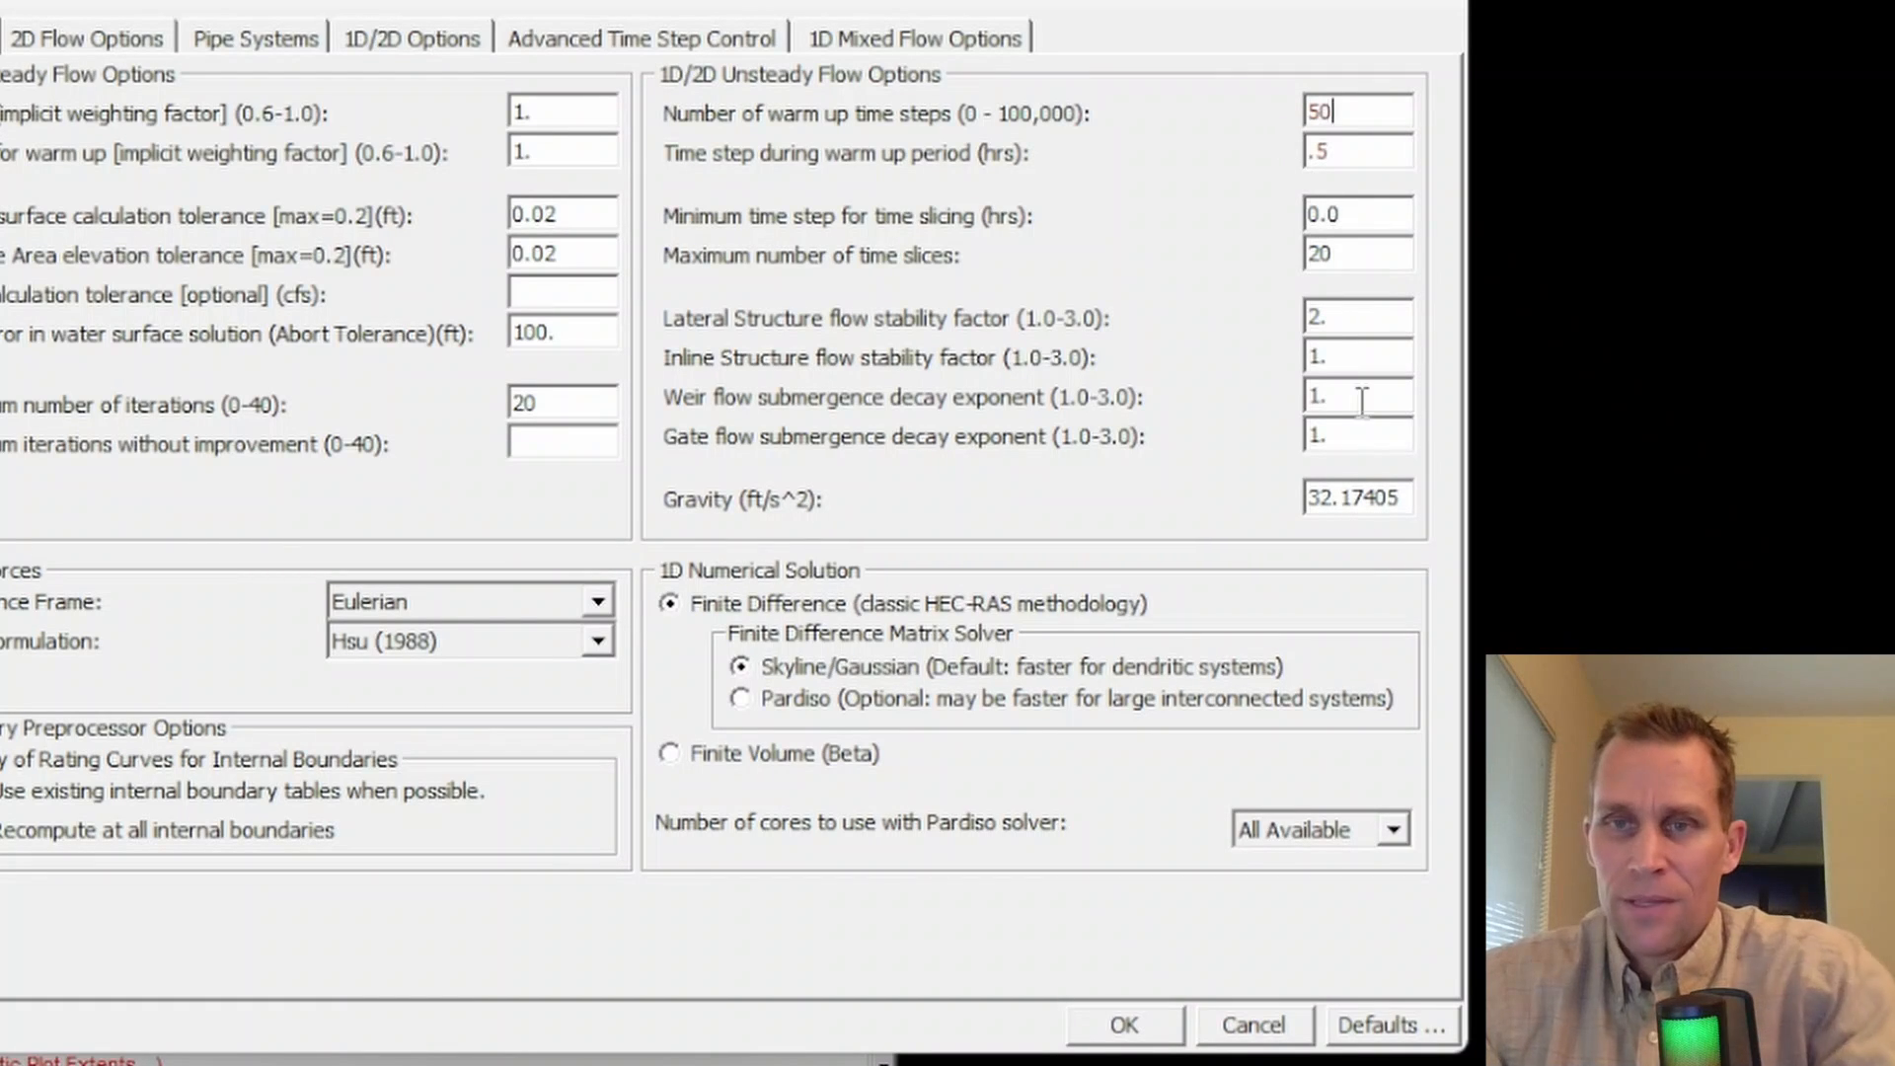
click(1382, 1027)
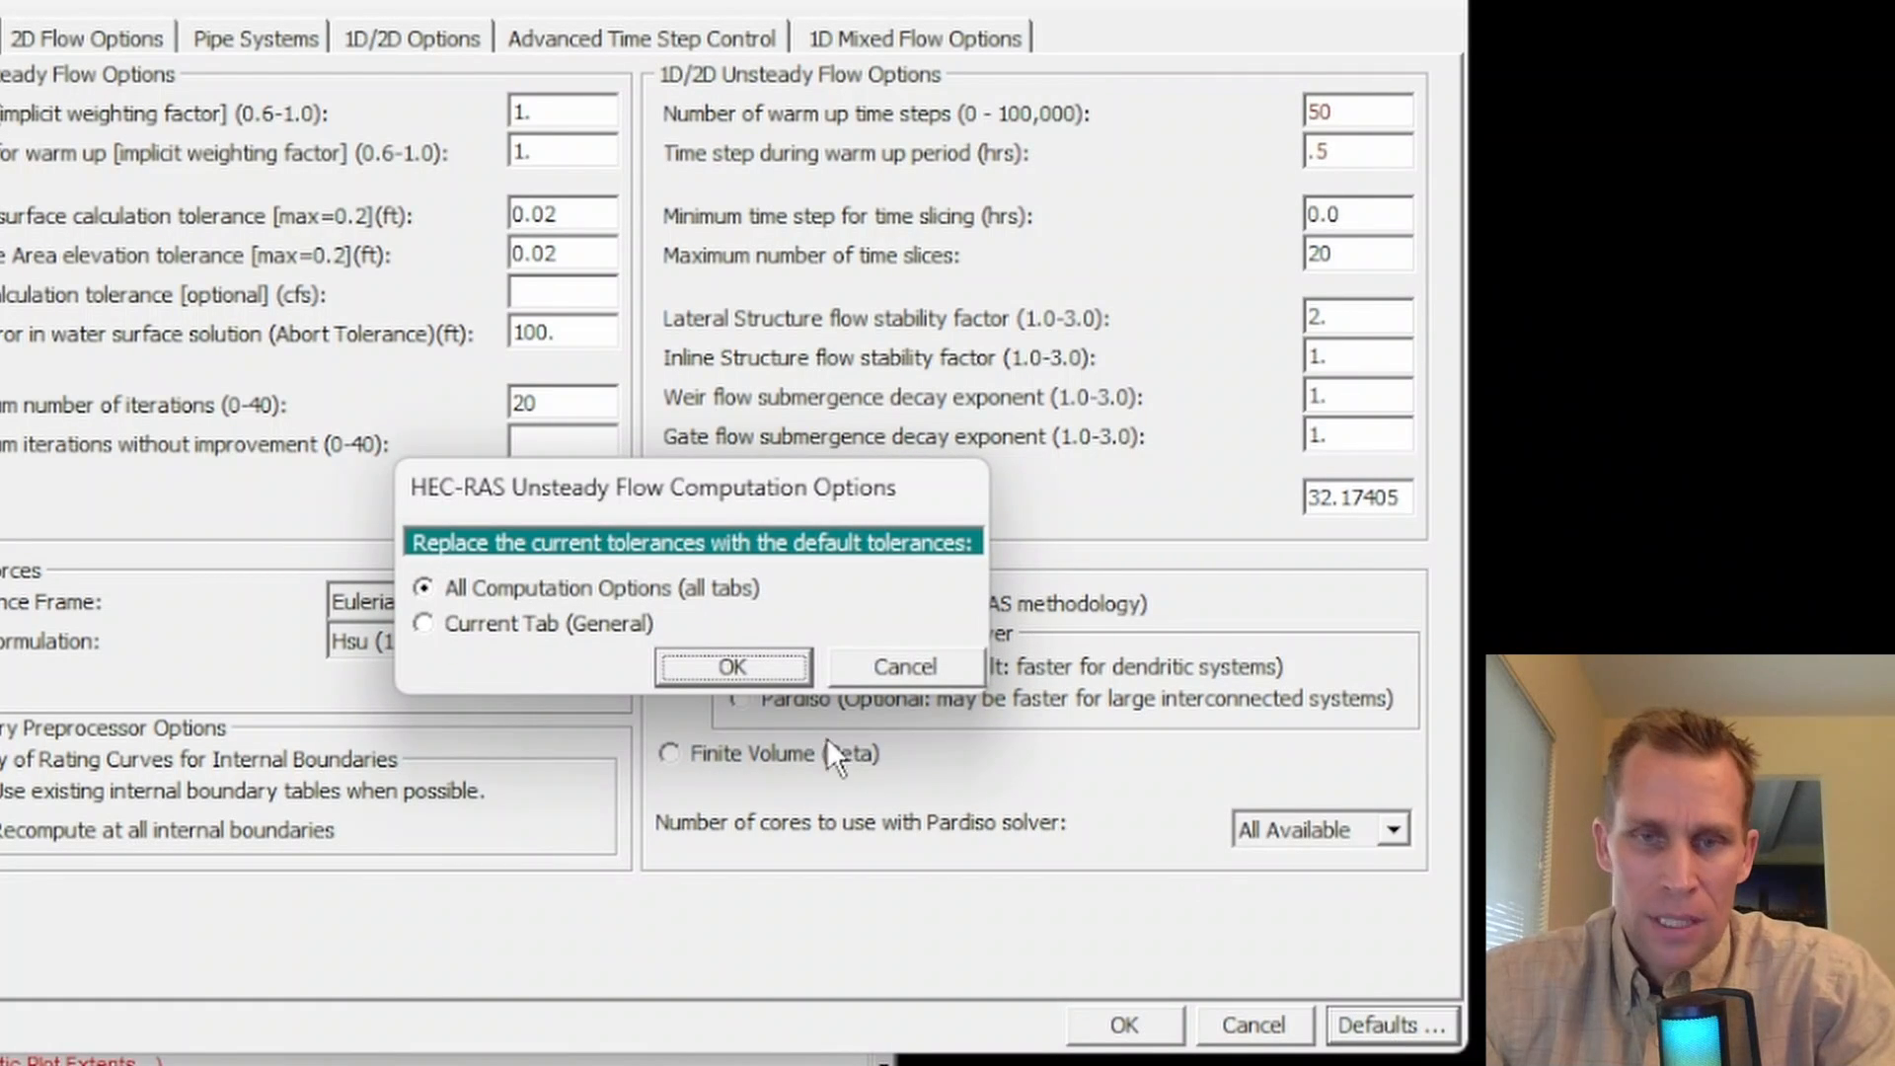
click(697, 655)
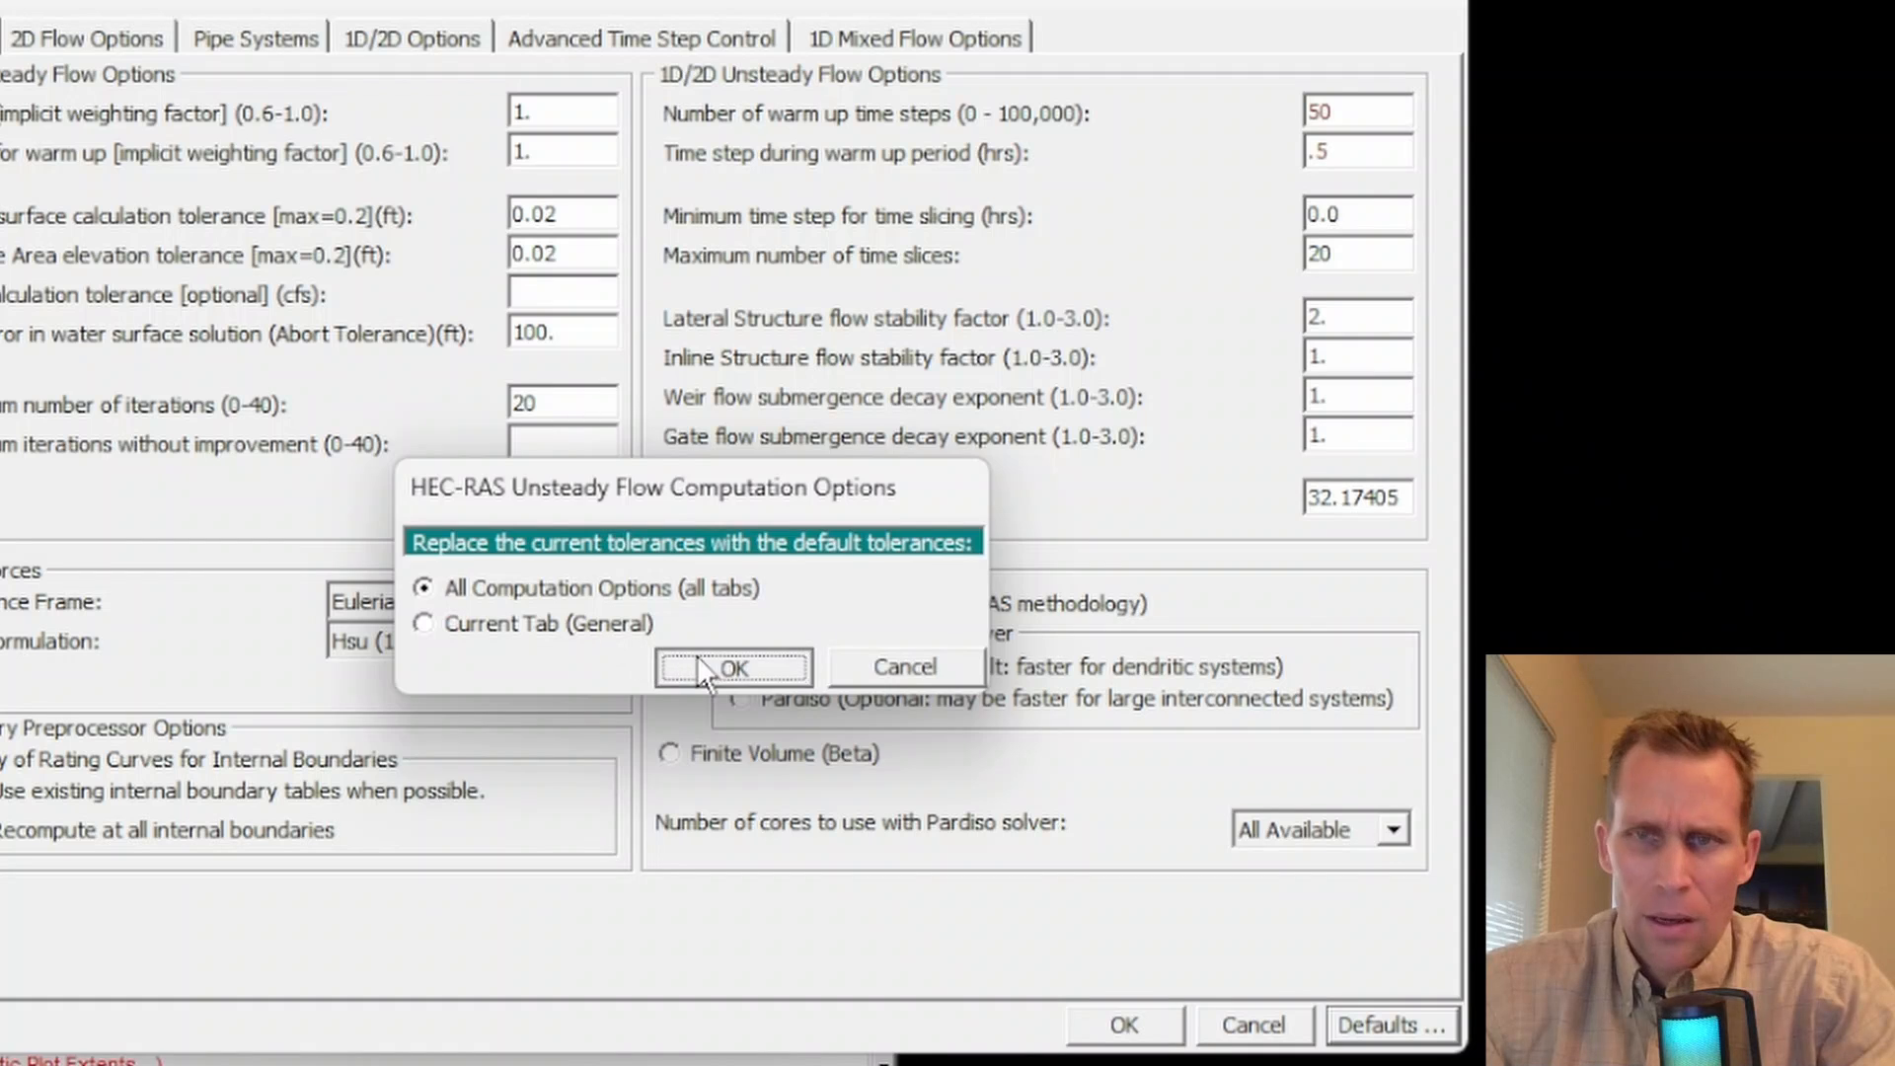
Step: Examine the time step during the warm-up period and the minimum time step for time slicing
drag(1343, 152, 1263, 153)
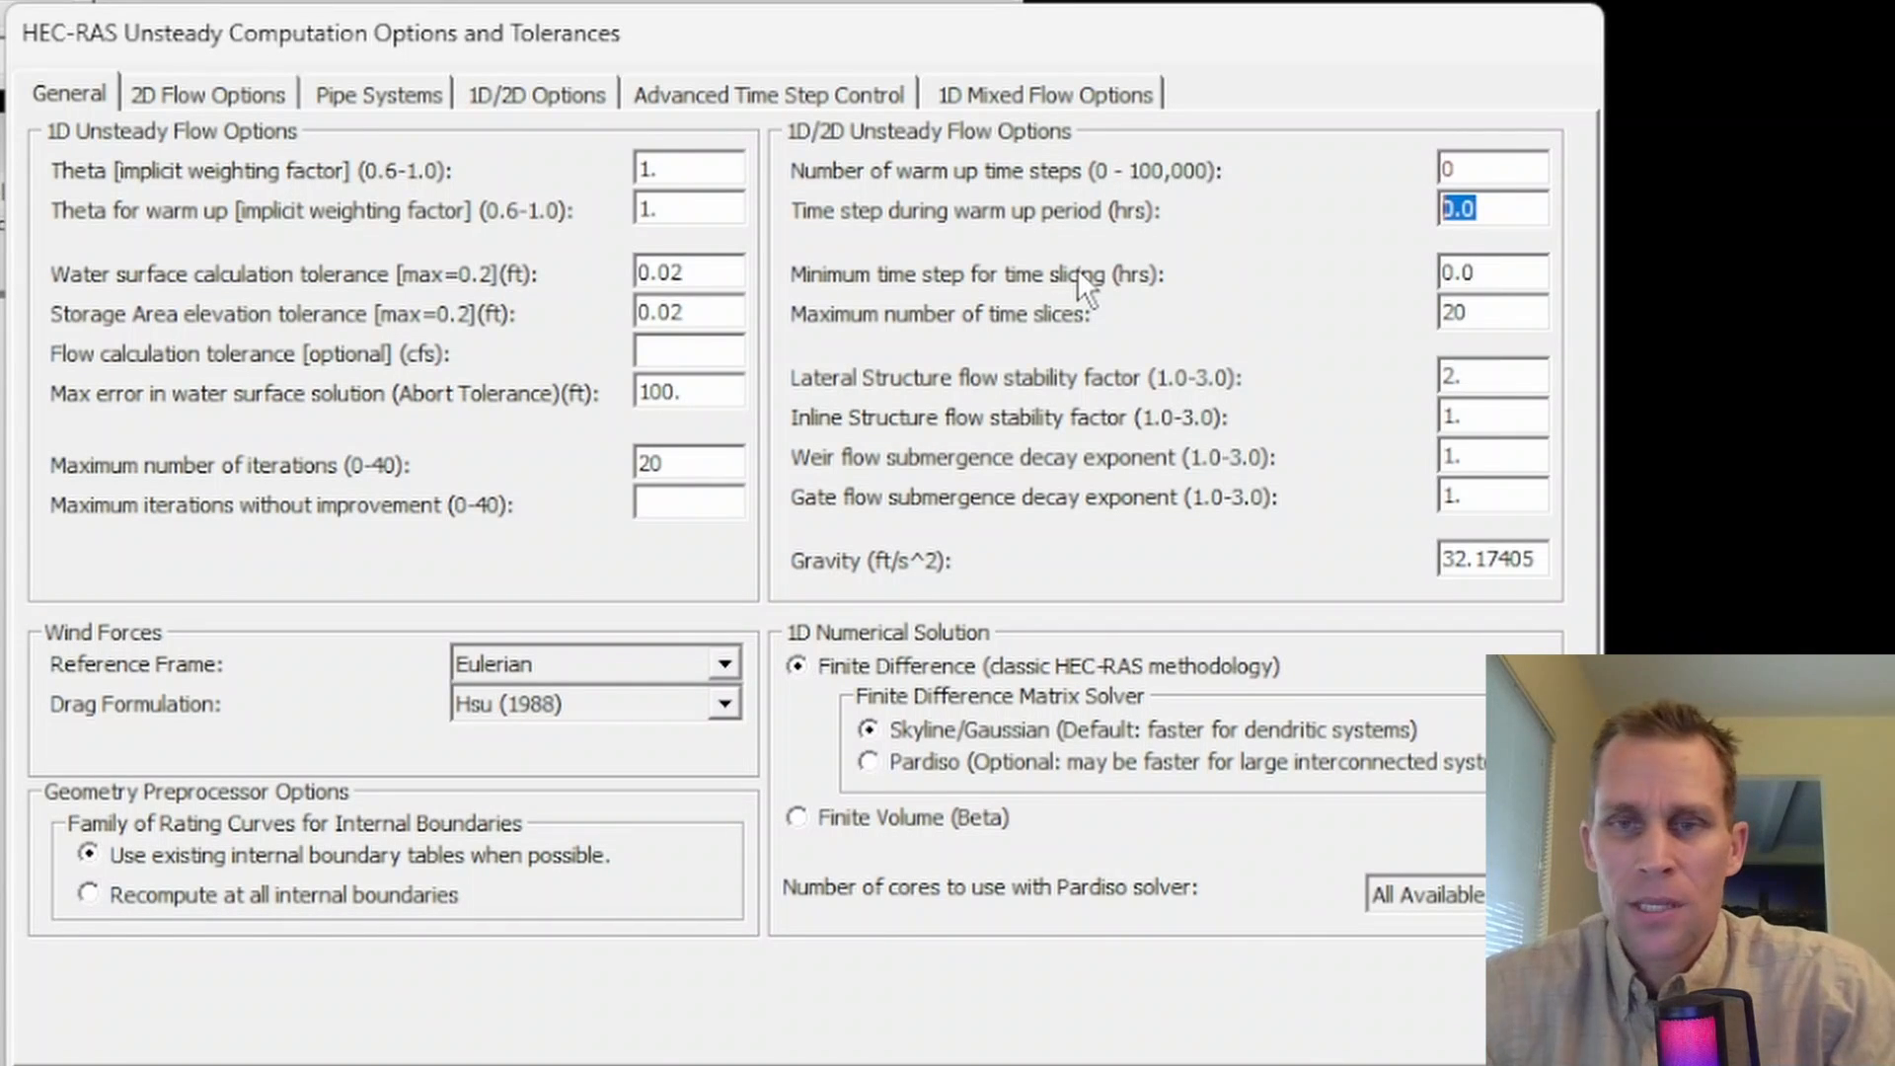
key(Tab)
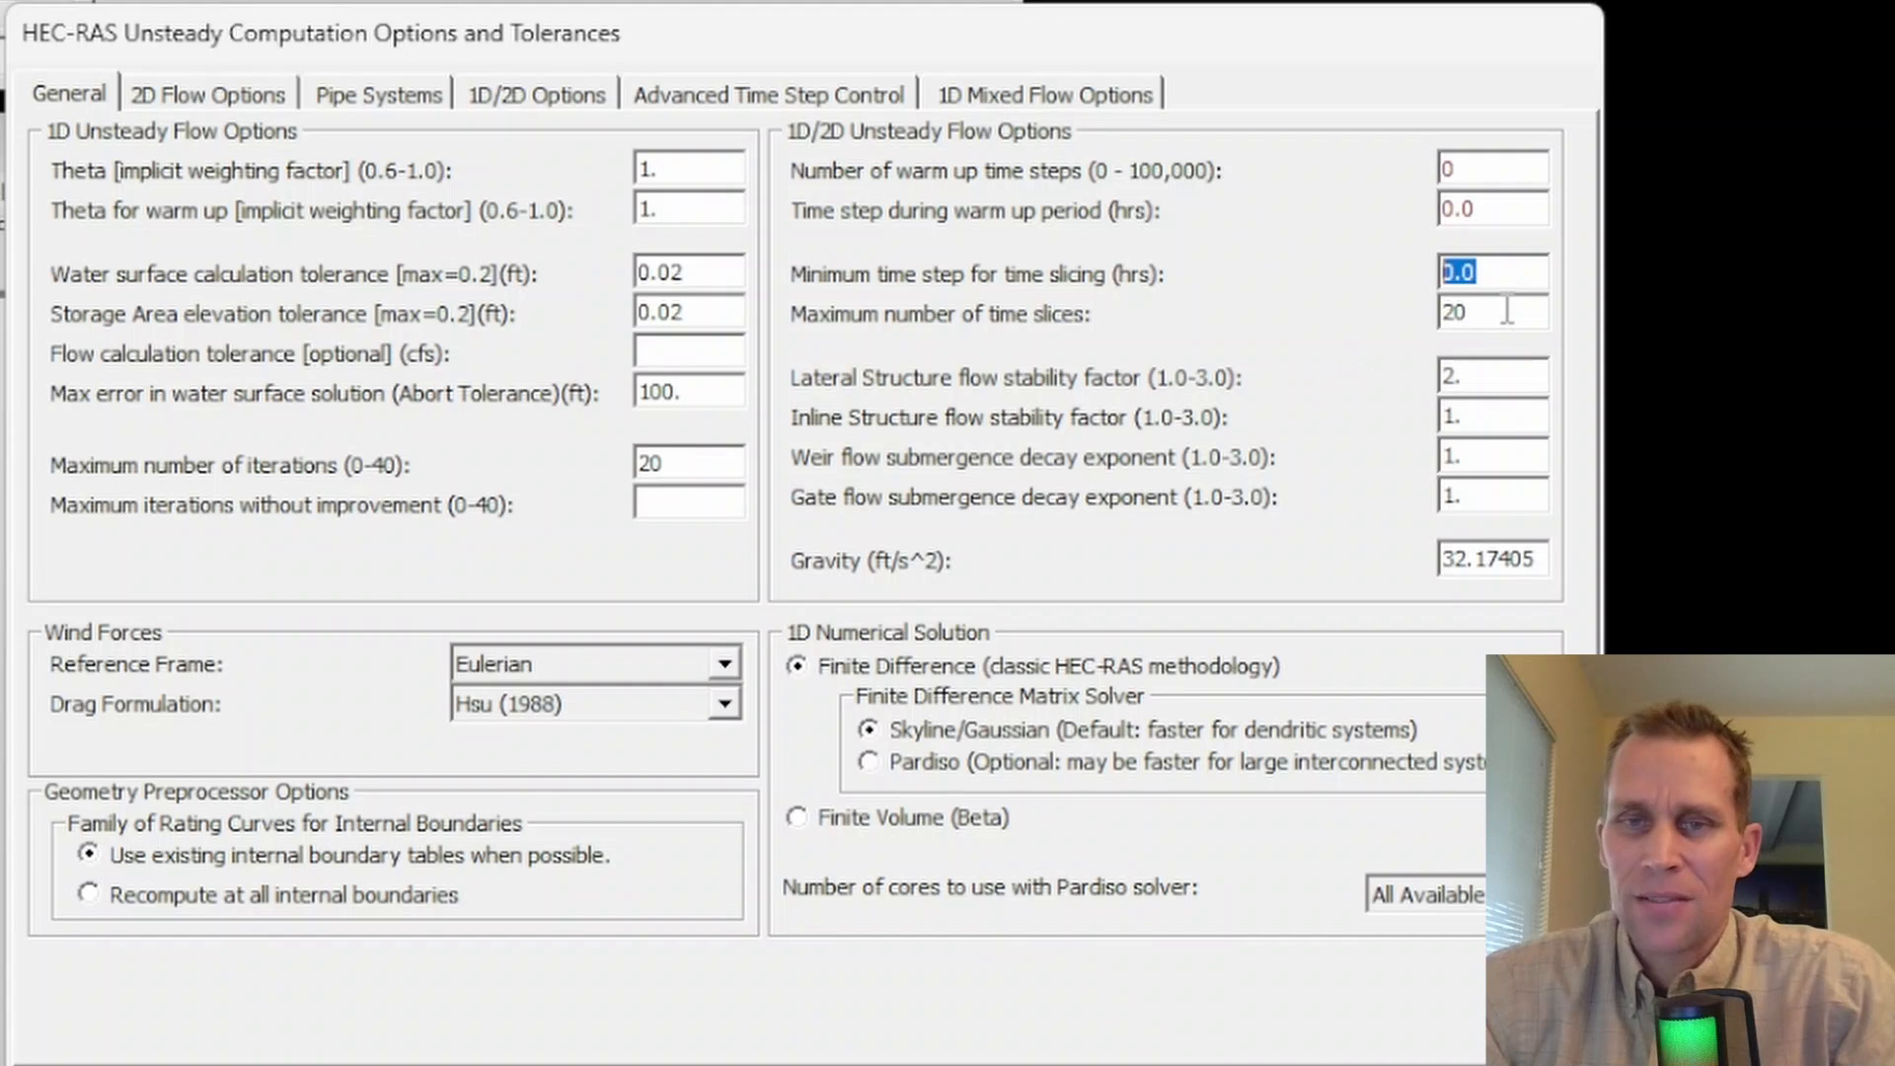
click(1491, 274)
drag(1491, 273, 1398, 279)
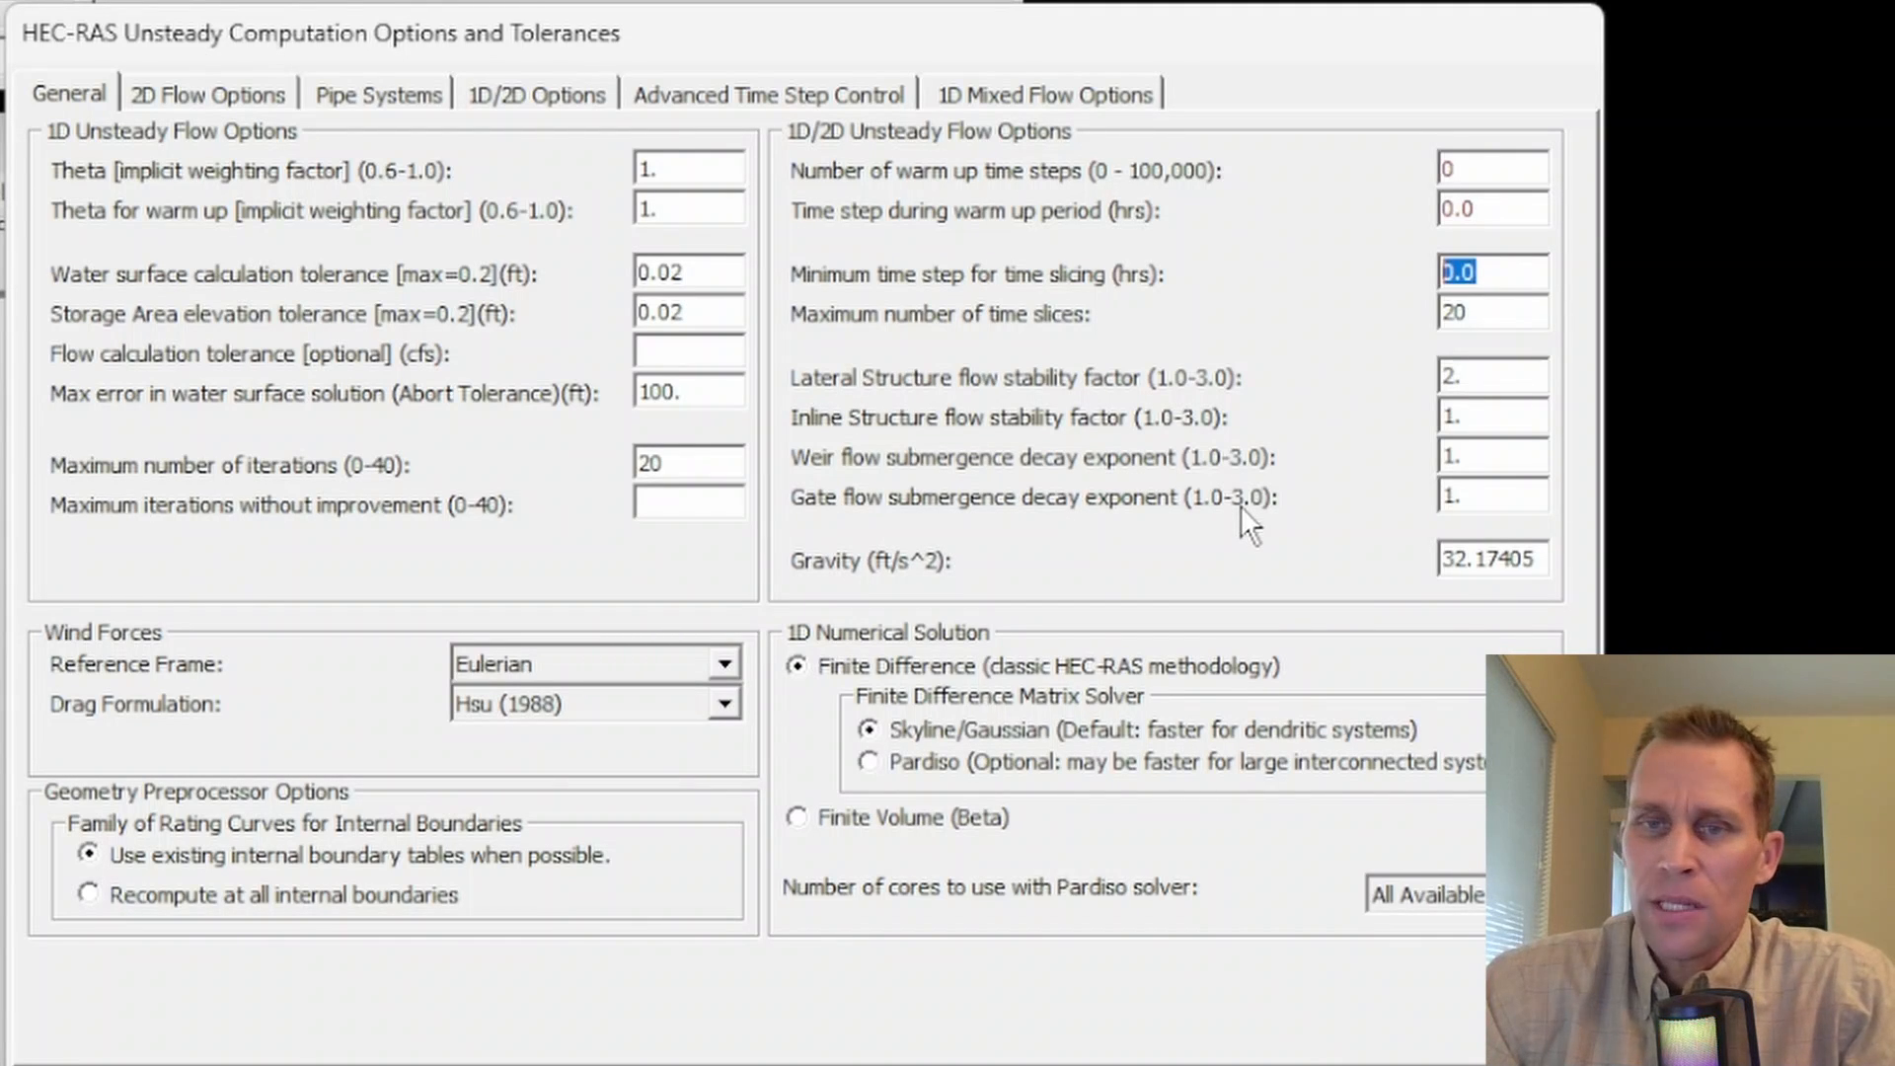
Step: Try a lateral structure flow stability factor of 1 and undo the change
drag(1470, 380, 1409, 383)
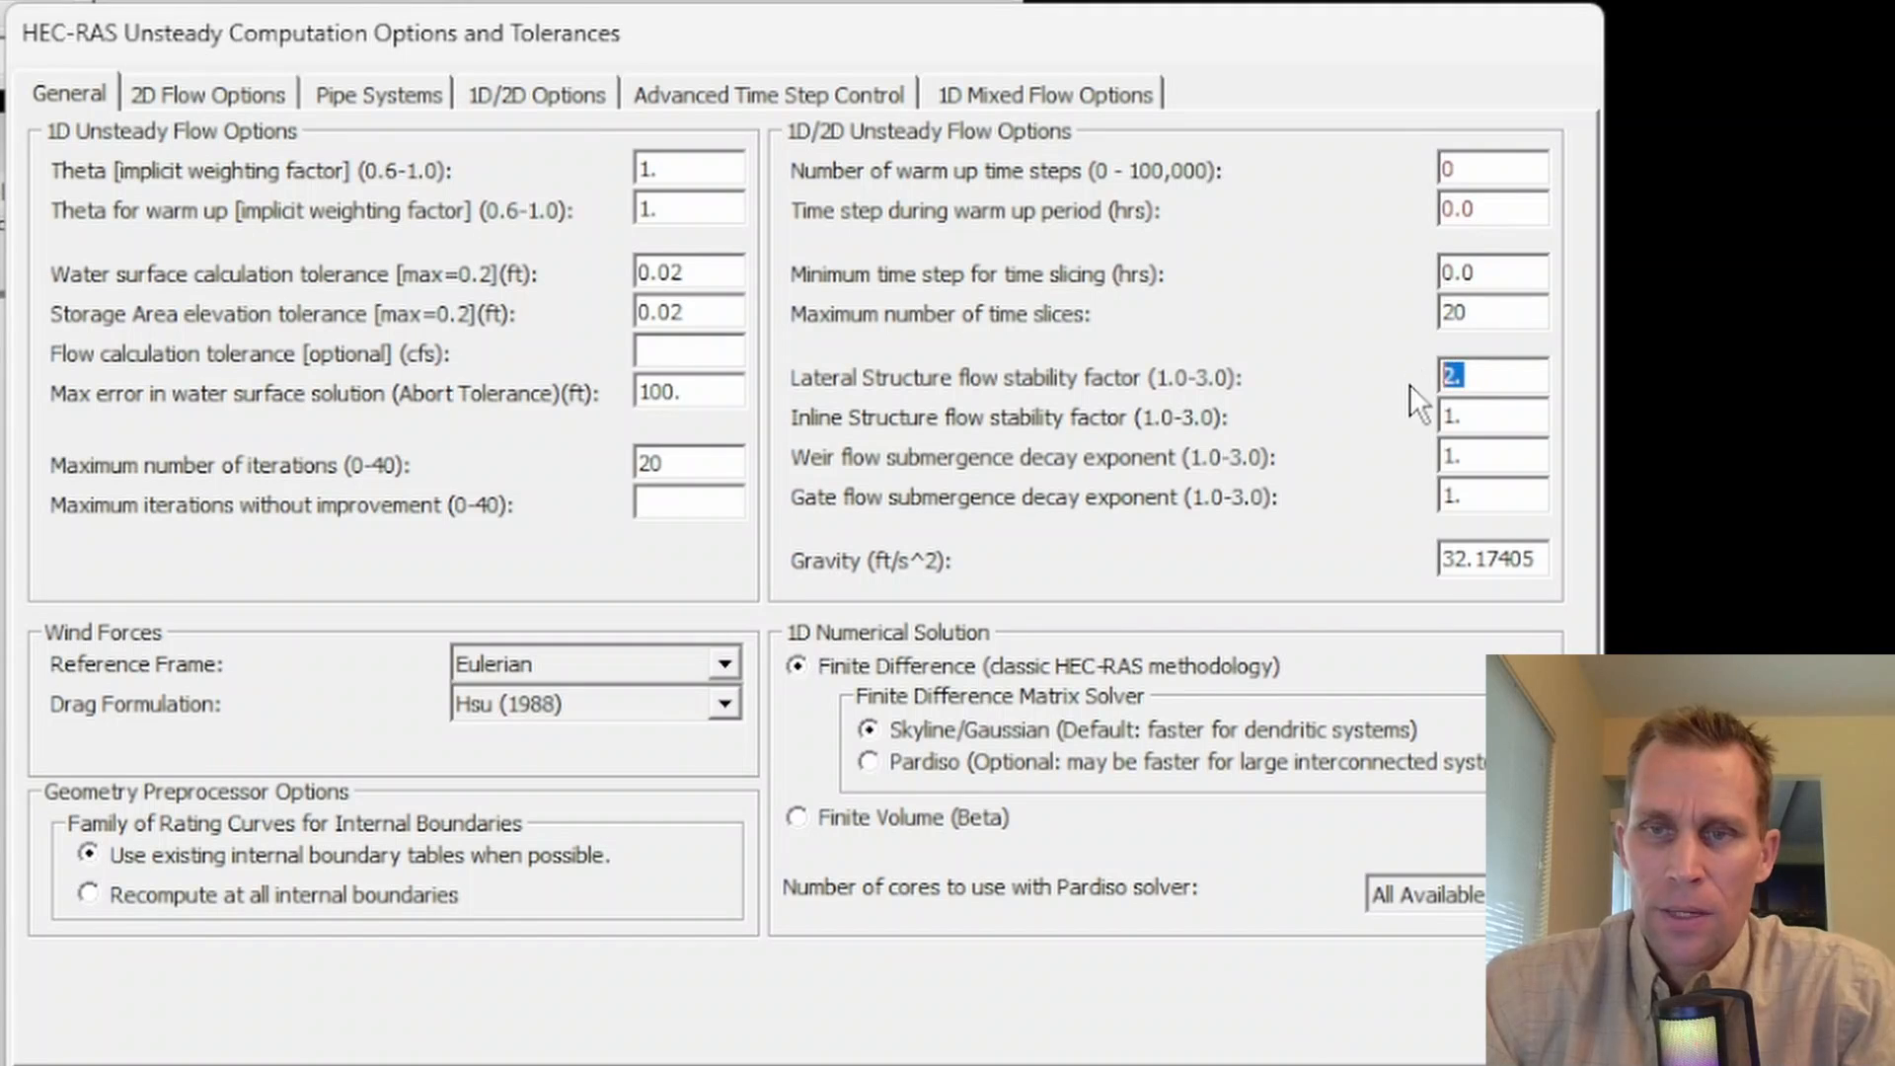
text(1)
key(ctrl+z)
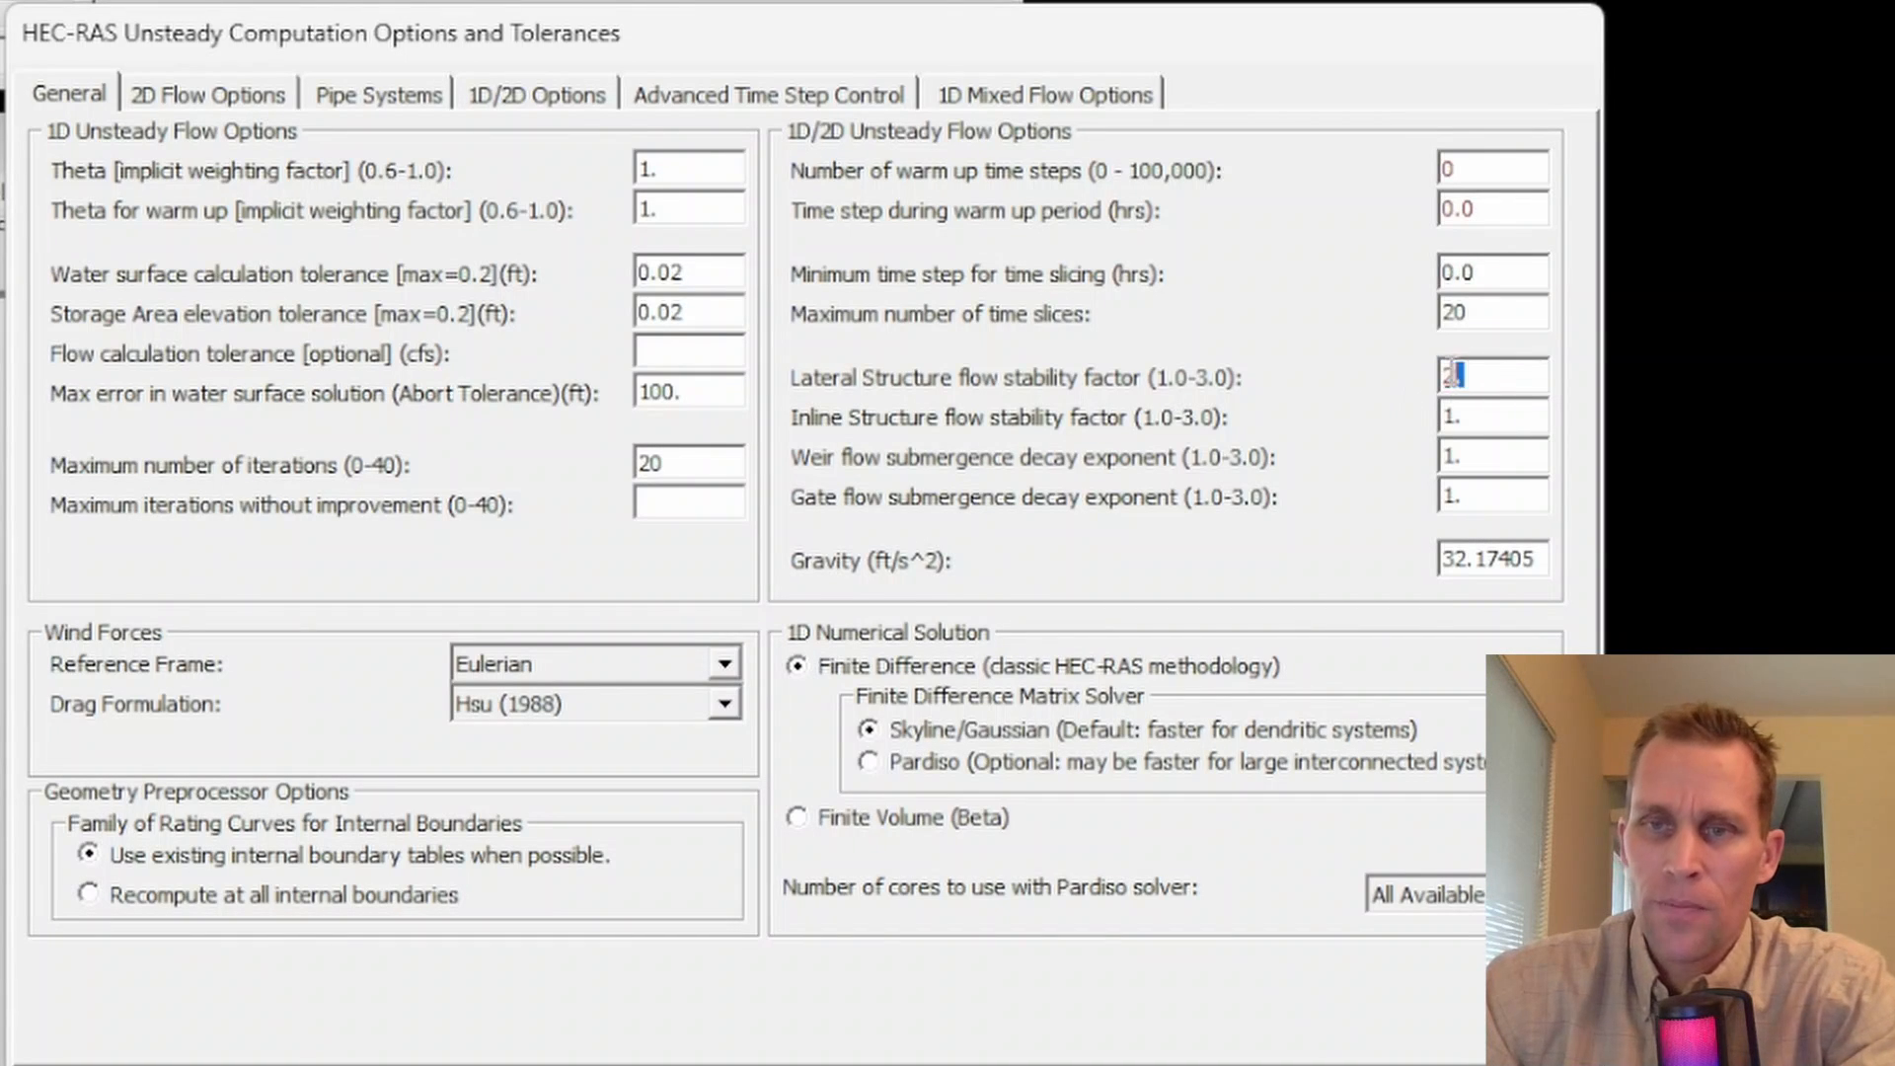
click(1503, 373)
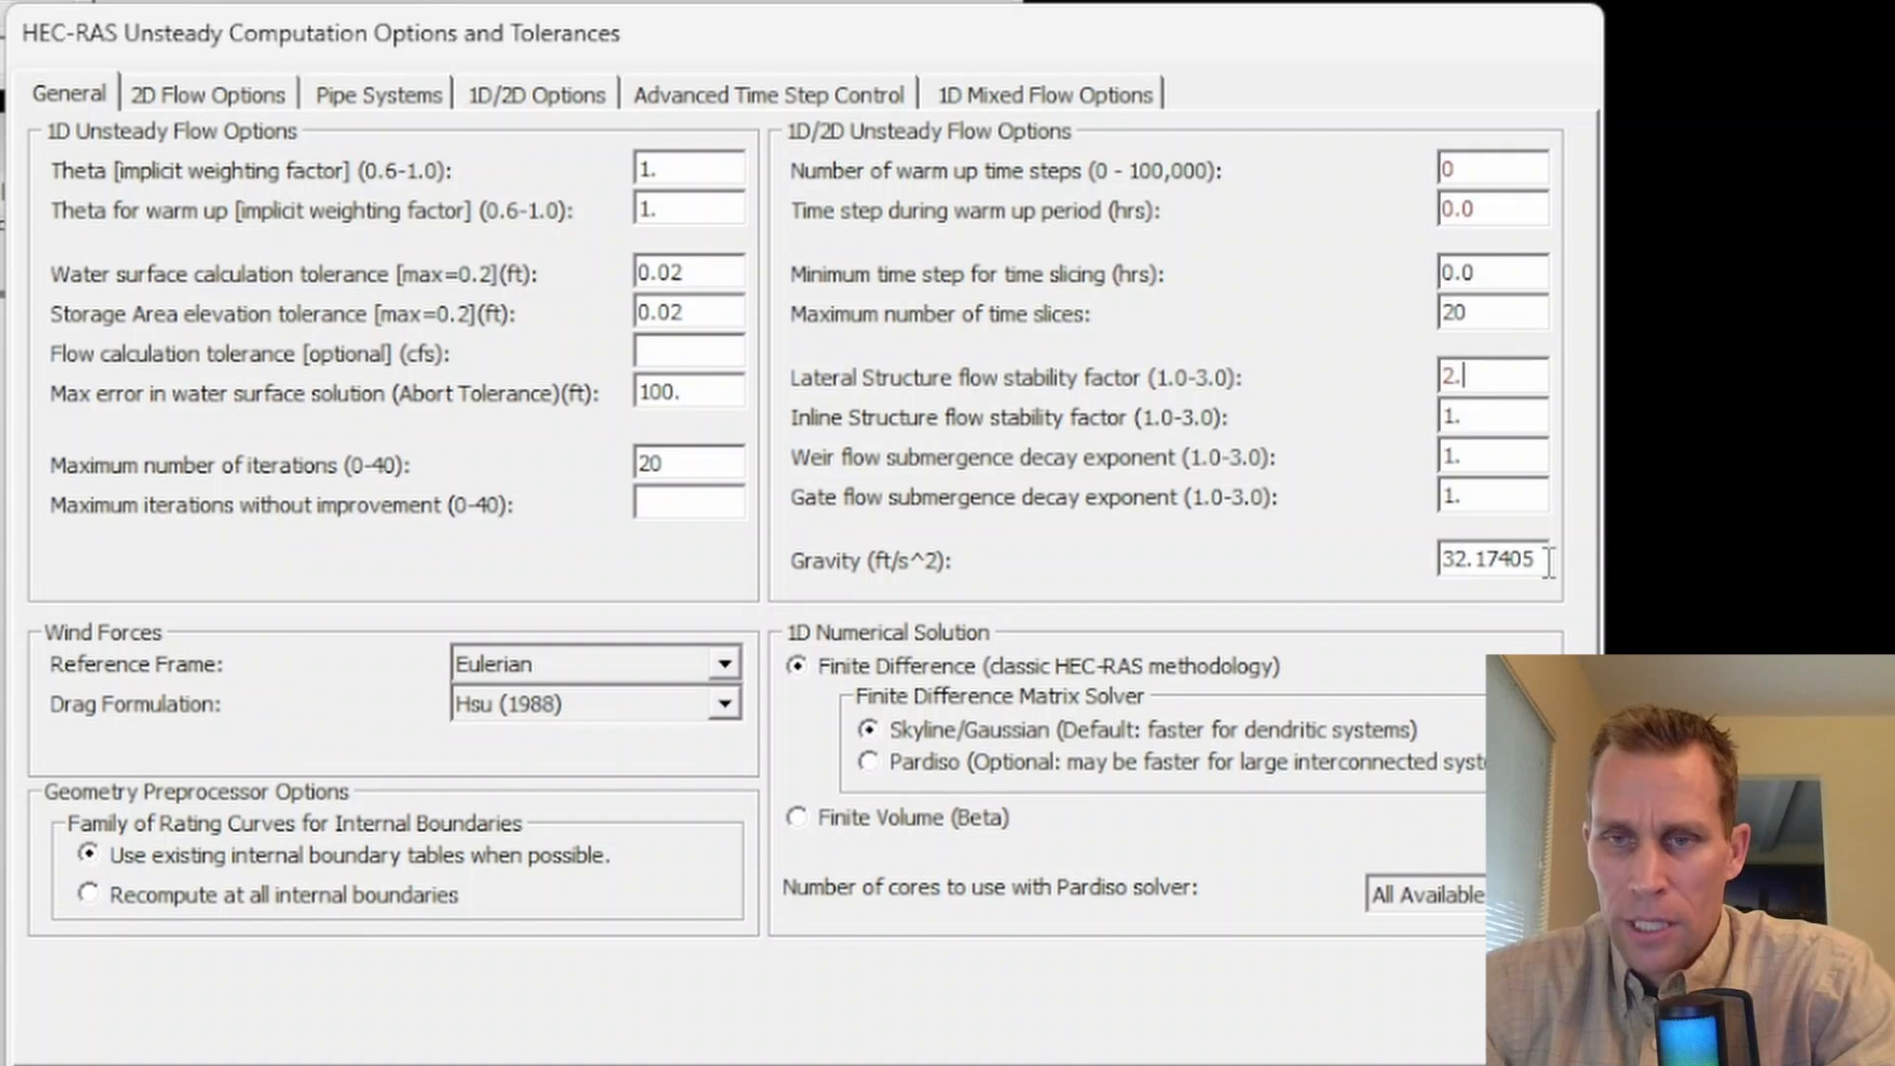
Step: Examine the gravity setting, and try the Lagrangian reference frame for wind forces before returning it to Eulerian
drag(1546, 561, 1386, 587)
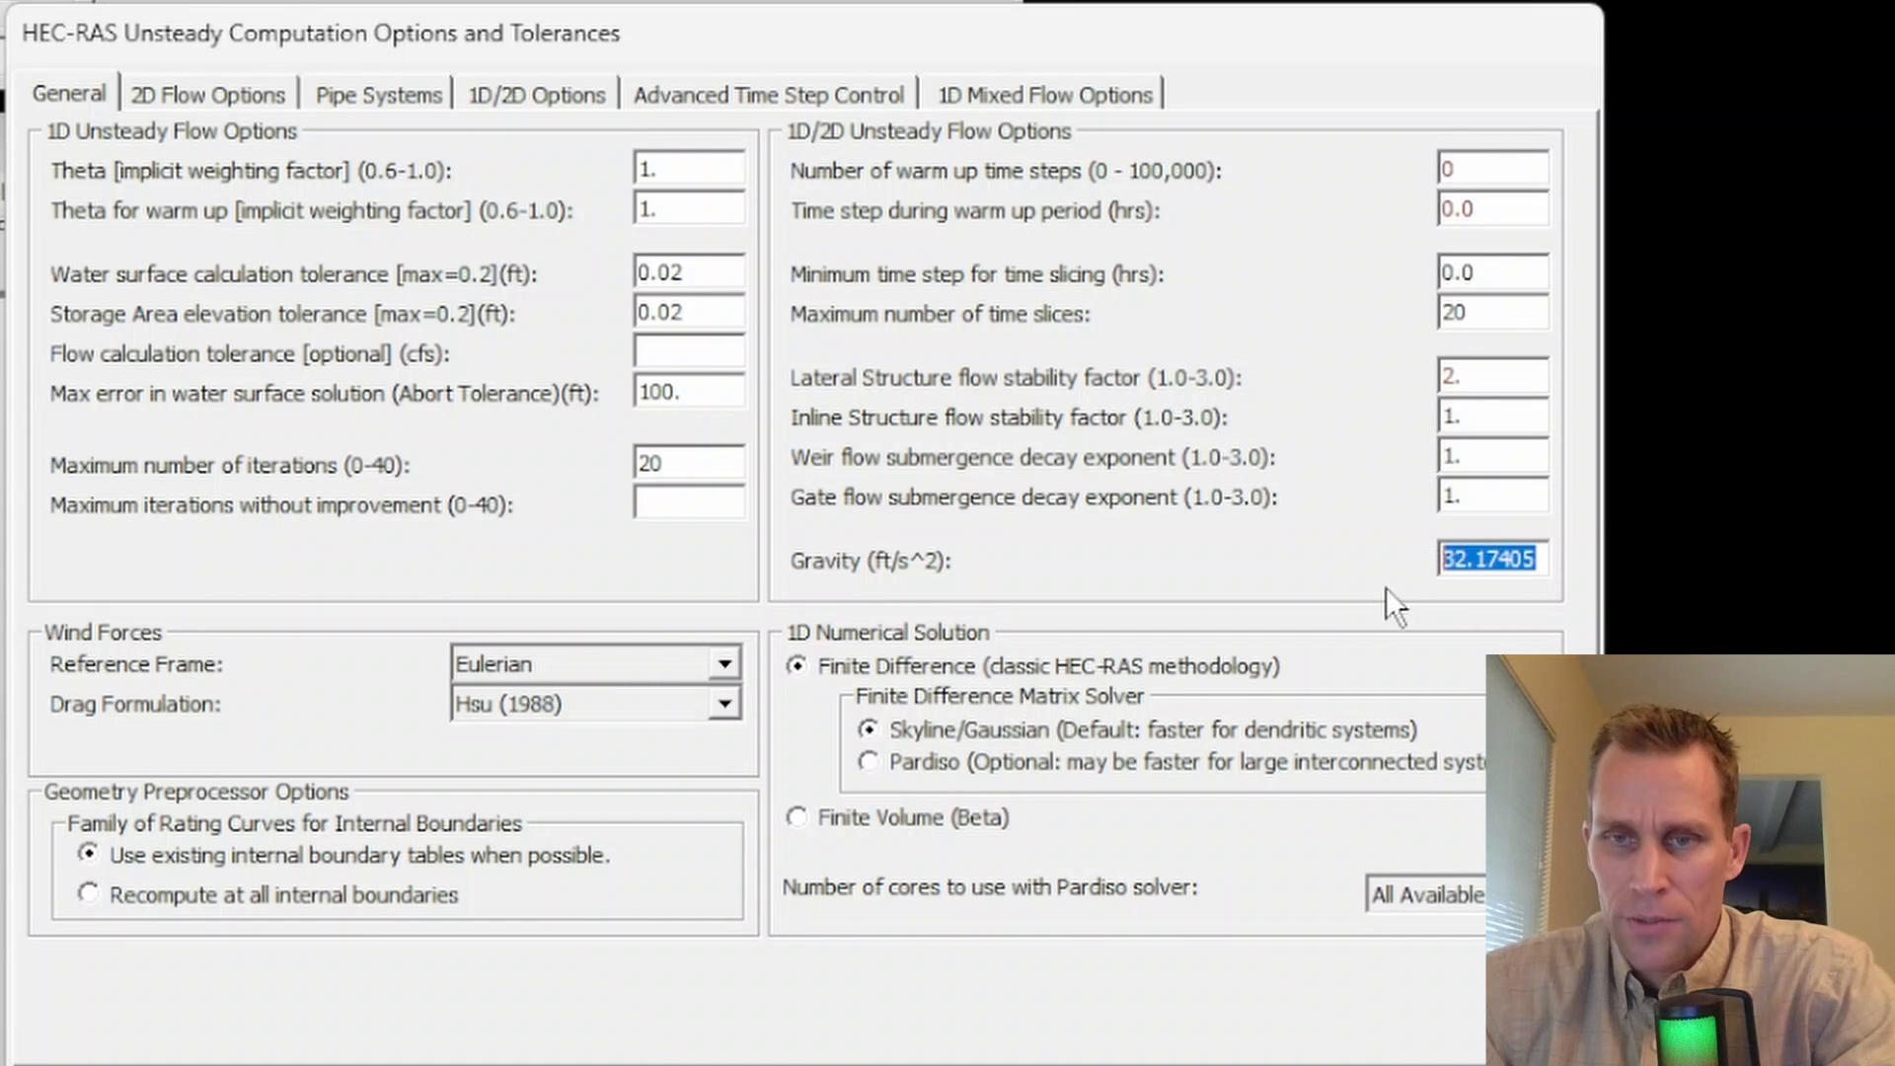
click(1546, 557)
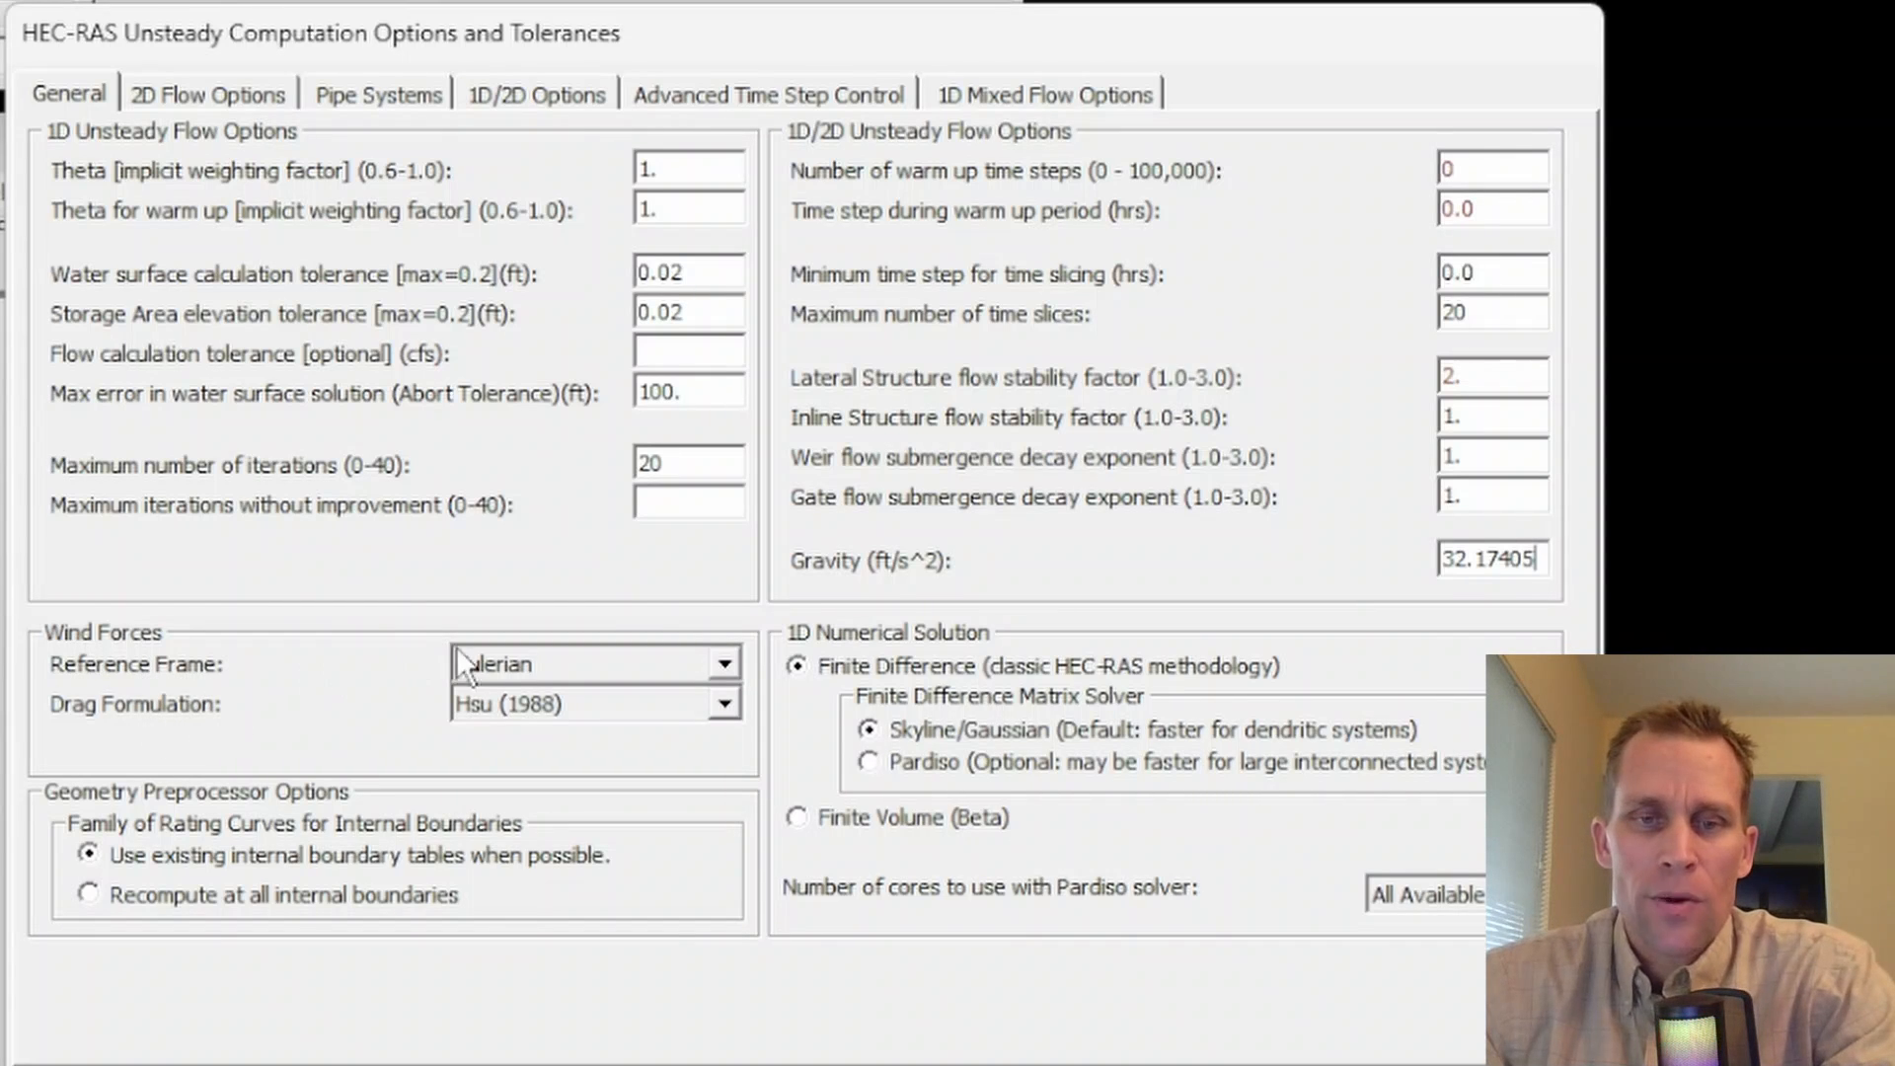
click(513, 667)
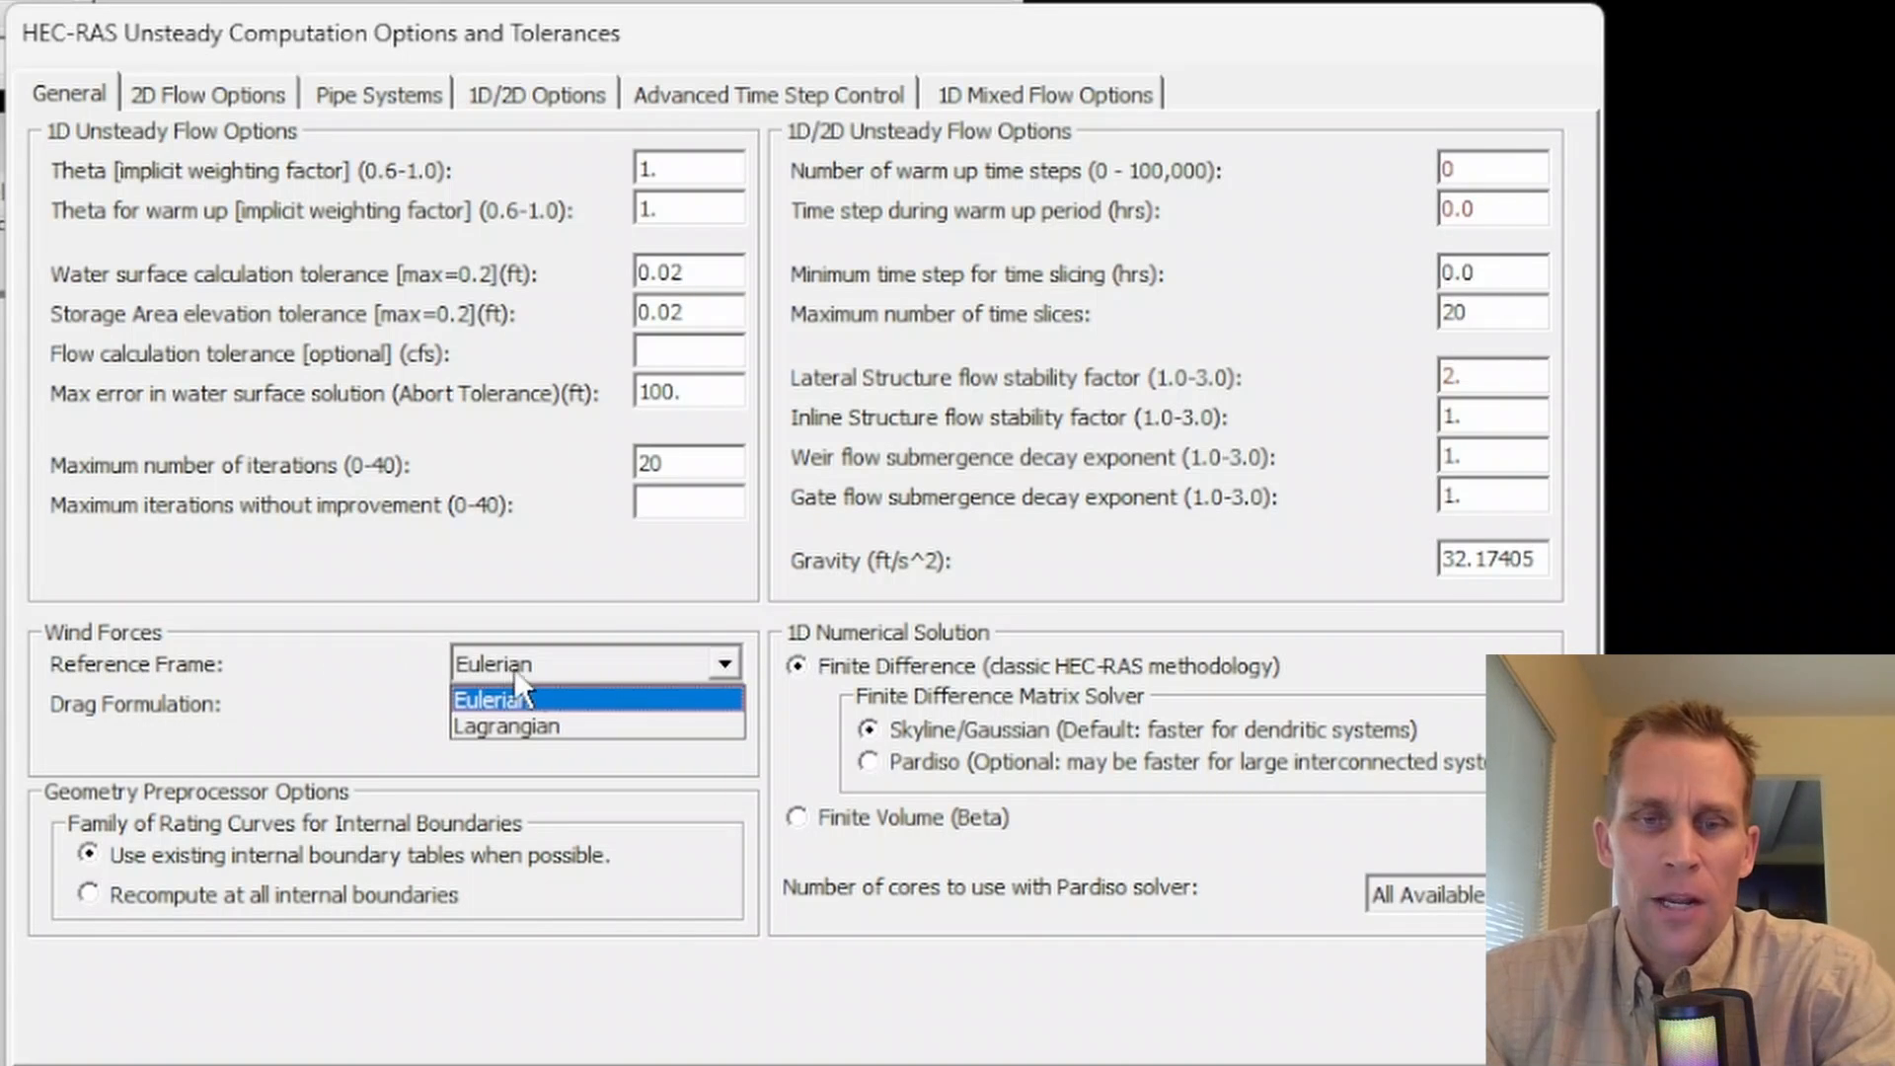
click(572, 725)
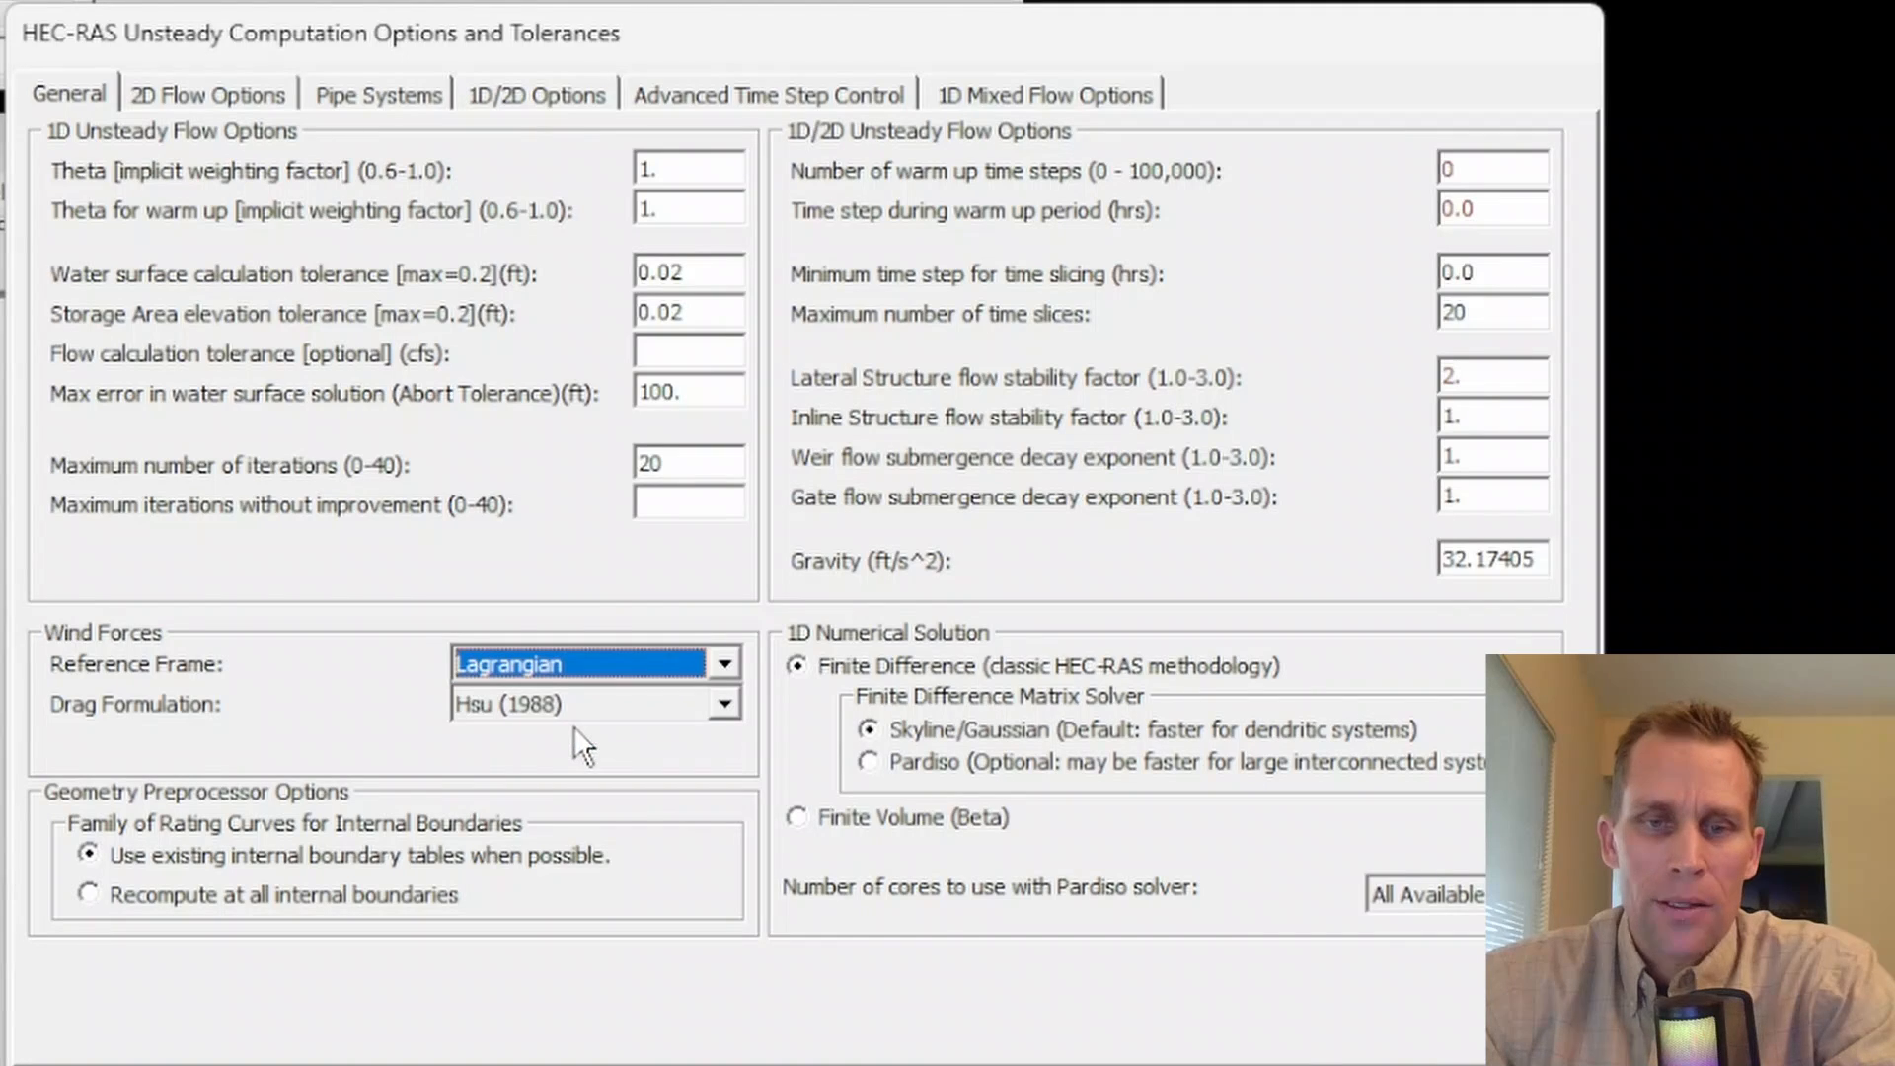
click(561, 669)
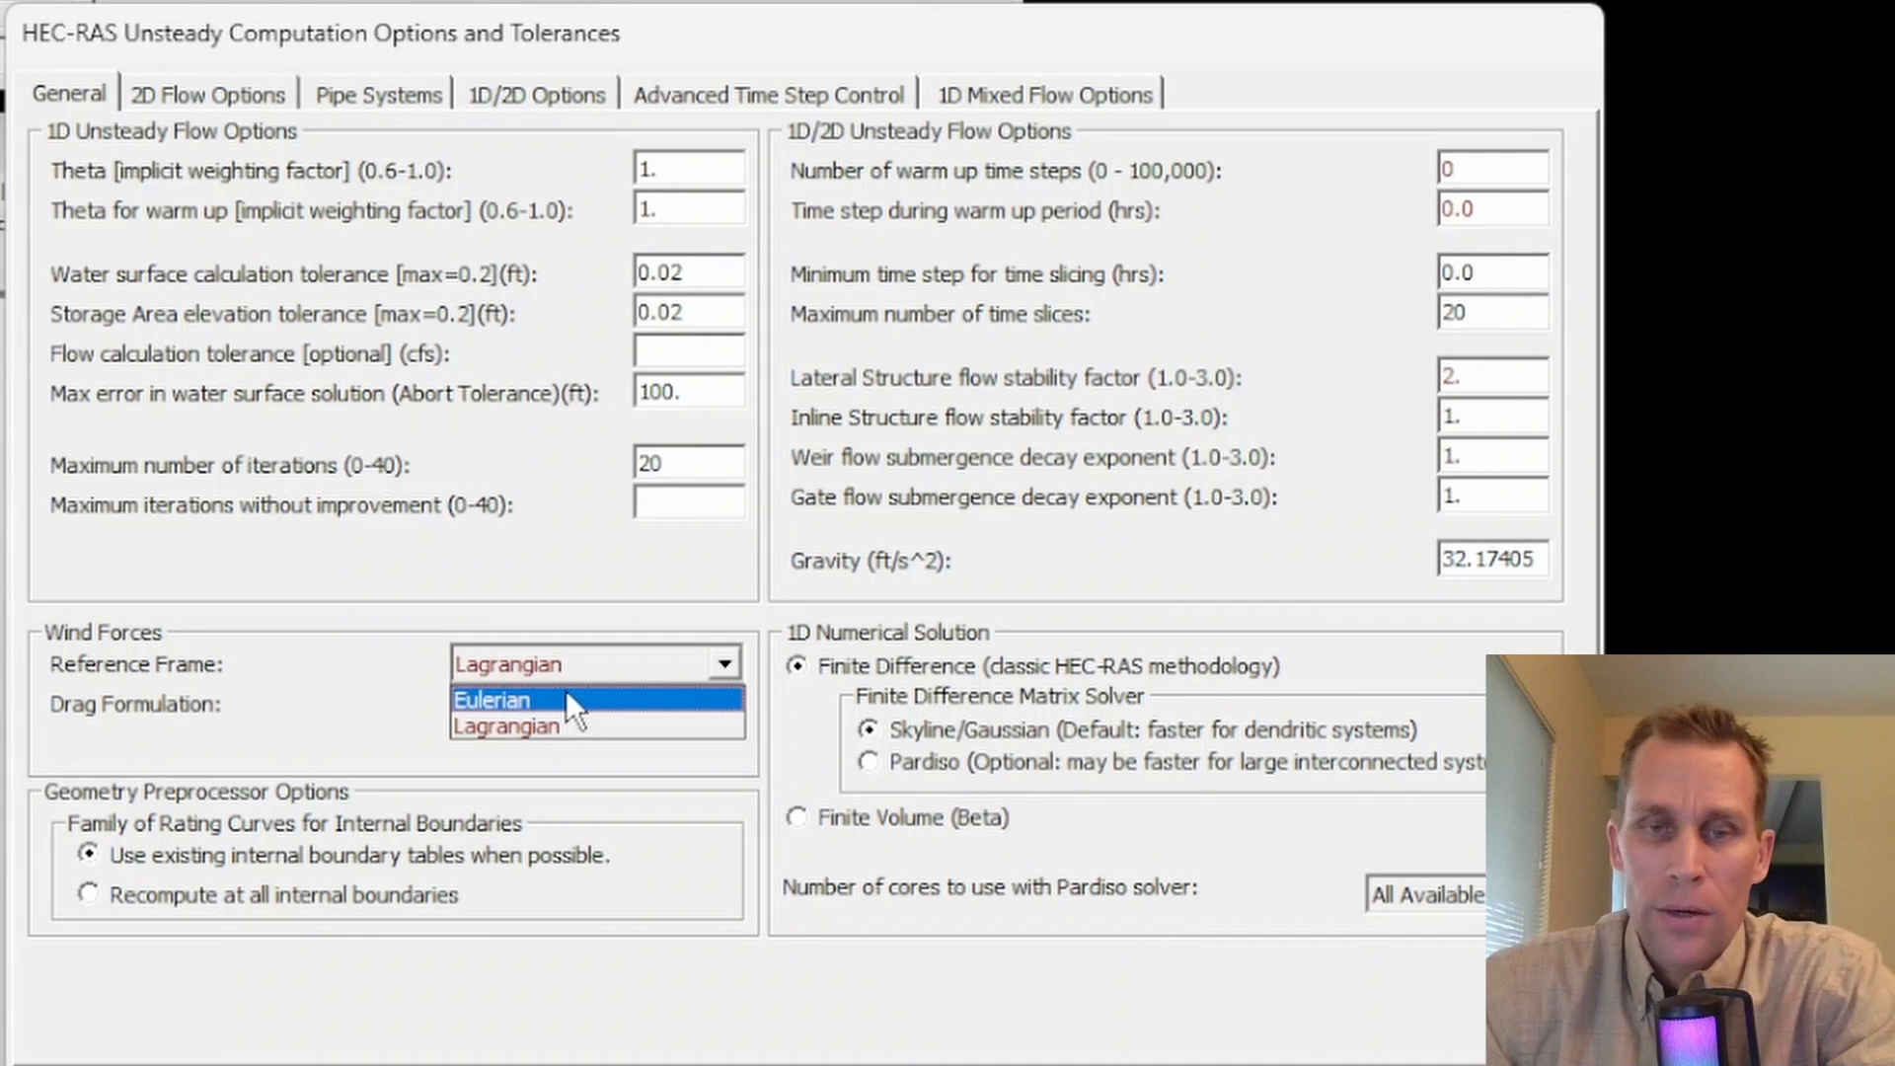
click(566, 690)
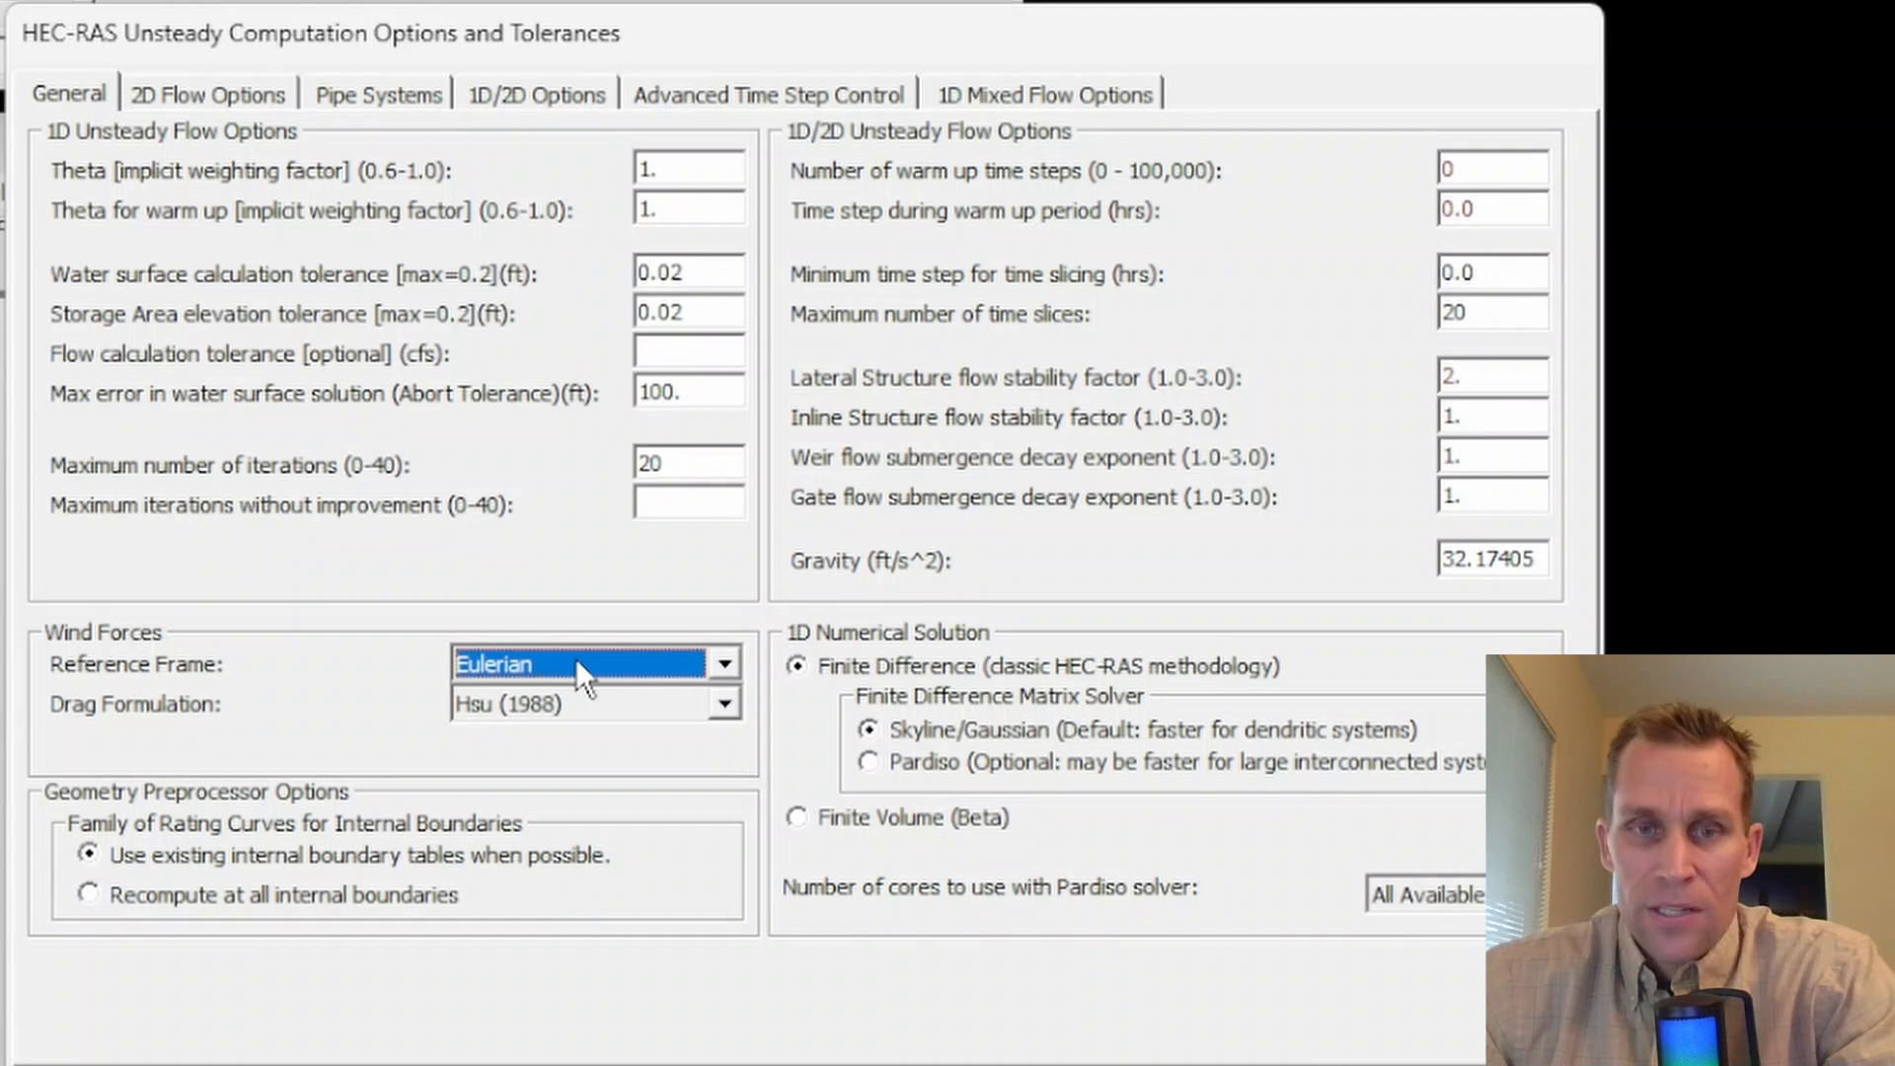
Step: Set the wind forces reference frame to Lagrangian
click(577, 658)
click(576, 658)
click(573, 663)
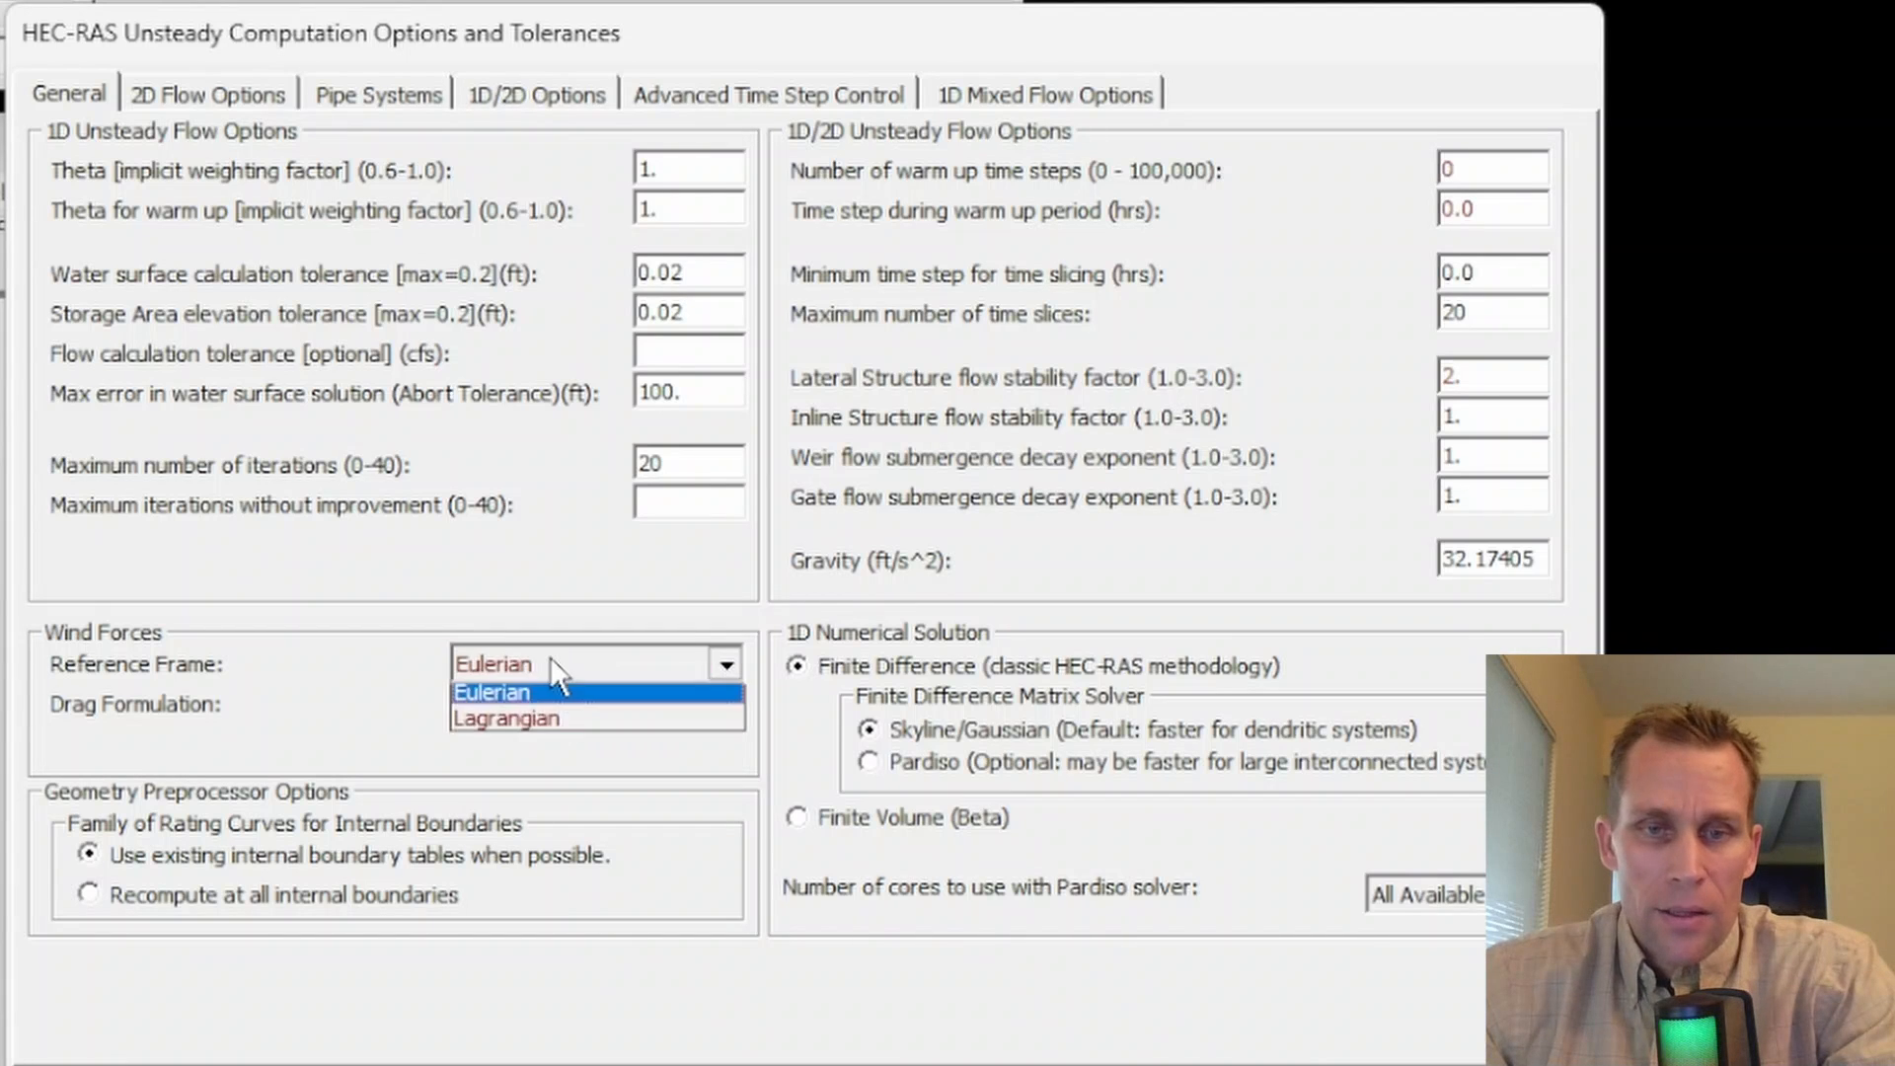
click(552, 725)
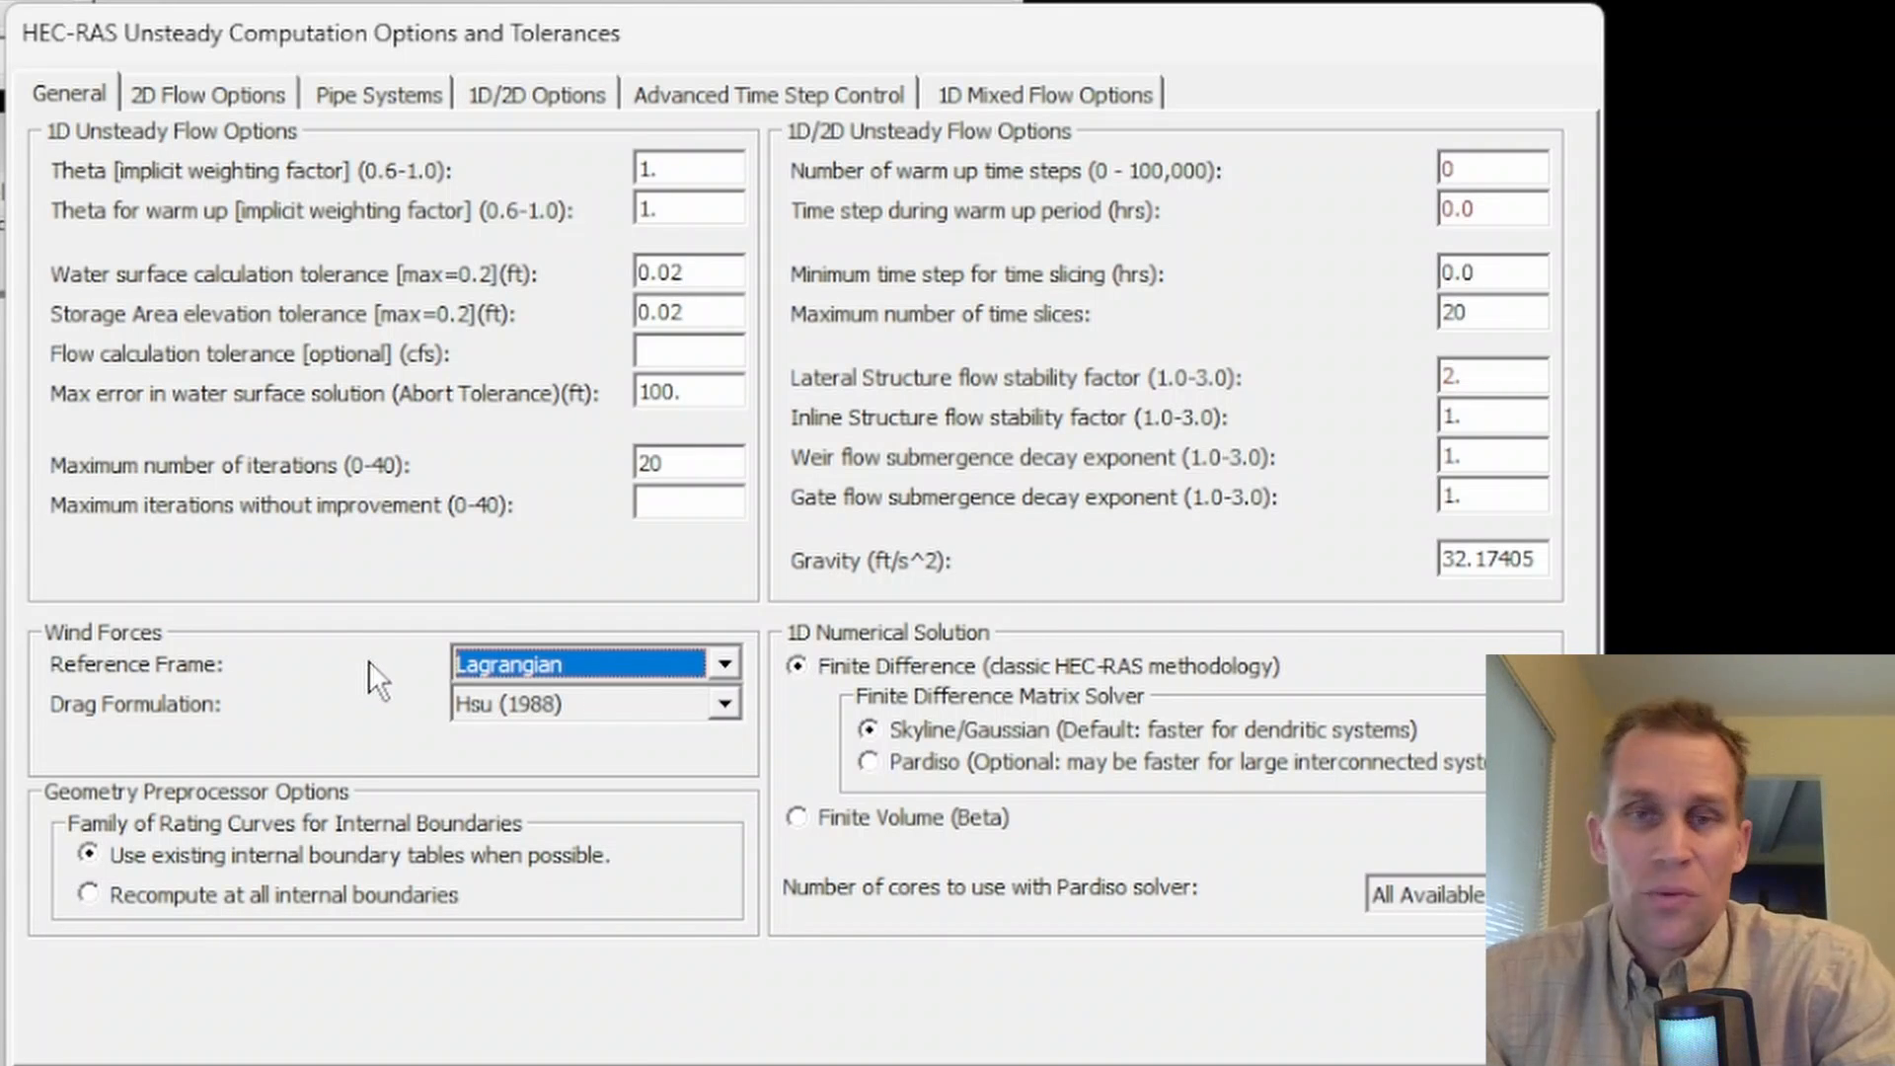
Step: Try the Constant Cd drag formulation for wind forces, restore Hsu (1988) and review the other available formulations
key(Tab)
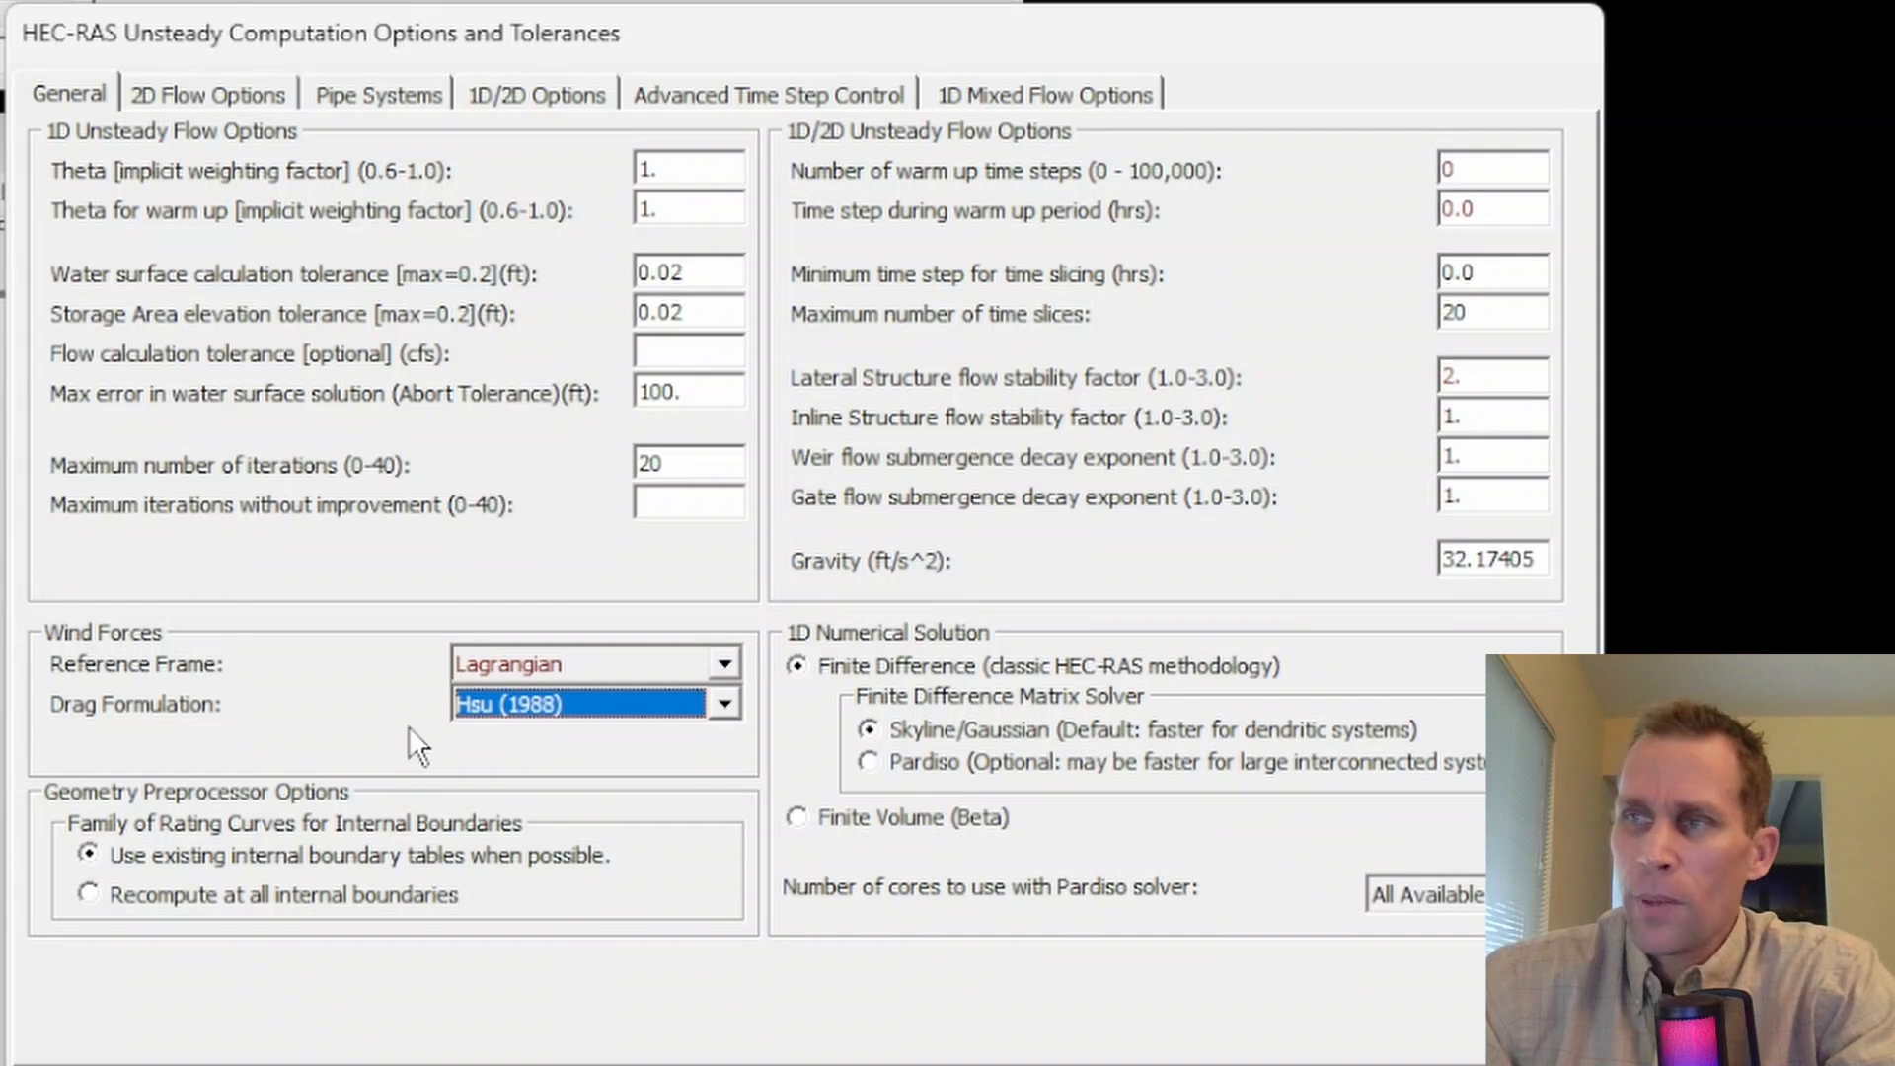
click(582, 693)
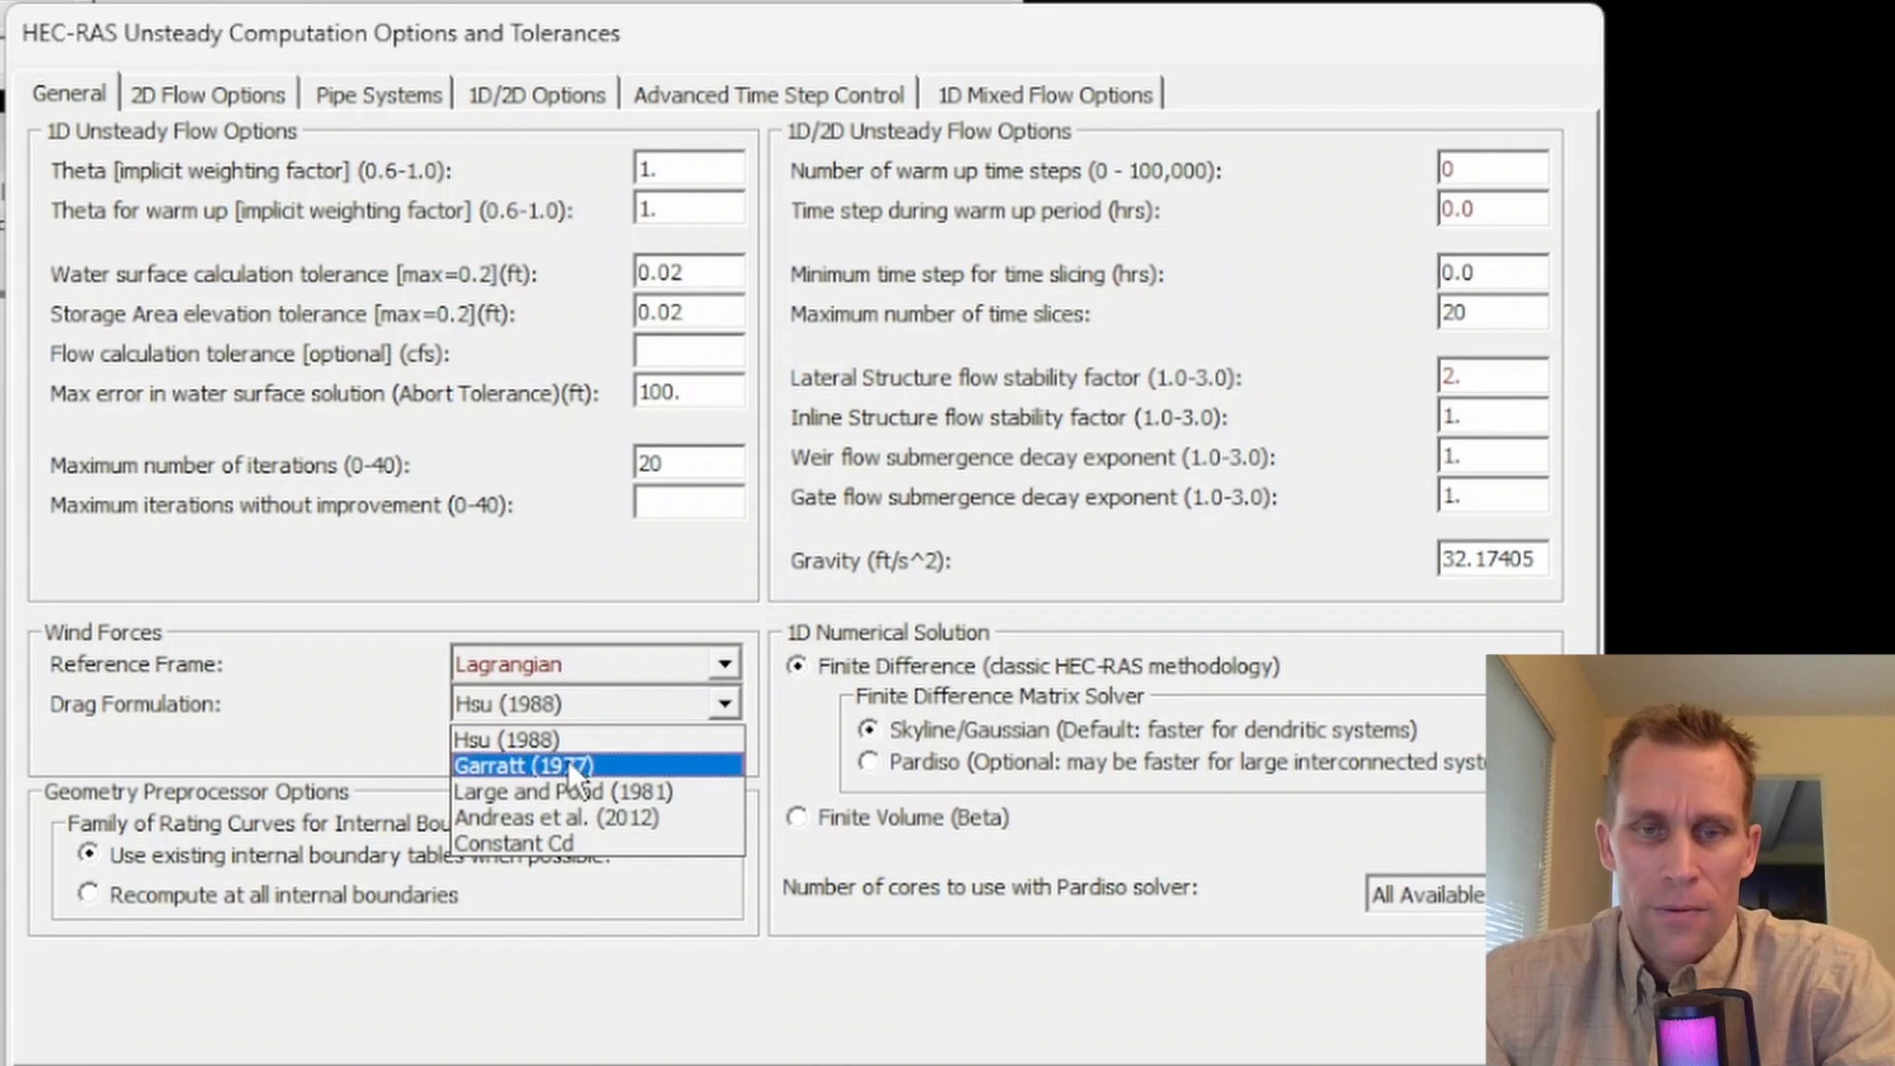
click(511, 843)
click(710, 758)
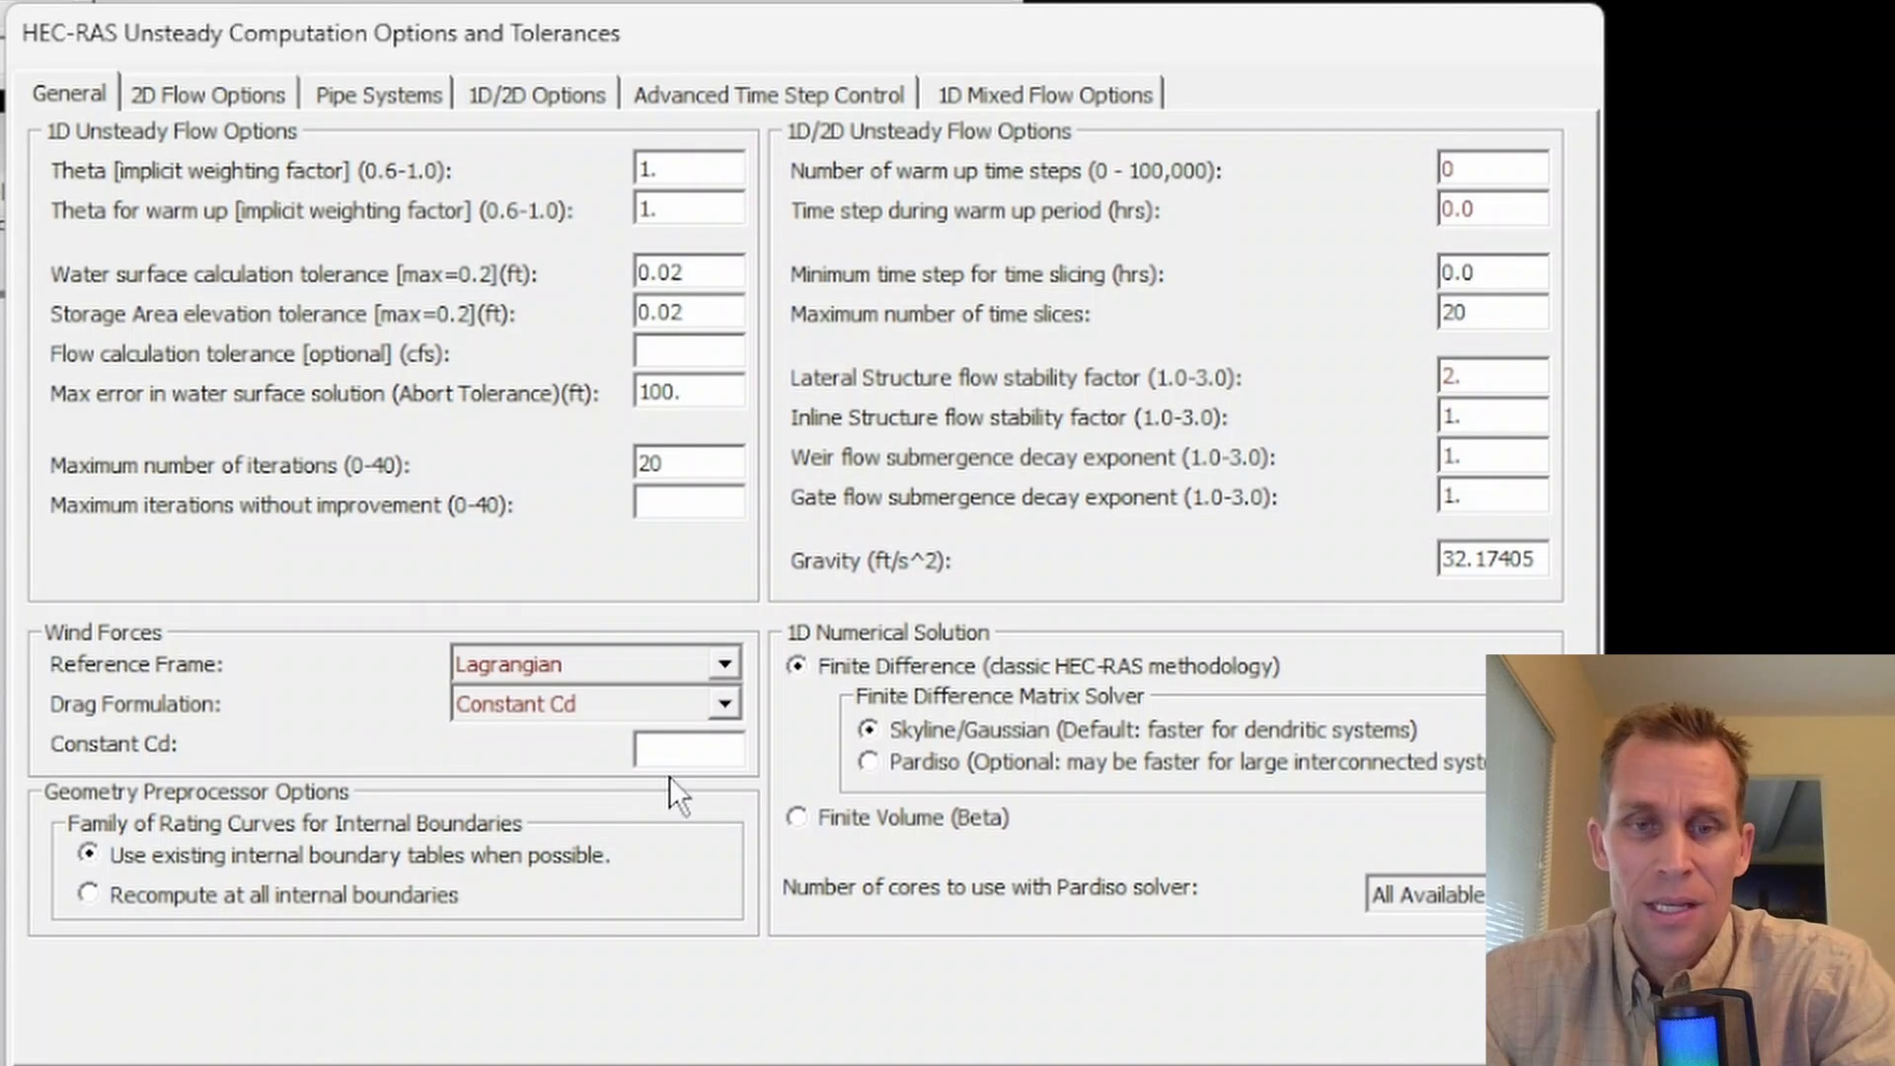
click(724, 703)
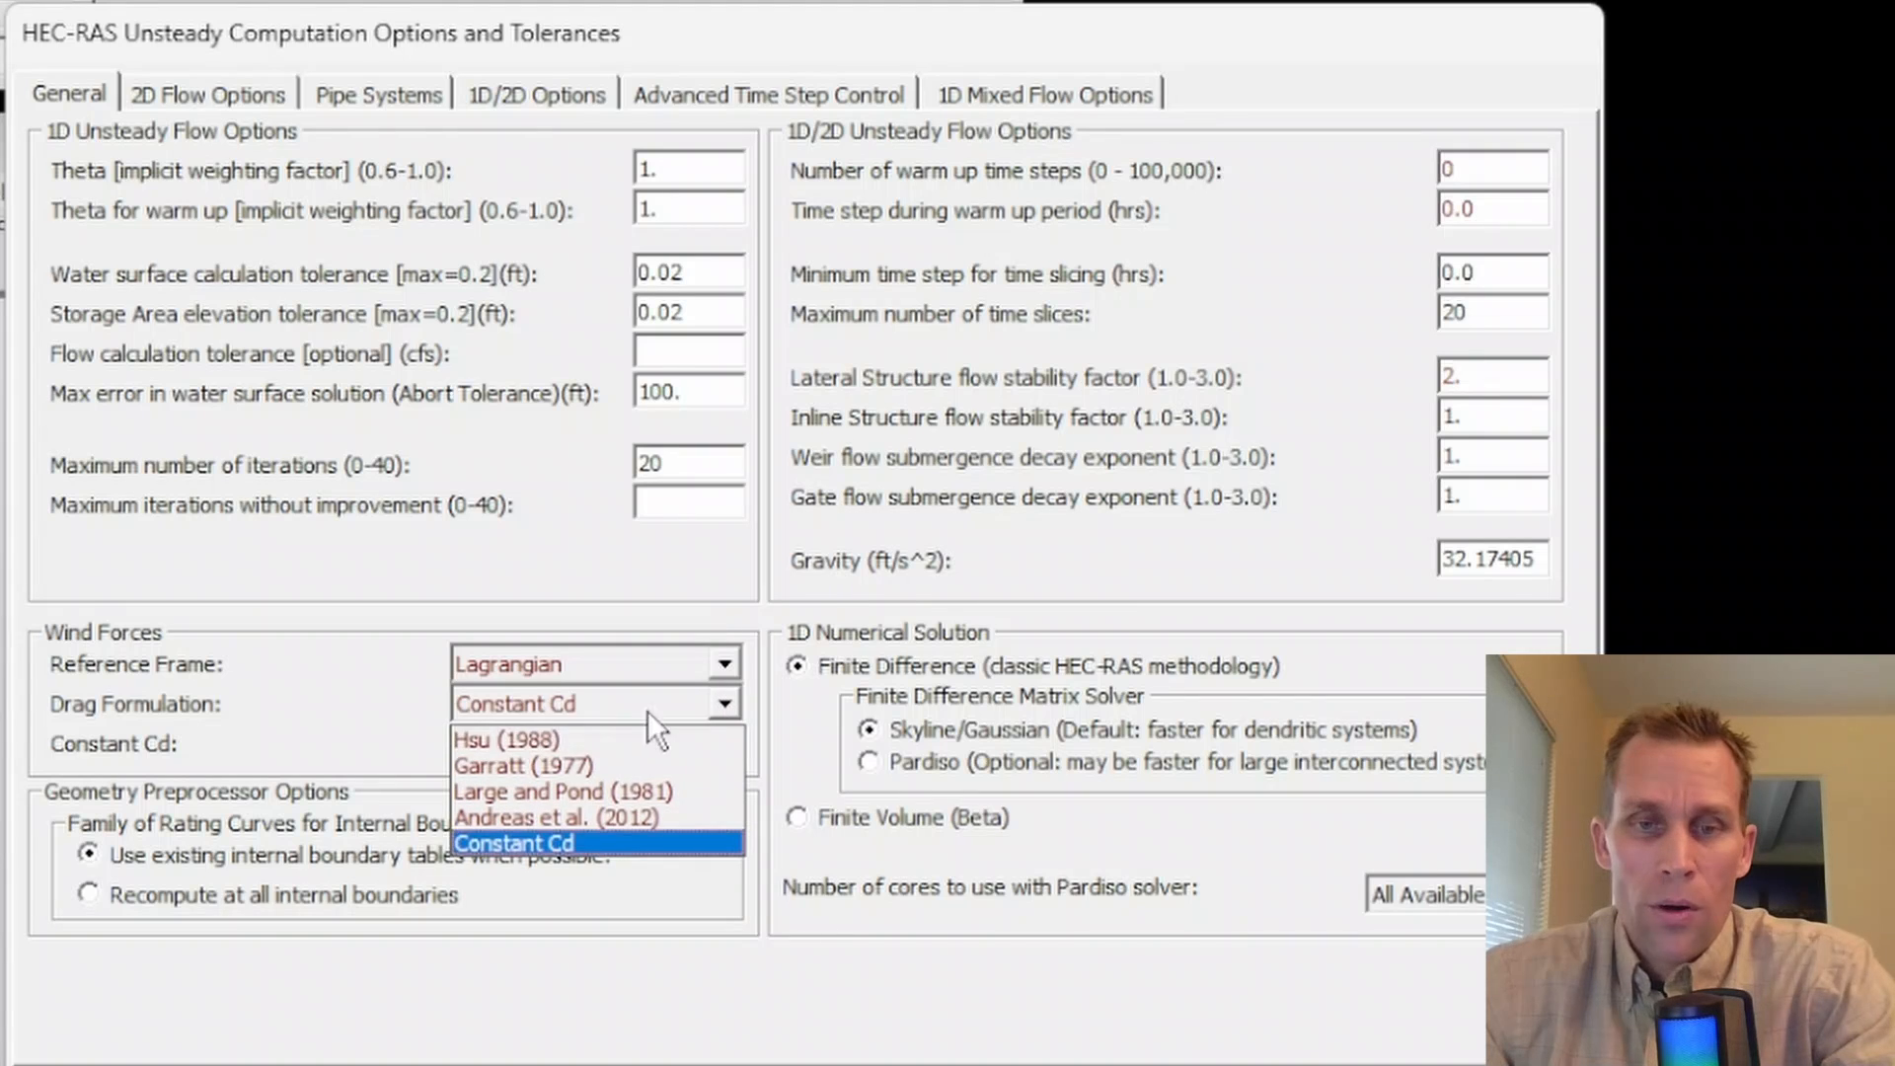
click(494, 749)
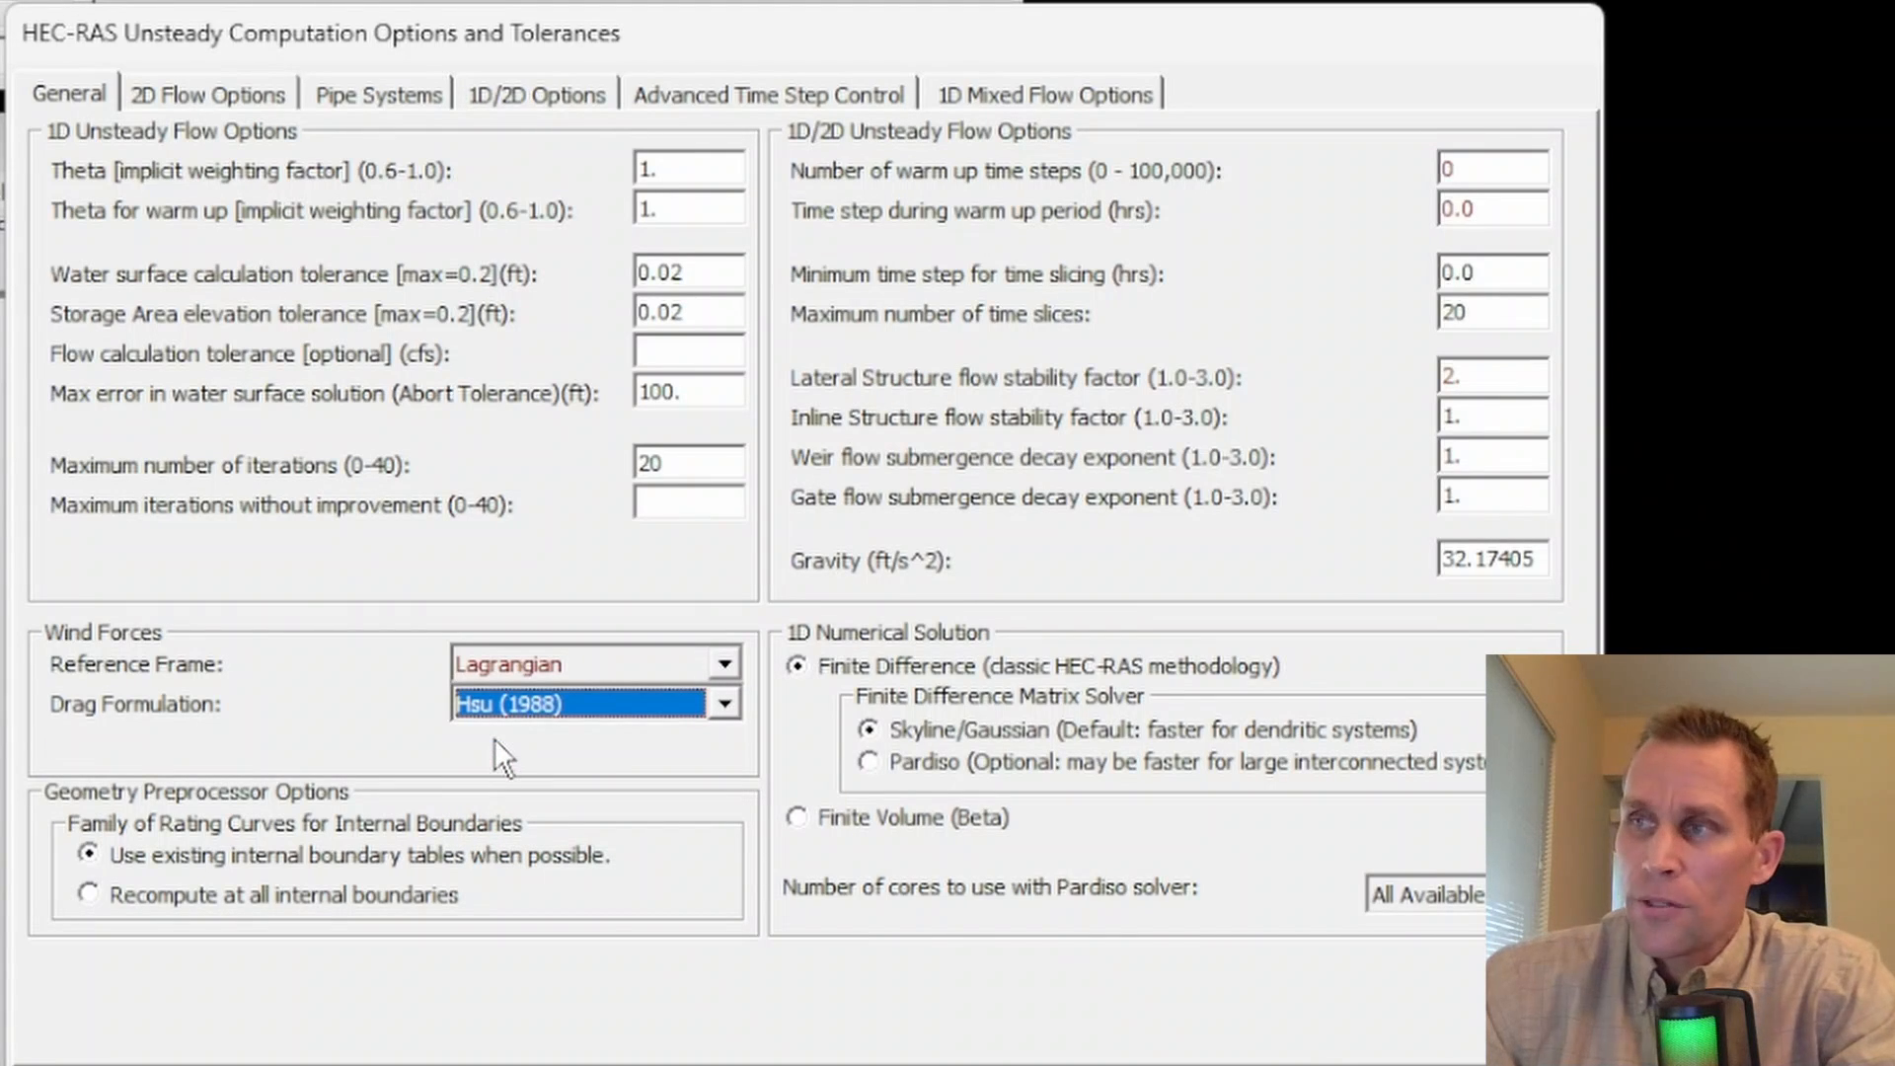
click(721, 701)
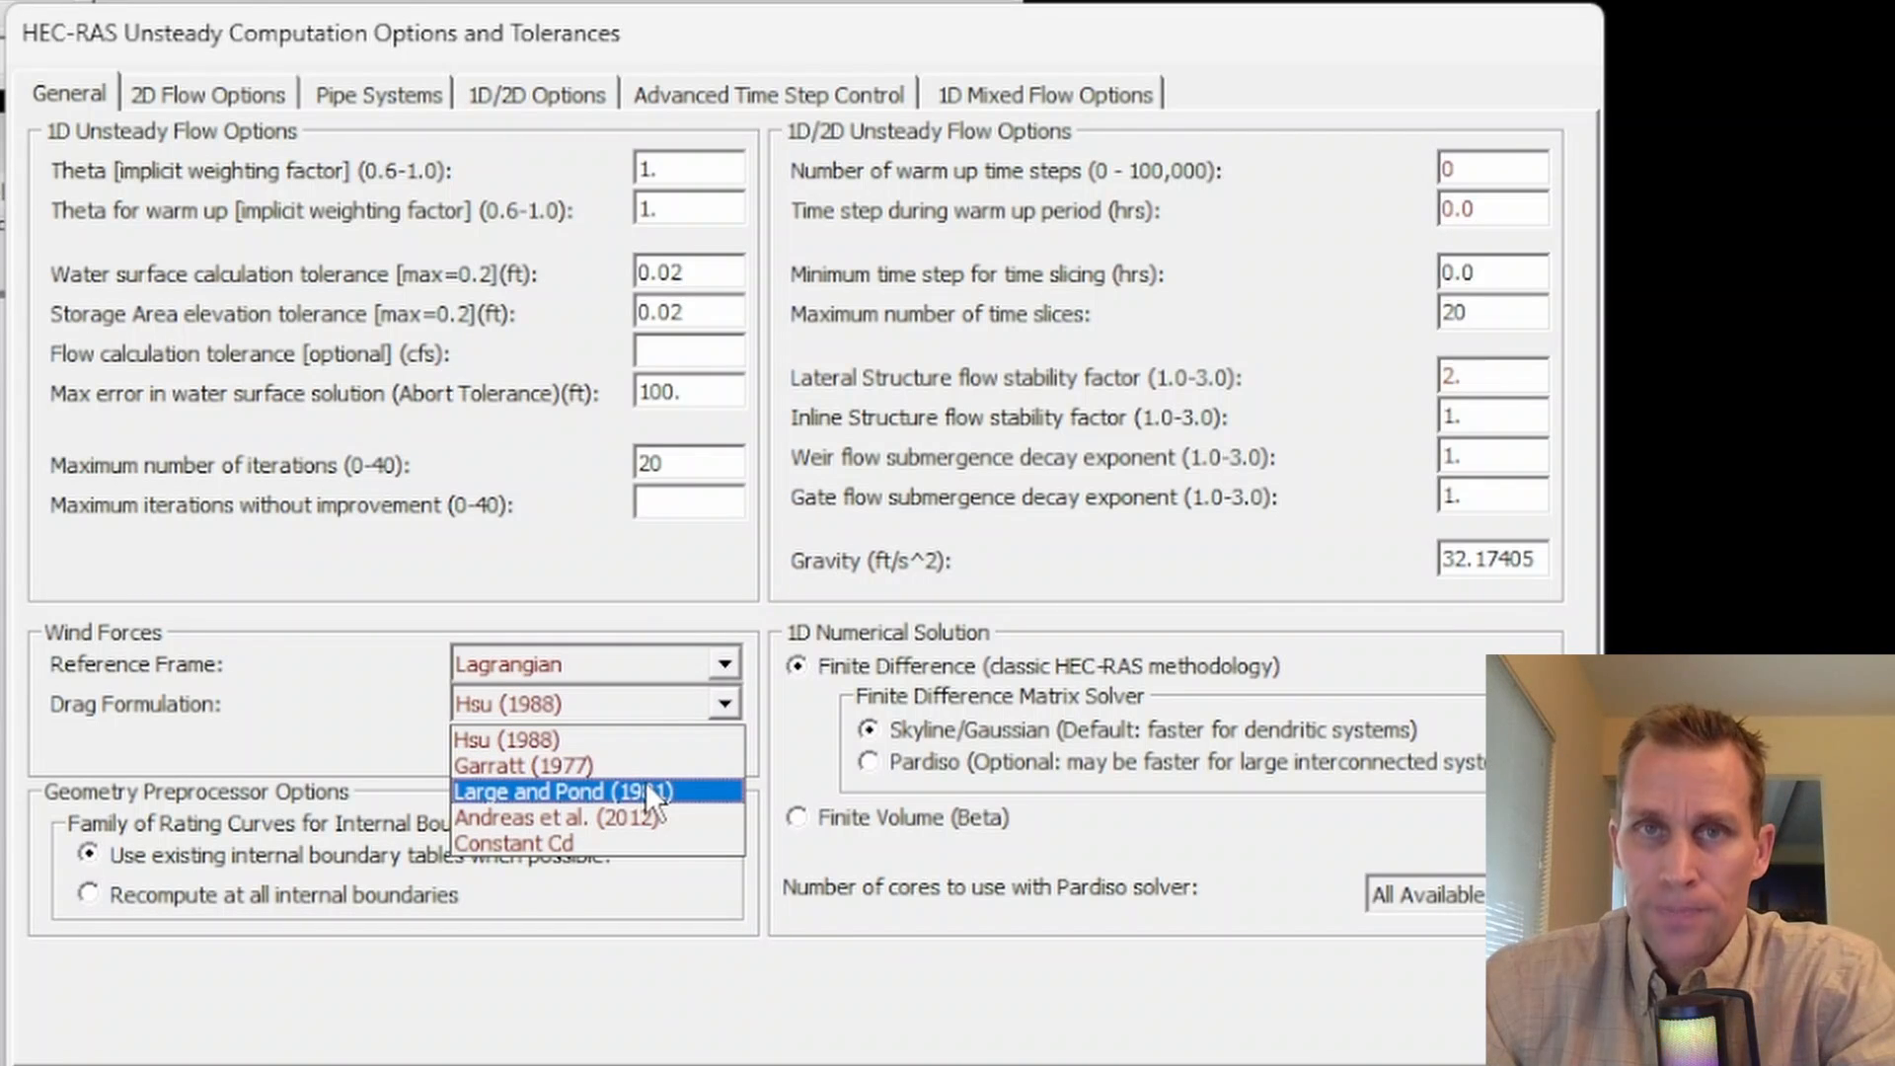
key(Escape)
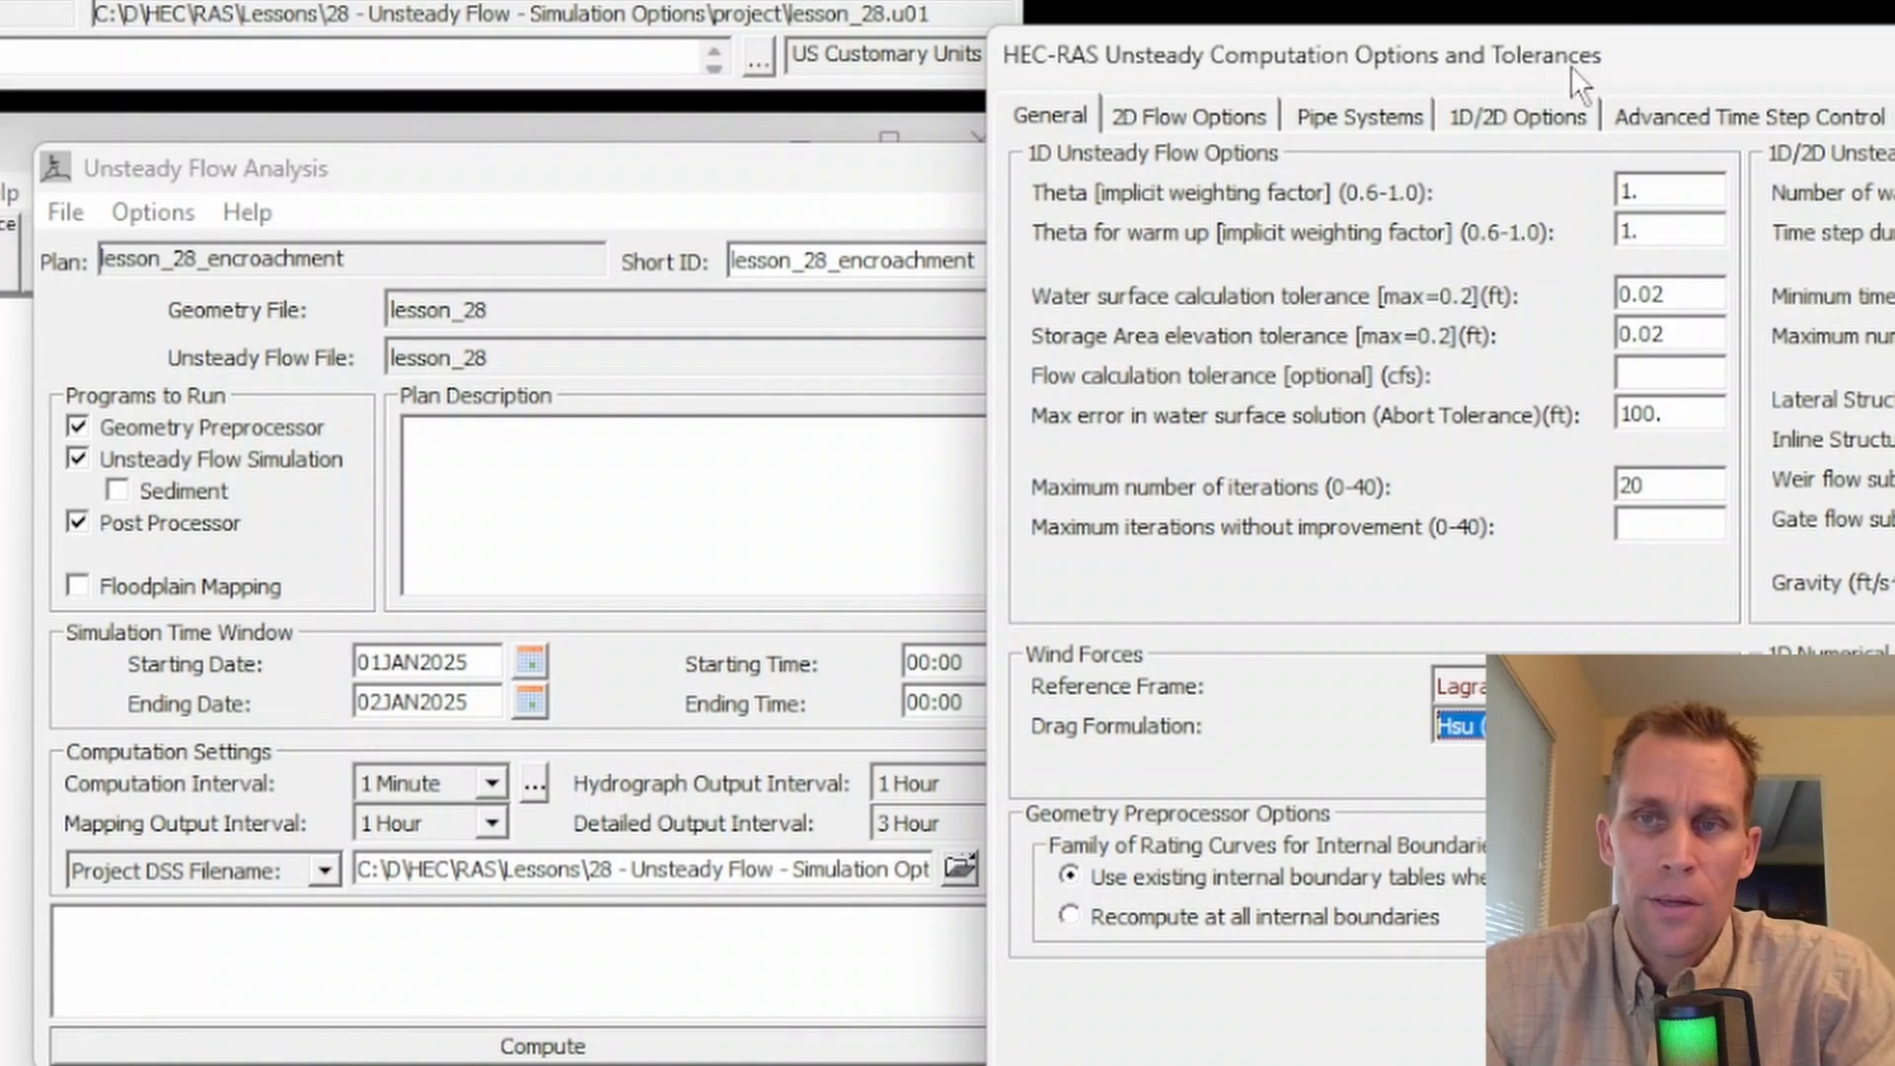
Step: Try recomputing rating curves at all internal boundaries and return to using existing internal boundary tables when possible
drag(1678, 49, 744, 112)
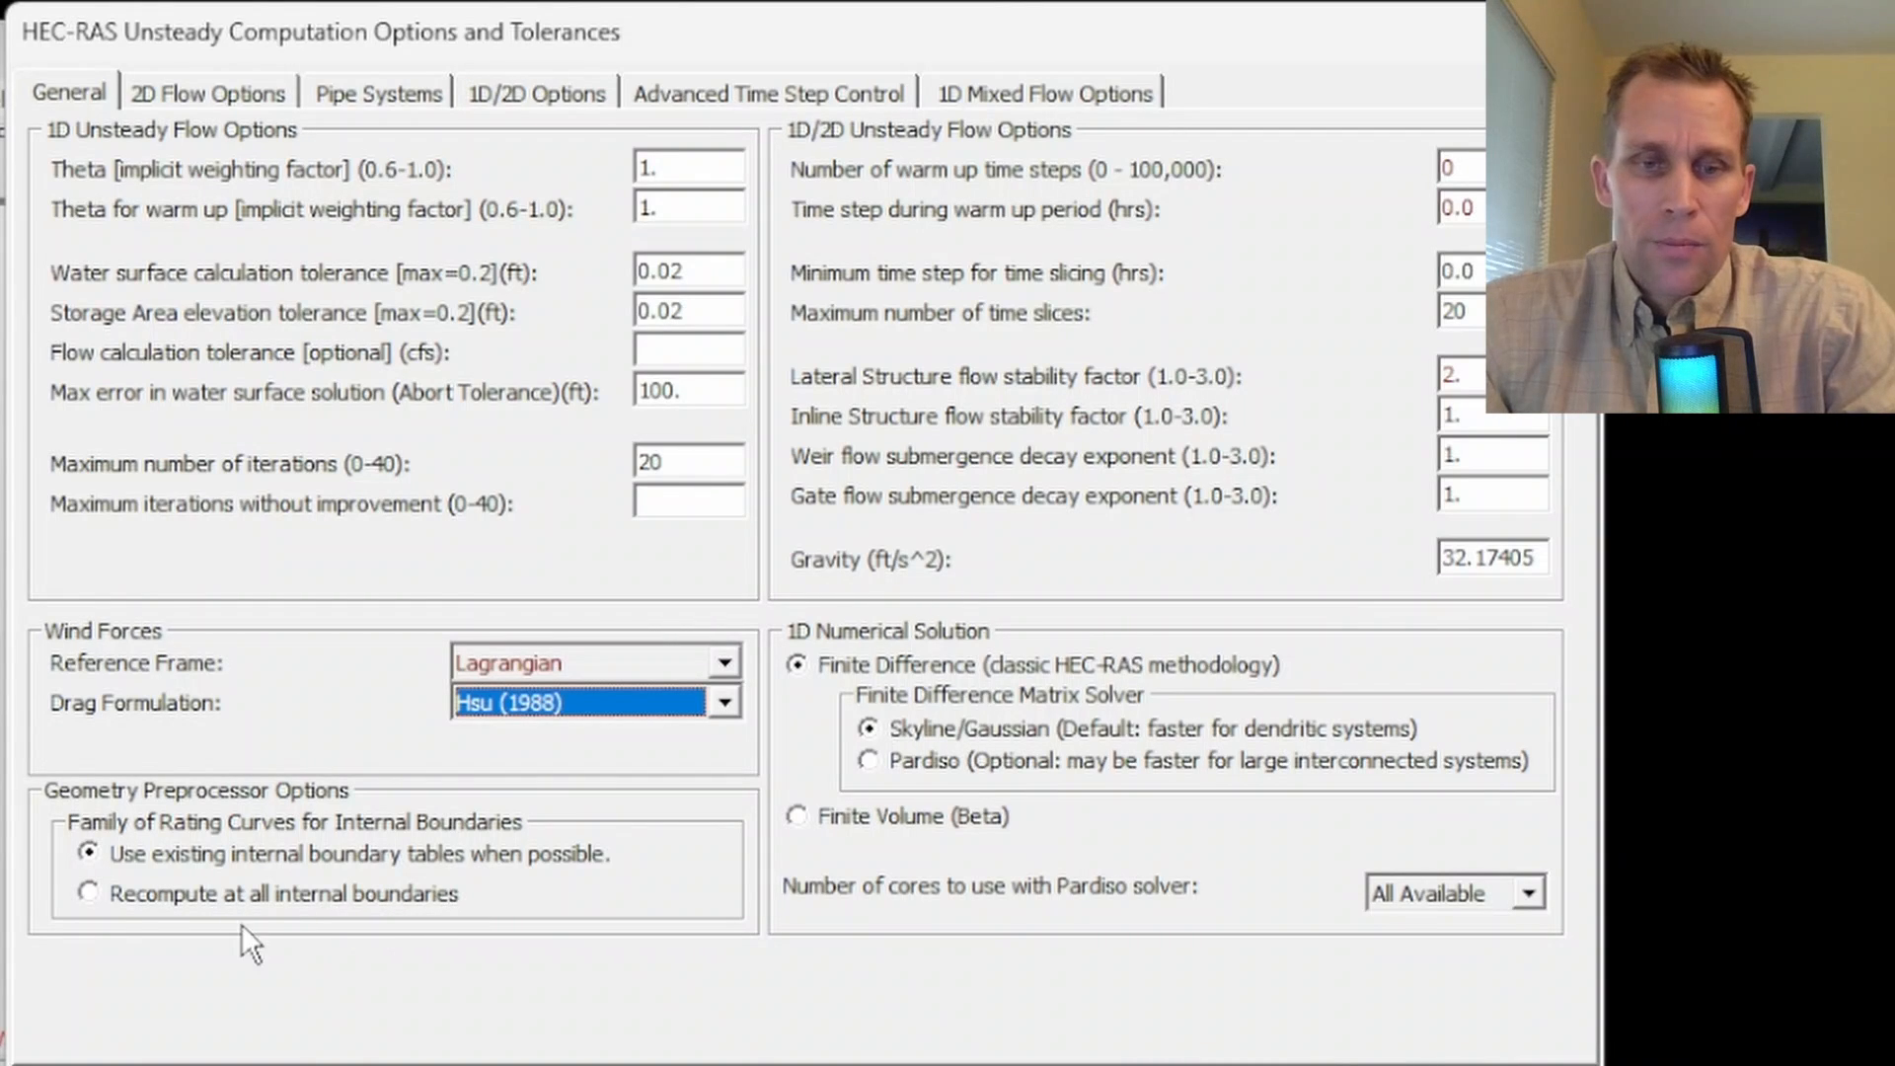
click(90, 893)
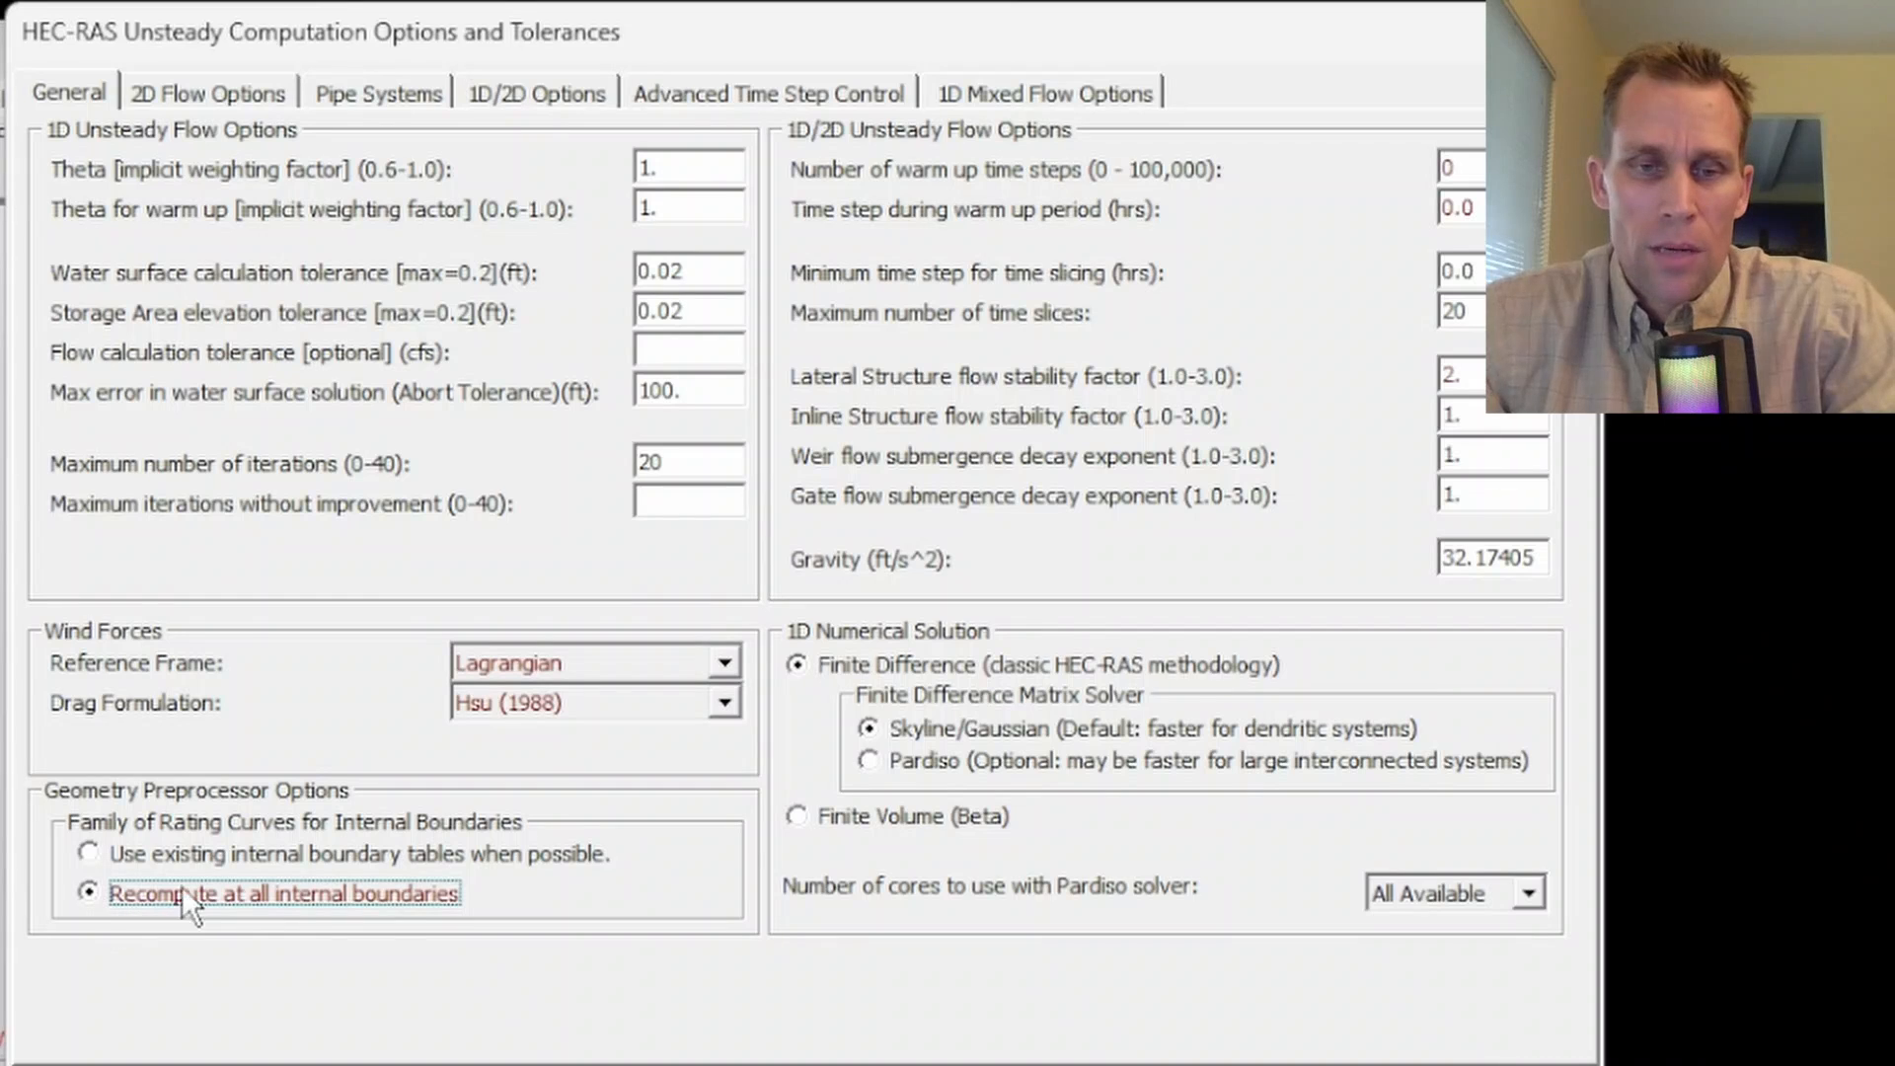
click(87, 852)
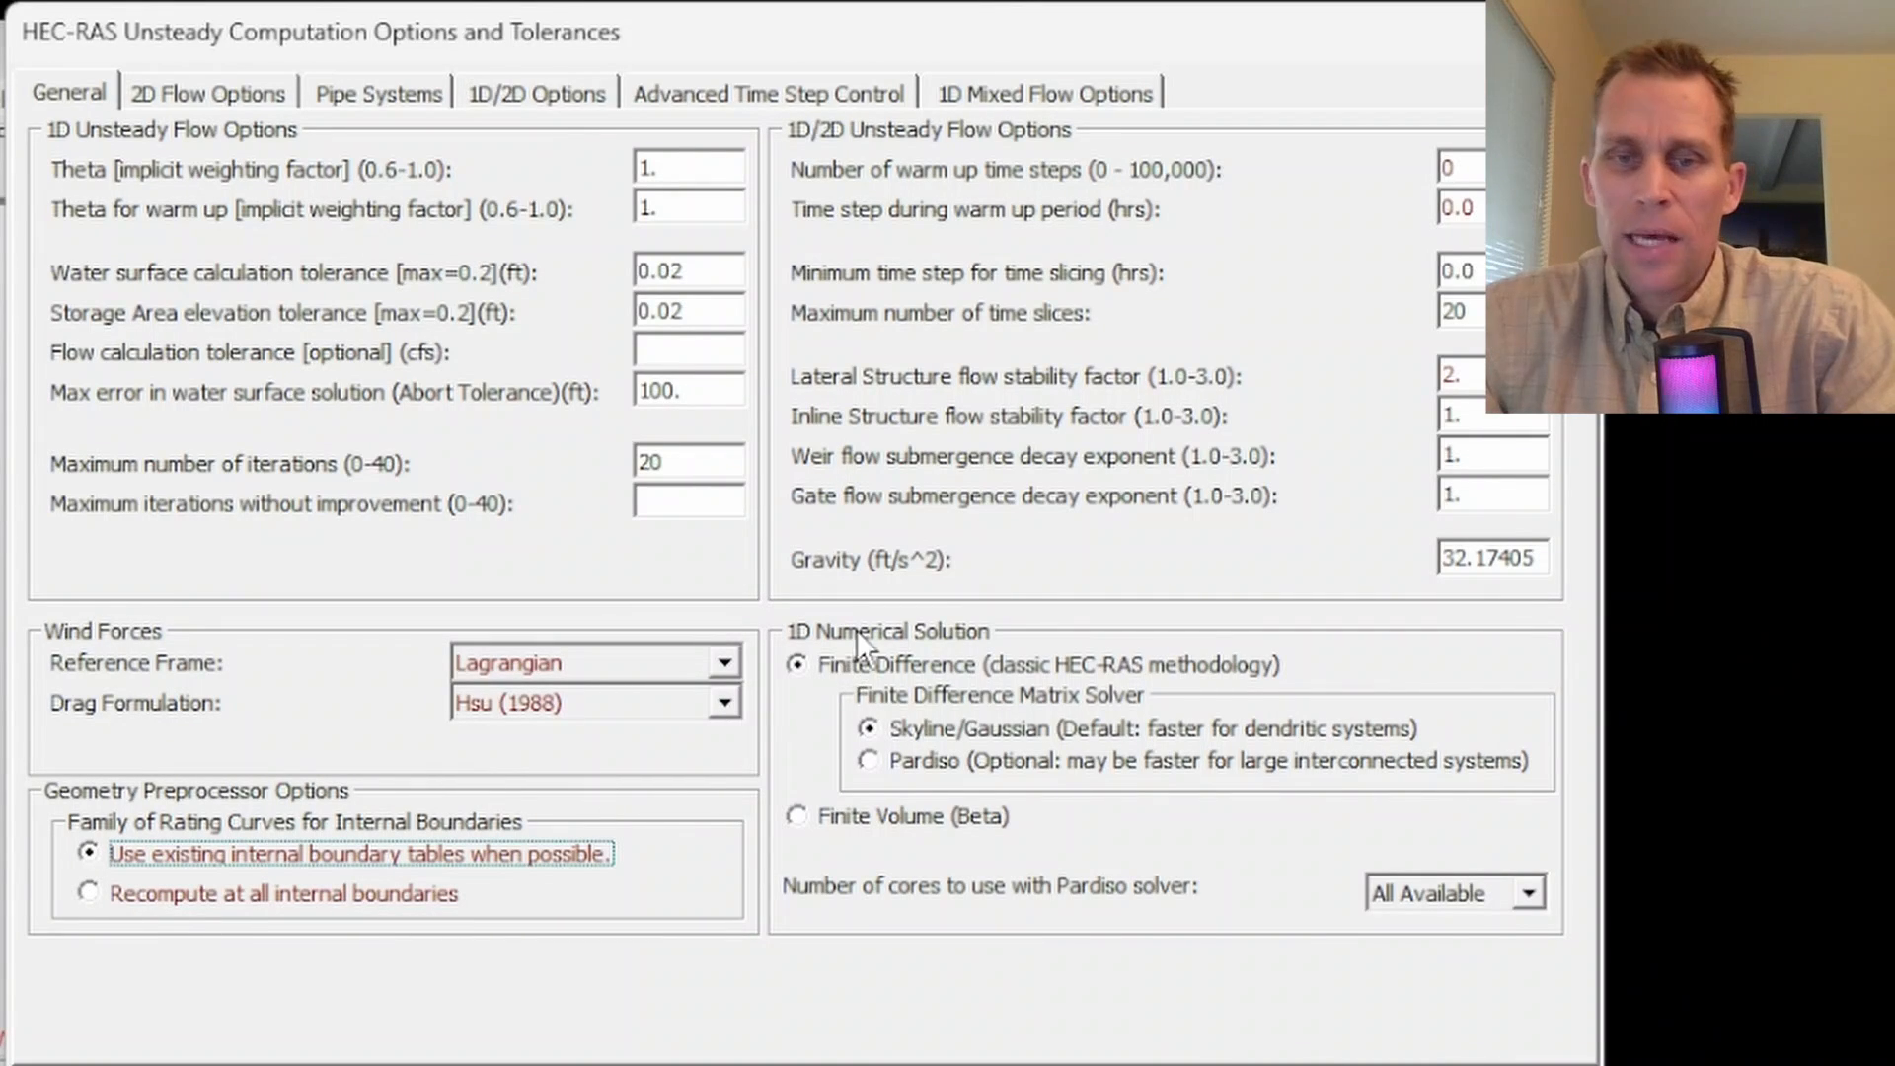
Step: Try the Finite Volume (Beta) 1D numerical solution and switch back to Finite Difference (classic HEC-RAS methodology)
click(58, 98)
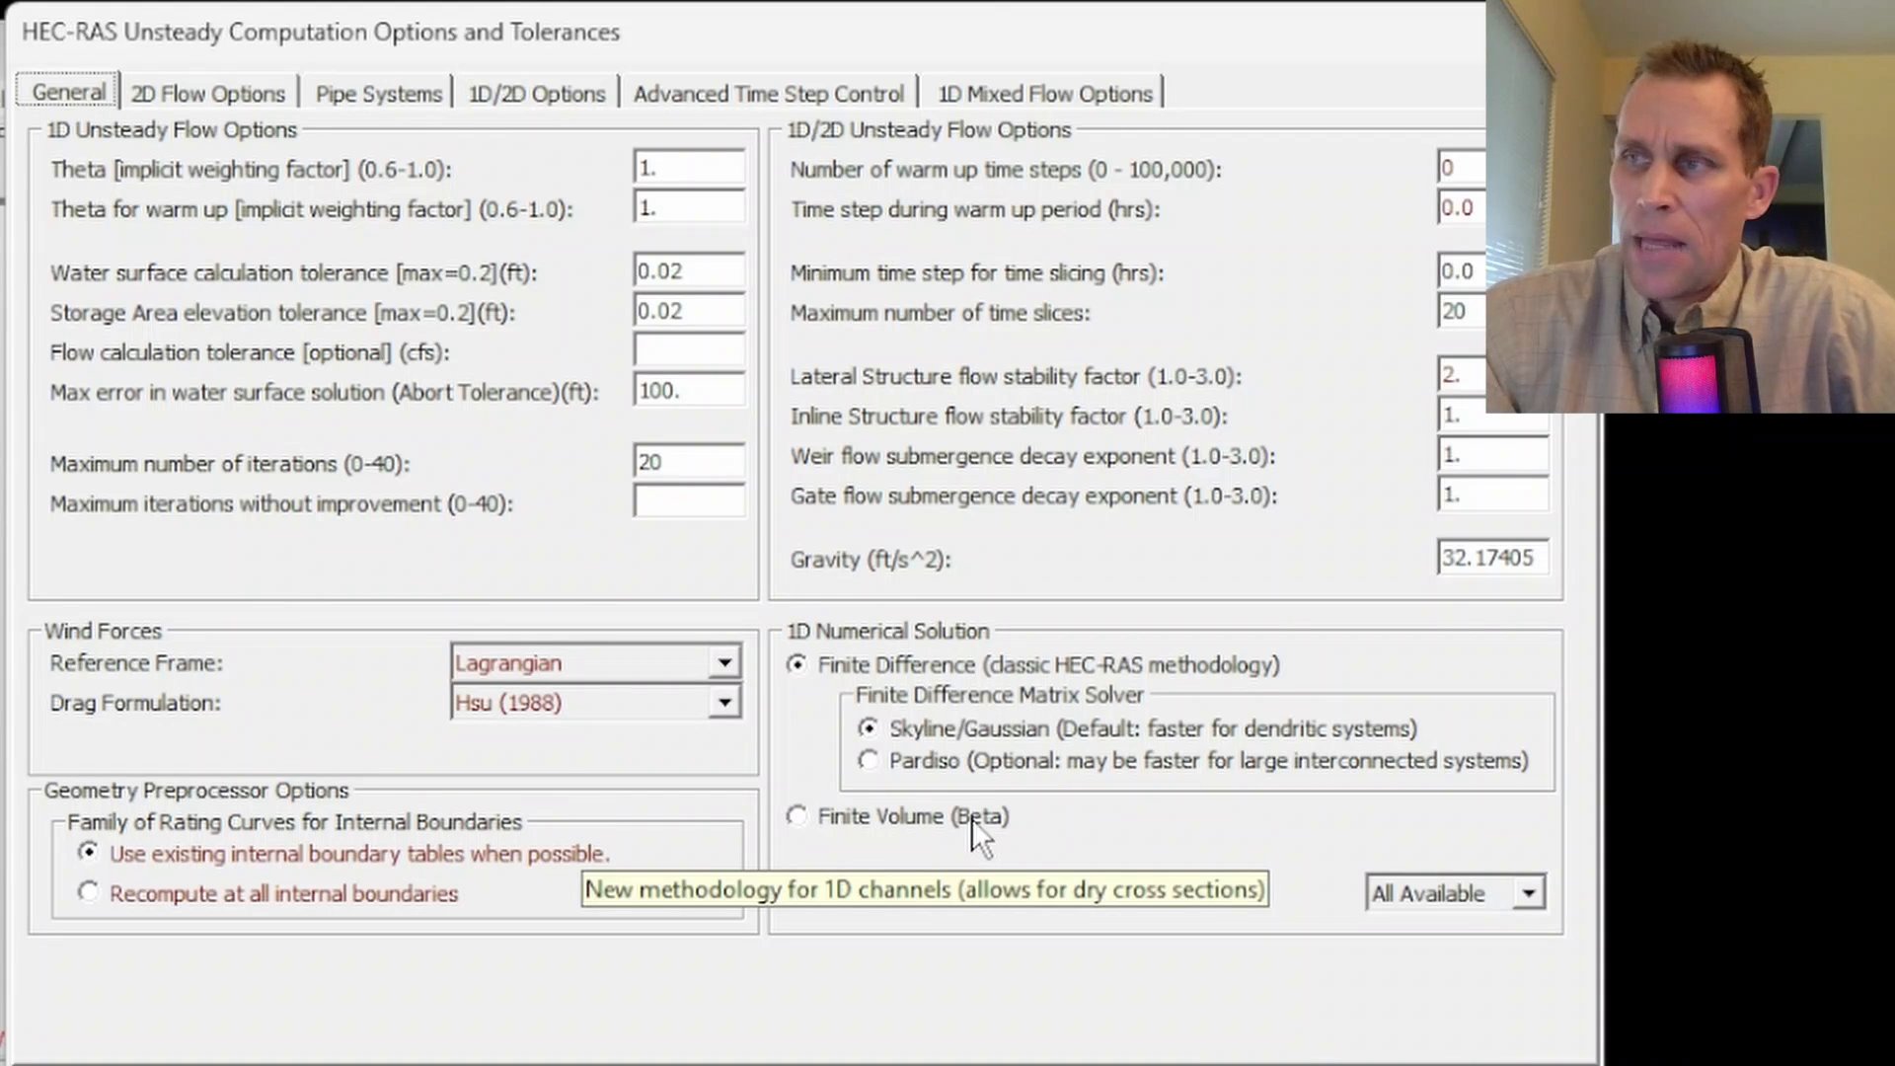
click(803, 820)
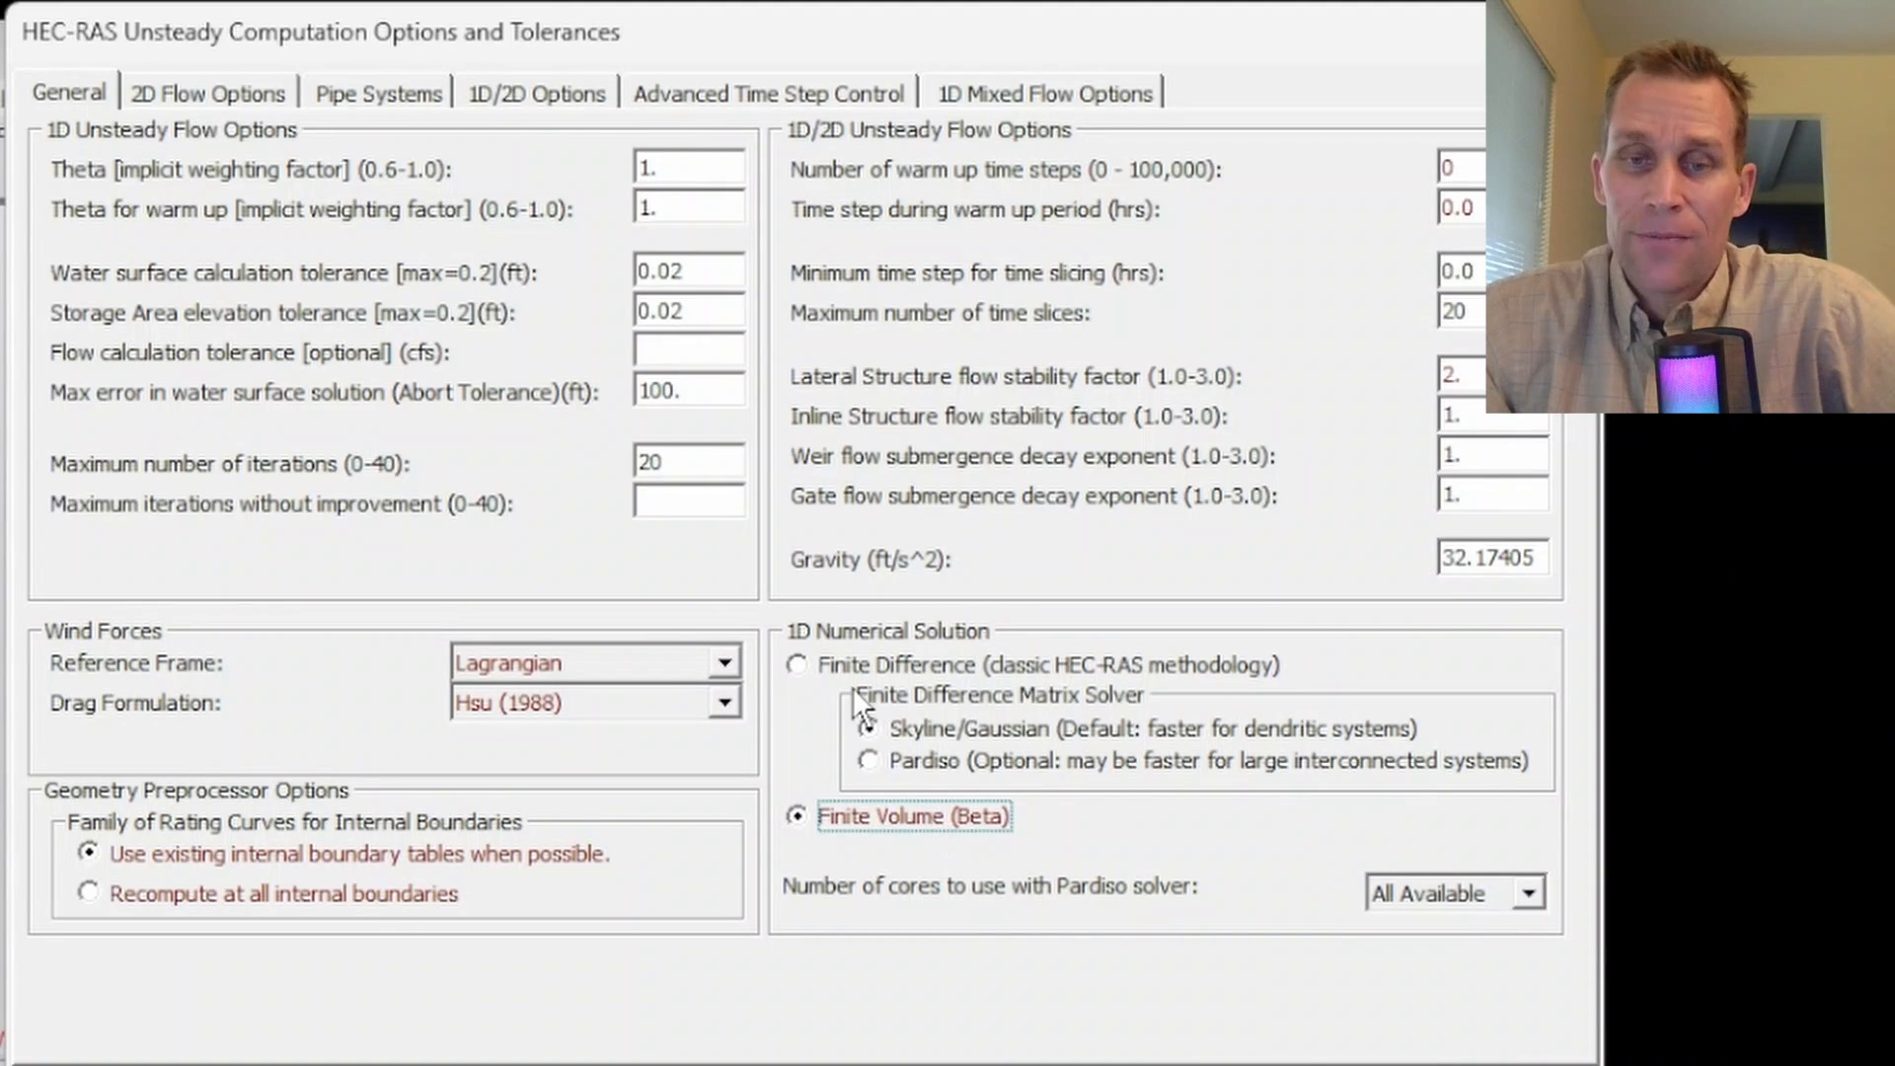
click(797, 666)
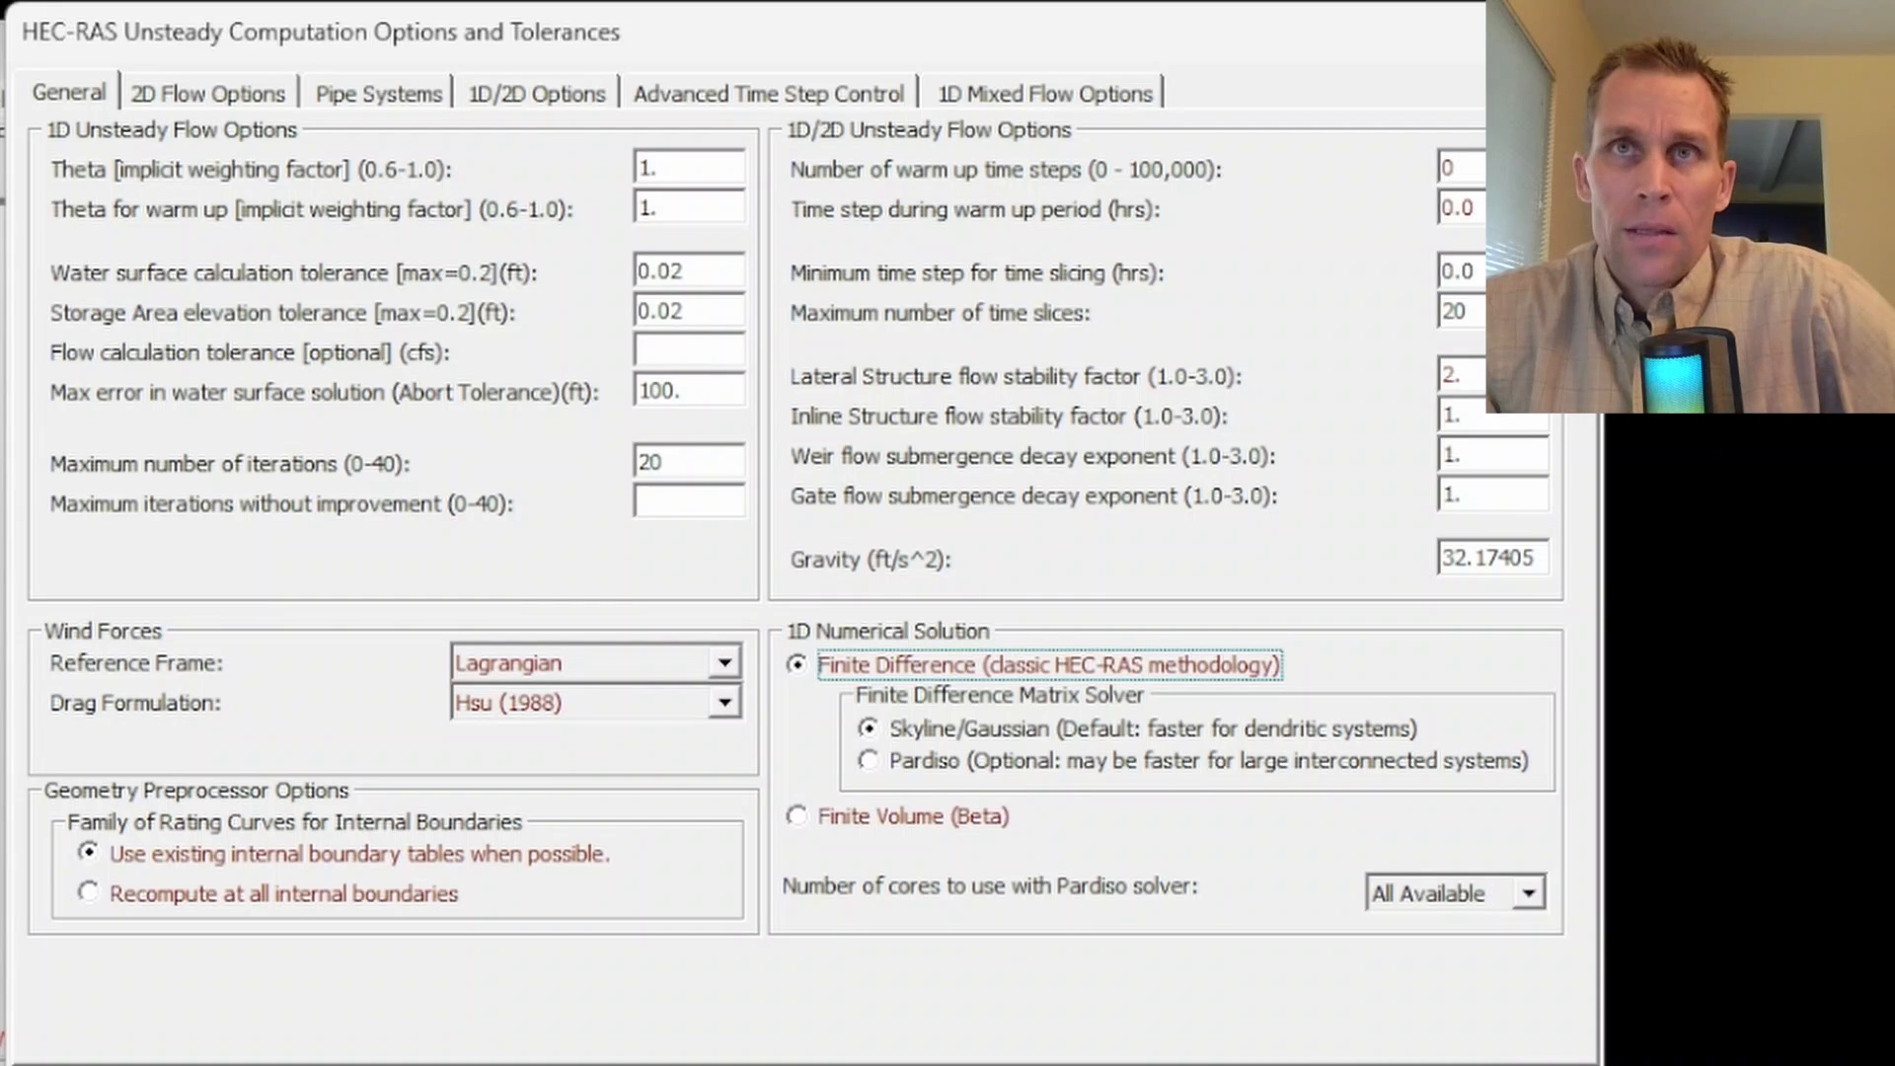
Step: Accept the unsteady computation options and tolerances and close the Unsteady Flow Analysis window
click(1283, 999)
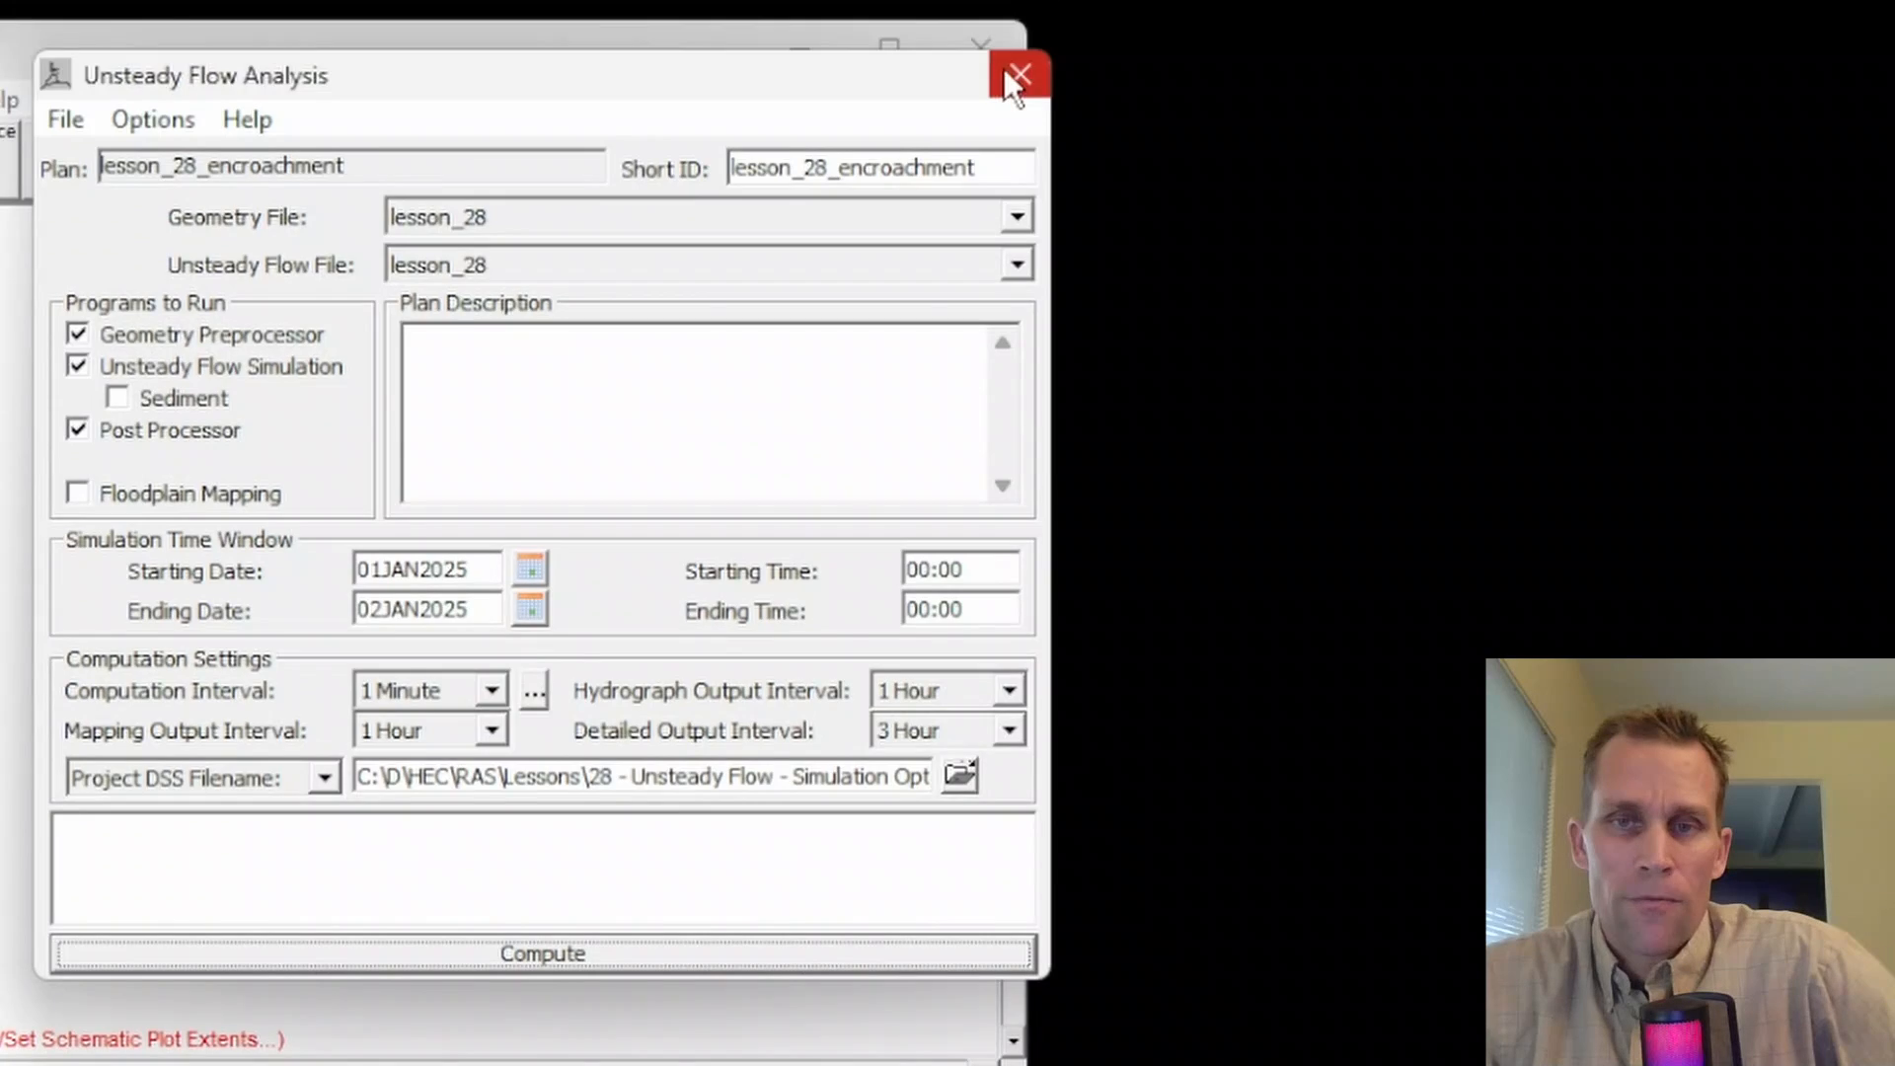
click(1005, 68)
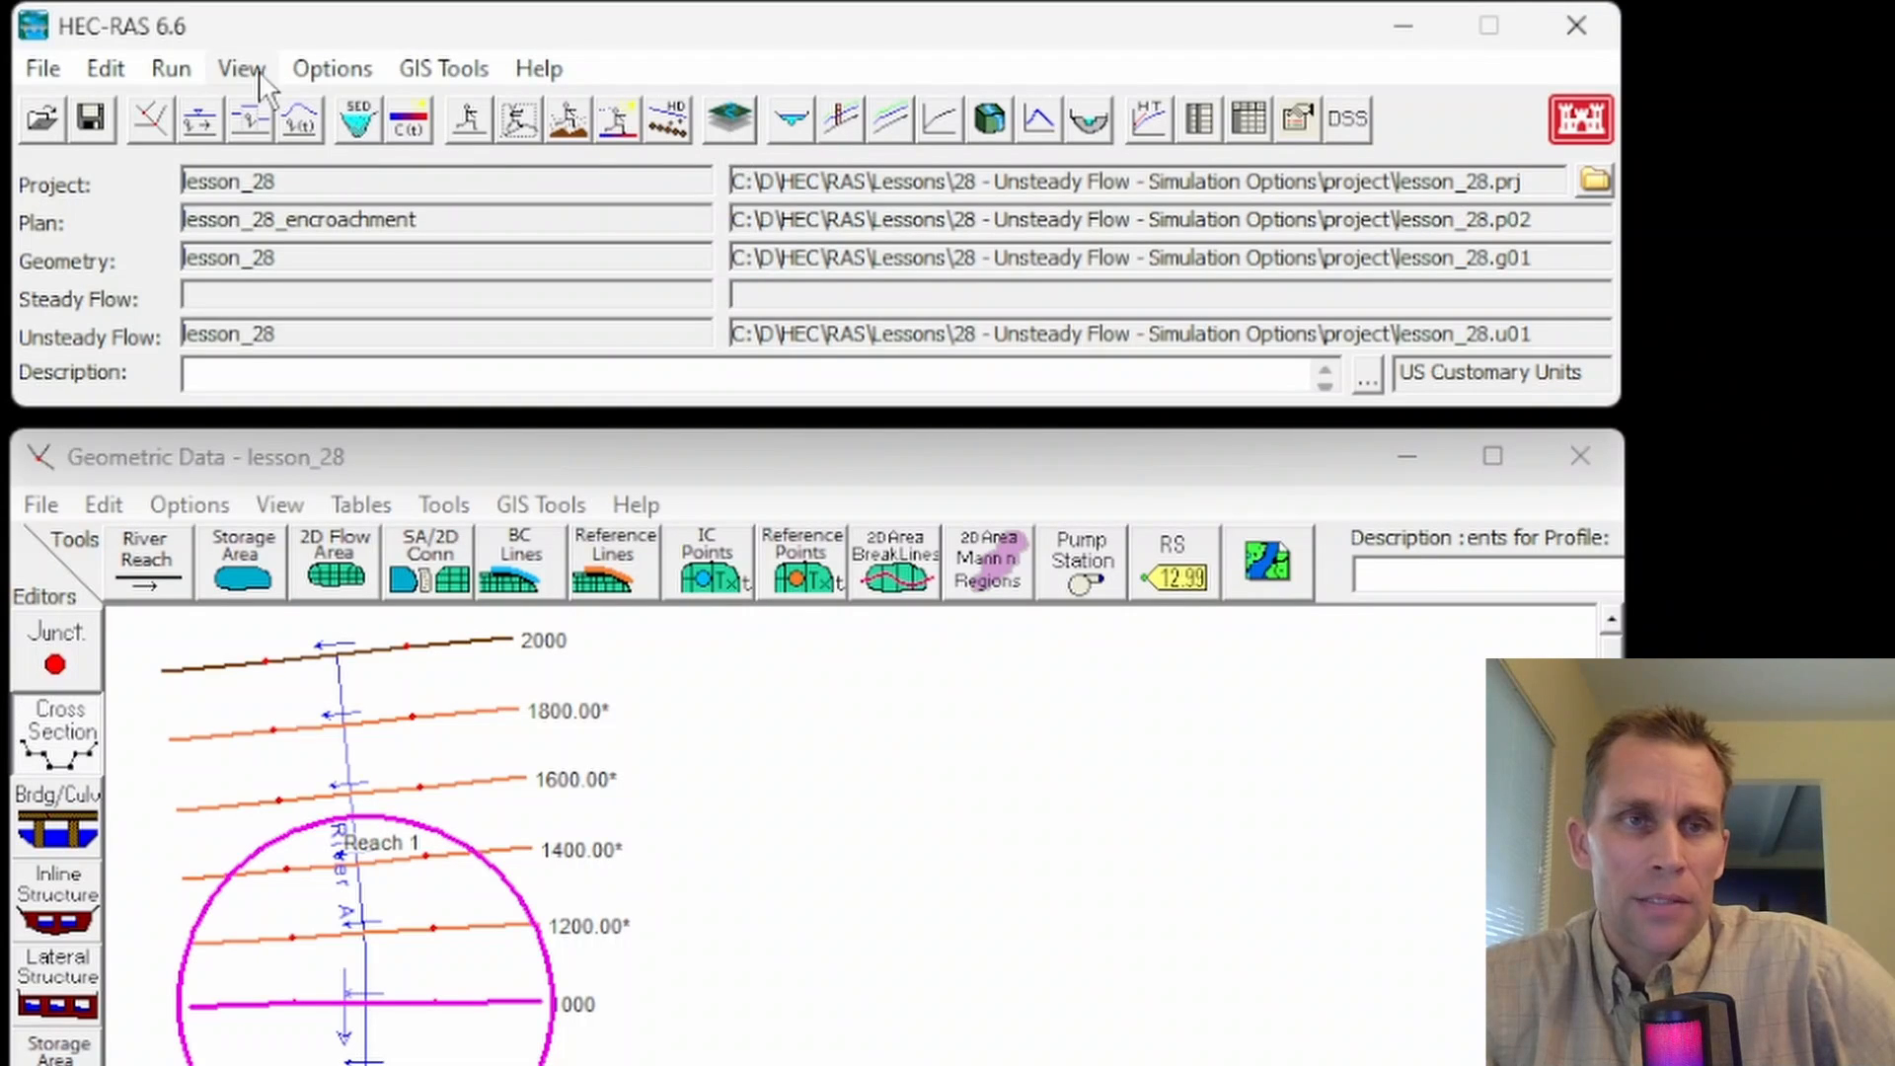
Step: Reopen the unsteady flow analysis and bring up the general settings of its computation options and tolerances
click(171, 69)
click(197, 150)
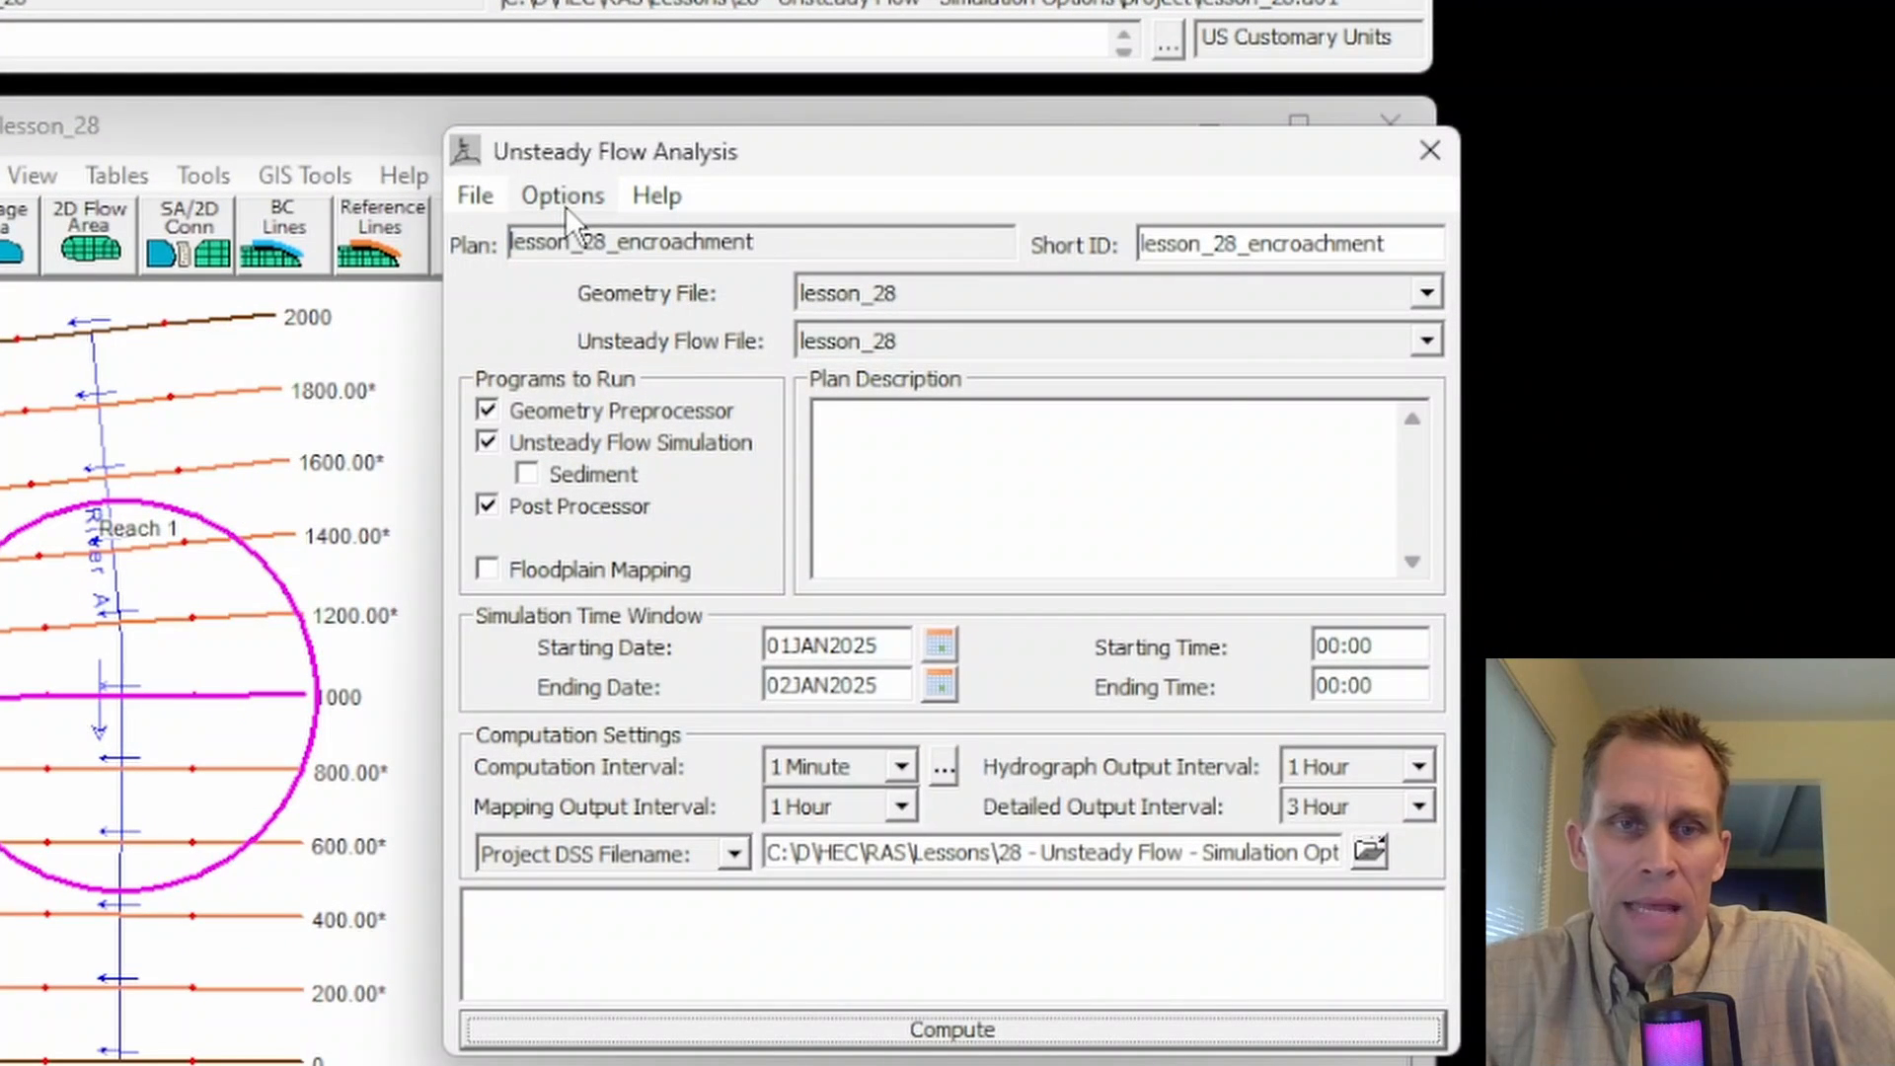
click(681, 368)
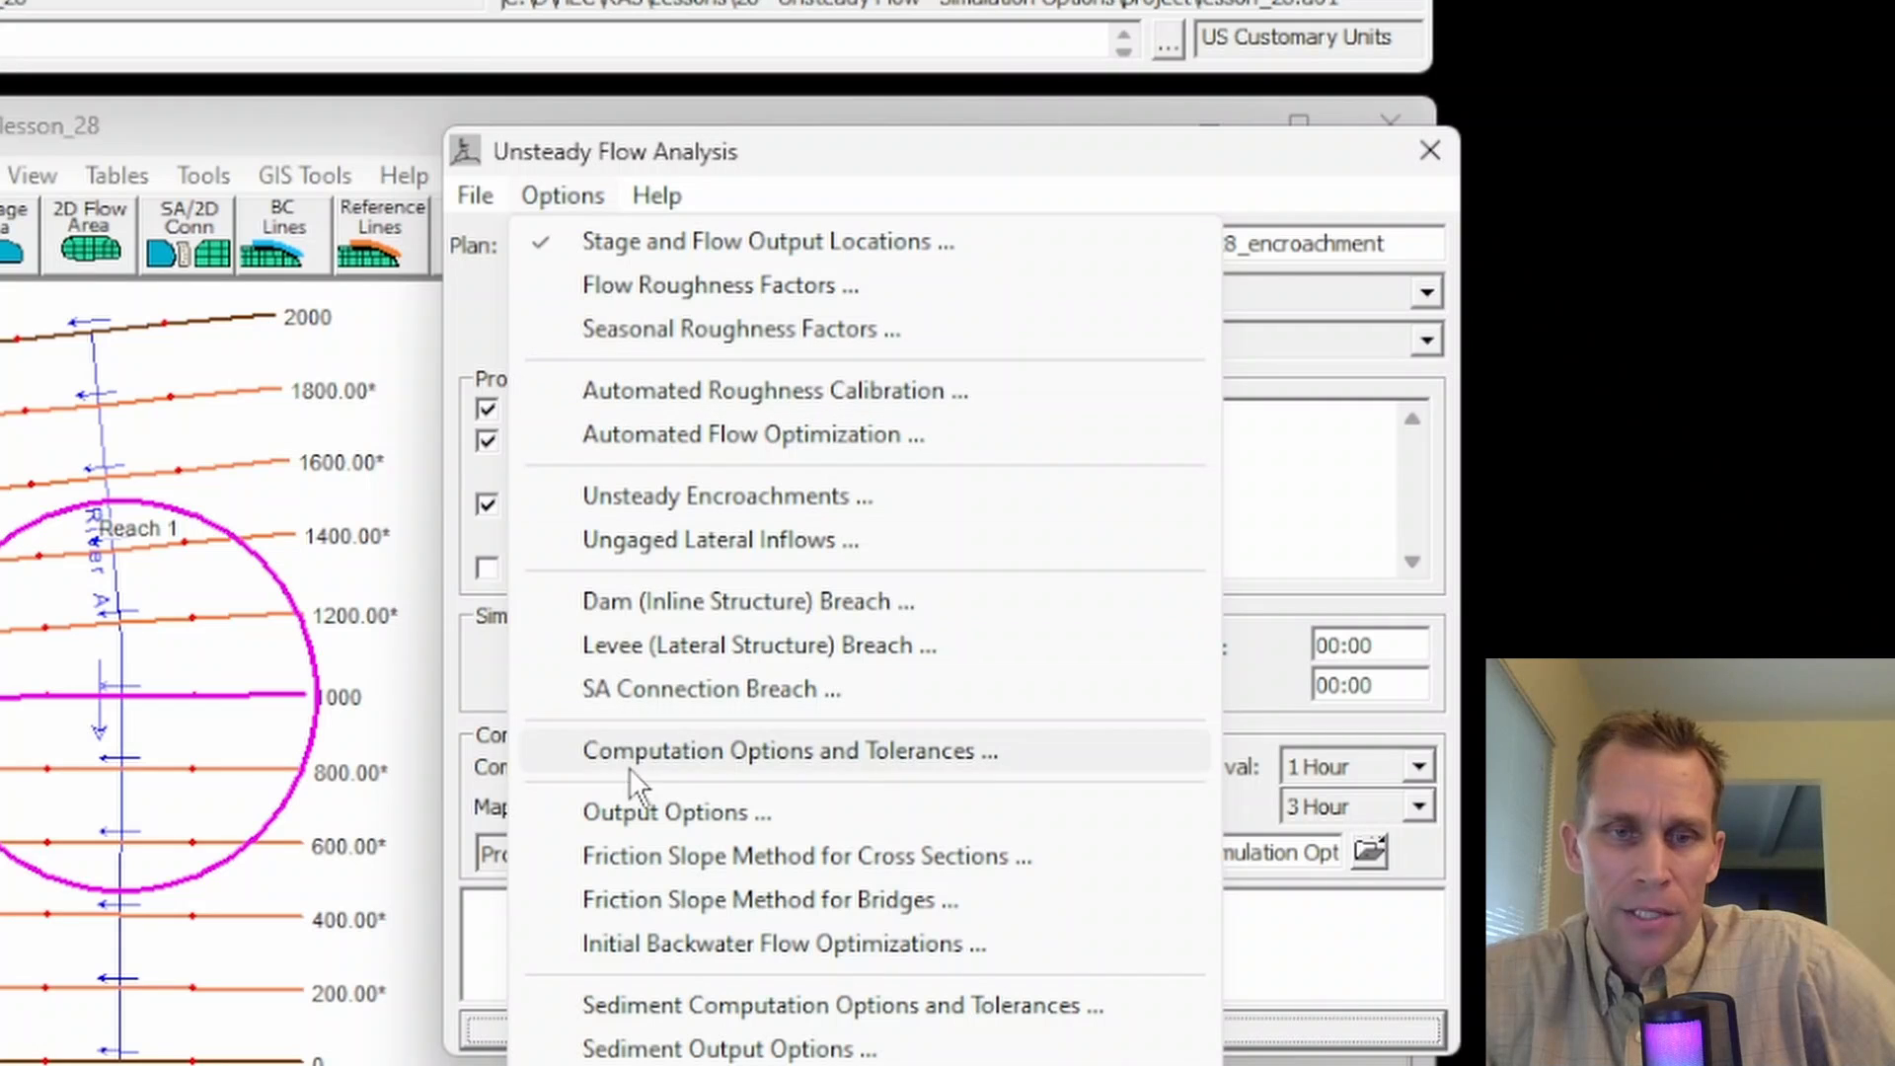
click(727, 754)
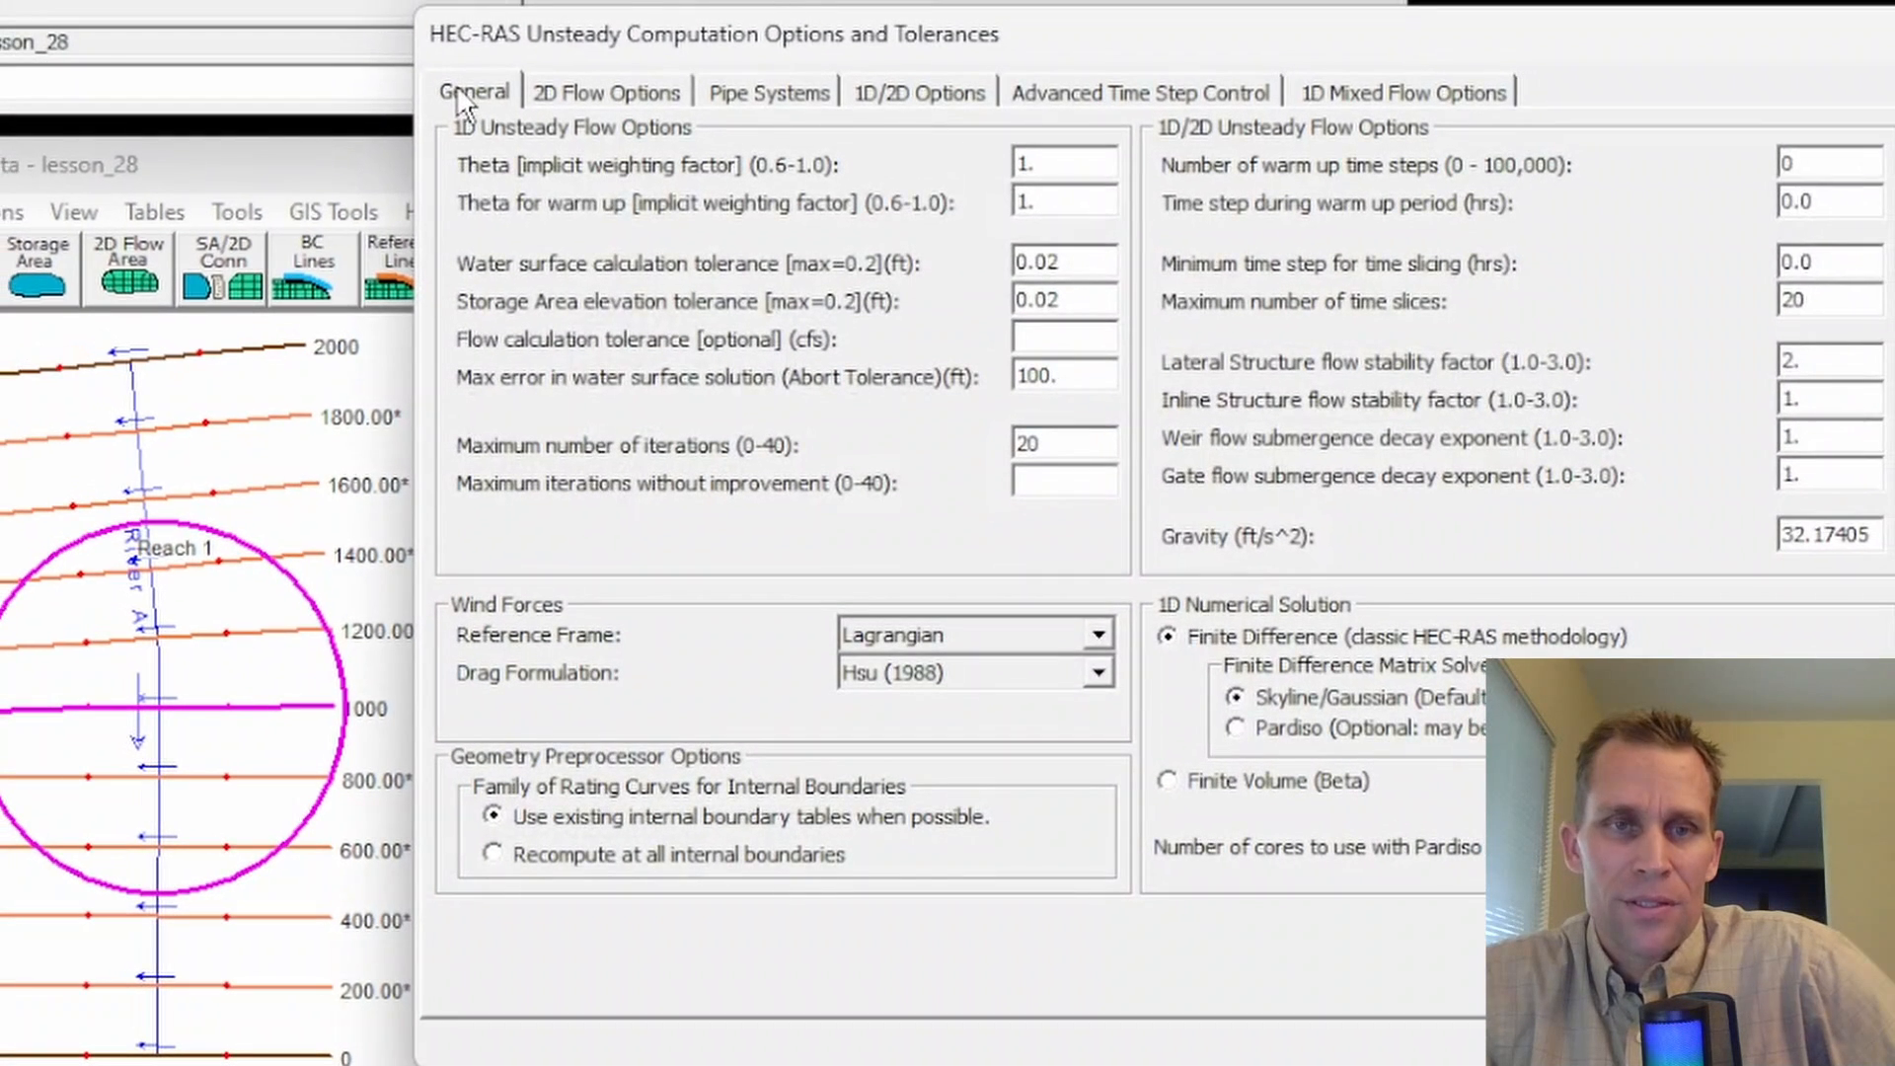
click(458, 88)
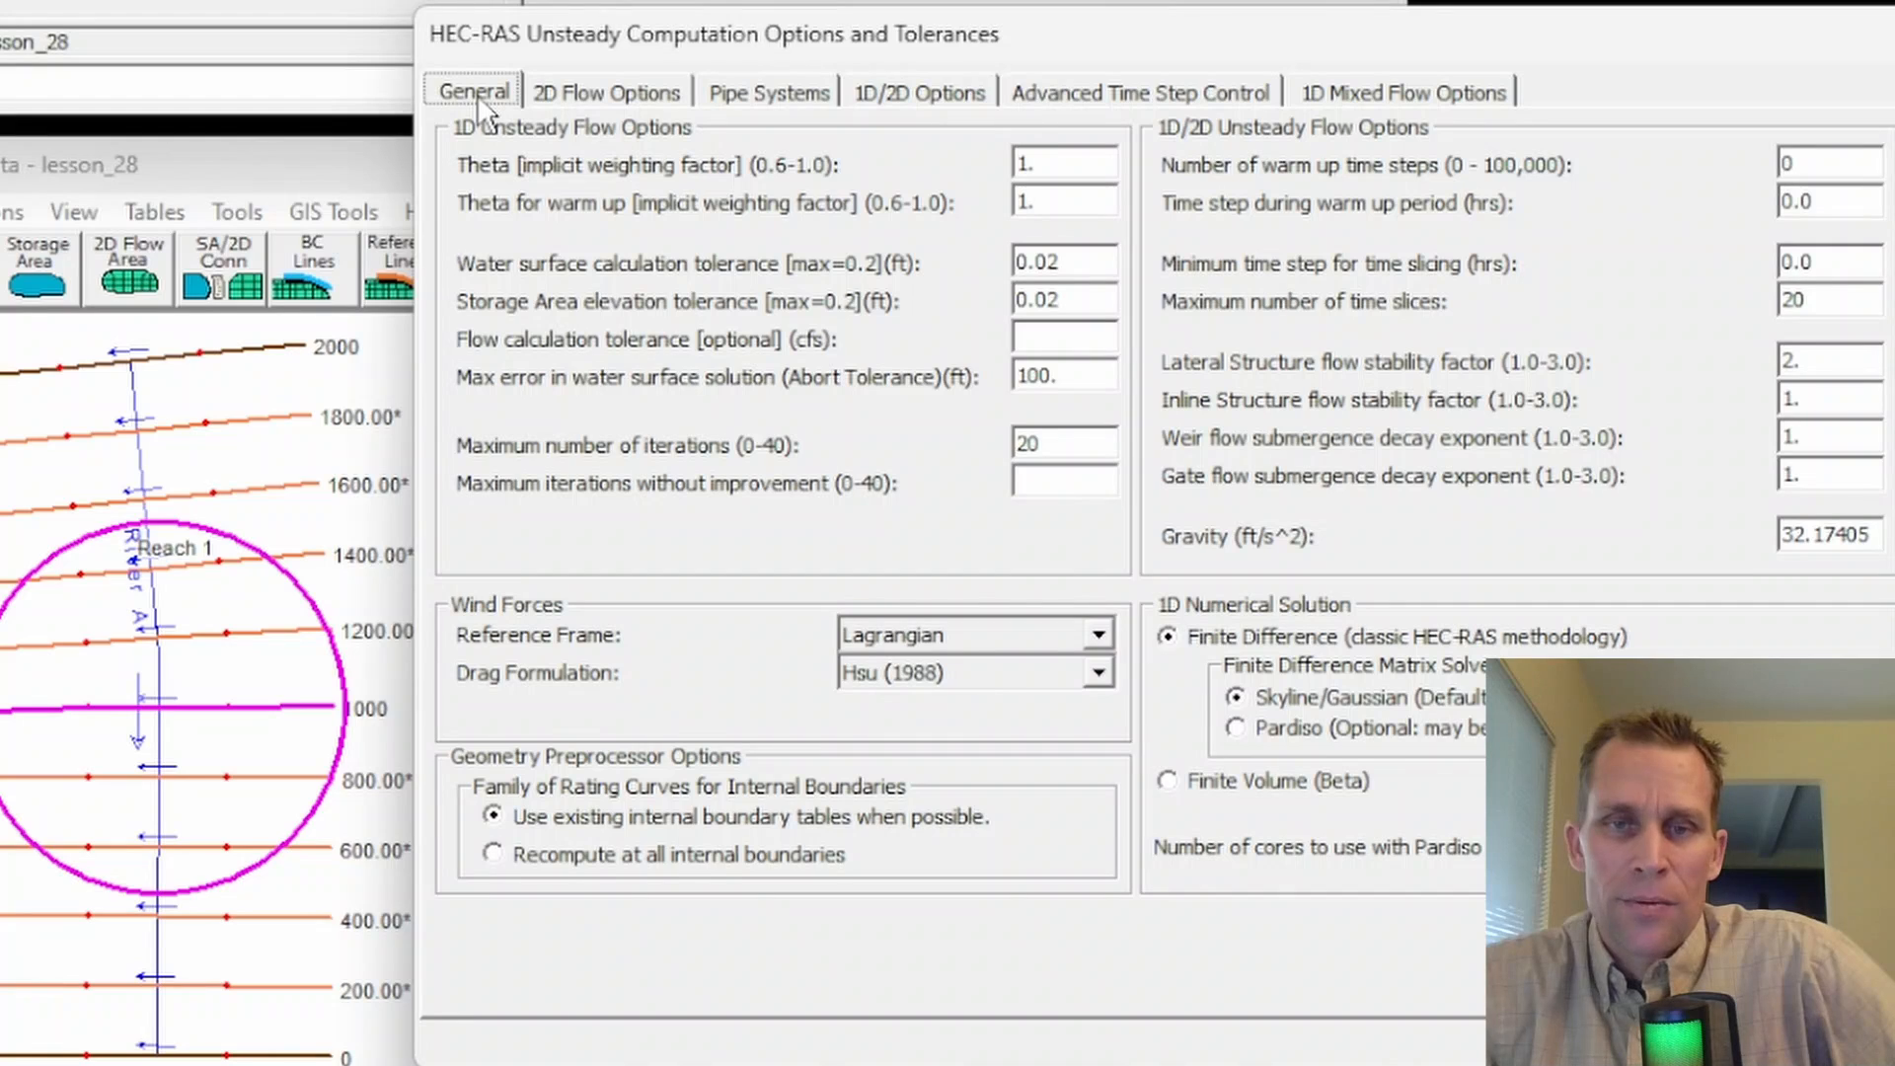